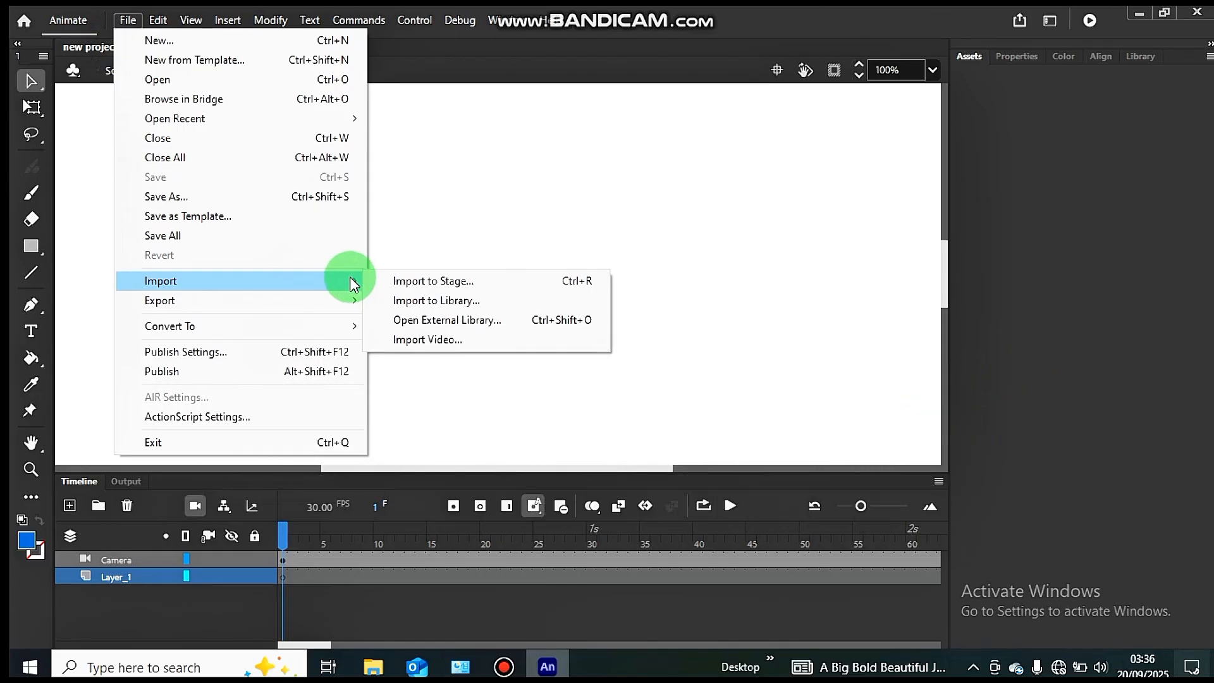
Import hannah 1.0.psd from Documents to the stage as Animate layers, with objects placed at their original position.
click(401, 280)
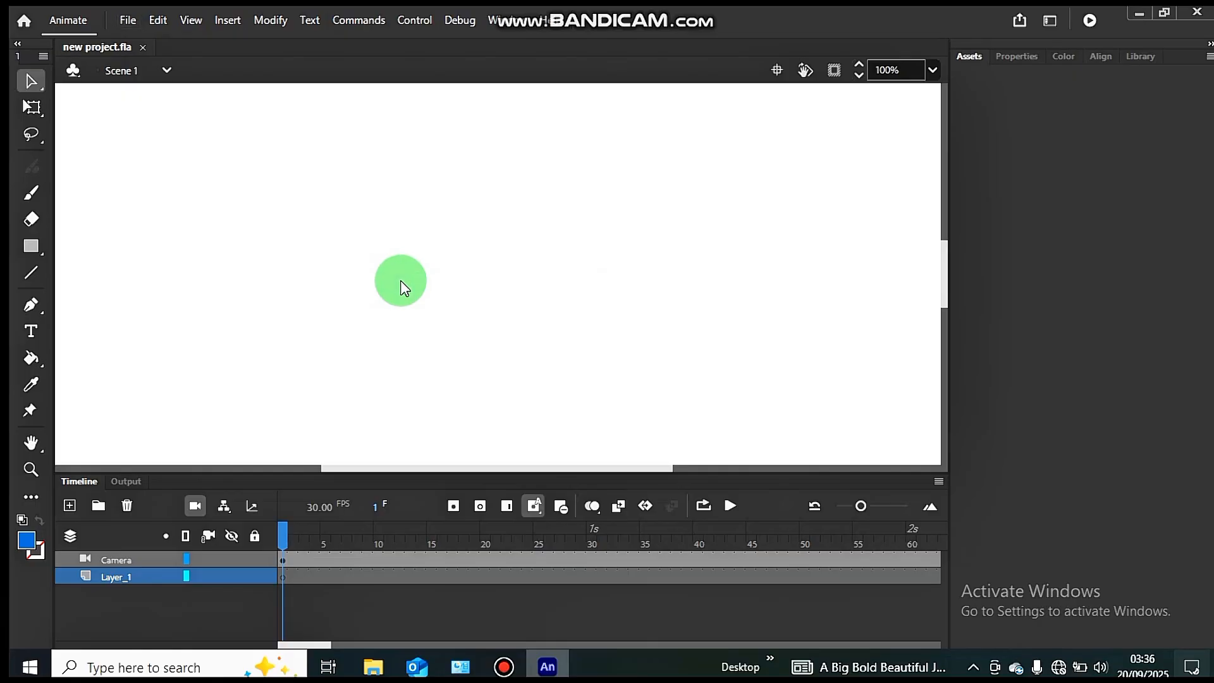
double_click(245, 237)
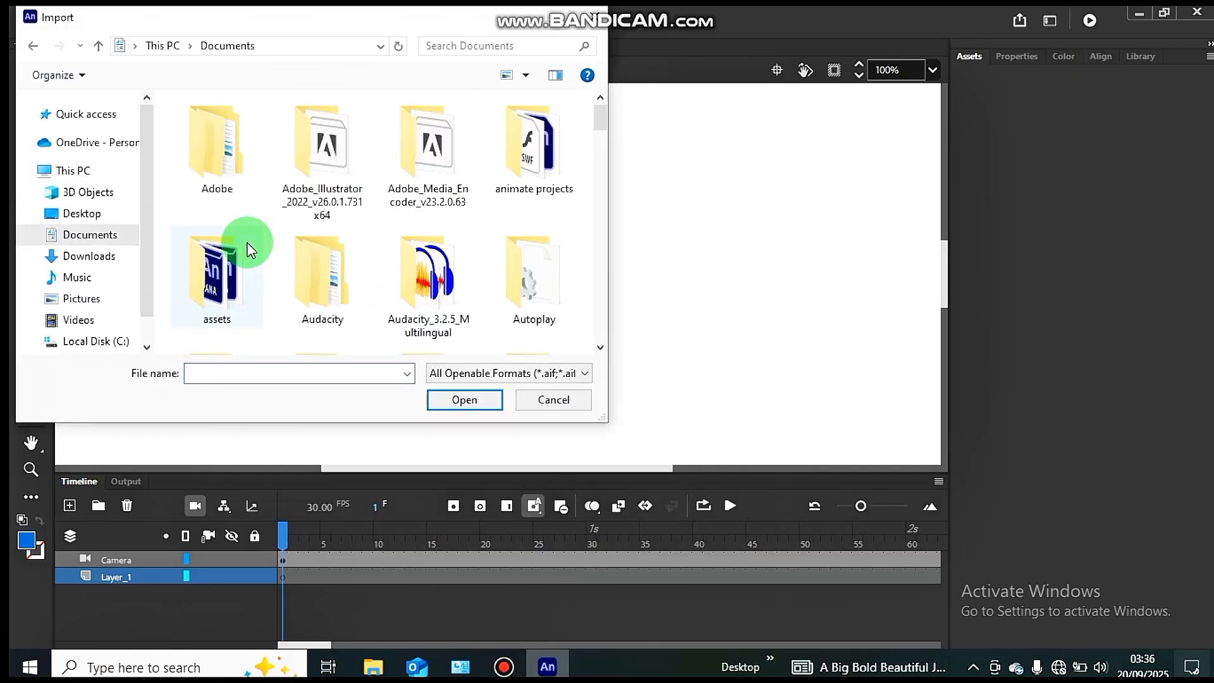
scroll(366, 237, down, 10)
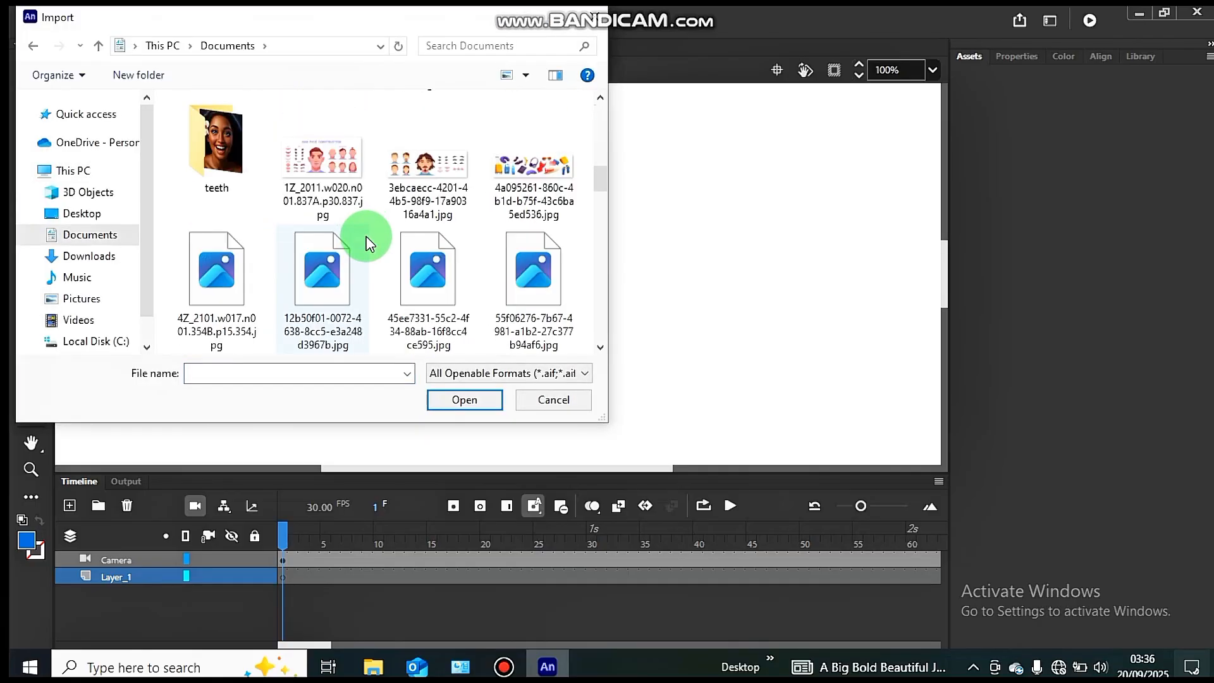
scroll(367, 237, down, 12)
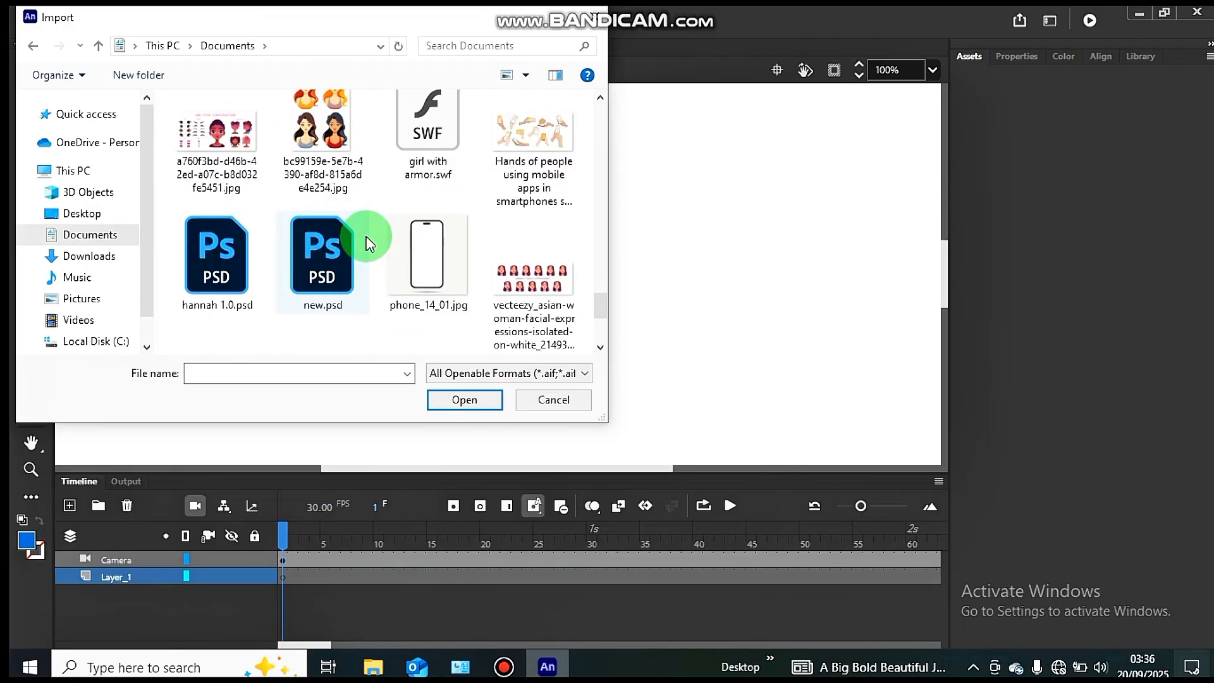
double_click(235, 149)
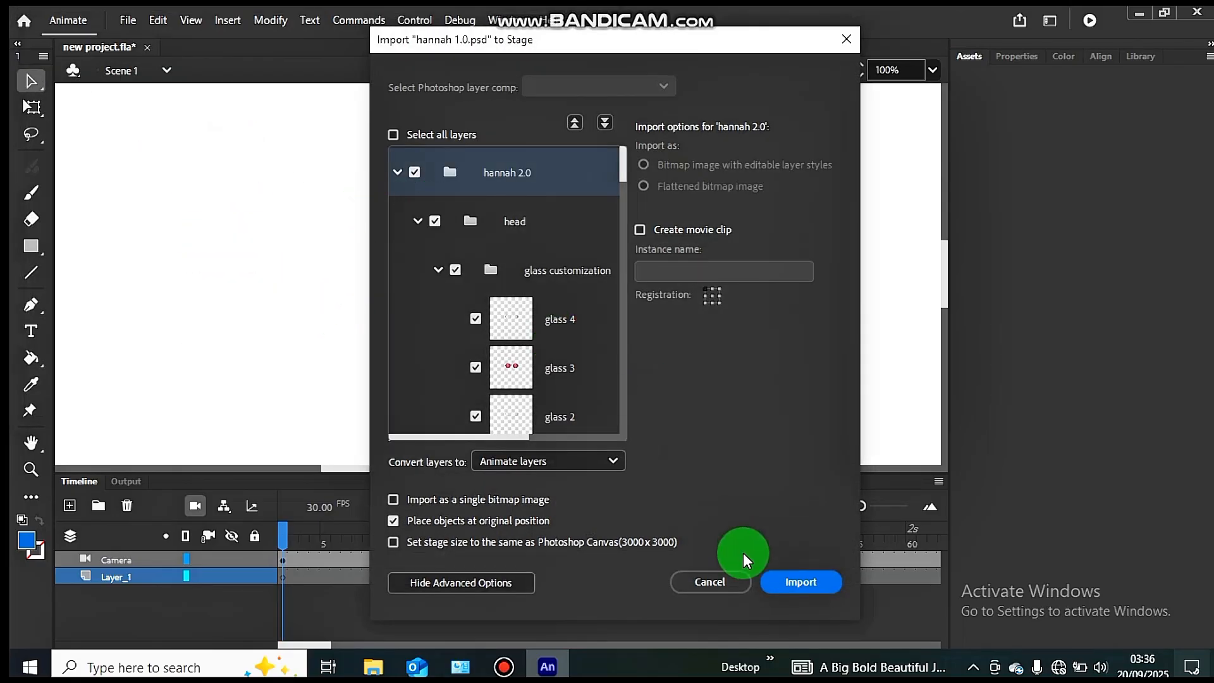
click(804, 580)
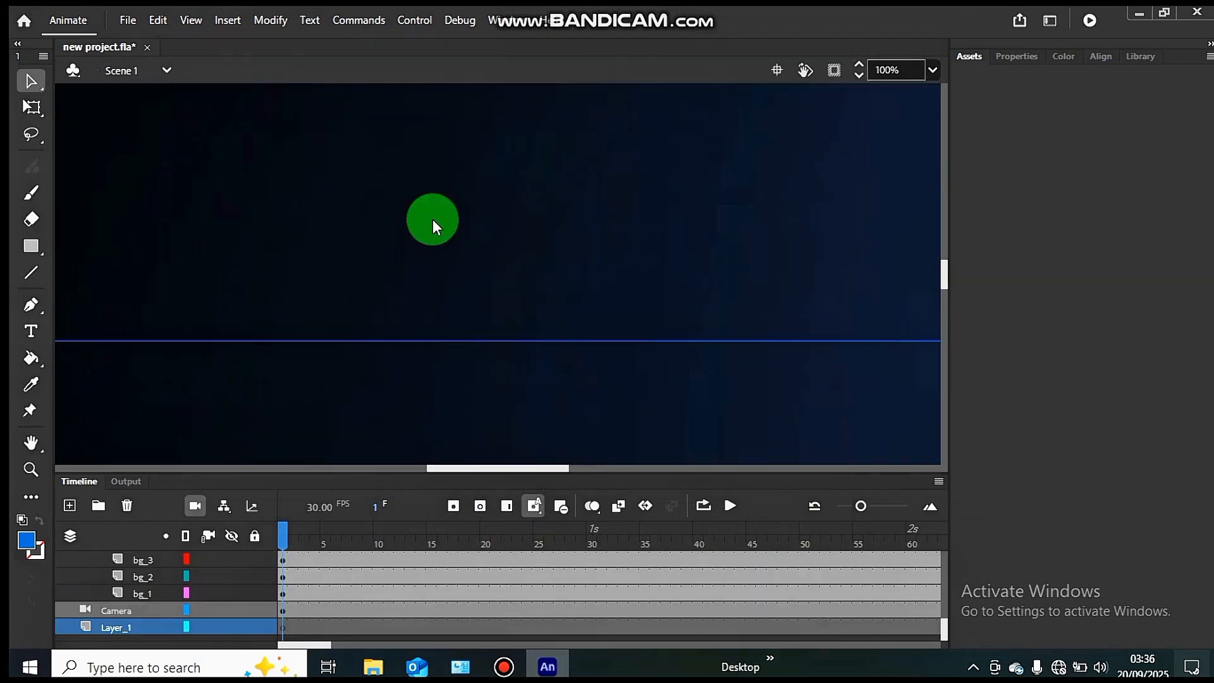
Collapse the hannah 2.0 layer folder and move it directly below the Camera layer.
click(933, 69)
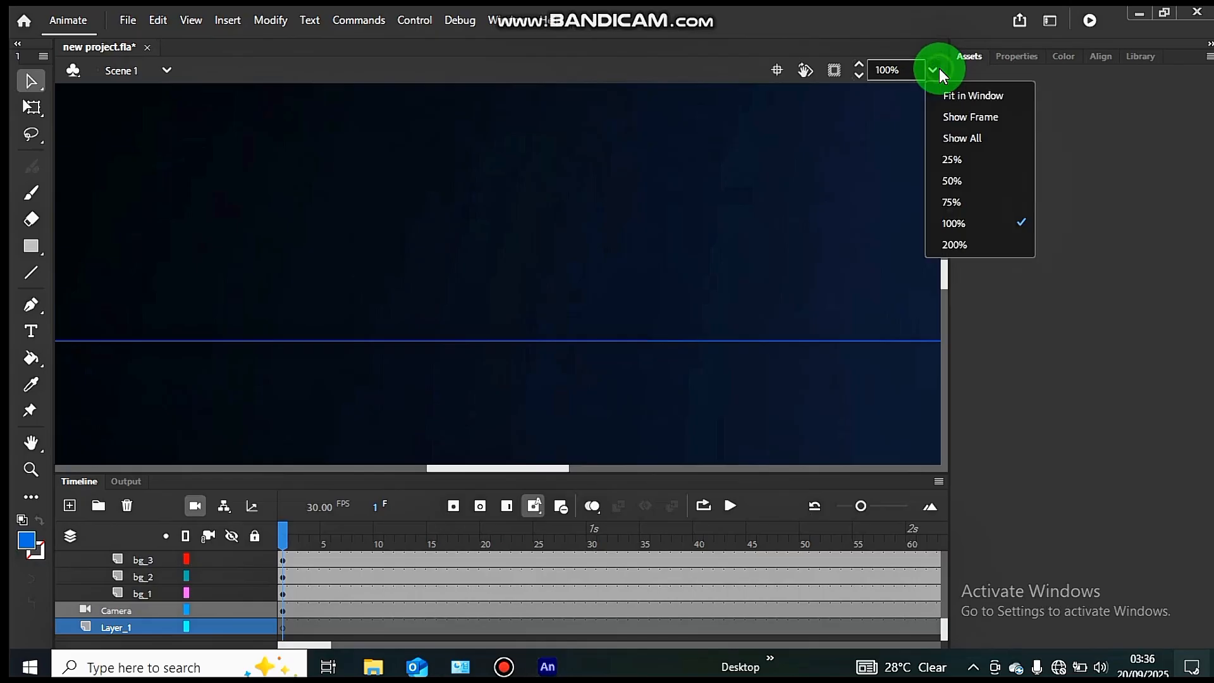
click(980, 136)
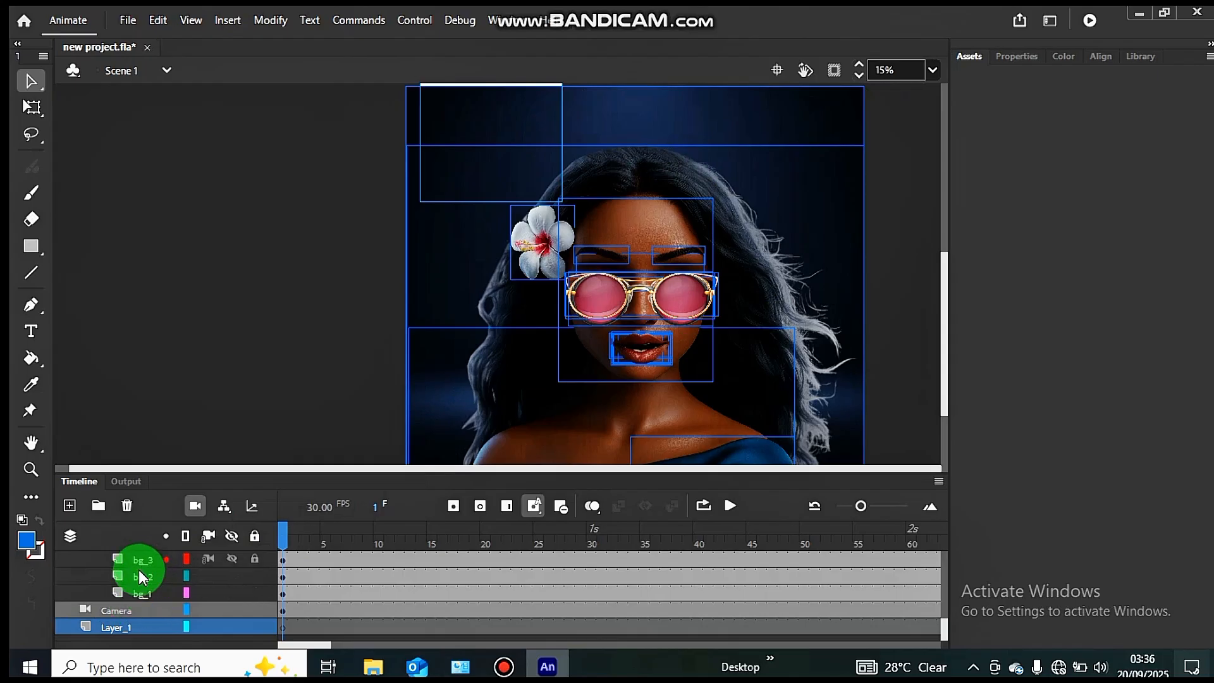
scroll(143, 588, up, 5)
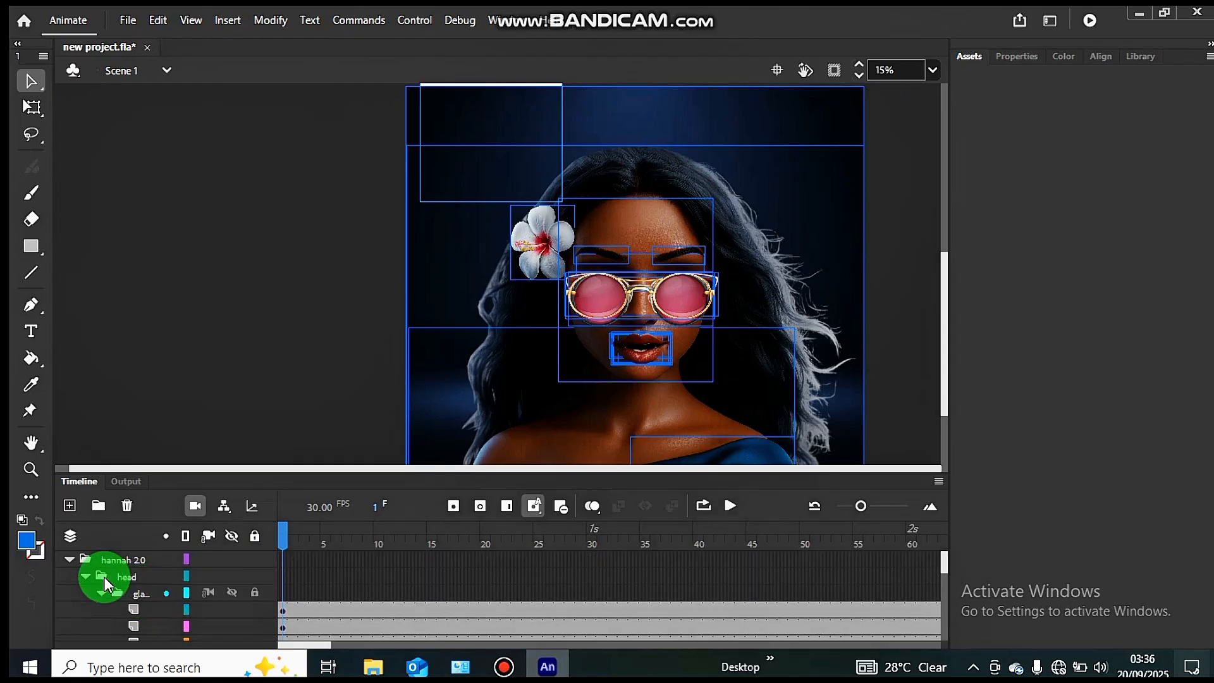
click(70, 558)
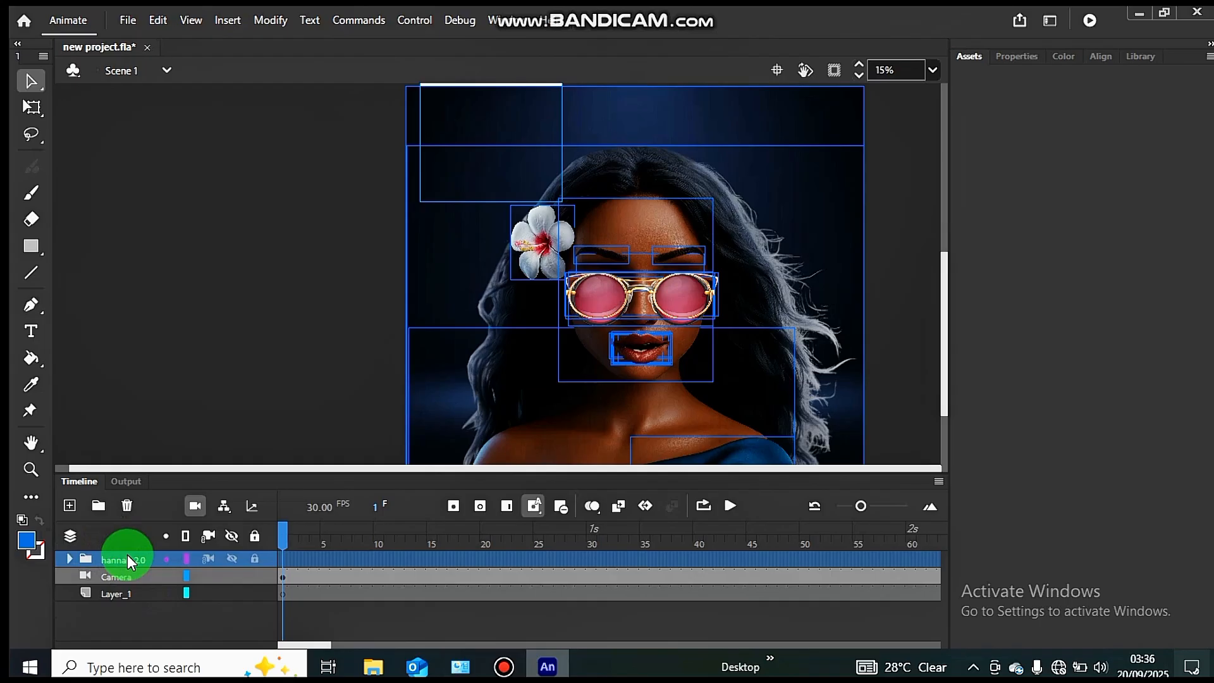
drag(128, 555, 108, 591)
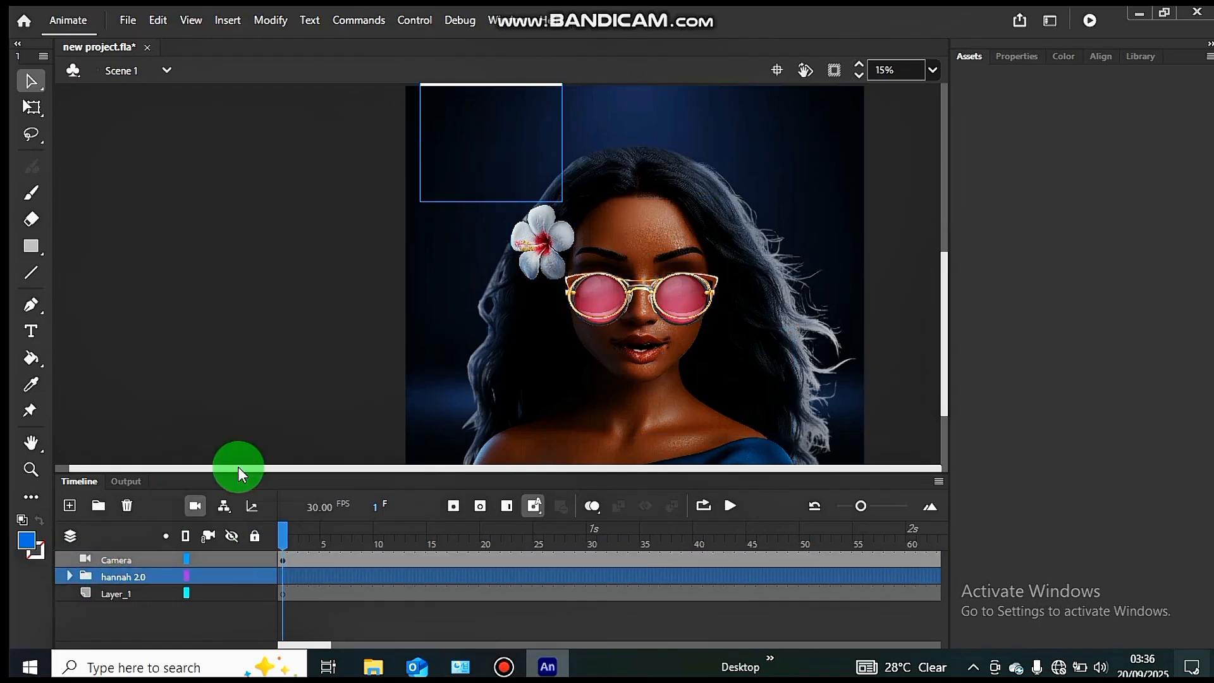
Reposition and zoom out the camera so its frame covers the character's head and shoulders, and expand the hannah 2.0 folder.
key(c)
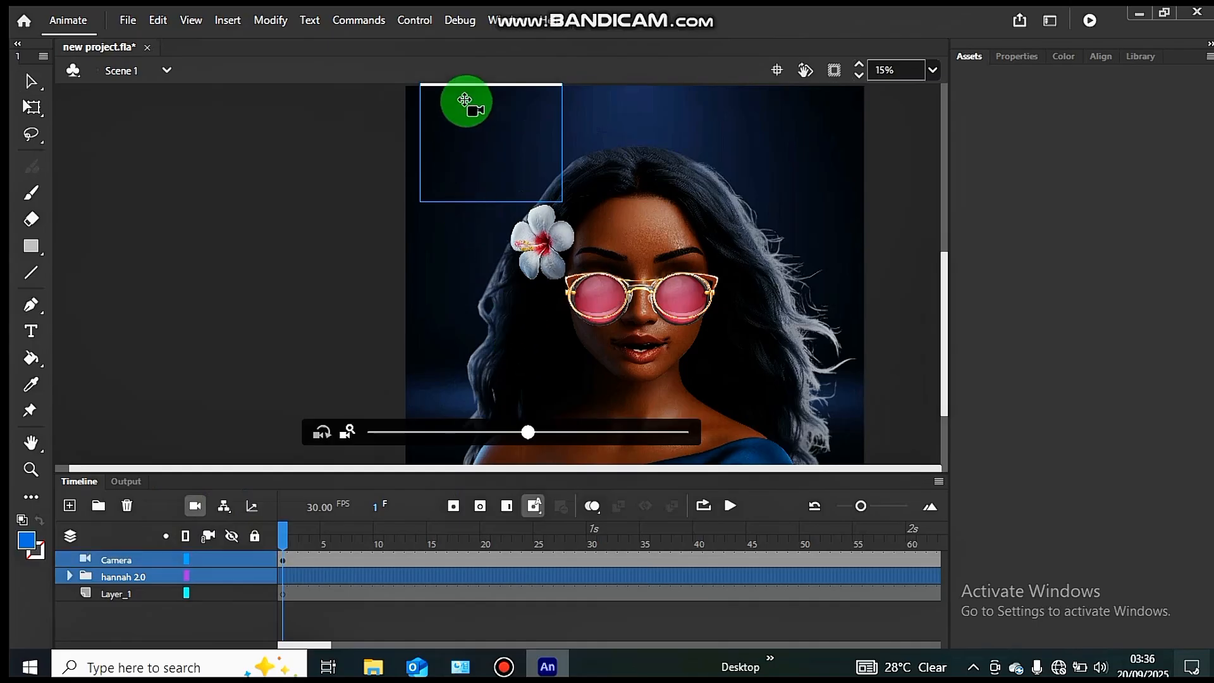
drag(465, 100, 617, 310)
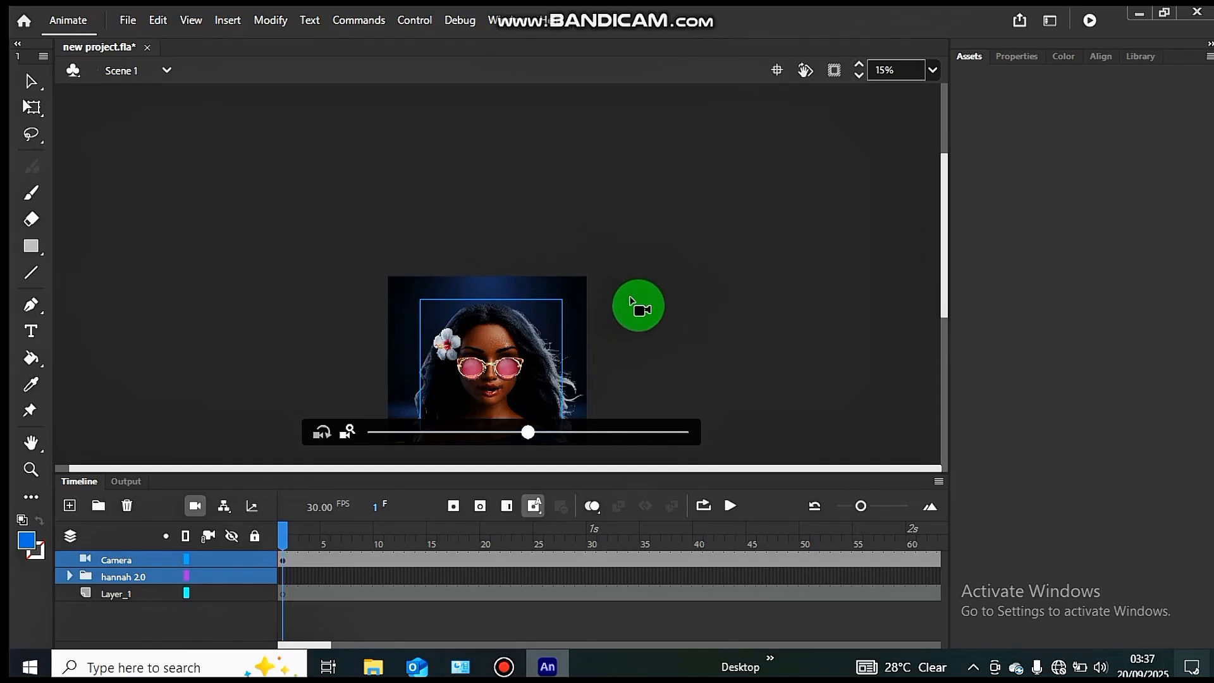
click(233, 559)
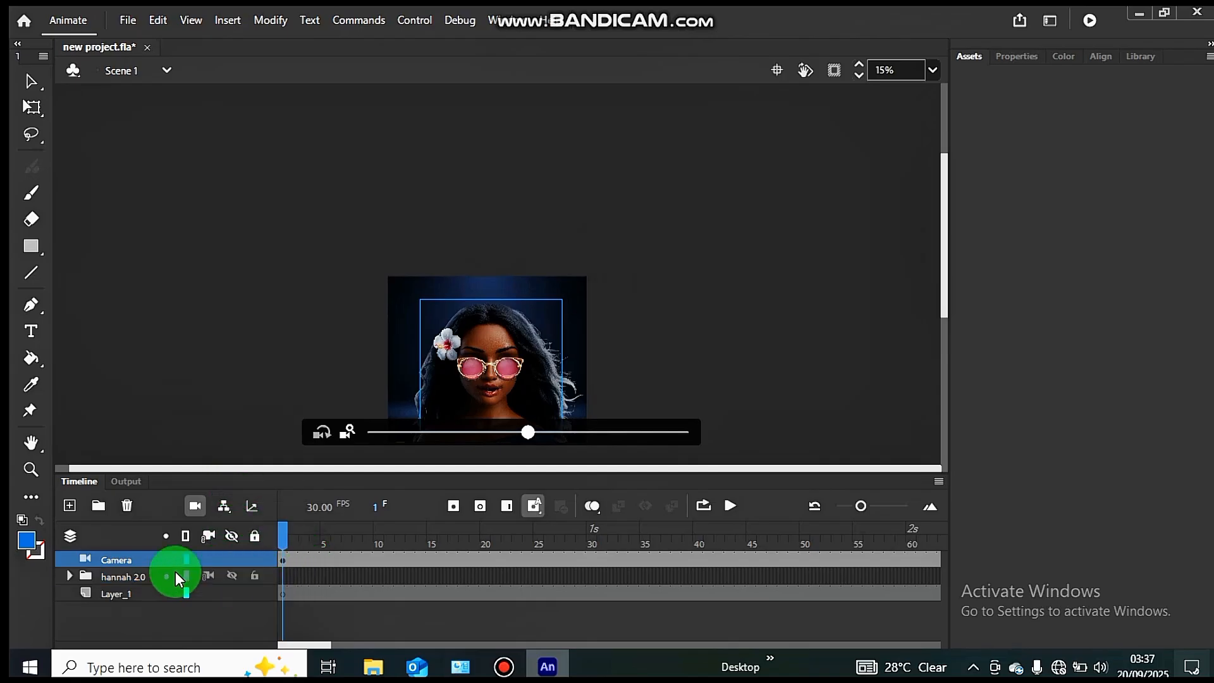
click(70, 576)
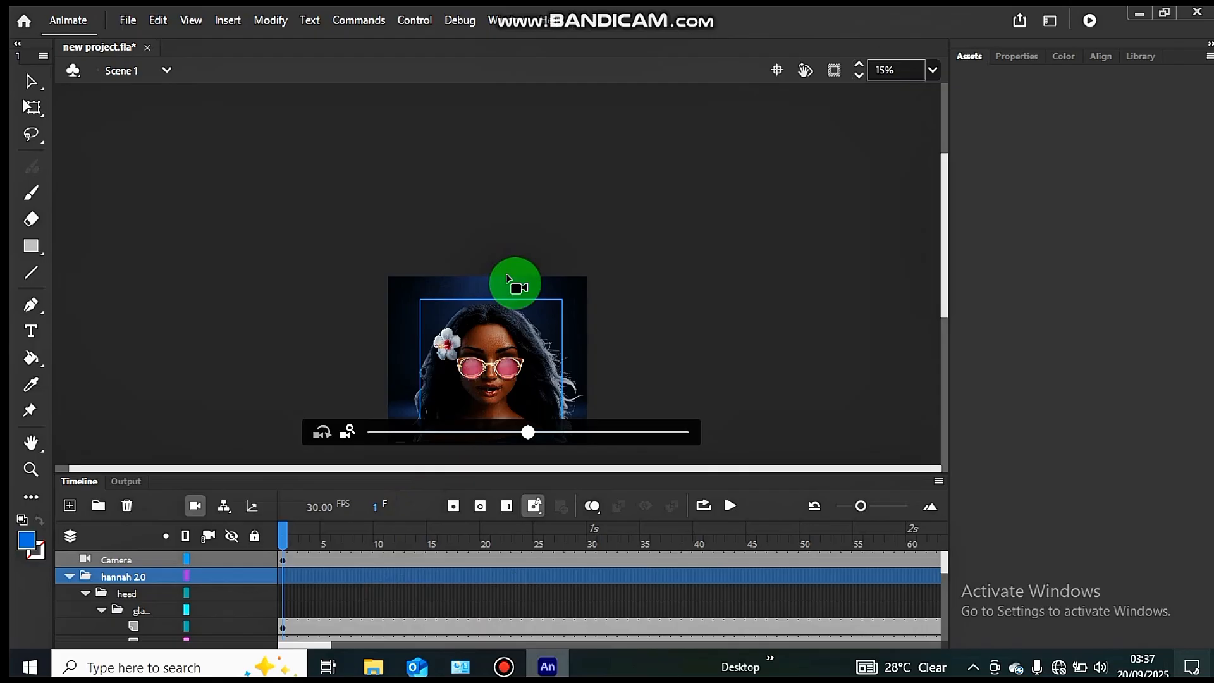
key(v)
click(931, 66)
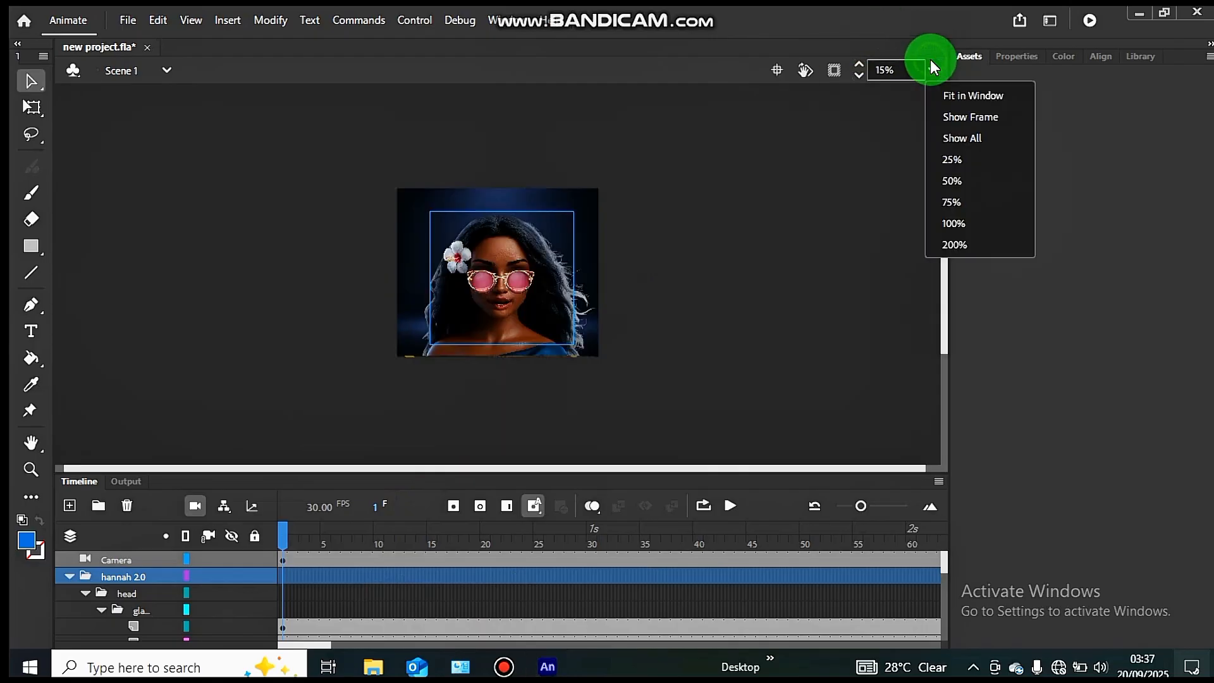
click(963, 95)
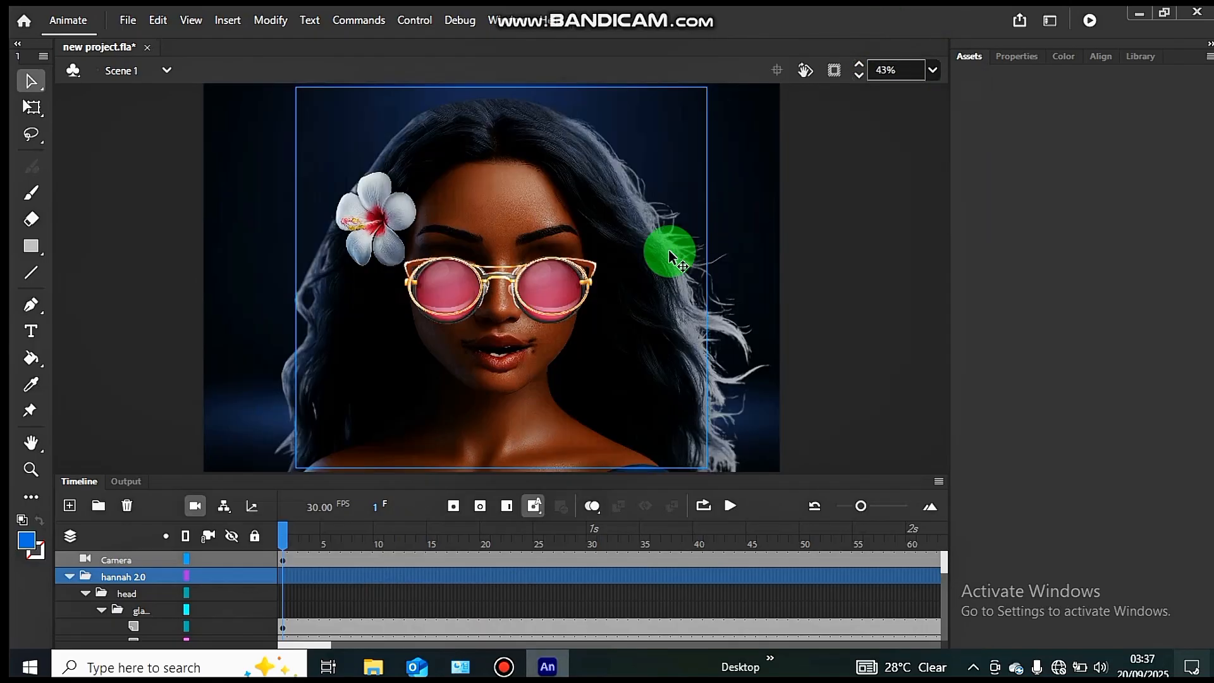
Dock the Timeline above the Assets panel group and enlarge it until the full layer names can be read.
scroll(135, 607, down, 3)
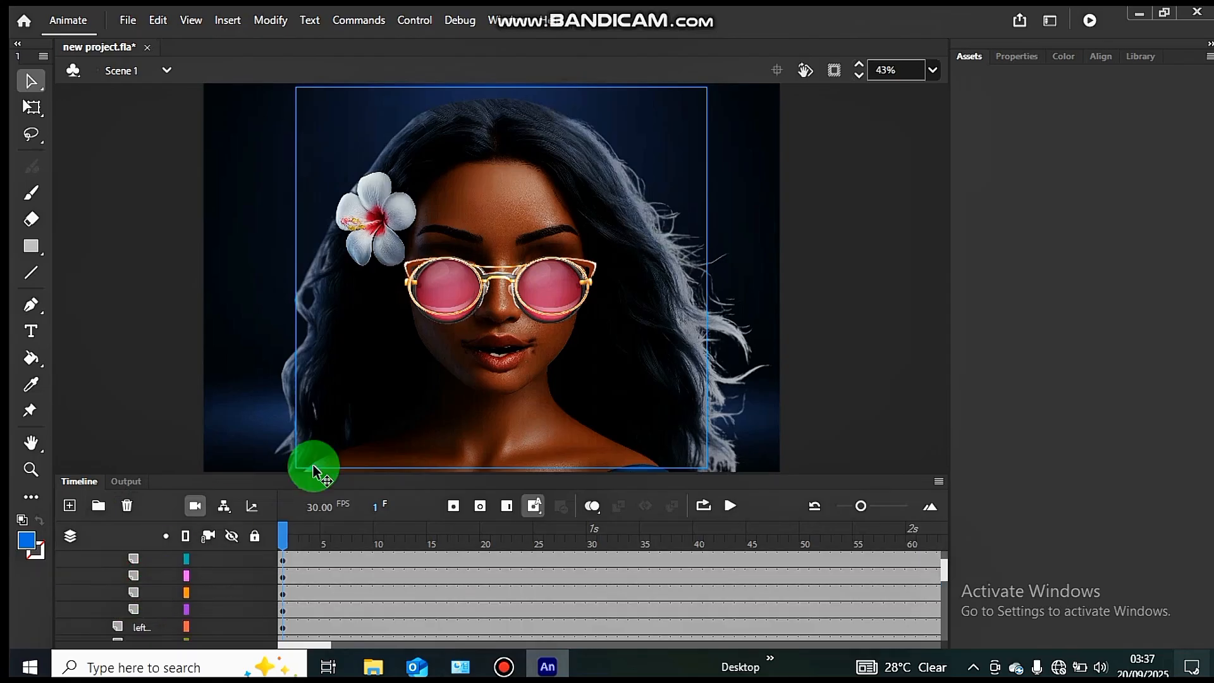
drag(314, 480, 997, 51)
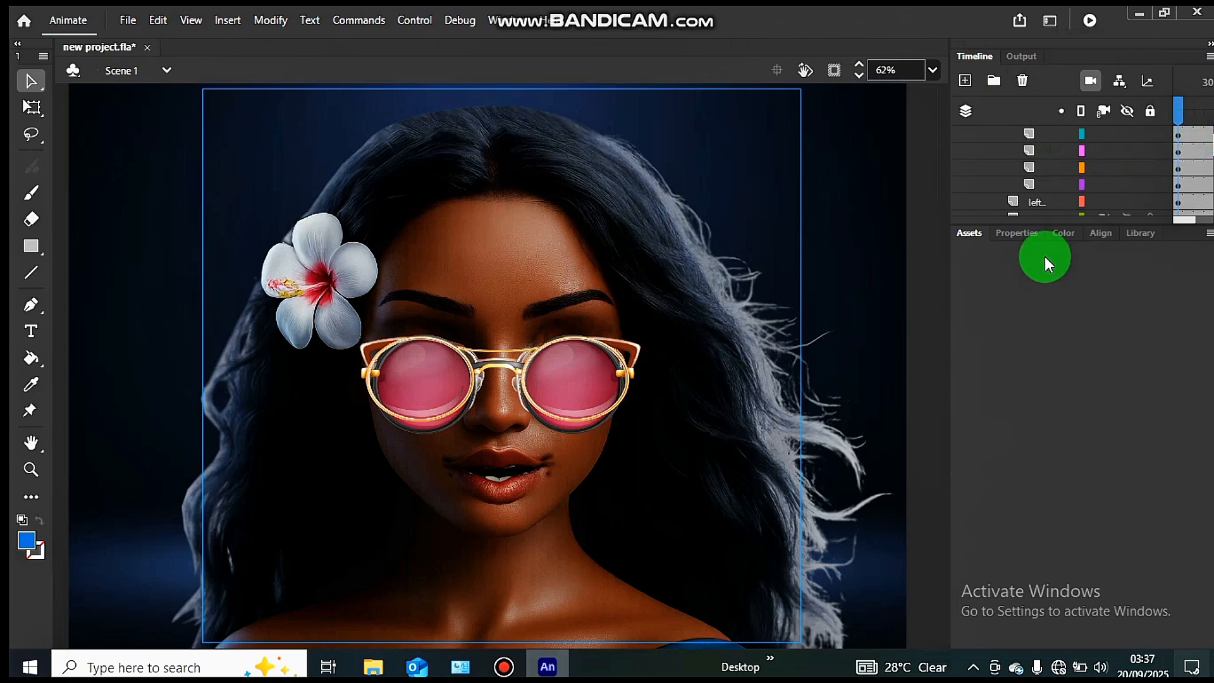
drag(1006, 226, 1022, 445)
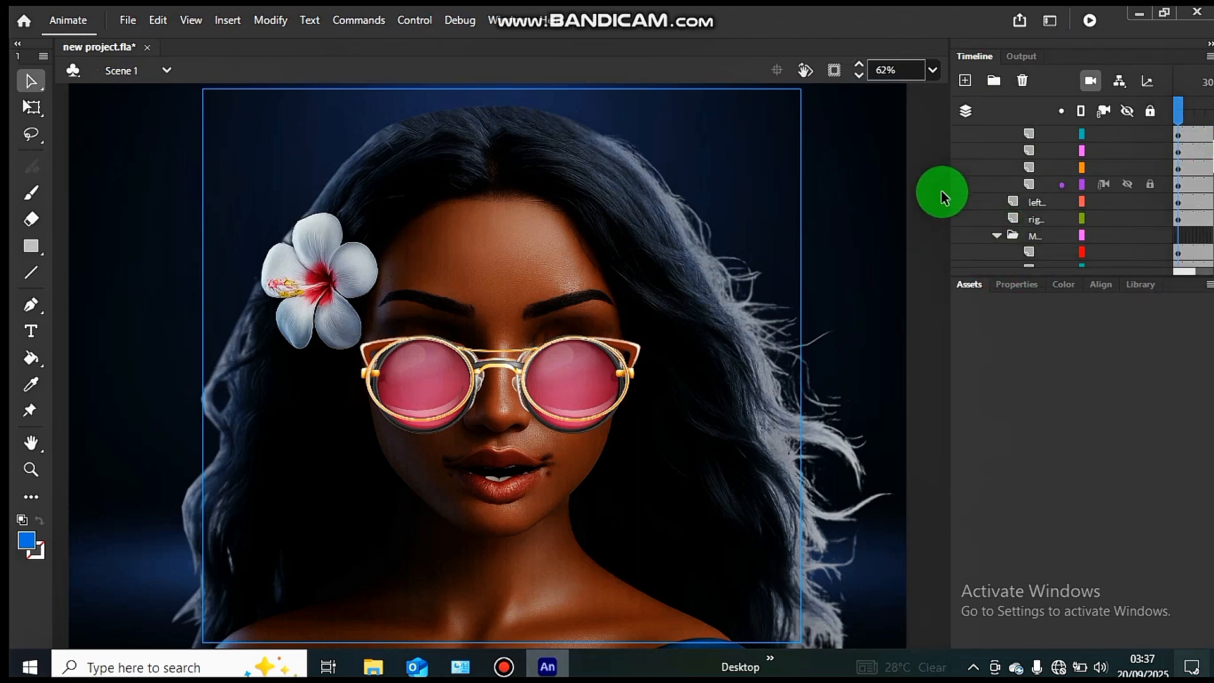
drag(949, 188, 667, 238)
drag(891, 167, 1035, 184)
scroll(845, 197, up, 2)
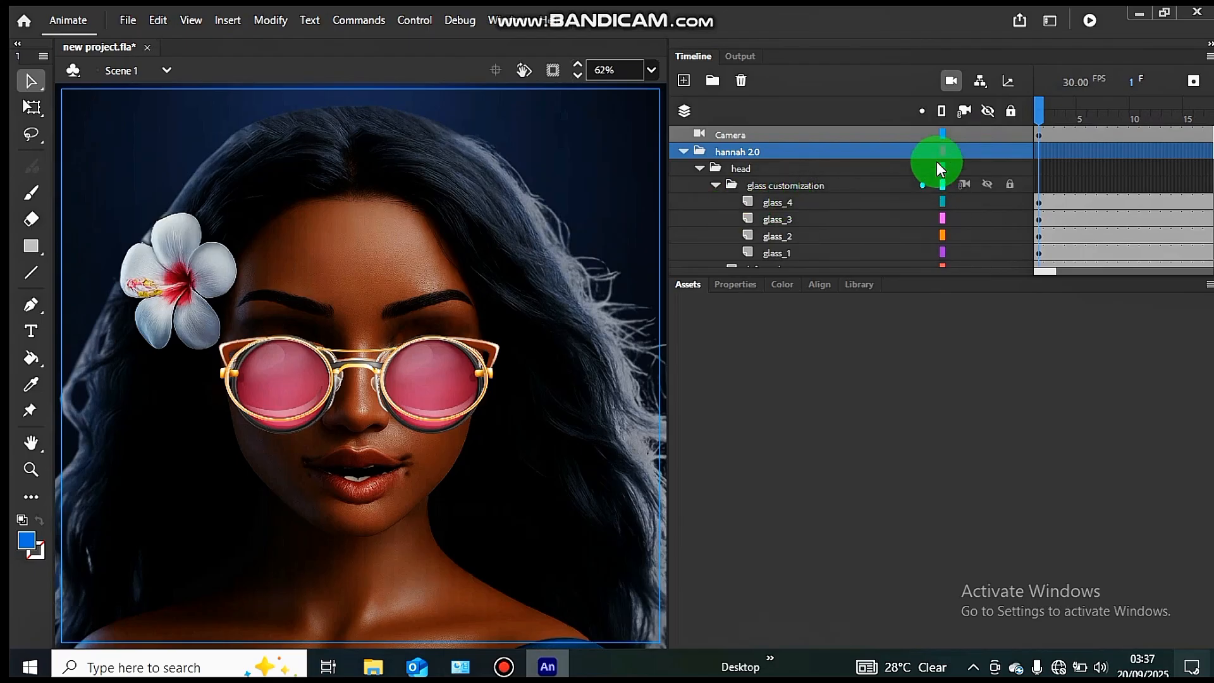
Lock every layer except the glasses layers, and distribute the four stacked glasses to keyframes.
click(1011, 110)
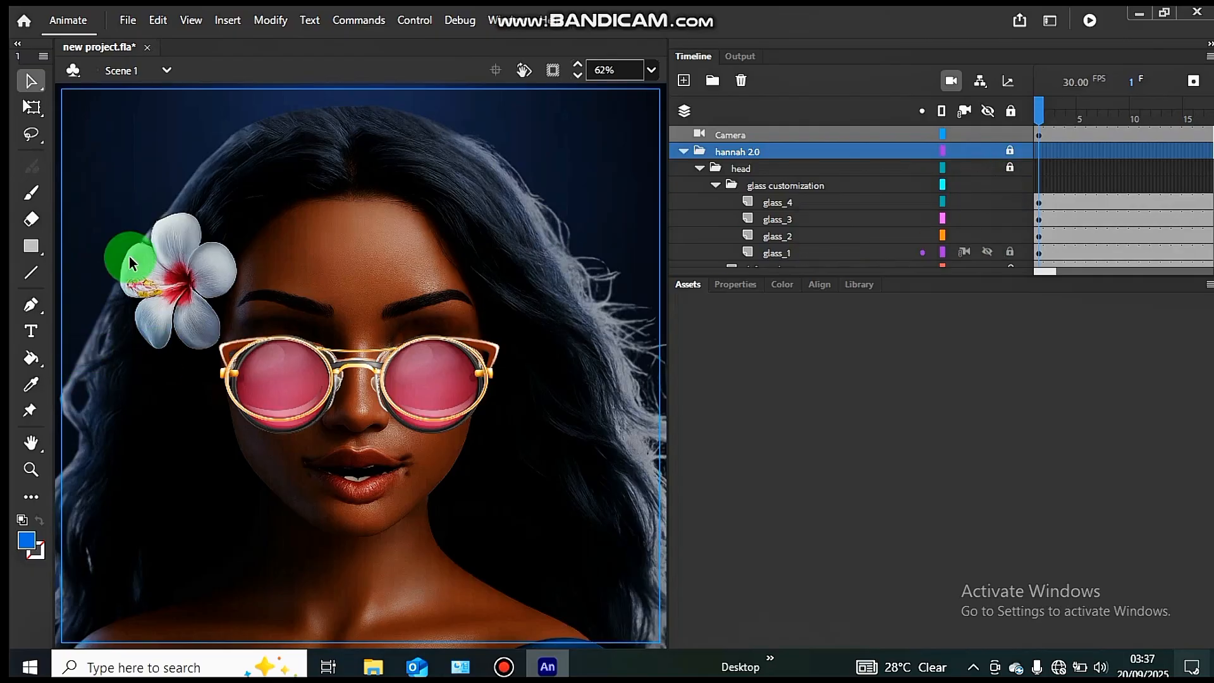
drag(129, 256, 547, 497)
right_click(415, 372)
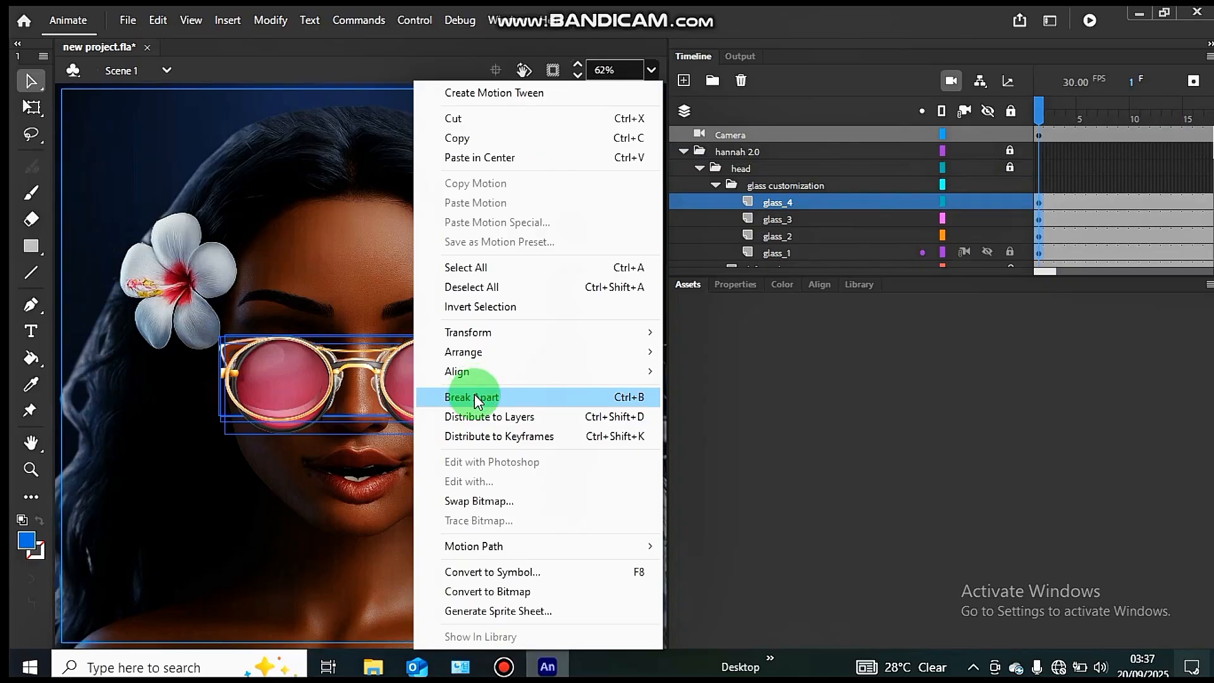
click(484, 436)
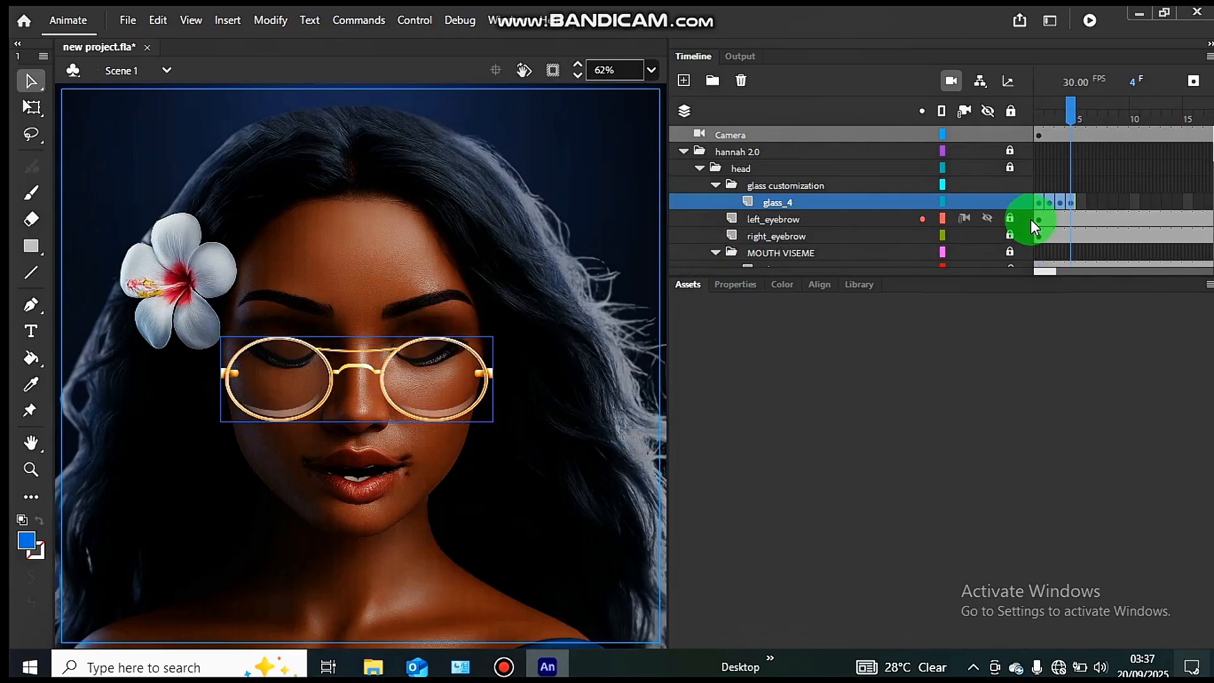
Insert a blank keyframe at frame 5 of the glass_4 layer, detaching the docked panels to reach the keyframe controls.
click(1084, 200)
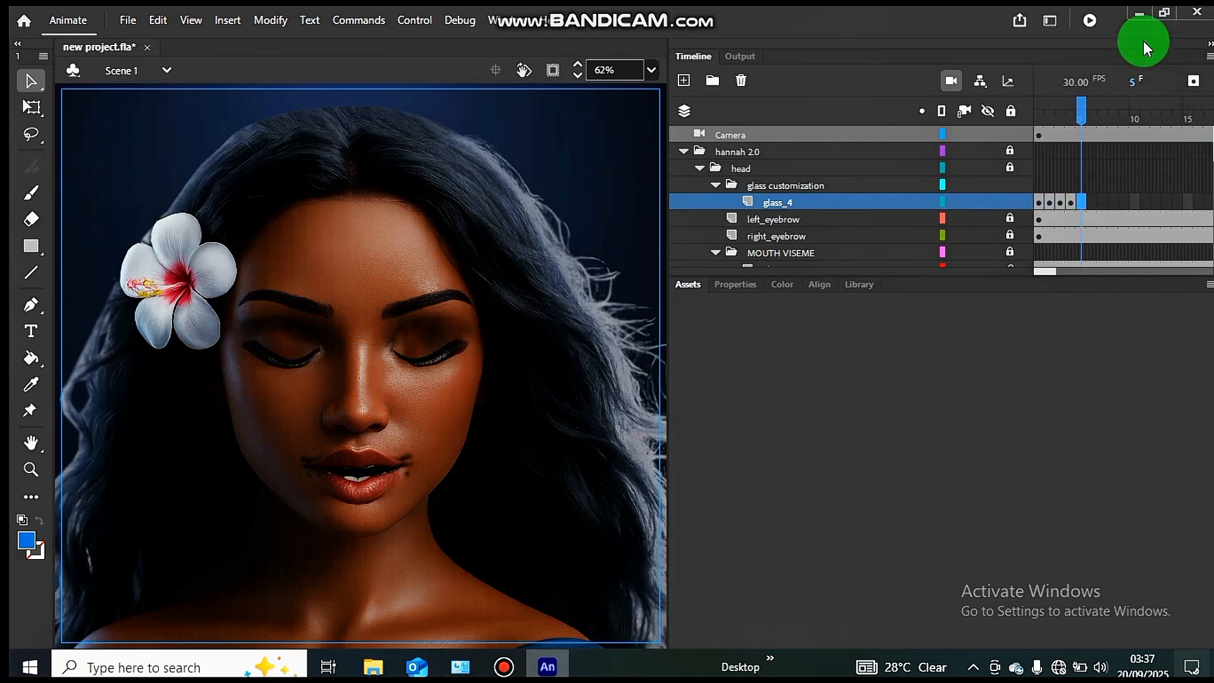
mouse_move(1055, 272)
mouse_down()
mouse_move(1079, 276)
mouse_move(1042, 269)
mouse_up()
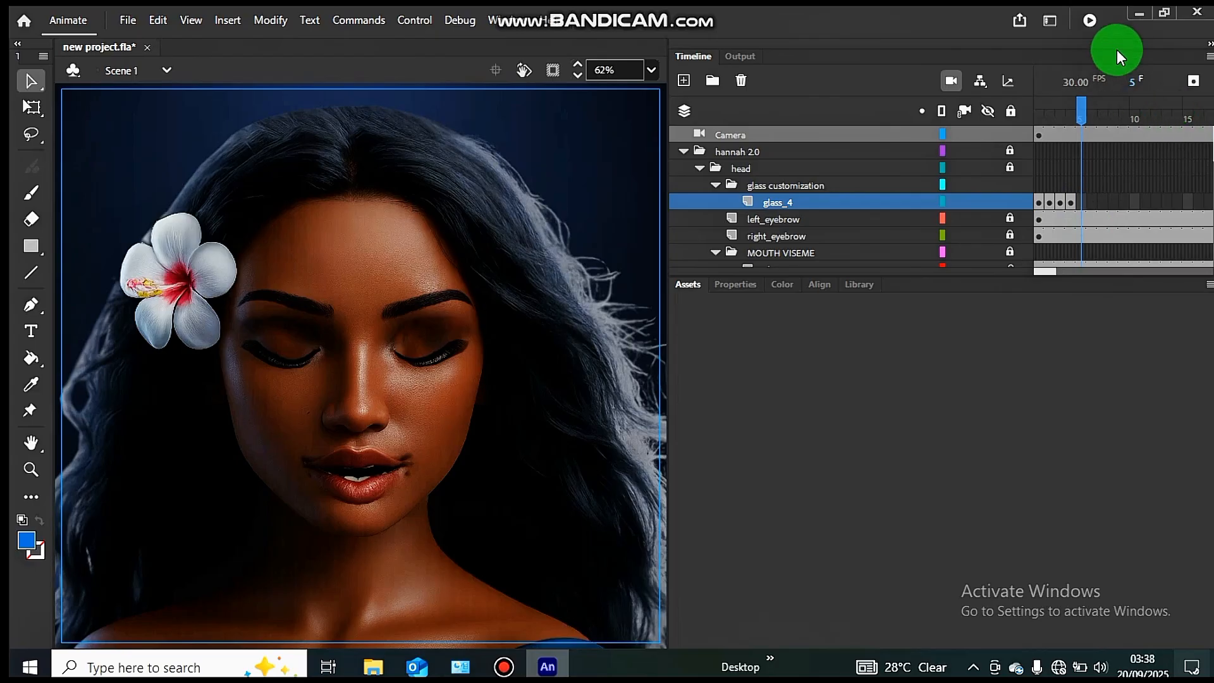
drag(1119, 47, 1062, 50)
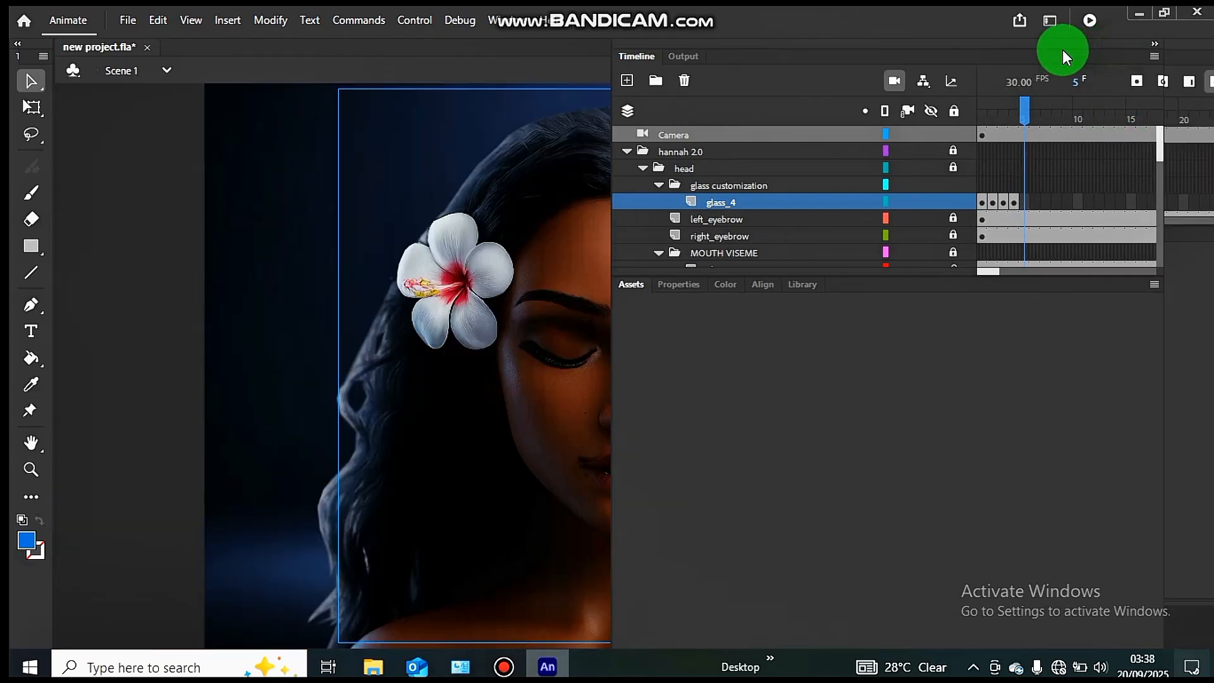
click(1163, 82)
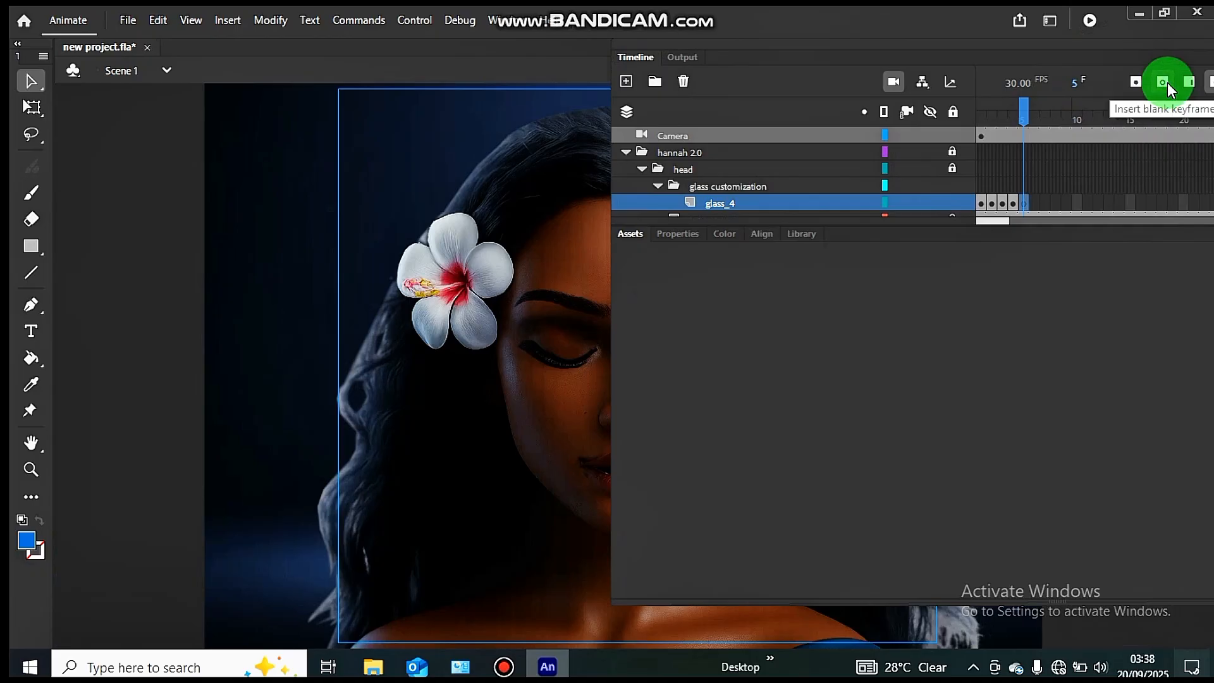
Dock the Timeline with the Assets panel group across the full width above the stage and reduce its height.
drag(959, 43, 1117, 55)
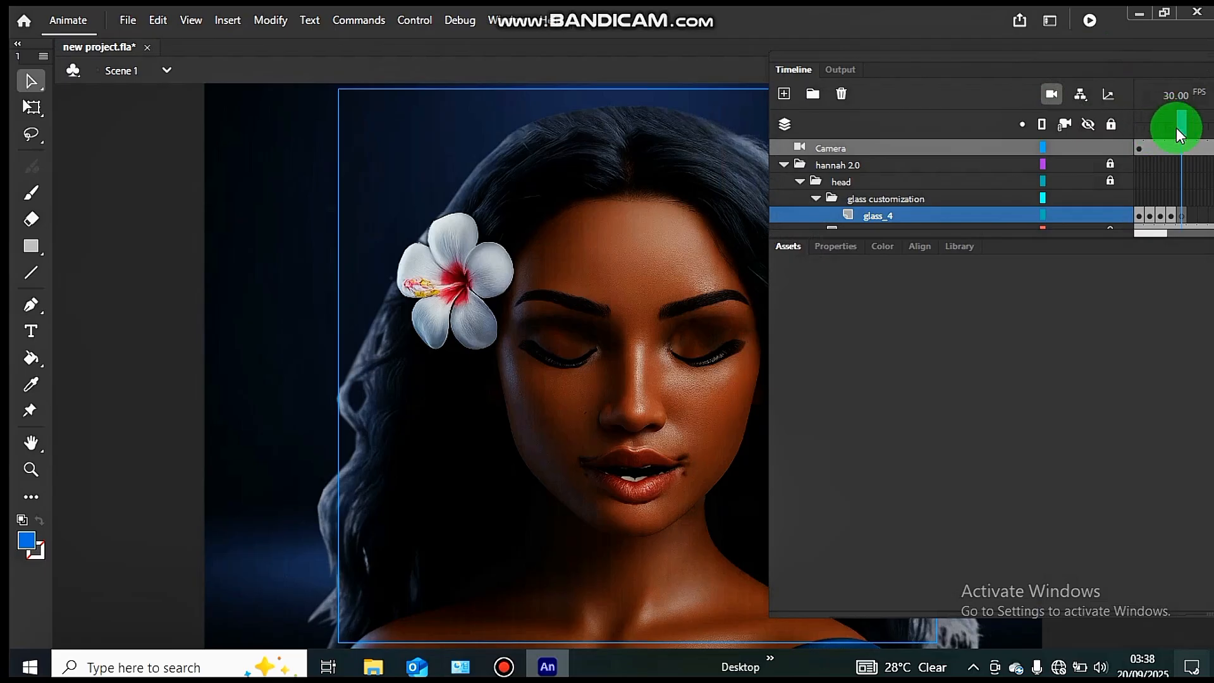
drag(1178, 129, 1137, 115)
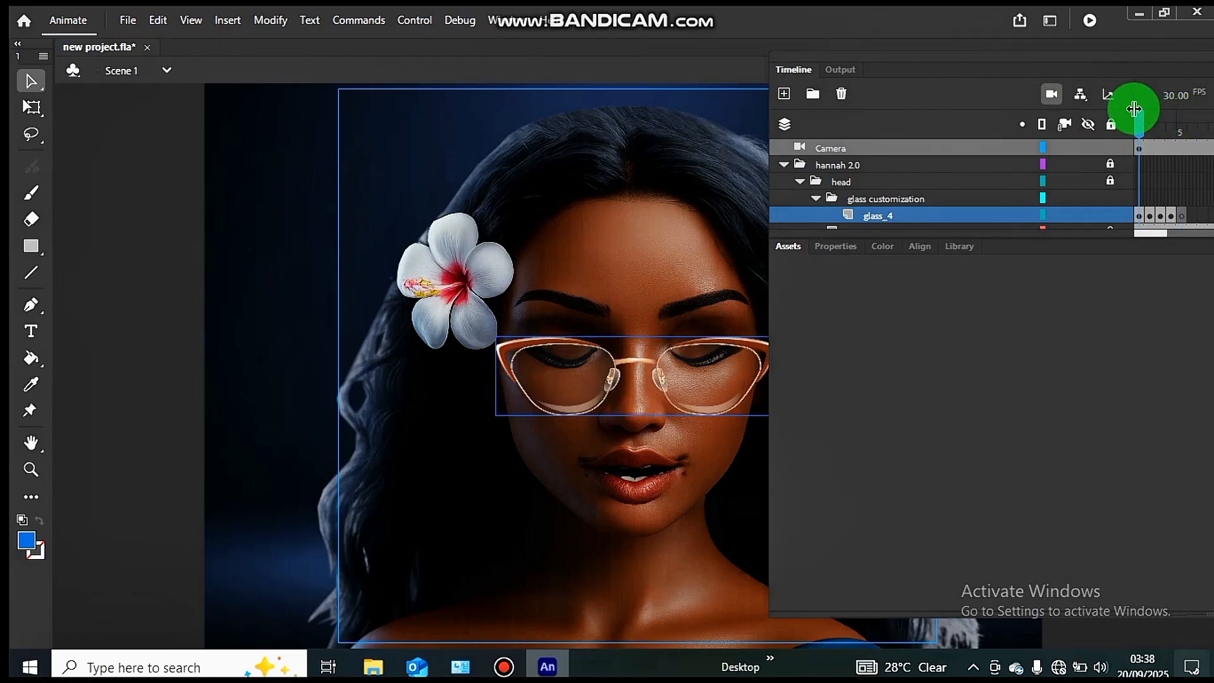
mouse_move(1048, 81)
mouse_down()
mouse_move(1071, 104)
mouse_move(1097, 96)
mouse_move(1078, 54)
mouse_move(1061, 57)
mouse_move(1062, 41)
mouse_up()
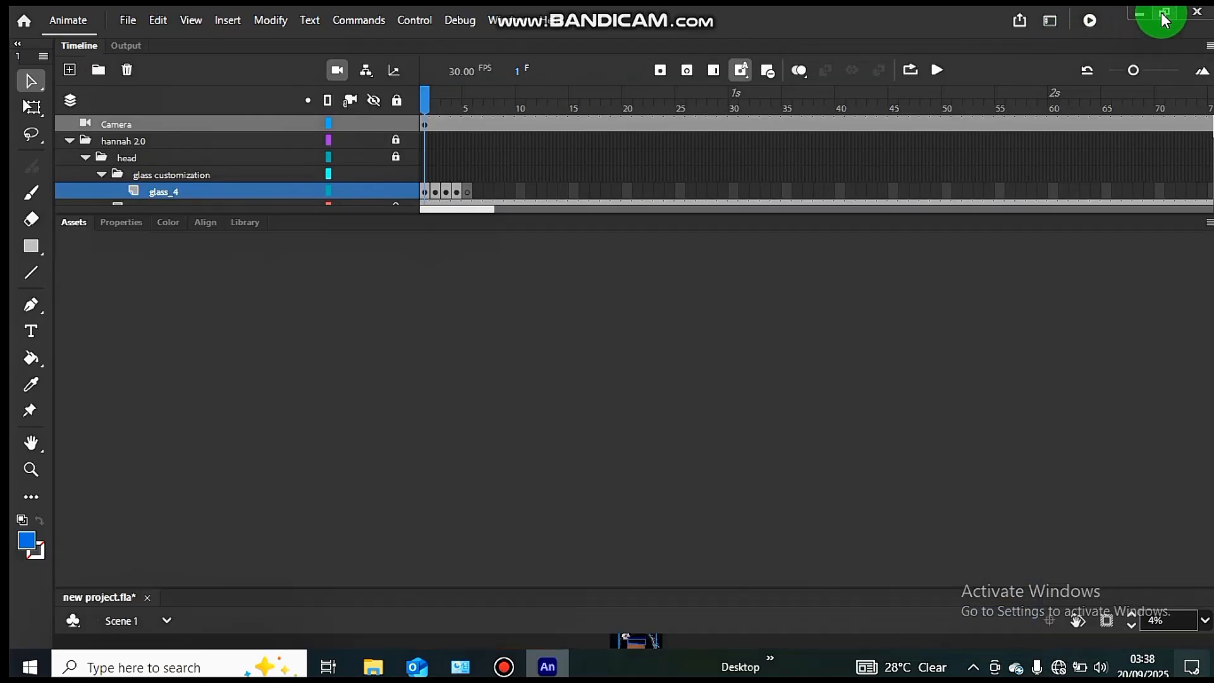
drag(867, 29, 894, 58)
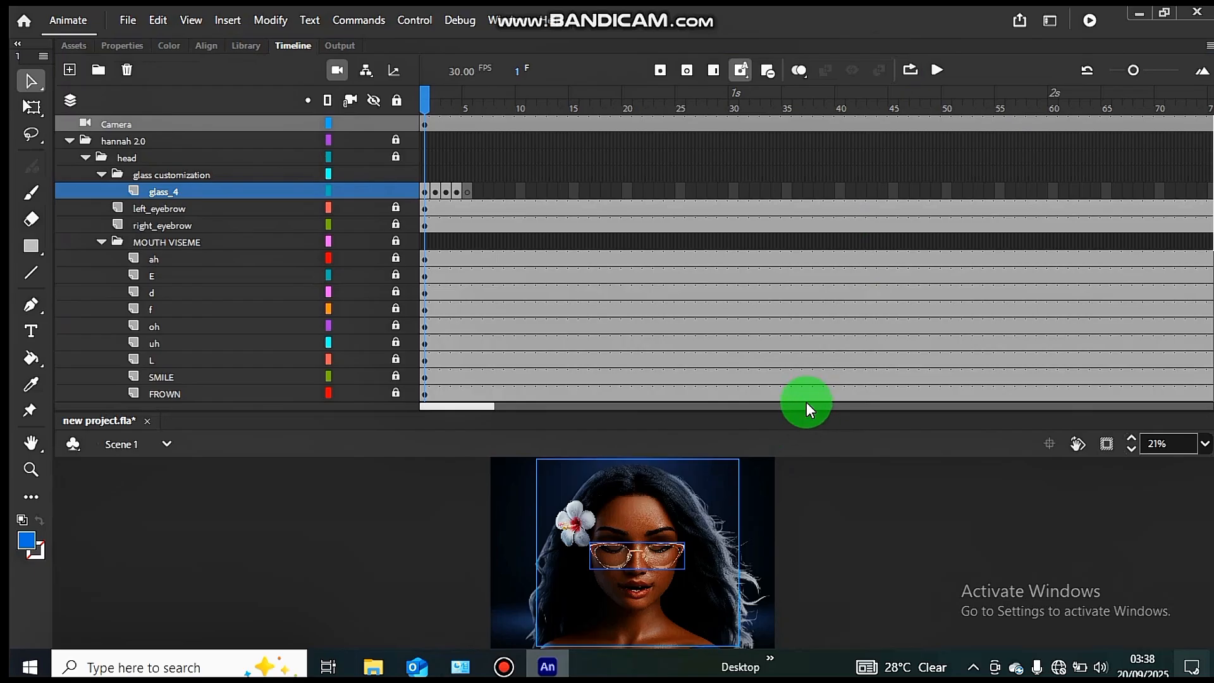
drag(805, 412, 808, 241)
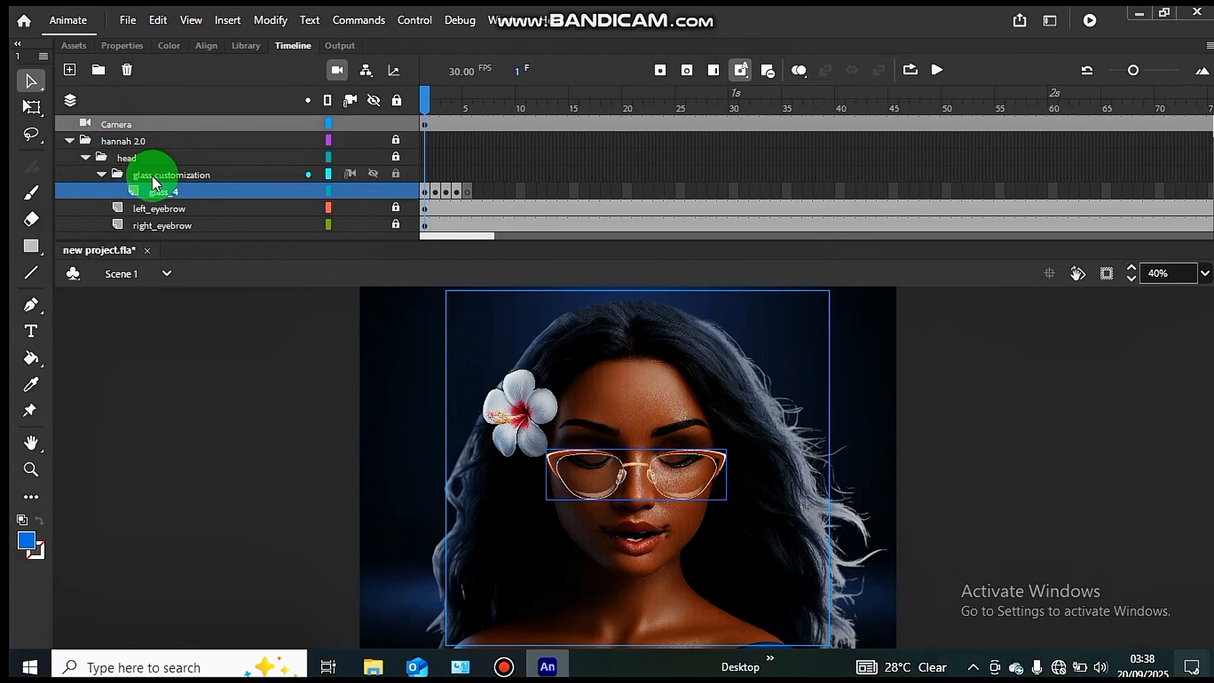
Add a further blank keyframe at frame 6 of the glass_4 layer.
click(474, 192)
click(466, 190)
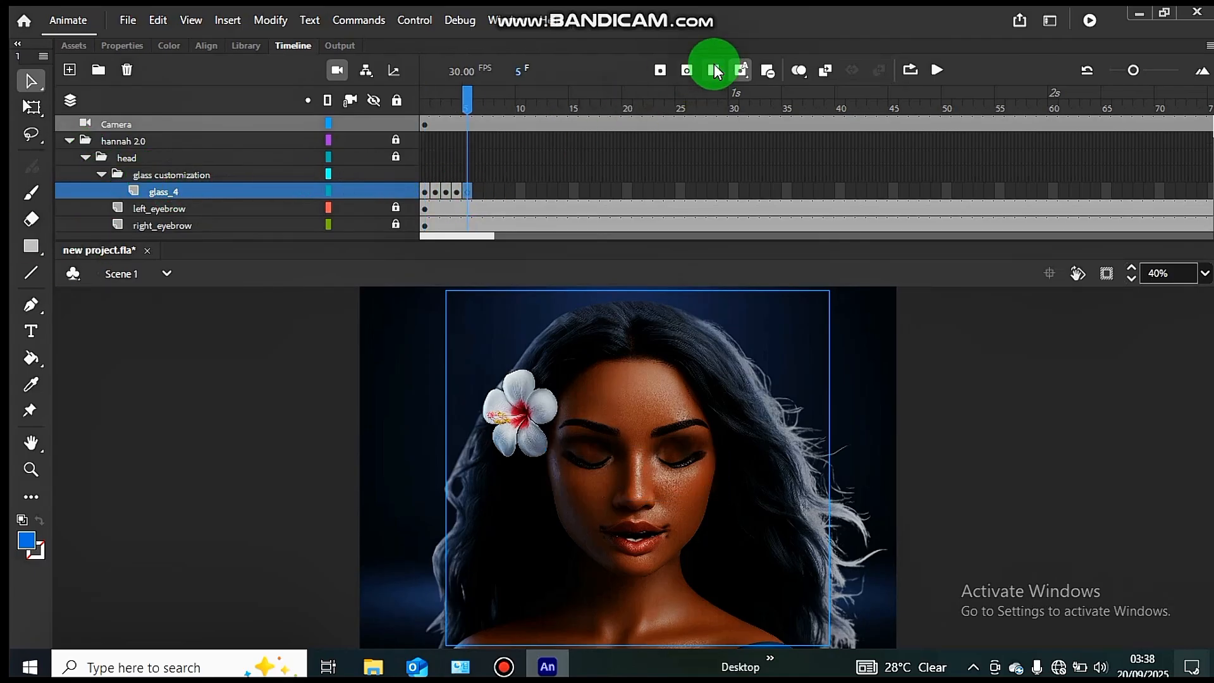
click(688, 70)
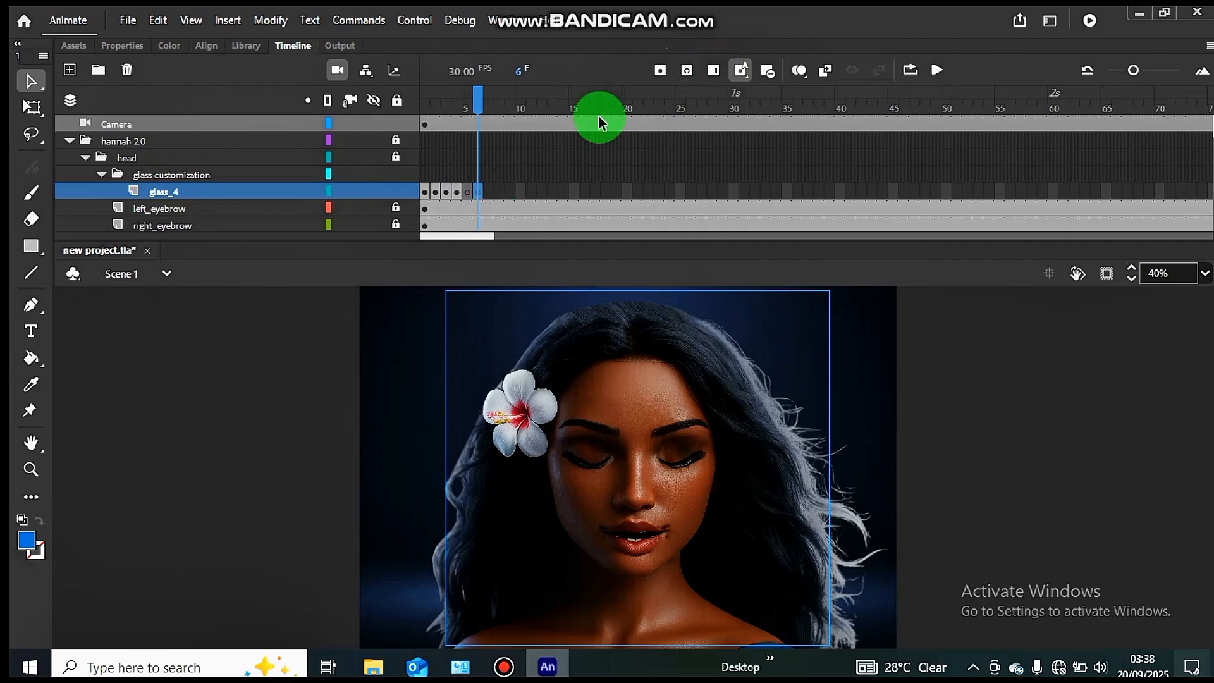
Remove the extra frame 6 from the glass_4 layer and convert the layer to a Graphic symbol named "glass customization".
click(766, 77)
drag(480, 98, 210, 191)
right_click(164, 186)
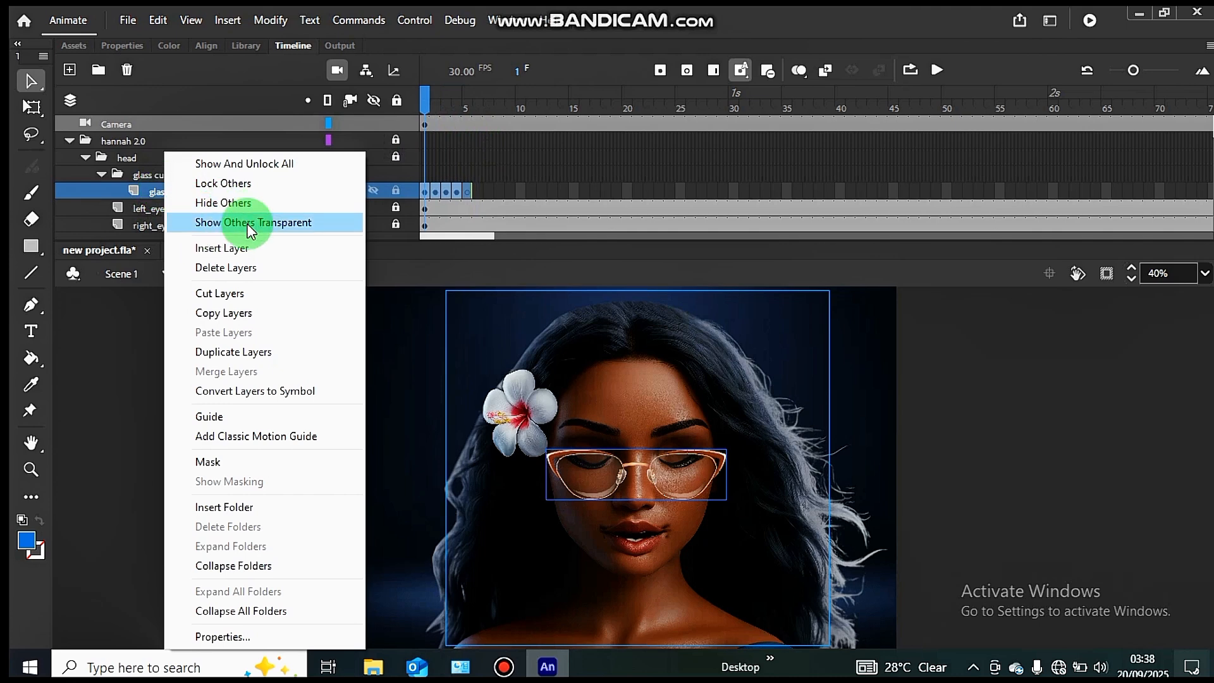
click(253, 396)
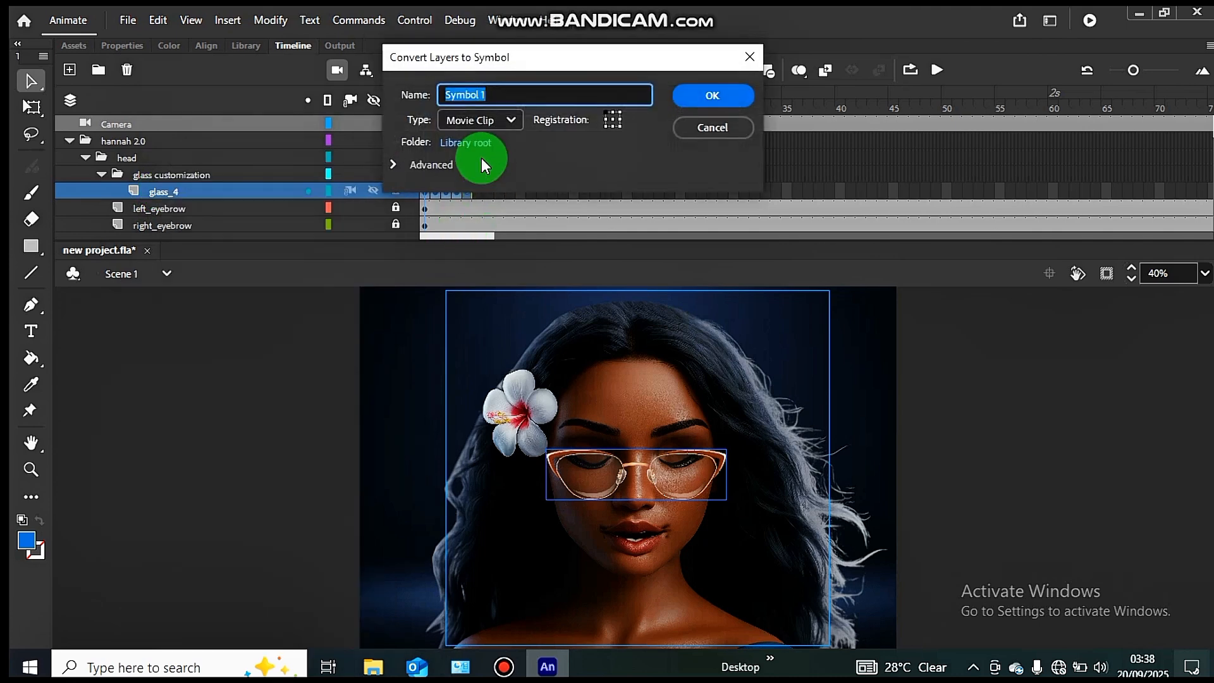
click(488, 118)
click(491, 185)
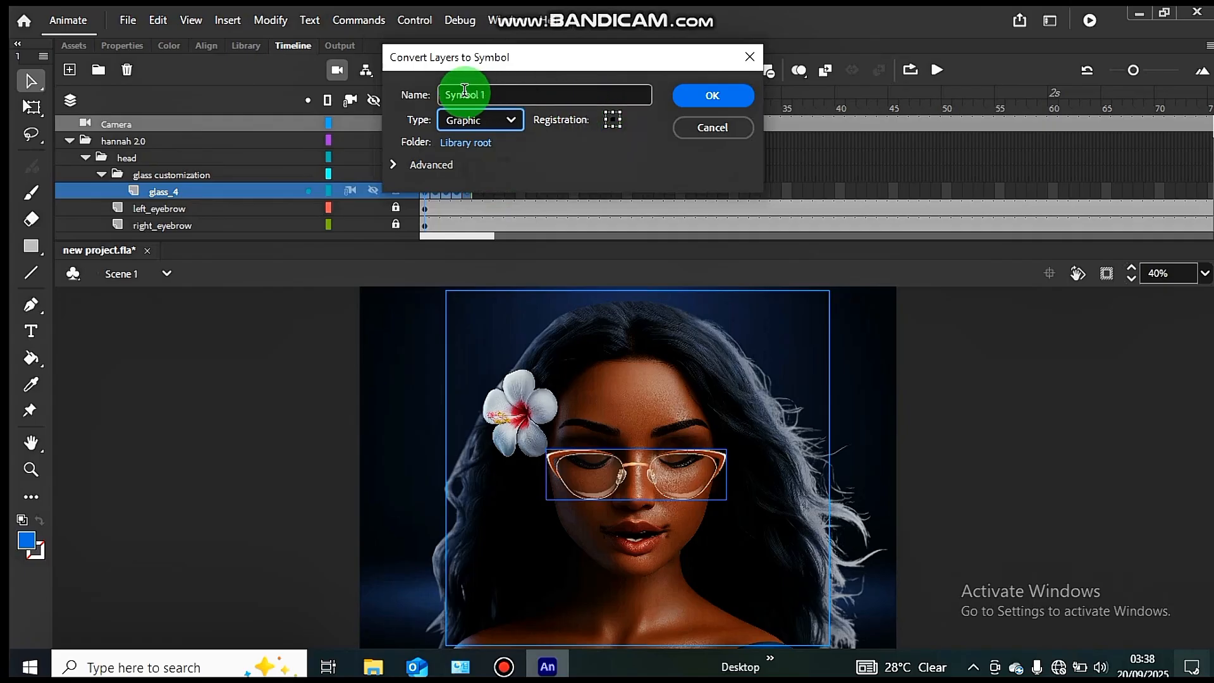
triple_click(493, 96)
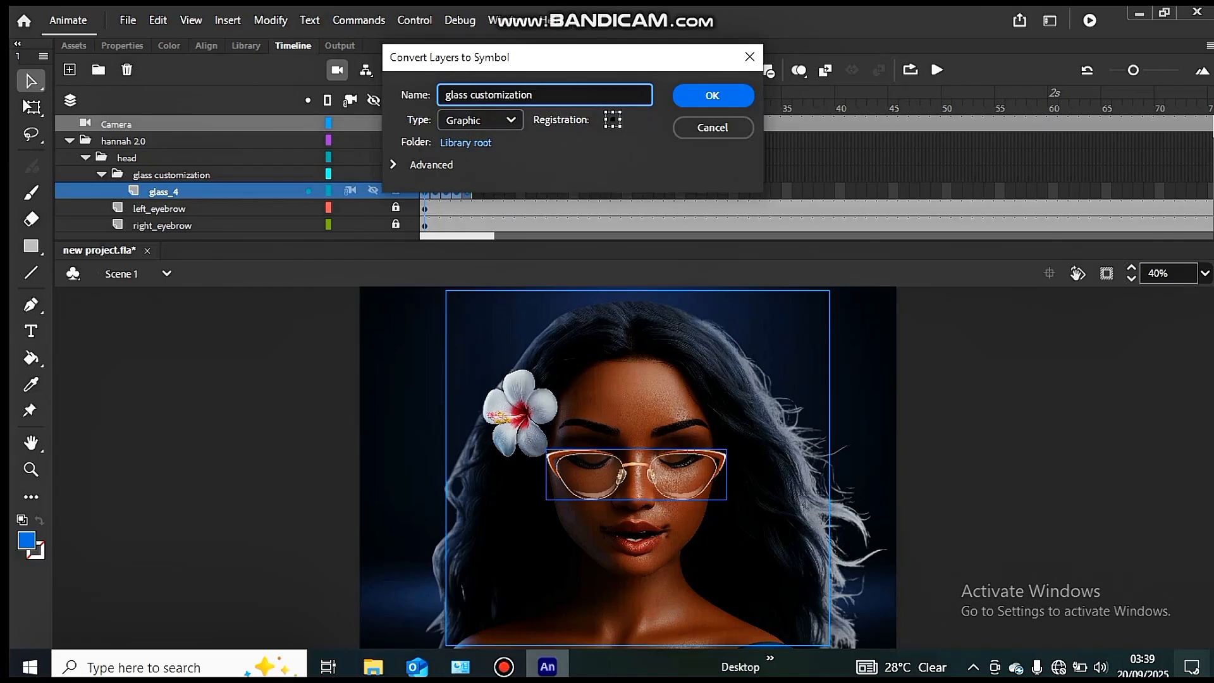
click(703, 96)
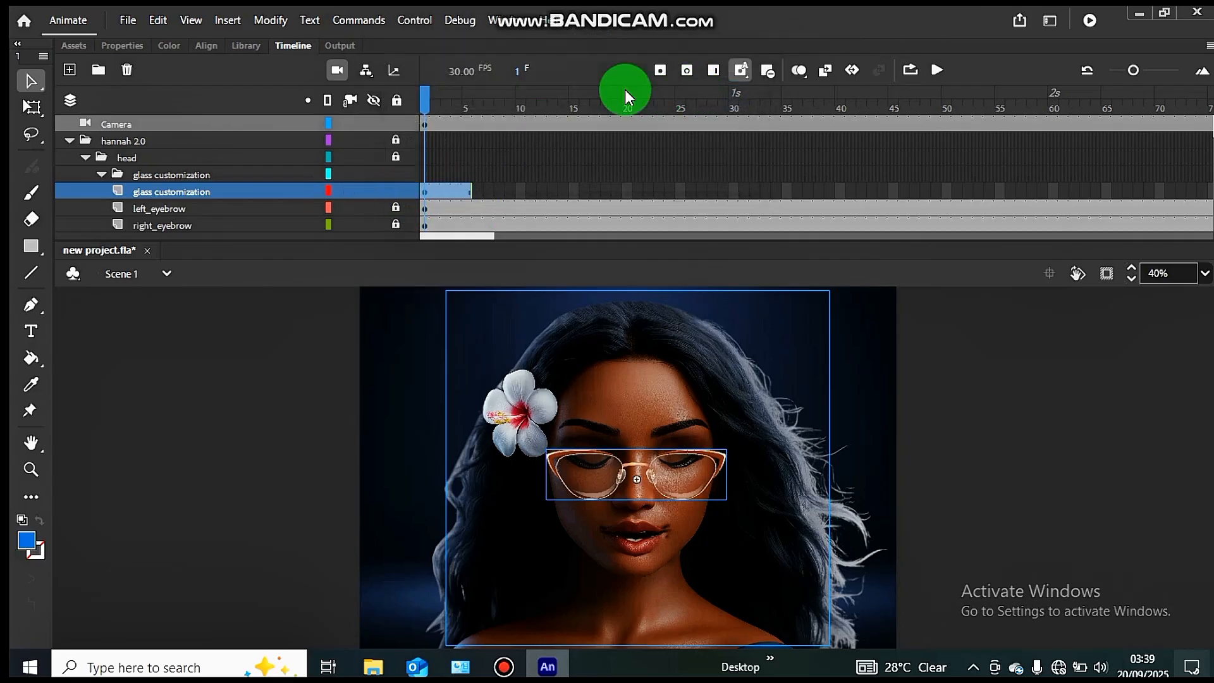
Set the glass customization instance's looping to single frame, enlarging the docked panel area to reach the looping options.
click(123, 44)
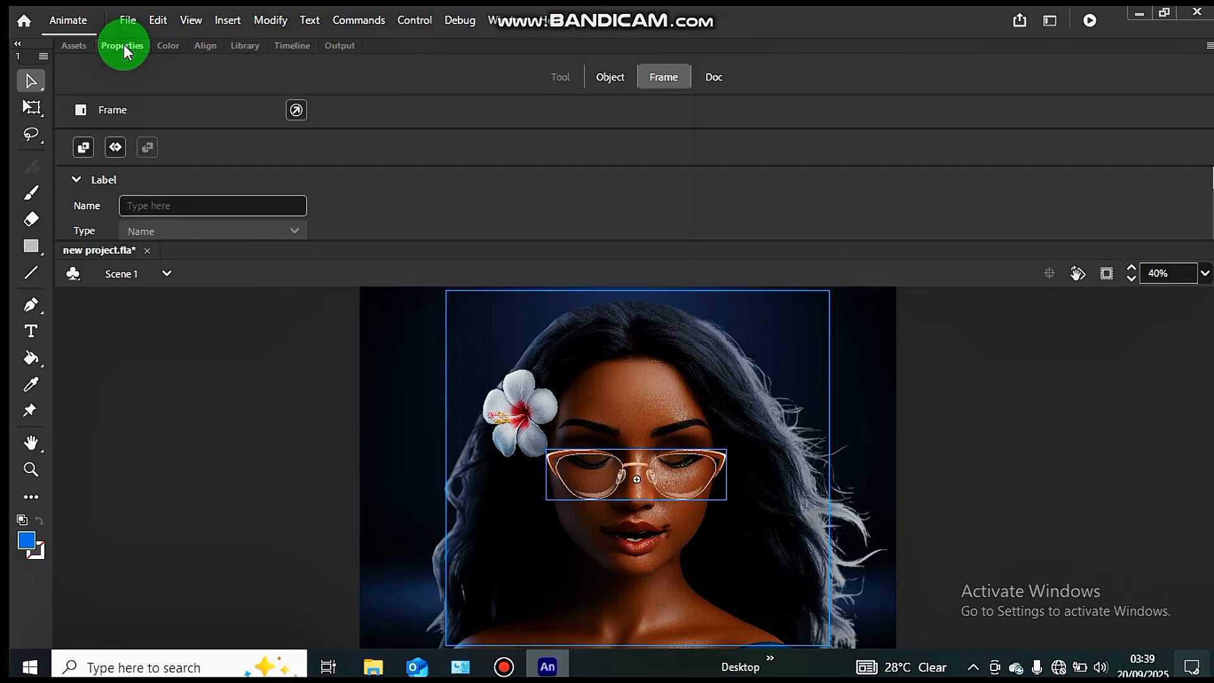
click(606, 78)
scroll(215, 222, down, 1)
scroll(215, 221, down, 1)
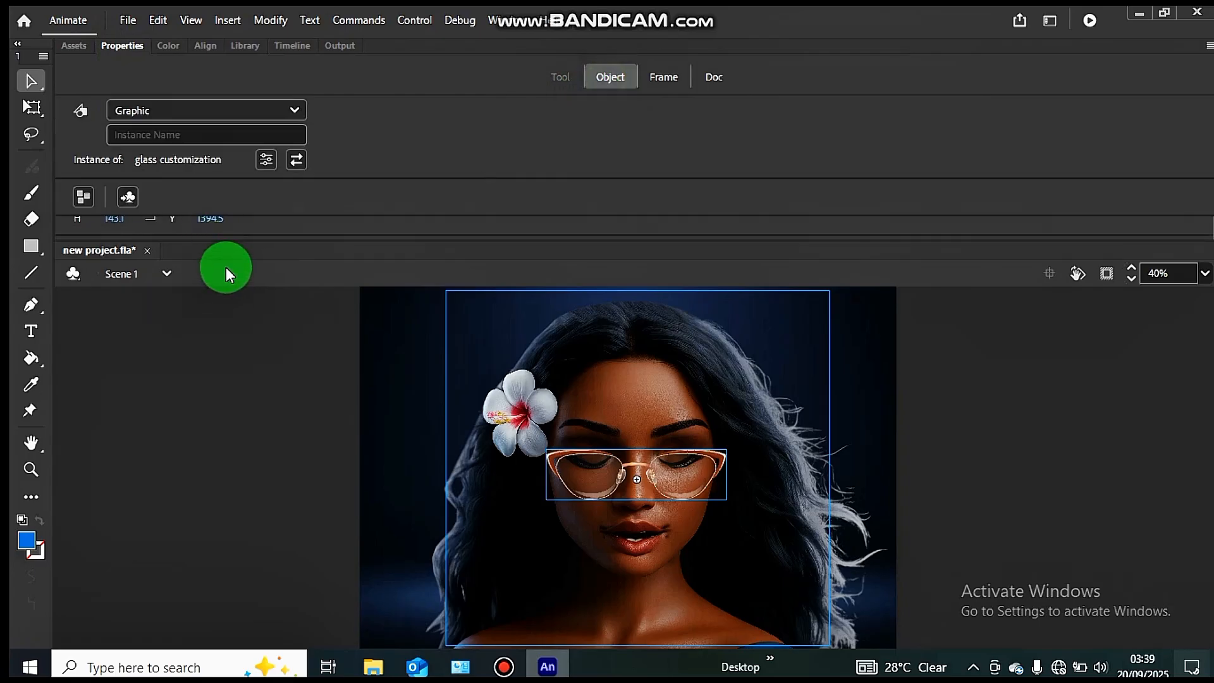
scroll(227, 230, down, 2)
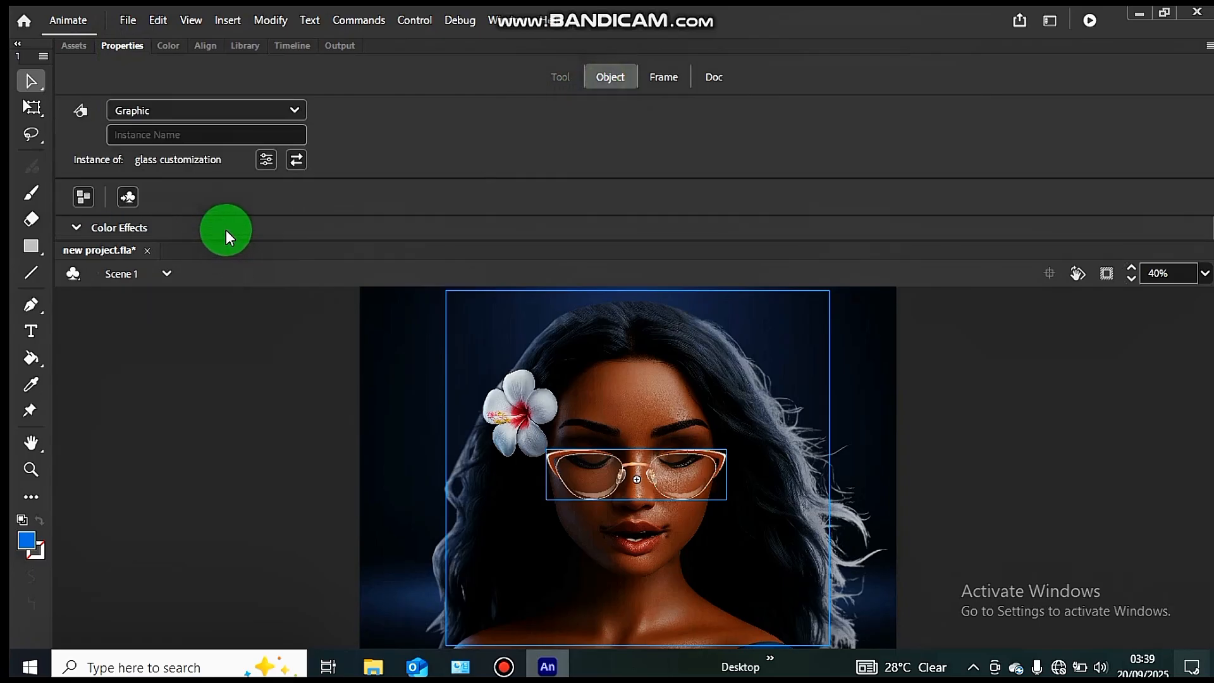
click(287, 238)
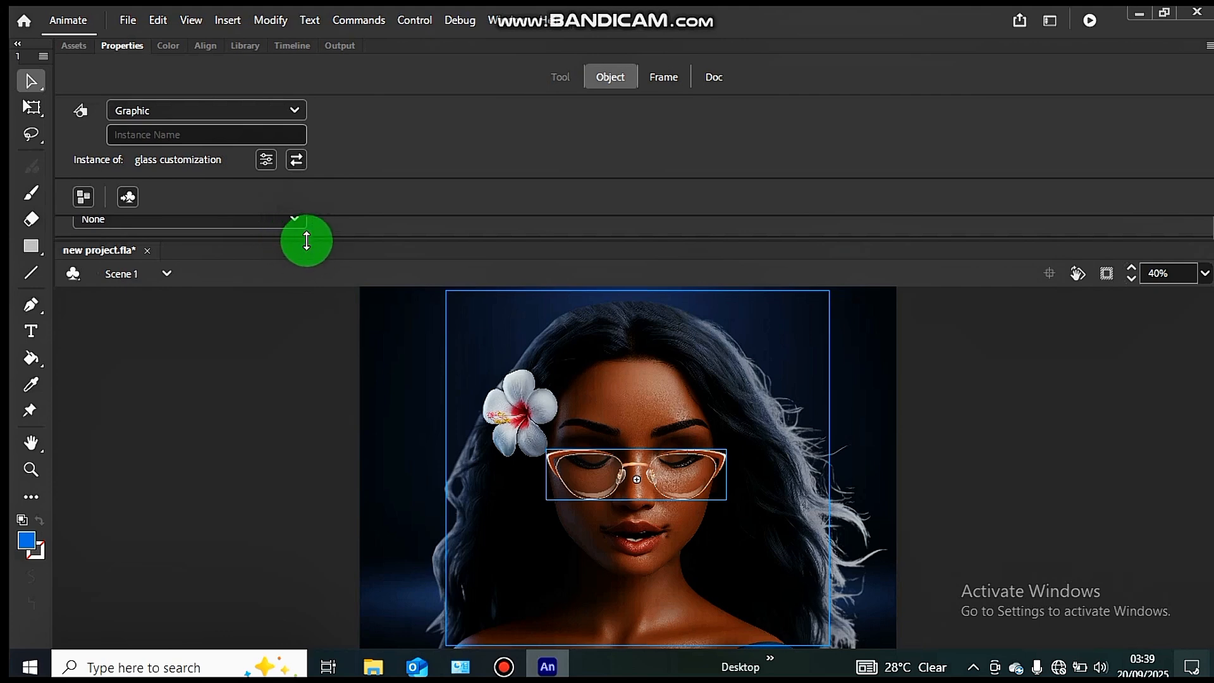
drag(309, 239, 316, 400)
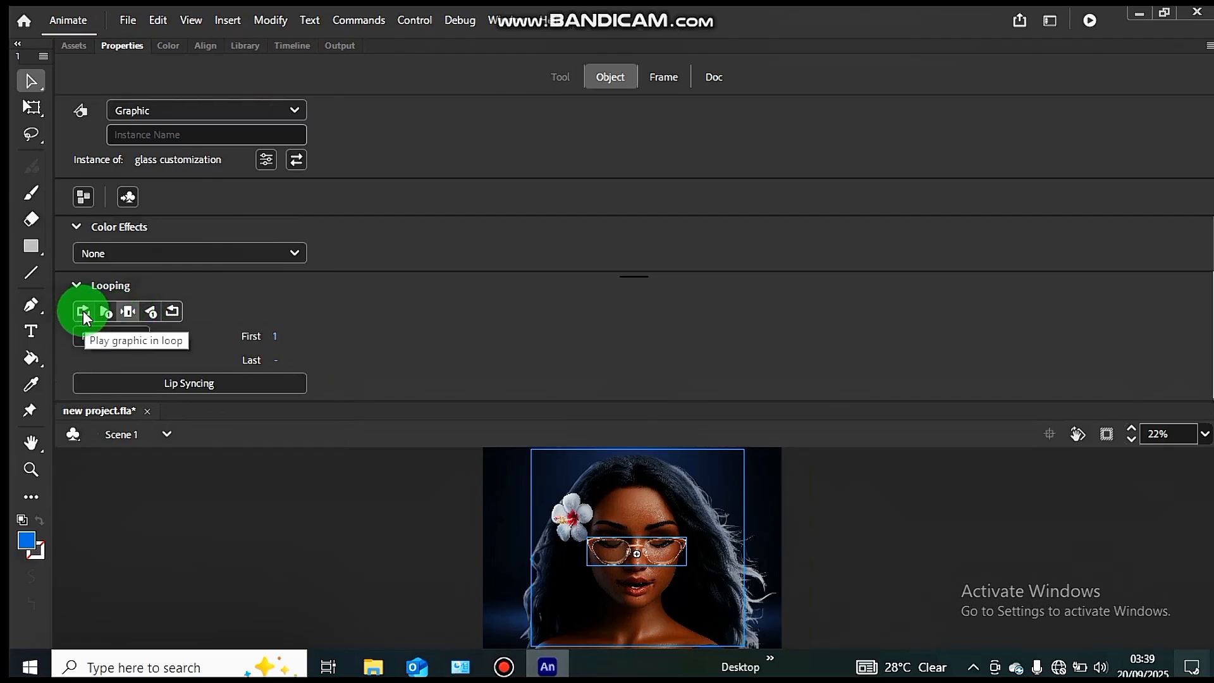
click(129, 313)
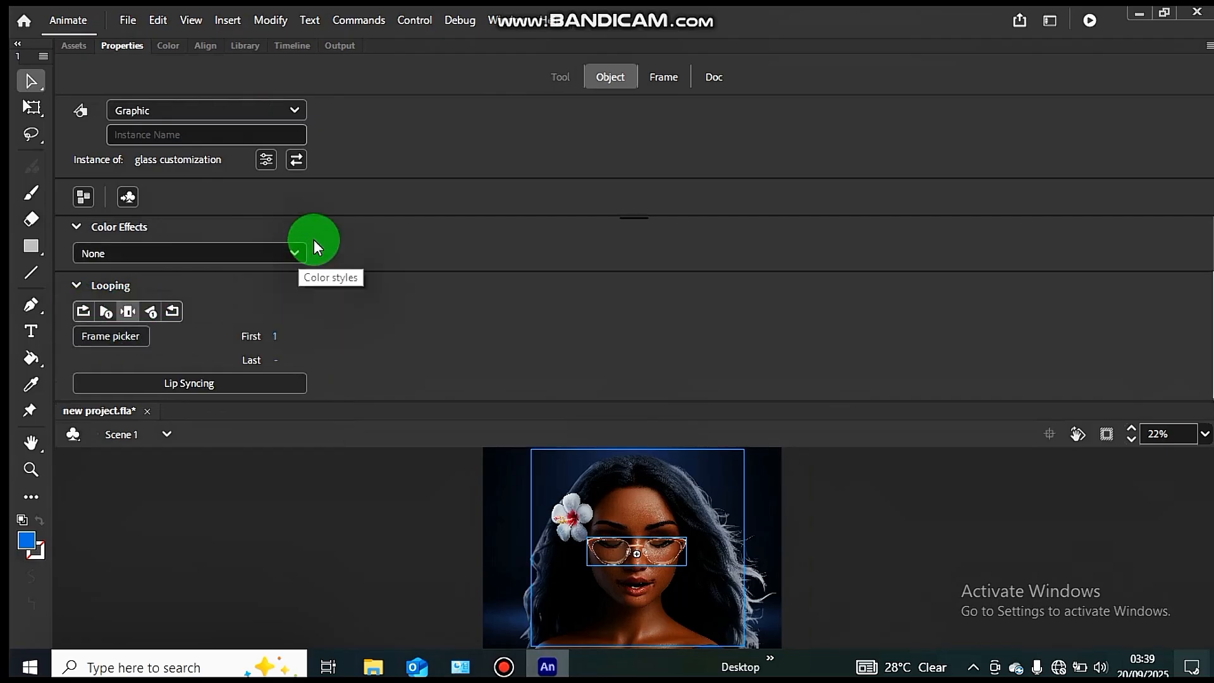
Extend the glass customization layer to frame 213, matching the other layers, and return the playhead to frame 1.
click(298, 43)
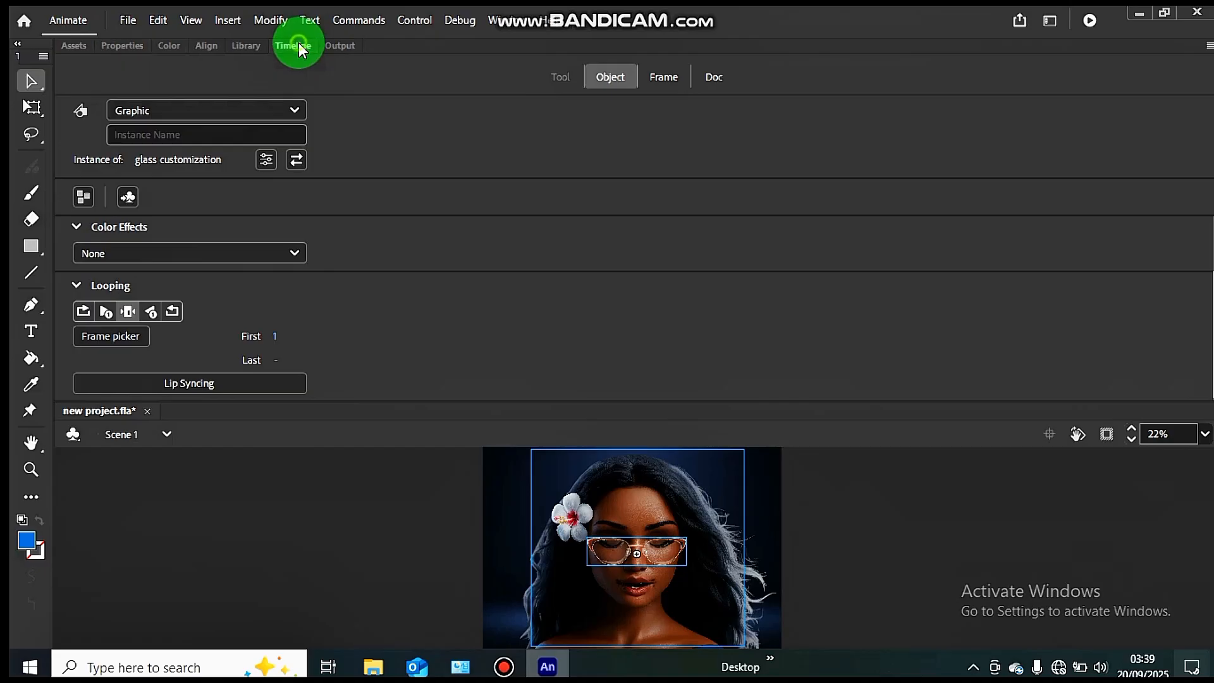
drag(448, 399, 638, 378)
click(638, 190)
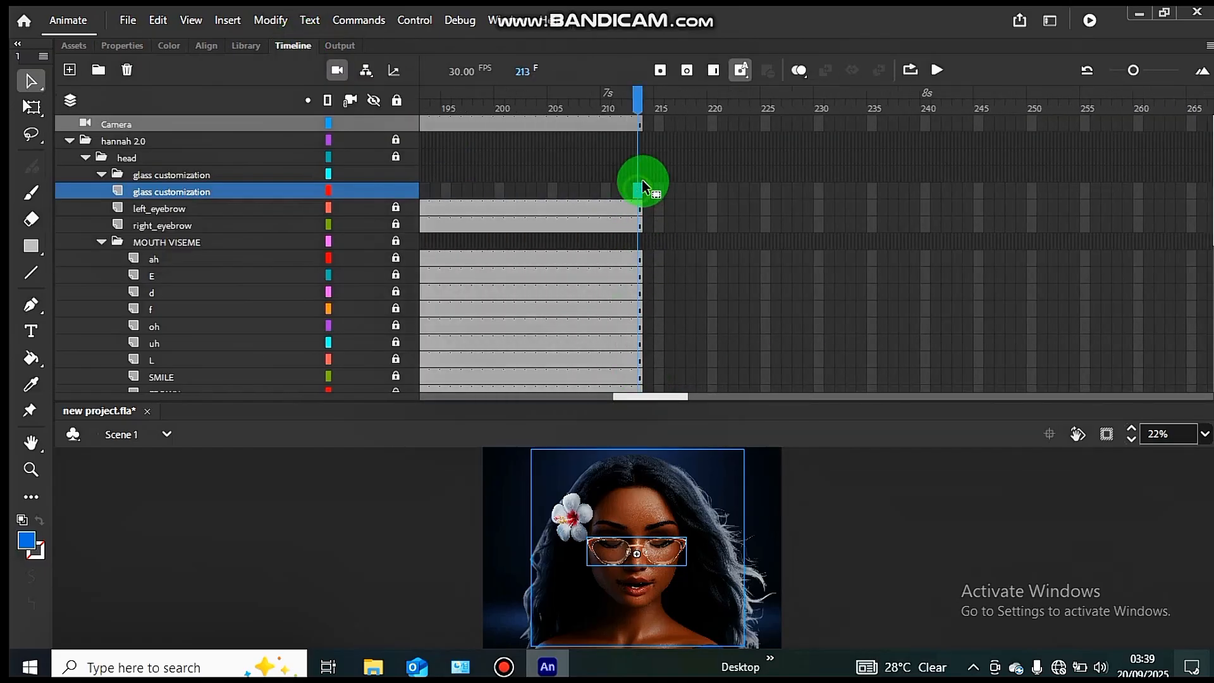
click(691, 77)
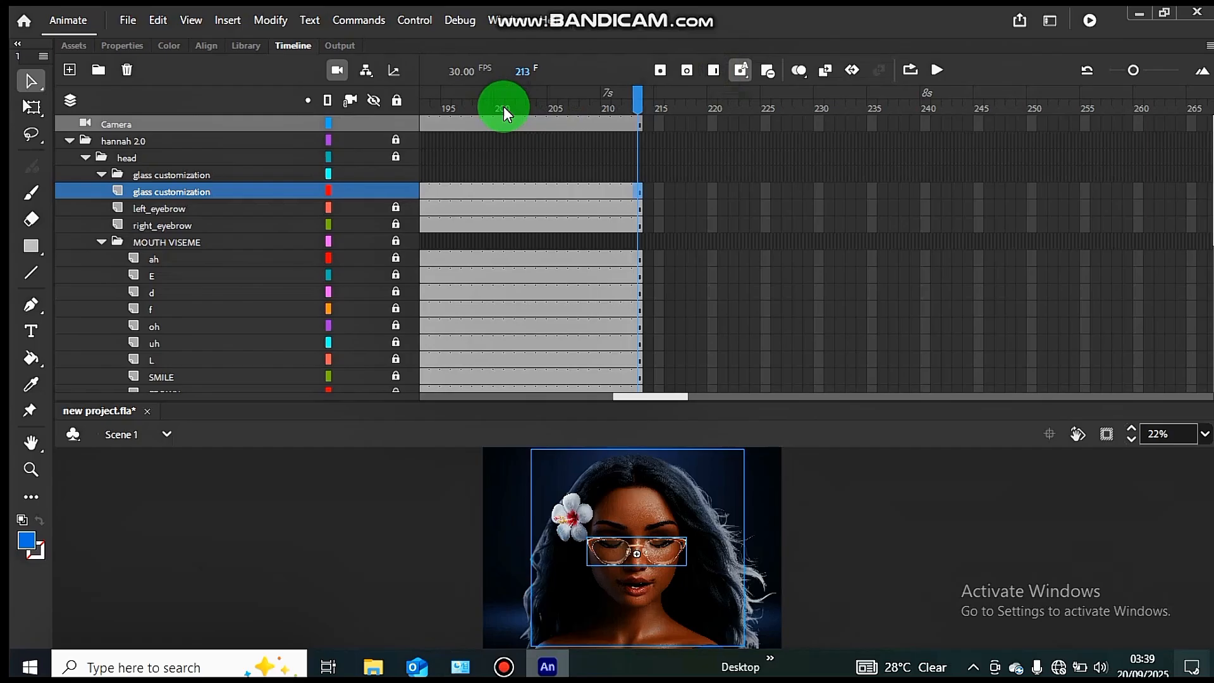
click(525, 66)
text(1)
key(Return)
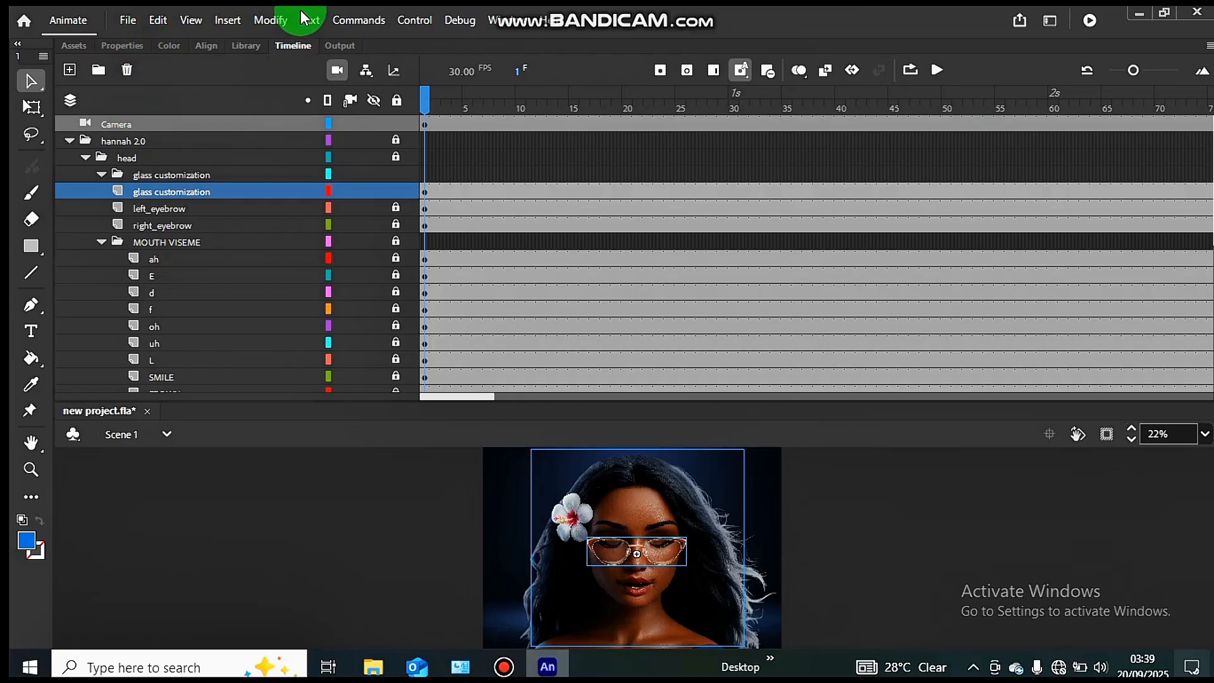
Open the Frame Picker for the glass customization instance, bring back the Timeline, and place the picker beside the stage.
click(115, 52)
scroll(355, 348, down, 3)
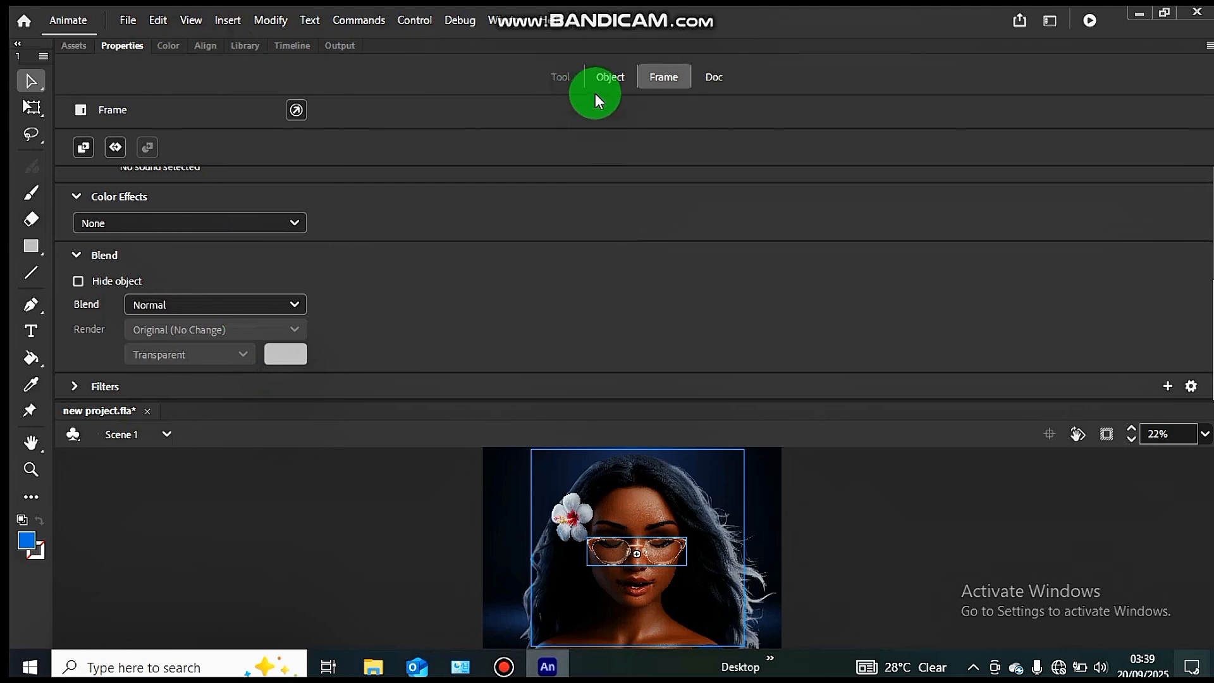
click(602, 77)
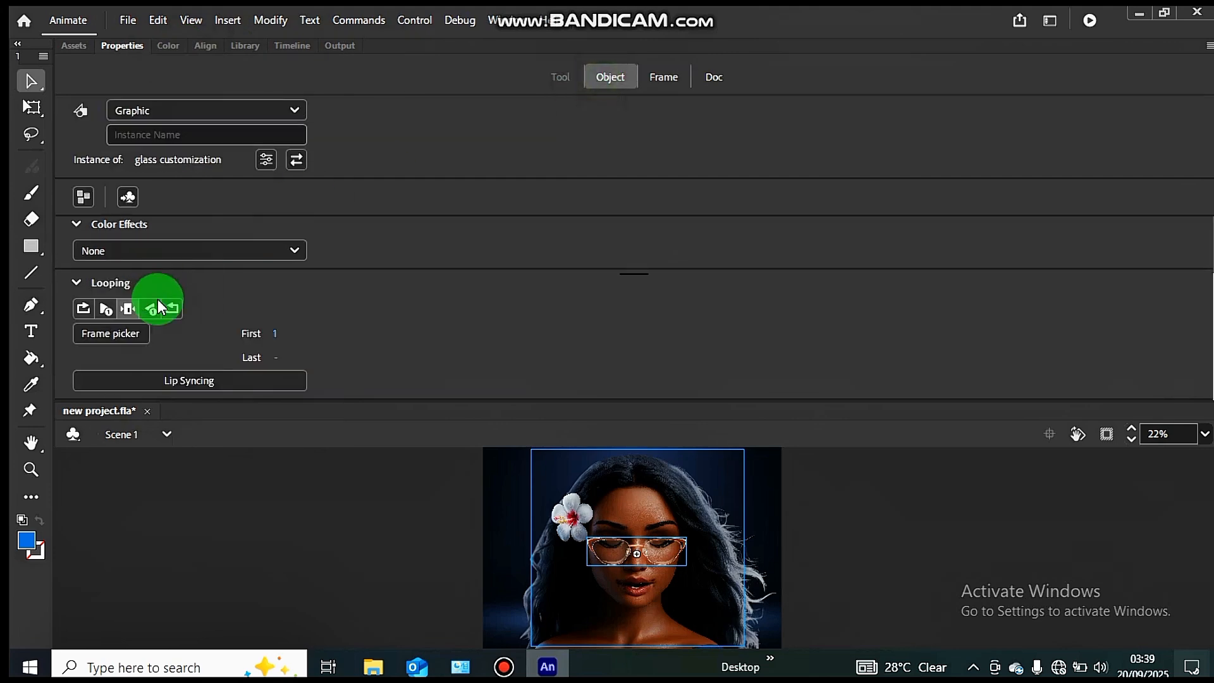
click(130, 334)
click(288, 44)
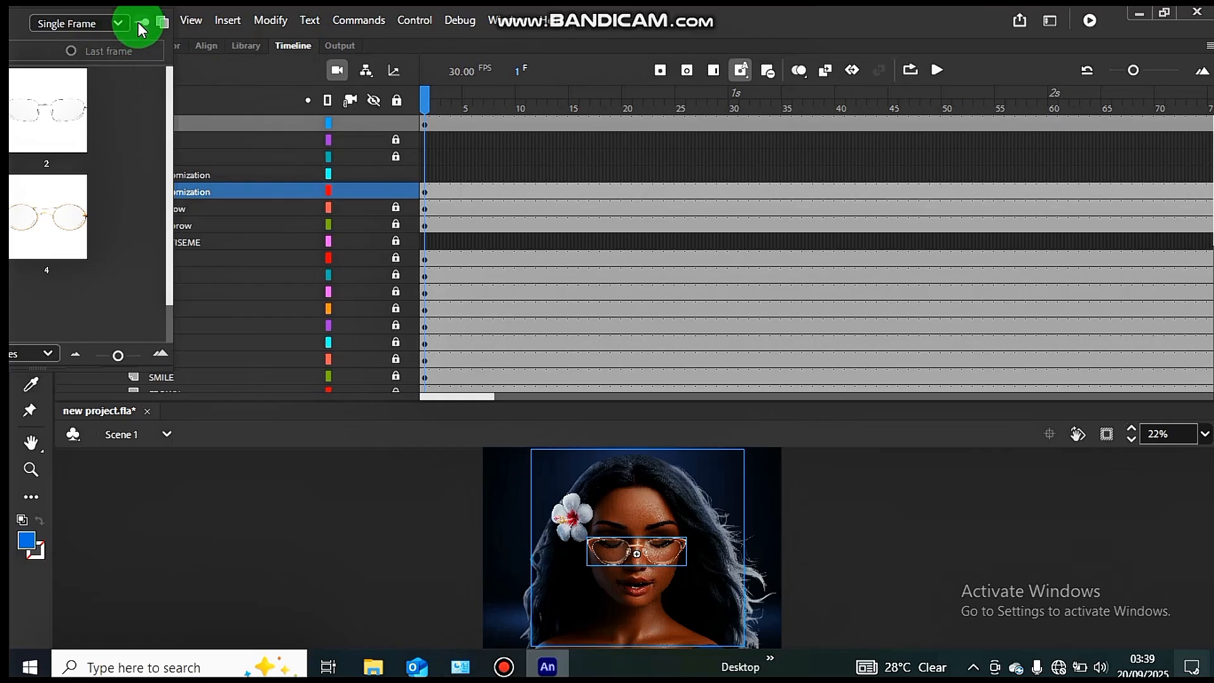
drag(150, 8, 1045, 328)
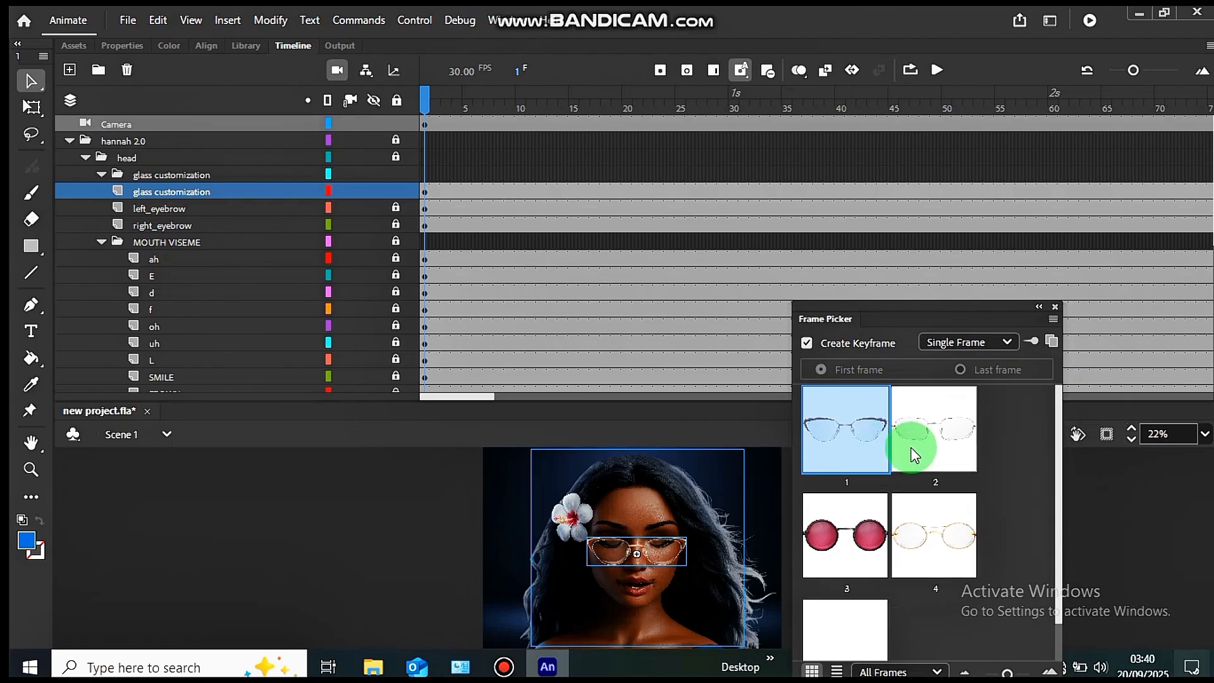
Try the different glasses frames on the character, choose the blank frame 5, and collapse the Frame Picker.
click(928, 443)
click(854, 556)
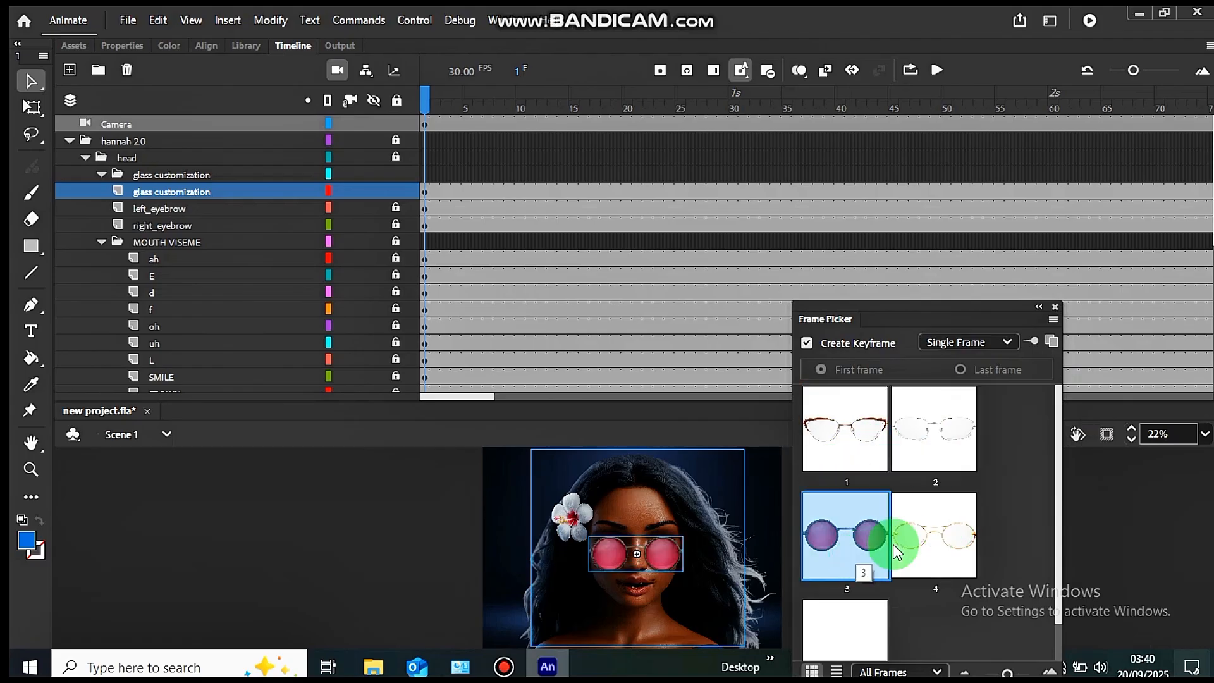
click(937, 525)
click(881, 613)
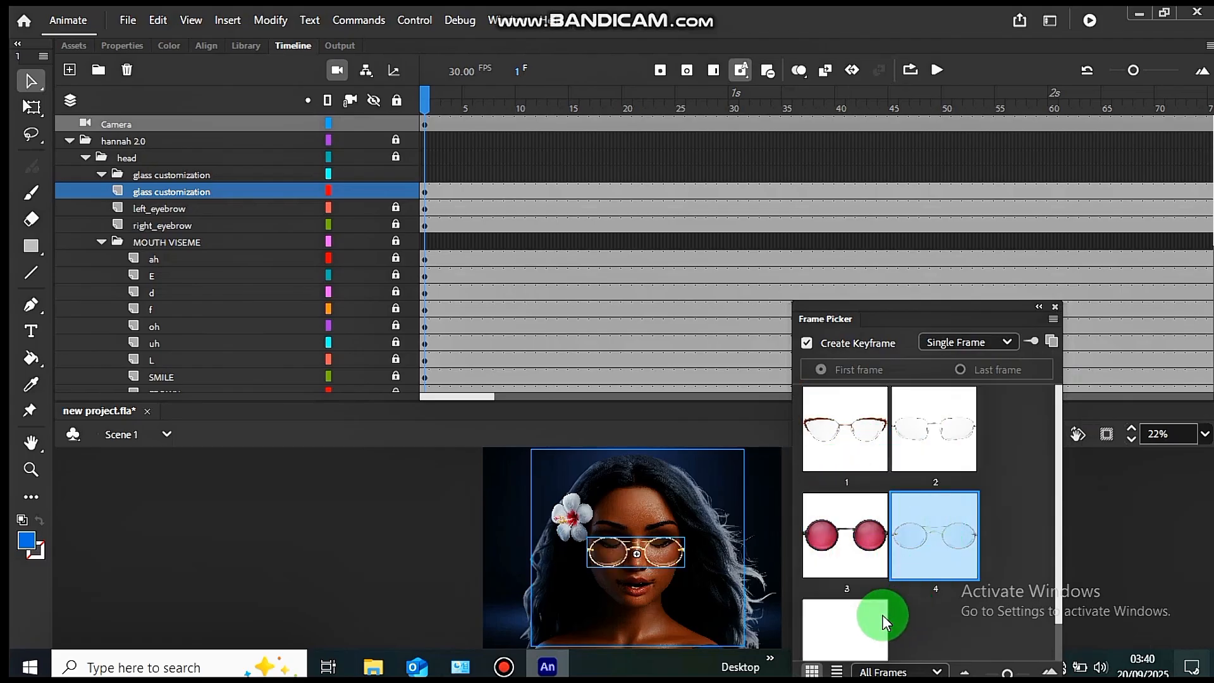
click(822, 398)
click(935, 447)
click(867, 511)
click(936, 511)
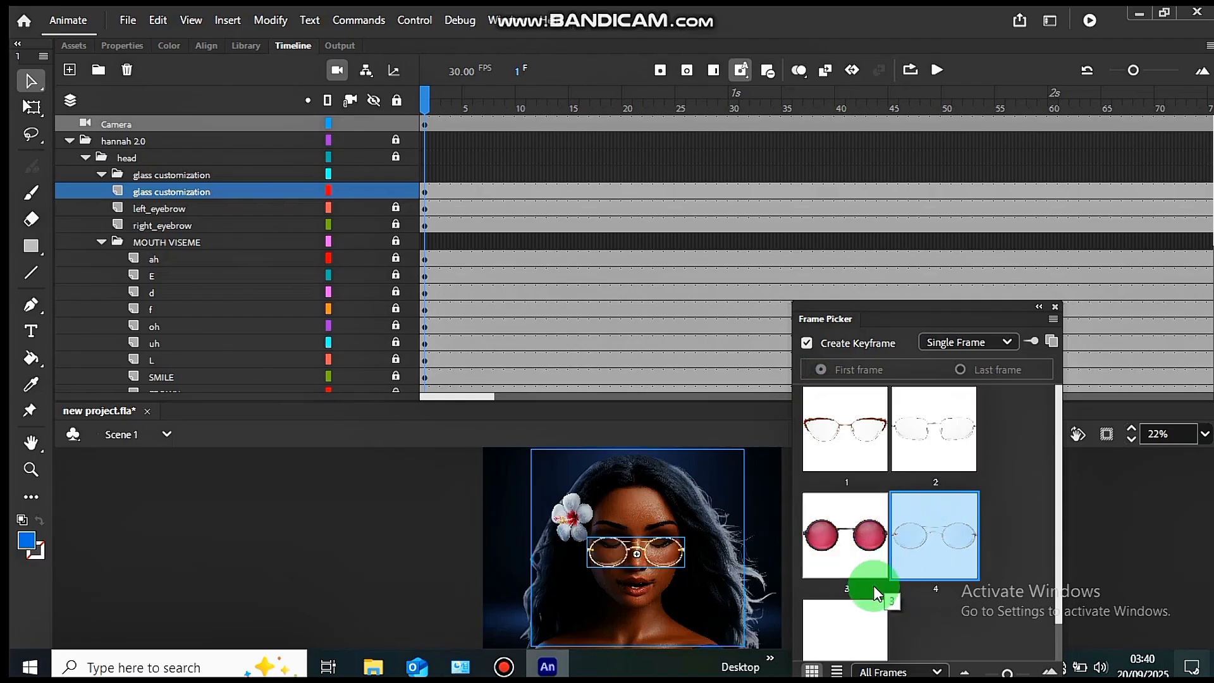
click(874, 583)
click(856, 632)
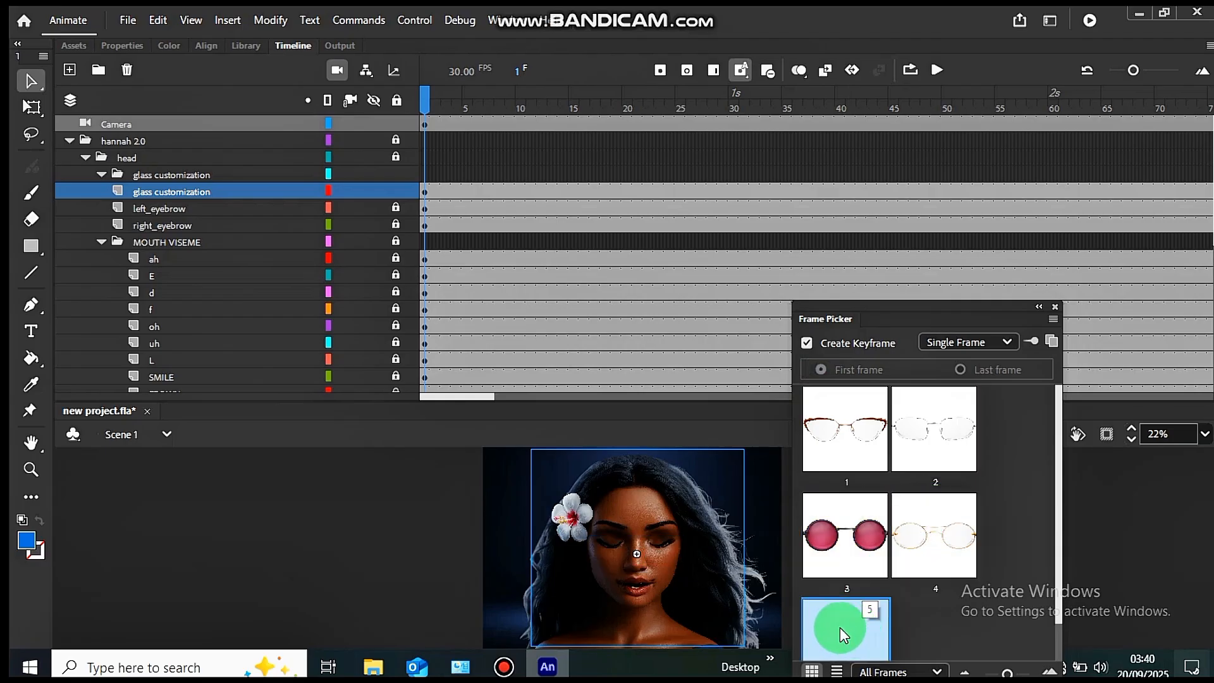
click(1040, 309)
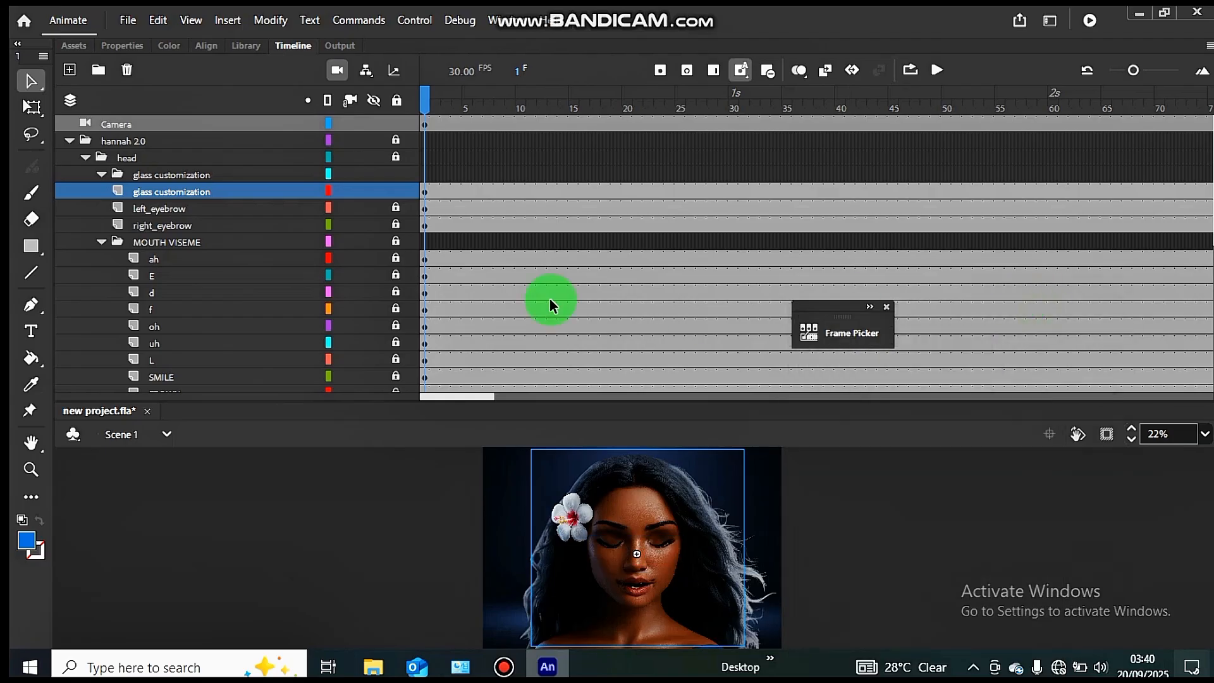
double_click(194, 185)
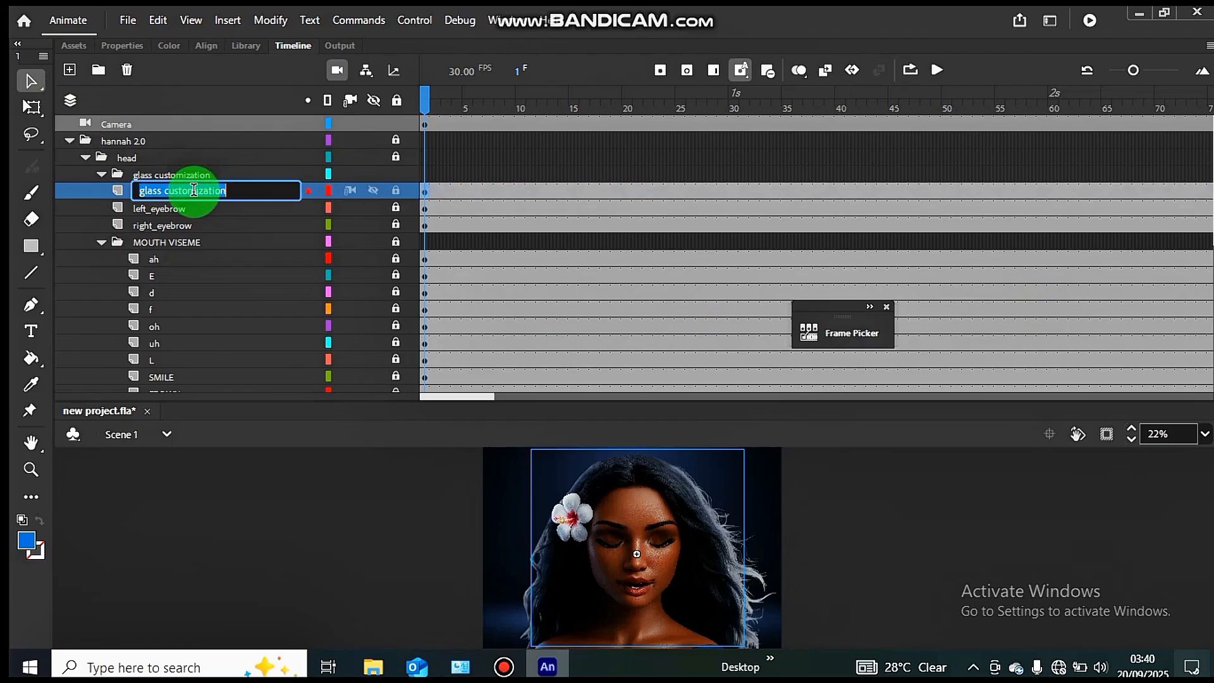
click(280, 201)
click(100, 188)
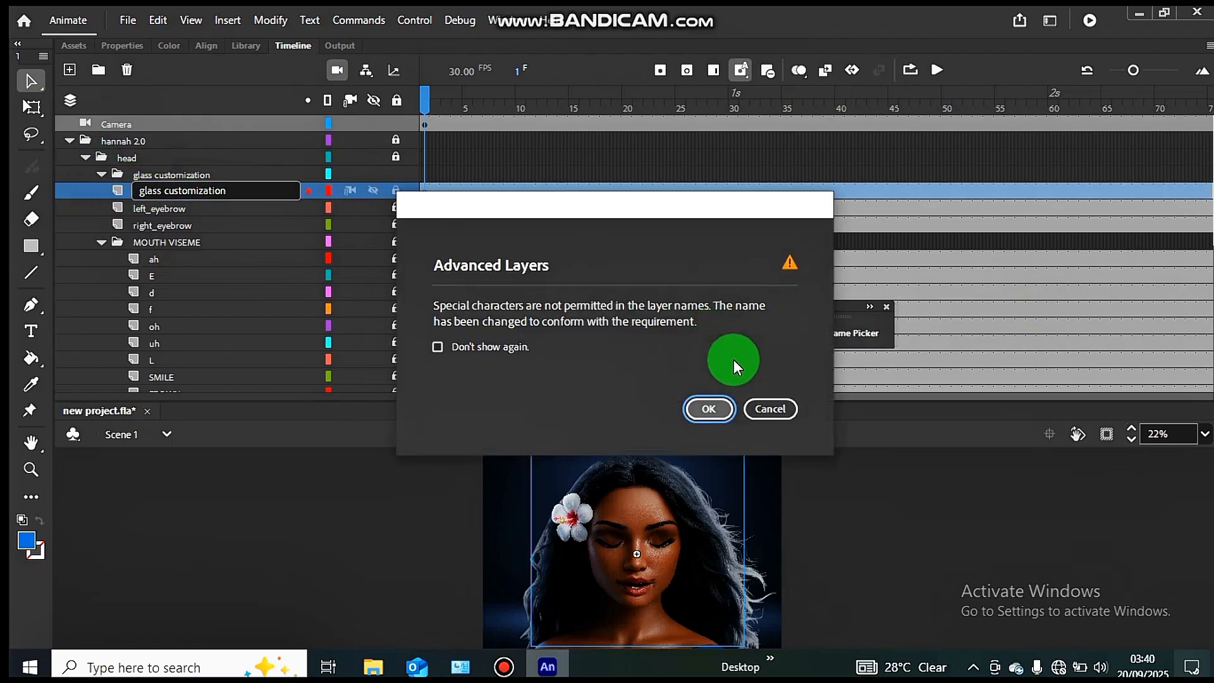
click(757, 407)
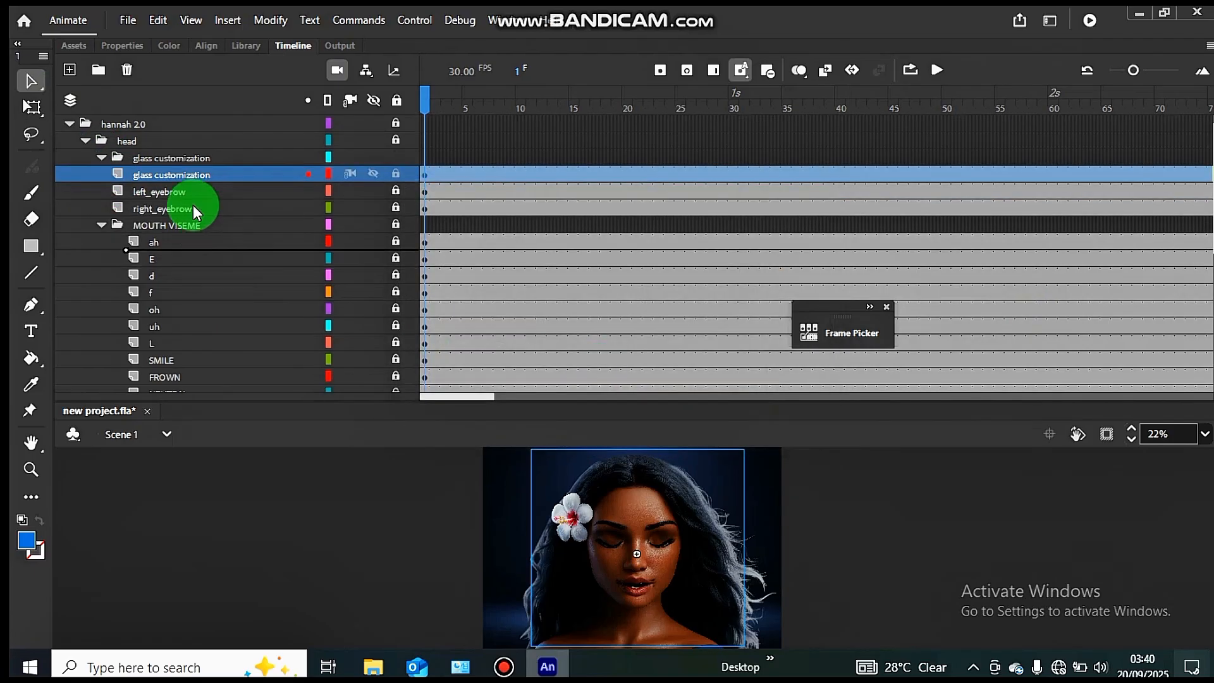
Move the glass customization layer above the folder of the same name and delete that empty folder.
drag(187, 176, 183, 146)
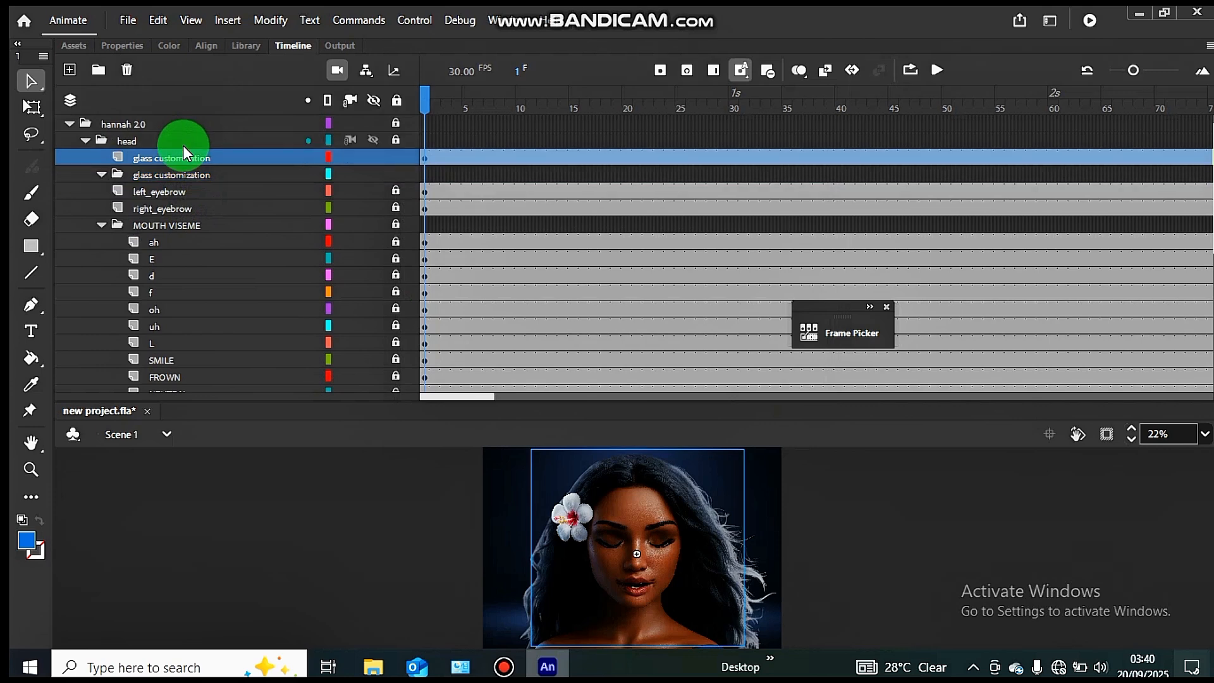
click(178, 176)
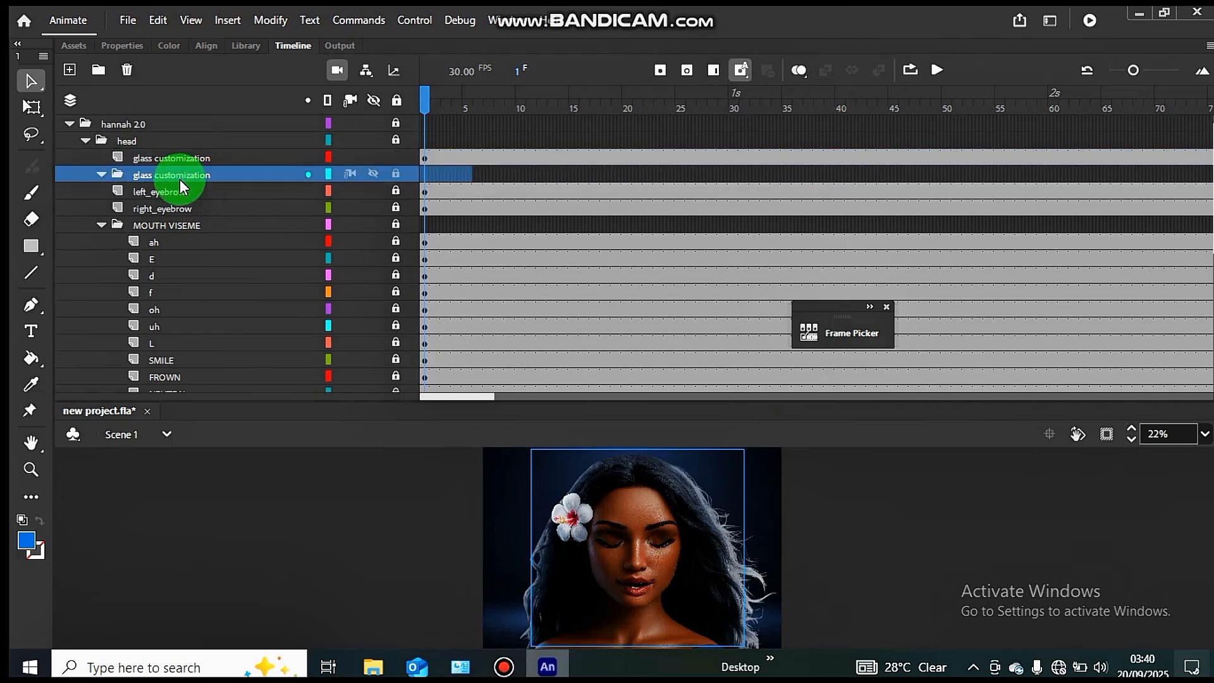
click(128, 69)
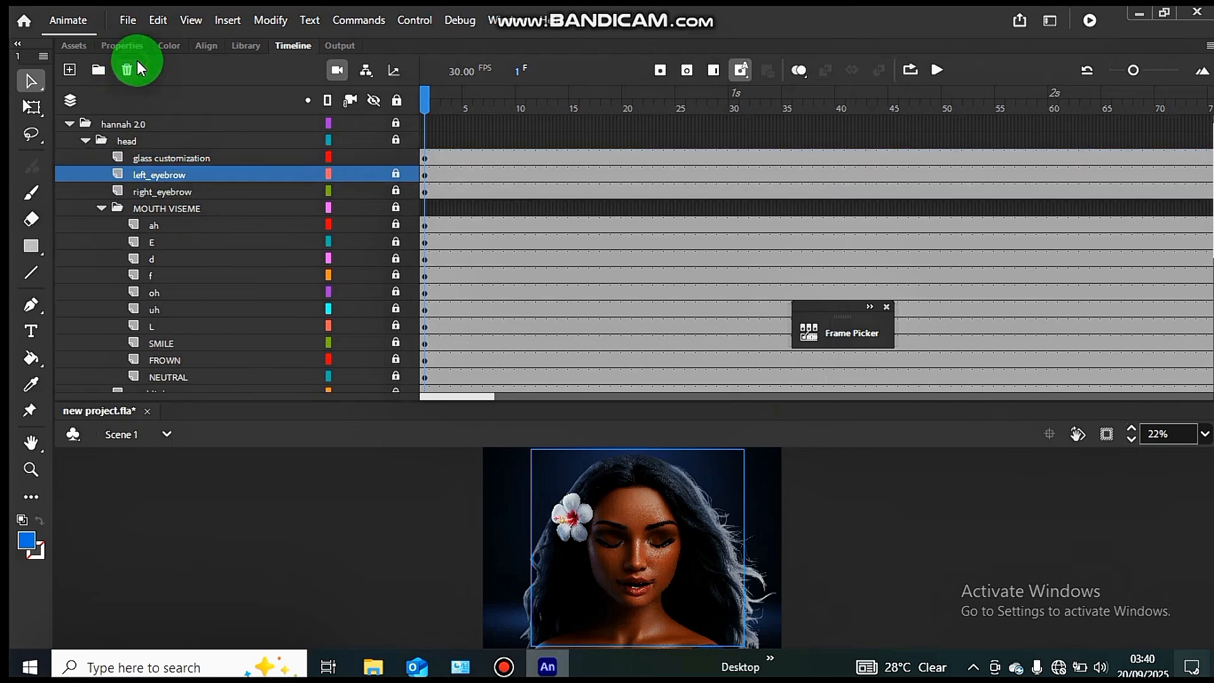
click(165, 157)
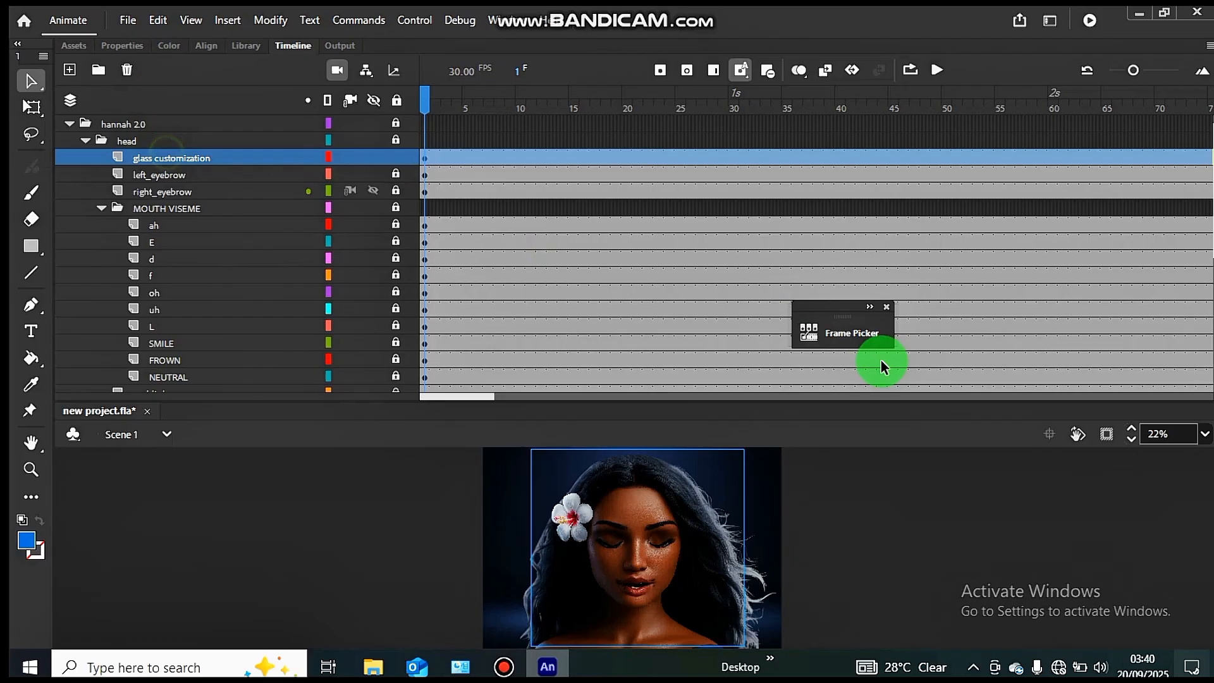
click(863, 333)
click(868, 336)
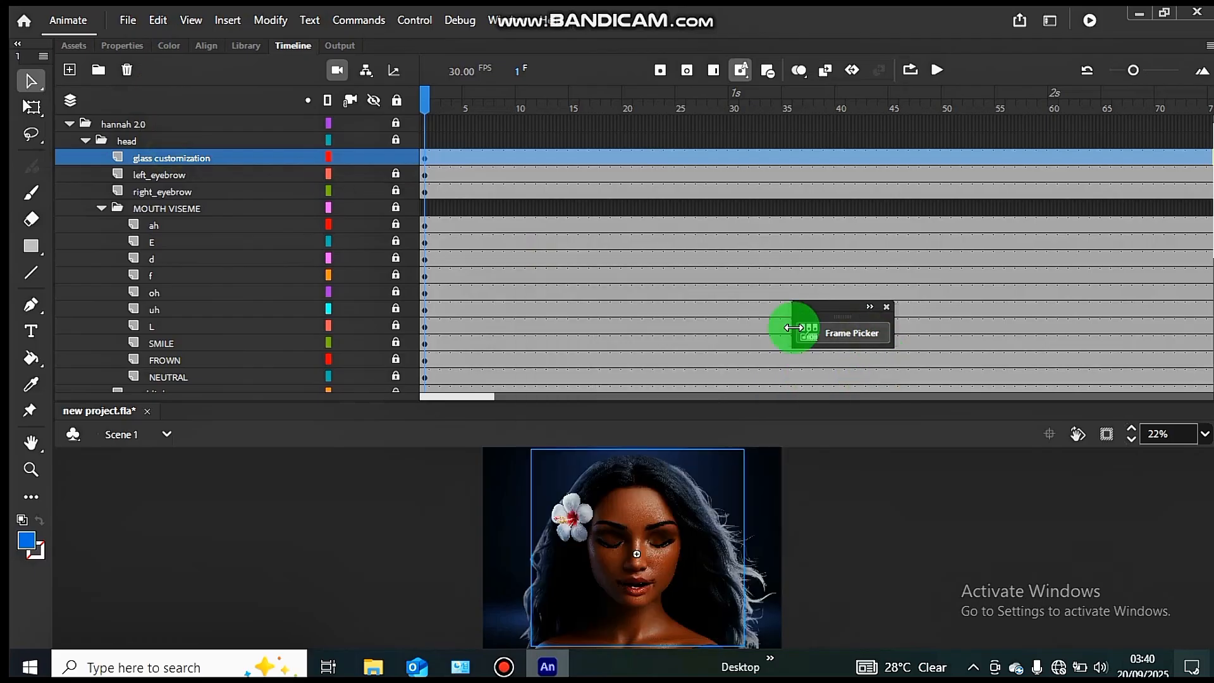
Convert the left_eyebrow layer to a graphic symbol named "left eyebrow".
click(174, 180)
right_click(173, 178)
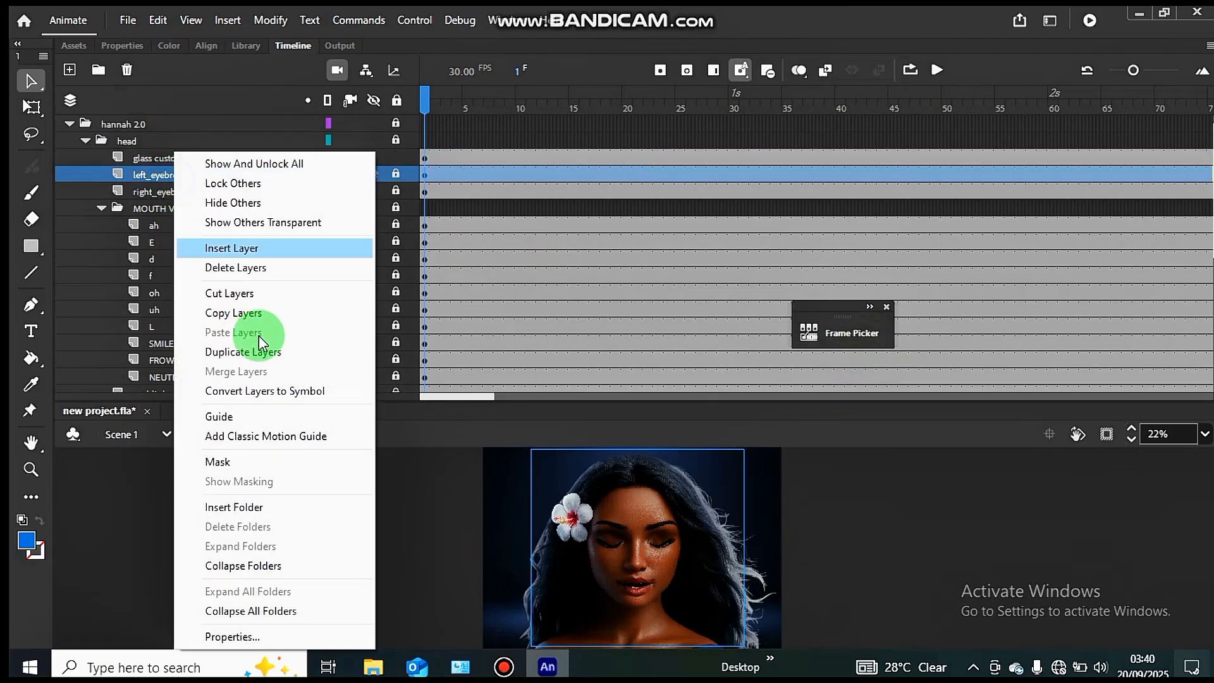
click(248, 393)
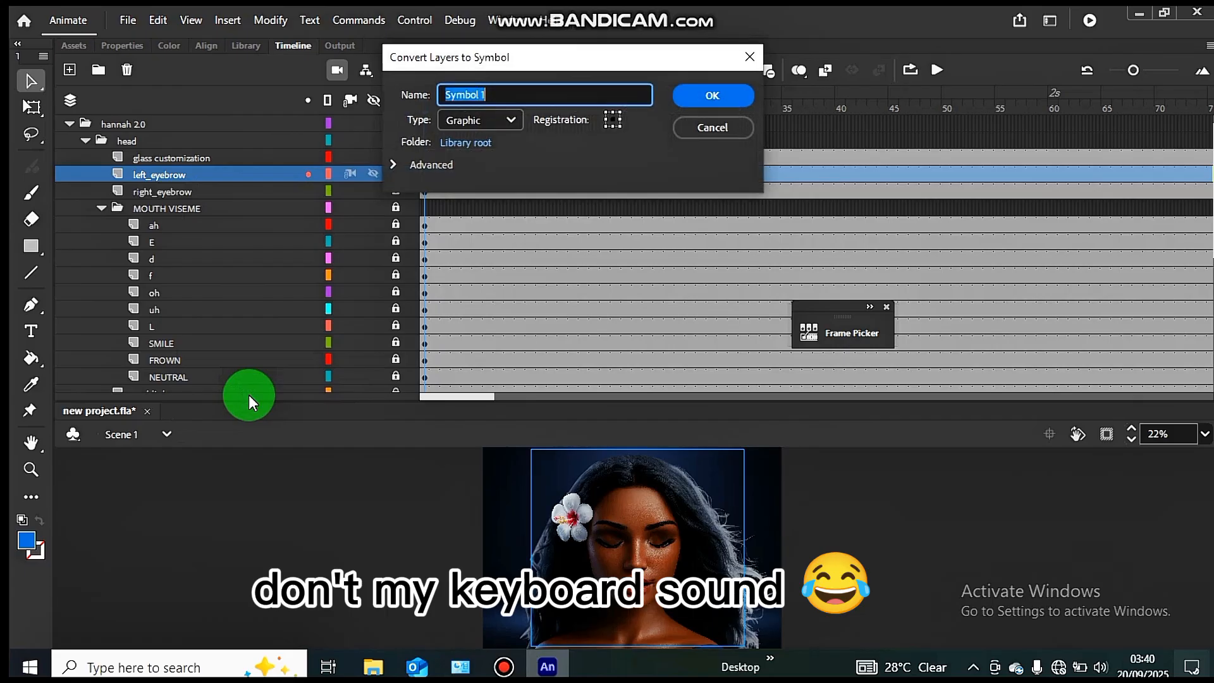
key(BackSpace)
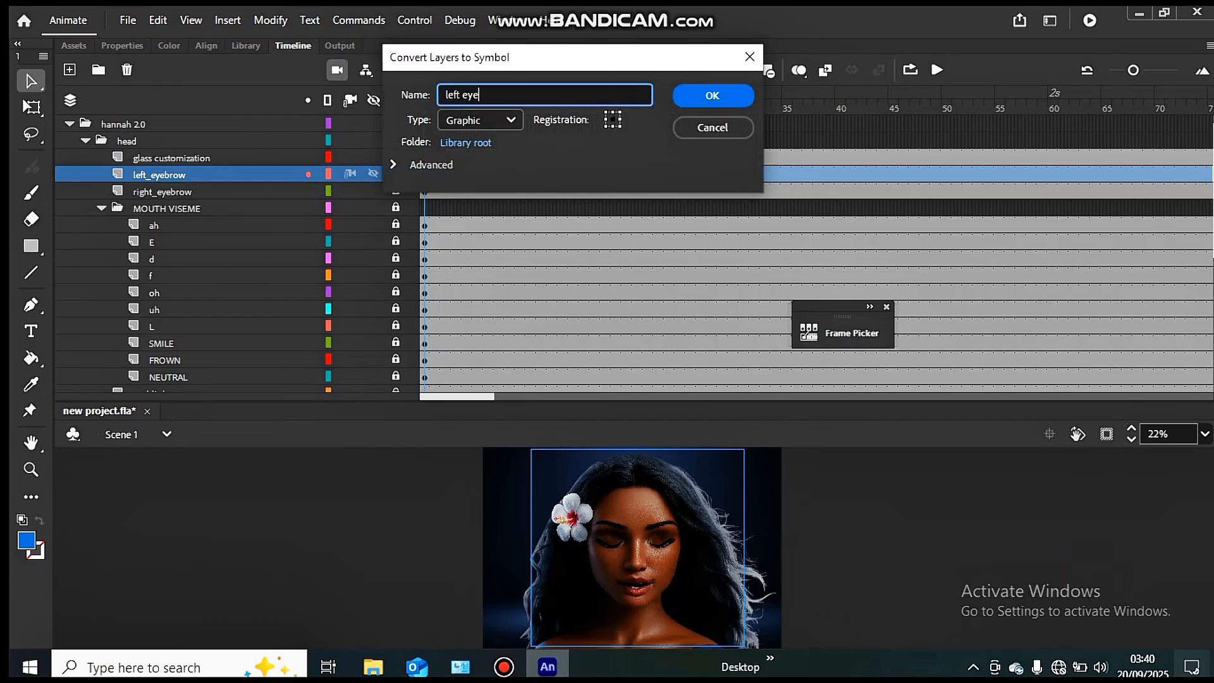
text(left eyebrow)
key(Return)
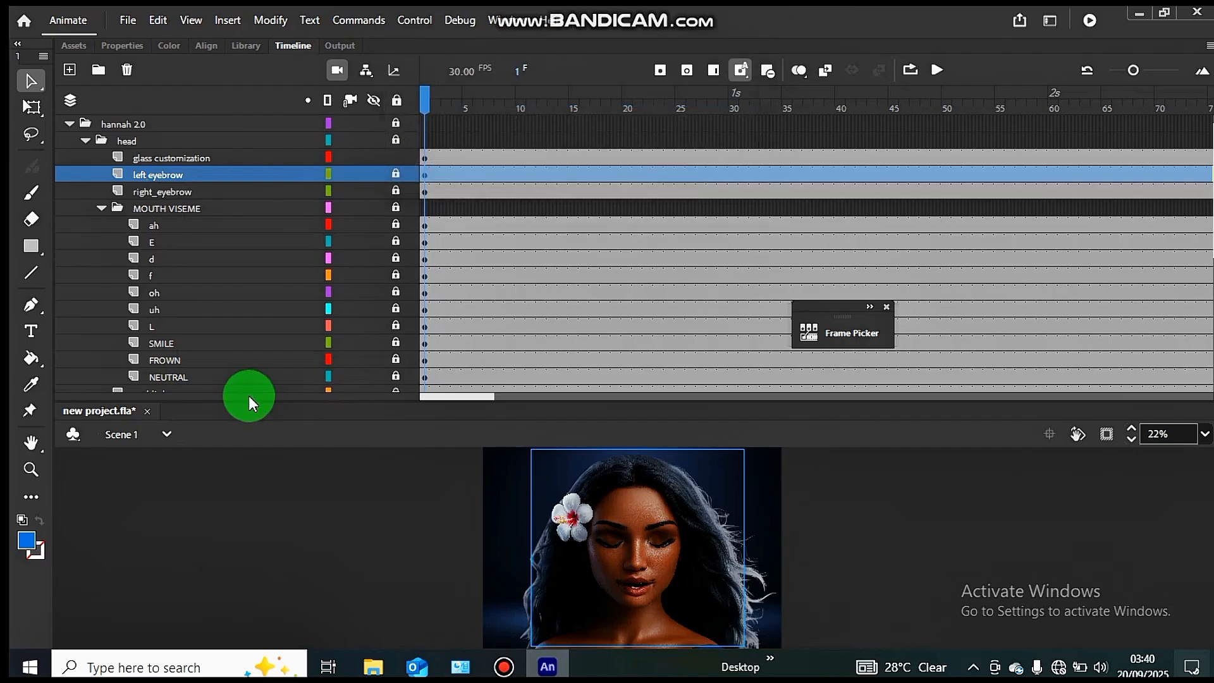
Convert the right_eyebrow layer to a graphic symbol named "right eyebrow".
click(175, 186)
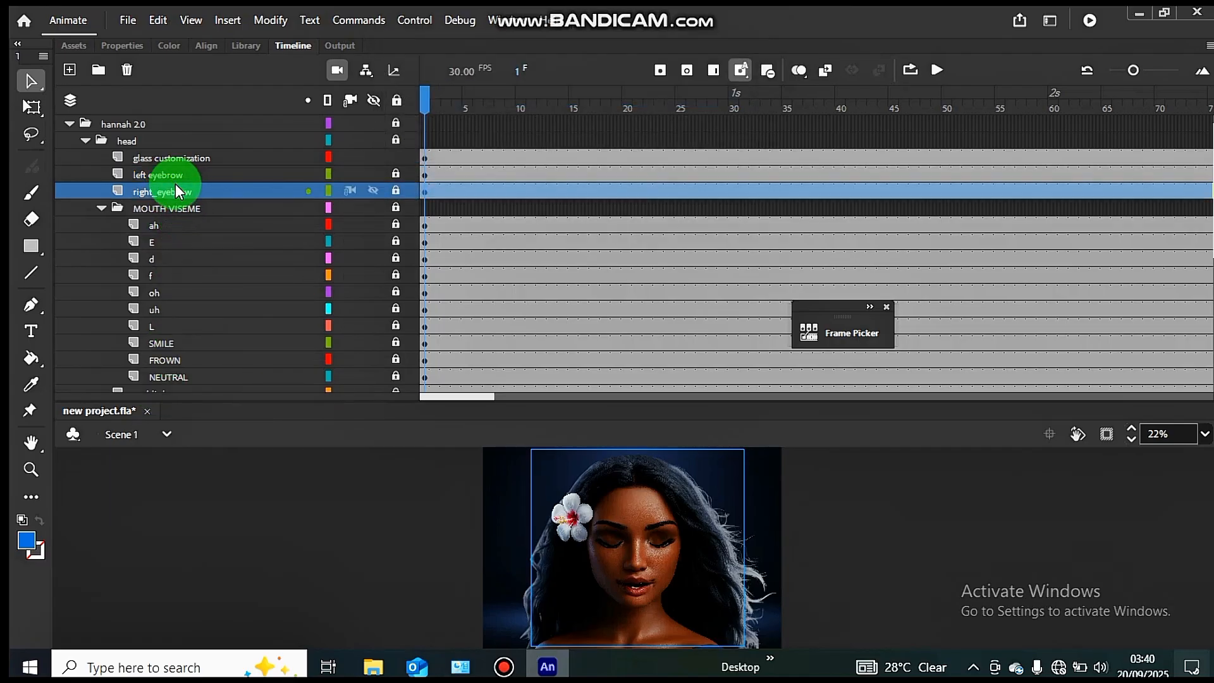
right_click(175, 184)
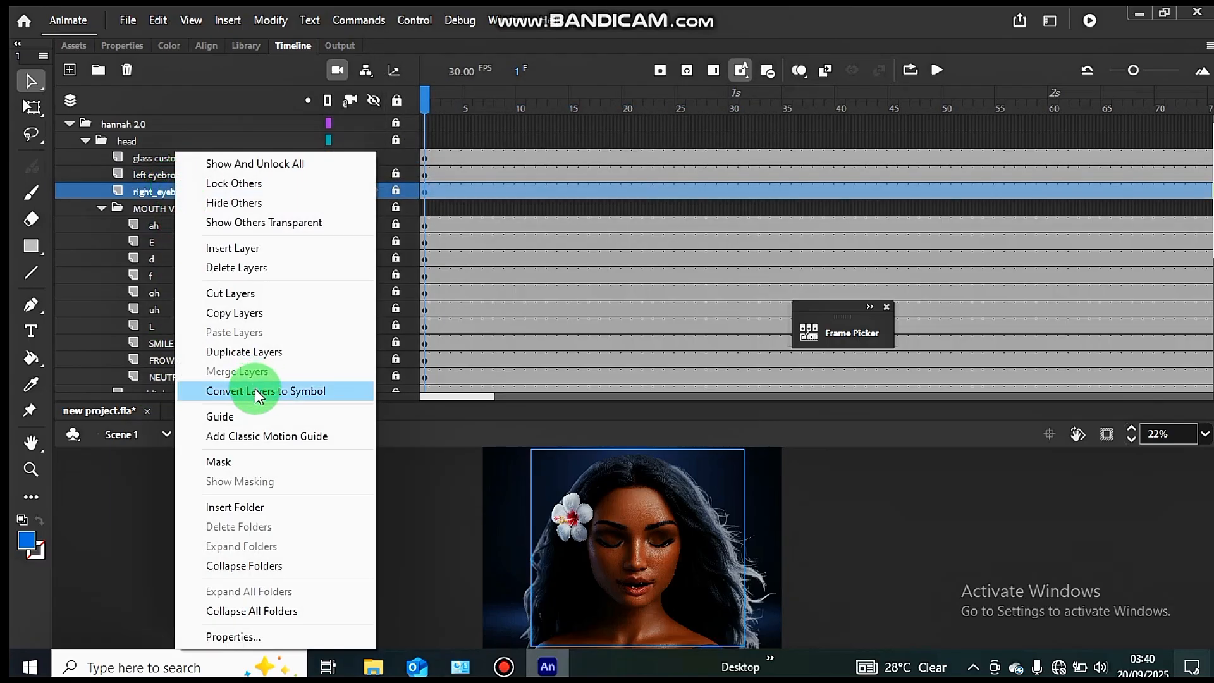
click(256, 390)
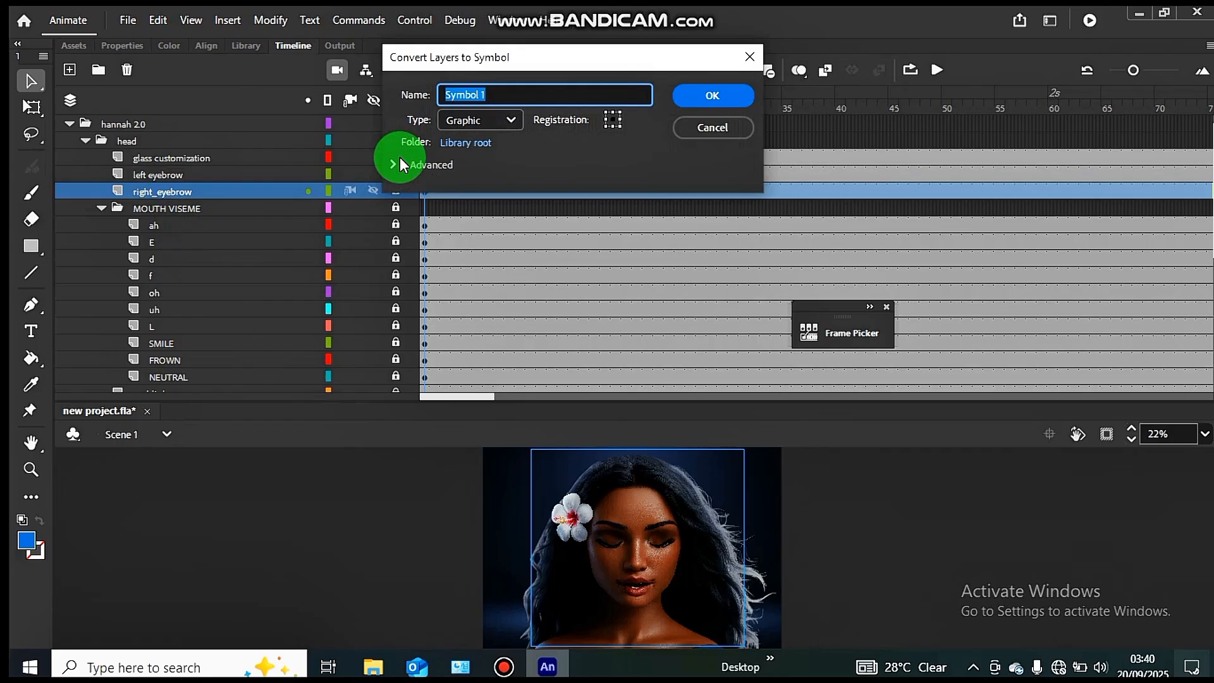
text(right eyebr)
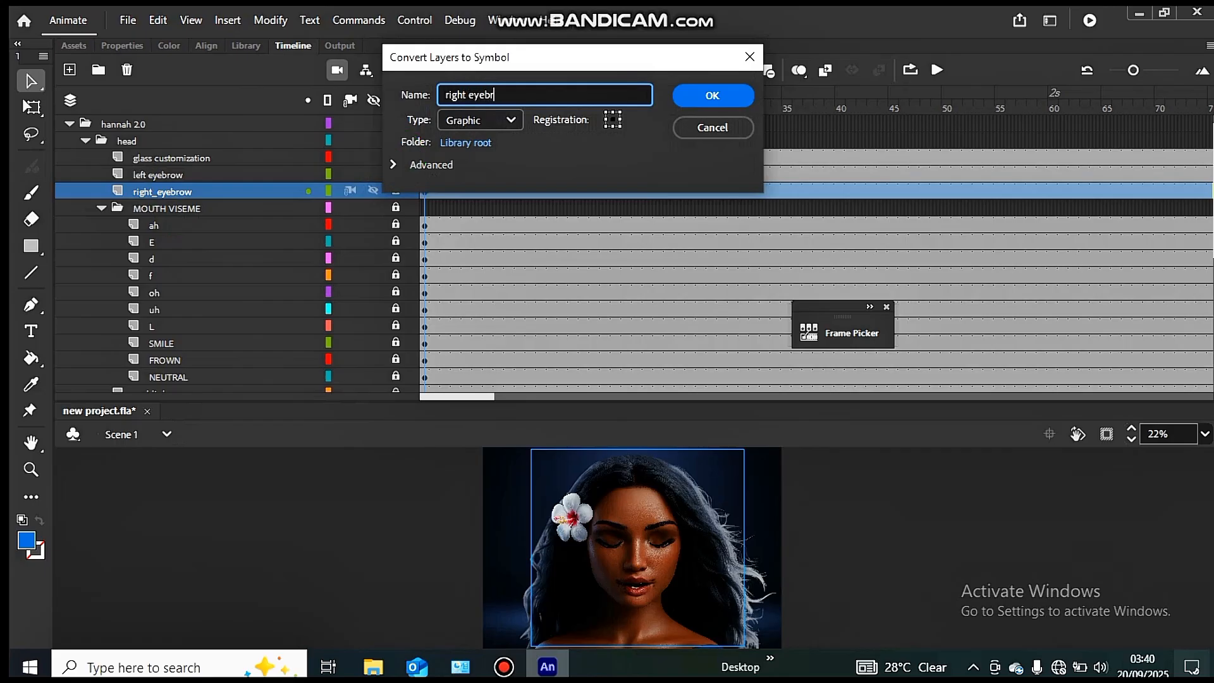
text(ow)
key(Return)
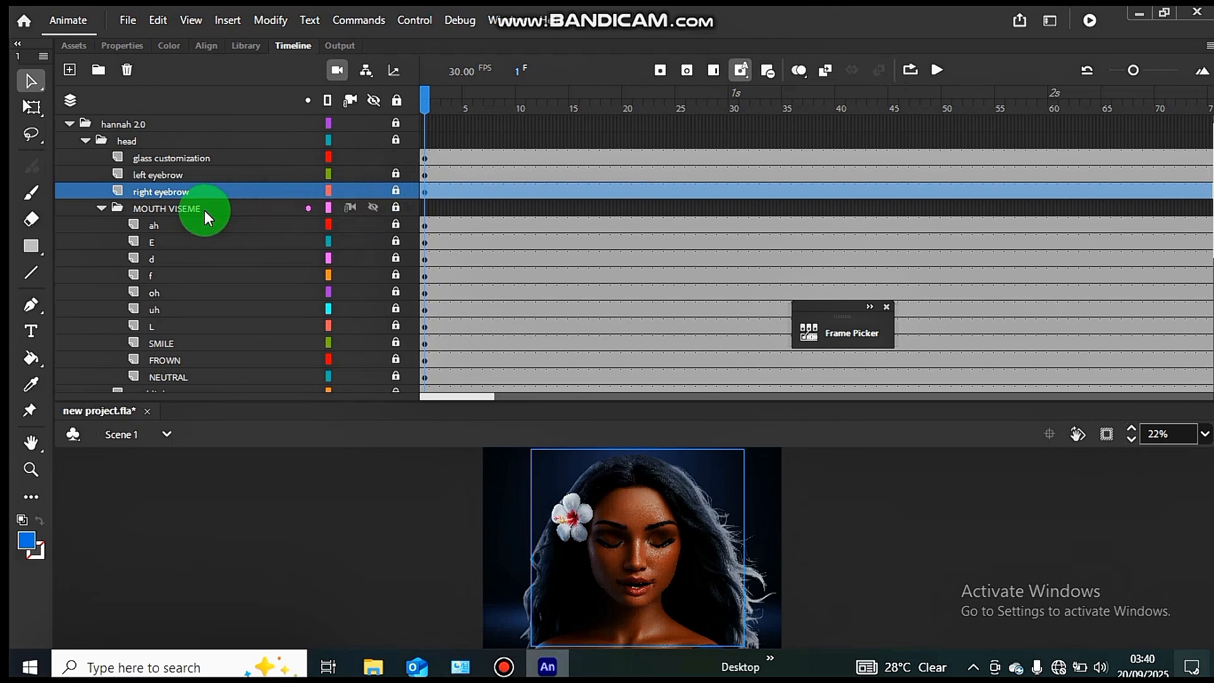
Lock the glass customization layer and unlock the MOUTH VISEME folder with all its layers, keeping the right eyebrow layer locked.
click(205, 208)
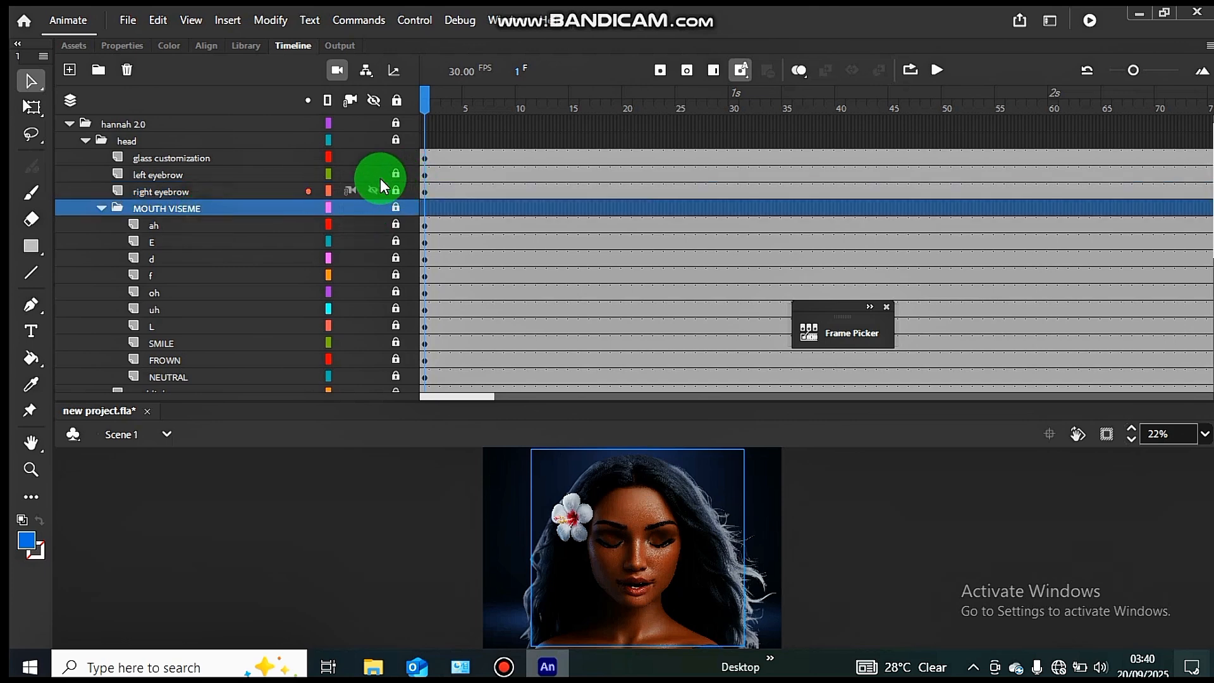
click(396, 156)
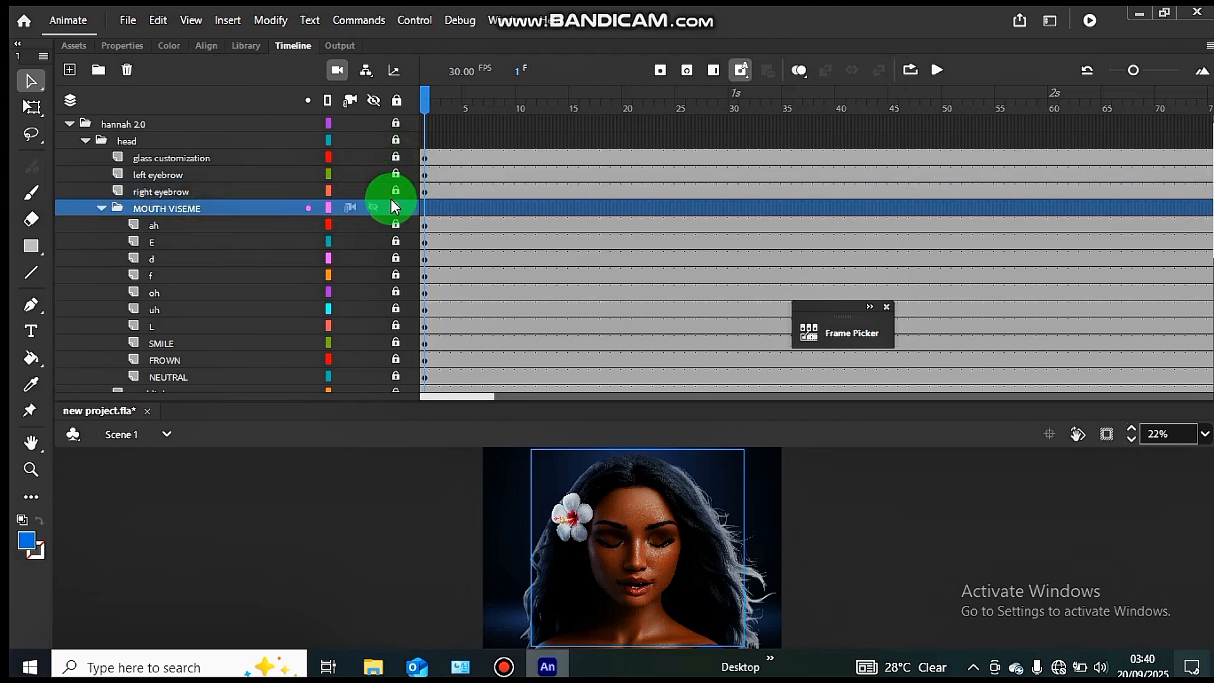
click(396, 198)
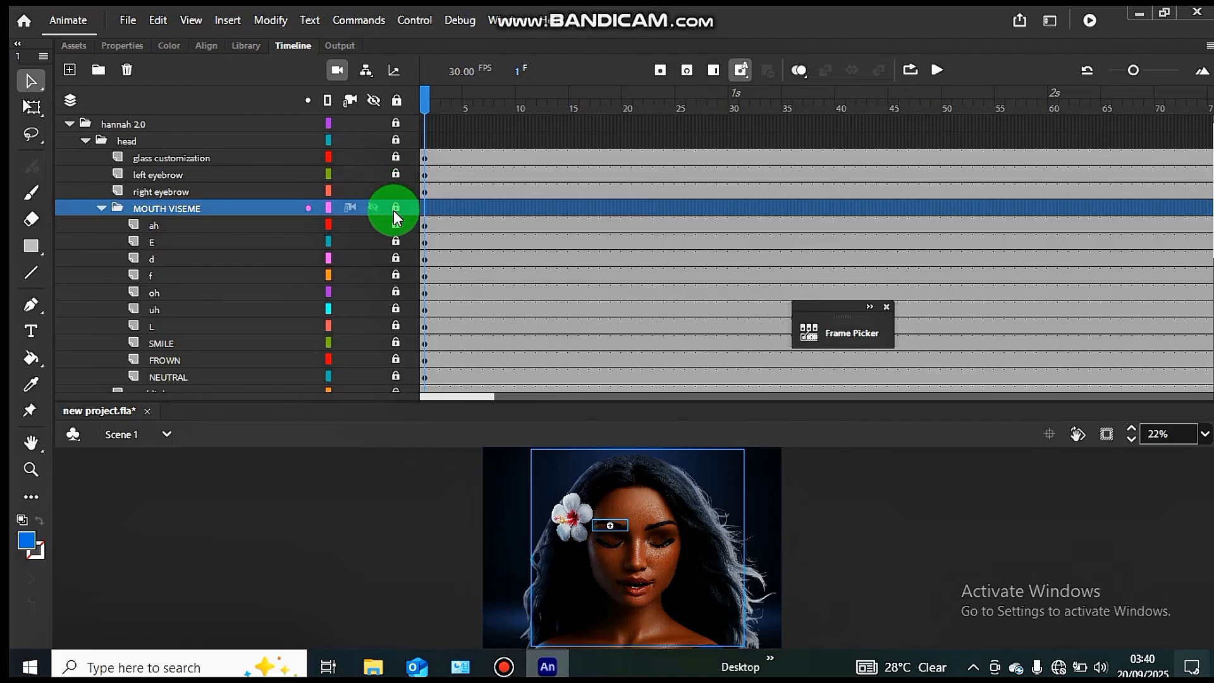
click(394, 208)
click(397, 190)
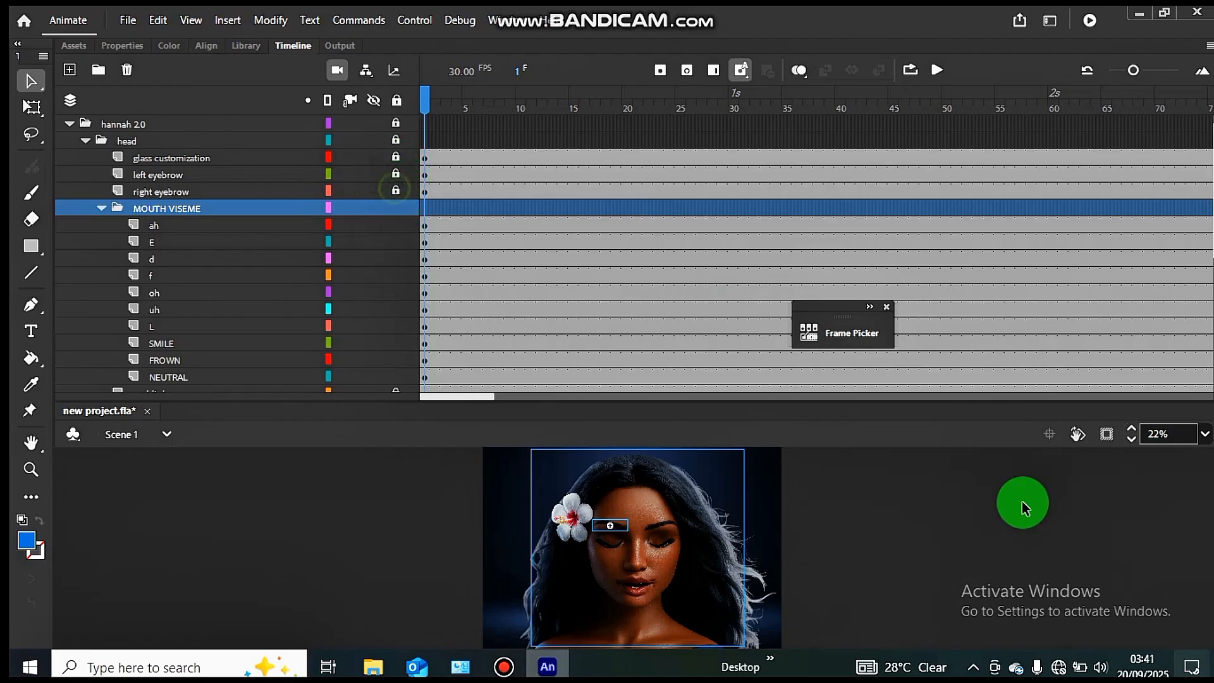
Select all the mouth shapes on the stage and distribute them to keyframes on a single layer.
drag(583, 534, 692, 657)
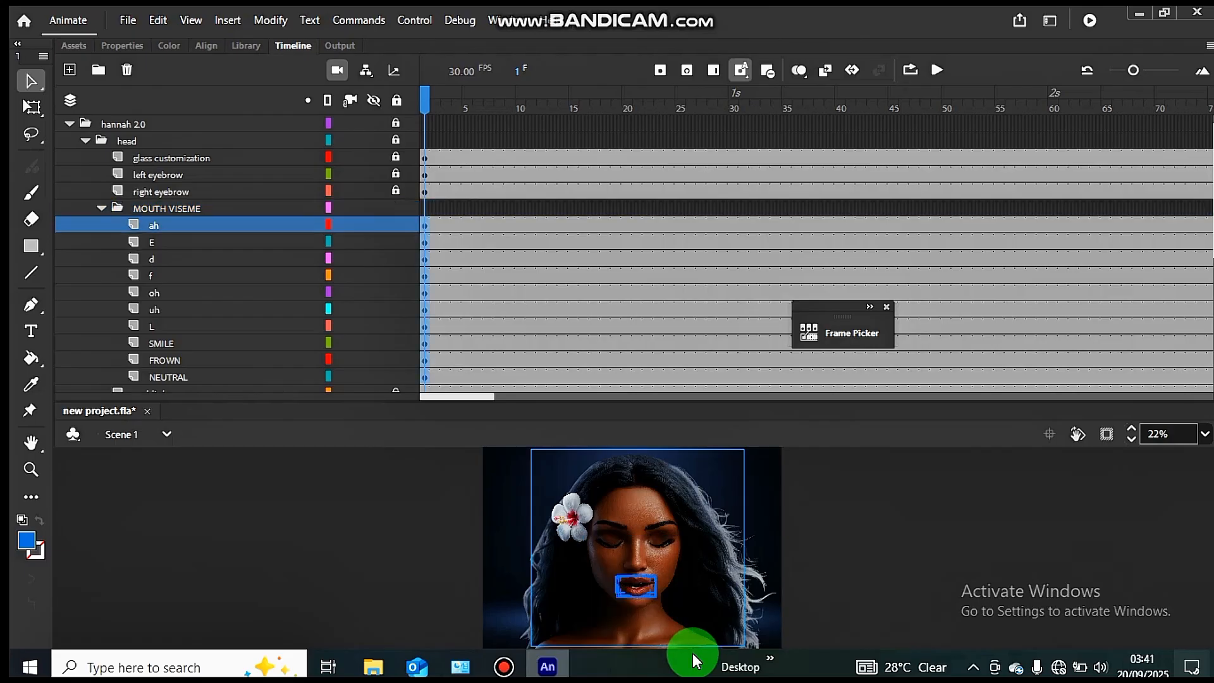
right_click(637, 593)
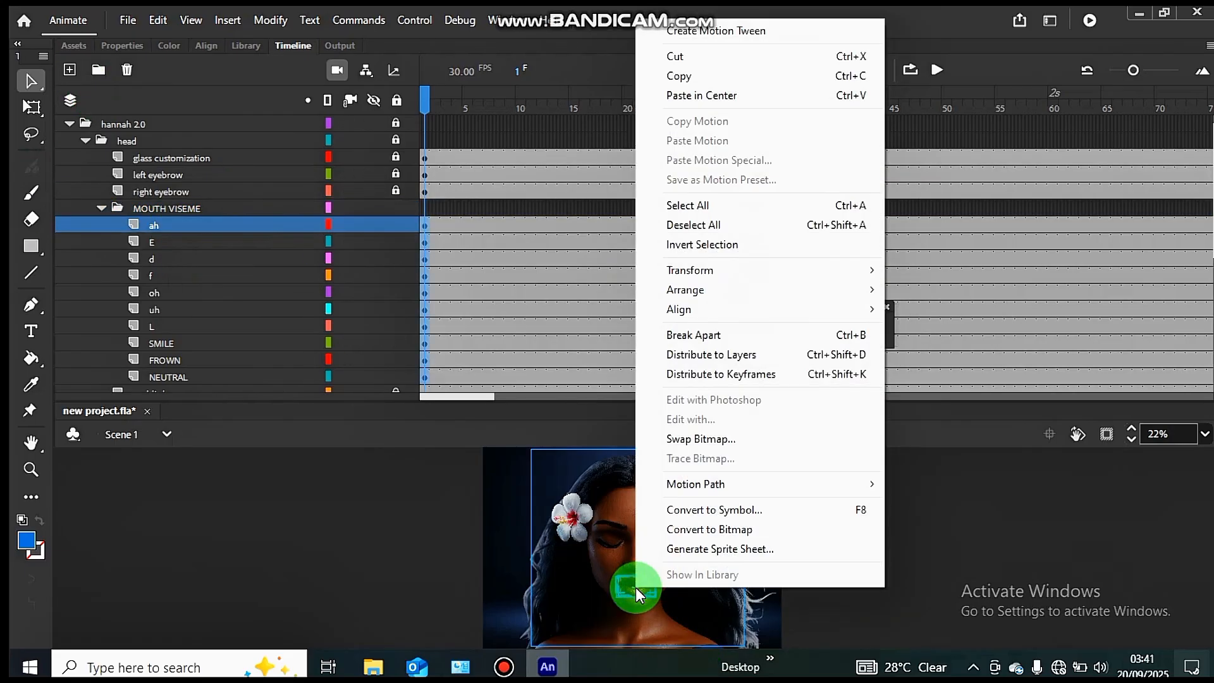
click(748, 374)
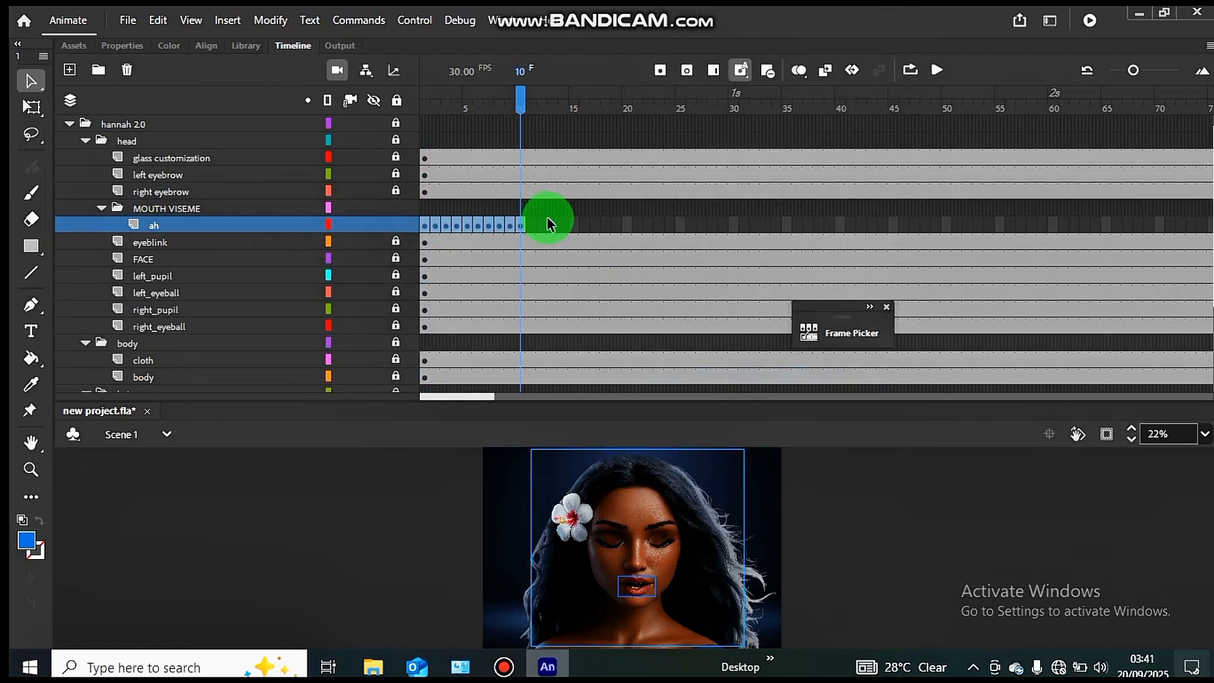
Return to frame 1 and convert the ah layer with the mouth keyframes to a graphic symbol named "mouth viseme".
click(425, 104)
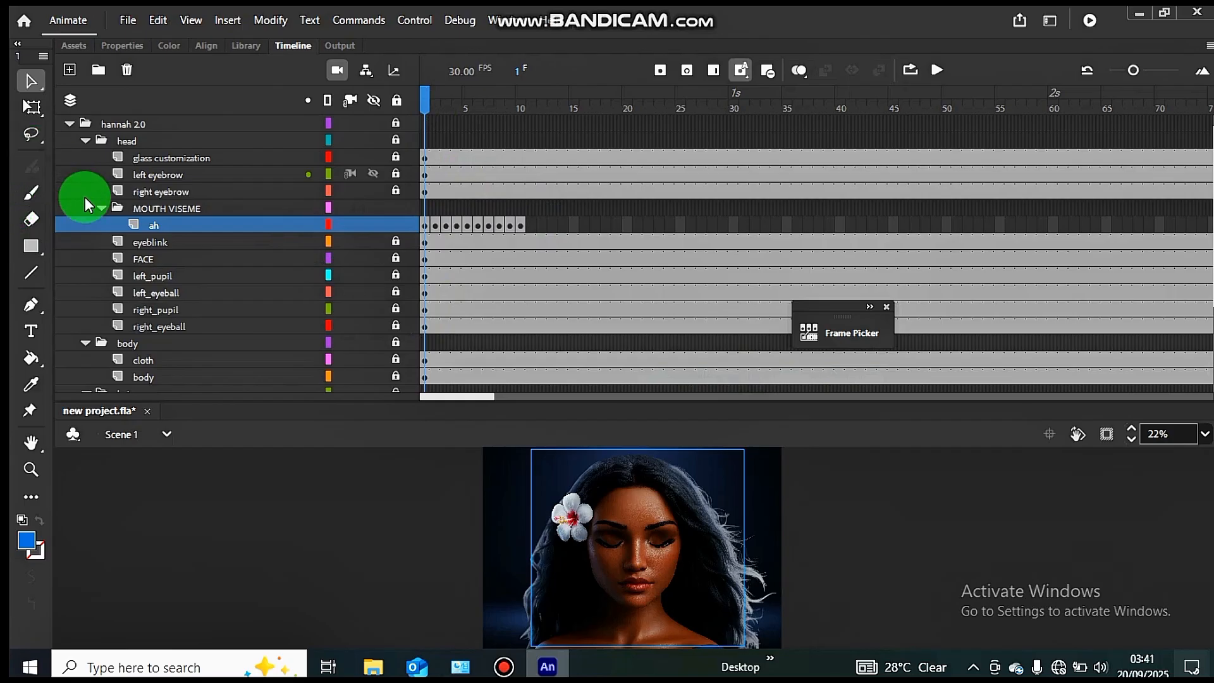
right_click(142, 225)
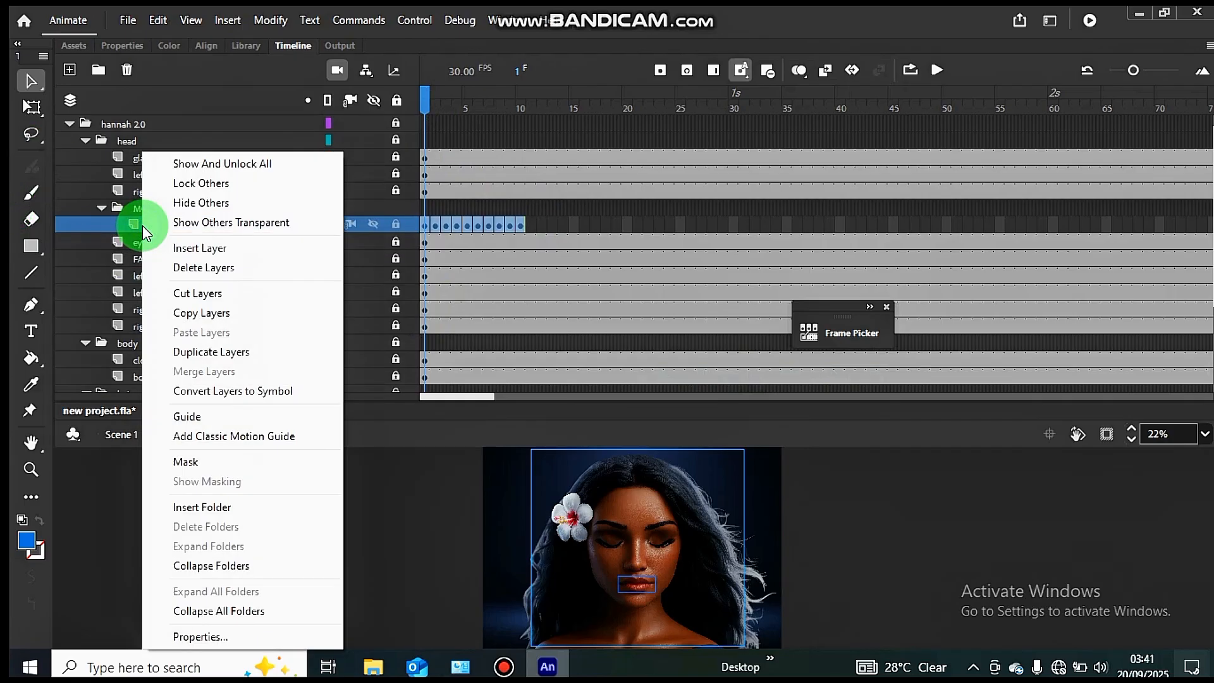
click(220, 391)
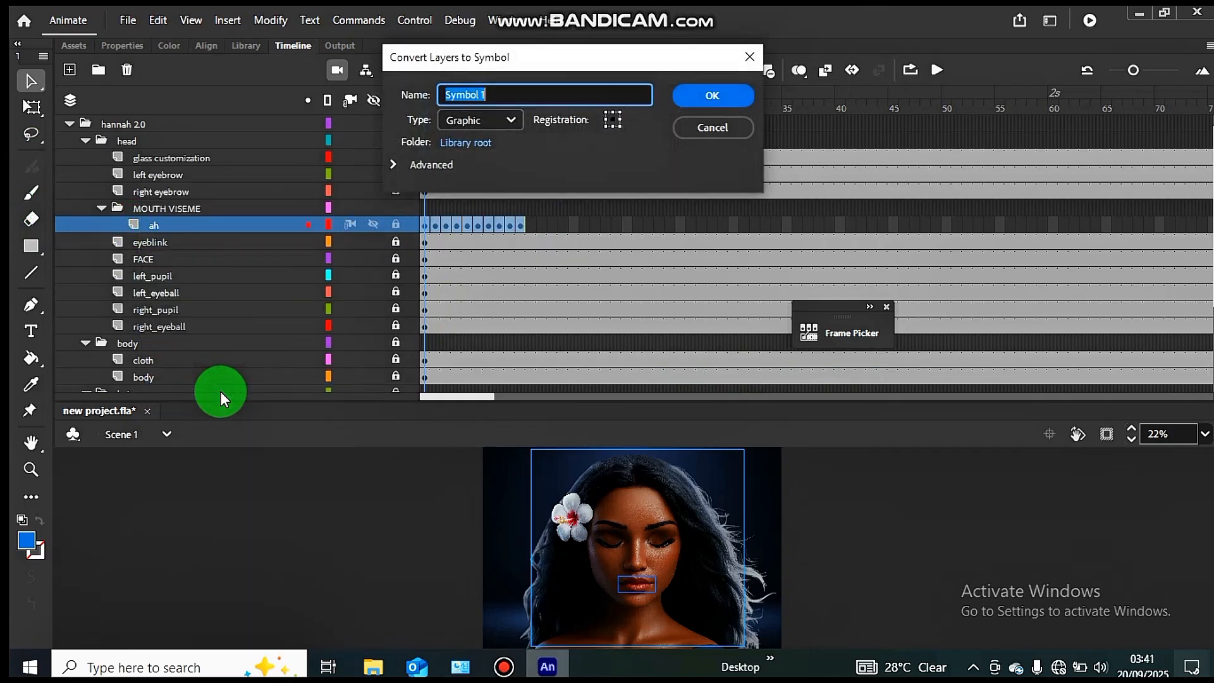
text(mouth viseme)
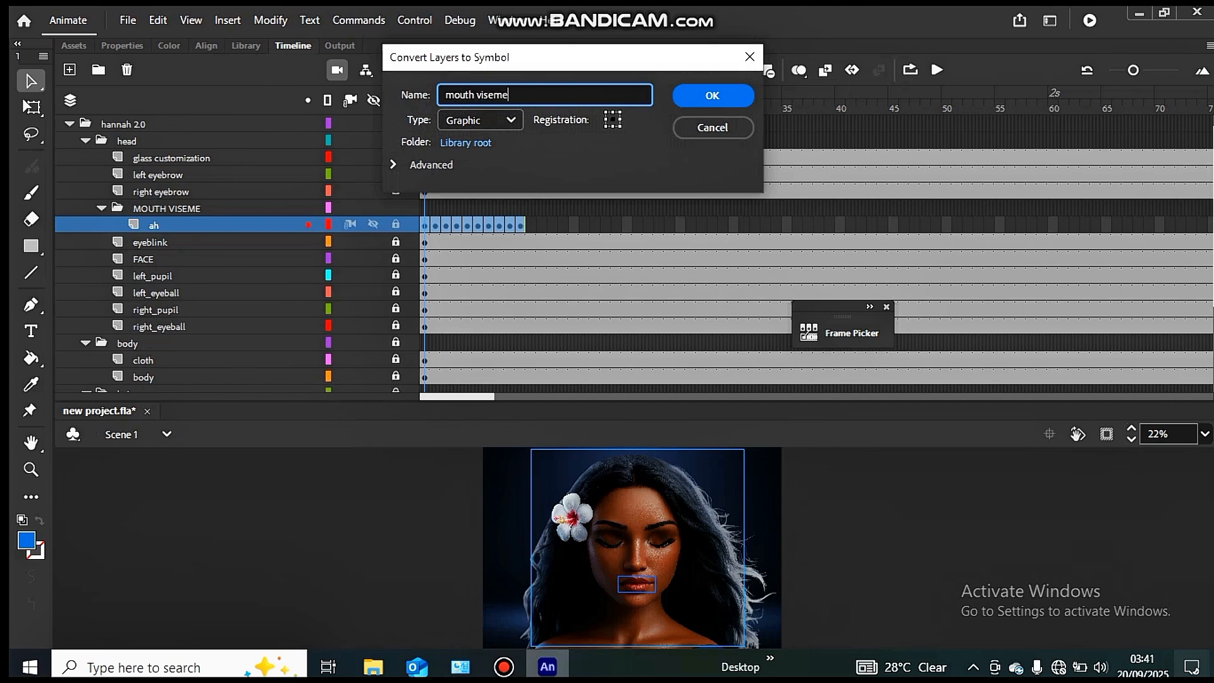
key(Return)
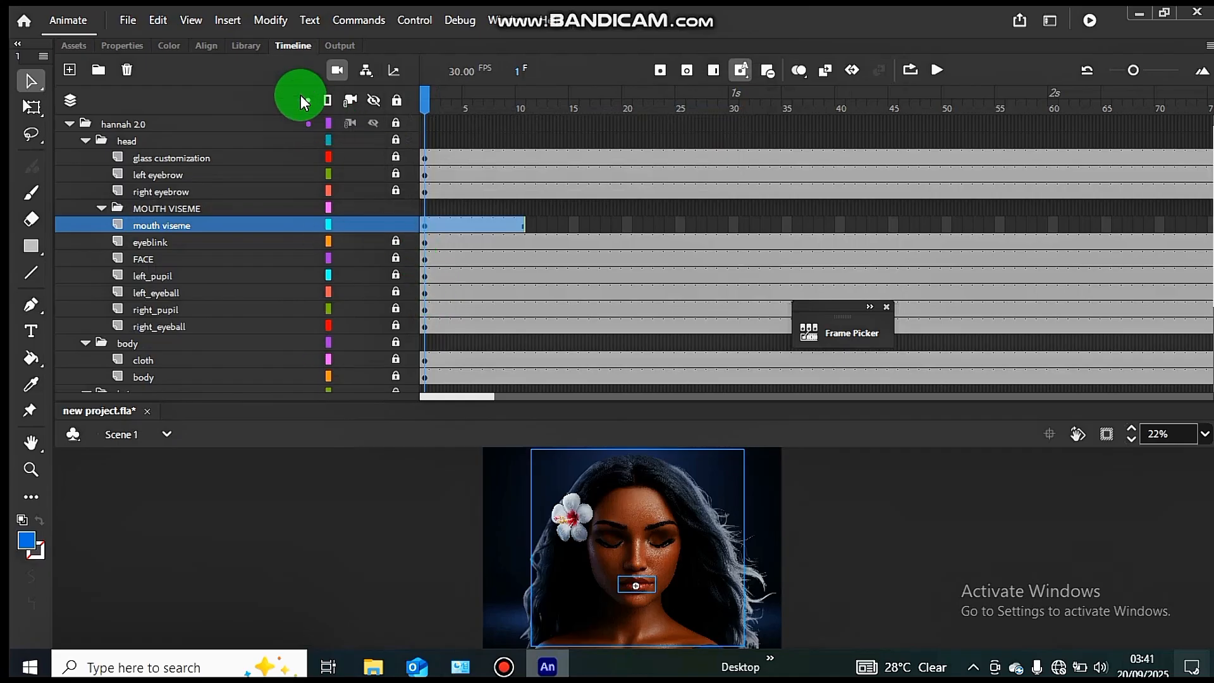
Set the looping of the mouth viseme instance to play a single frame.
click(135, 44)
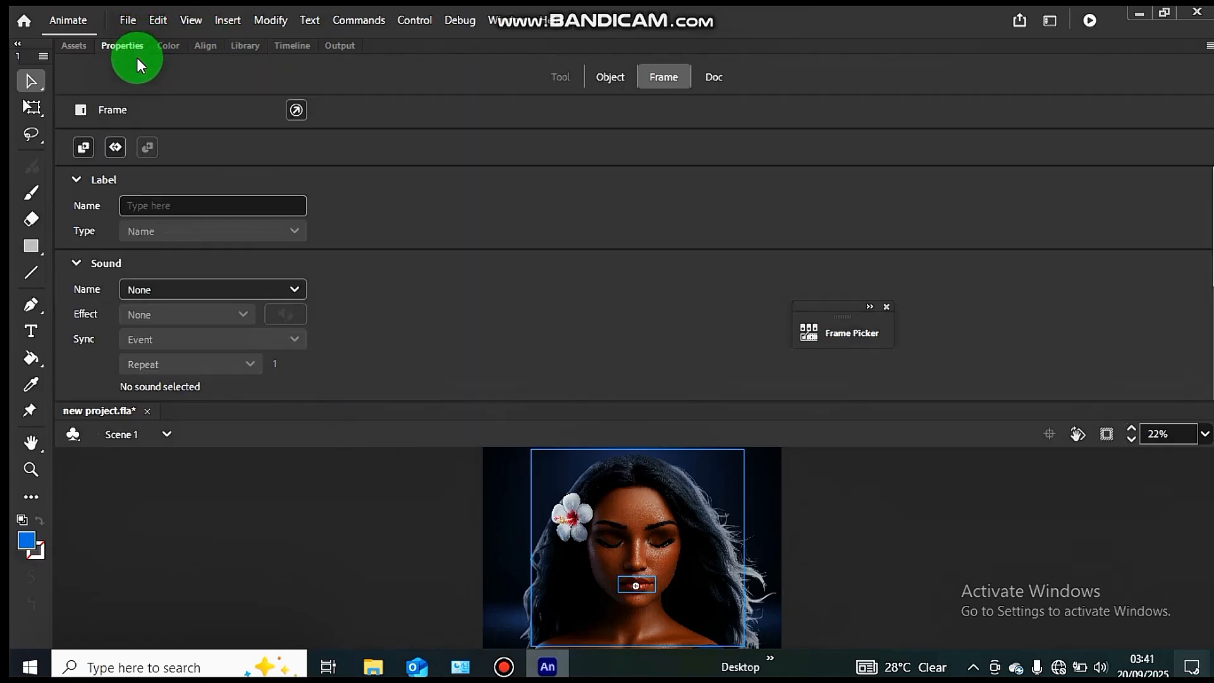
scroll(244, 173, down, 4)
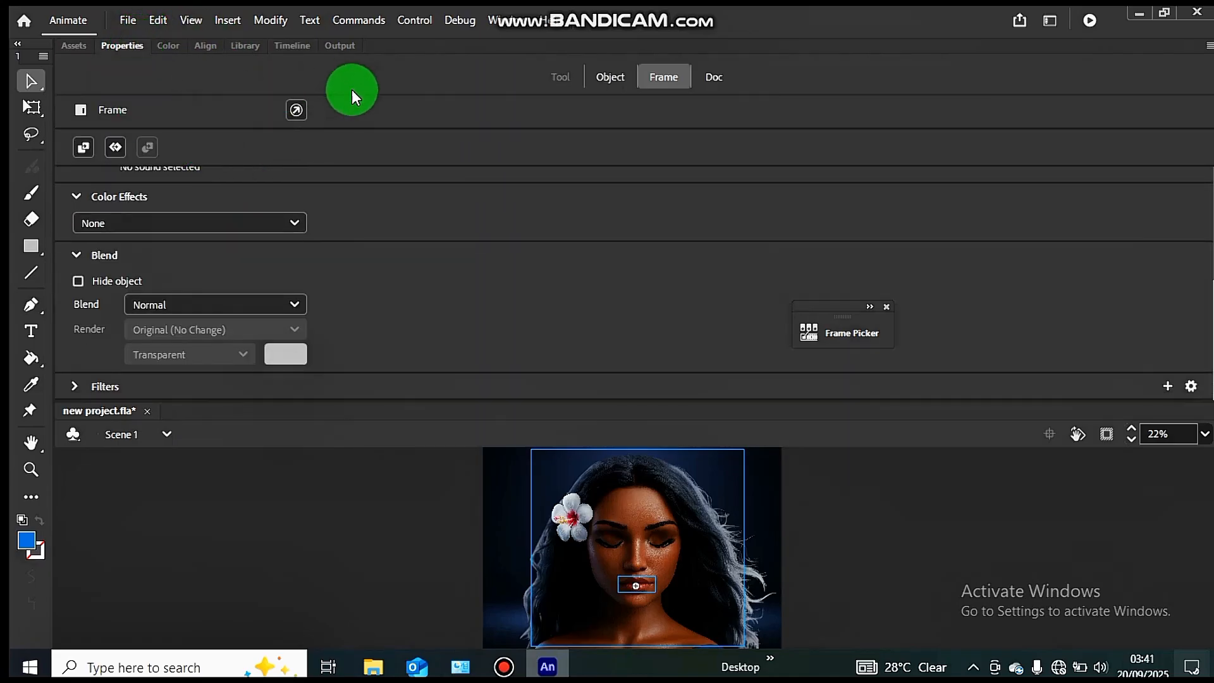
click(611, 76)
click(132, 309)
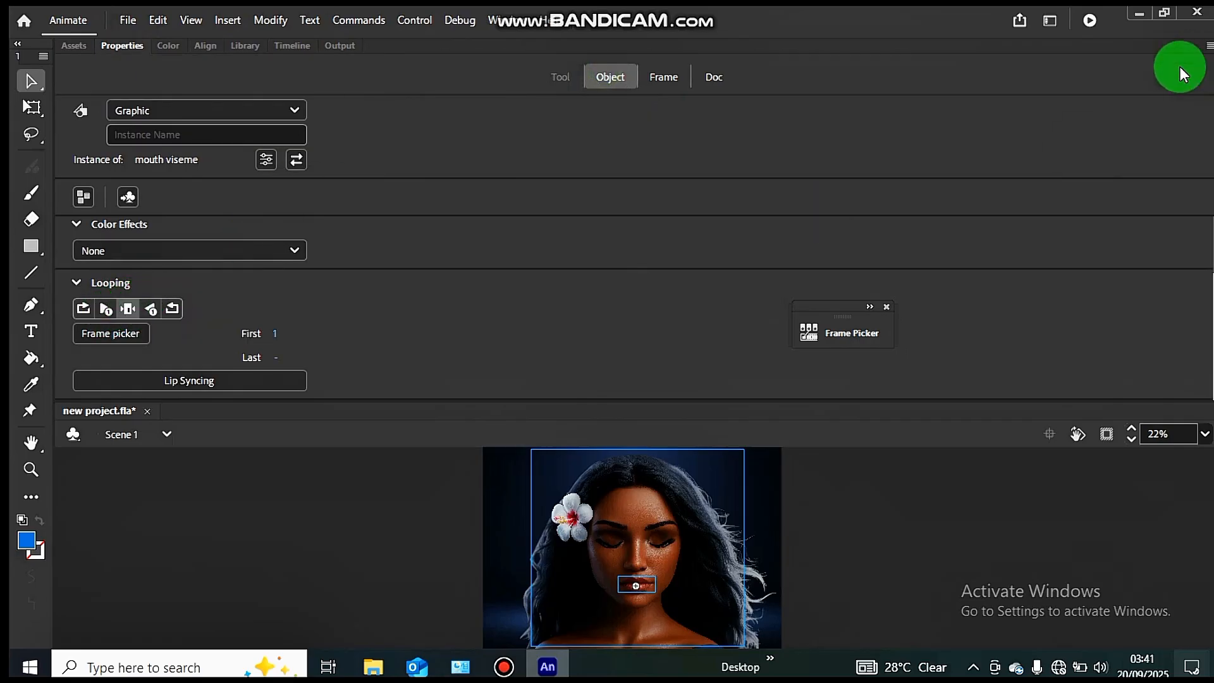
Extend the mouth viseme layer to frame 213, matching the other layers, and return the playhead to frame 1.
click(293, 45)
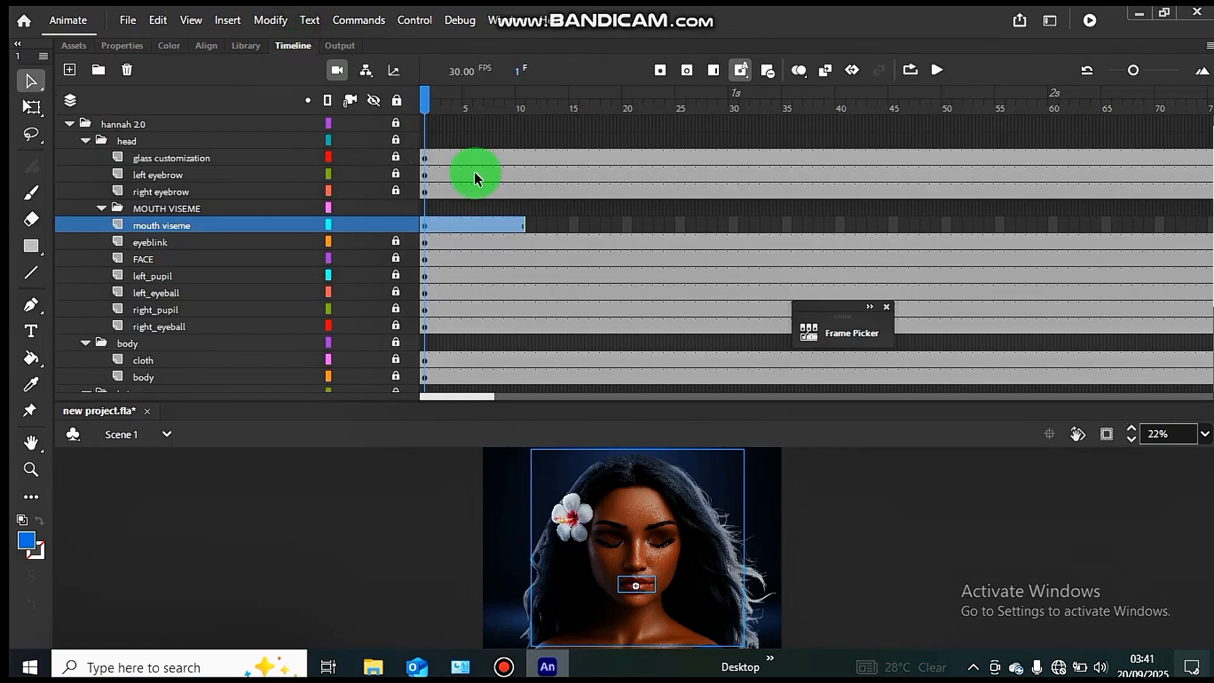
drag(426, 381, 637, 380)
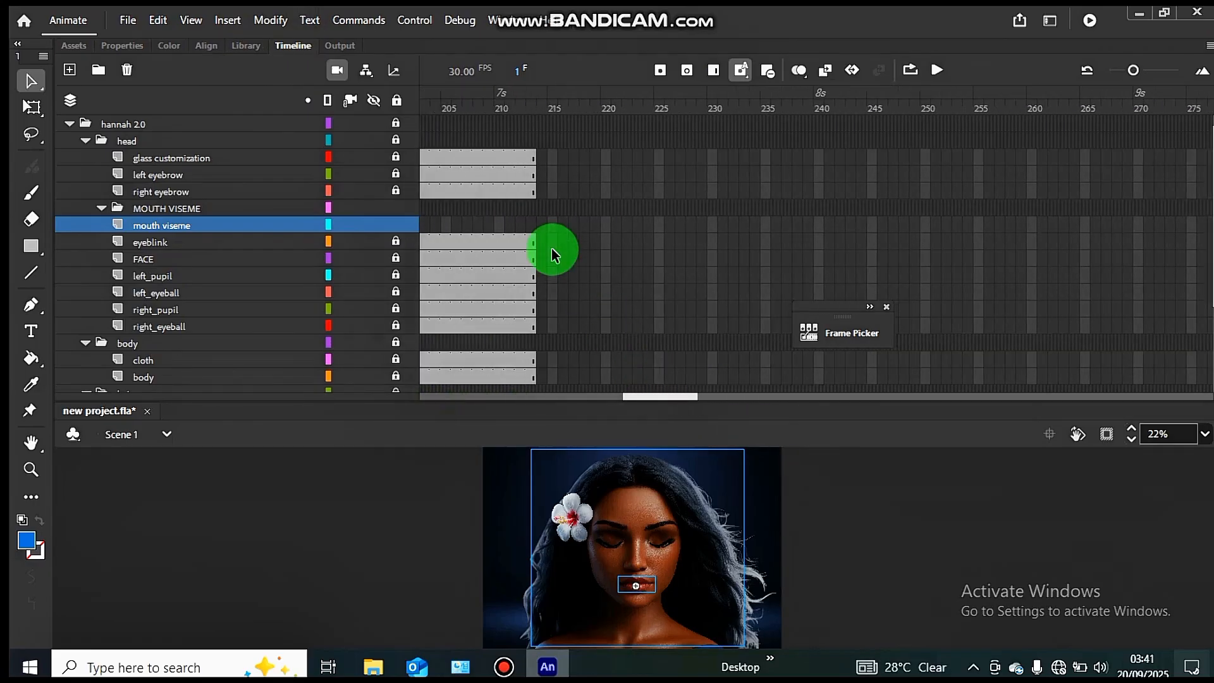
click(530, 224)
click(714, 70)
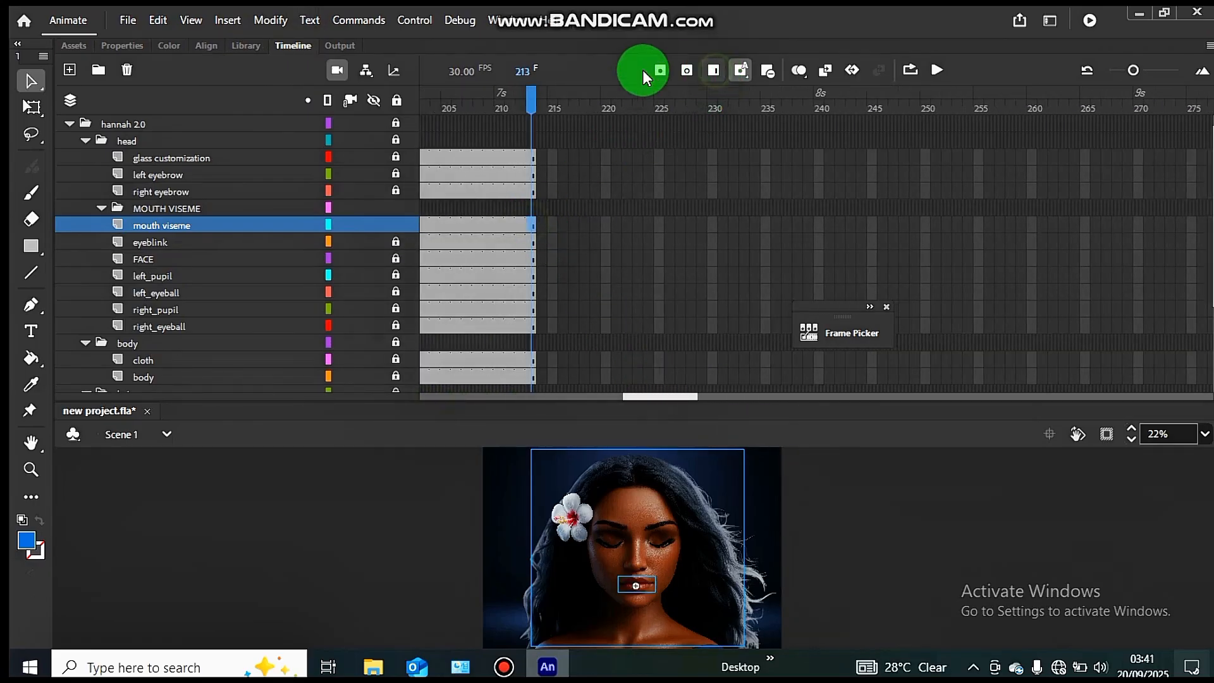
click(524, 71)
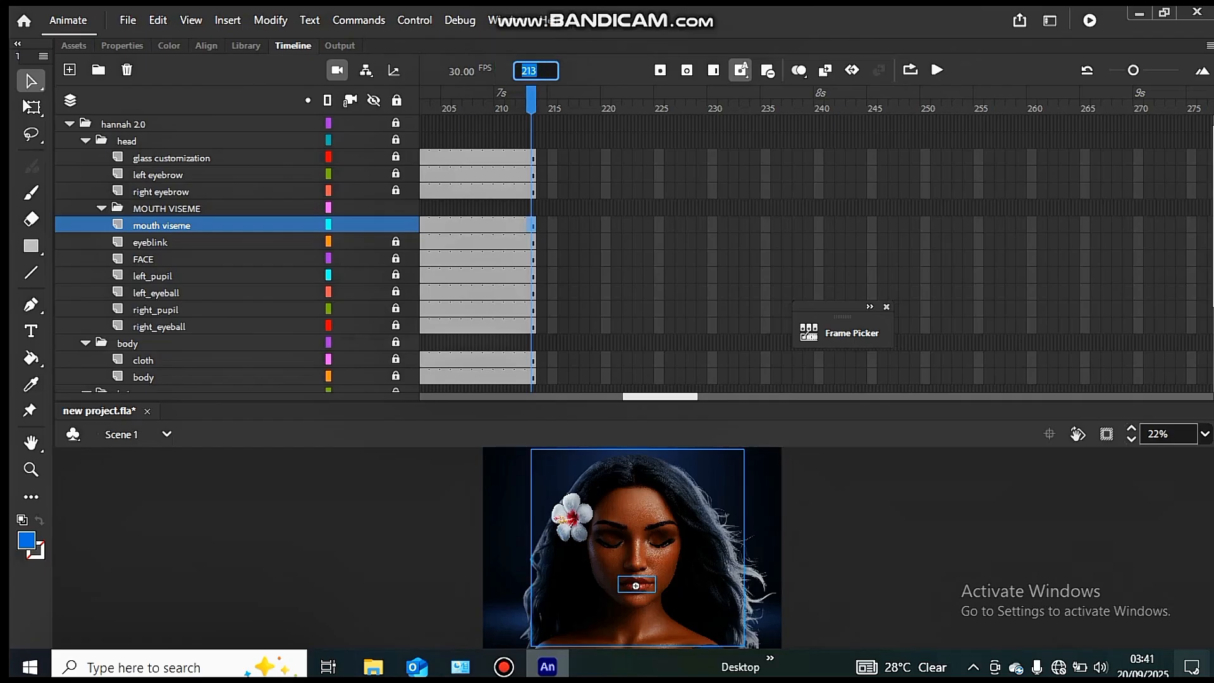
text(1)
key(Return)
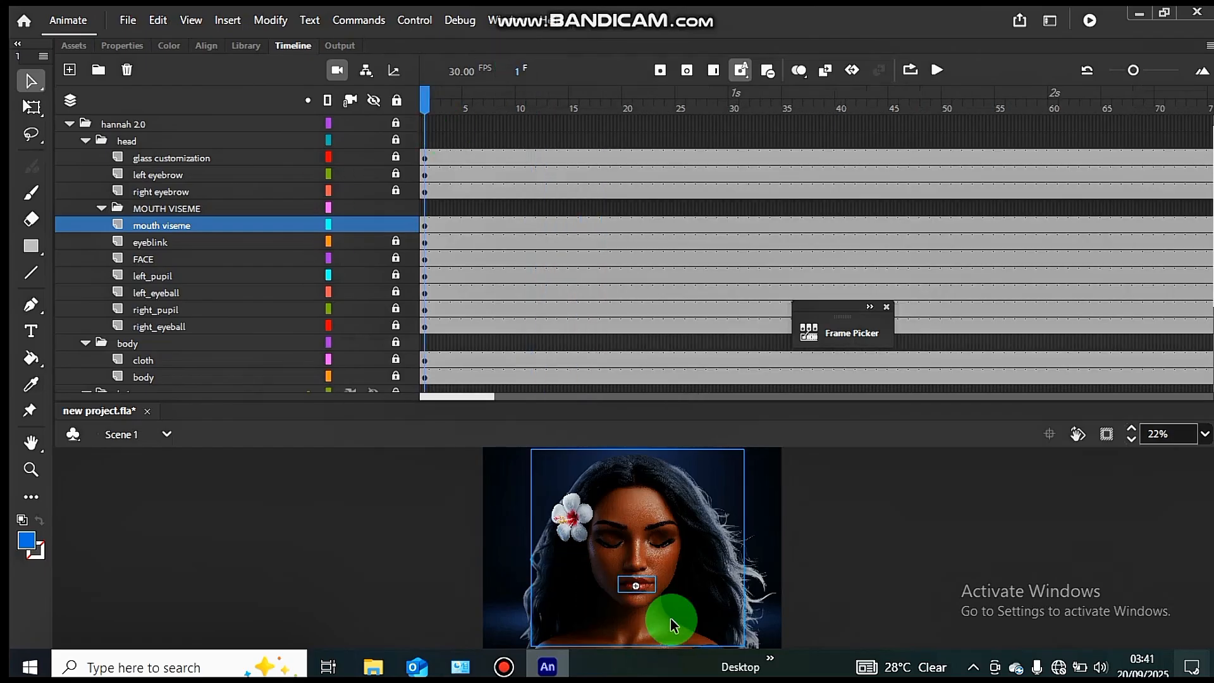
Expand the Frame Picker for the mouth viseme instance, place it beside the character, and zoom in on the mouth.
click(845, 330)
drag(650, 284, 1050, 351)
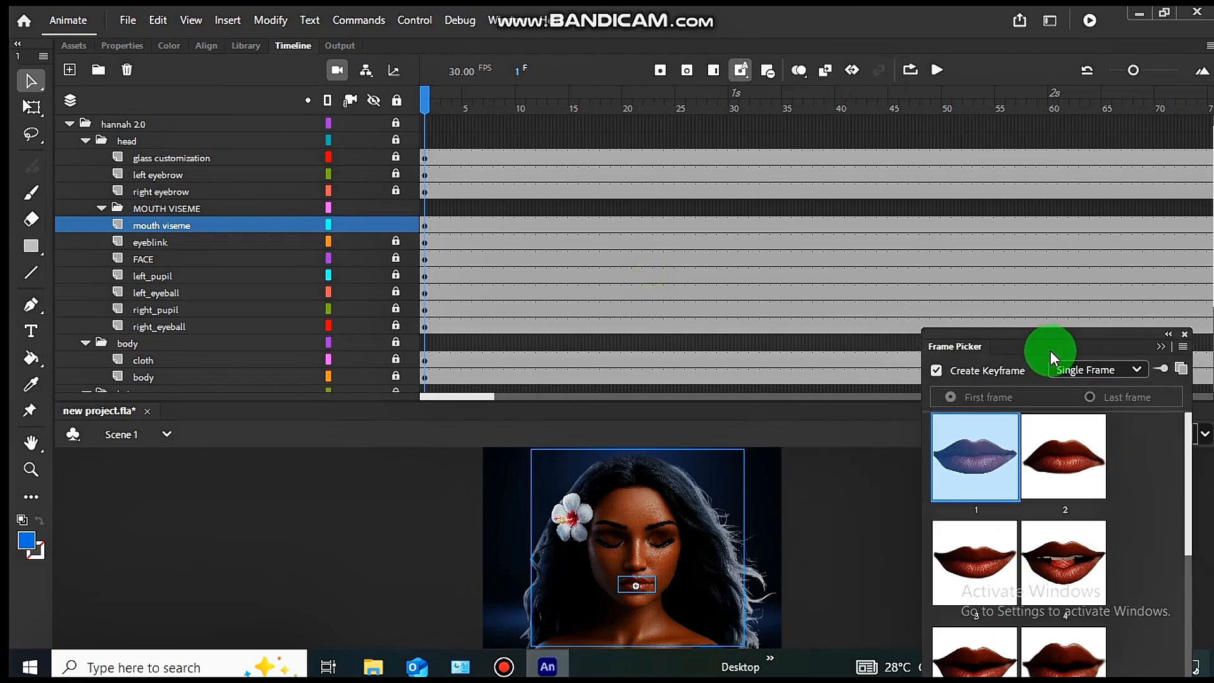
key(z)
drag(571, 529, 715, 649)
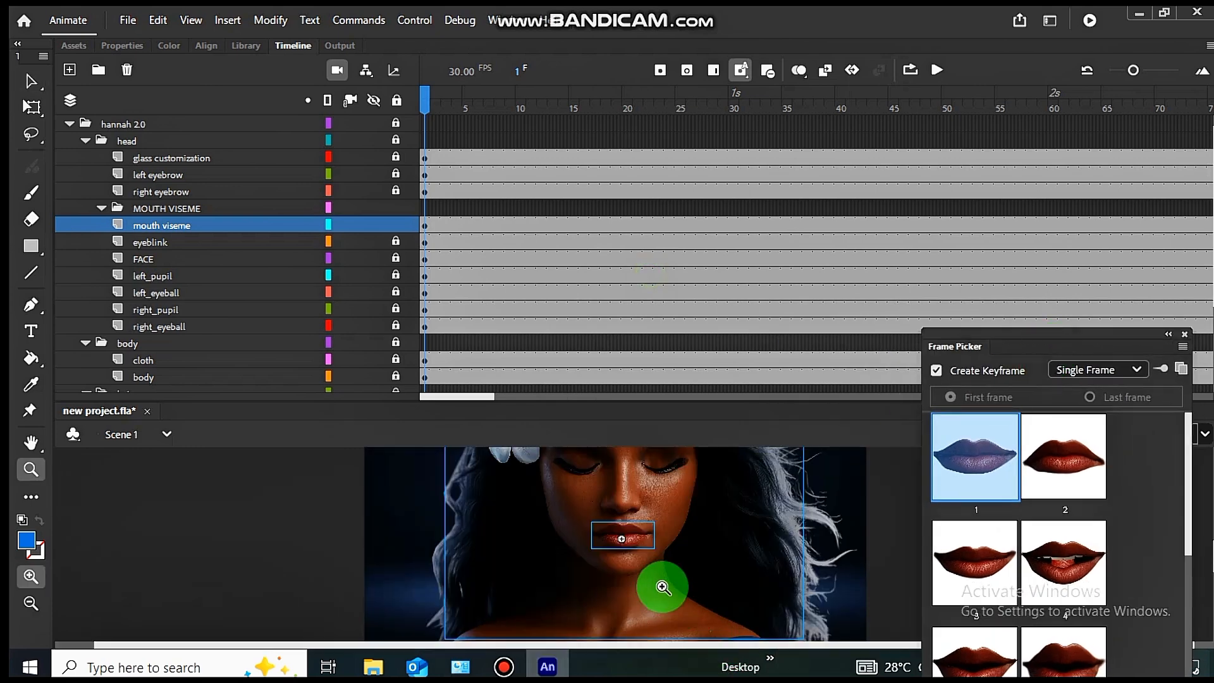
Try frames 2 and 3 of the mouth viseme, and shorten the timeline area so more of the character's face is visible.
click(1060, 460)
click(977, 559)
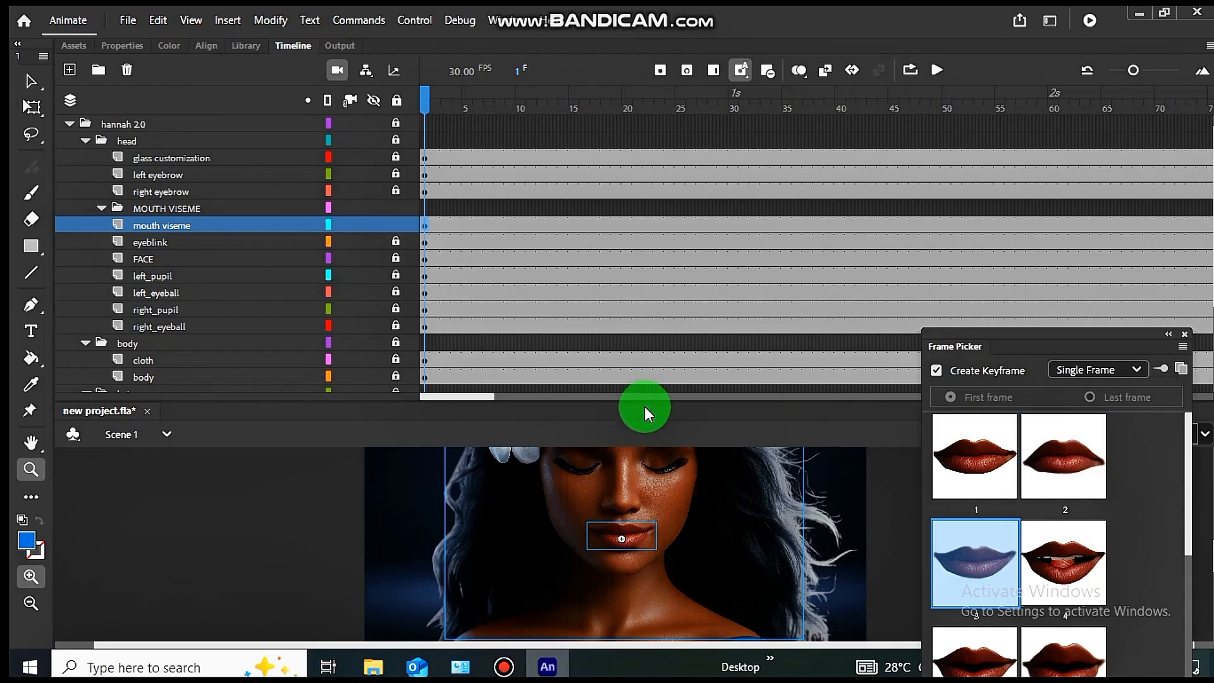
drag(645, 402, 642, 298)
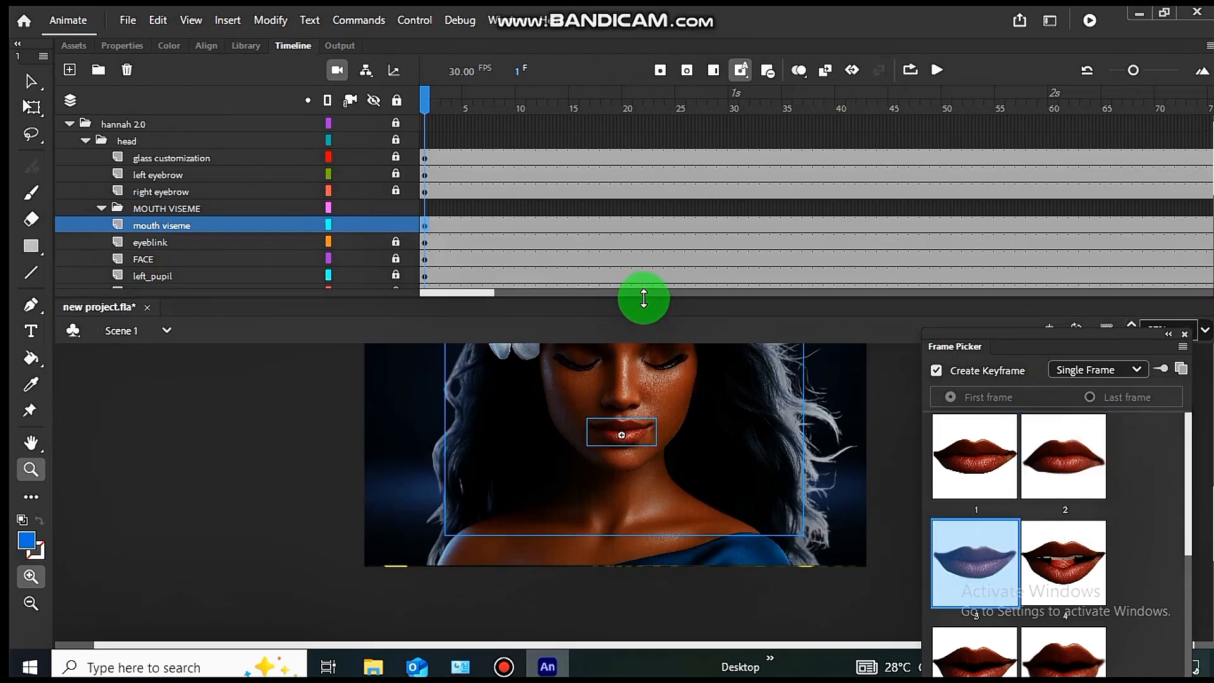
scroll(702, 410, up, 3)
Preview the mouth viseme's frames up to 10 on the character's face and set the mouth back to frame 1.
click(1048, 445)
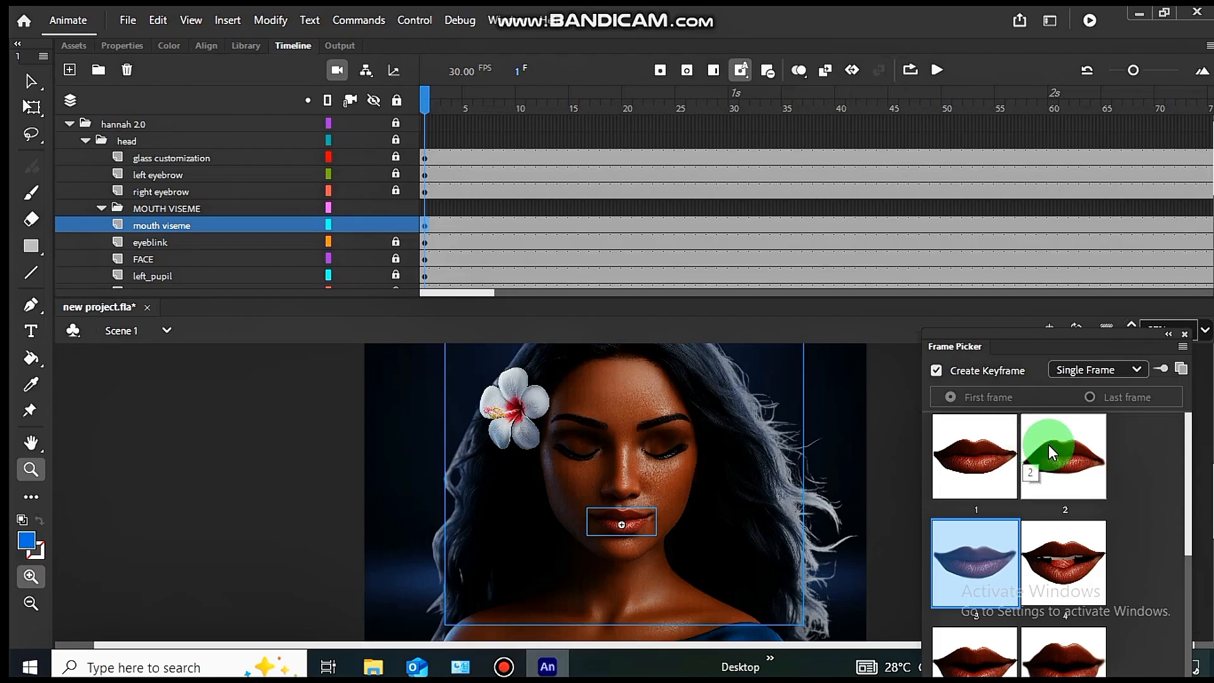
click(978, 437)
click(1064, 530)
click(981, 560)
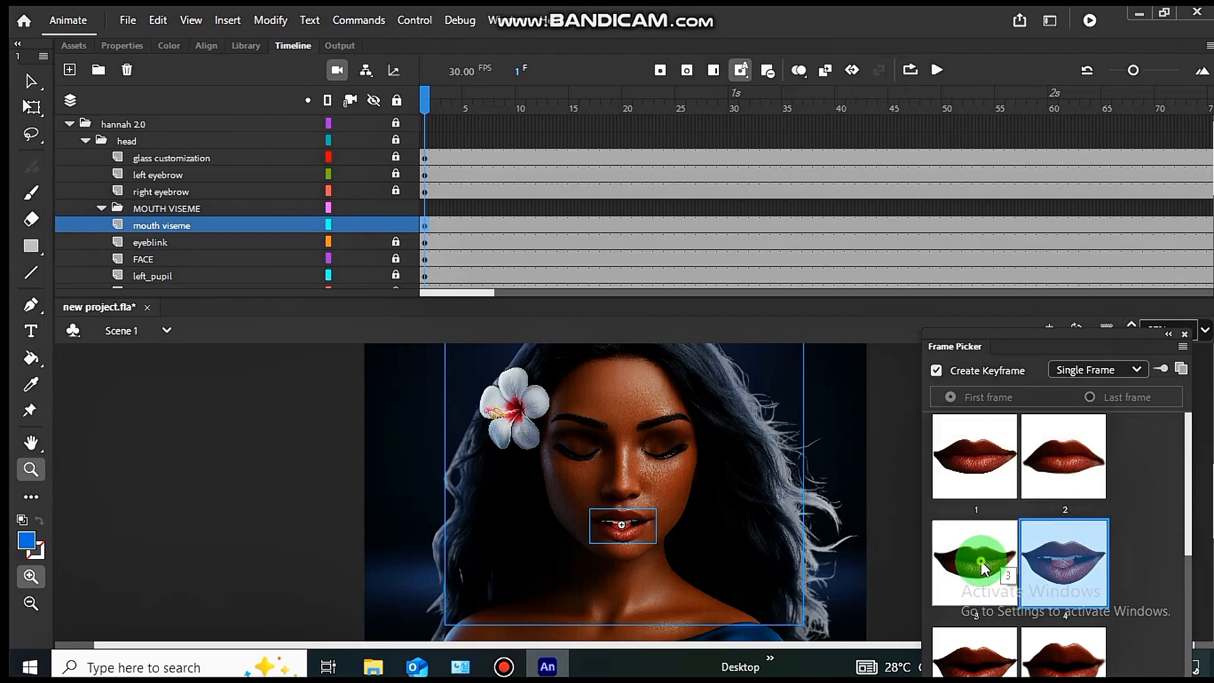
scroll(994, 541, down, 2)
click(977, 519)
click(1055, 511)
click(976, 582)
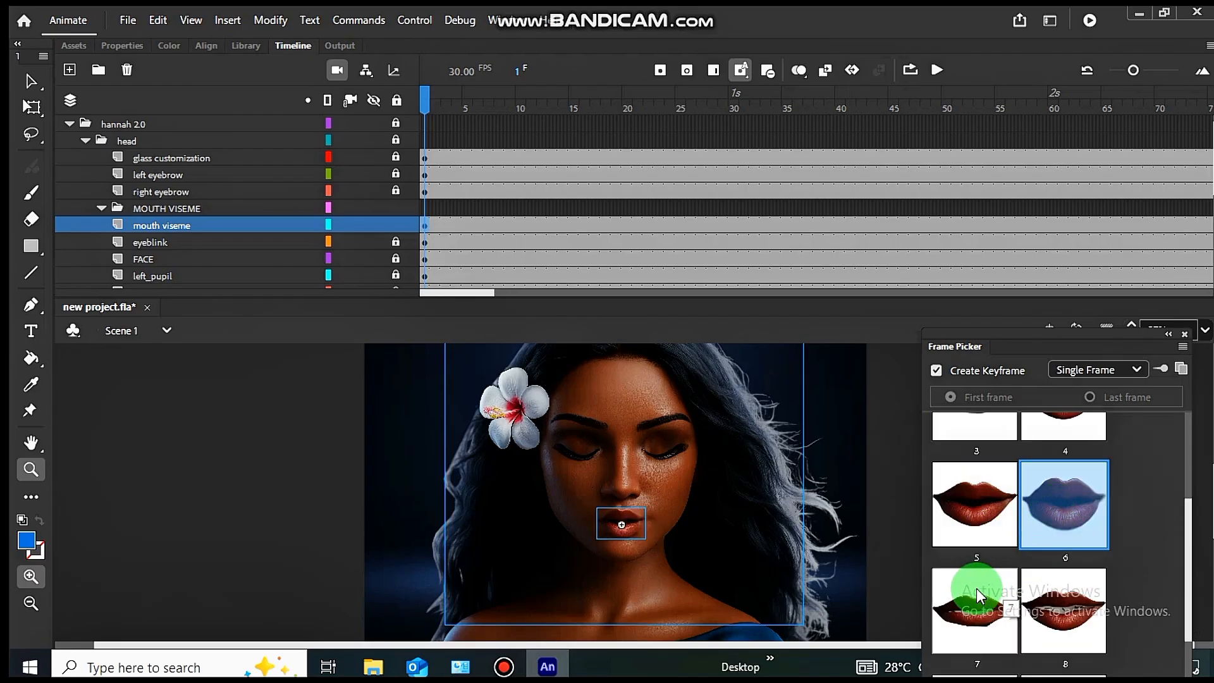
click(1075, 579)
click(1062, 567)
scroll(1062, 566, down, 2)
click(1004, 608)
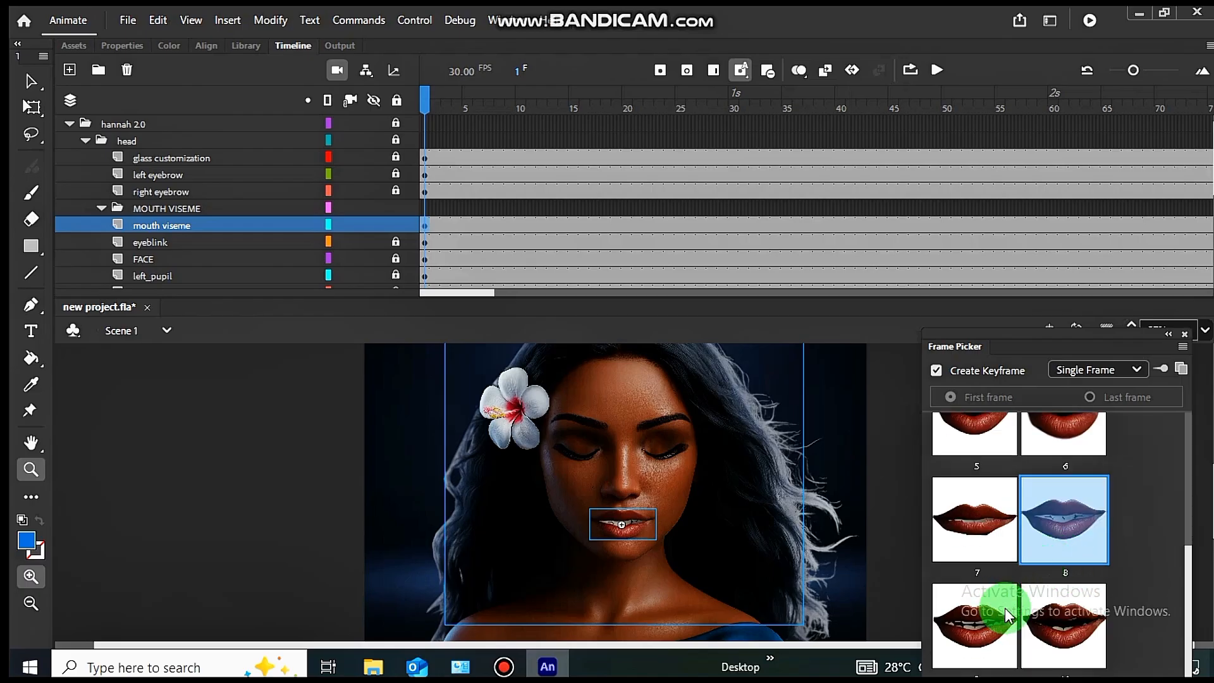
click(1057, 605)
click(991, 612)
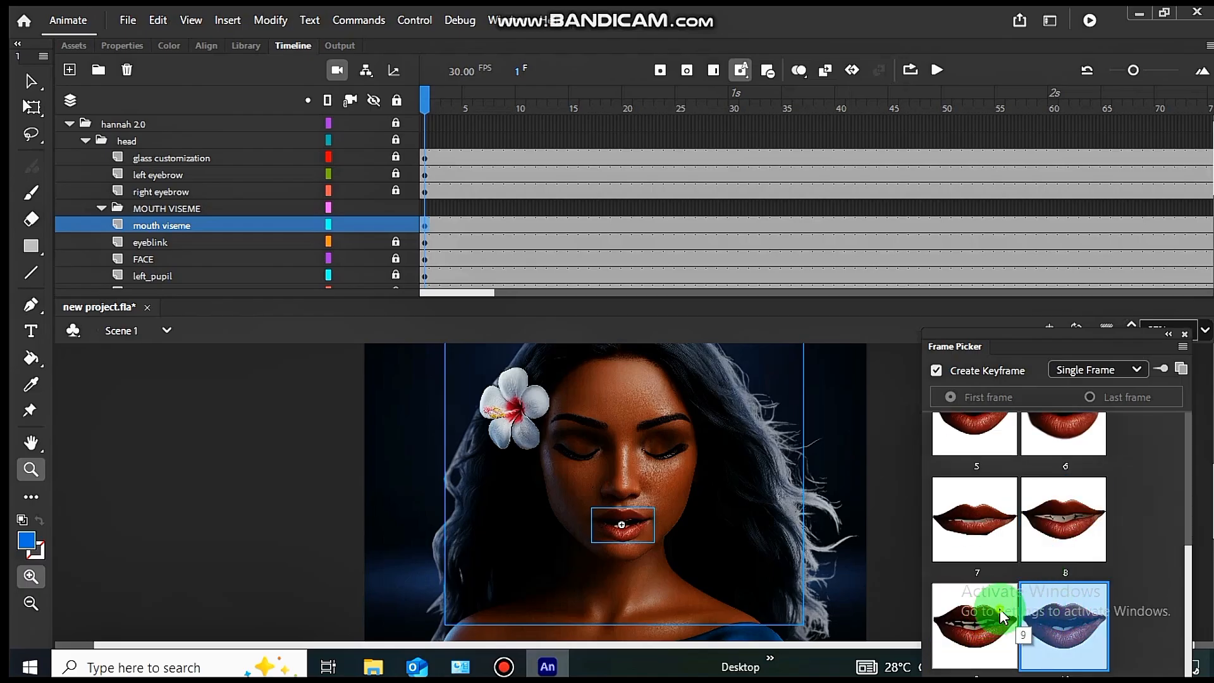
click(1045, 605)
click(1058, 517)
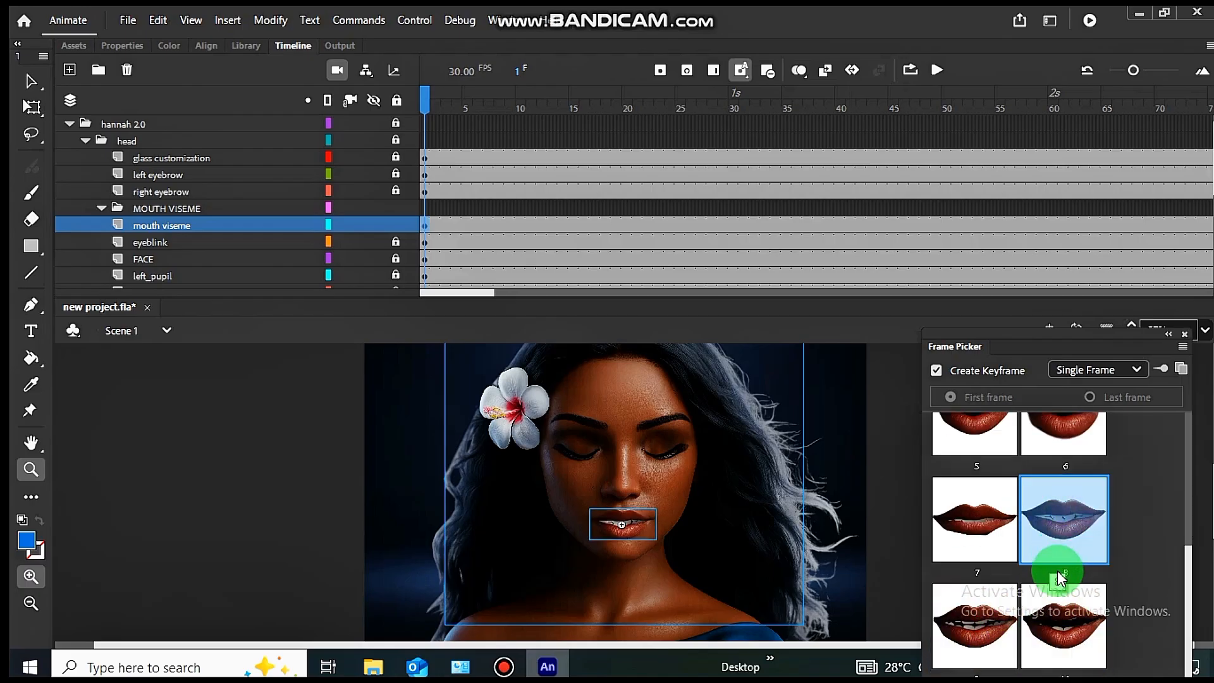
scroll(999, 499, up, 3)
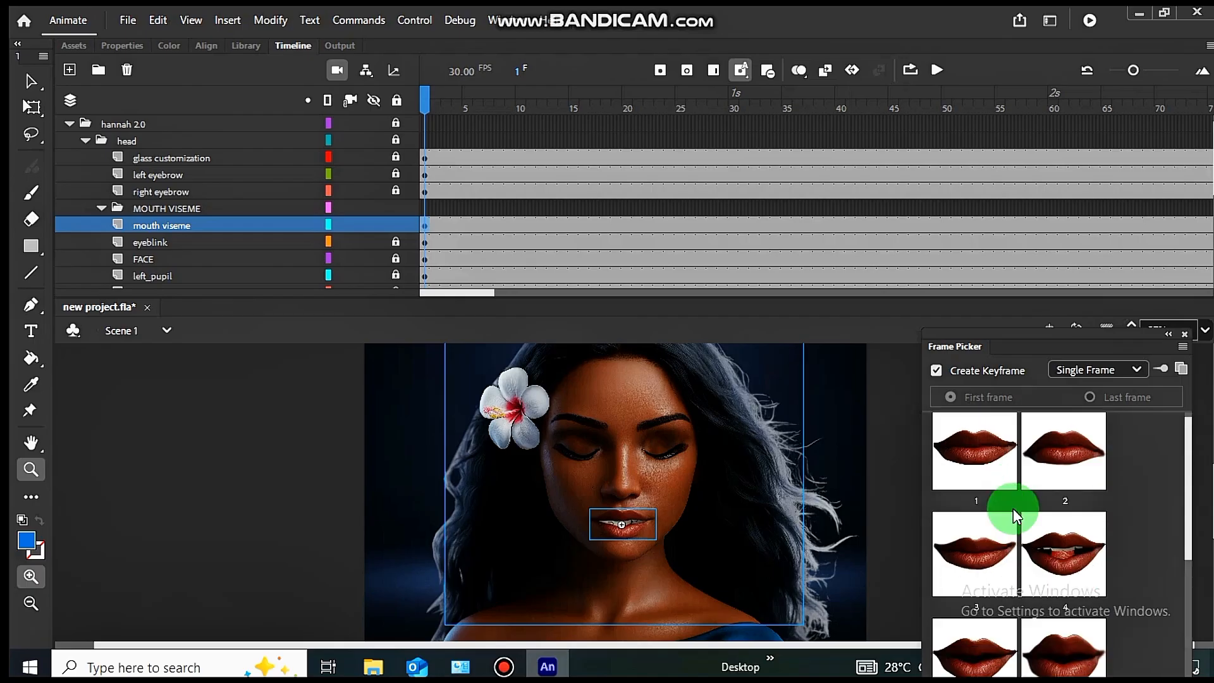
click(973, 462)
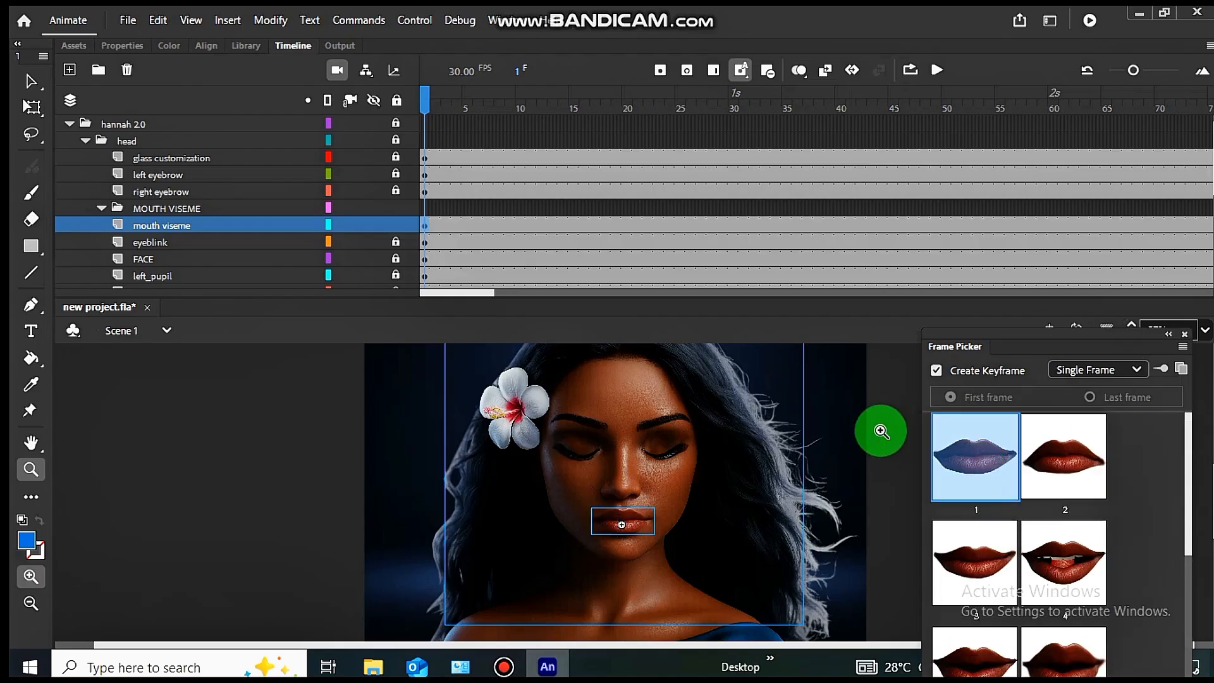
Move the mouth viseme layer out of the MOUTH VISEME folder and delete the empty folder.
click(162, 235)
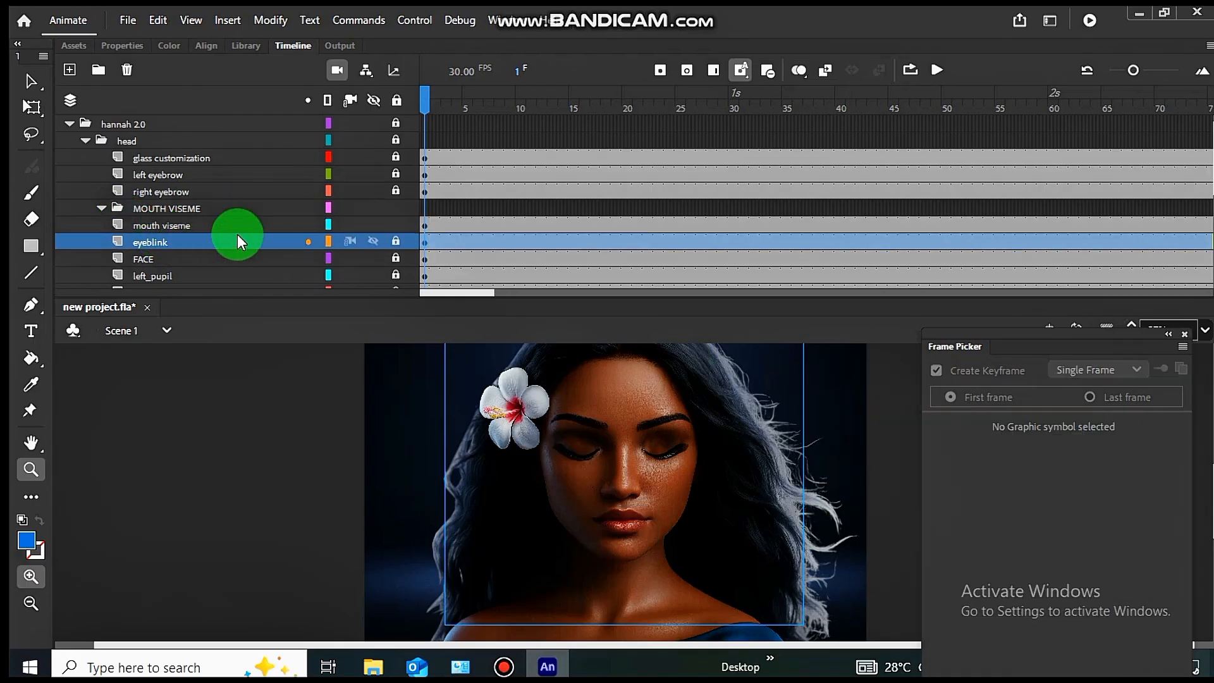
click(215, 225)
drag(215, 221, 176, 204)
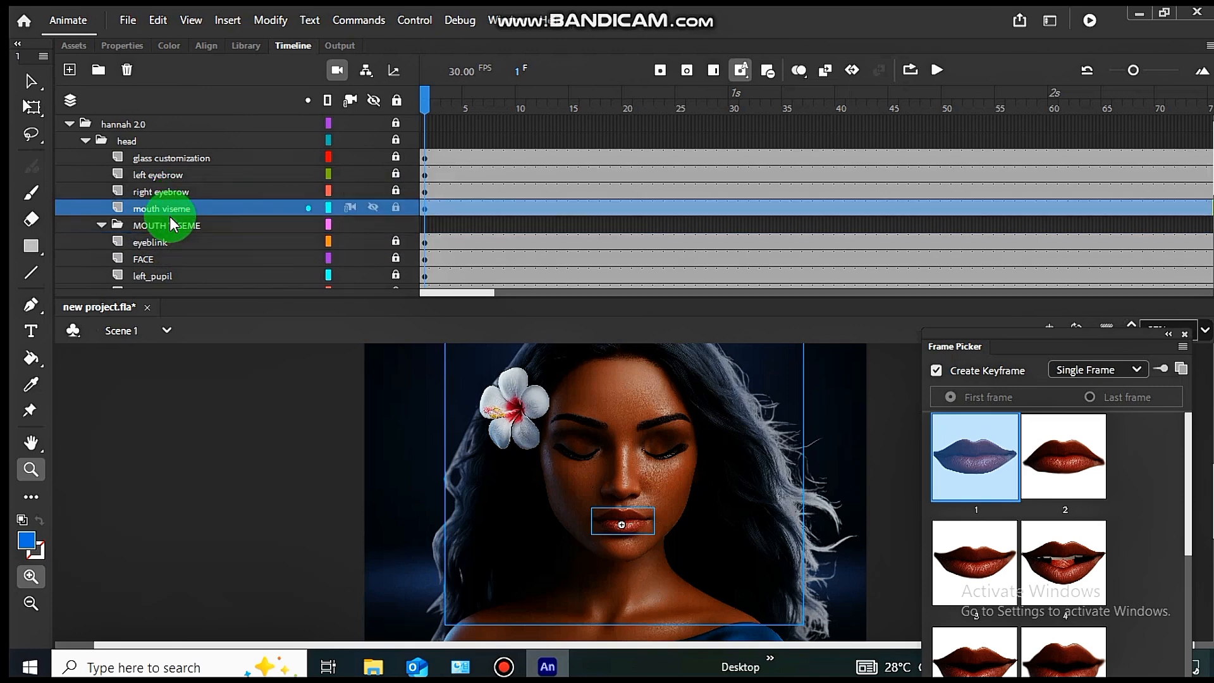
click(169, 224)
click(126, 69)
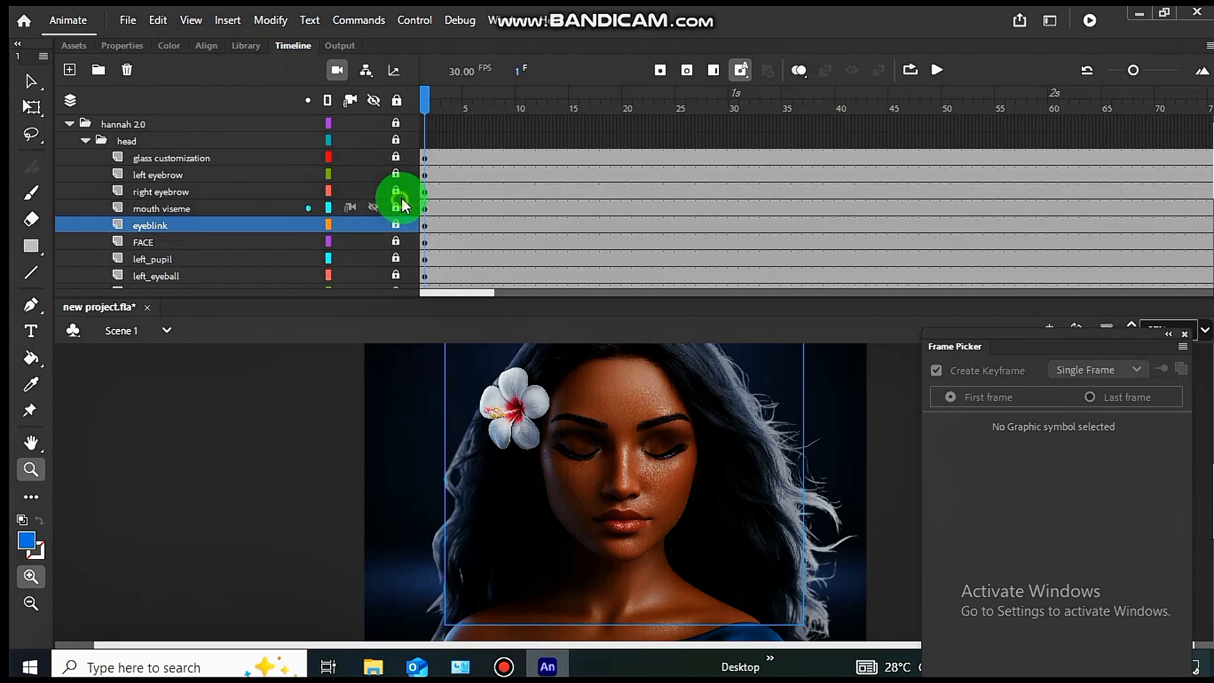
Unlock the eyeblink layer and insert a blank keyframe on it at frame 10.
click(395, 224)
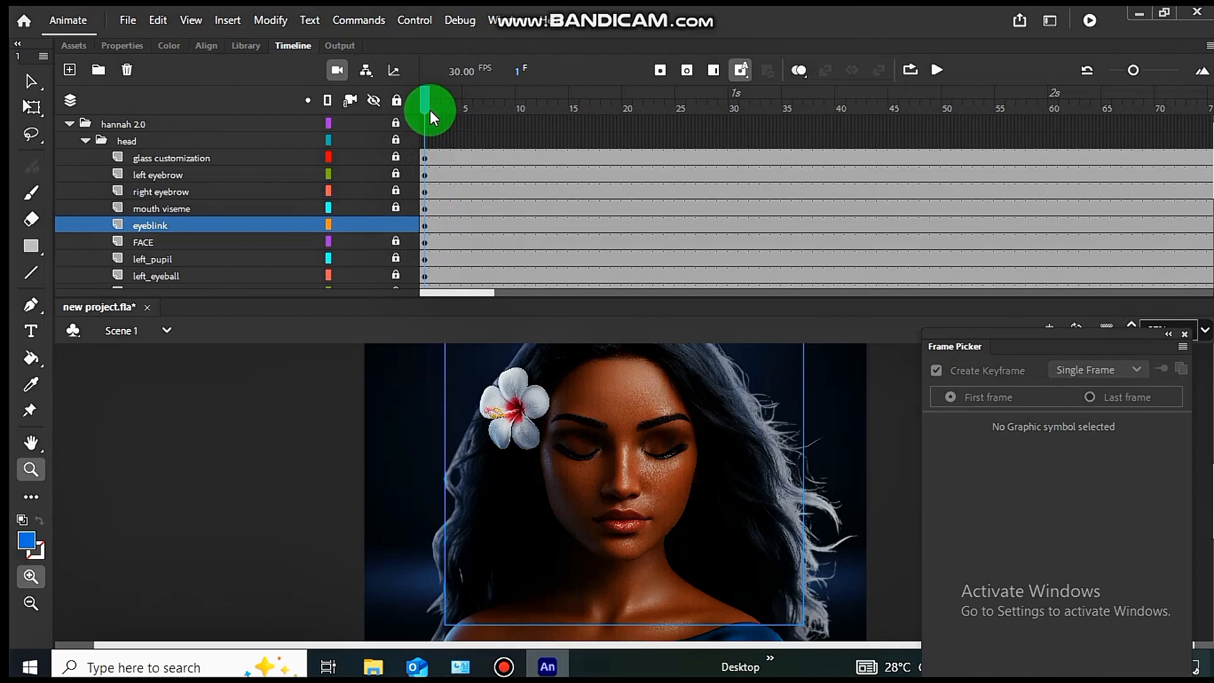
drag(422, 101, 516, 94)
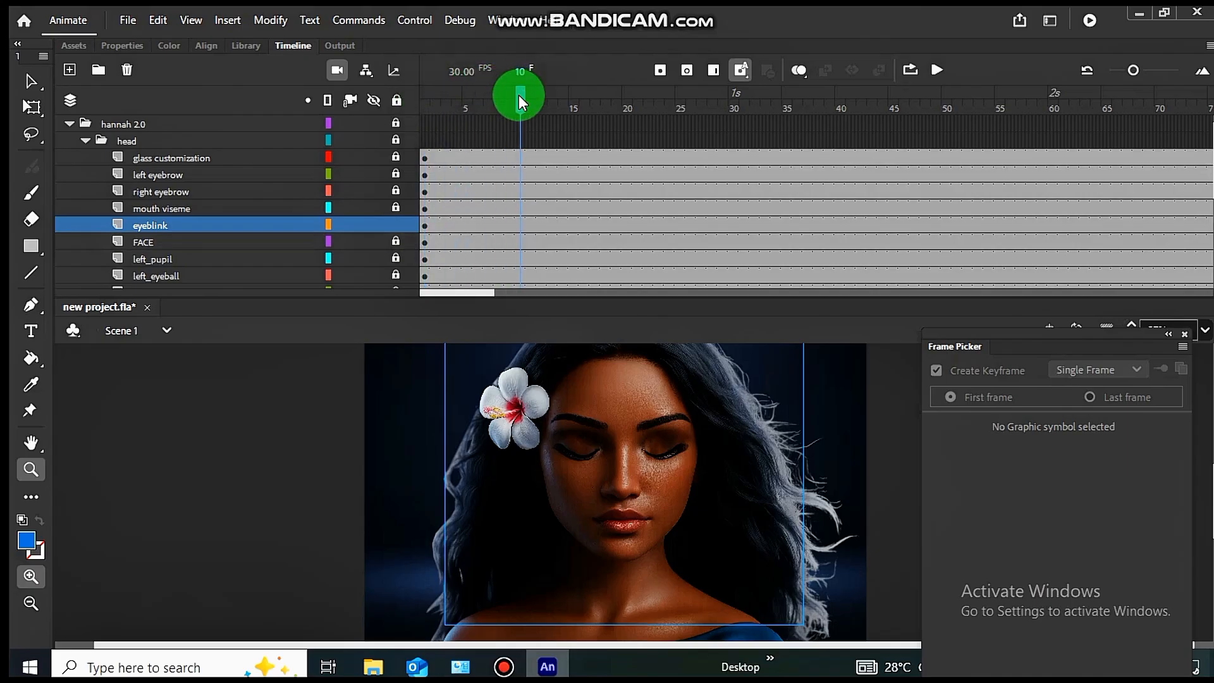
click(517, 220)
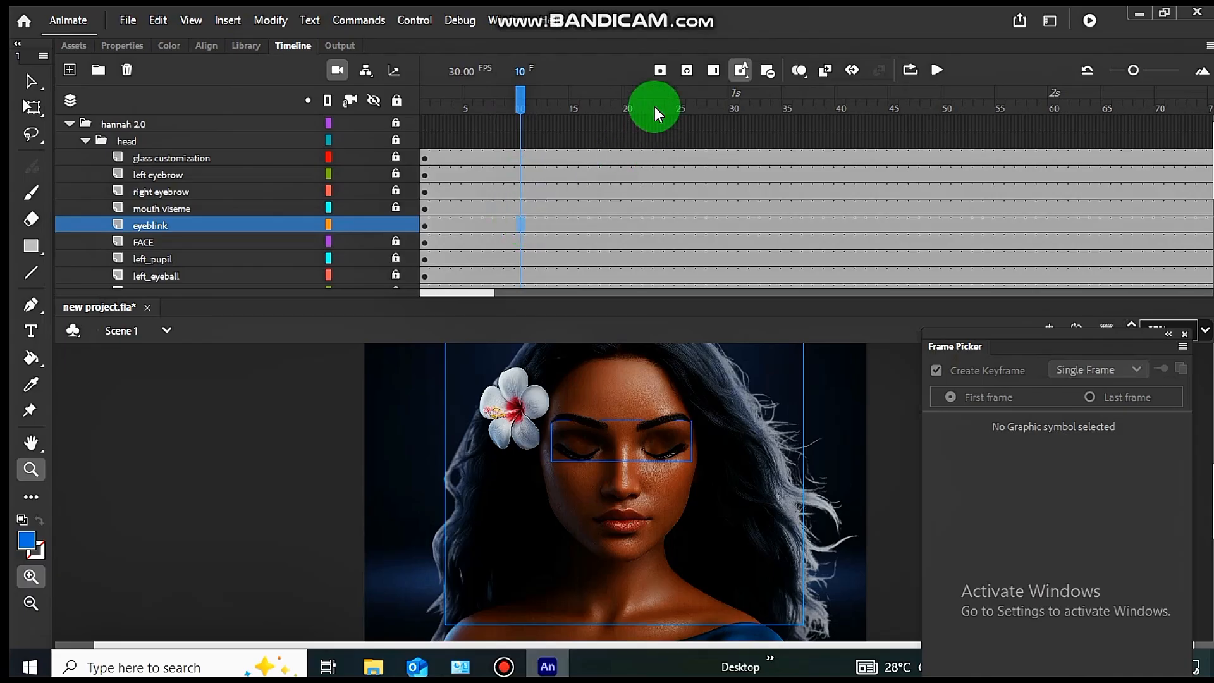
click(687, 69)
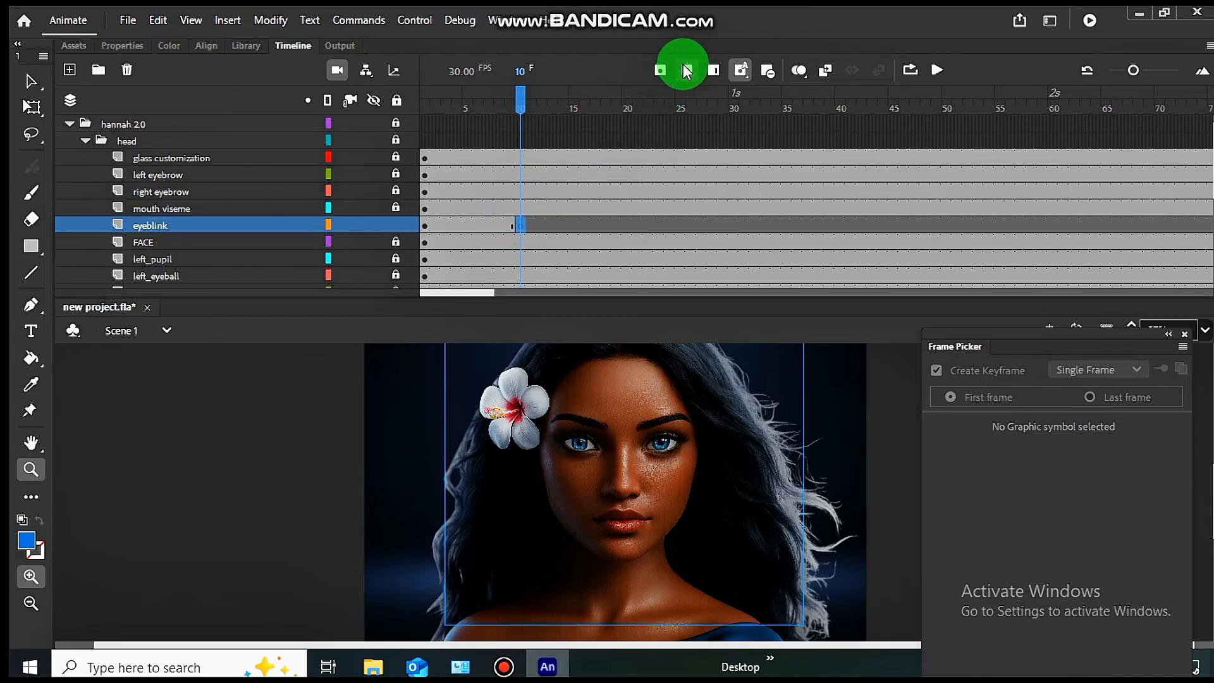
Remove all frames of the eyeblink layer from frame 25 to the end.
click(520, 115)
drag(540, 111, 694, 157)
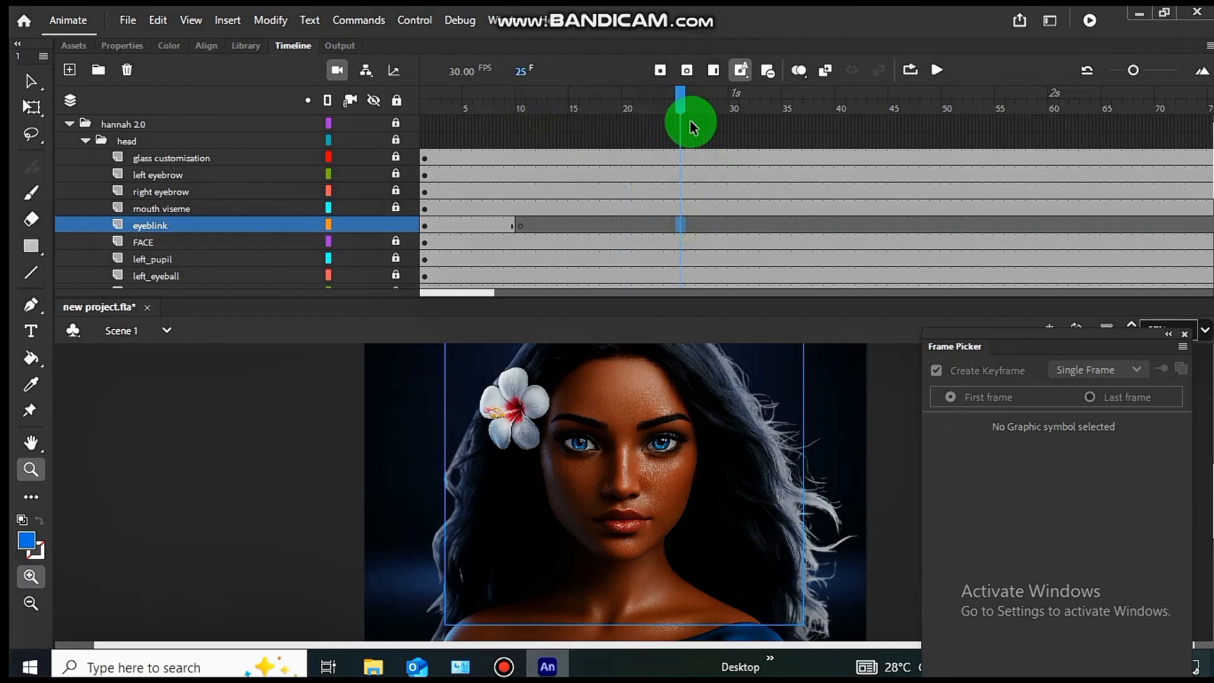
click(660, 71)
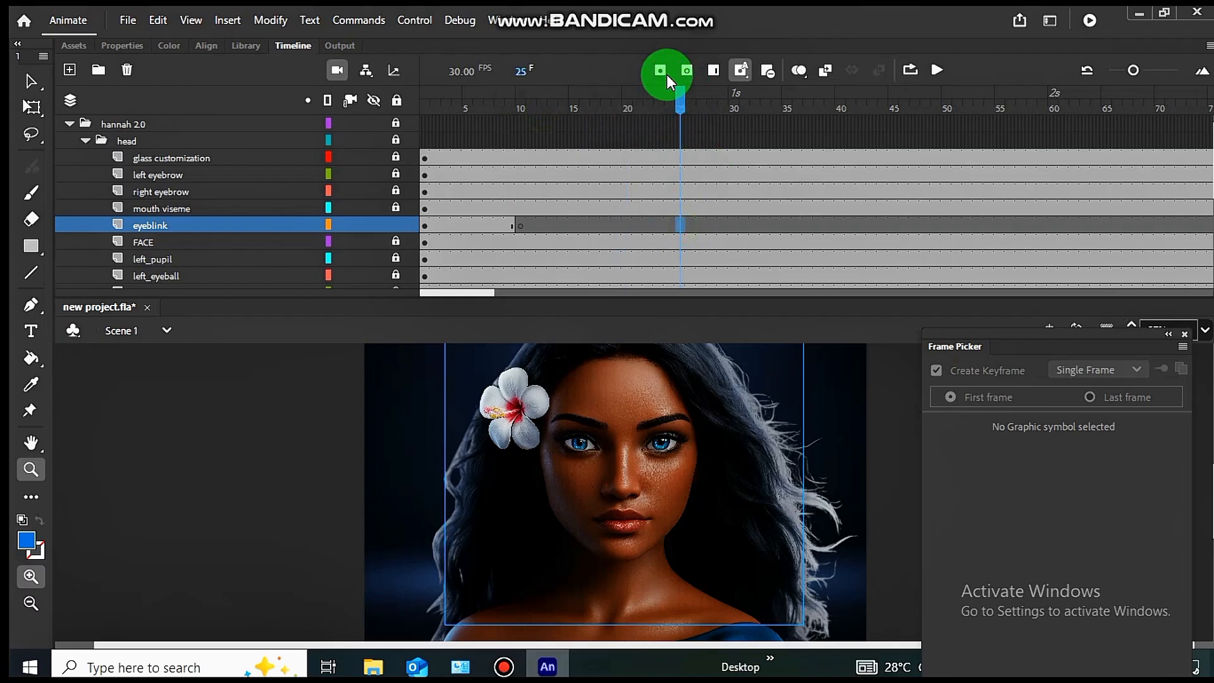
click(681, 224)
right_click(682, 224)
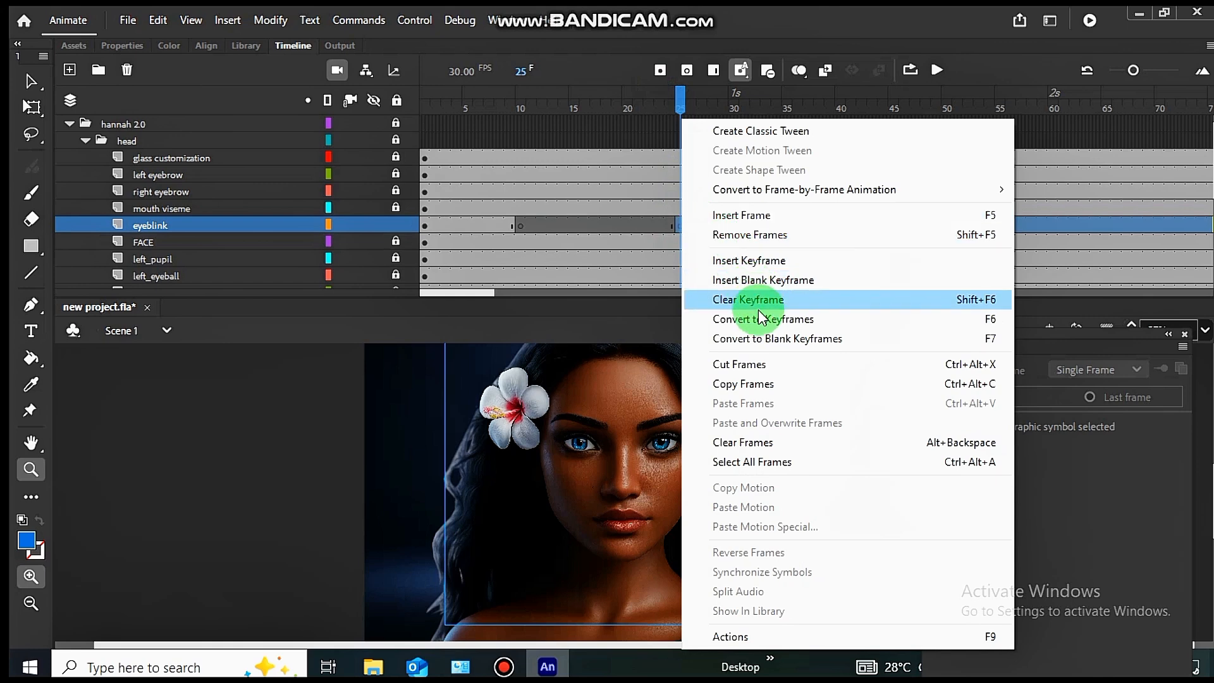
click(753, 234)
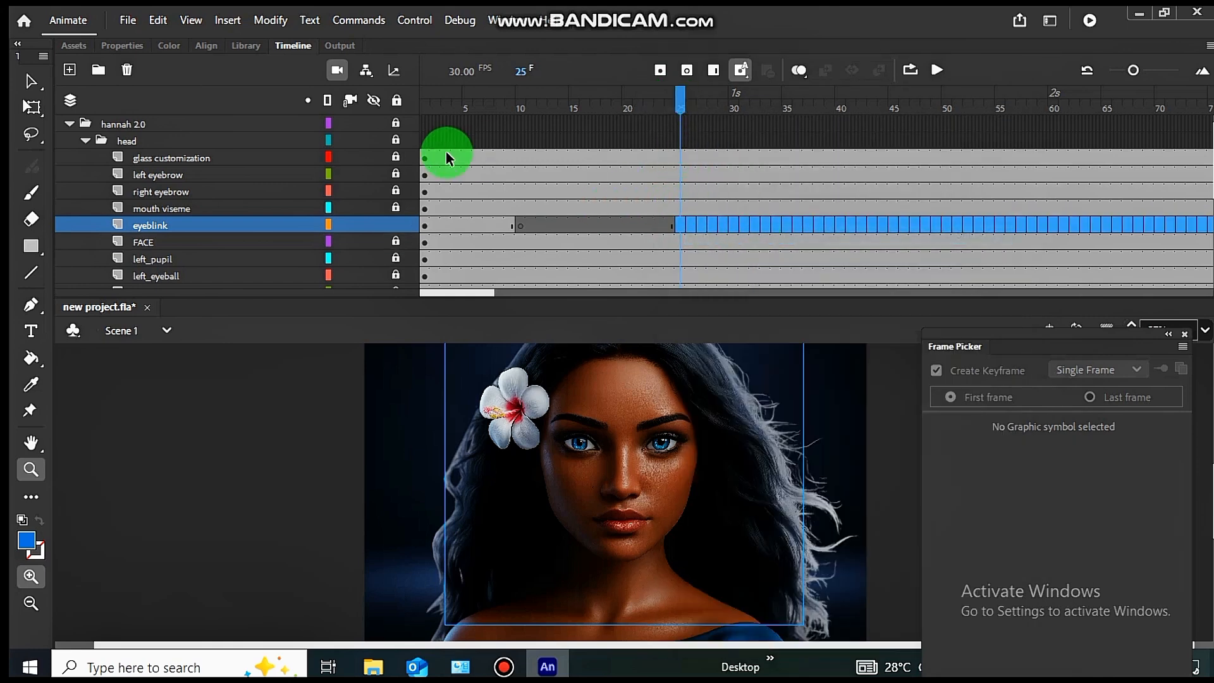
Turn on looped playback over frames 1 to 24 and play the eye blink from frame 1.
click(426, 104)
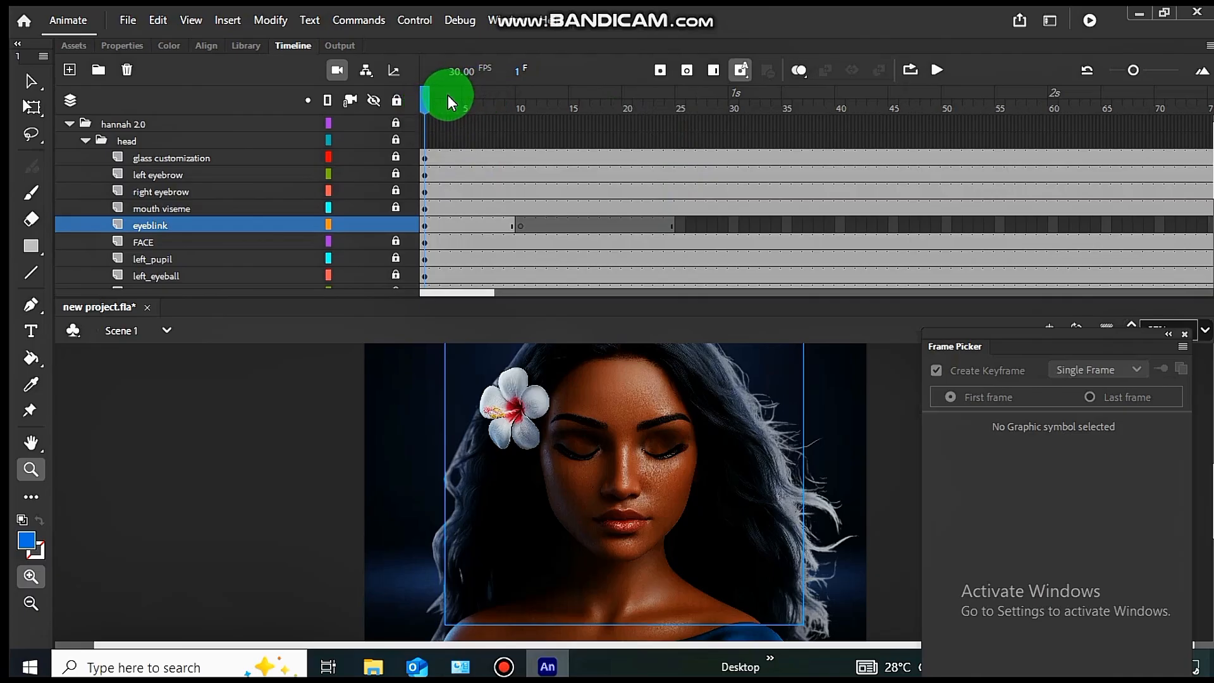
drag(434, 103, 565, 122)
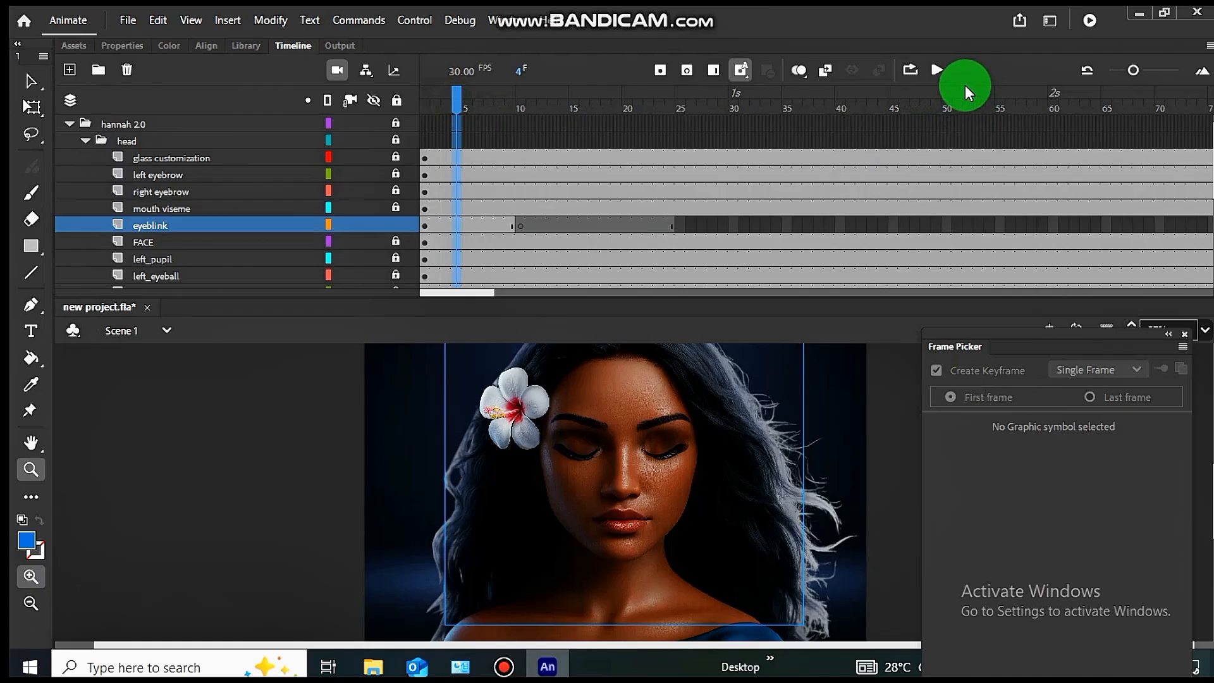
click(918, 75)
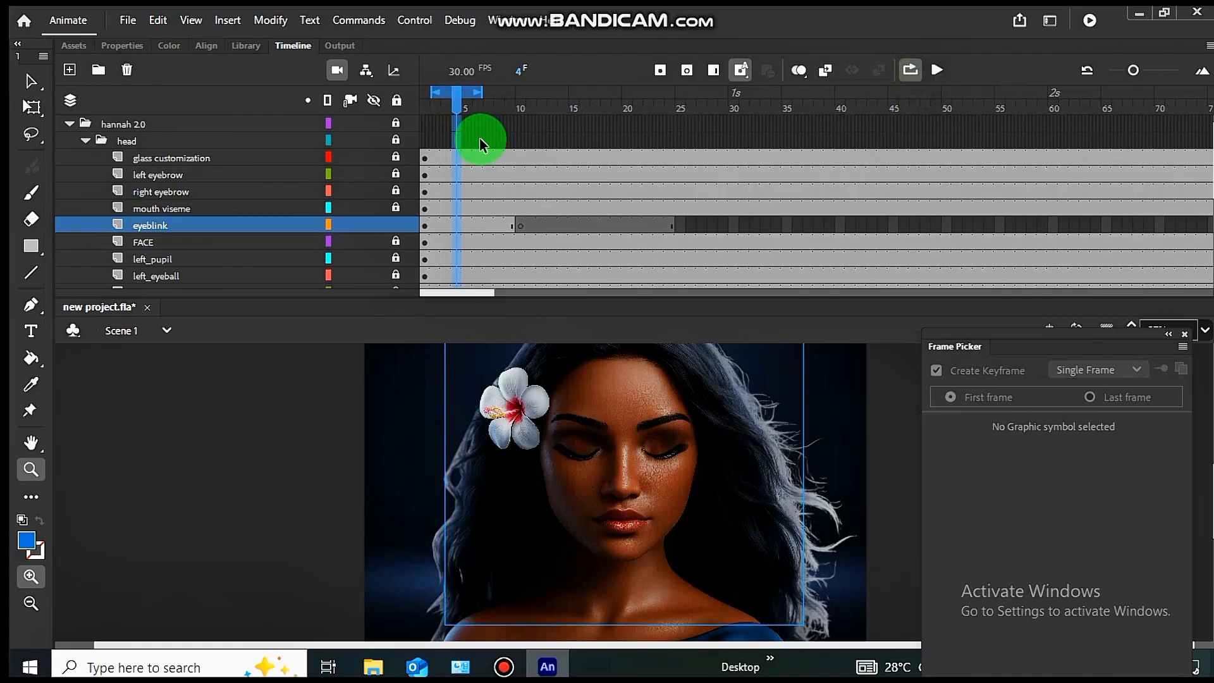
mouse_move(438, 94)
mouse_down()
mouse_move(418, 100)
mouse_move(501, 95)
mouse_move(639, 122)
mouse_move(670, 112)
mouse_up()
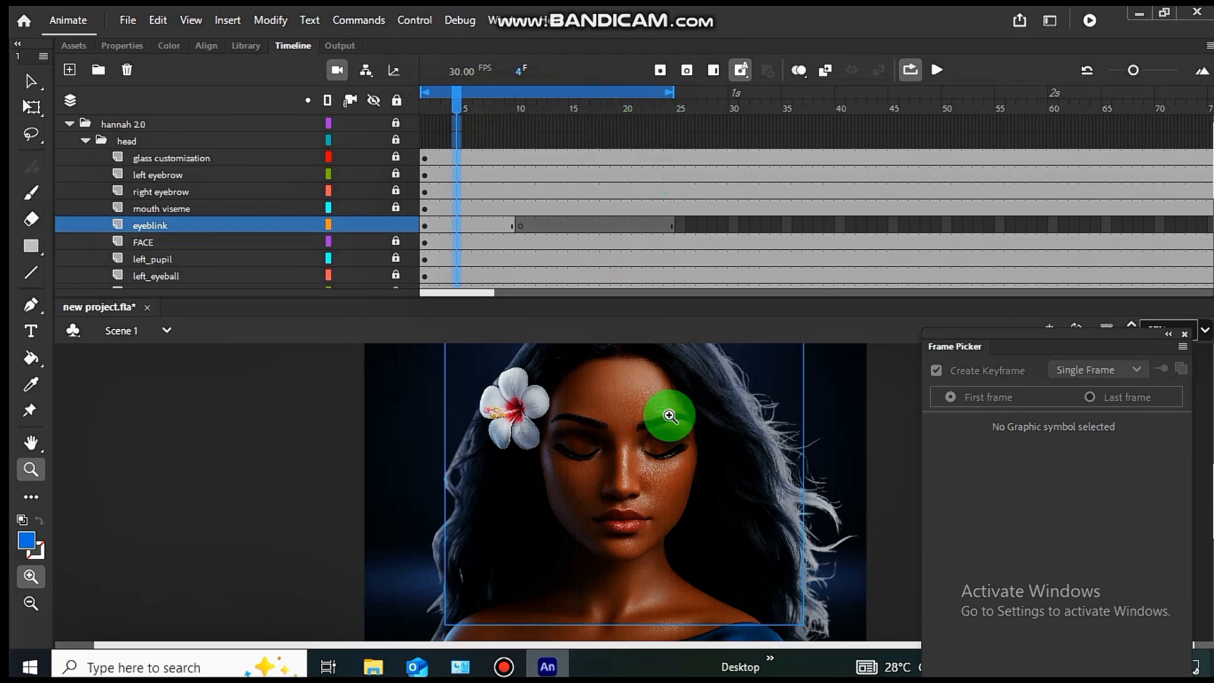
click(423, 104)
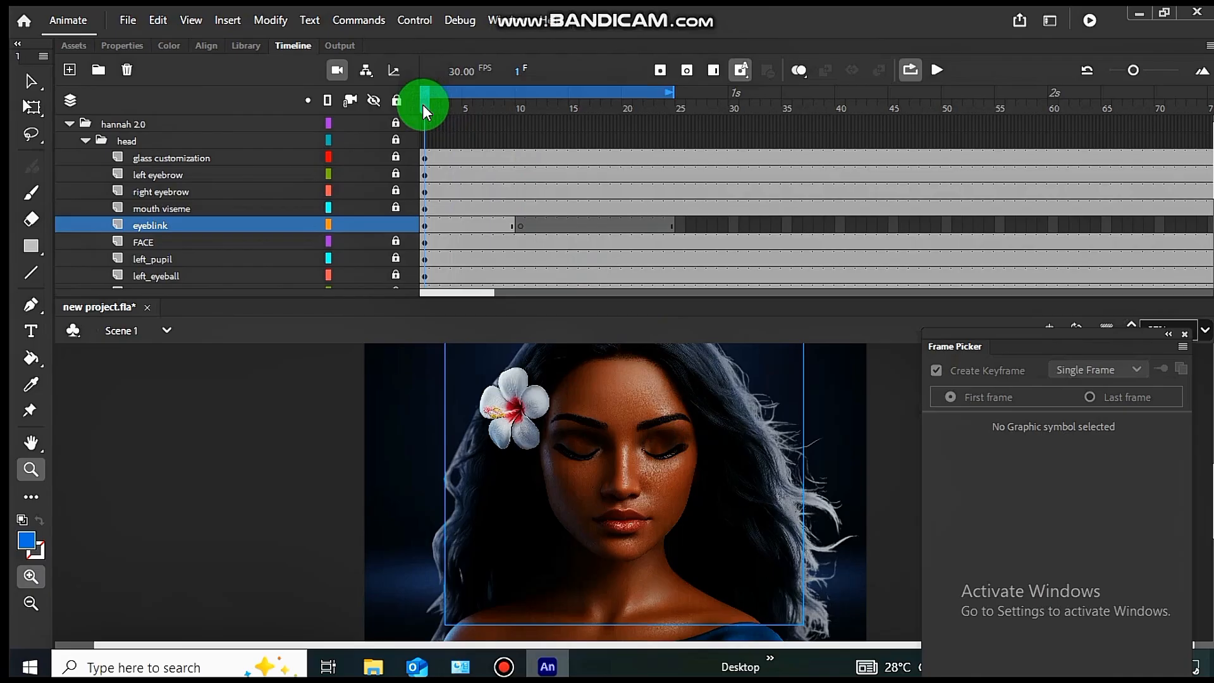
key(Return)
key(Return)
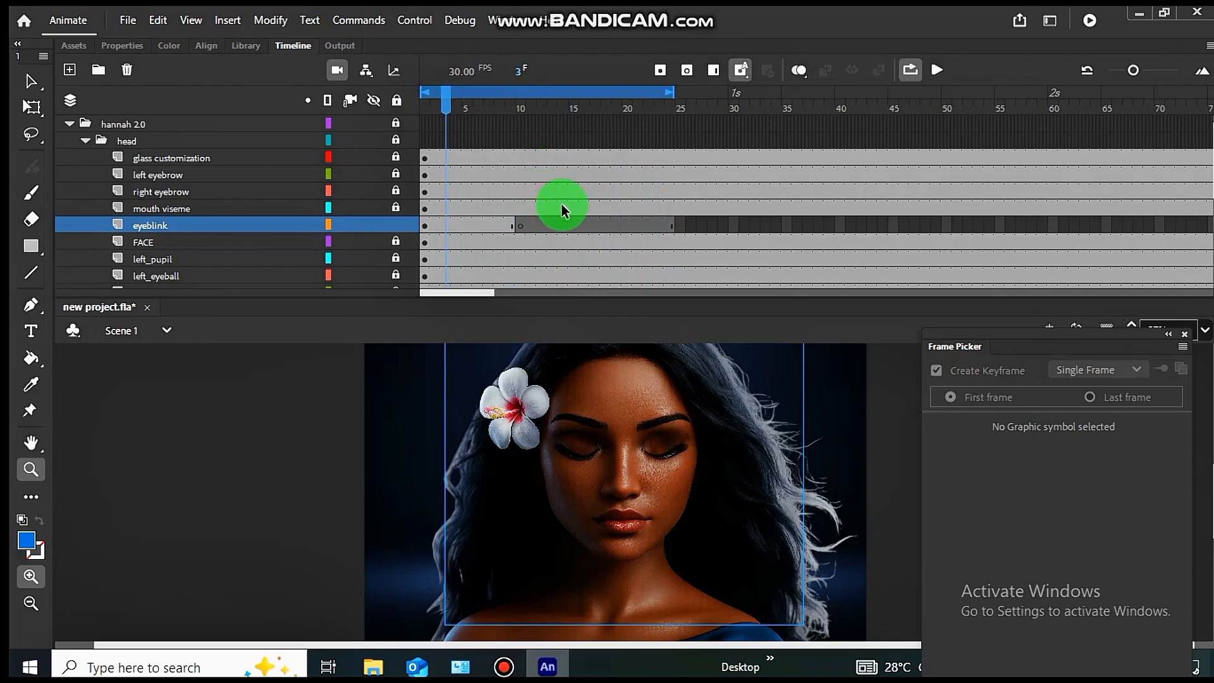
Insert four frames at frame 15 of the eyeblink layer and extend the loop range to frame 28.
click(575, 212)
click(574, 225)
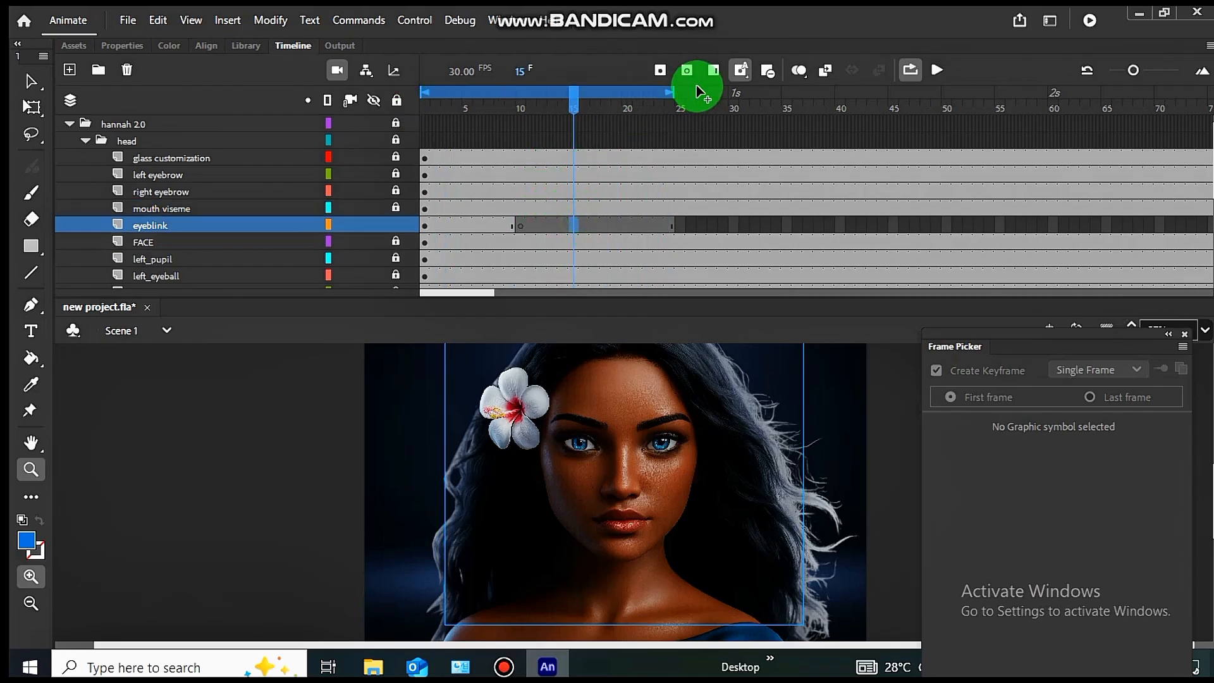
click(713, 71)
click(713, 70)
click(713, 71)
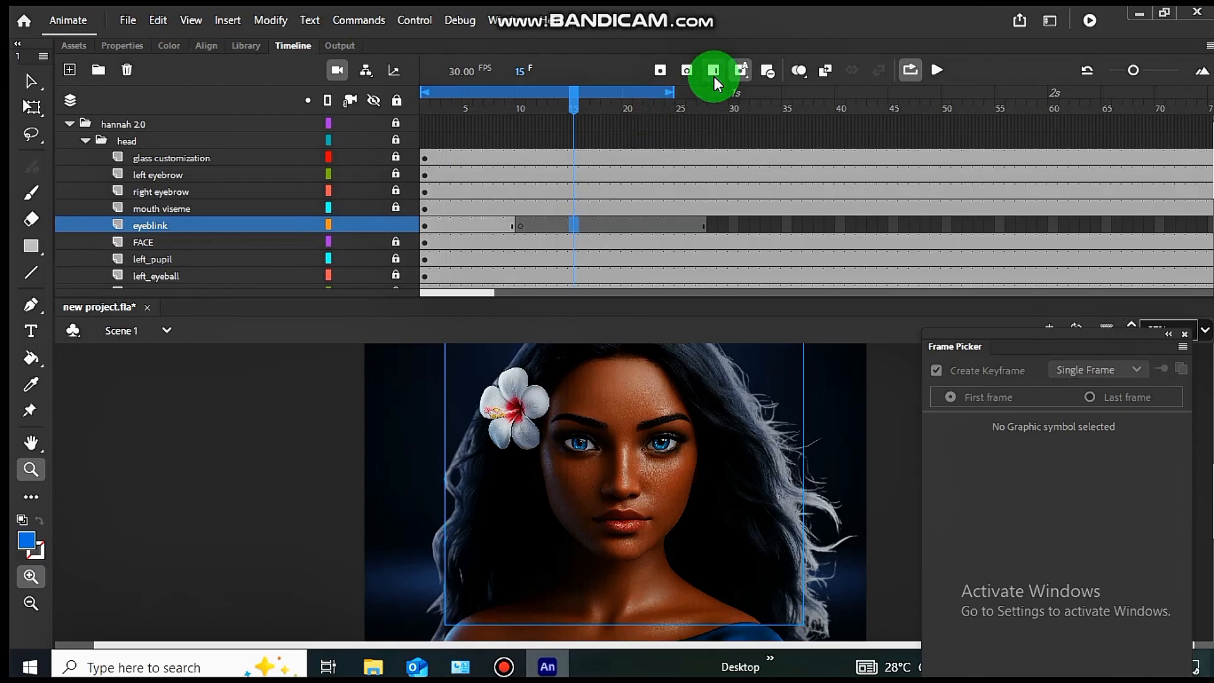
click(713, 71)
drag(678, 86, 707, 92)
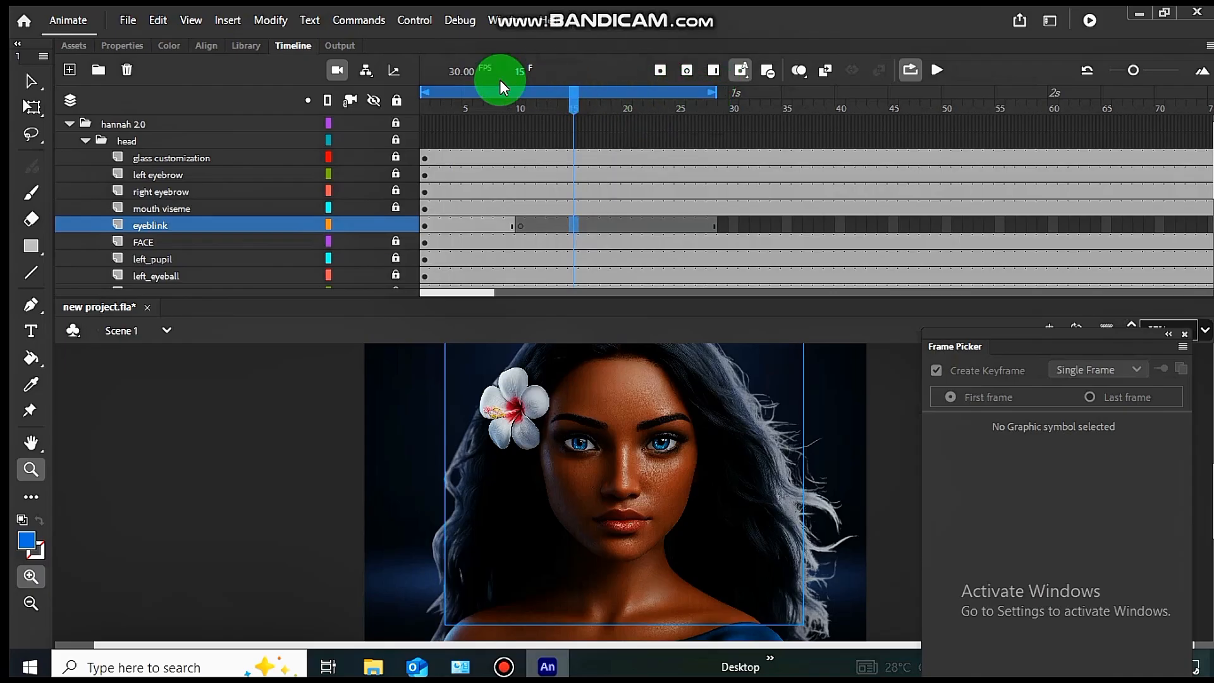
Play the loop from frame 1 to check the timing of the longer blink, and stop playback.
click(427, 103)
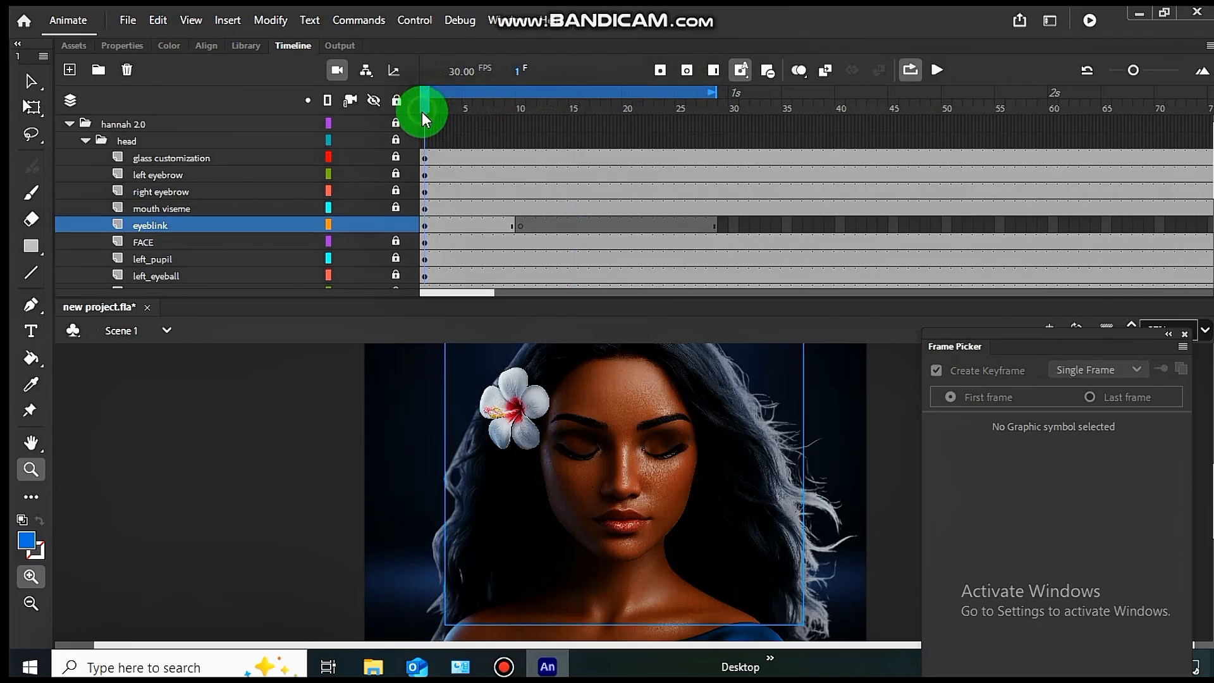
key(Return)
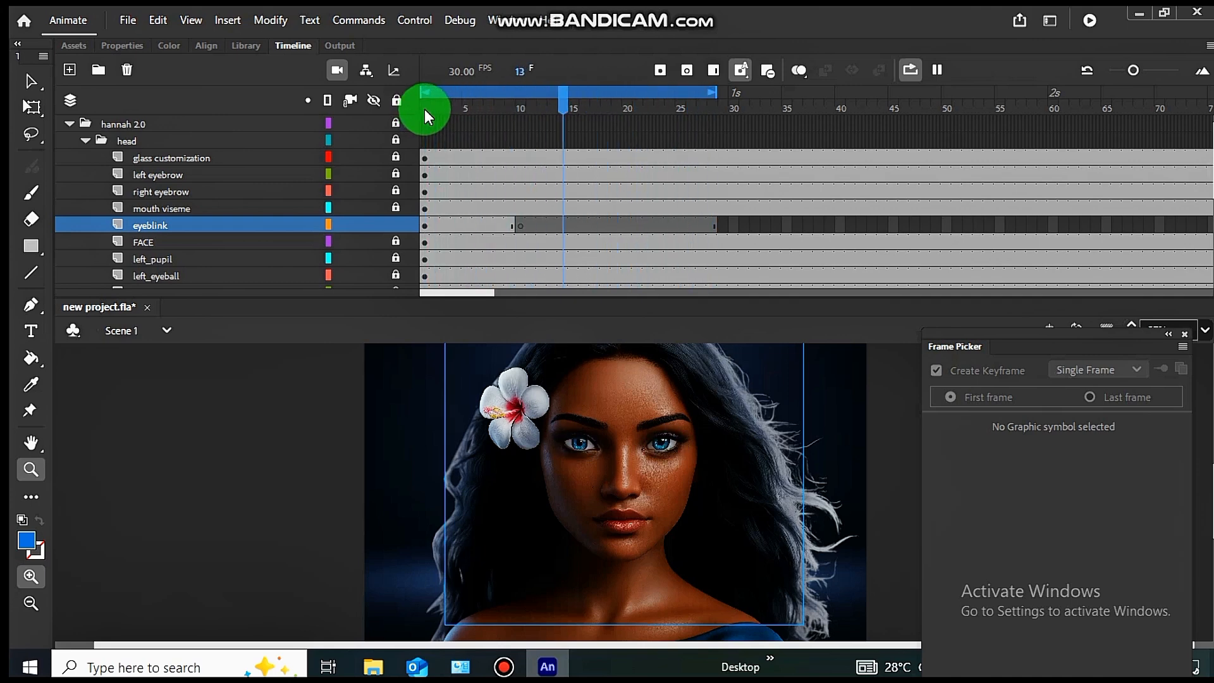
key(Return)
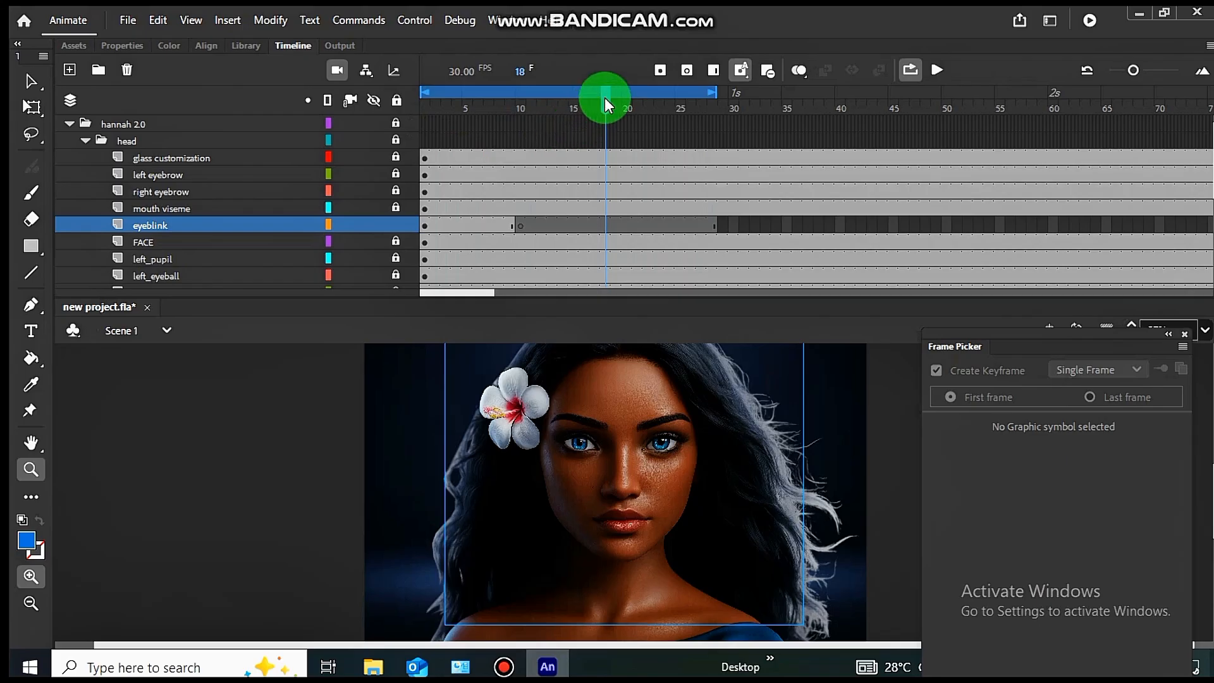
Insert two more frames at frame 27 of the eyeblink layer to lengthen the open-eye hold to frame 30.
drag(605, 98, 637, 98)
drag(727, 143, 704, 144)
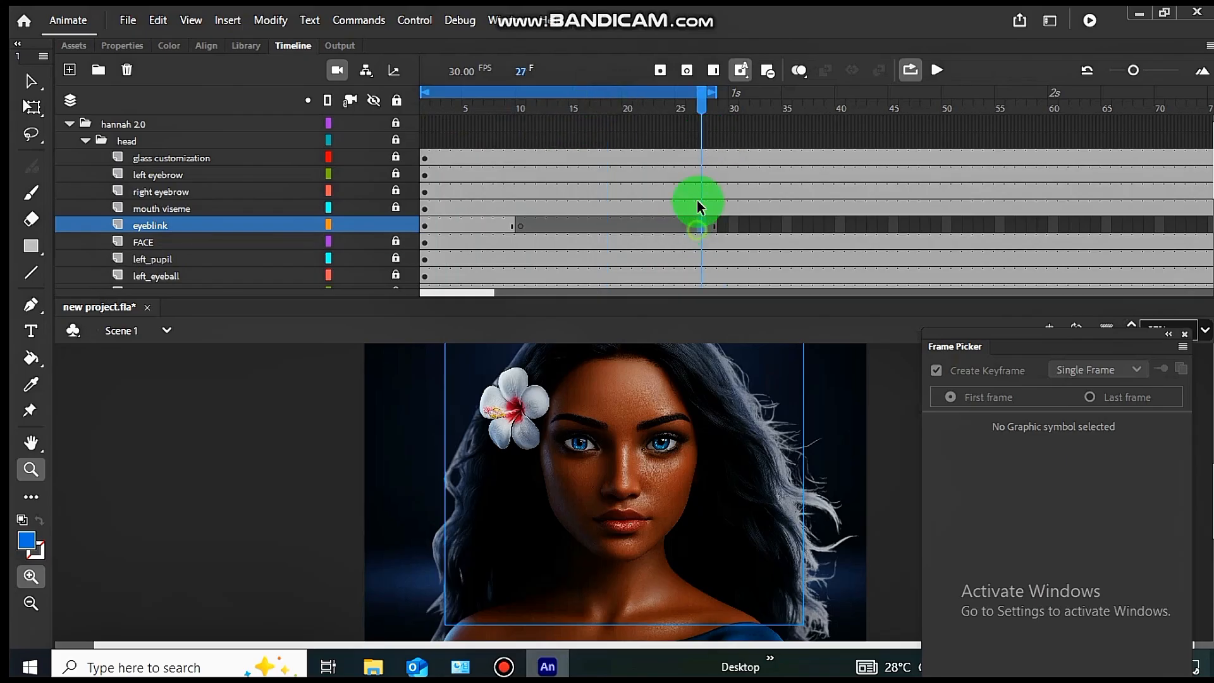
click(707, 71)
click(707, 71)
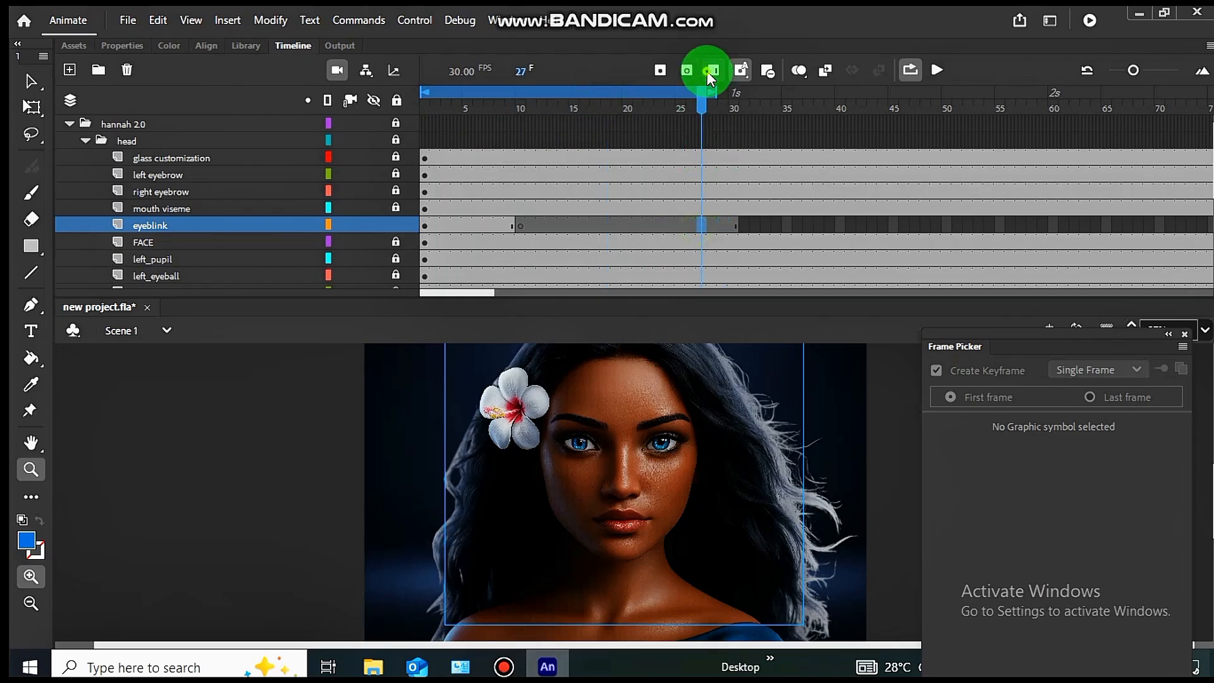
Insert three more frames at frame 27 of the eyeblink layer and extend the loop range to frame 32.
click(707, 71)
click(708, 71)
click(708, 71)
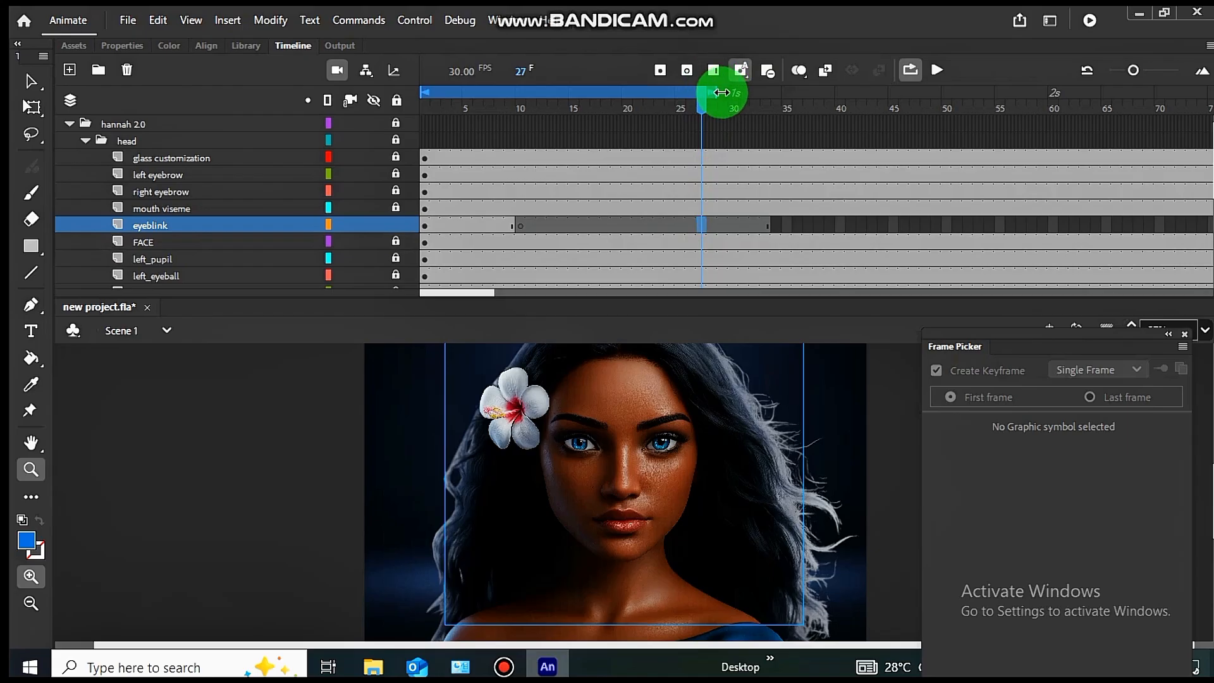
drag(719, 95, 753, 99)
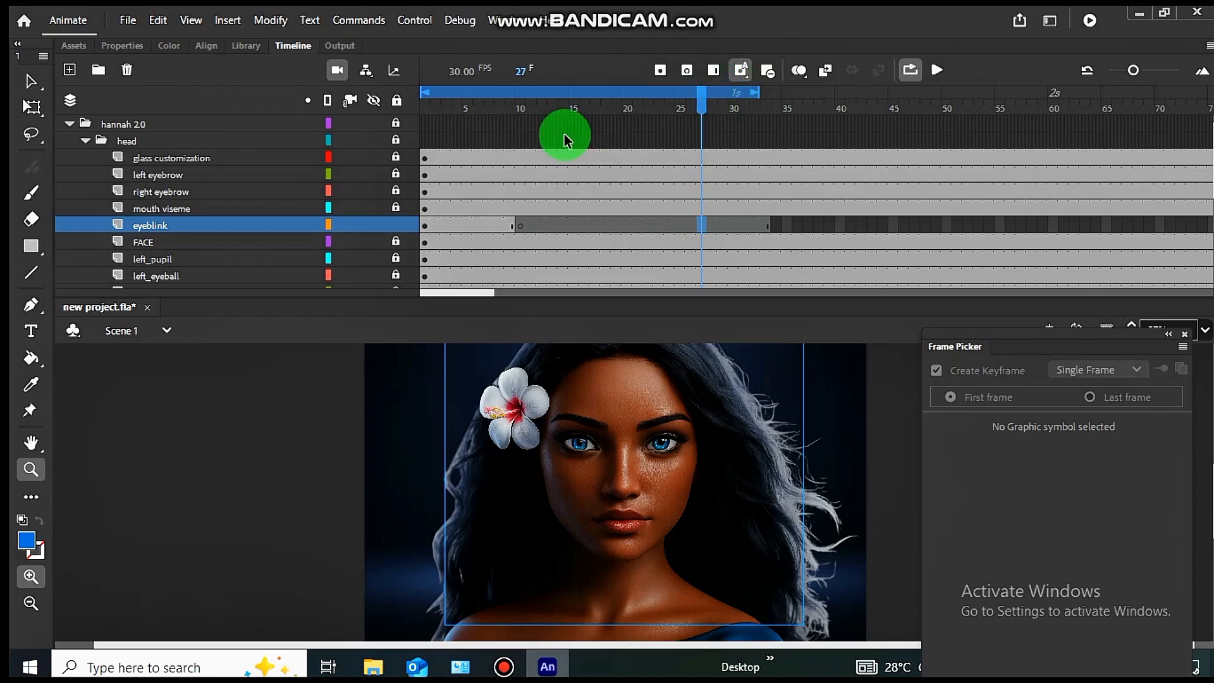
Play the loop from frame 1 to check the blink with the extended open-eye hold.
drag(431, 109, 426, 106)
key(Return)
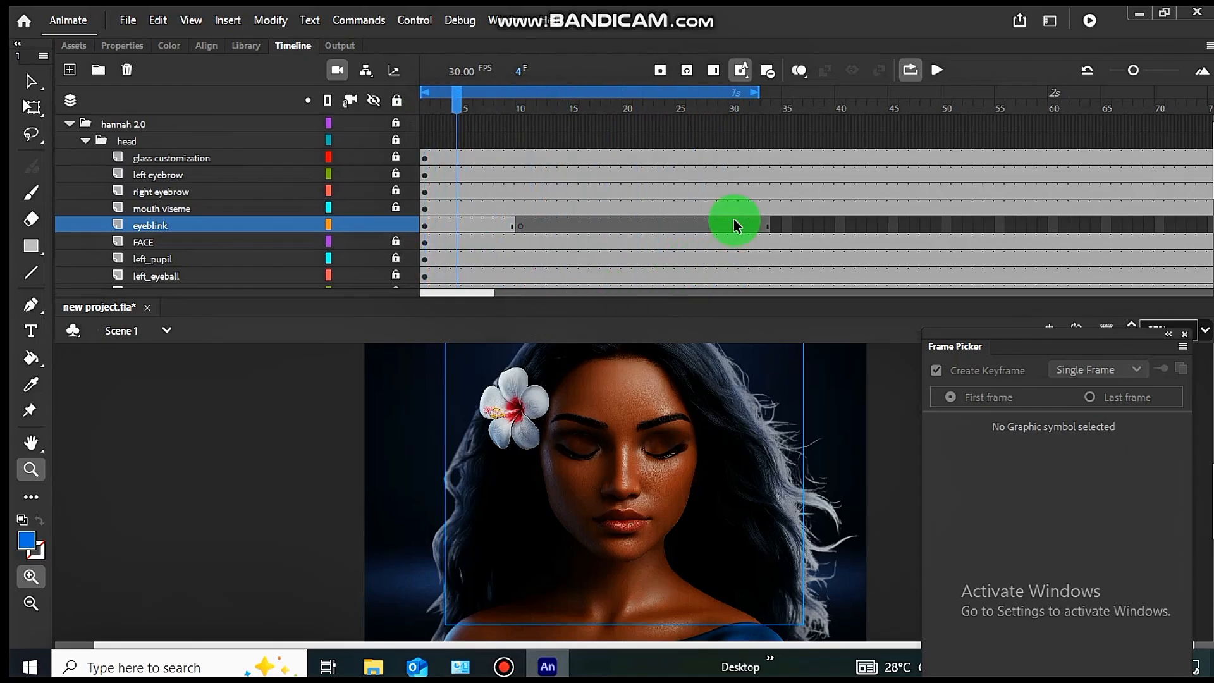
Remove three frames from the closed-eye hold of the eyeblink layer, two at frame 7 and one at frame 5, and end the loop range at frame 30.
click(485, 226)
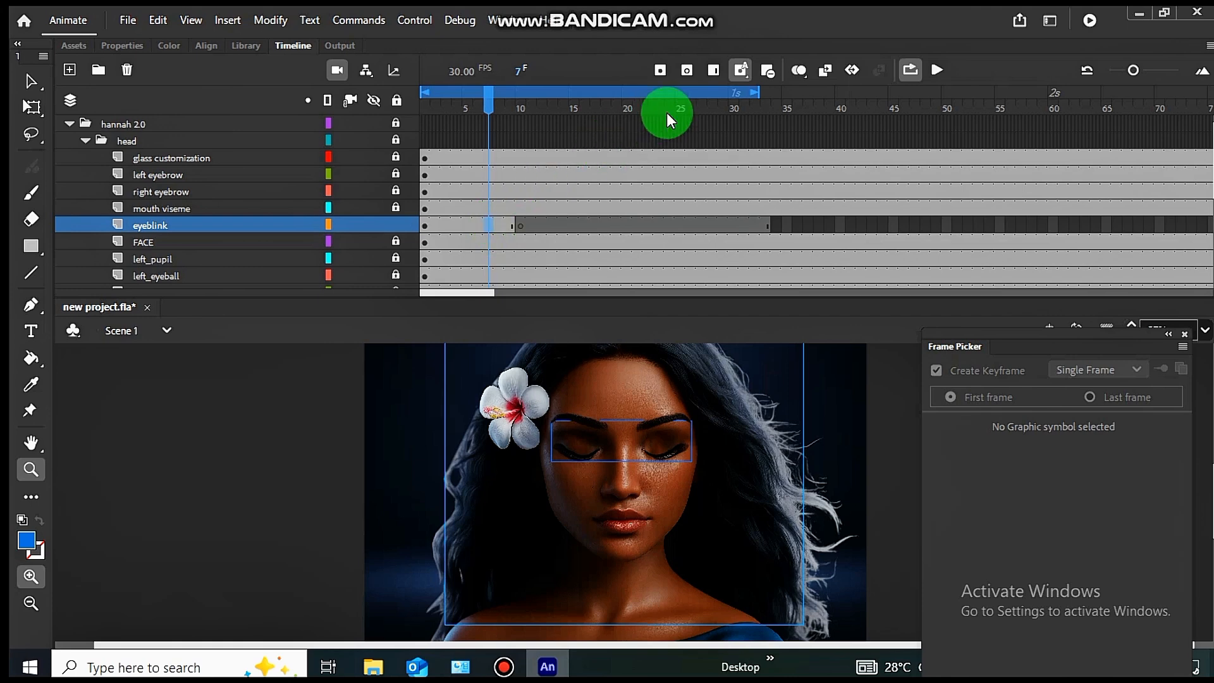
click(767, 73)
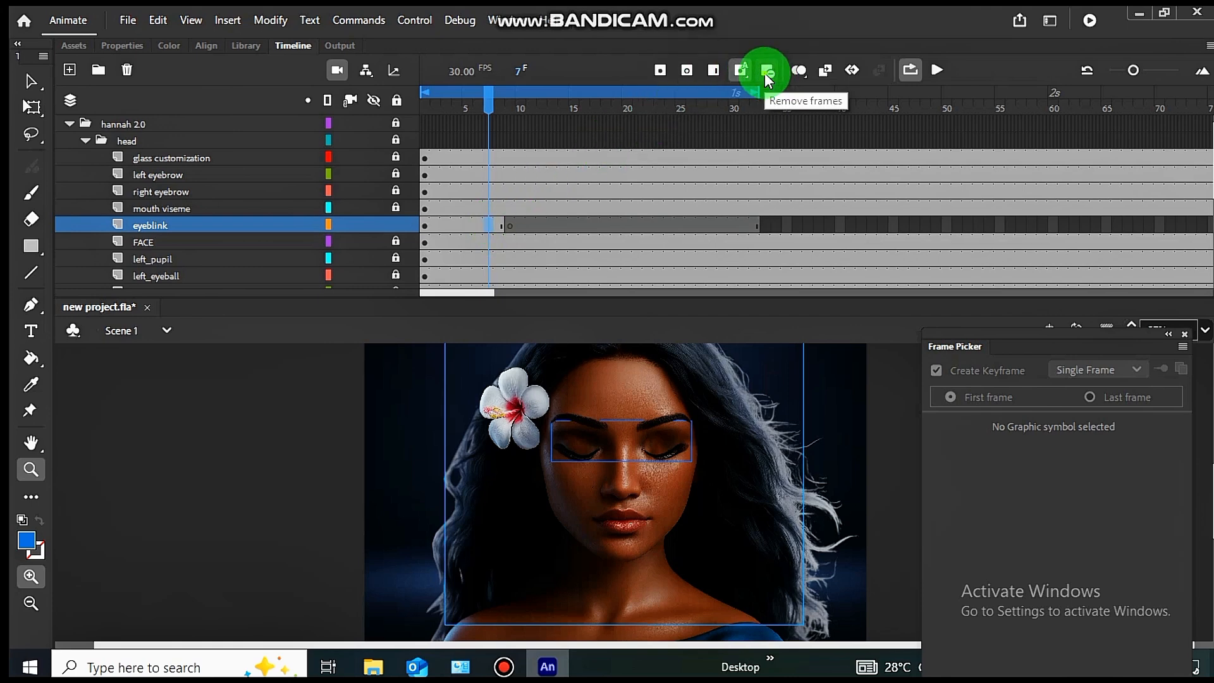
click(766, 73)
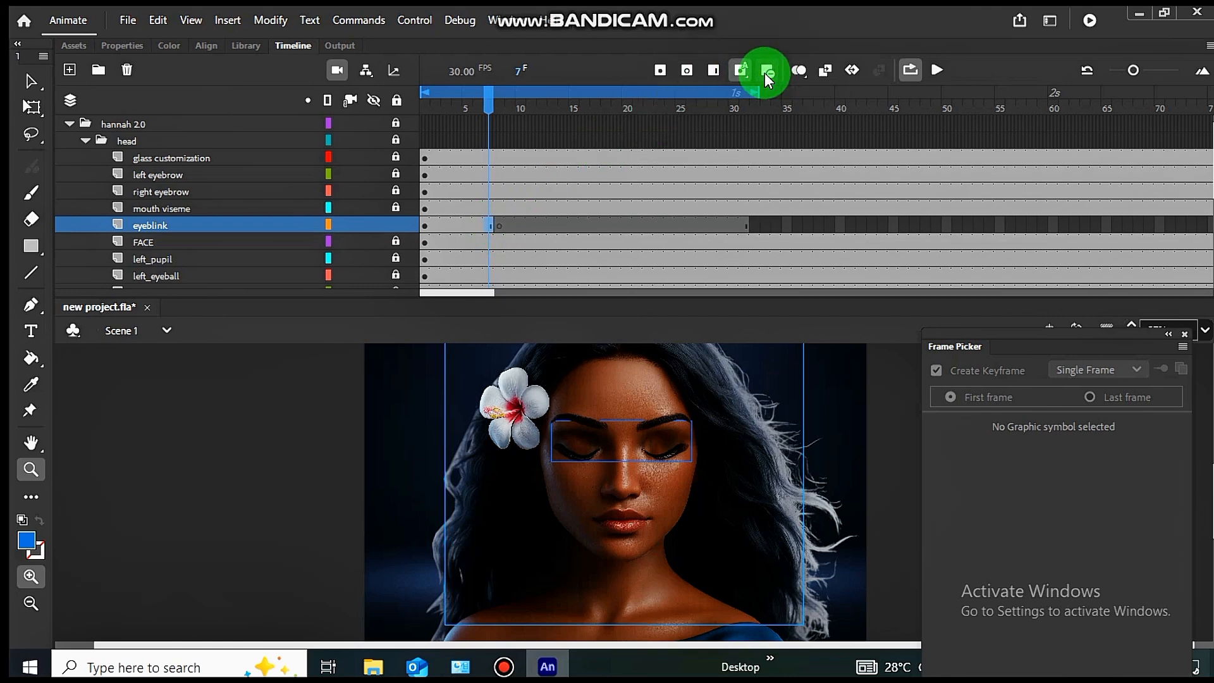
click(468, 111)
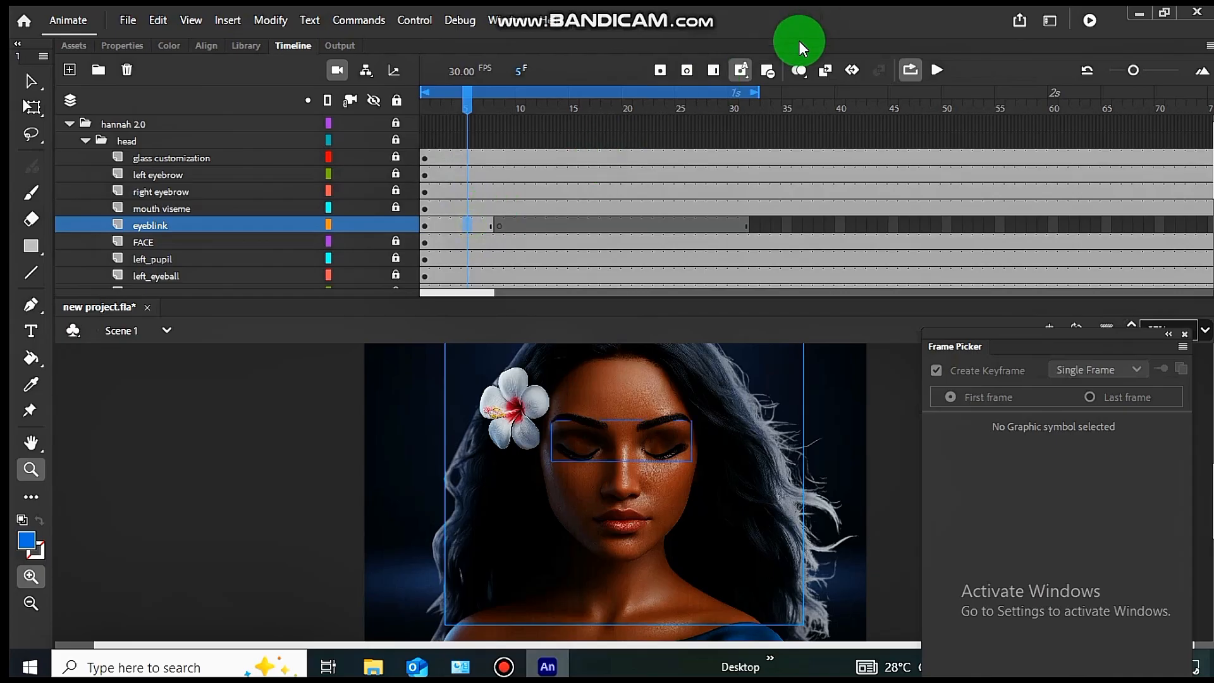
click(766, 73)
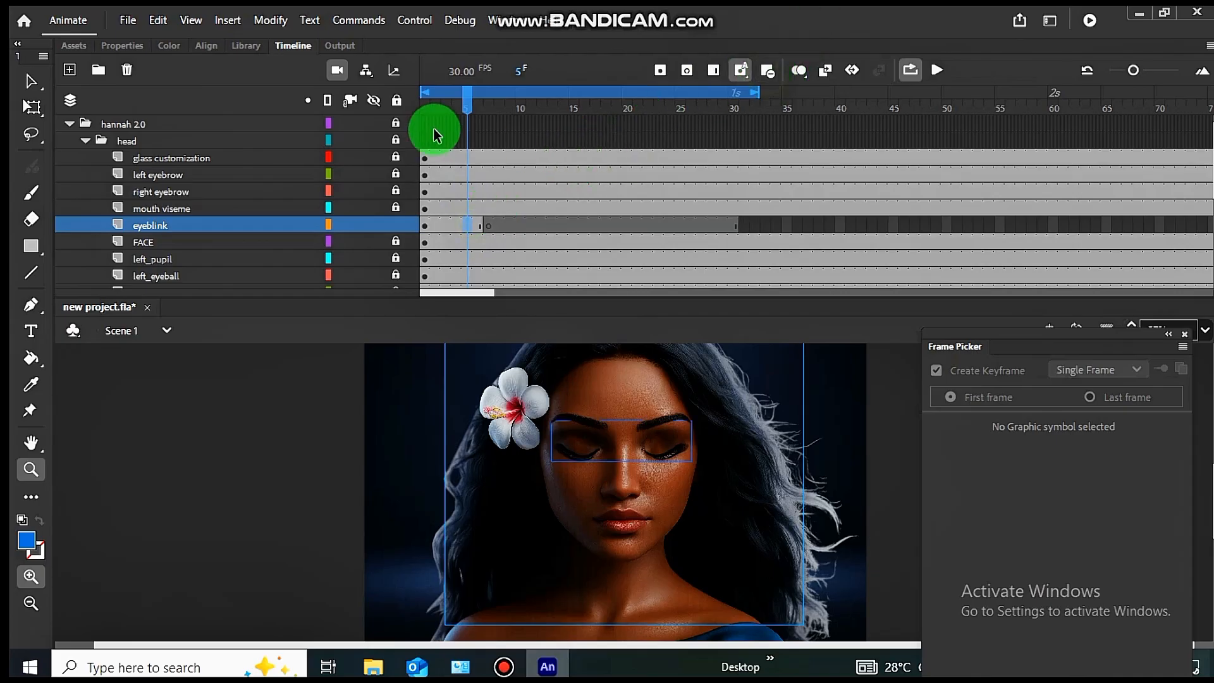
mouse_move(757, 94)
mouse_down()
mouse_move(727, 100)
mouse_move(737, 100)
mouse_up()
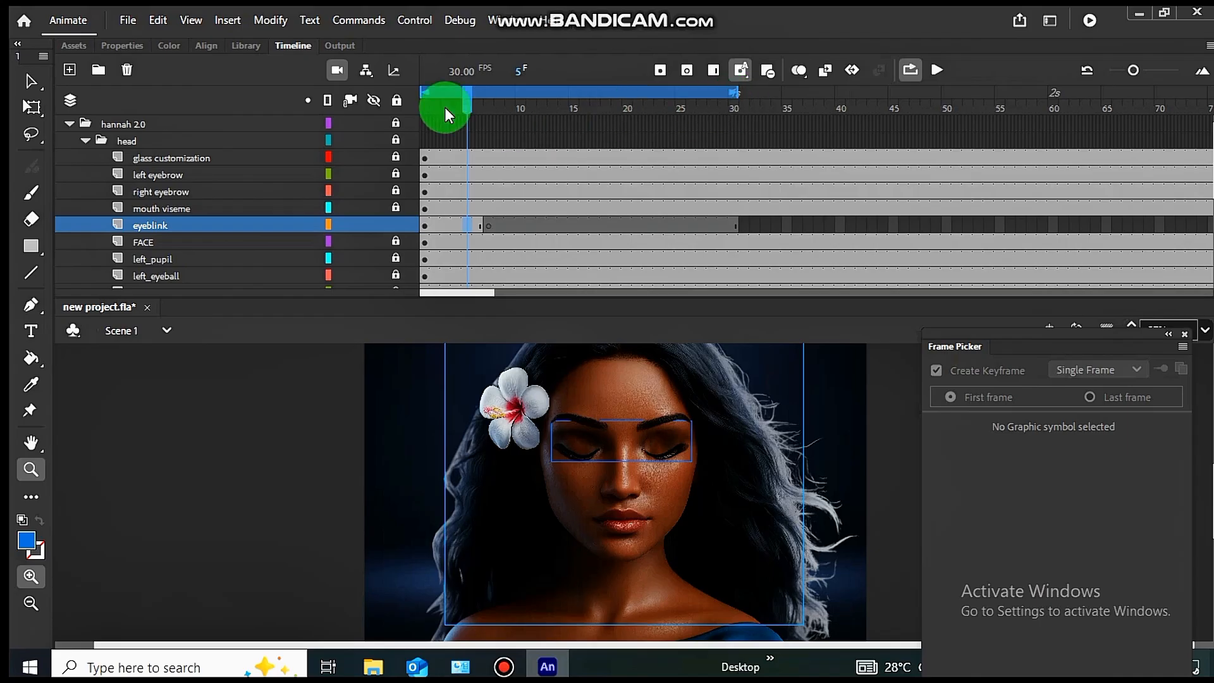
Play the loop from frame 1 to check the shortened closed-eye hold, and stop playback.
click(424, 109)
key(Return)
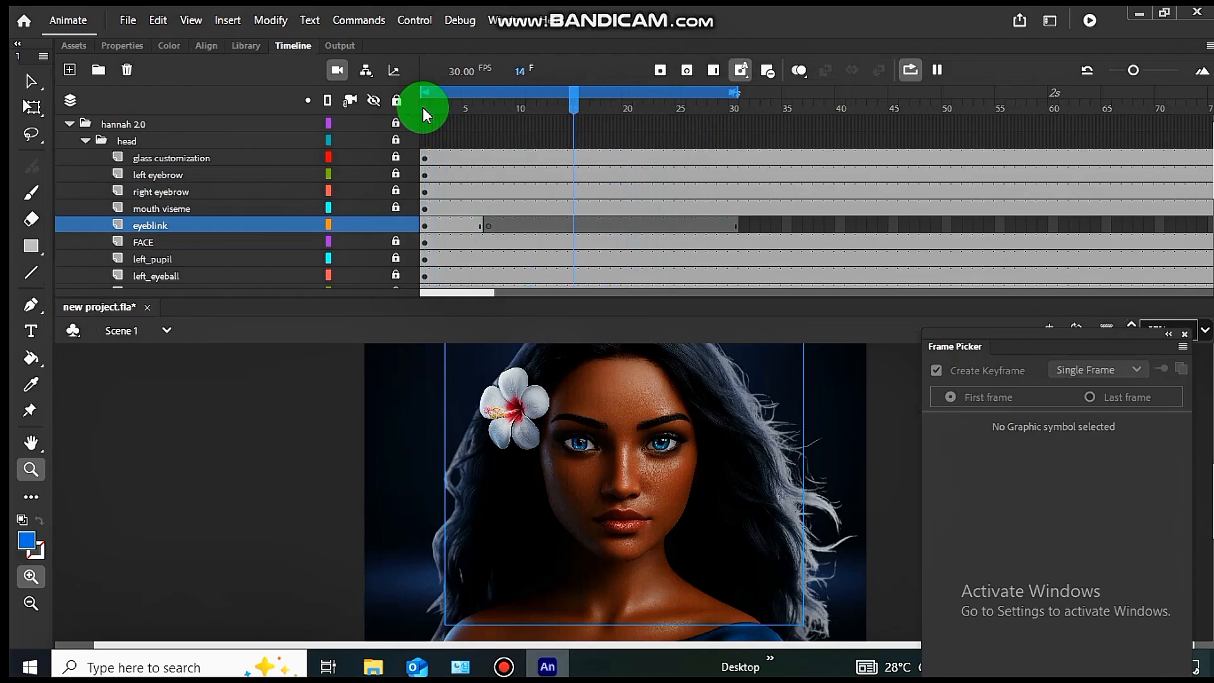
key(Return)
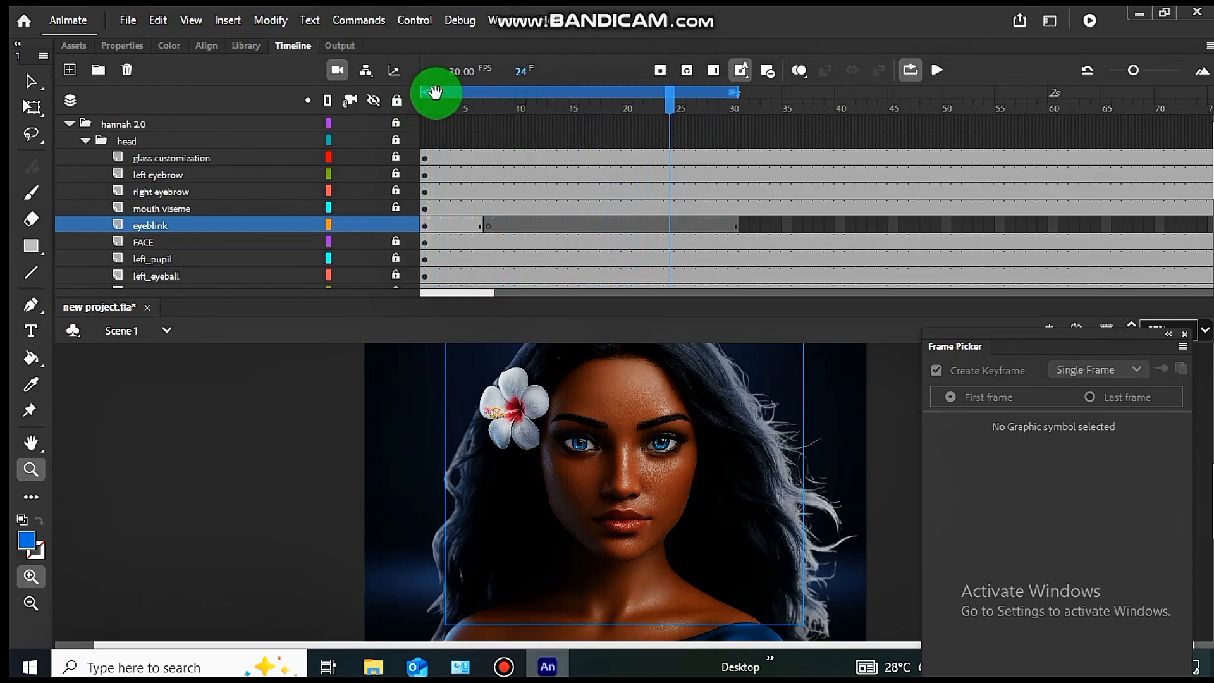
Insert five frames at frame 25 of the eyeblink layer and extend the loop range to frame 35.
click(680, 226)
click(714, 71)
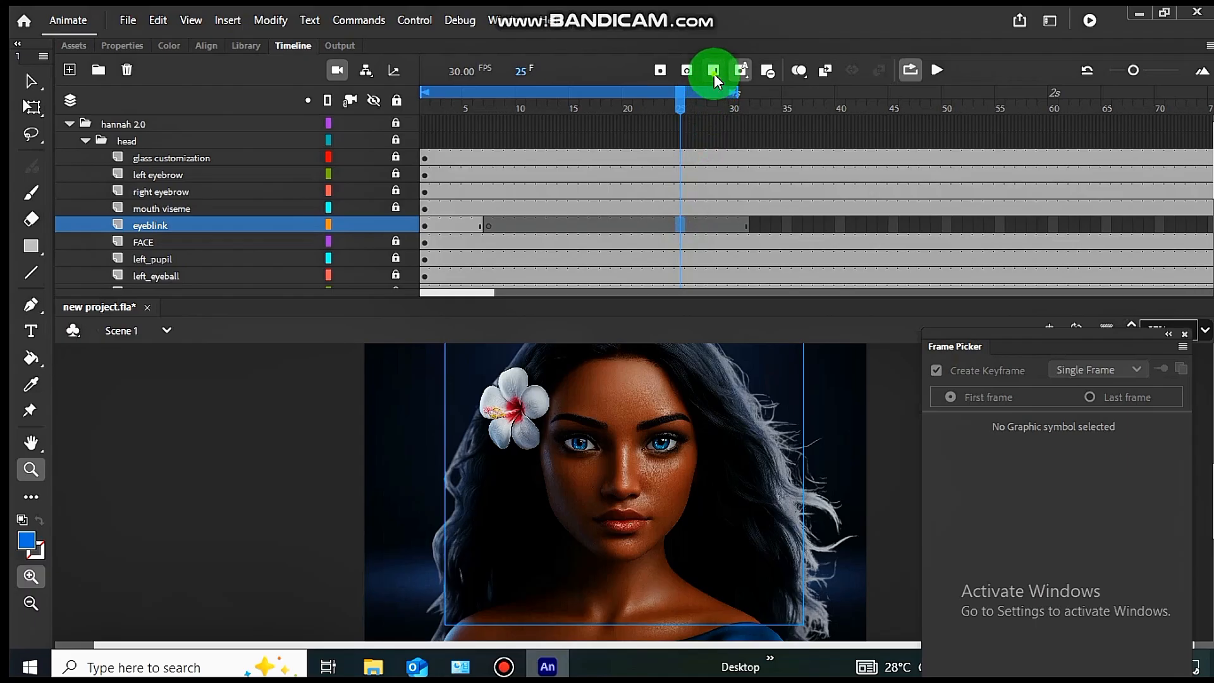
click(714, 71)
click(714, 71)
click(714, 72)
click(715, 71)
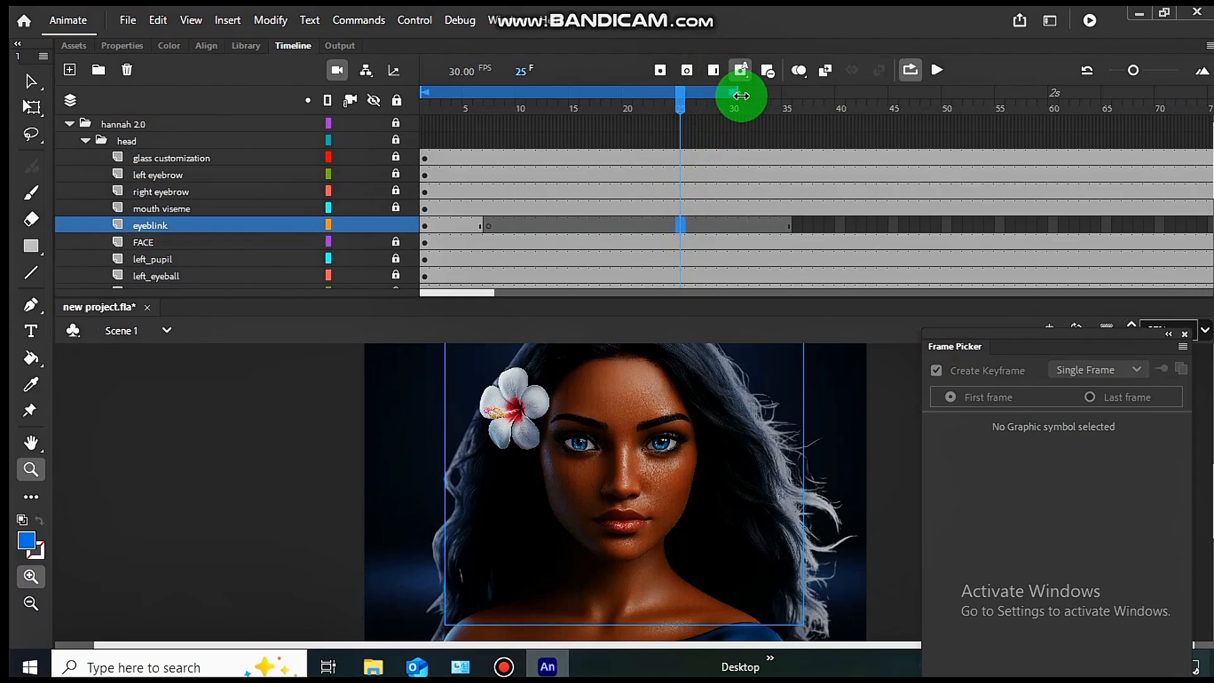
drag(736, 94, 784, 93)
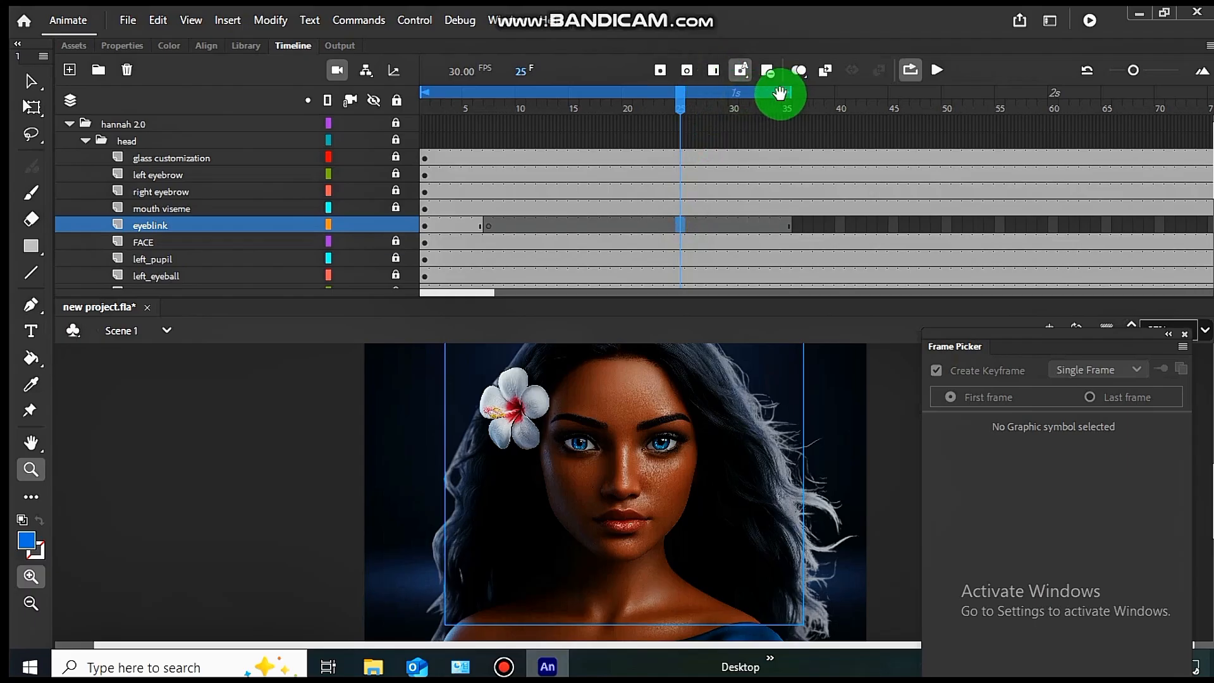
Play the 35-frame loop to check the blink rhythm, and stop playback.
key(Return)
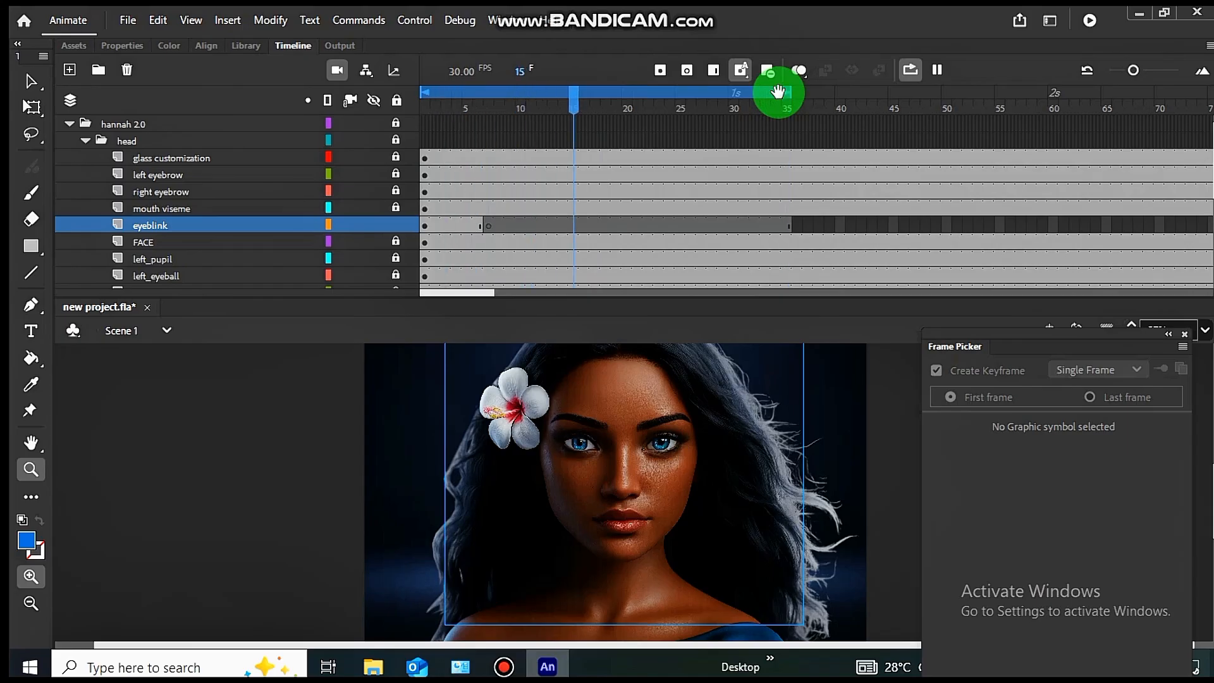
click(483, 209)
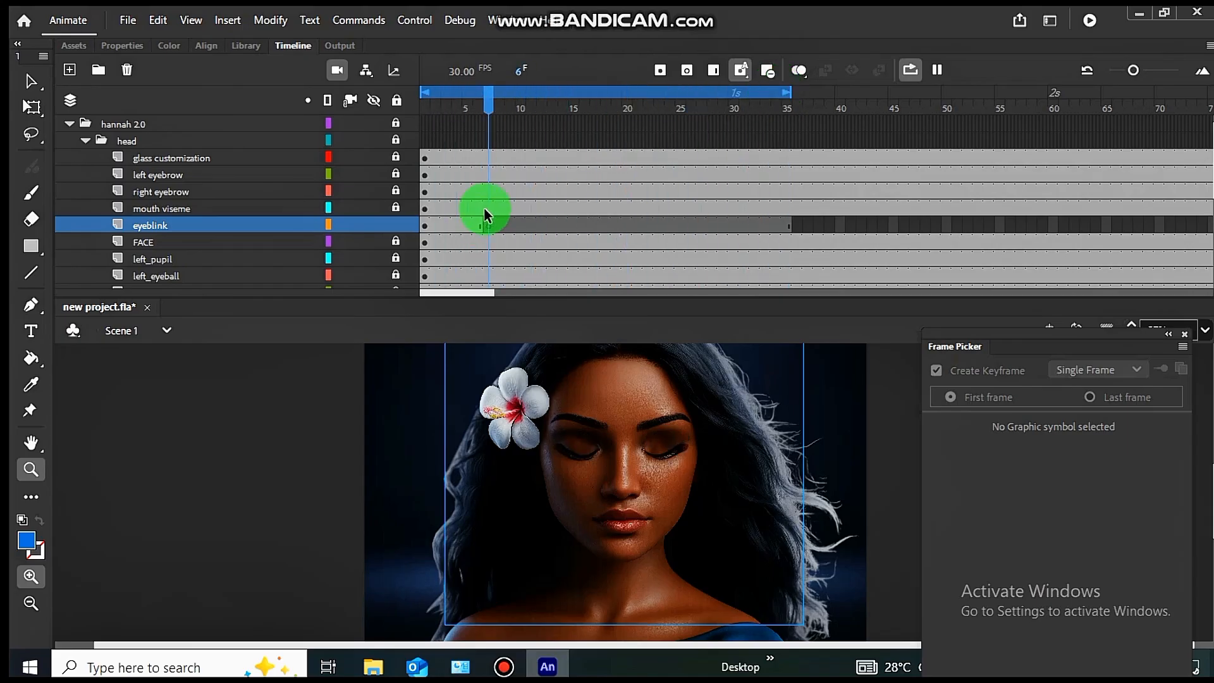
key(Return)
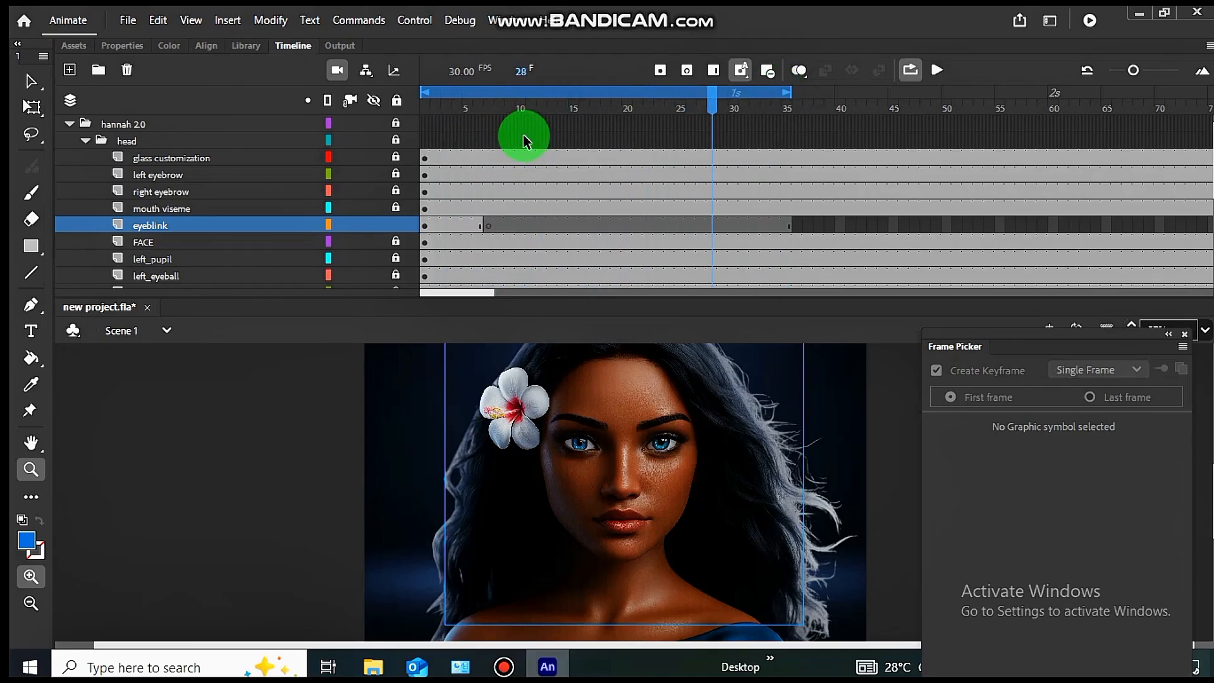
Turn off looped playback and return the playhead to frame 1.
click(548, 98)
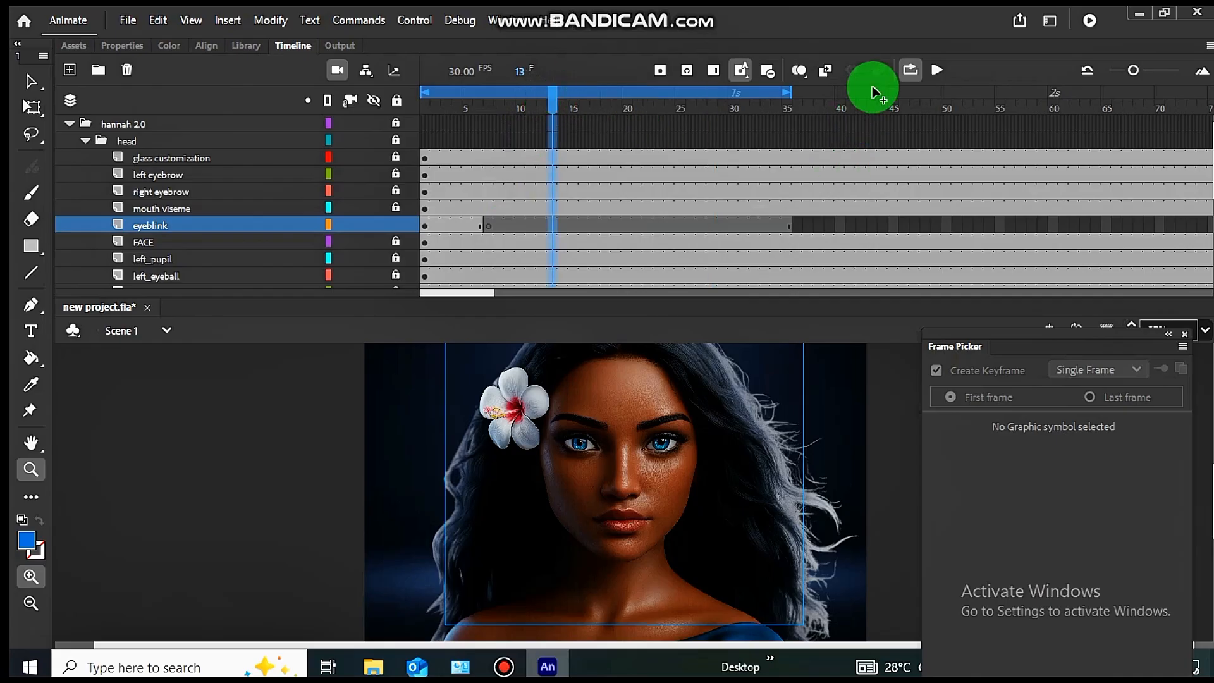
click(905, 67)
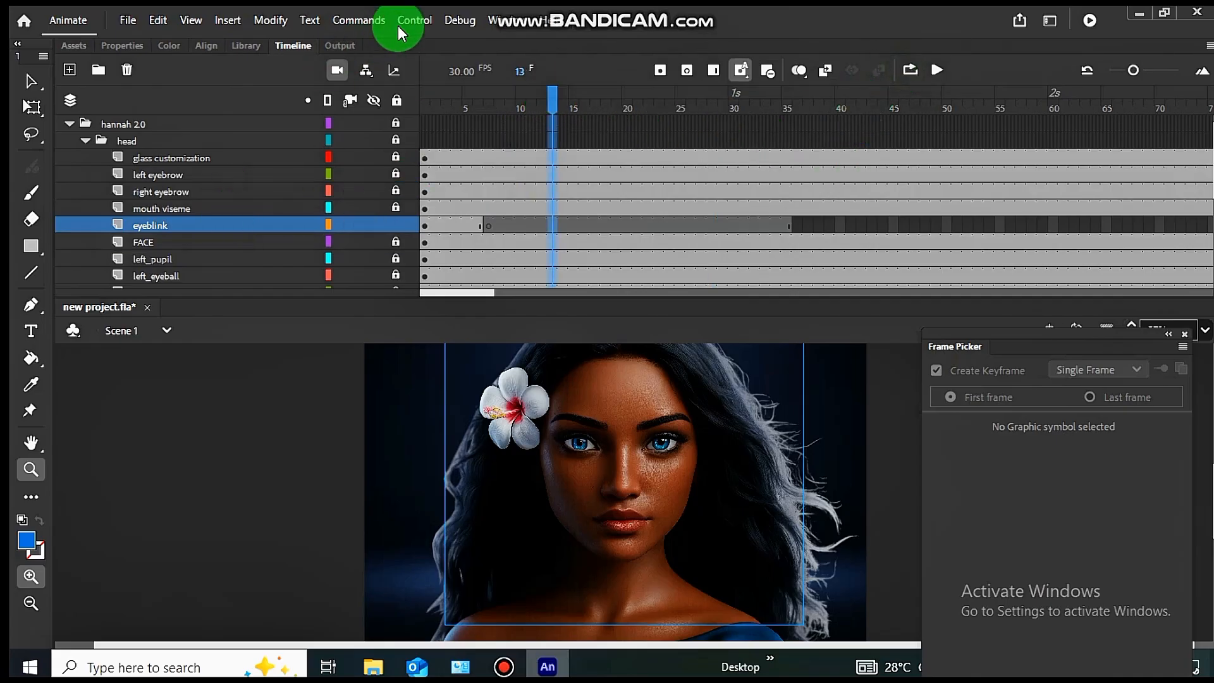
click(425, 98)
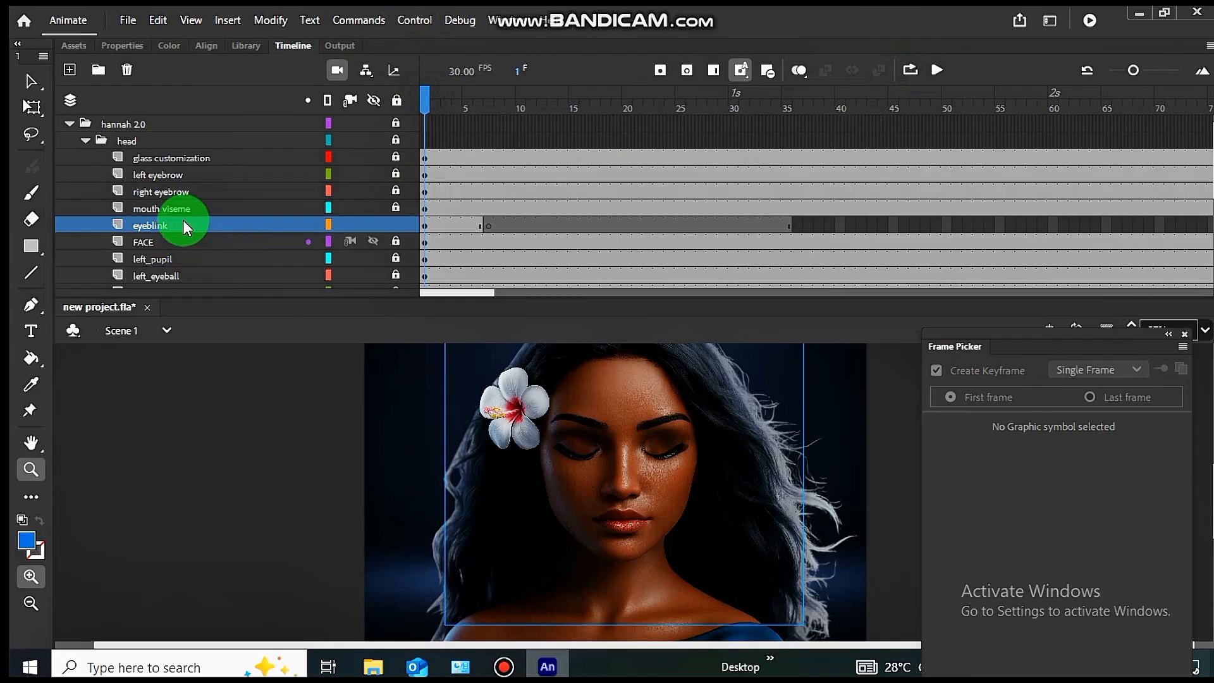
Convert the eyeblink layer to a graphic symbol named blink.
right_click(183, 222)
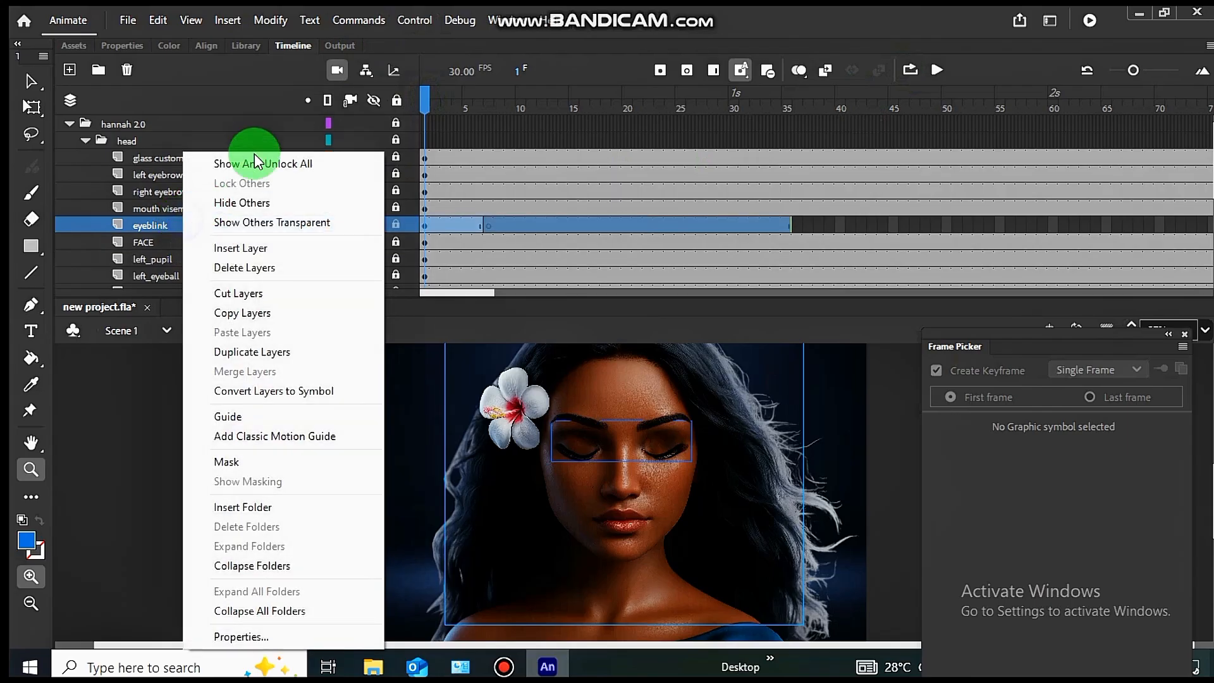
click(263, 390)
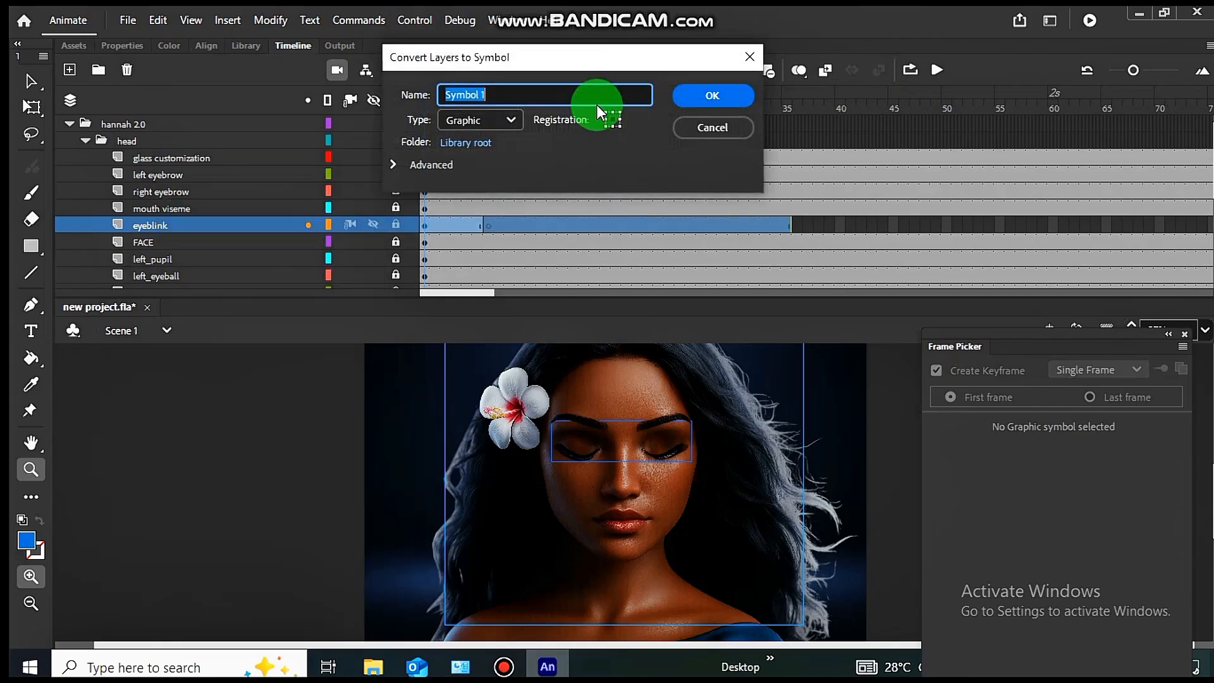
text(blink)
key(Return)
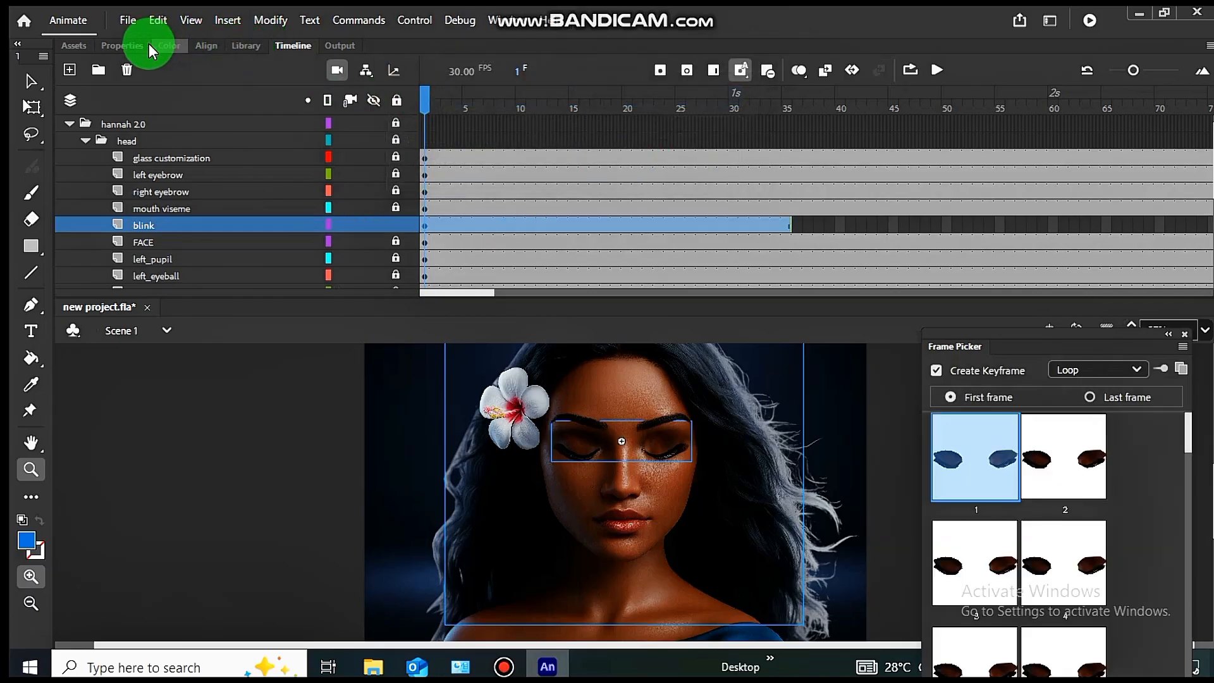
Inspect the looping options in the blink instance's object properties and return to the timeline.
click(124, 45)
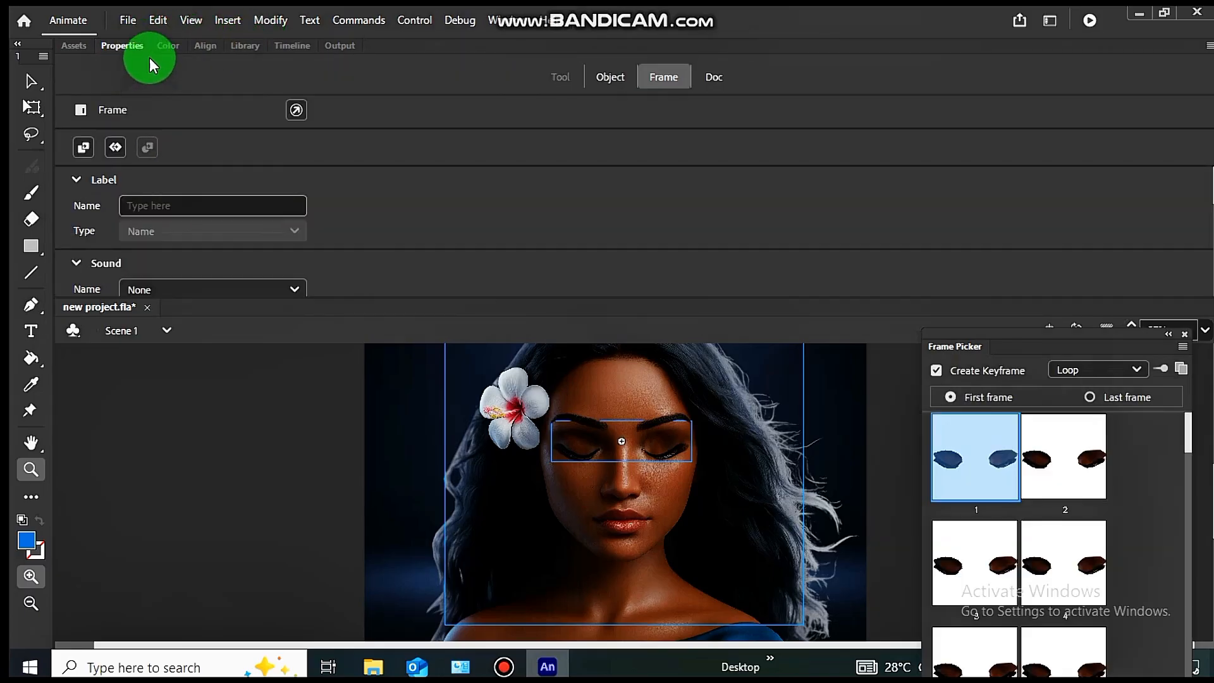
click(622, 81)
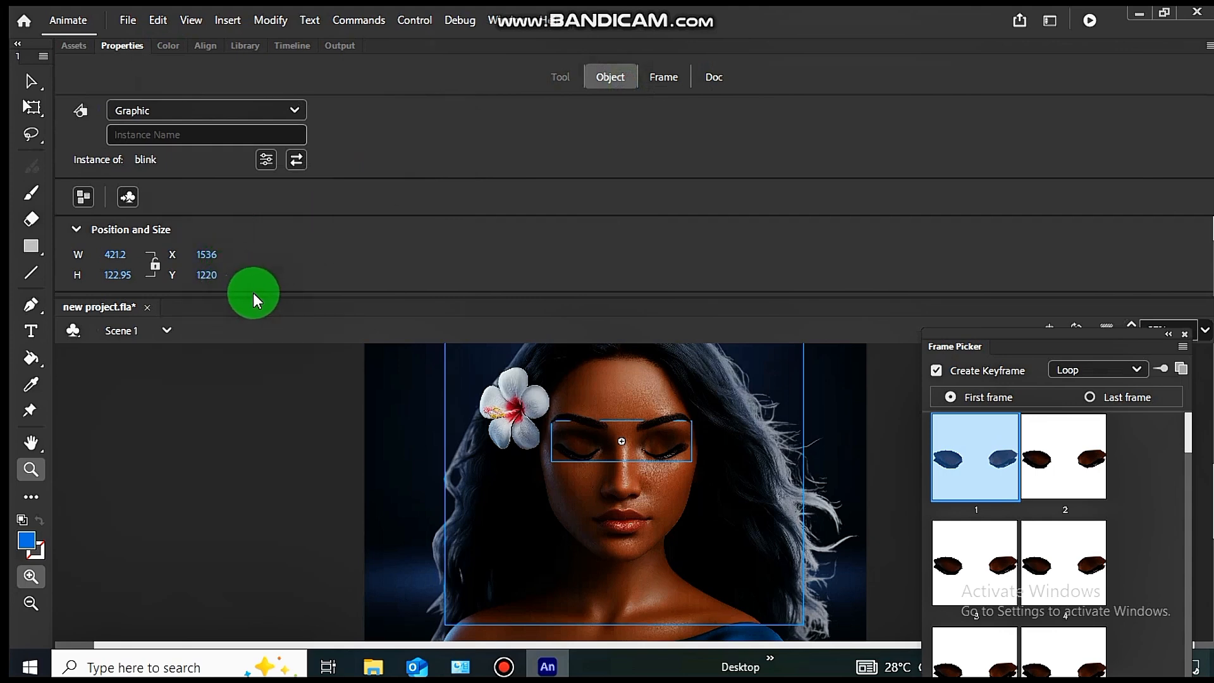
drag(253, 293, 263, 402)
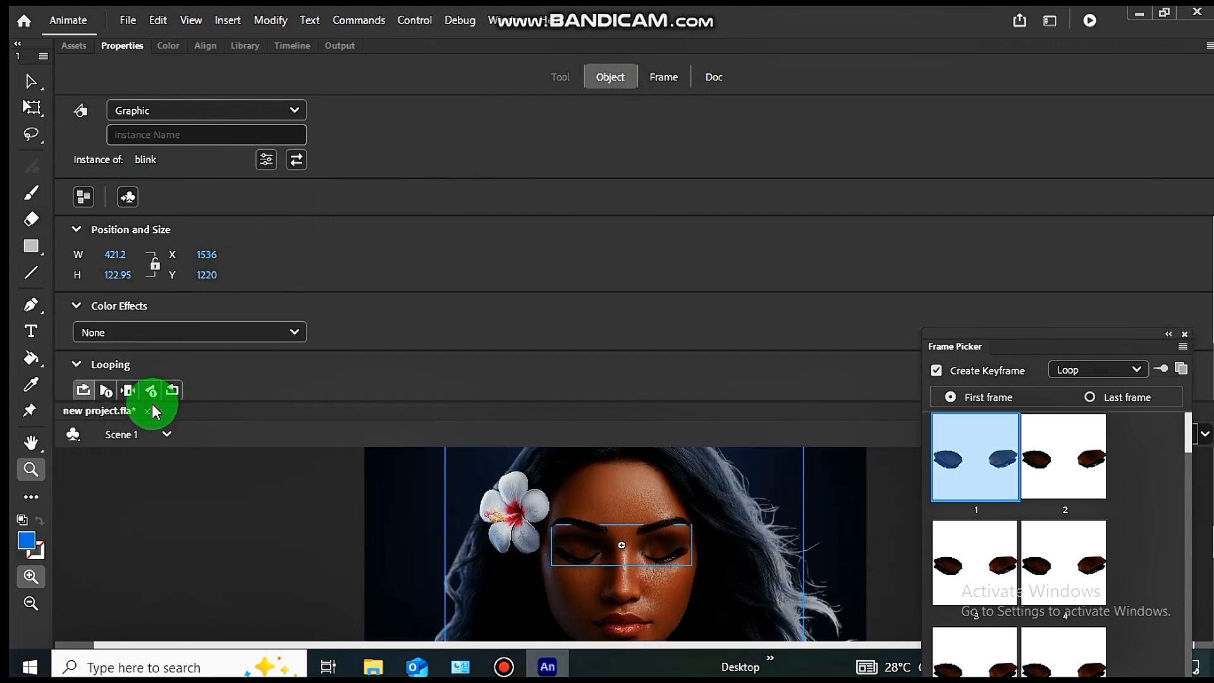
click(284, 41)
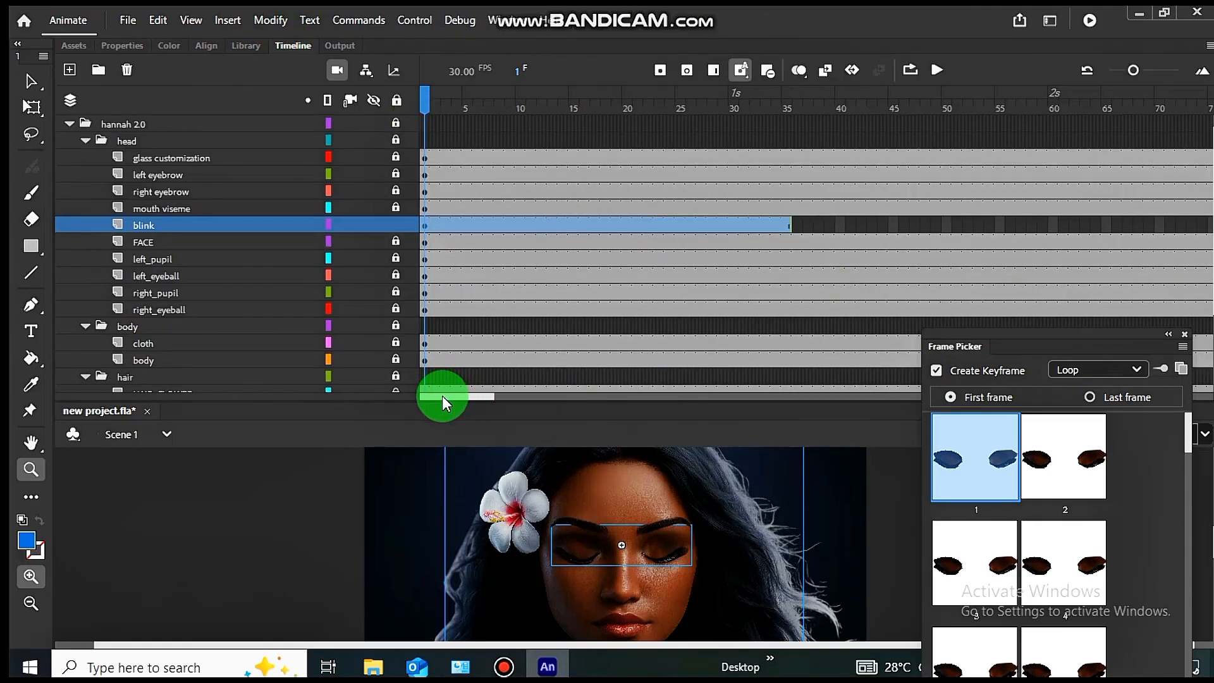
Extend the blink layer to frame 213, level with the end of the other character layers.
drag(442, 395, 632, 385)
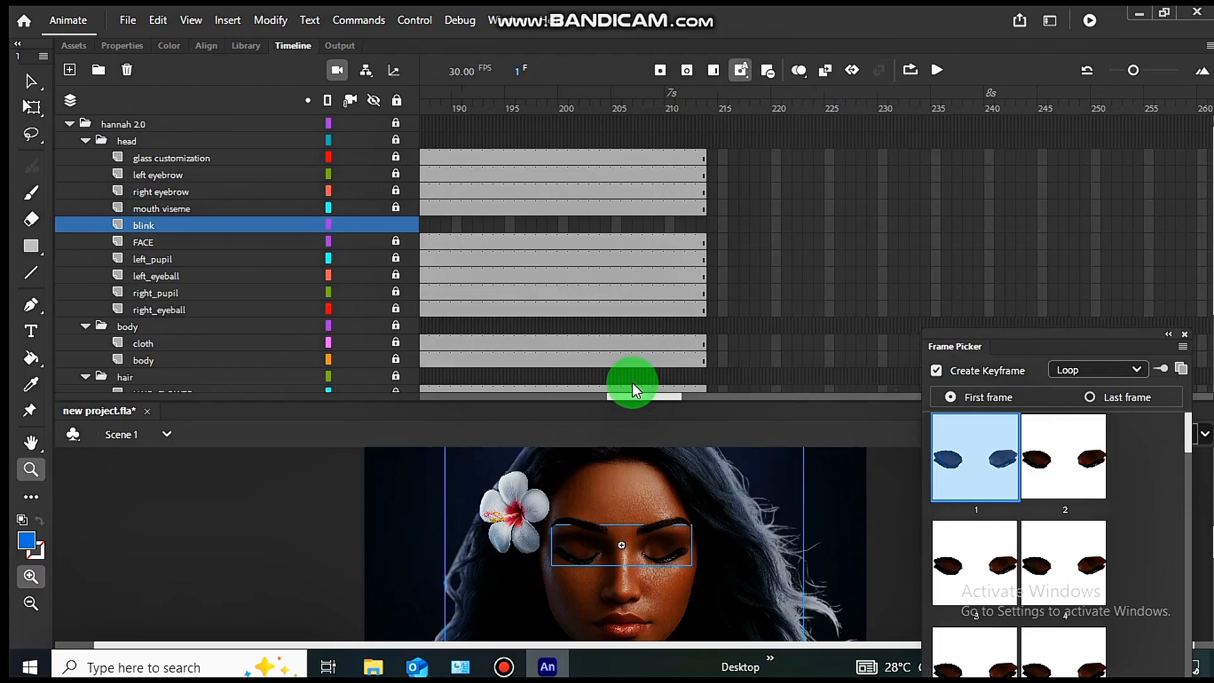
click(717, 227)
click(713, 74)
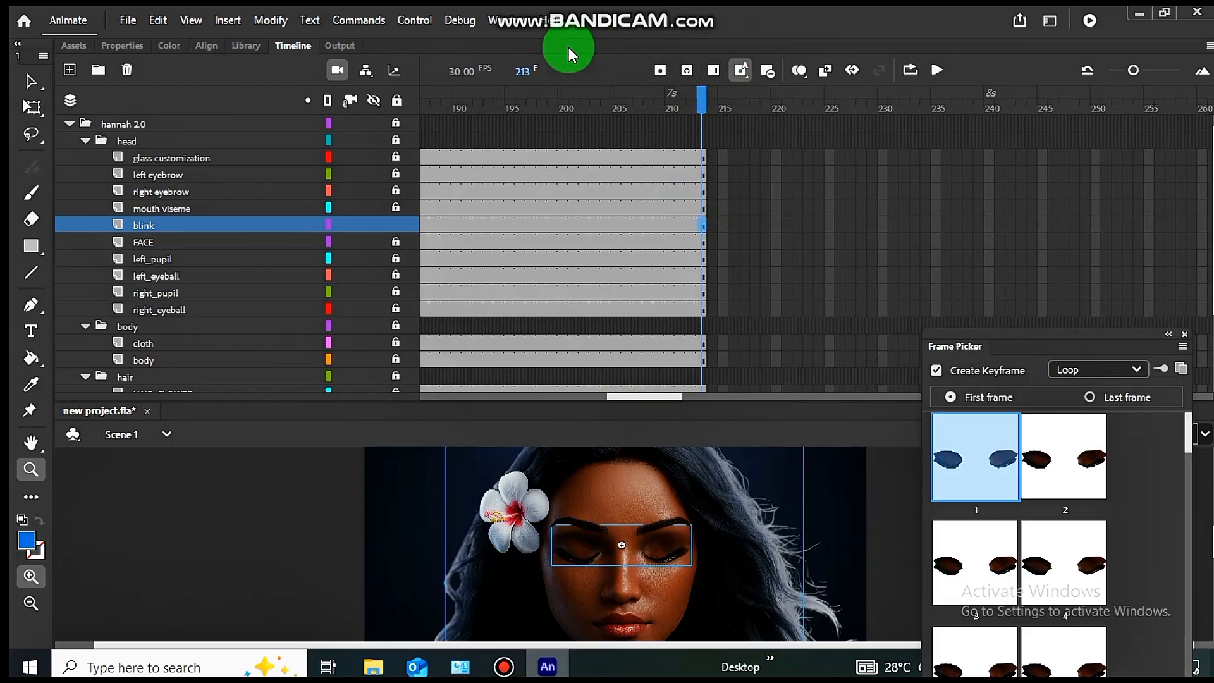
Play the animation from frame 1 to the end to check the repeating blink, enlarging the stage area during the preview.
click(524, 71)
text(1)
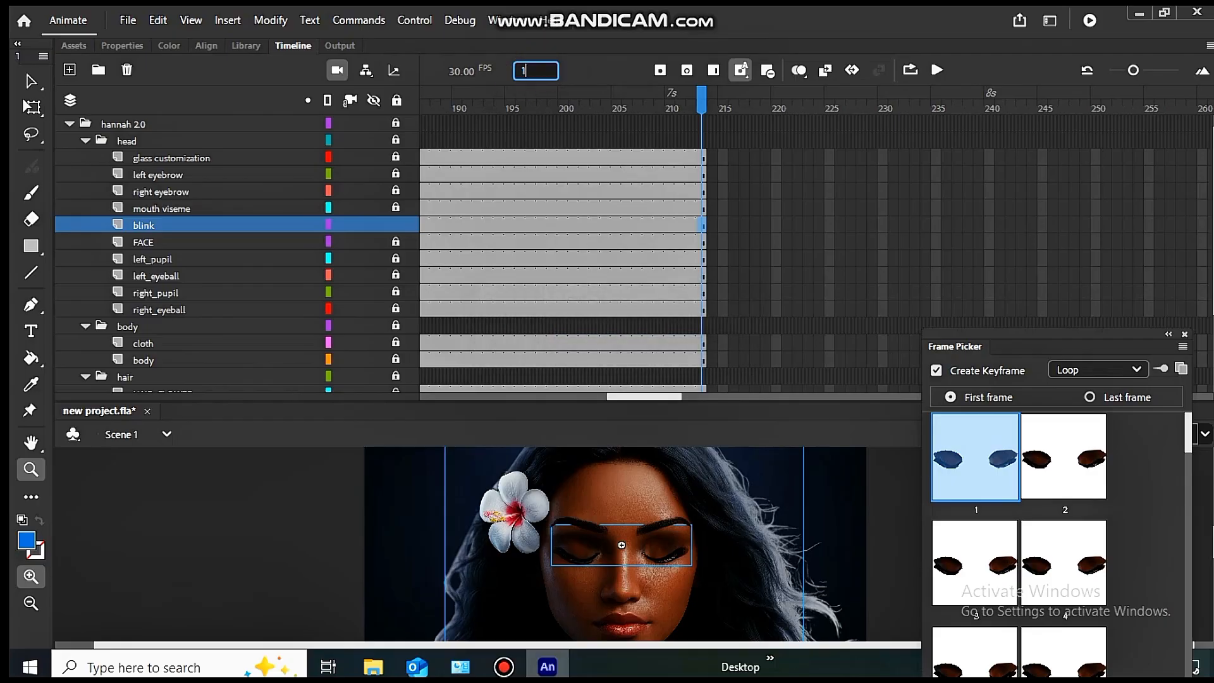
key(Return)
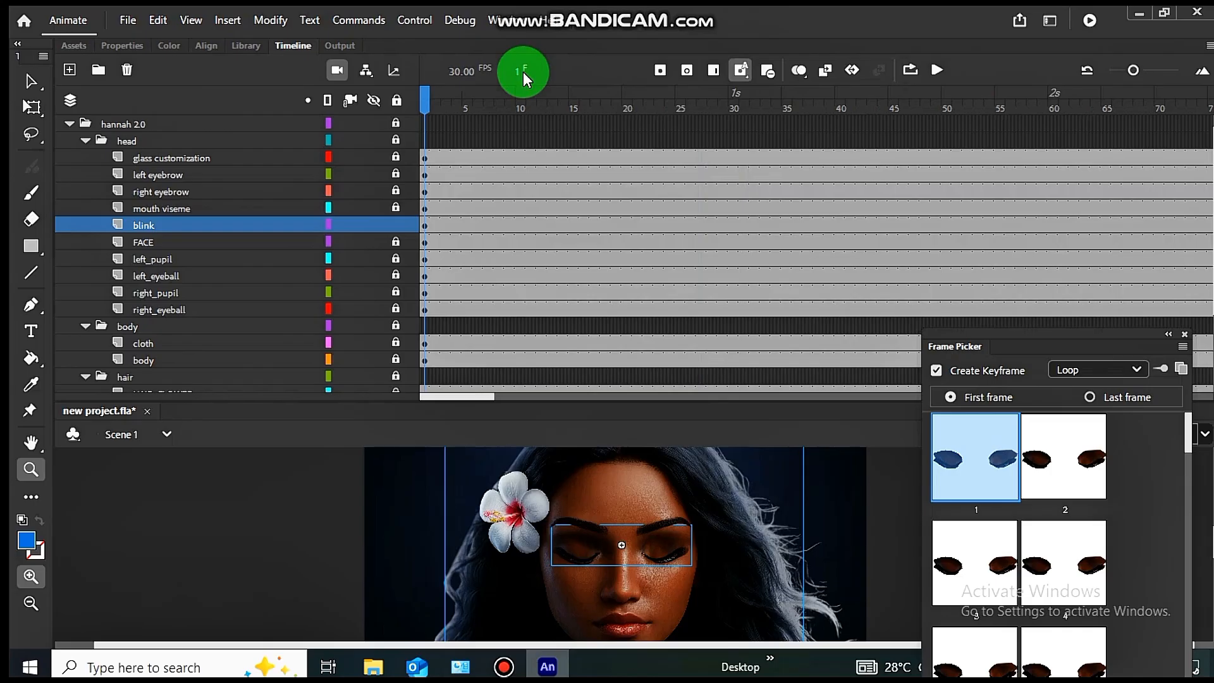
key(Return)
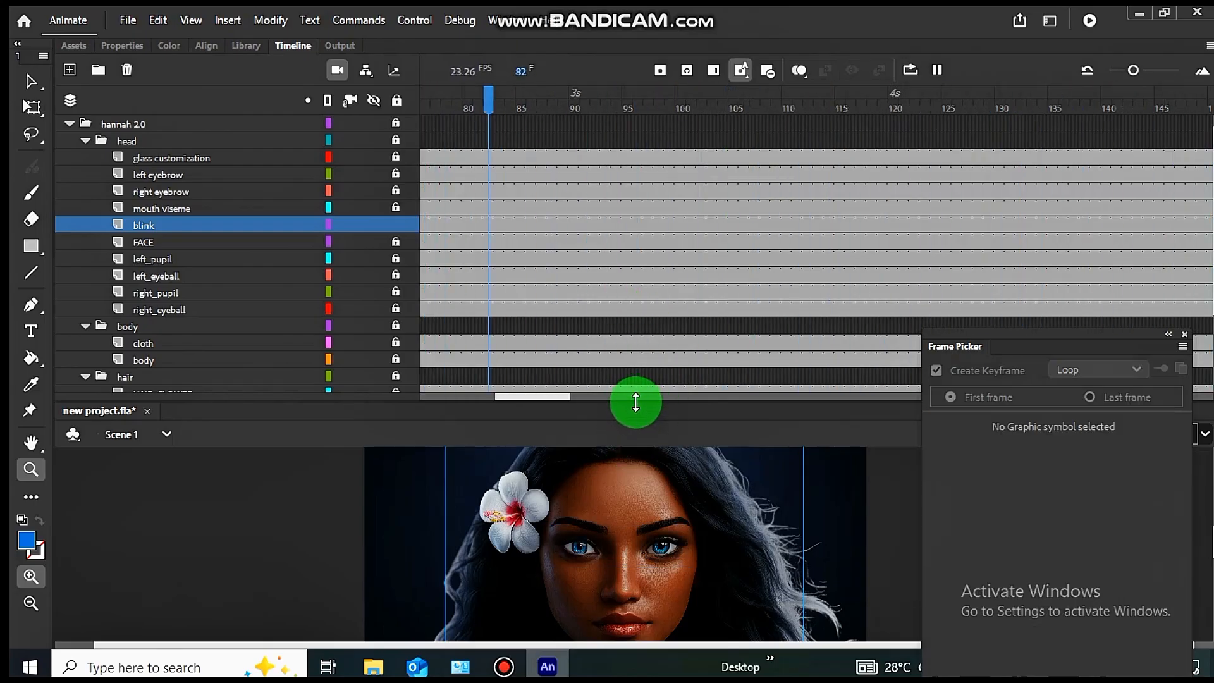
drag(635, 402, 677, 201)
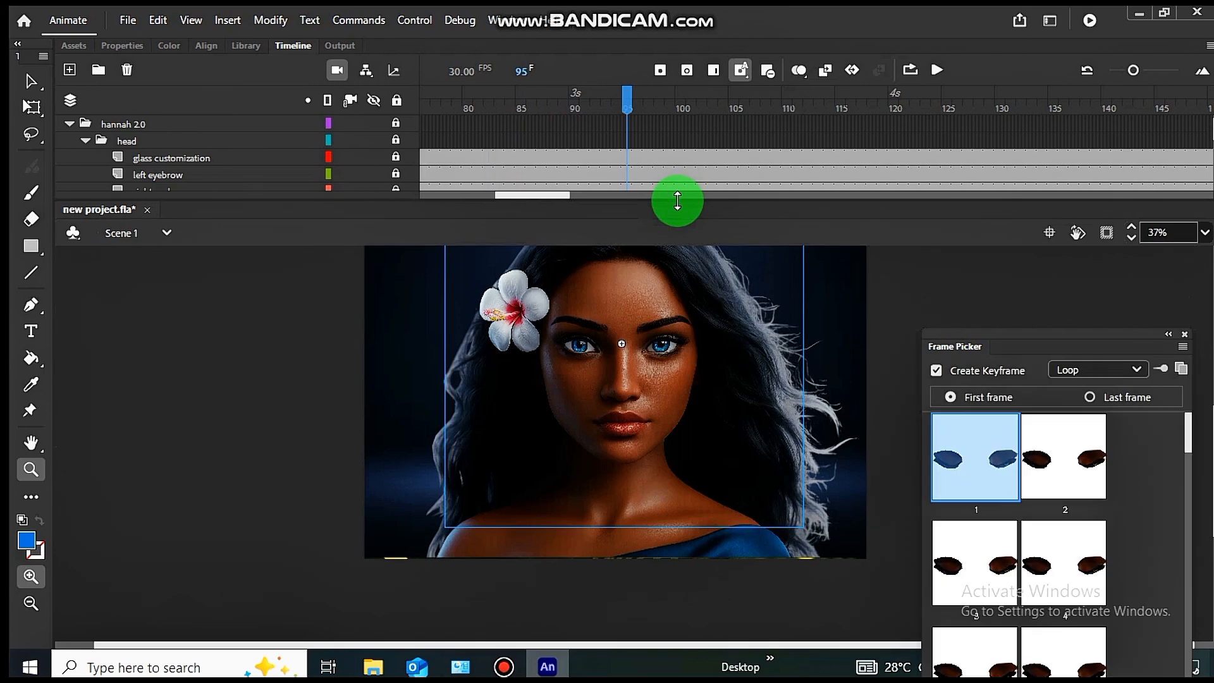
key(Return)
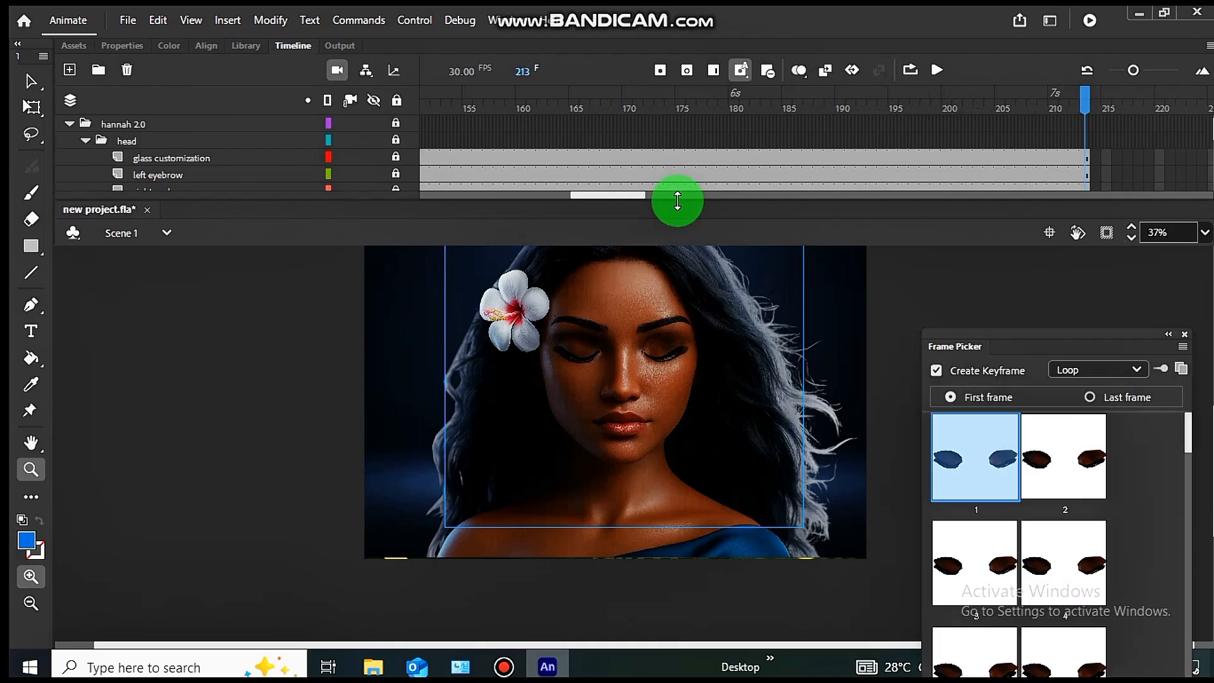
Return the playhead to frame 1 and lock the blink layer.
click(524, 69)
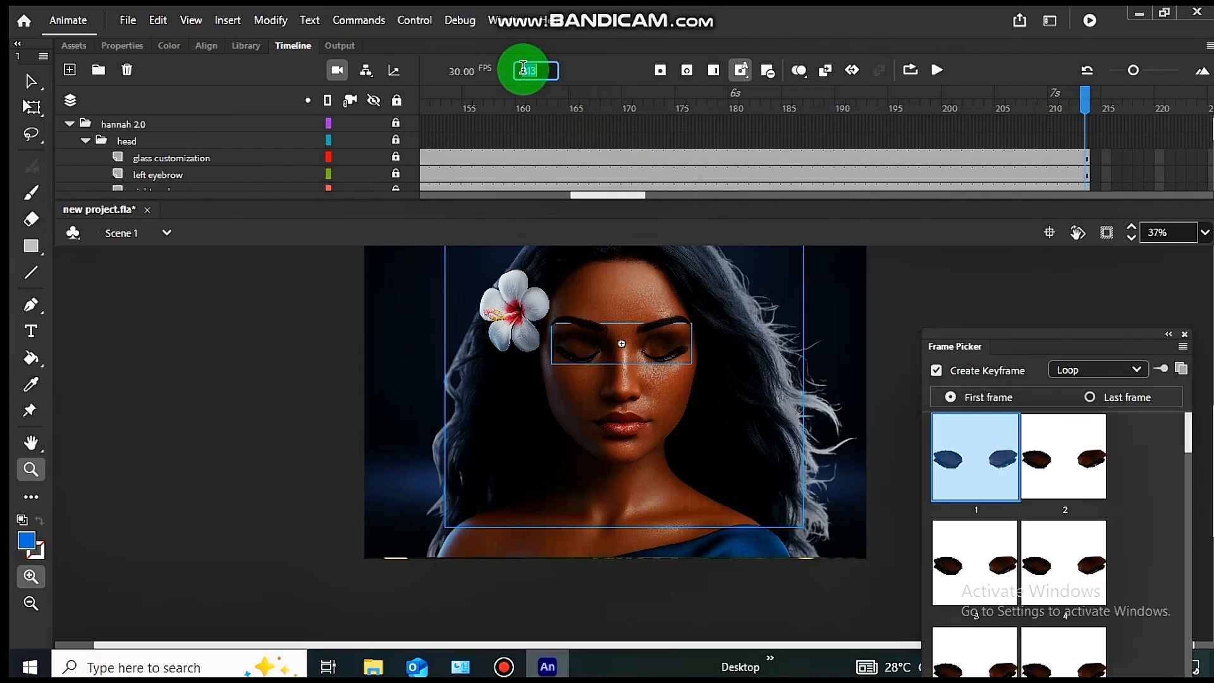
click(517, 68)
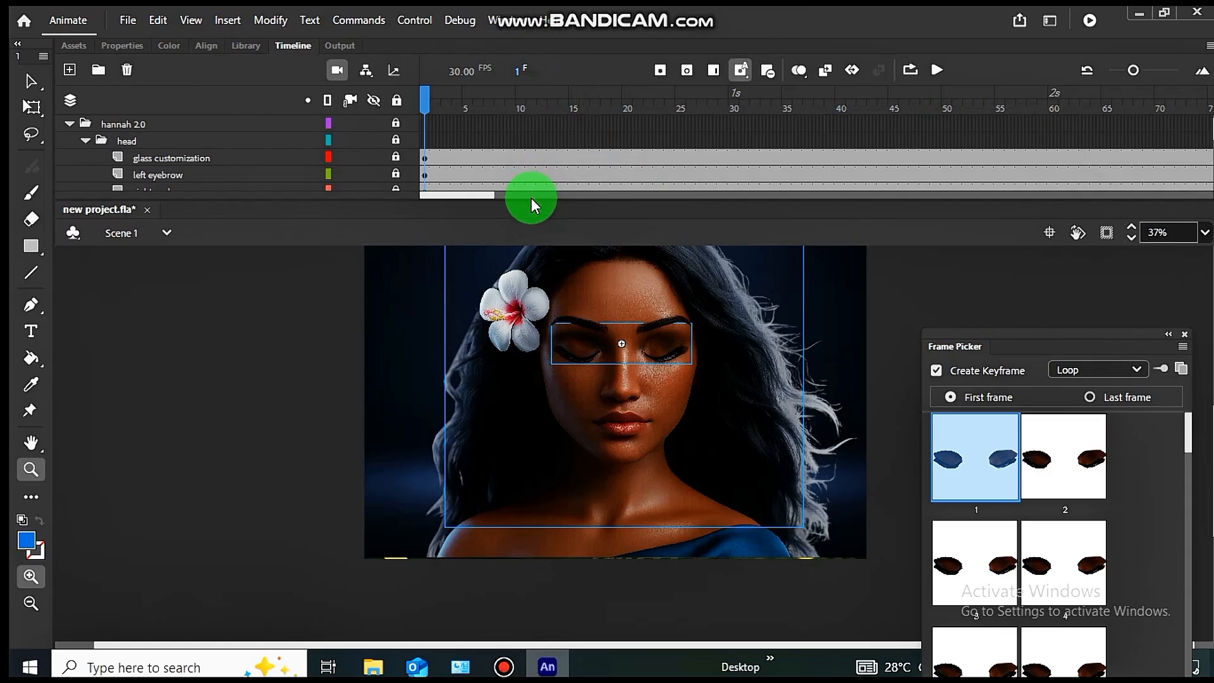
drag(528, 200, 533, 328)
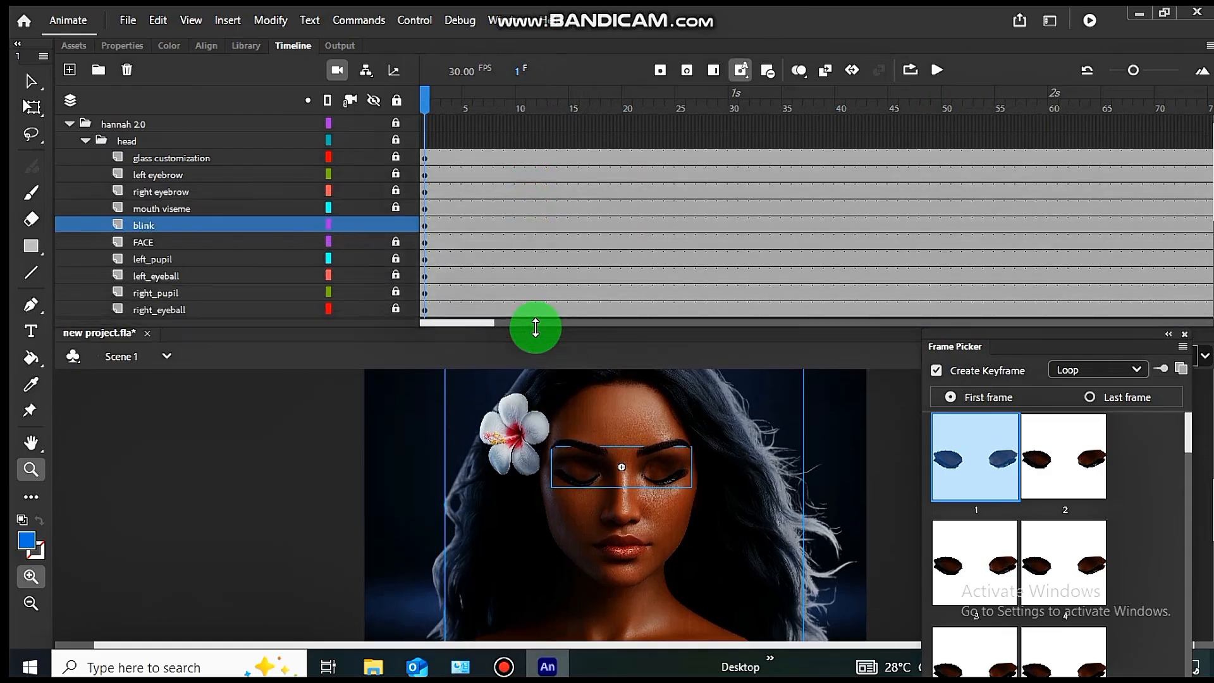
click(396, 224)
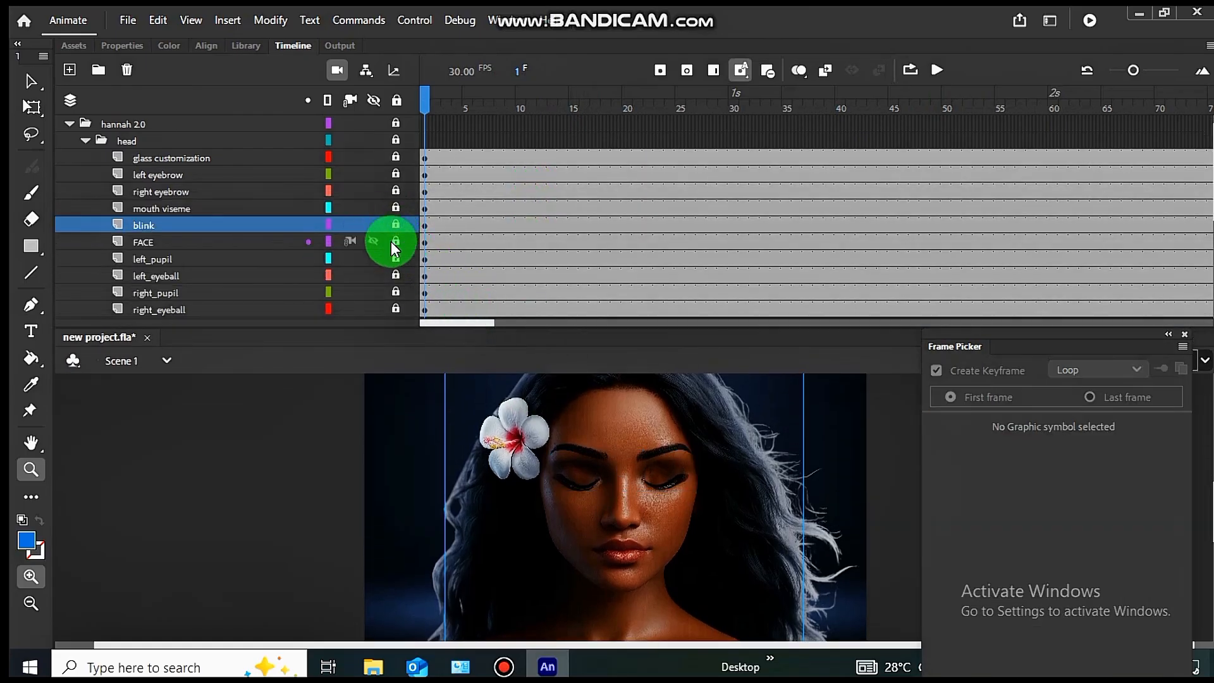
Convert the FACE layer in the head folder to a graphic symbol named face.
right_click(252, 236)
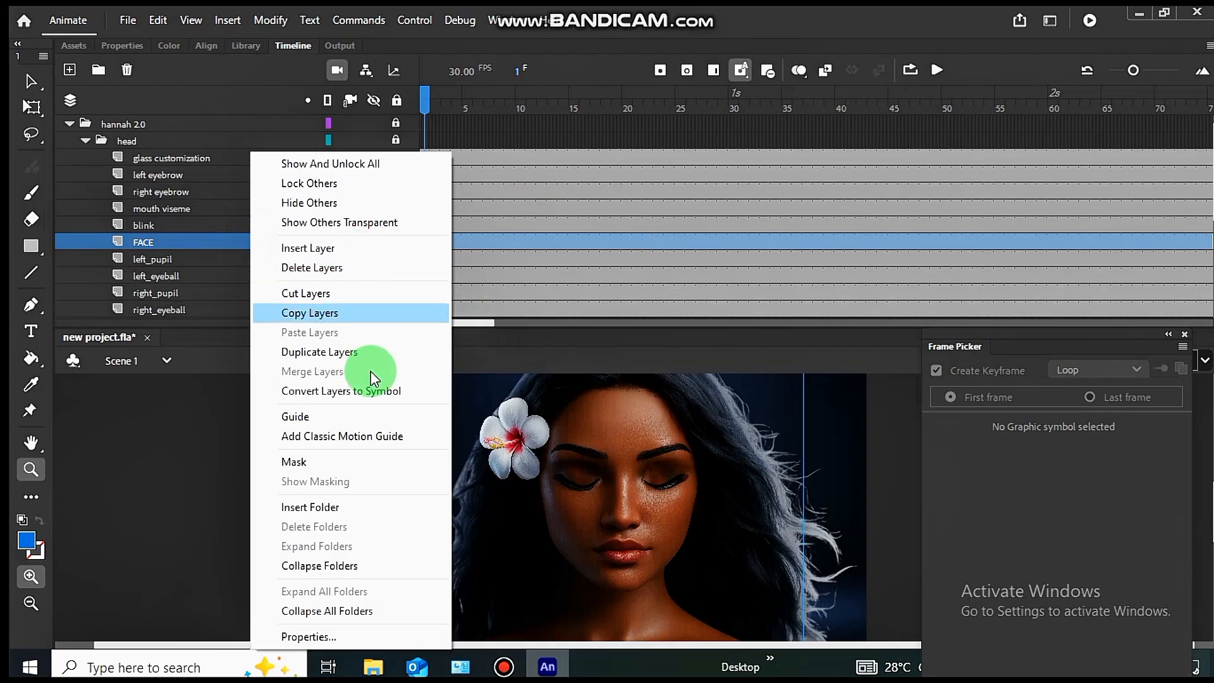
click(382, 401)
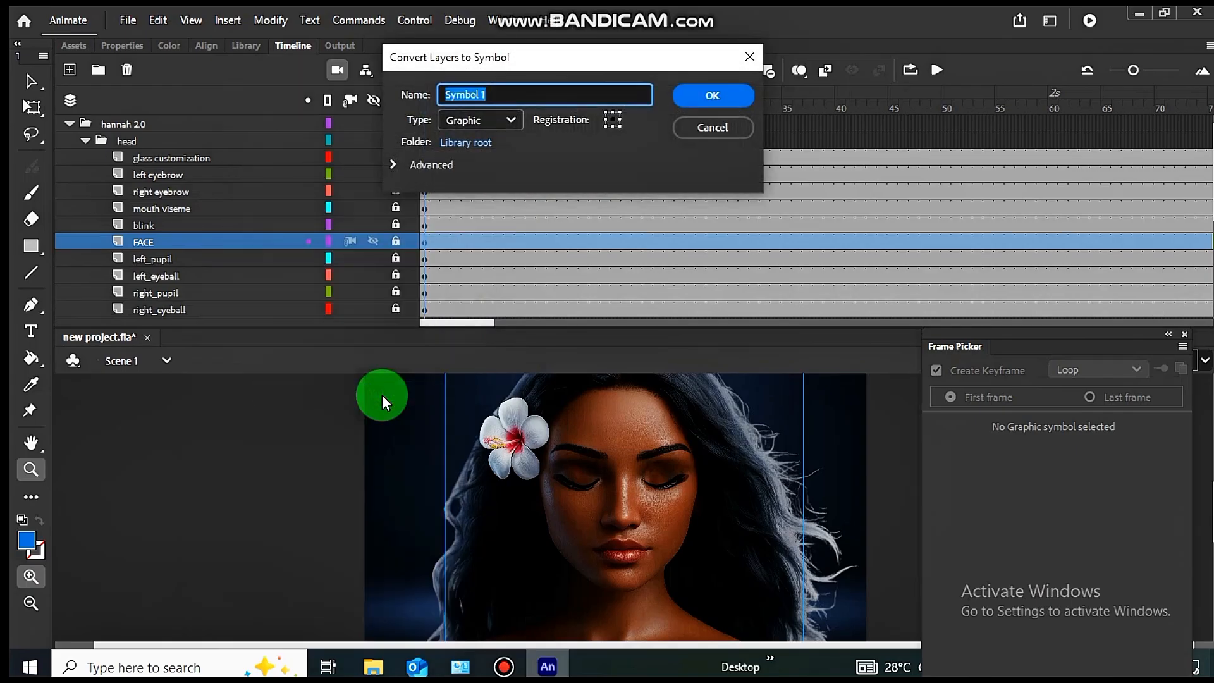
text(face)
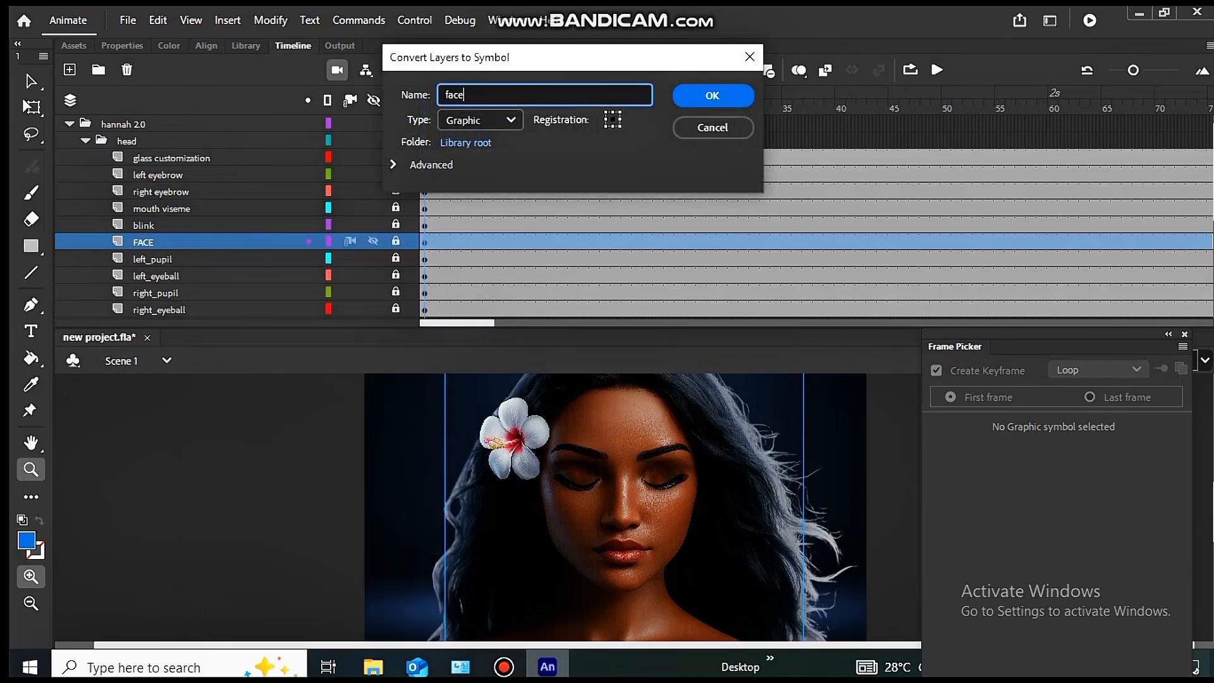
key(Return)
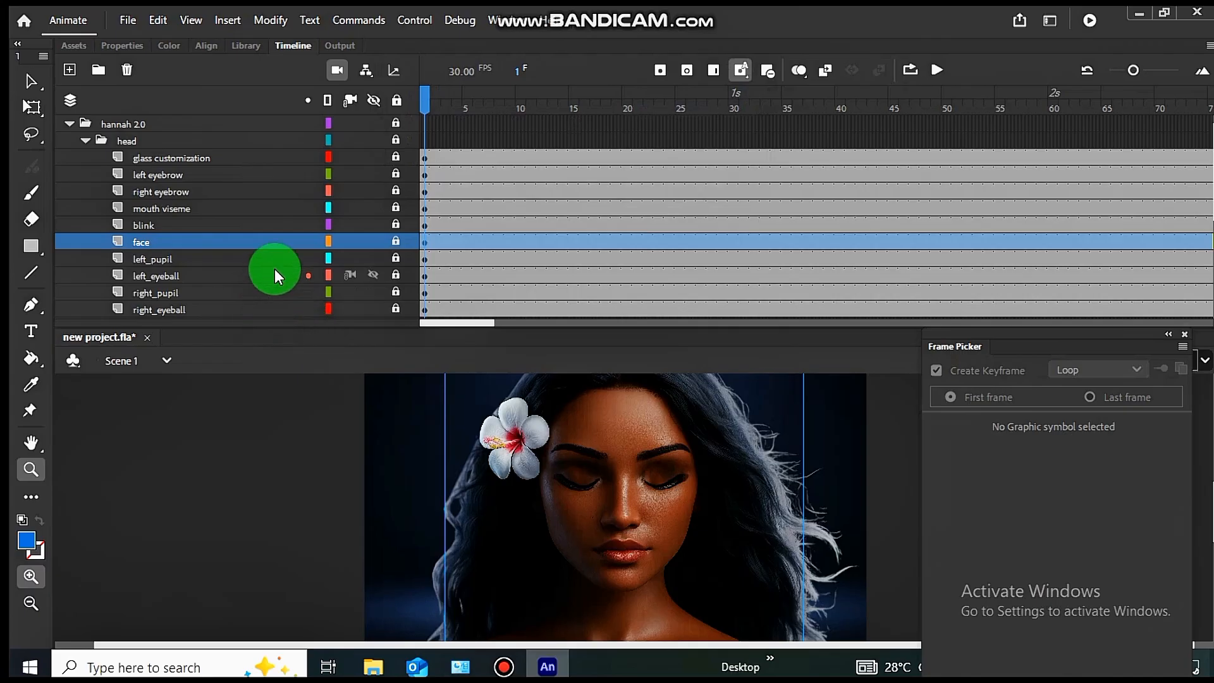
Convert the left_pupil layer to a graphic symbol named left pupil.
right_click(282, 259)
click(398, 388)
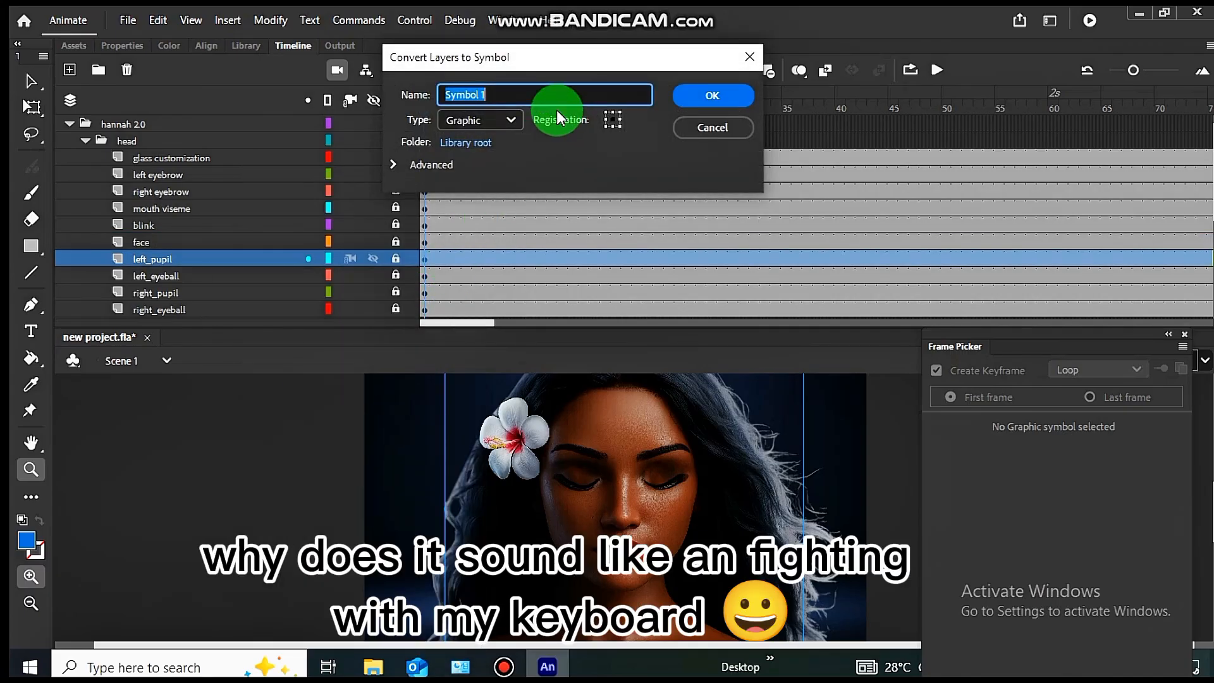
text(lef)
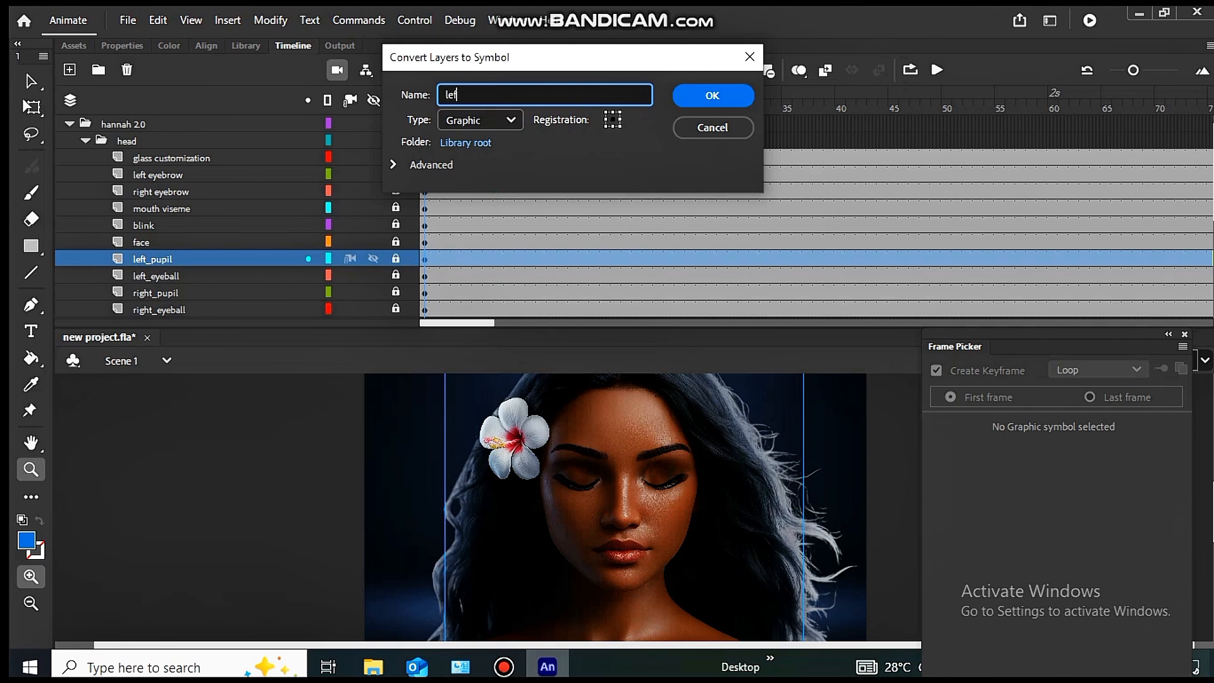
text(t pupil)
key(Return)
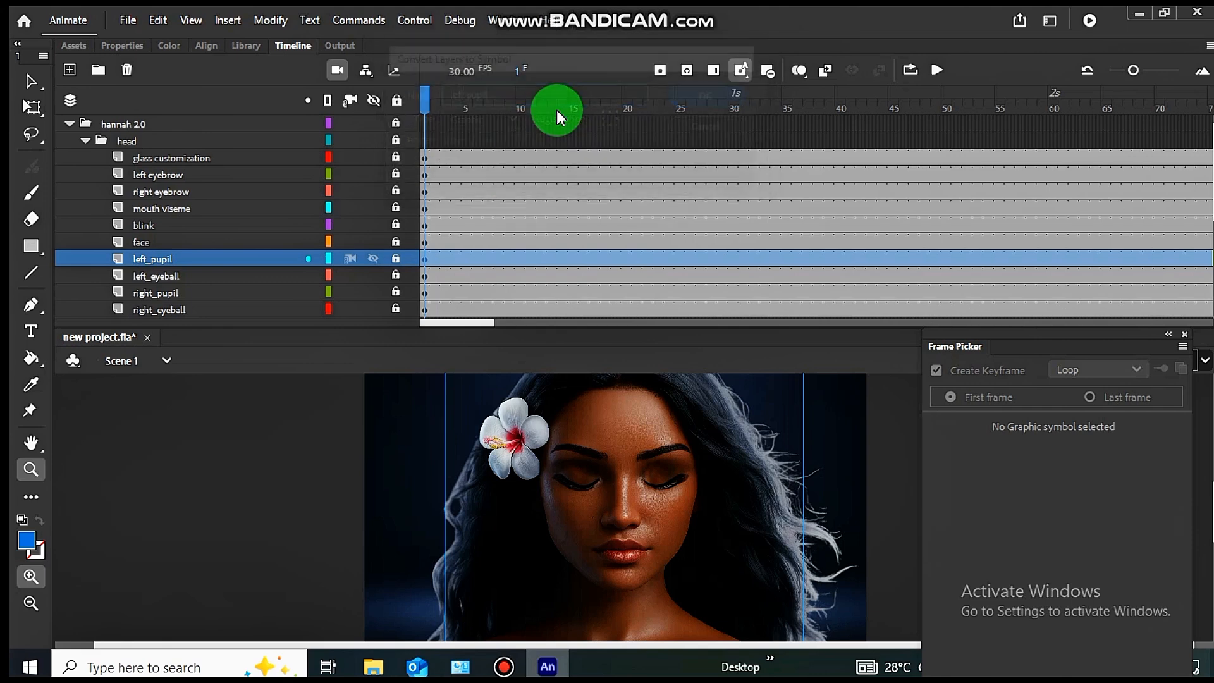
Convert the left_eyeball layer to a graphic symbol named left eyeball.
right_click(222, 275)
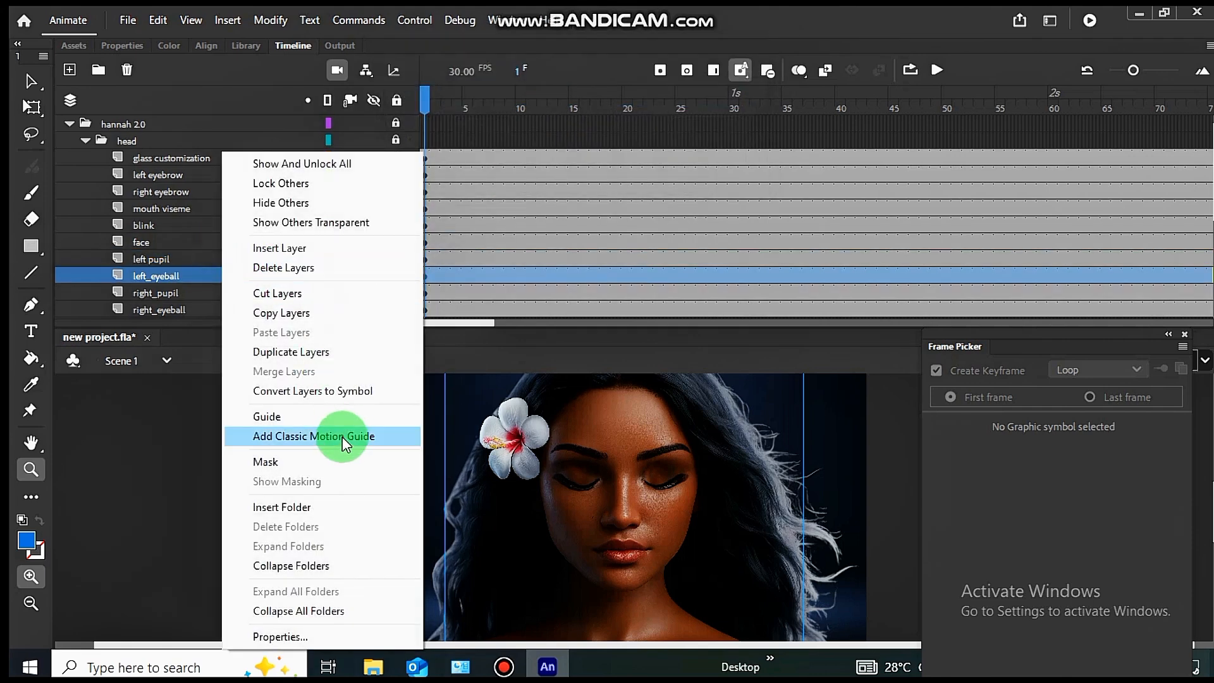
click(347, 392)
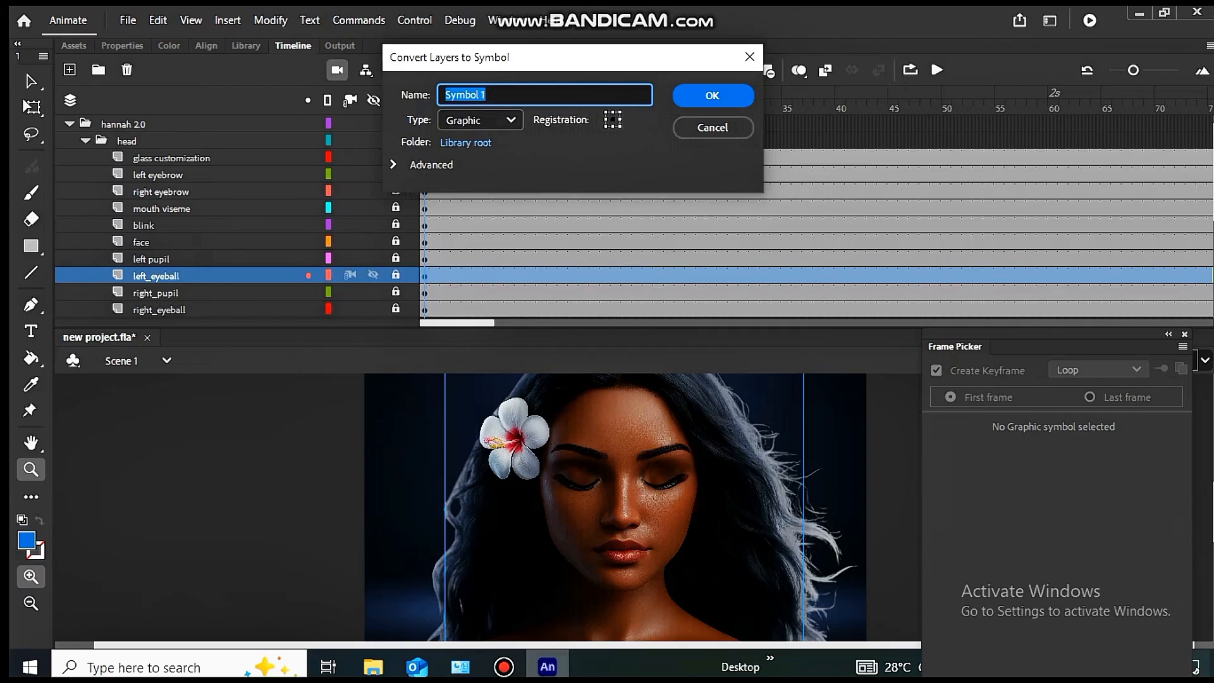
text(left eyeball)
key(Return)
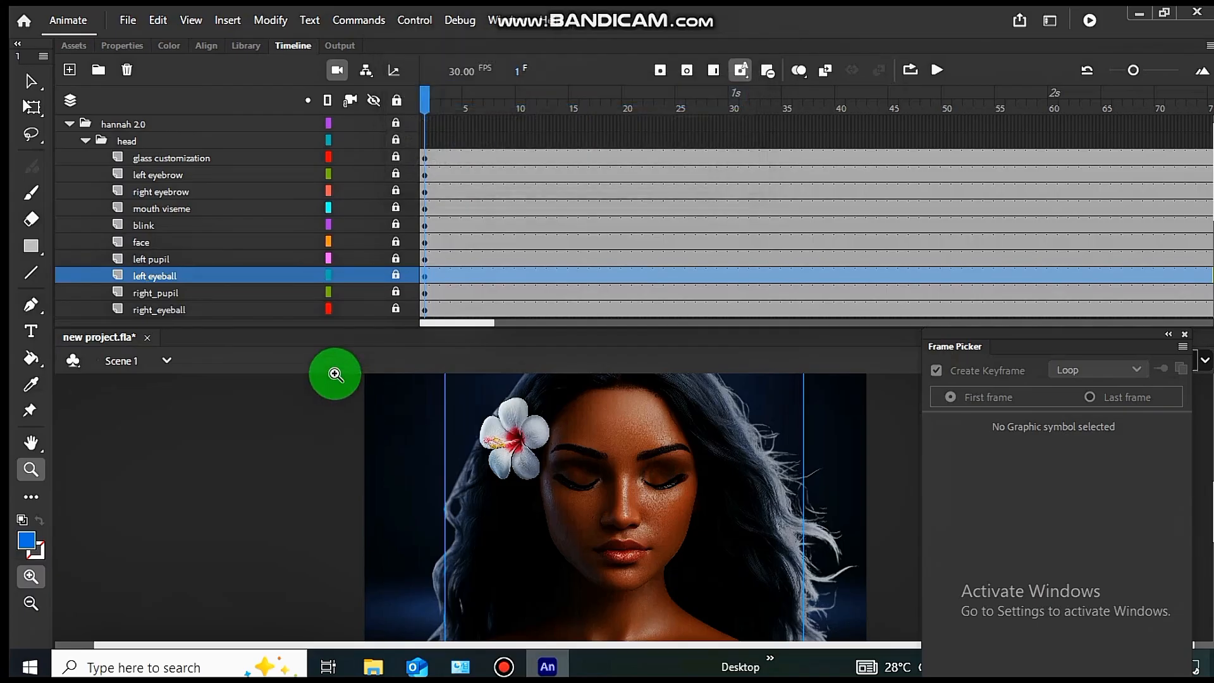
Convert the right_pupil layer to a graphic symbol named right pupil.
right_click(214, 293)
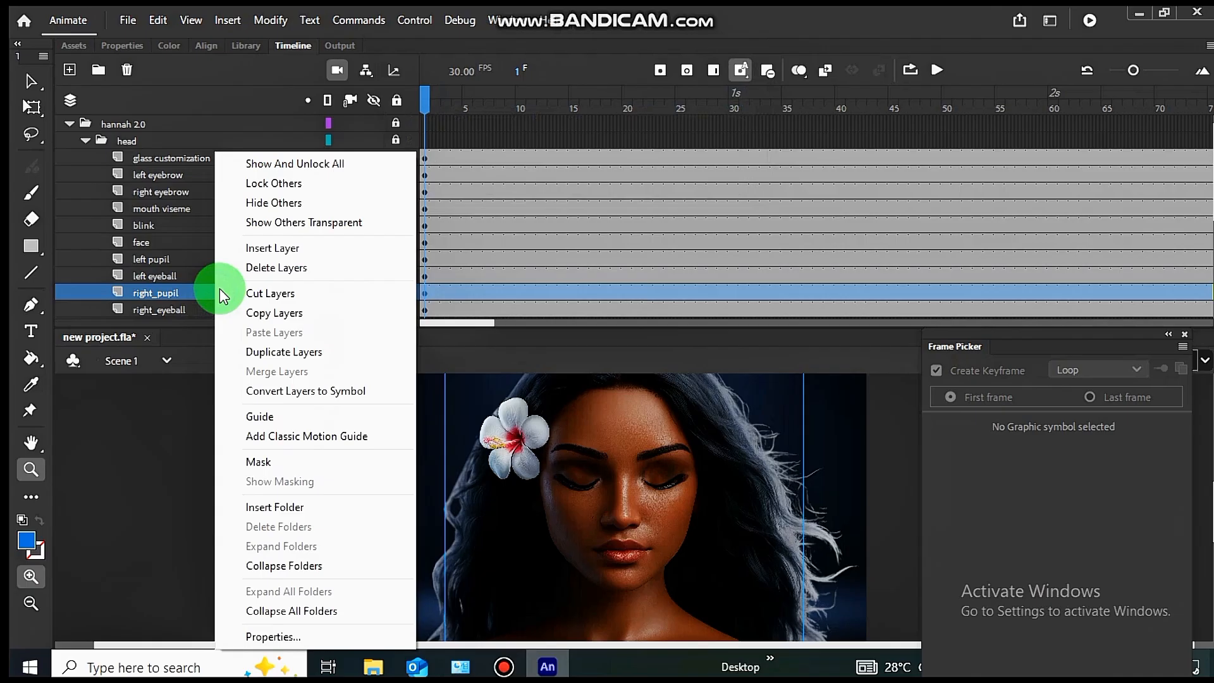
click(299, 386)
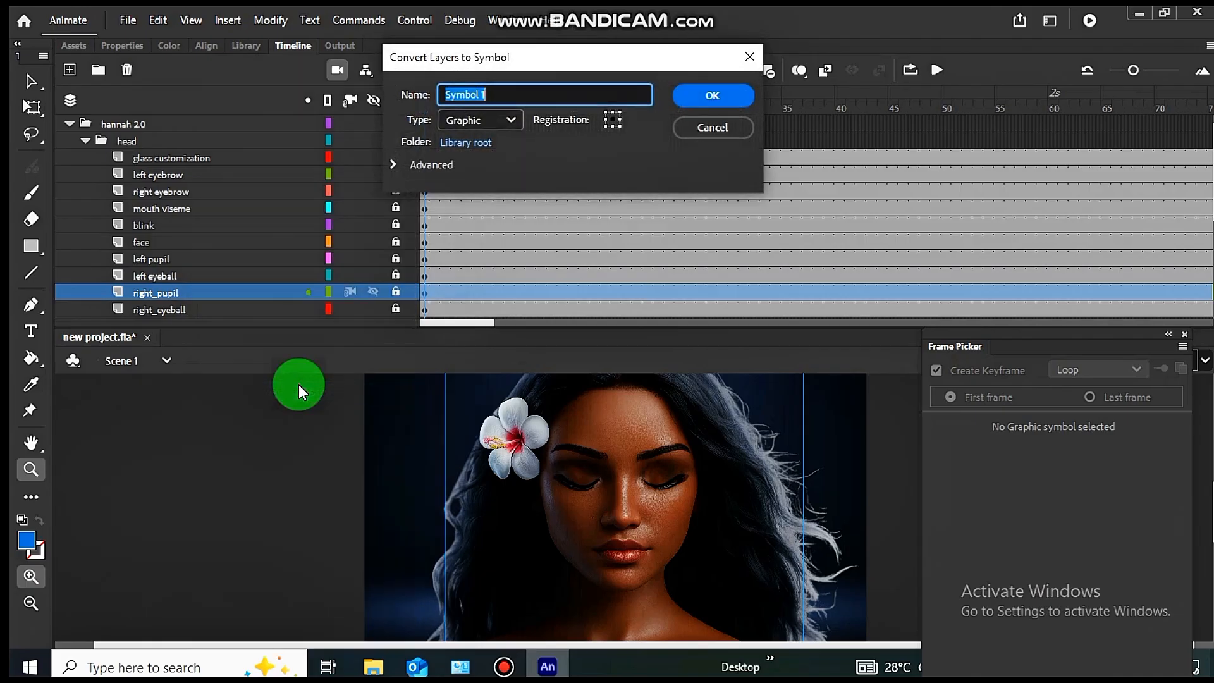
text(right p)
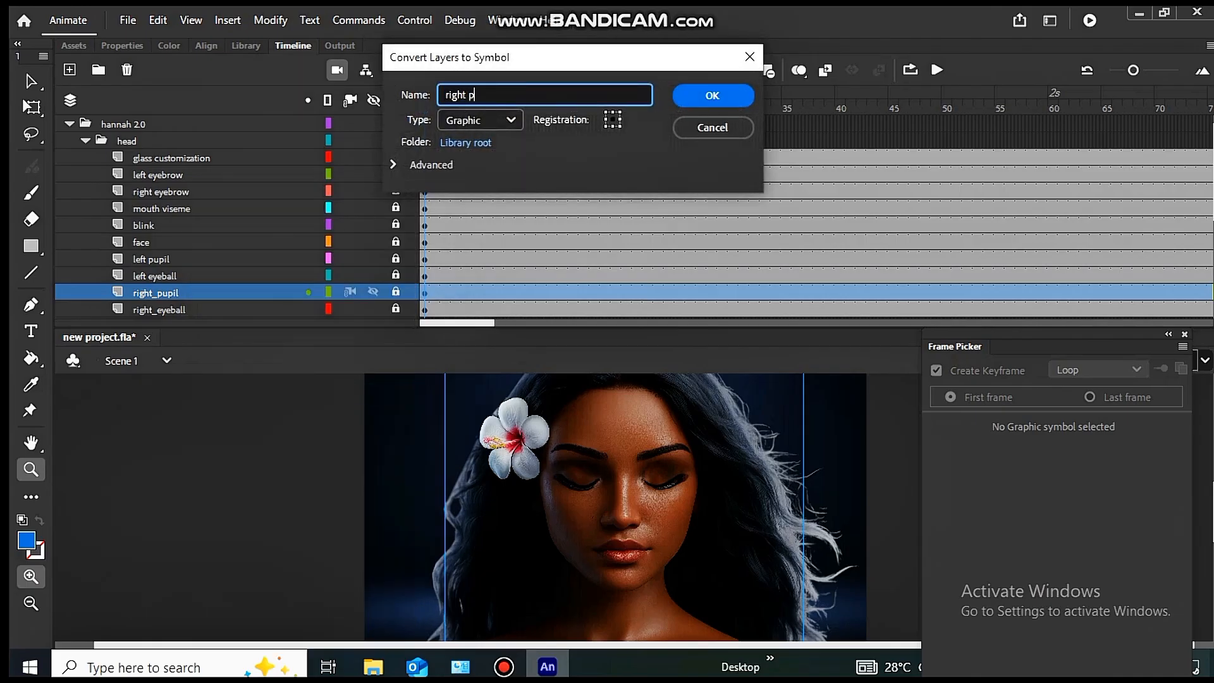
text(upil)
key(Return)
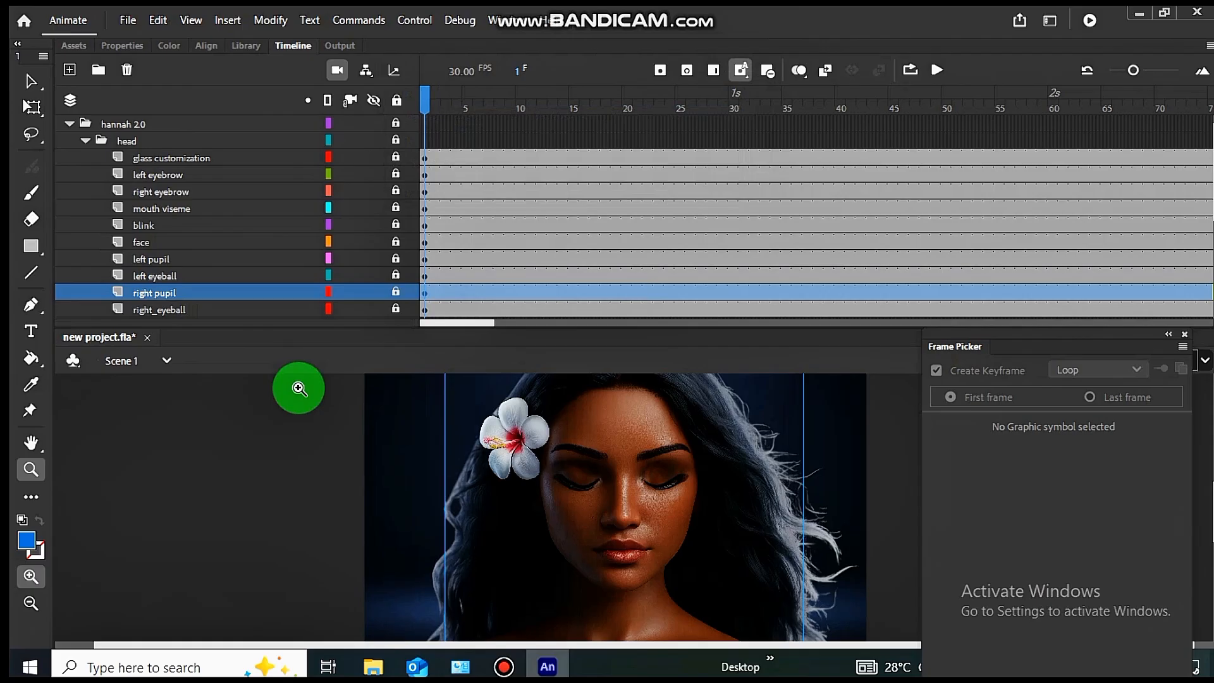
Convert the right_eyeball layer to a graphic symbol named right eyeball and move its layer back into the head folder below right pupil.
scroll(271, 249, down, 2)
right_click(265, 239)
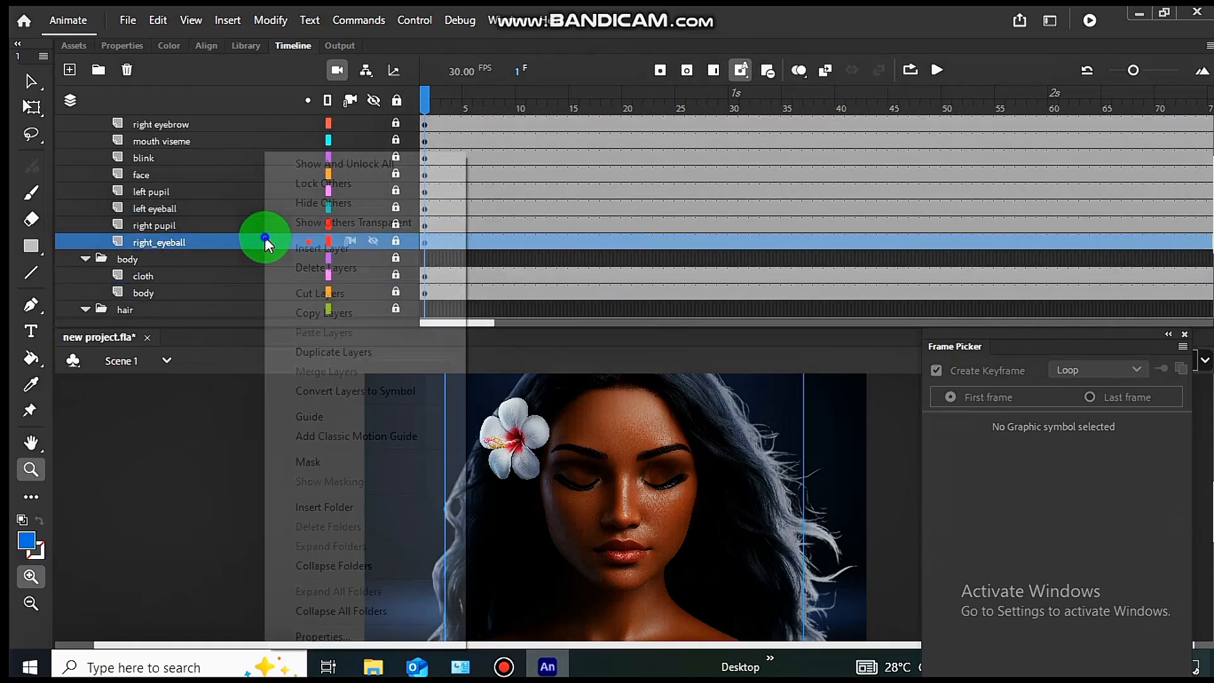
click(378, 395)
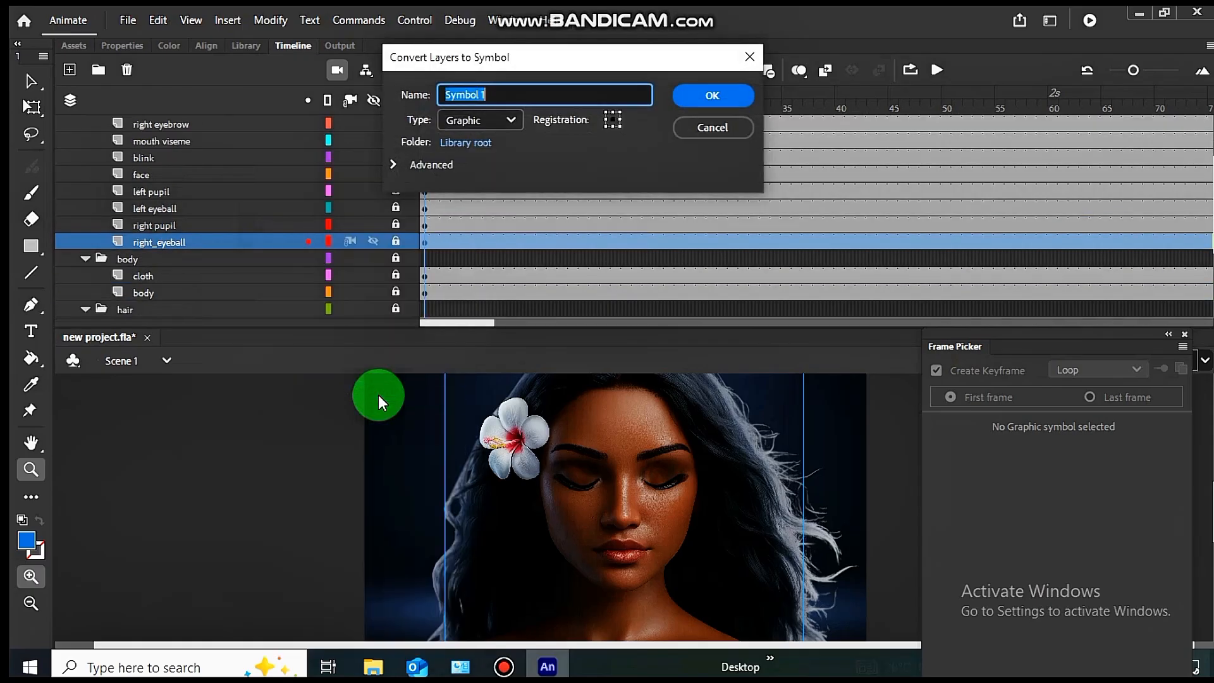
text(rig)
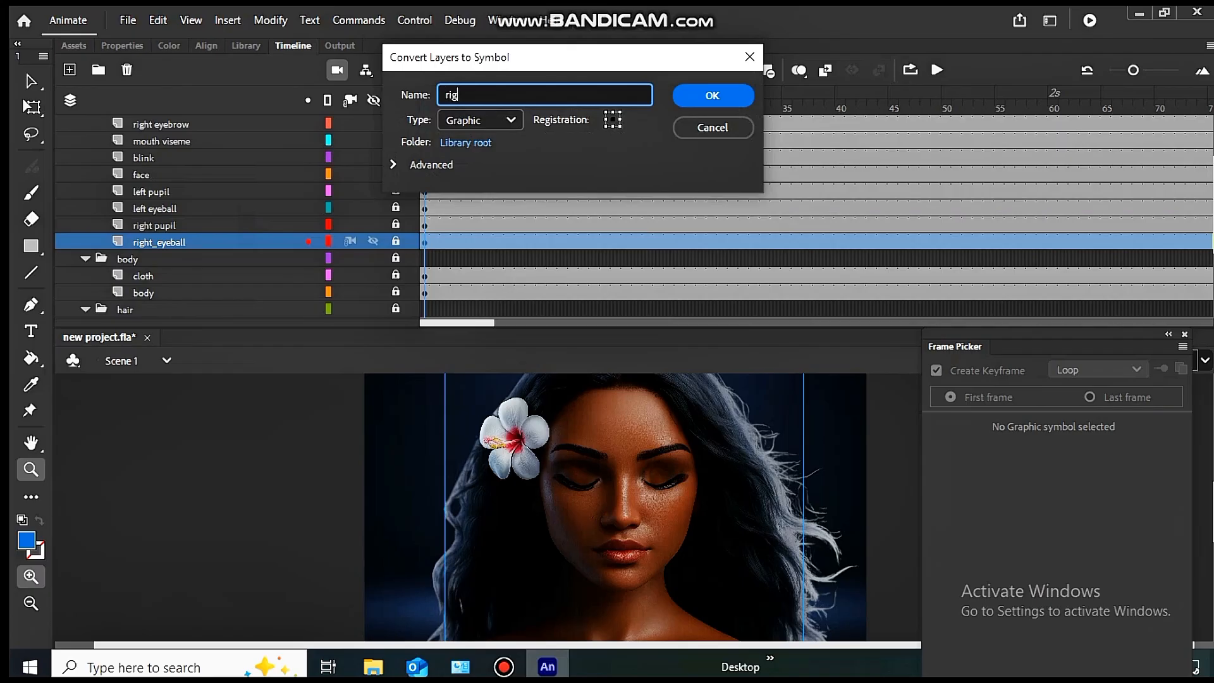
text(ht eyeb)
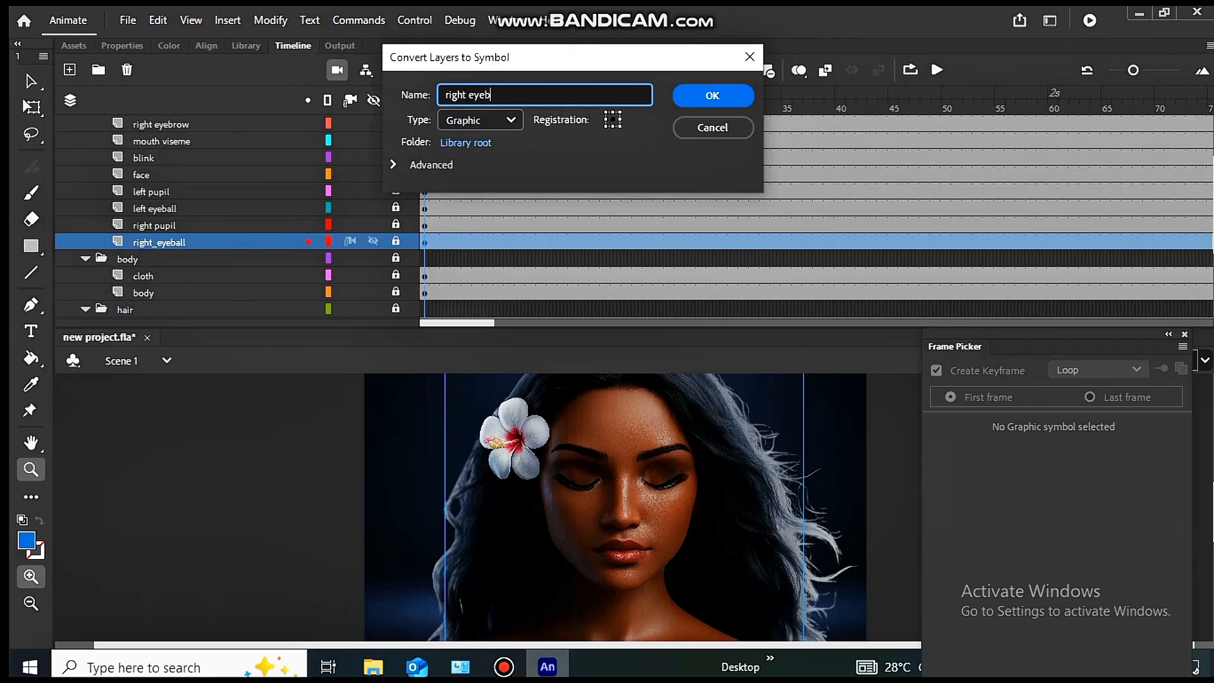
text(all)
key(Return)
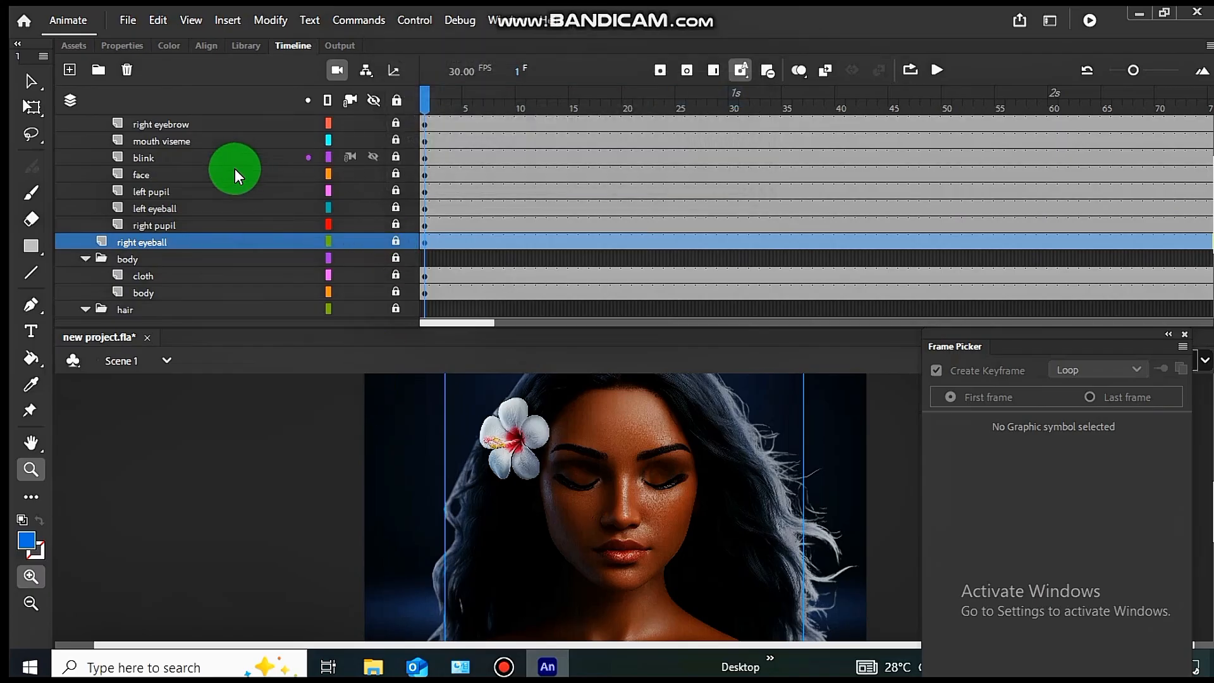
drag(279, 252, 182, 226)
Convert the cloth layer in the body folder to a graphic symbol named cloth.
scroll(195, 225, down, 5)
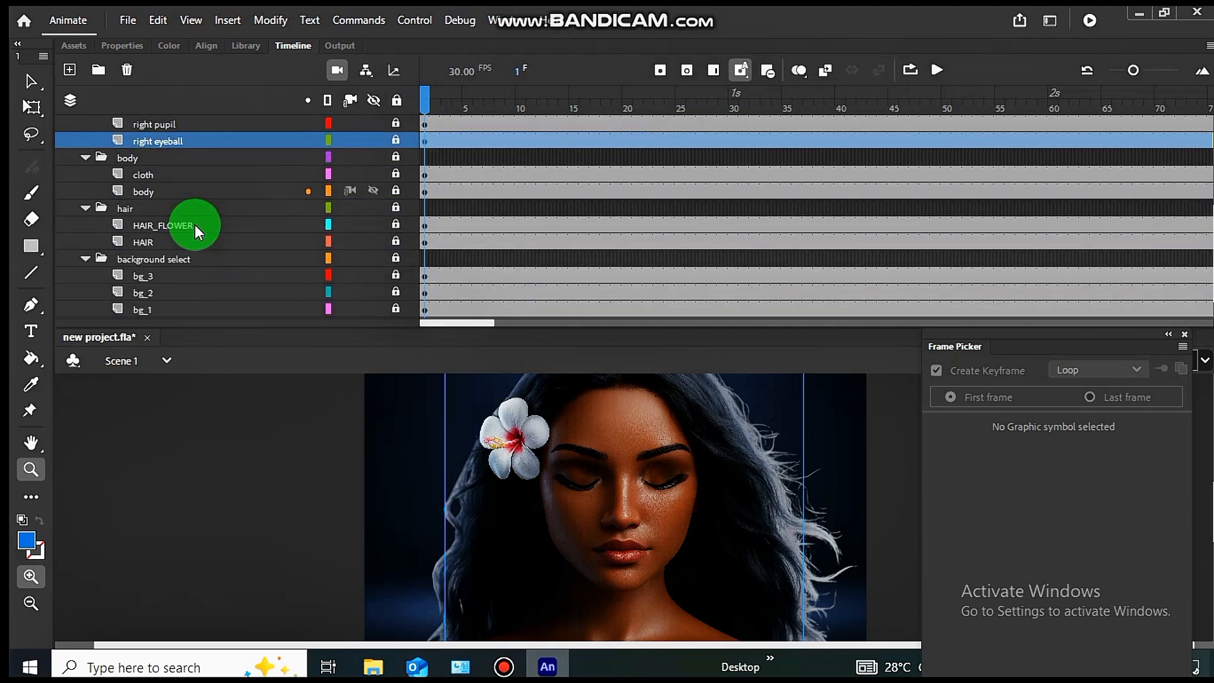
click(177, 209)
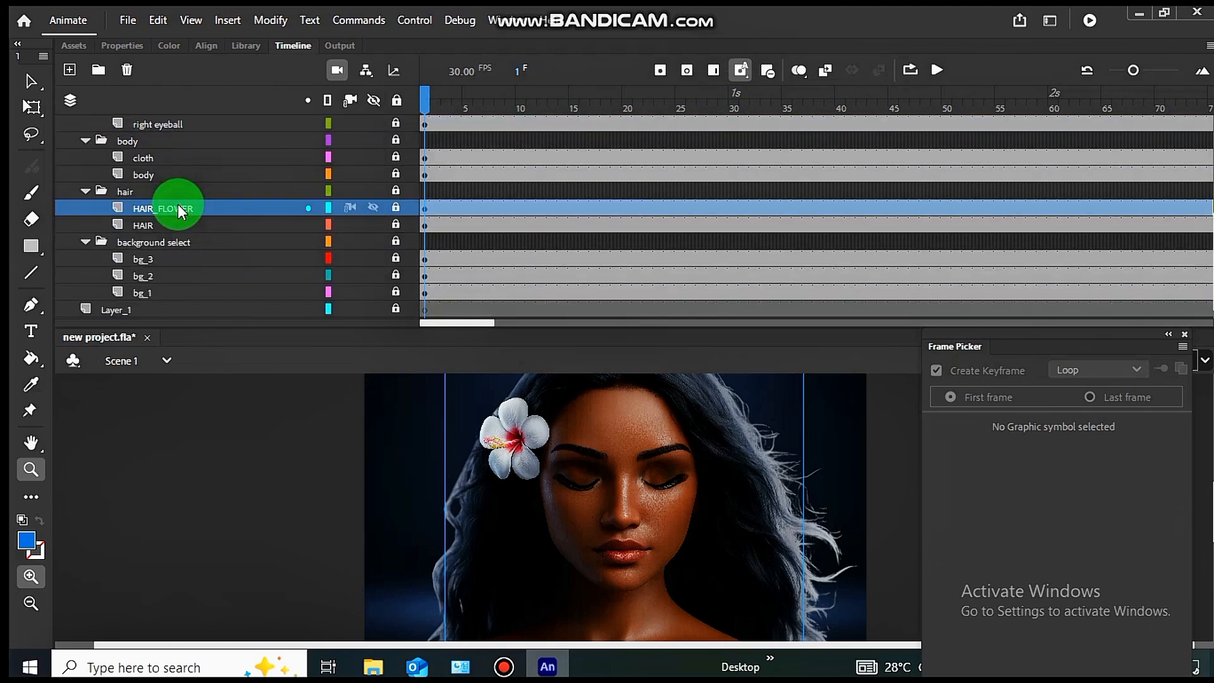
right_click(183, 156)
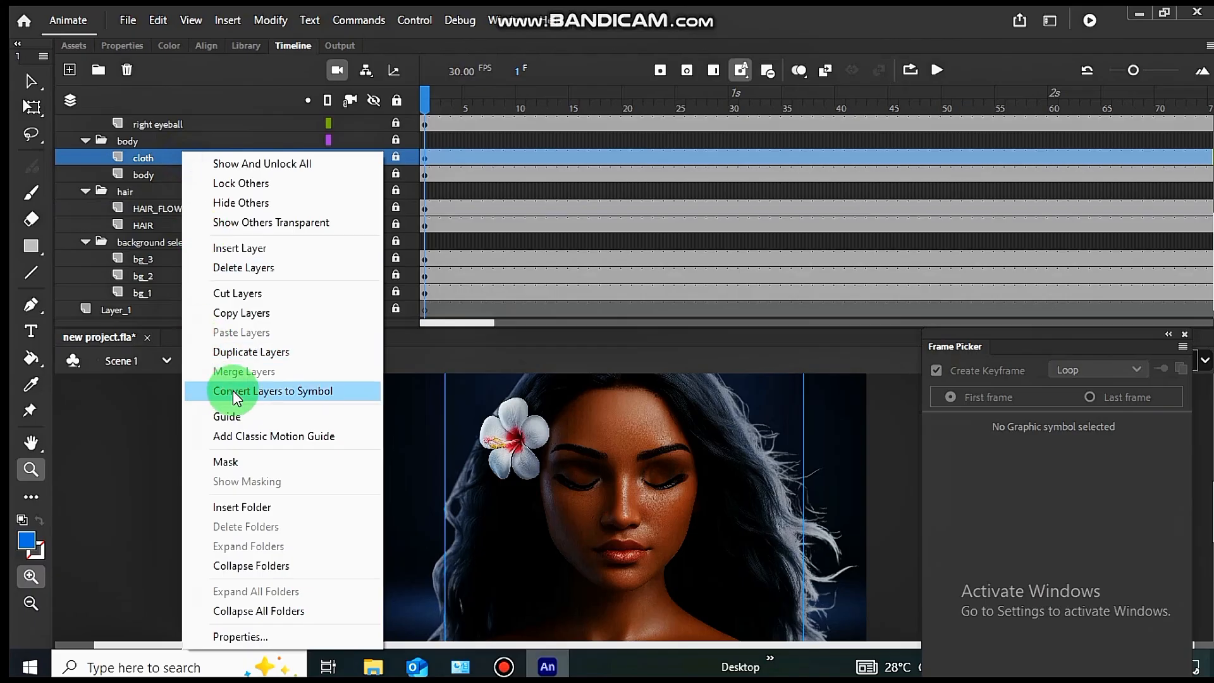
click(233, 390)
text(c)
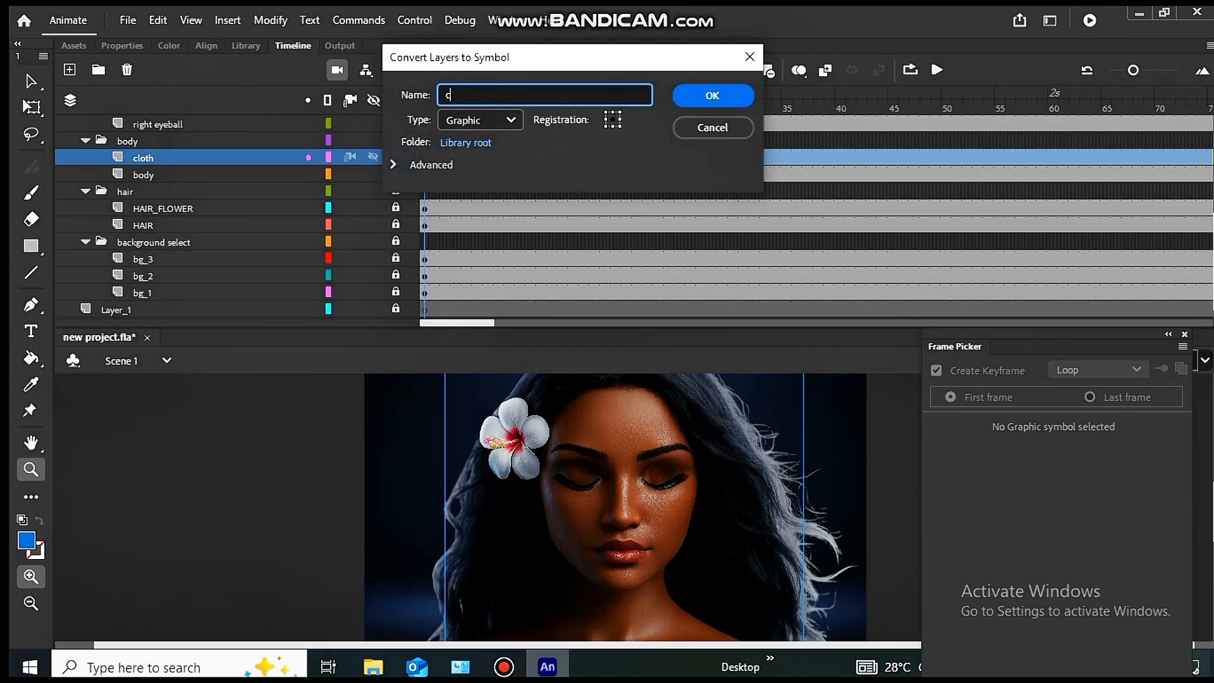
text(loth)
key(Return)
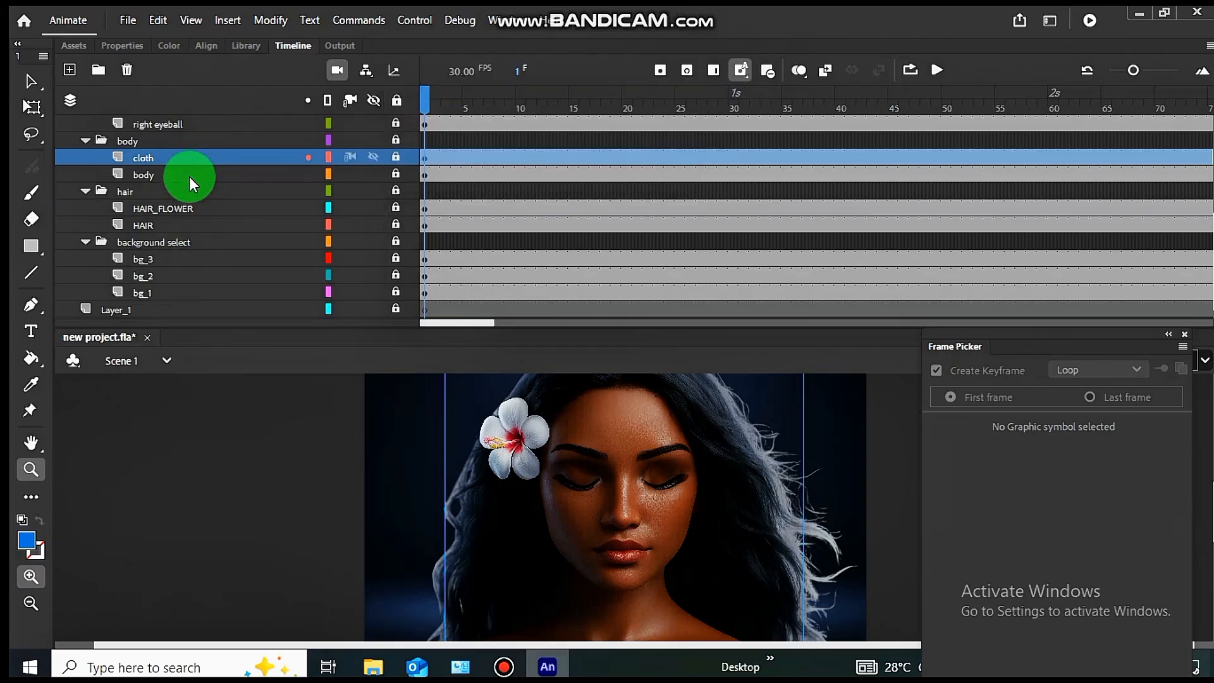
Convert the body layer to a graphic symbol named "body." and move its layer back into the body folder below cloth.
right_click(188, 176)
click(241, 385)
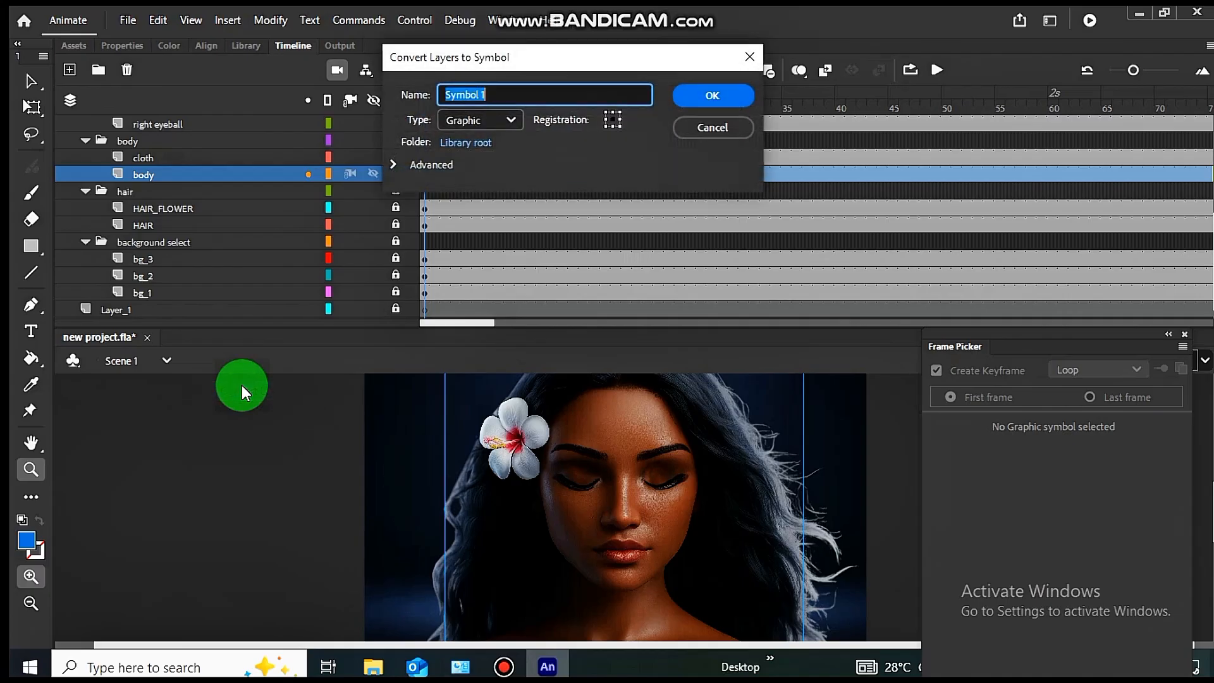
text(body)
key(Return)
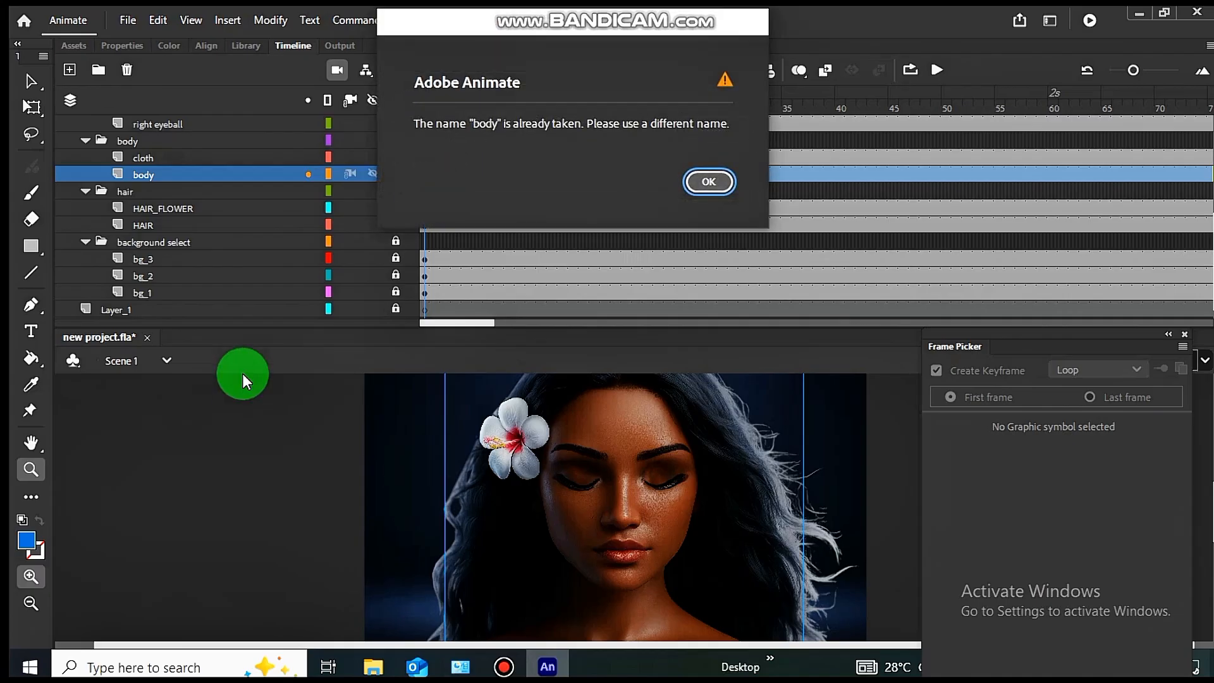
click(680, 187)
click(510, 93)
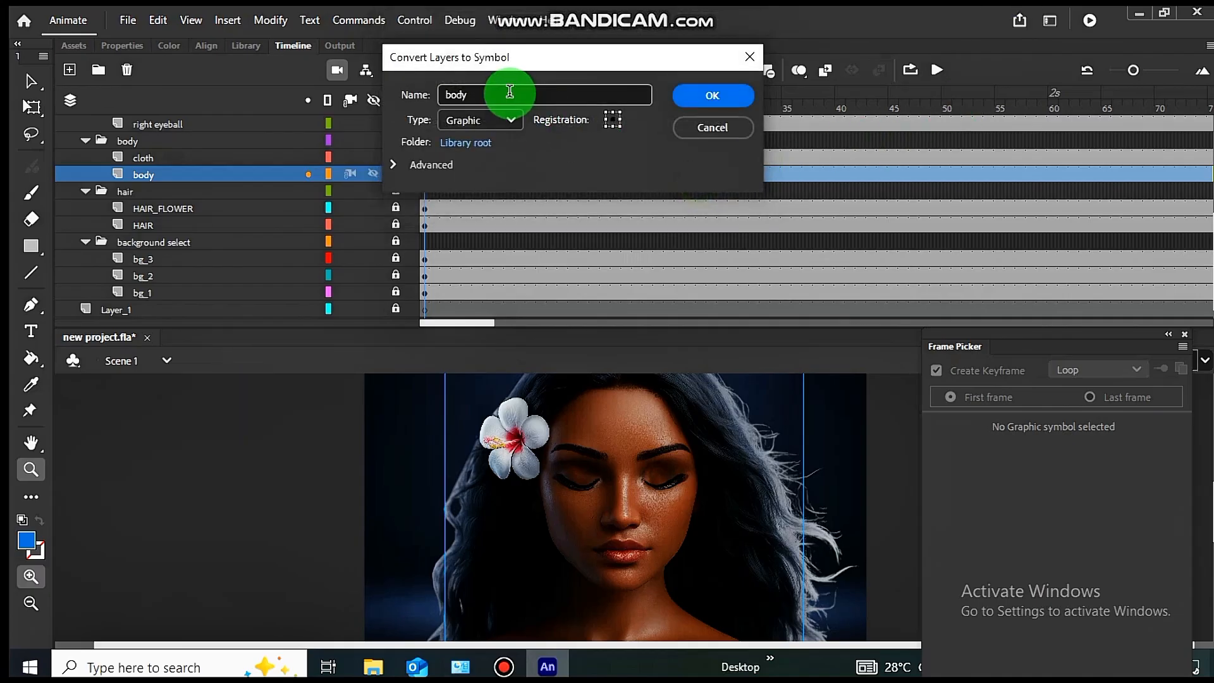
text(.)
key(Return)
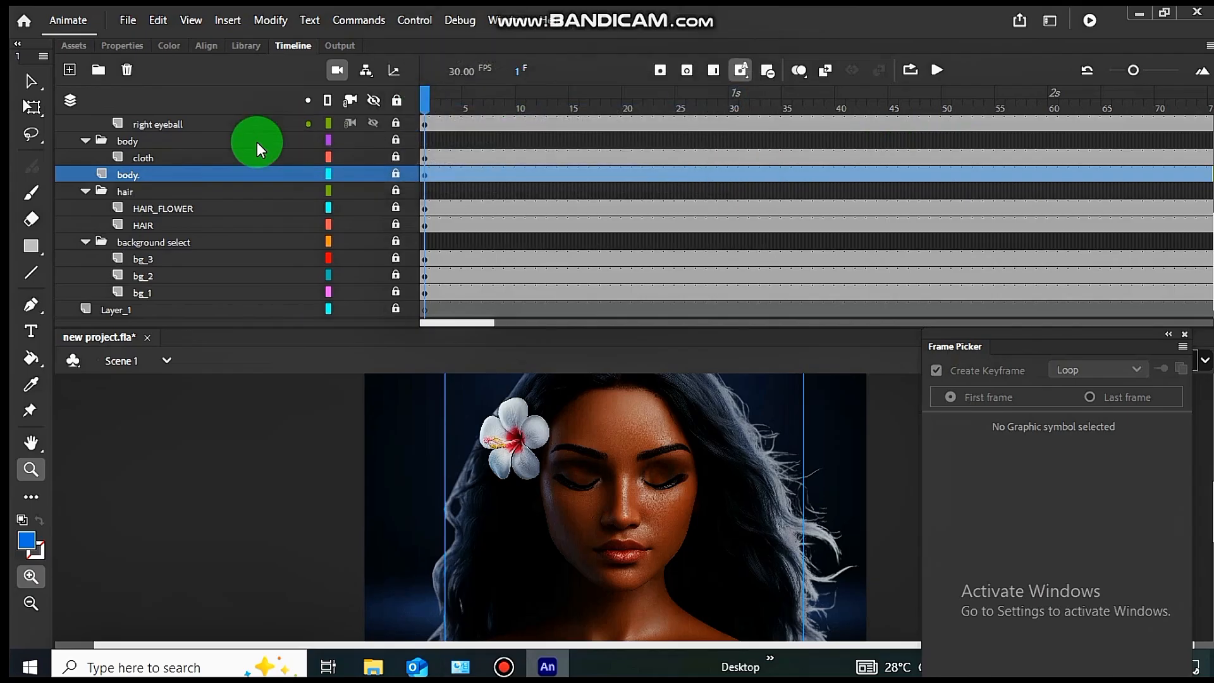
drag(150, 178, 151, 168)
Convert the HAIR_FLOWER layer in the hair folder to a graphic symbol named hair flower.
right_click(168, 201)
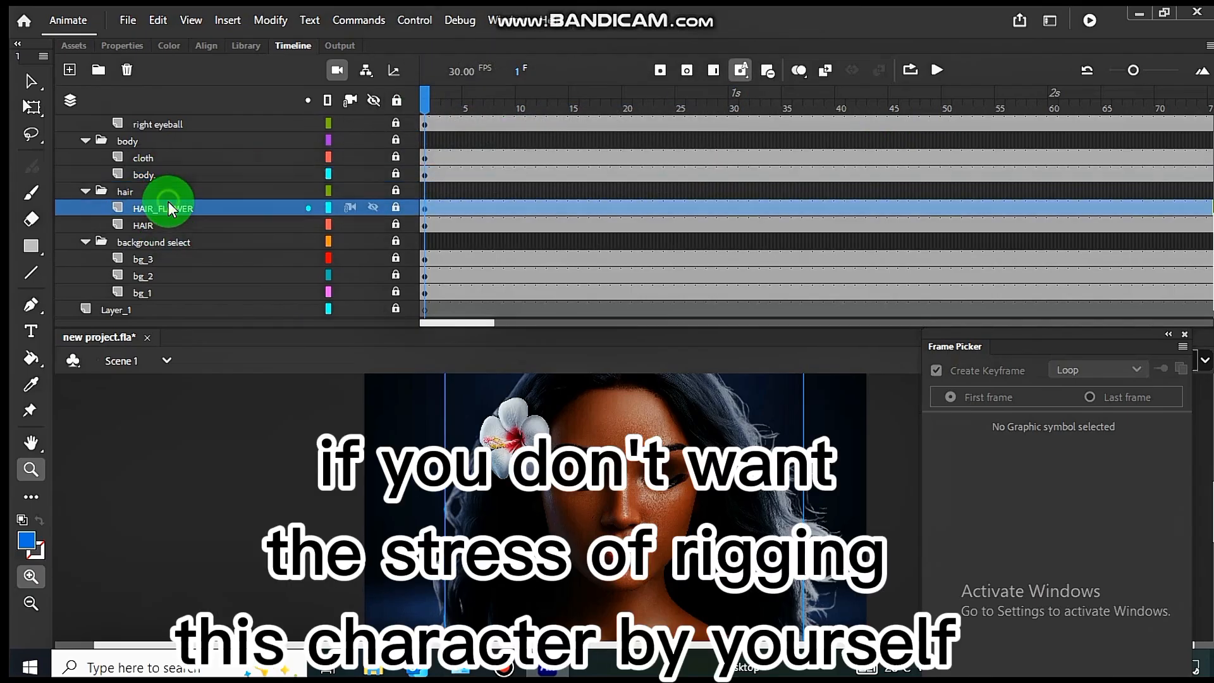
click(262, 390)
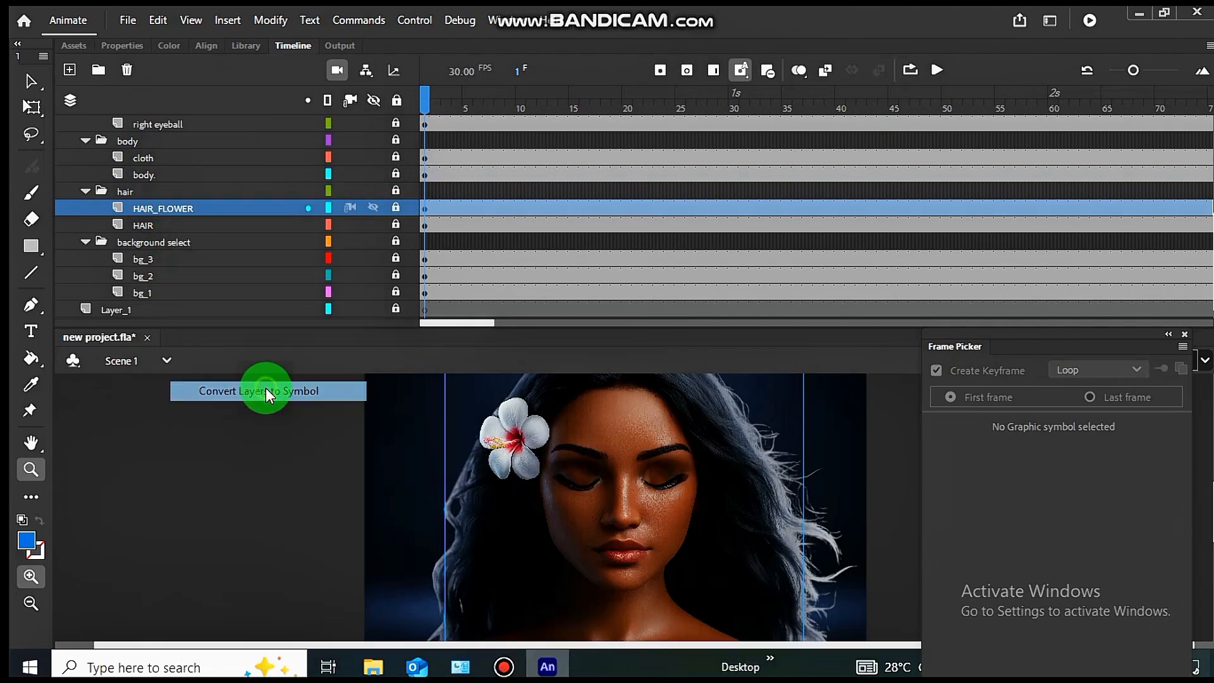
text(h)
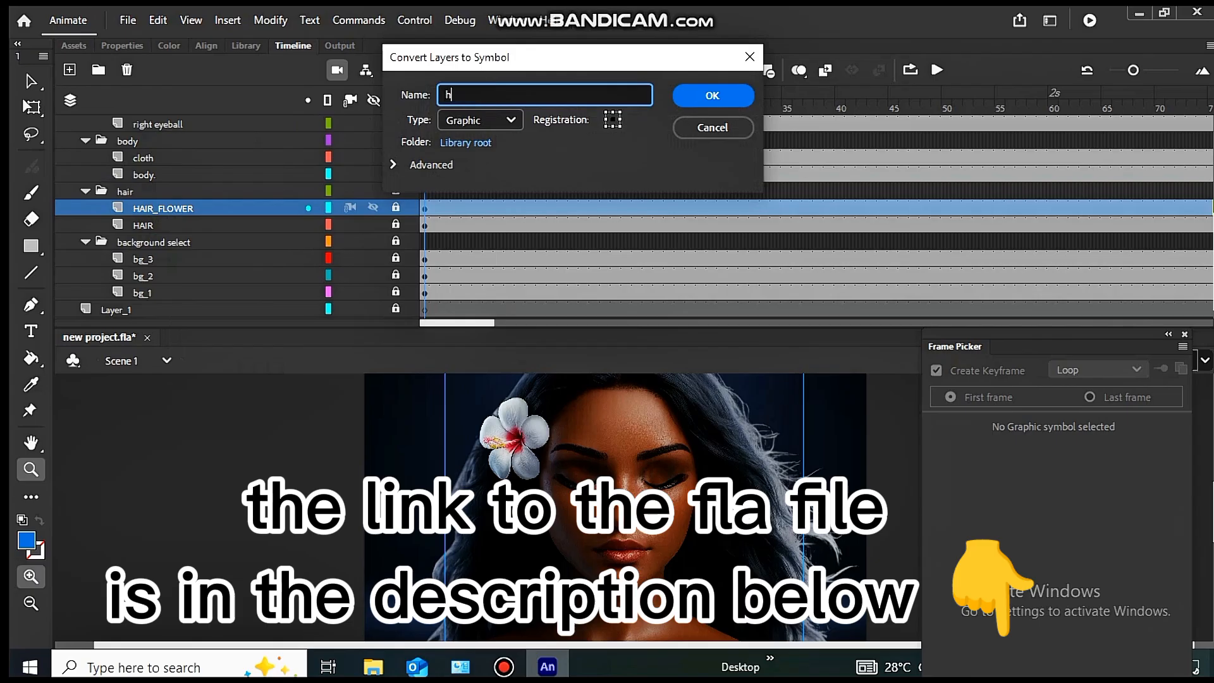
text(air flower)
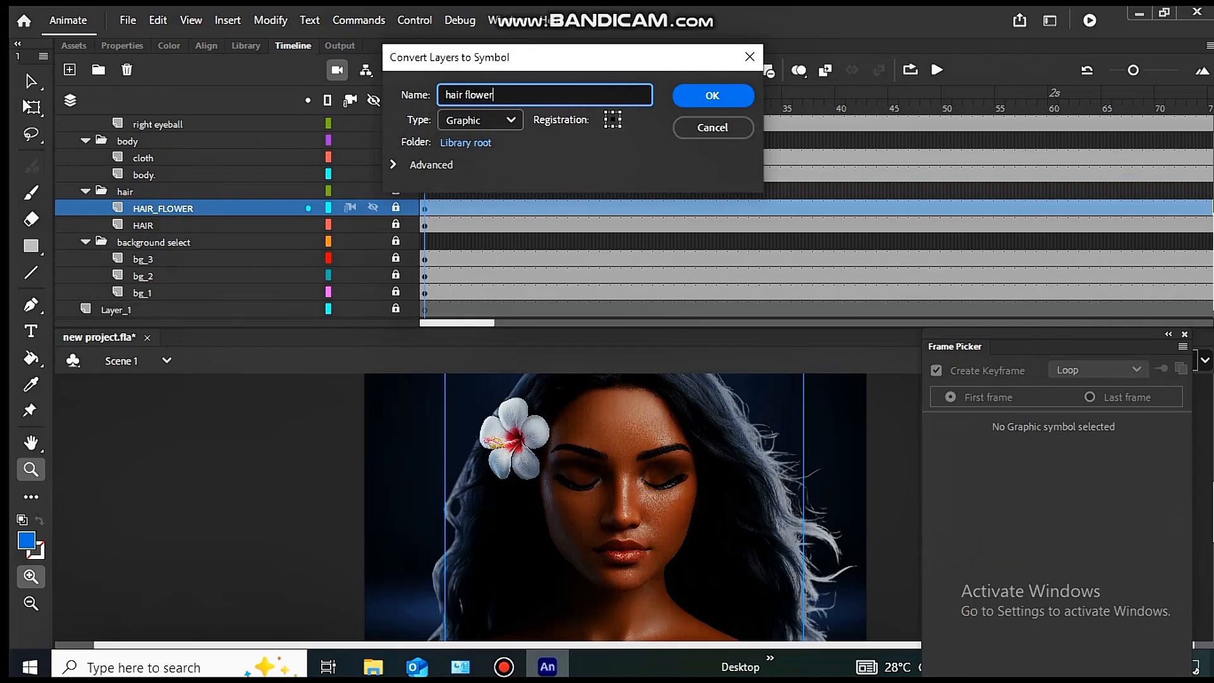
key(Return)
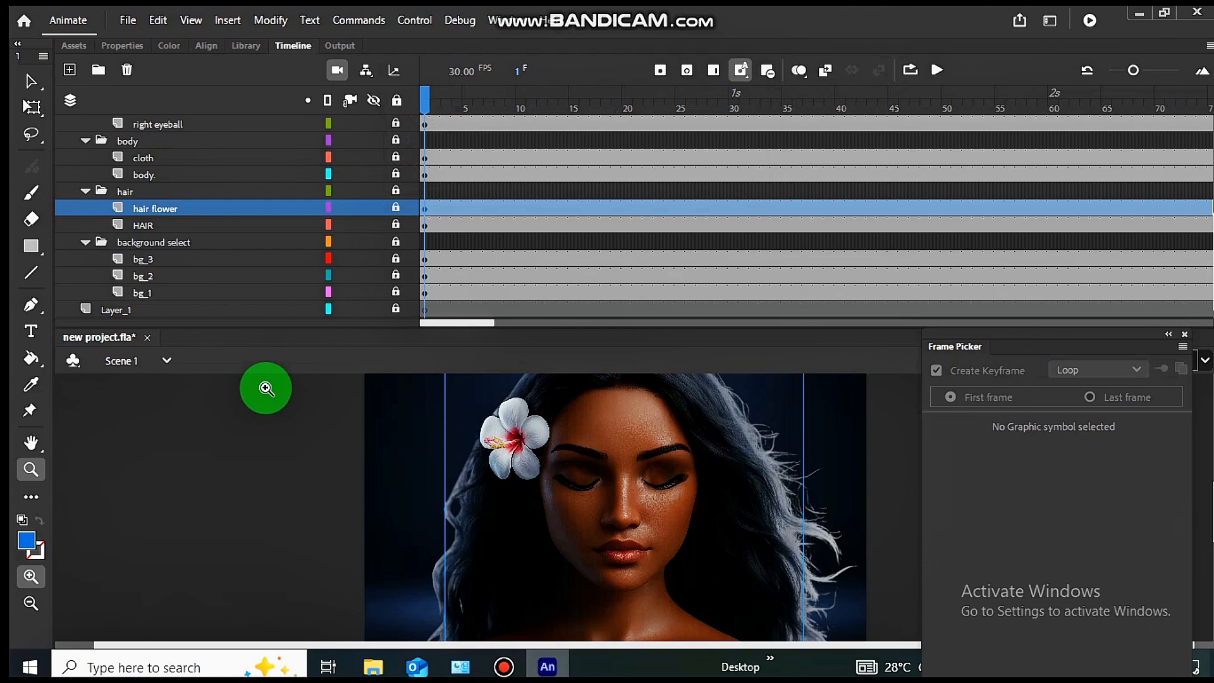
Convert the HAIR layer to a graphic symbol, trying the names "hair" and "hair." before naming it "hair_".
right_click(198, 224)
click(290, 392)
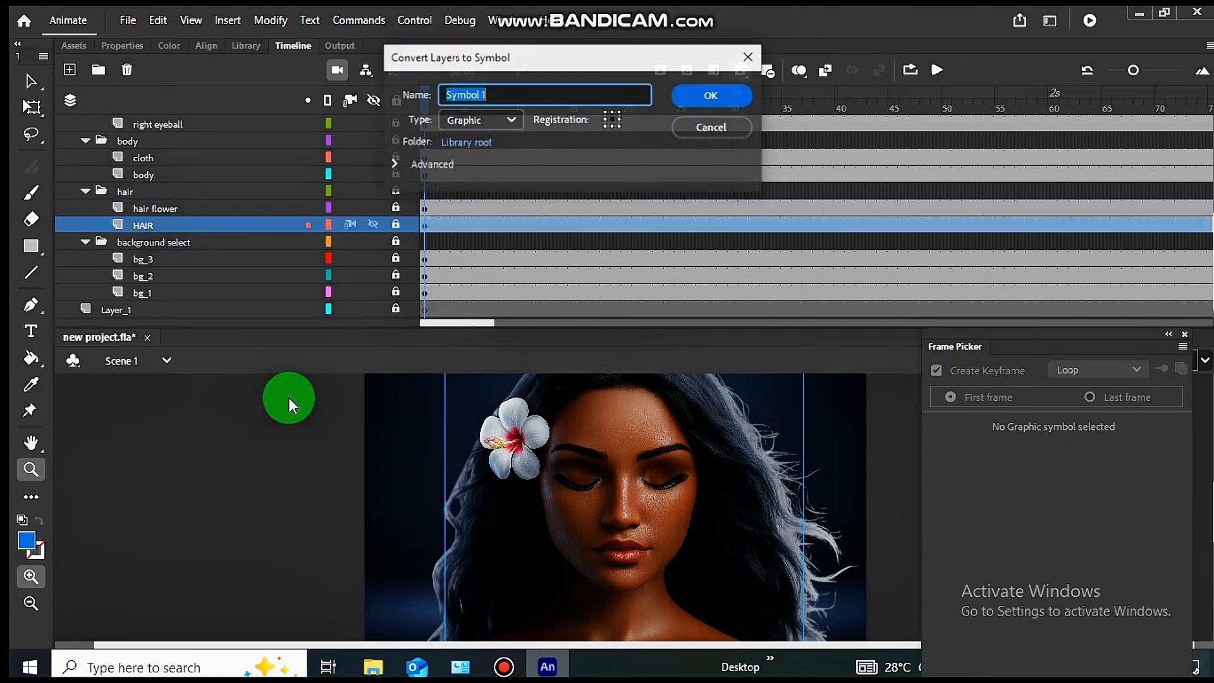
text(hair)
key(Return)
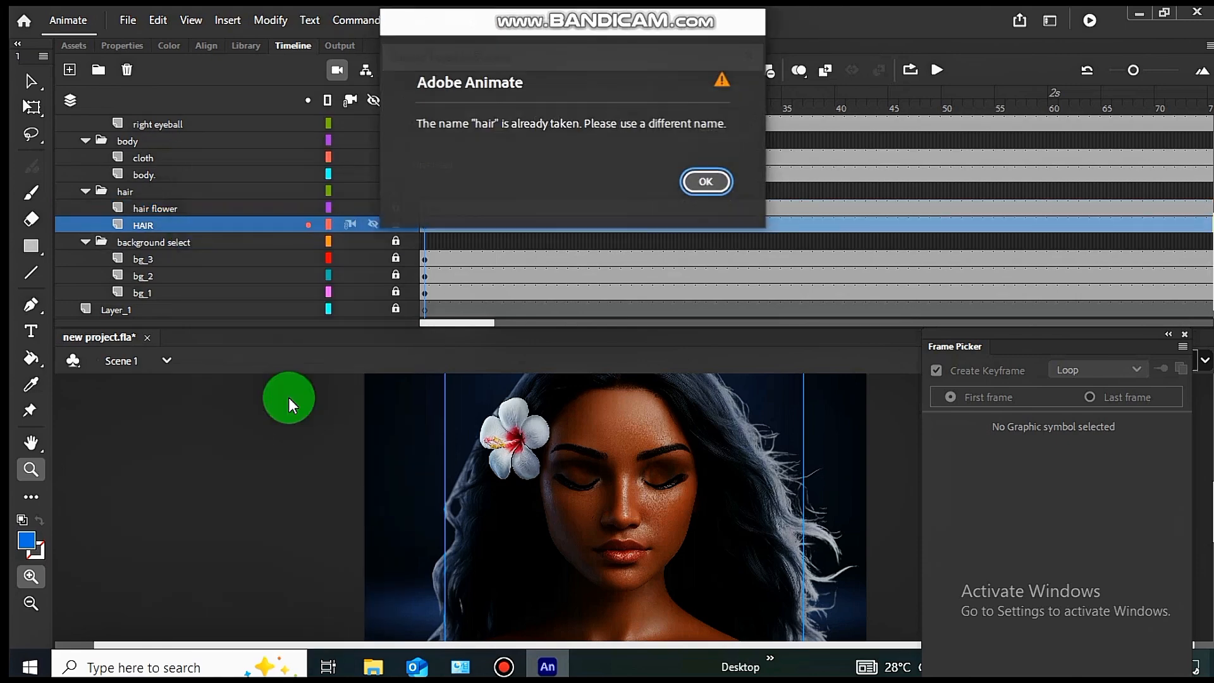
click(708, 182)
click(483, 95)
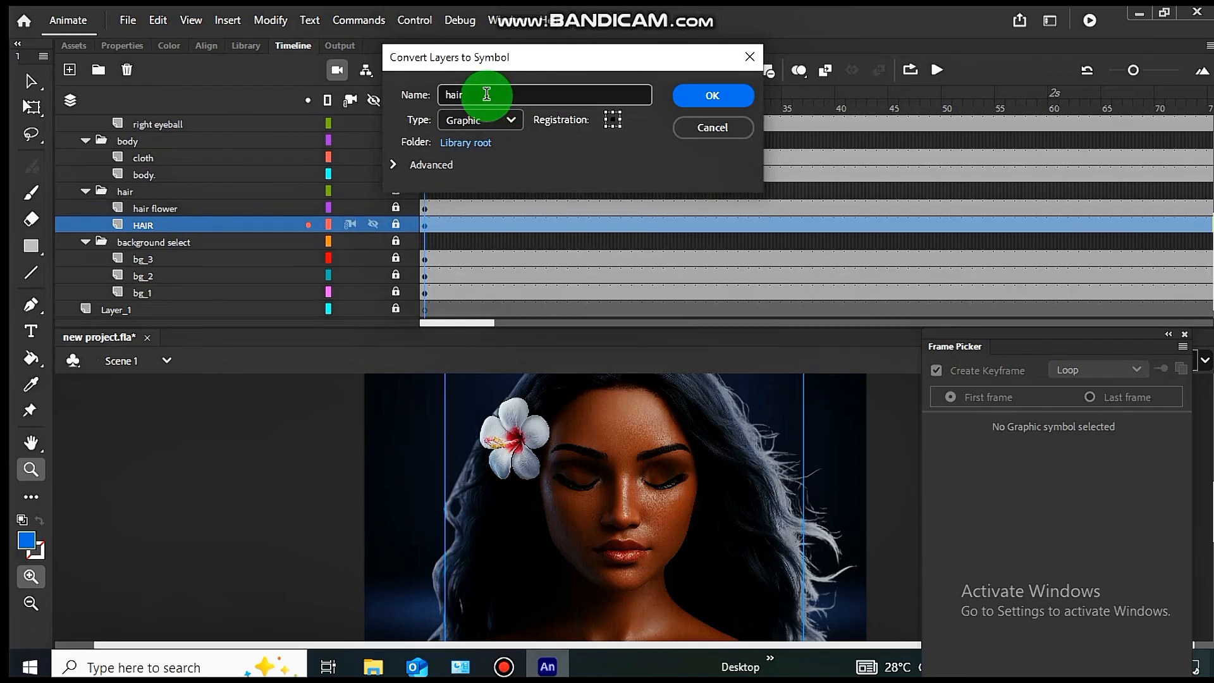
text(.)
key(Return)
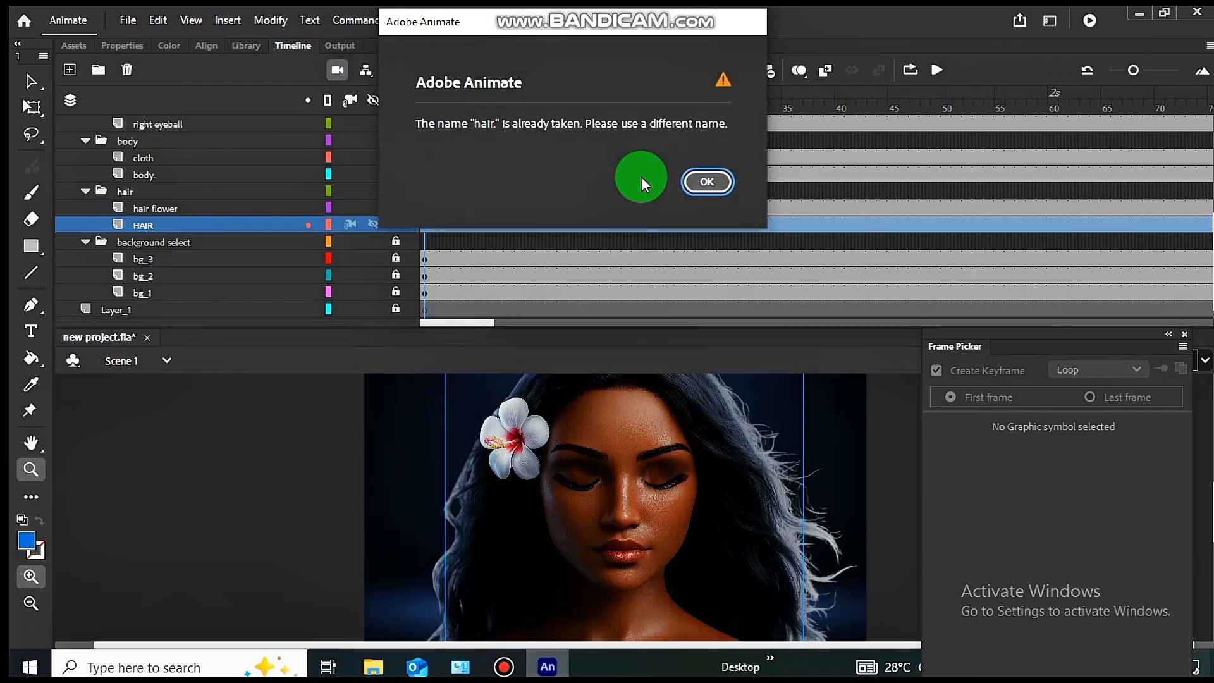
click(696, 183)
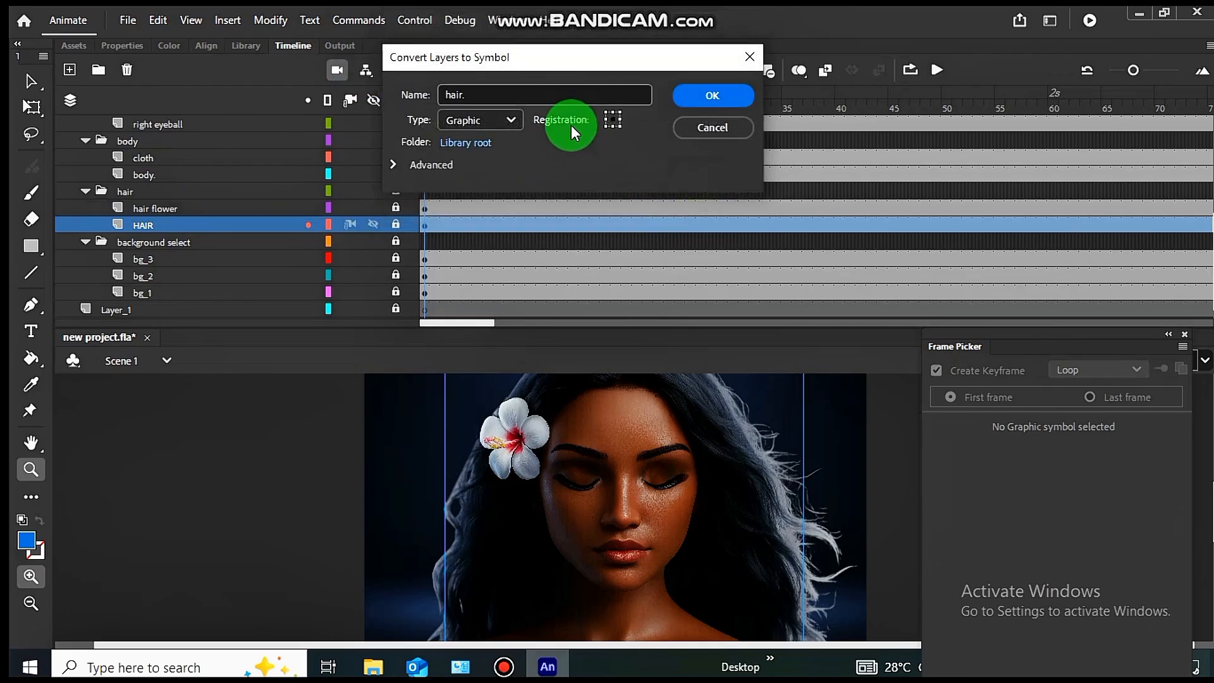
click(561, 92)
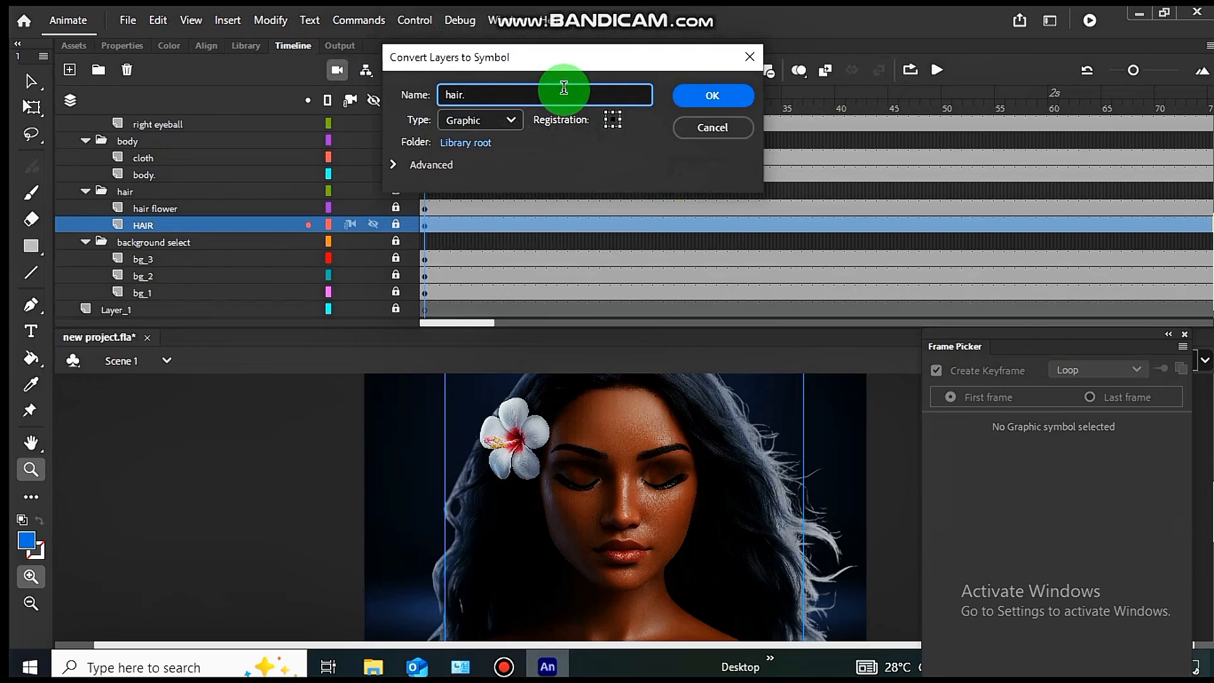
key(BackSpace)
text(_)
key(Return)
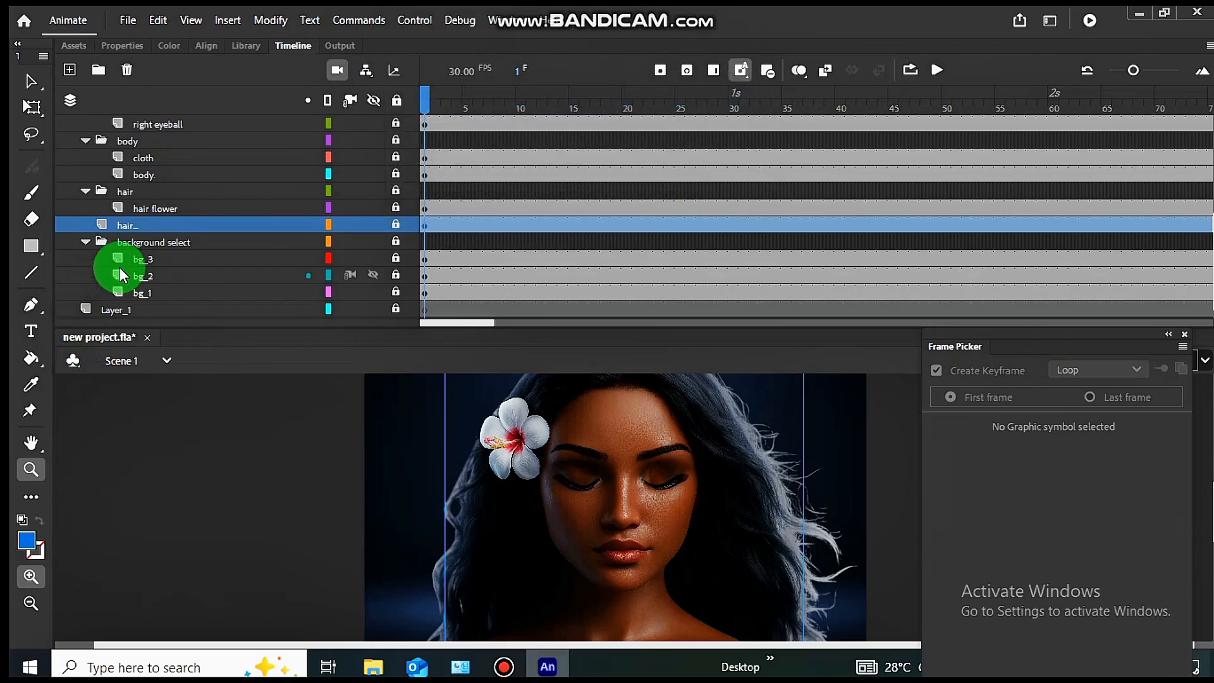
Move the hair_ layer back into the hair folder below hair flower.
click(146, 259)
right_click(146, 260)
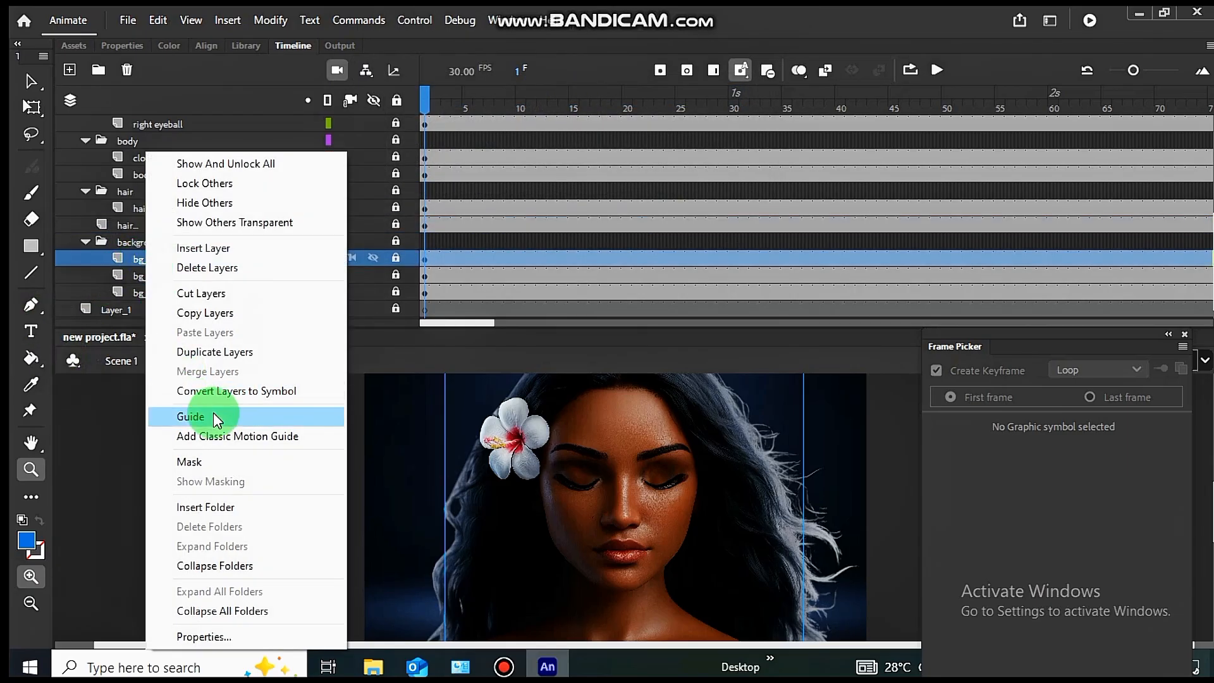
click(97, 291)
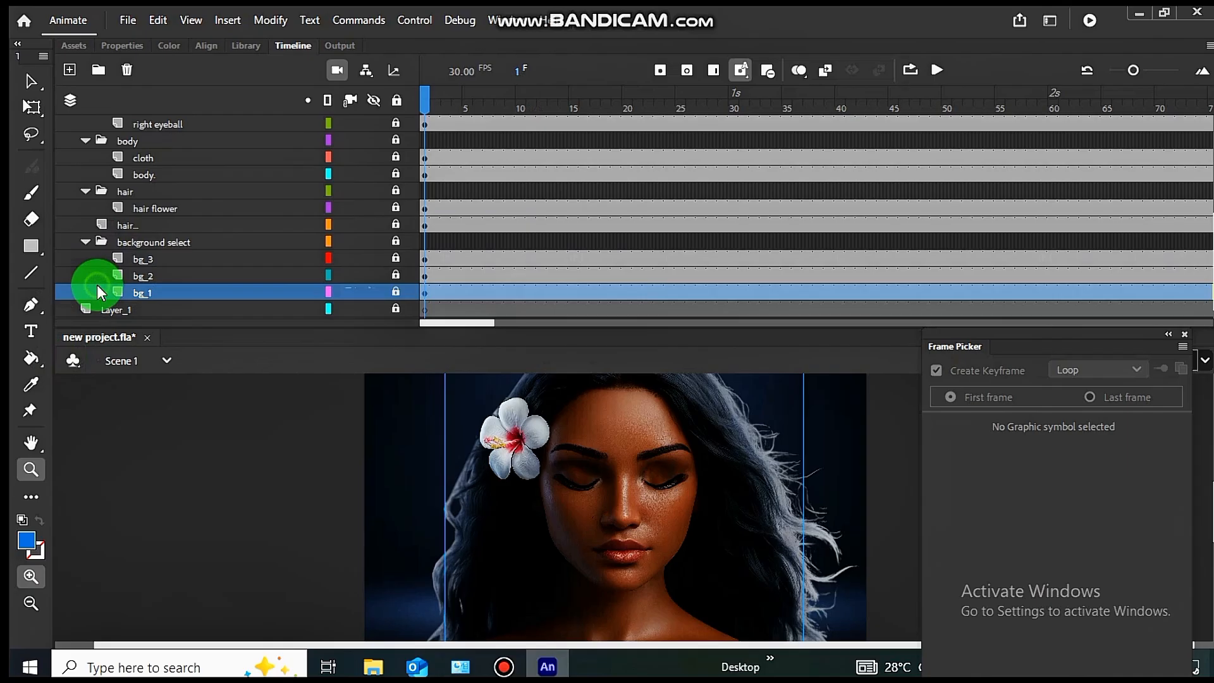
click(179, 265)
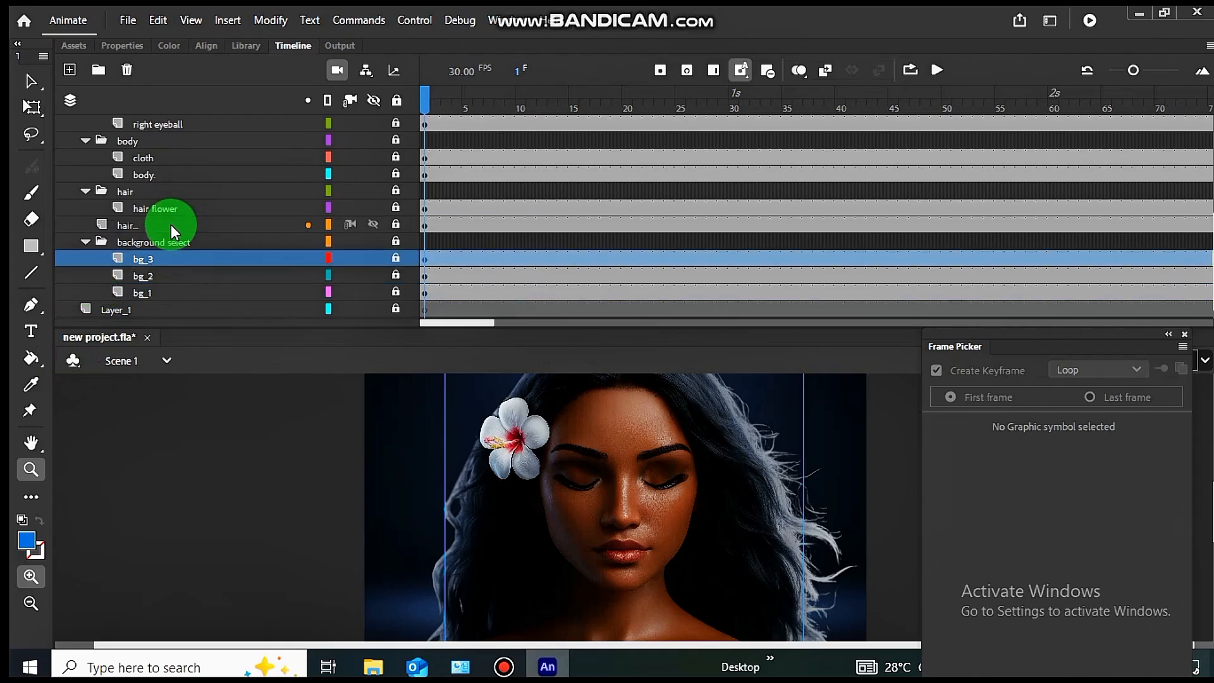
drag(171, 225, 168, 212)
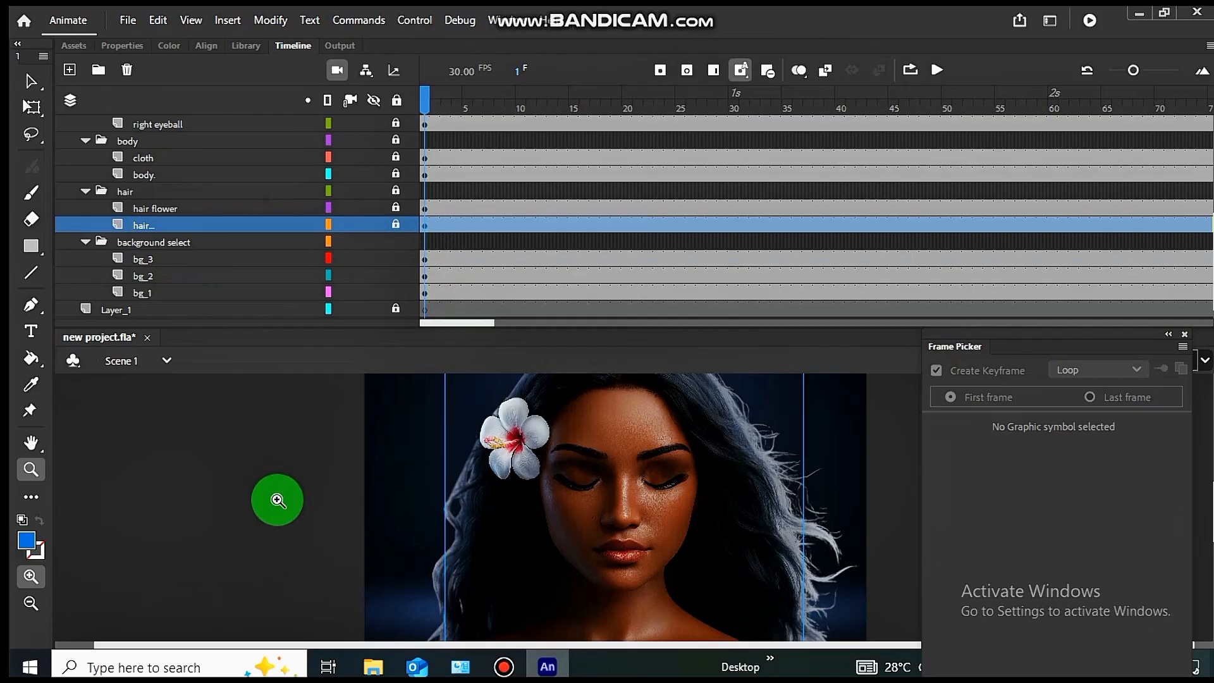
Distribute the bg_1, bg_2 and bg_3 images to keyframes on a single layer and delete the empty Layer_1.
key(v)
drag(317, 461, 1065, 561)
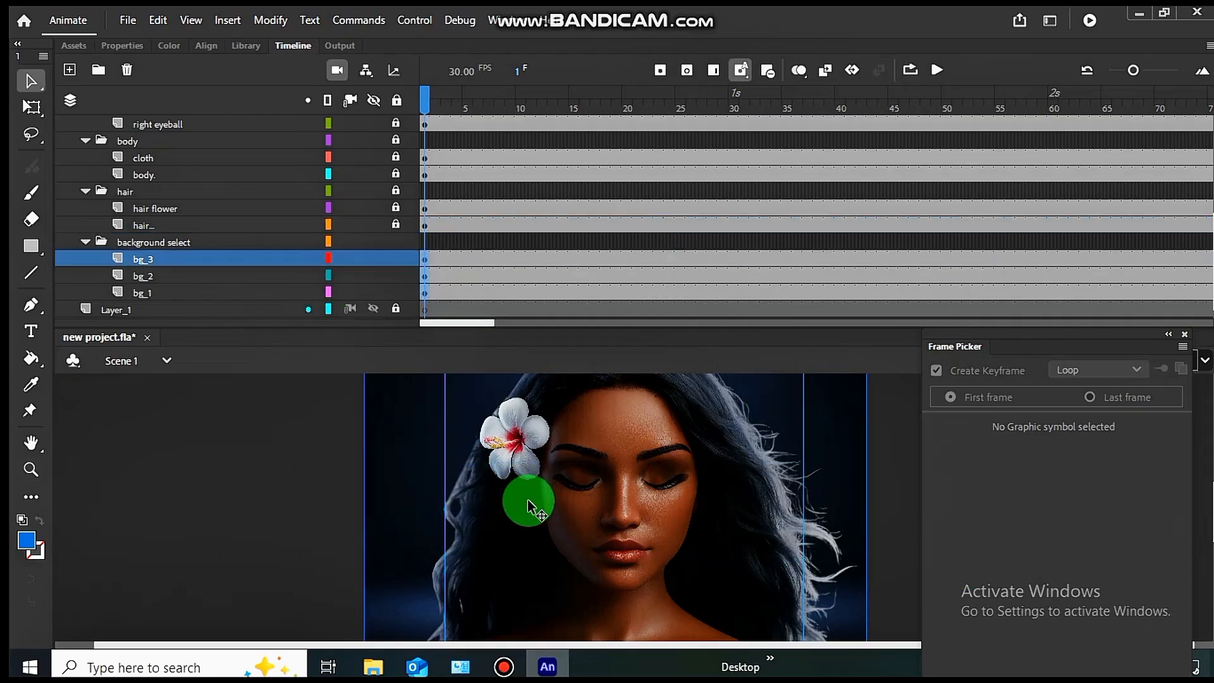
right_click(412, 481)
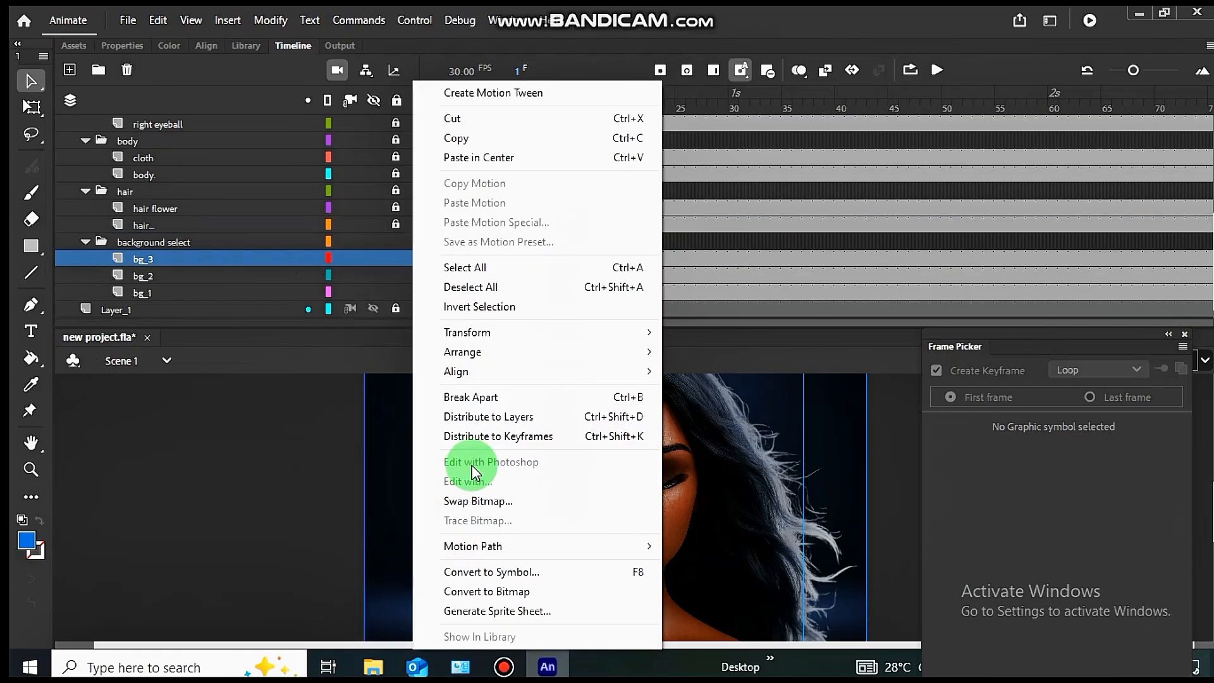
click(503, 436)
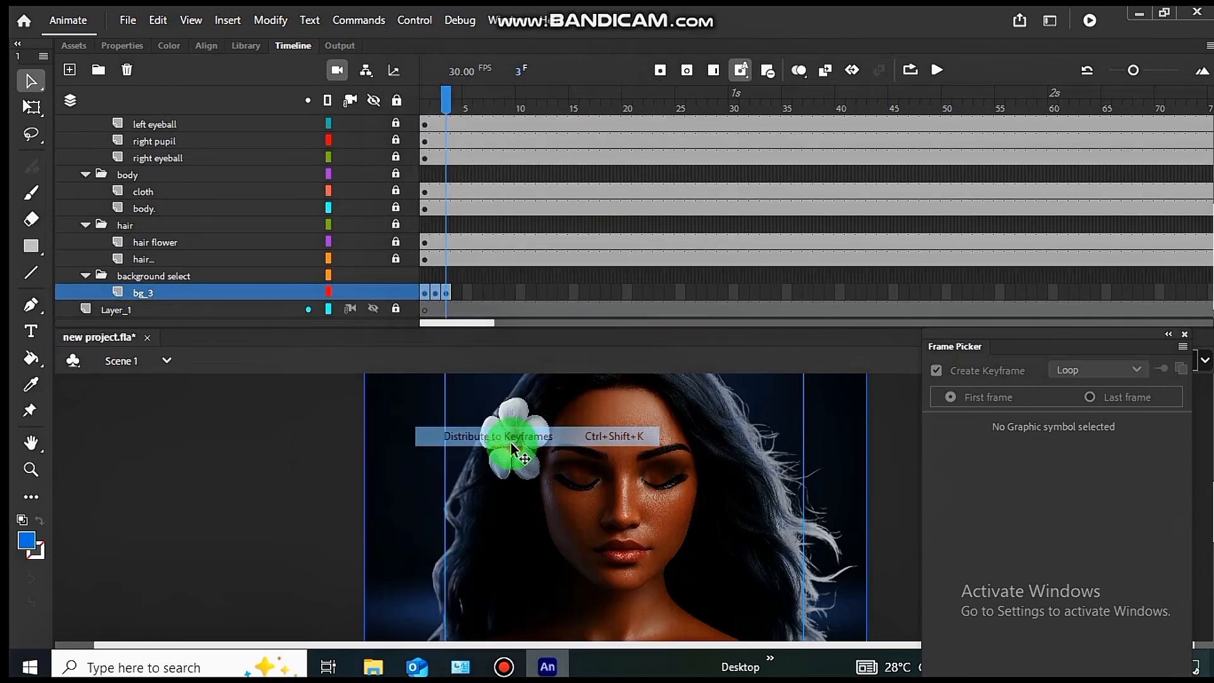
click(187, 306)
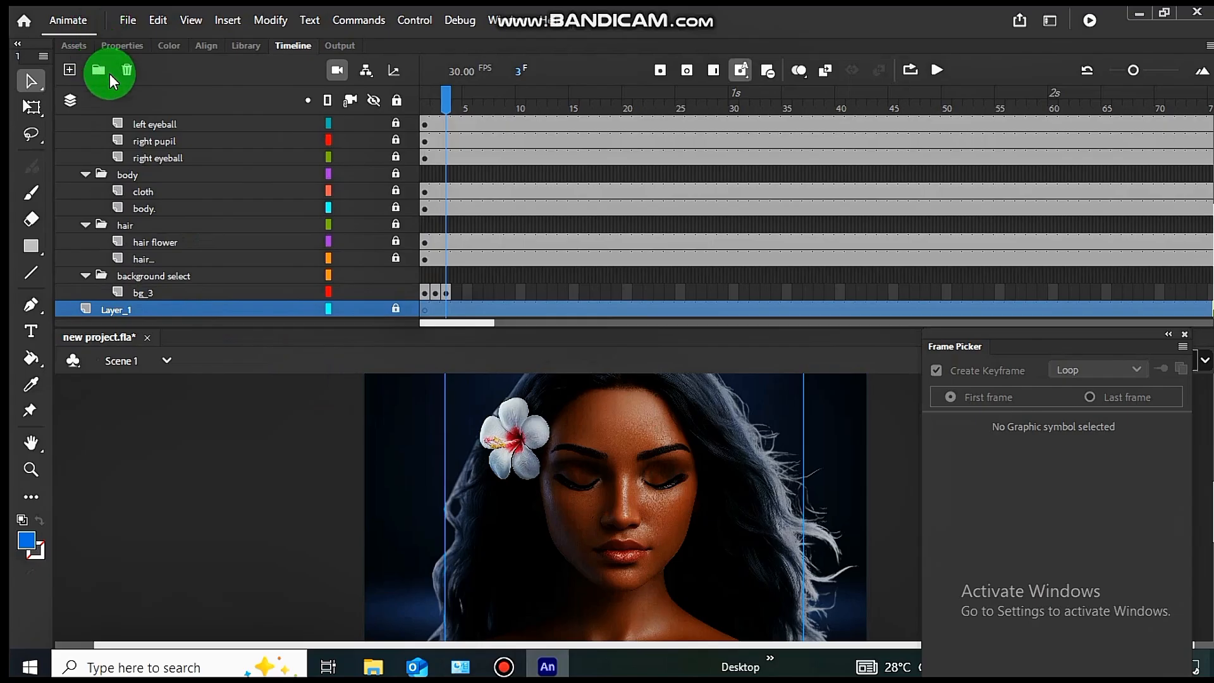
click(126, 68)
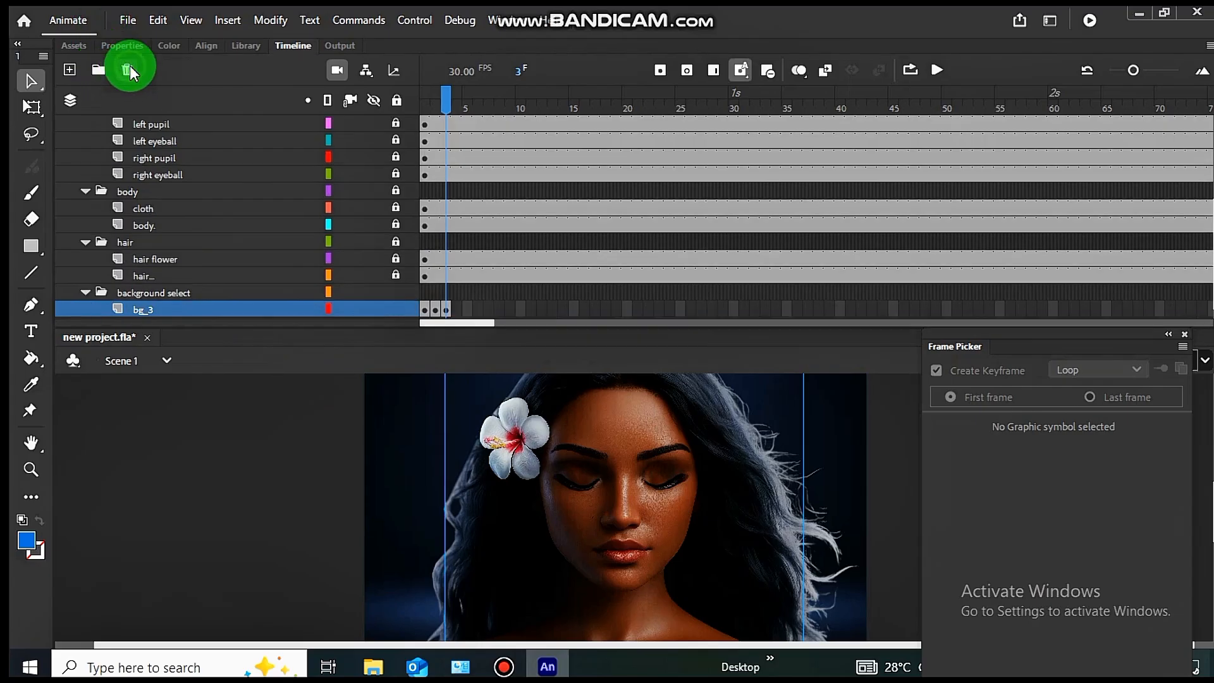
Convert the combined bg_3 layer to a graphic symbol named background select.
right_click(164, 307)
click(235, 396)
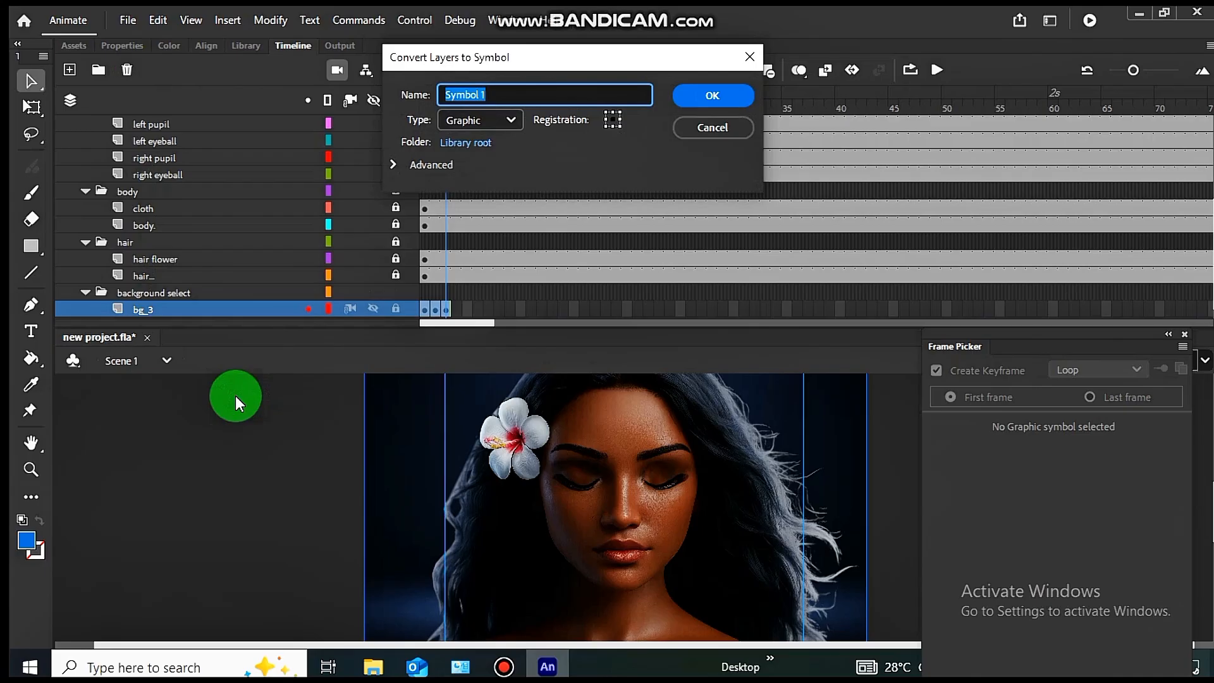
text(b)
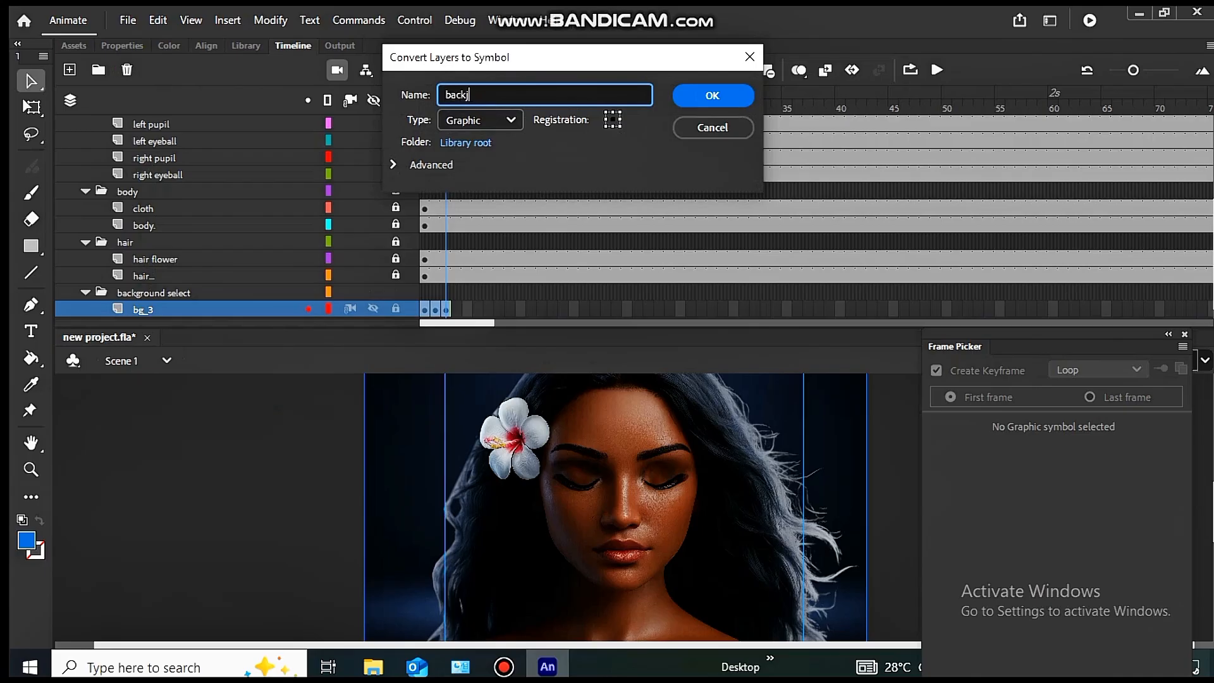
text(ackground select)
key(Return)
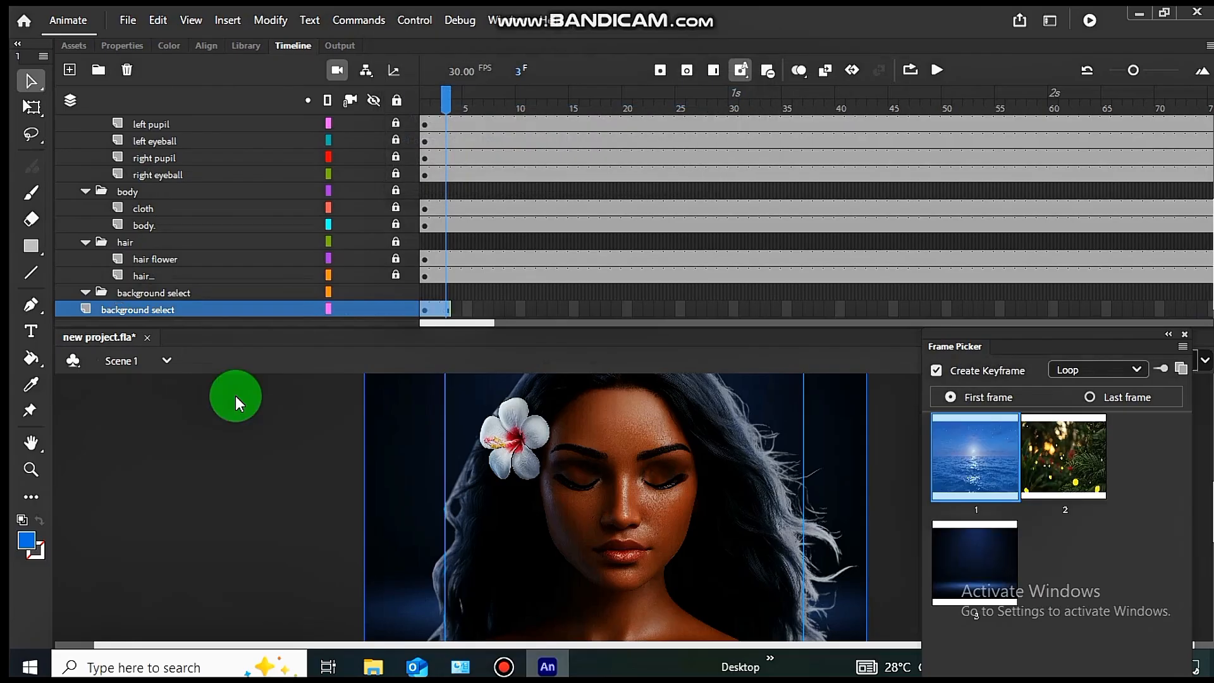
Delete the empty background select folder, keeping its symbol layer, and place that layer outside and below the collapsed hair folder.
drag(158, 294, 144, 306)
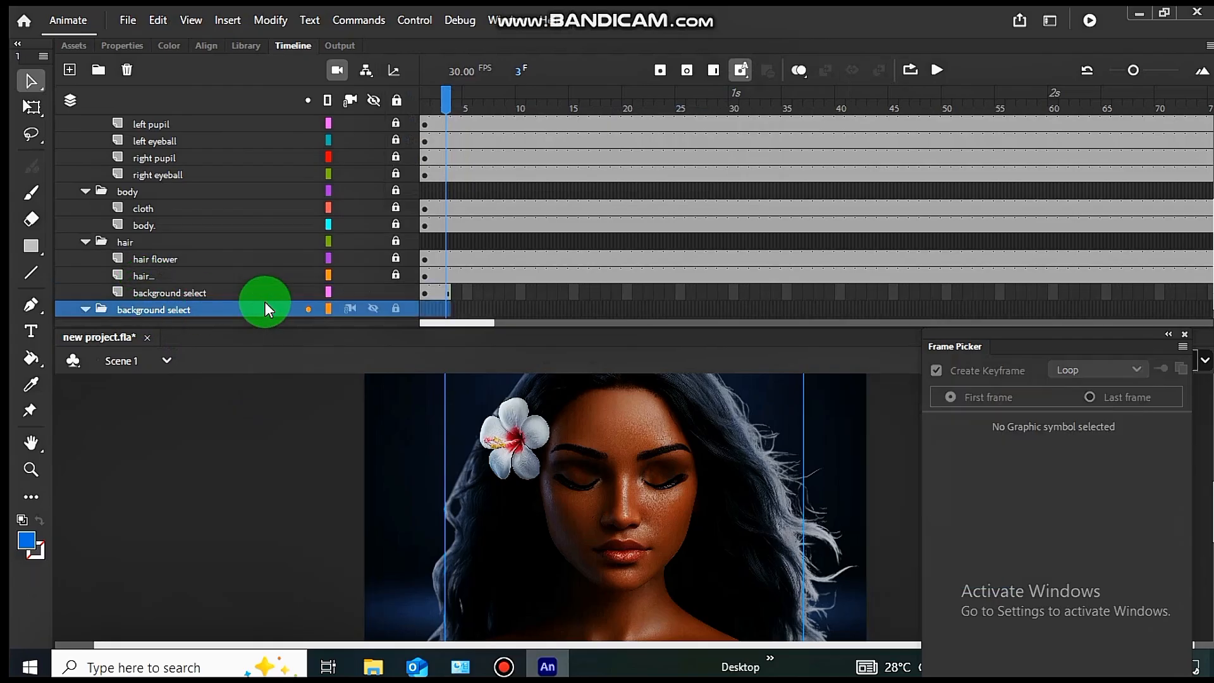
click(130, 72)
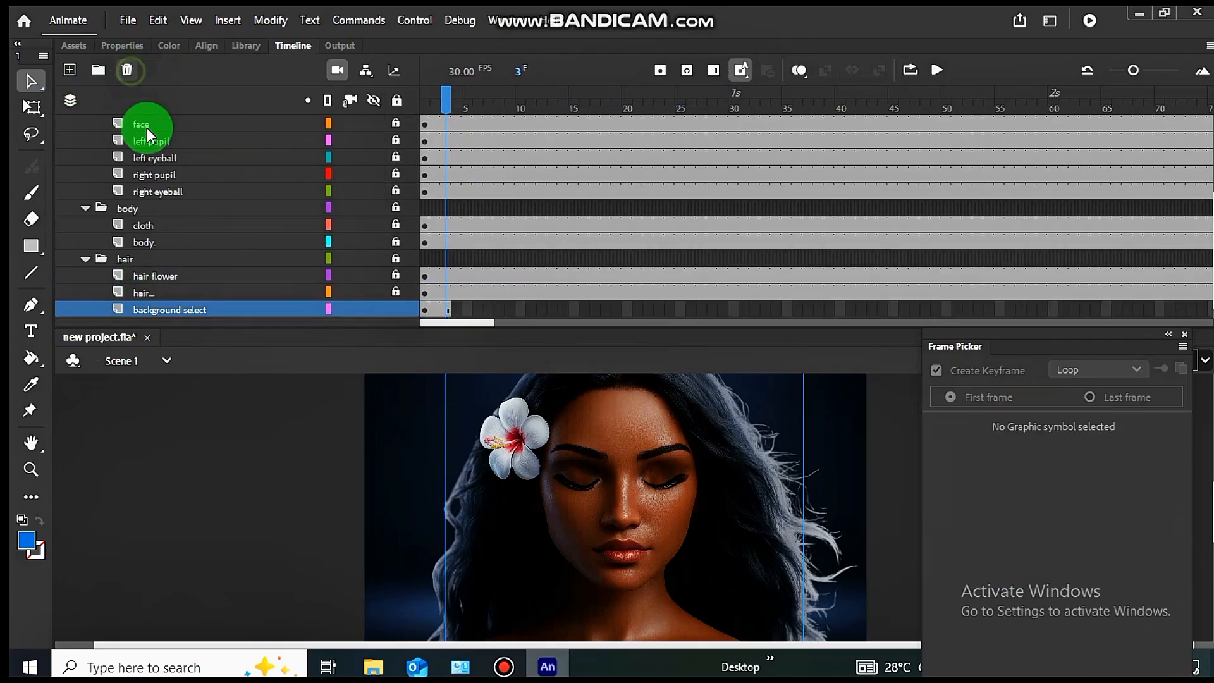
click(163, 315)
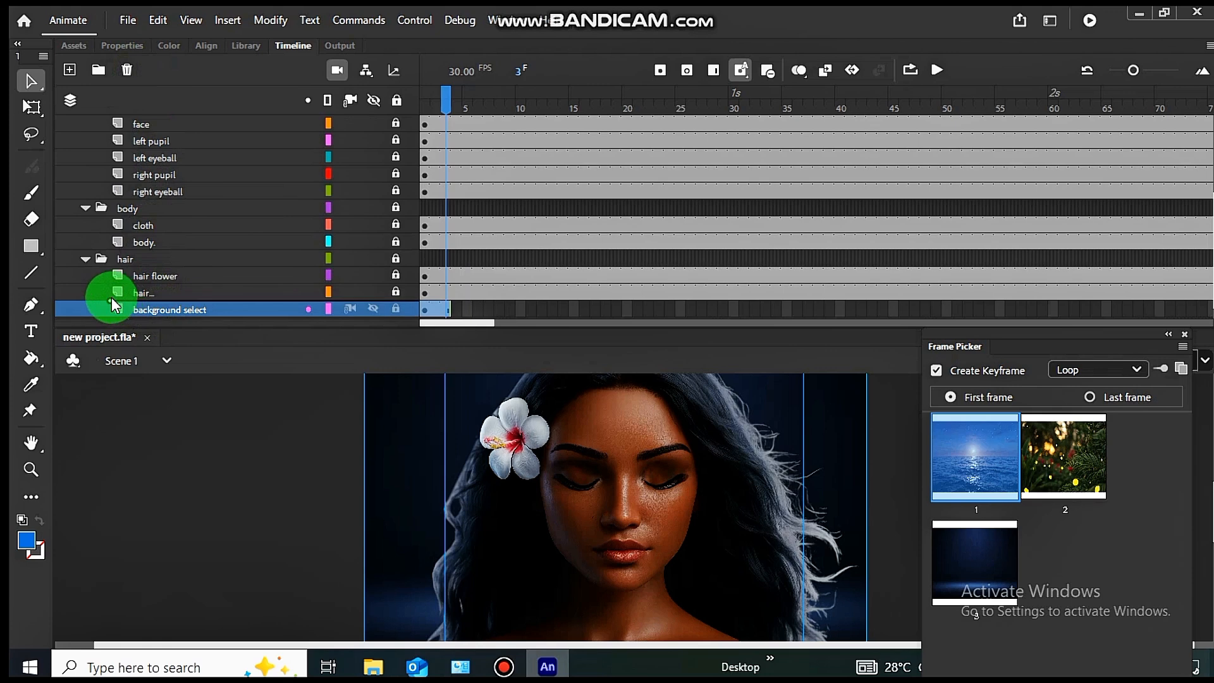
drag(136, 306, 61, 260)
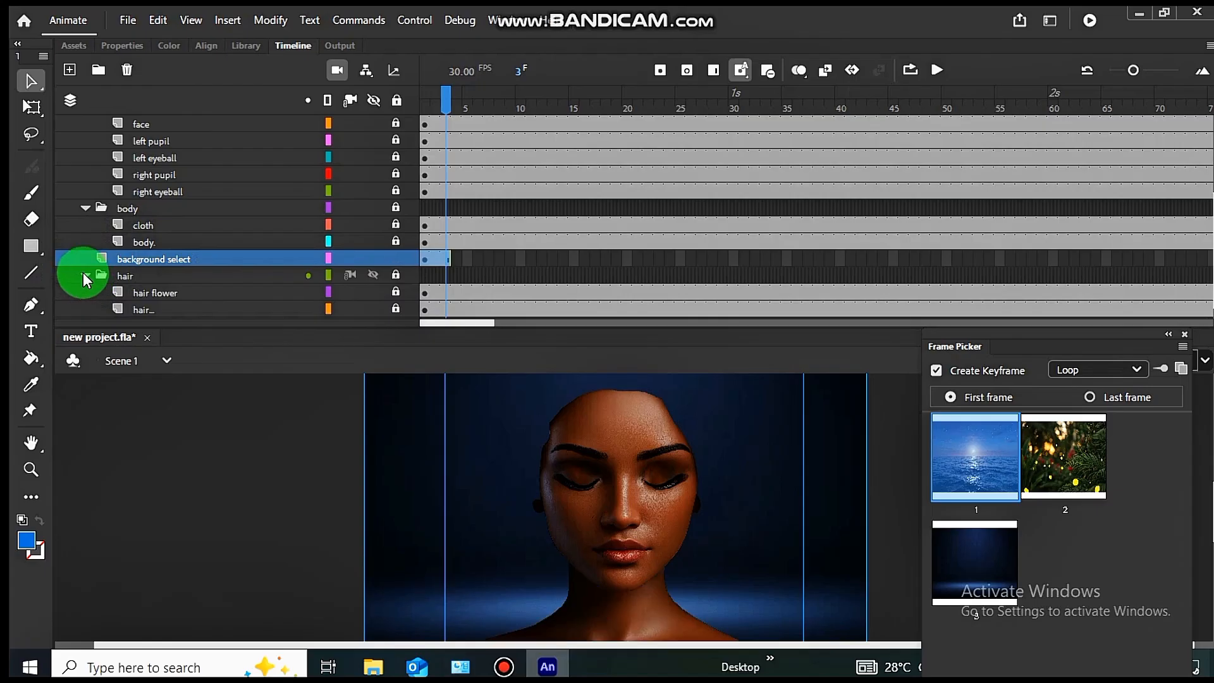
click(83, 275)
drag(124, 291, 105, 309)
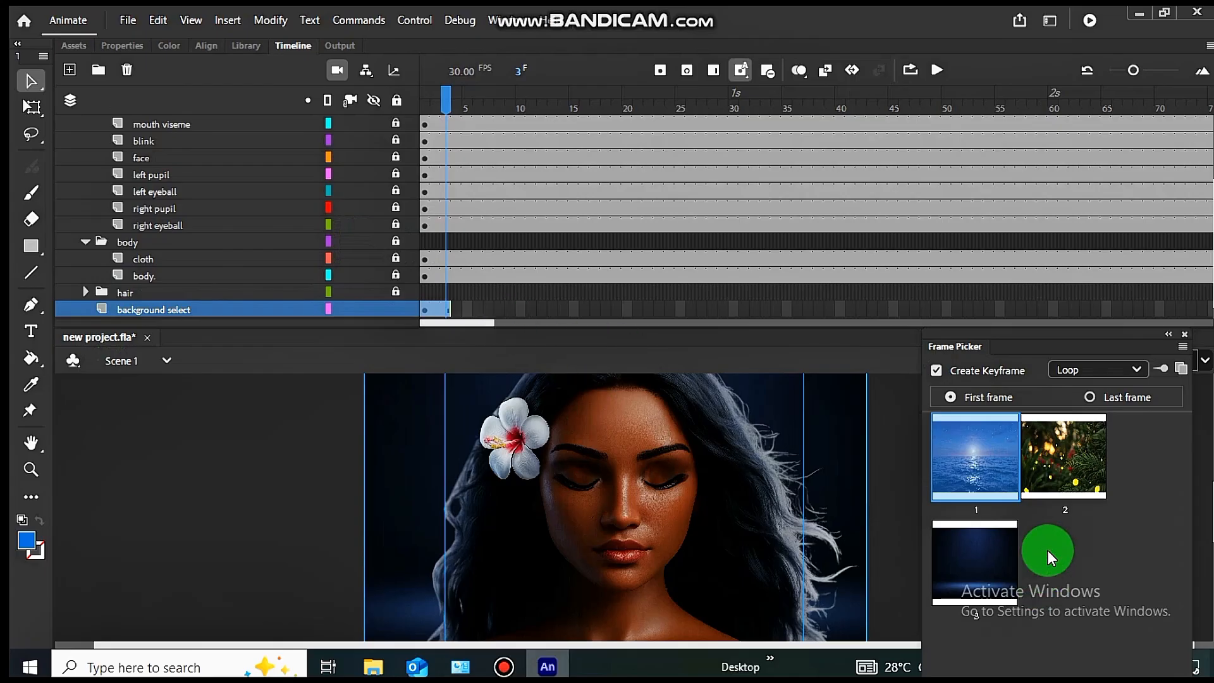
Switch the background select symbol through its frames to the ocean image in frame 1 and set its looping to single frame.
click(1075, 473)
click(980, 563)
click(972, 486)
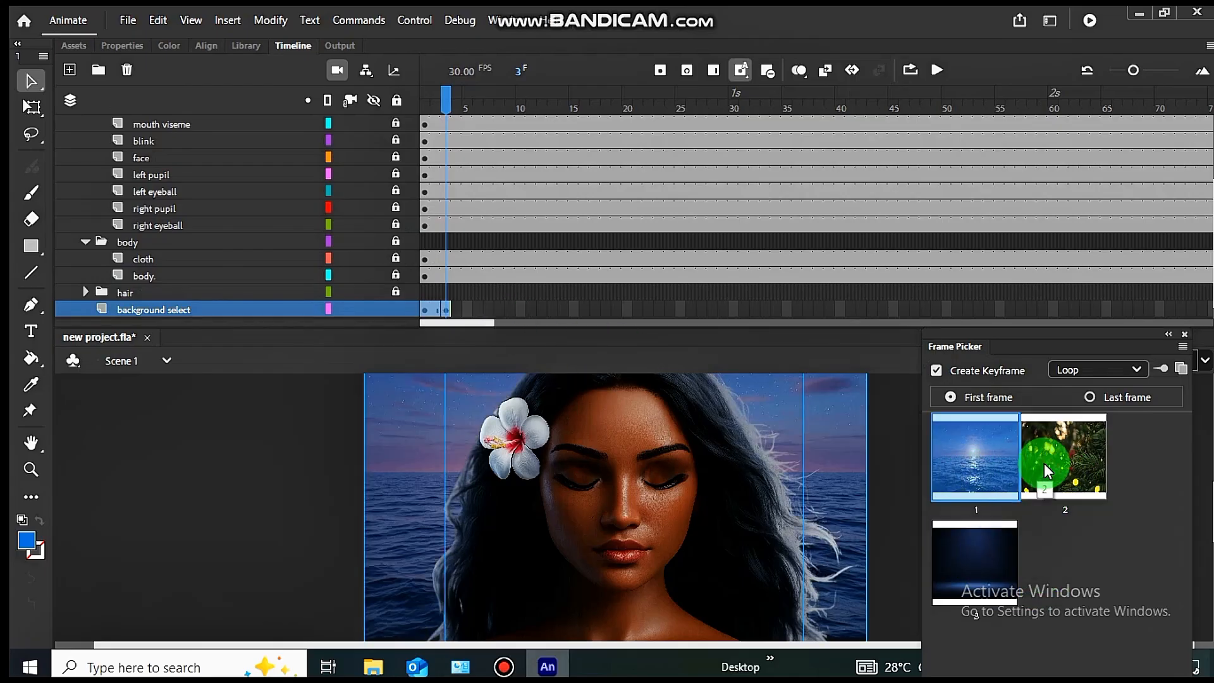
click(118, 44)
scroll(373, 274, down, 3)
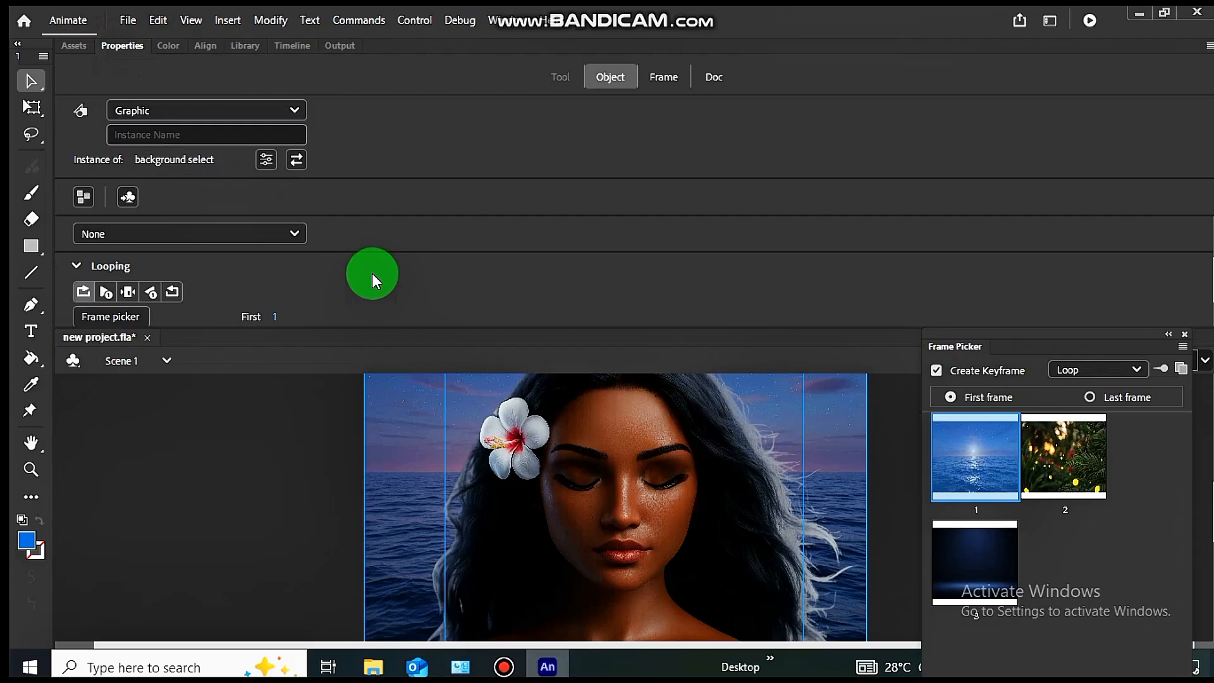
click(128, 292)
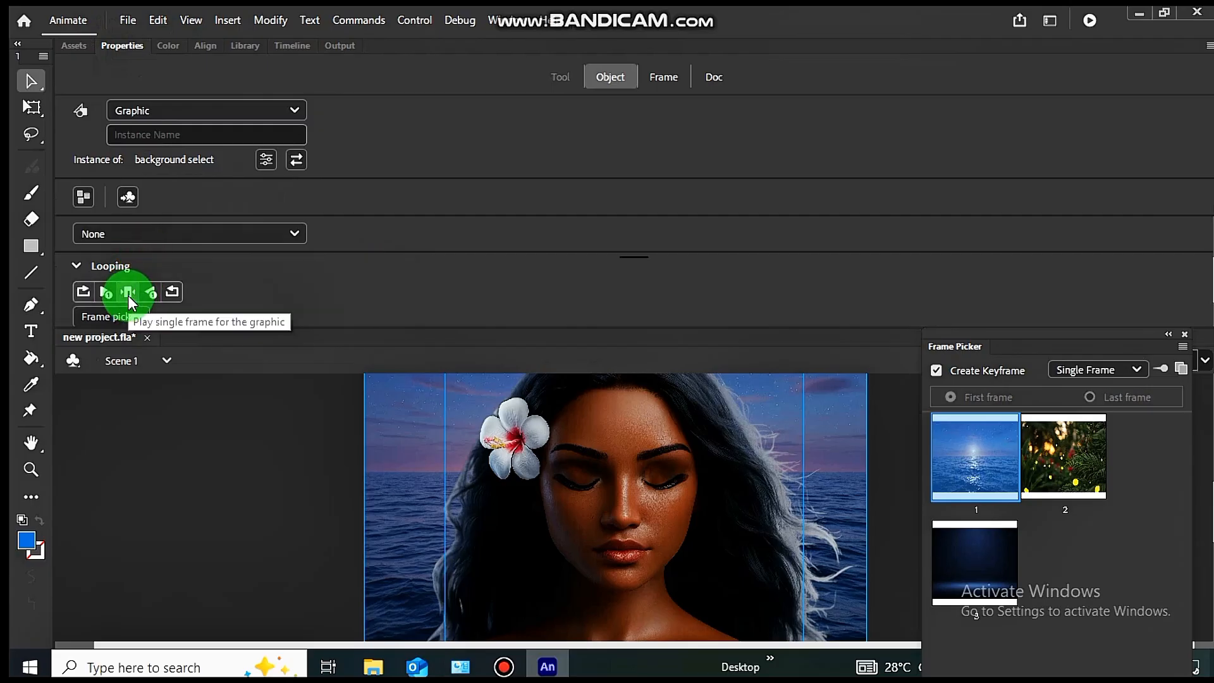
Remove frame 3 from the background select layer and return the playhead to frame 1.
click(288, 45)
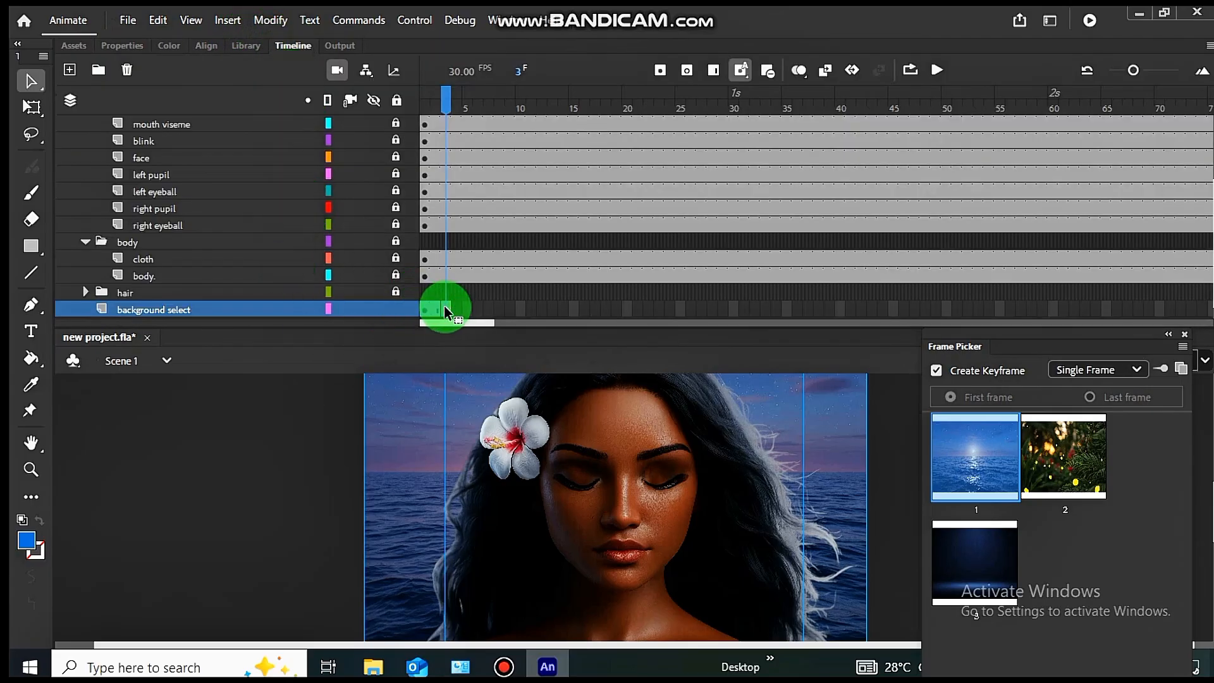
click(764, 74)
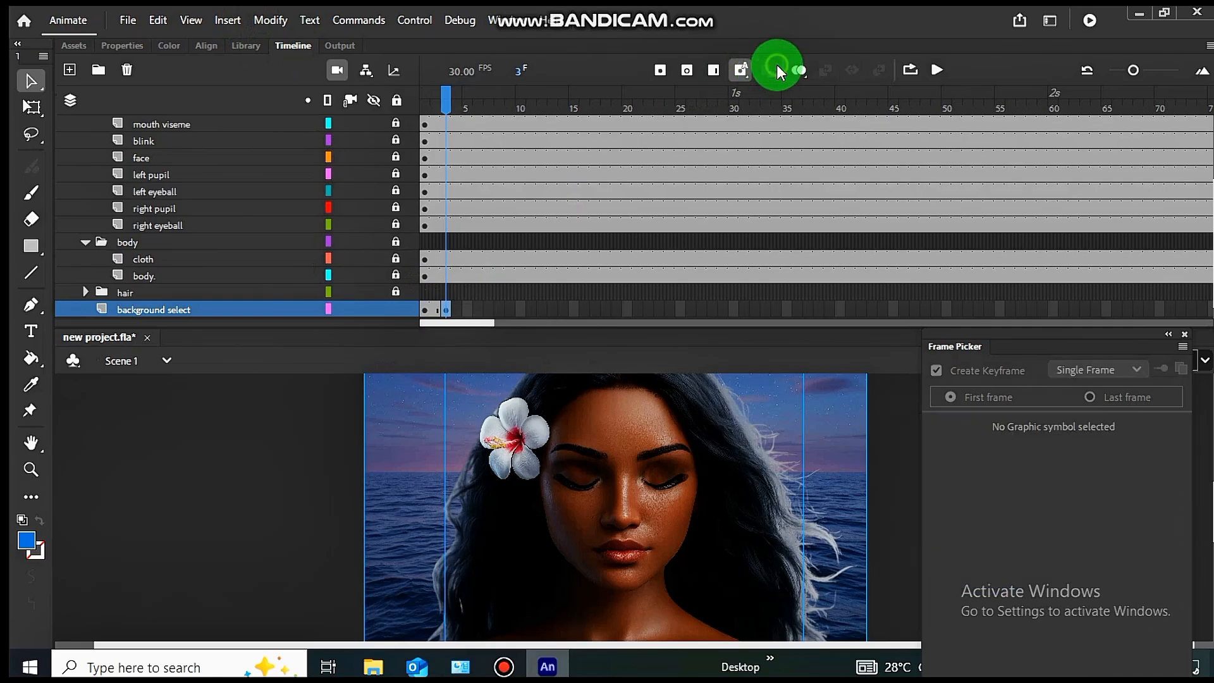
click(450, 101)
drag(449, 101, 408, 100)
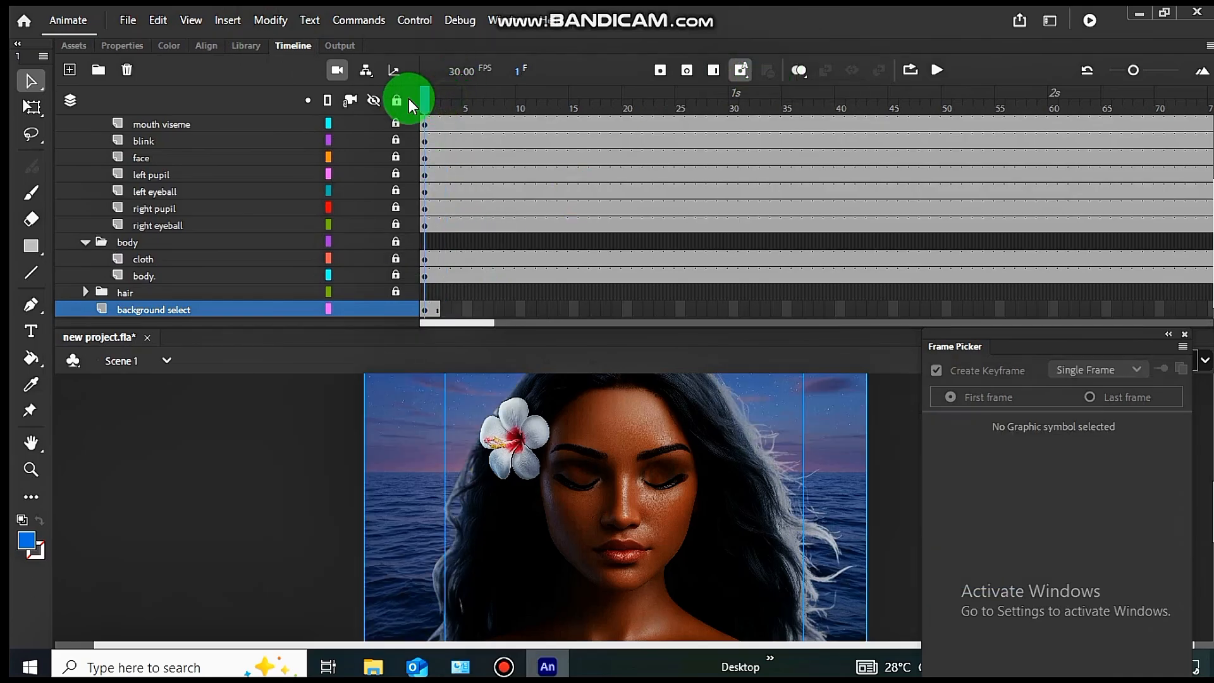
Extend the background select layer's frames to frame 213, matching the character layers, and return to frame 1.
drag(446, 321, 651, 333)
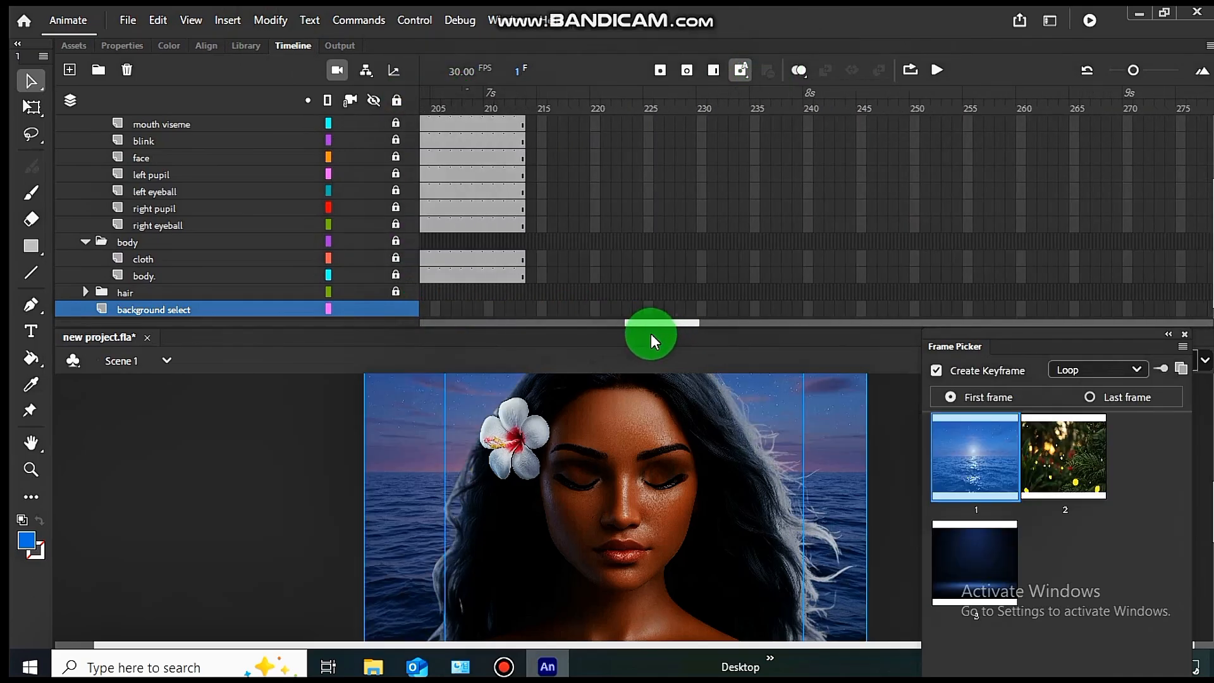
click(519, 309)
click(712, 71)
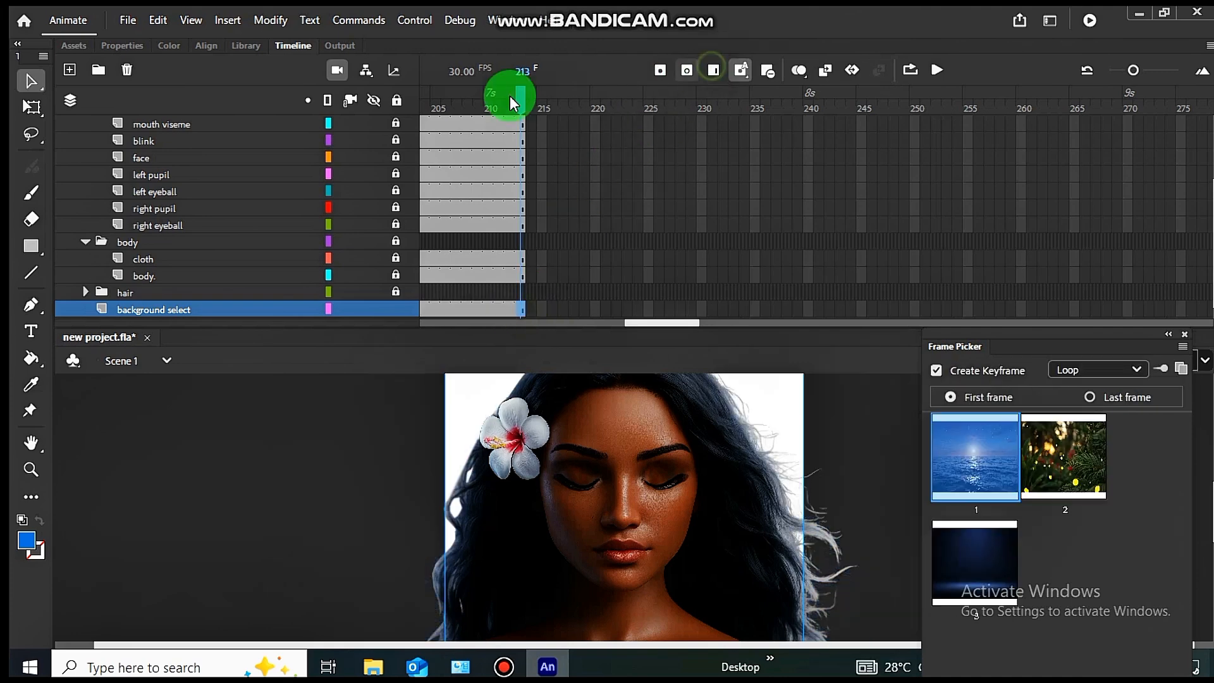
click(524, 69)
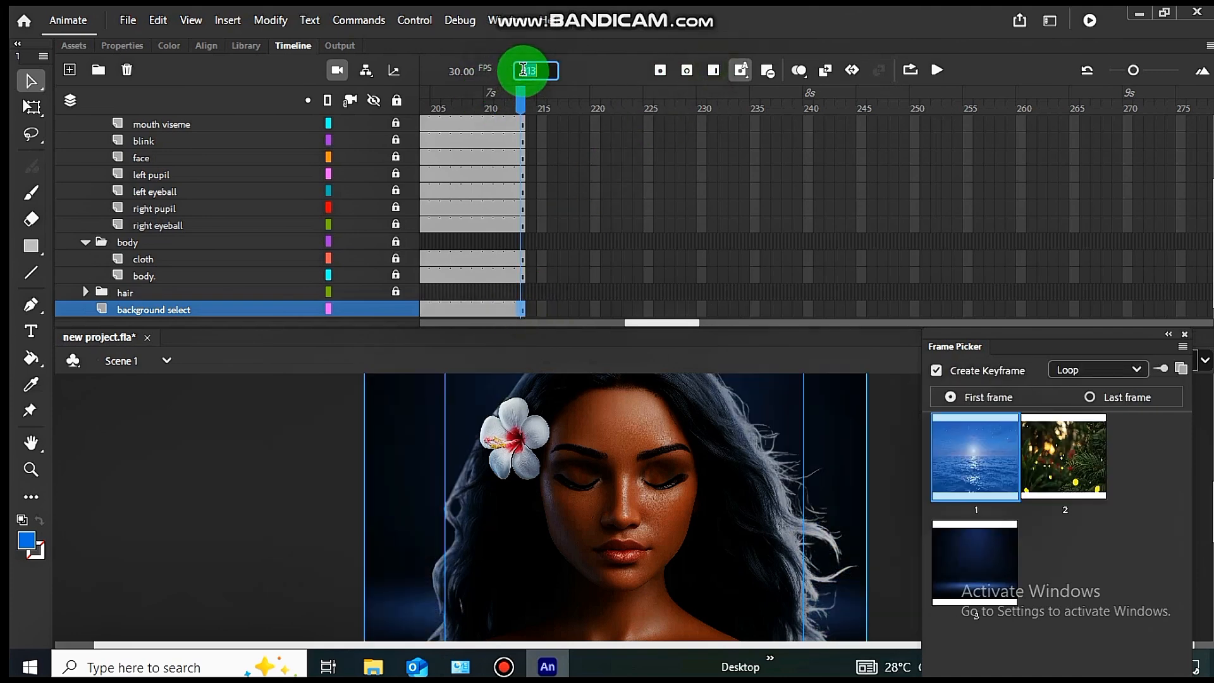
text(1)
key(Return)
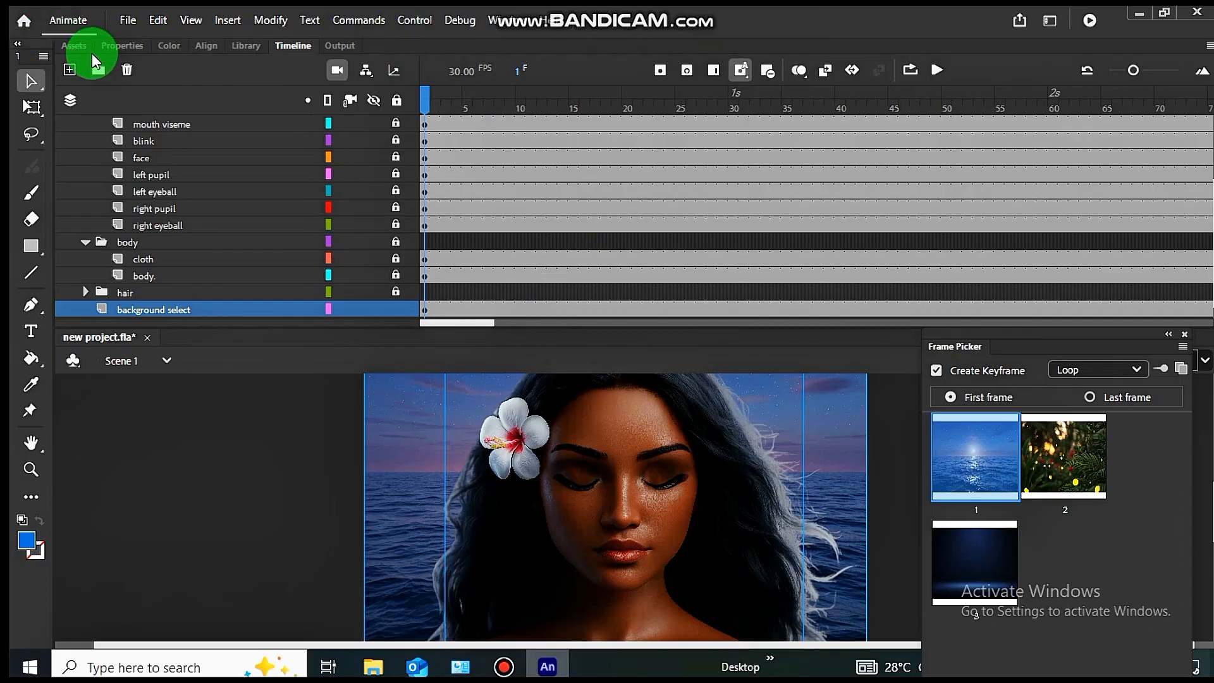
Set the background select graphic to play as a single frame.
click(139, 44)
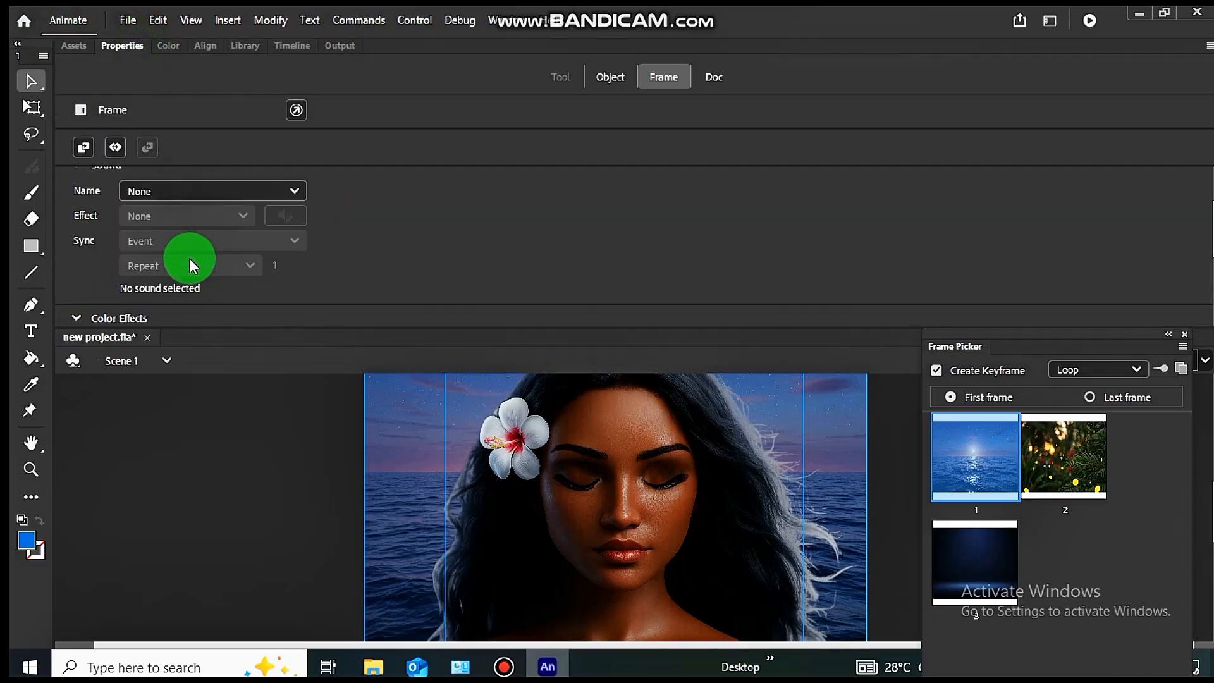
scroll(190, 263, down, 5)
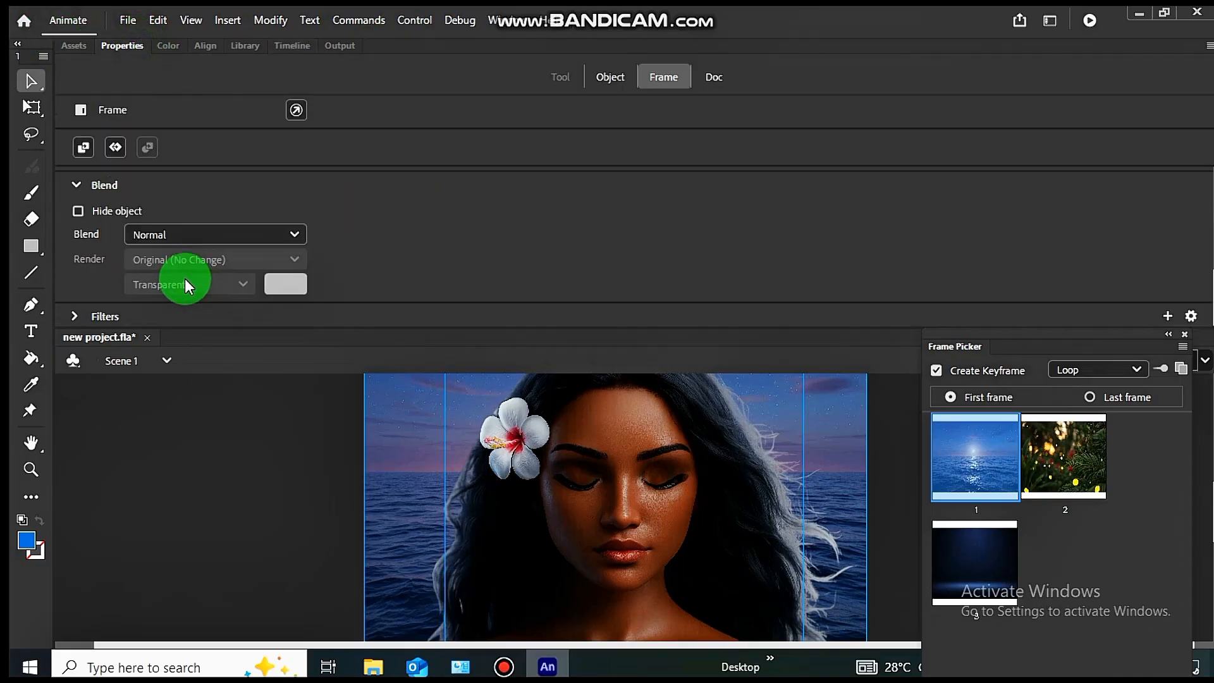
click(602, 81)
click(127, 235)
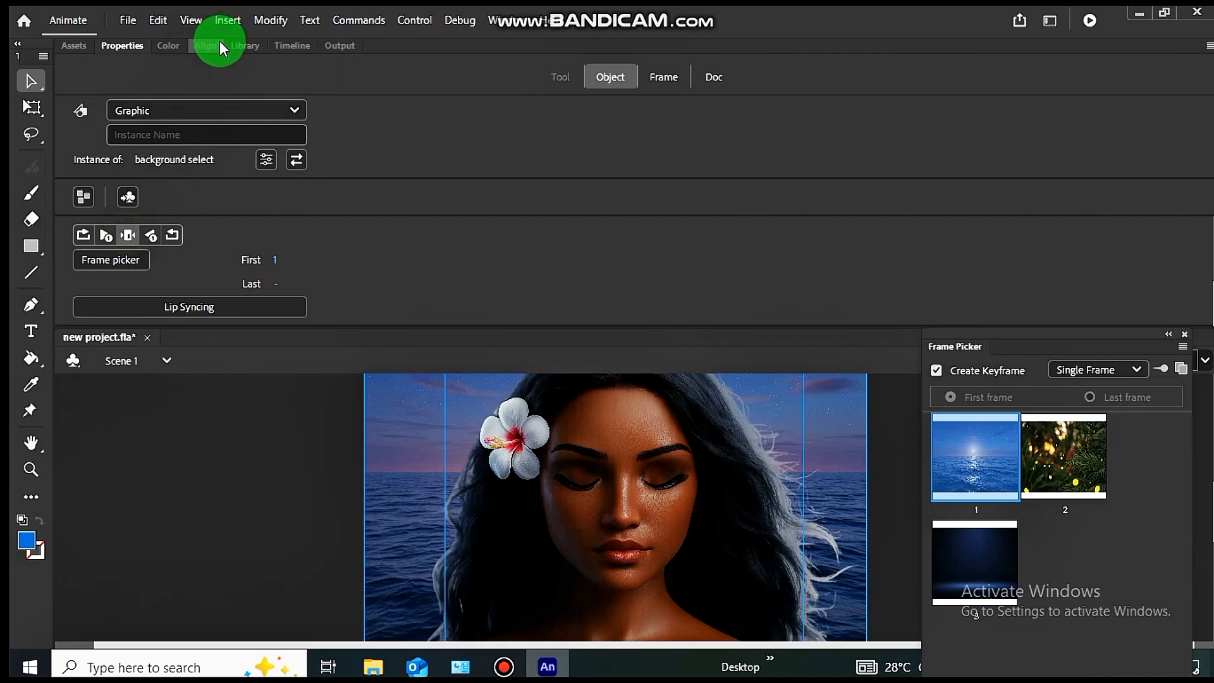
click(292, 45)
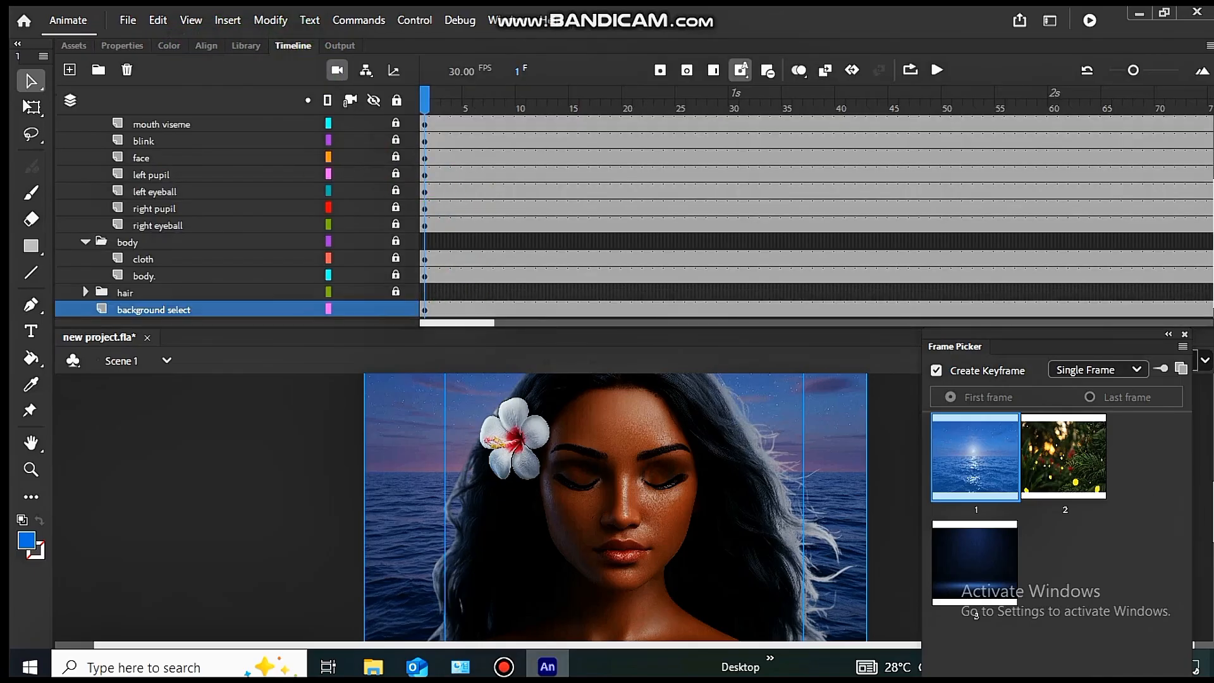
Choose picker frame 2, the jungle, as the background at frame 1 and play the animation to frame 64.
click(1091, 496)
click(1011, 551)
click(1027, 488)
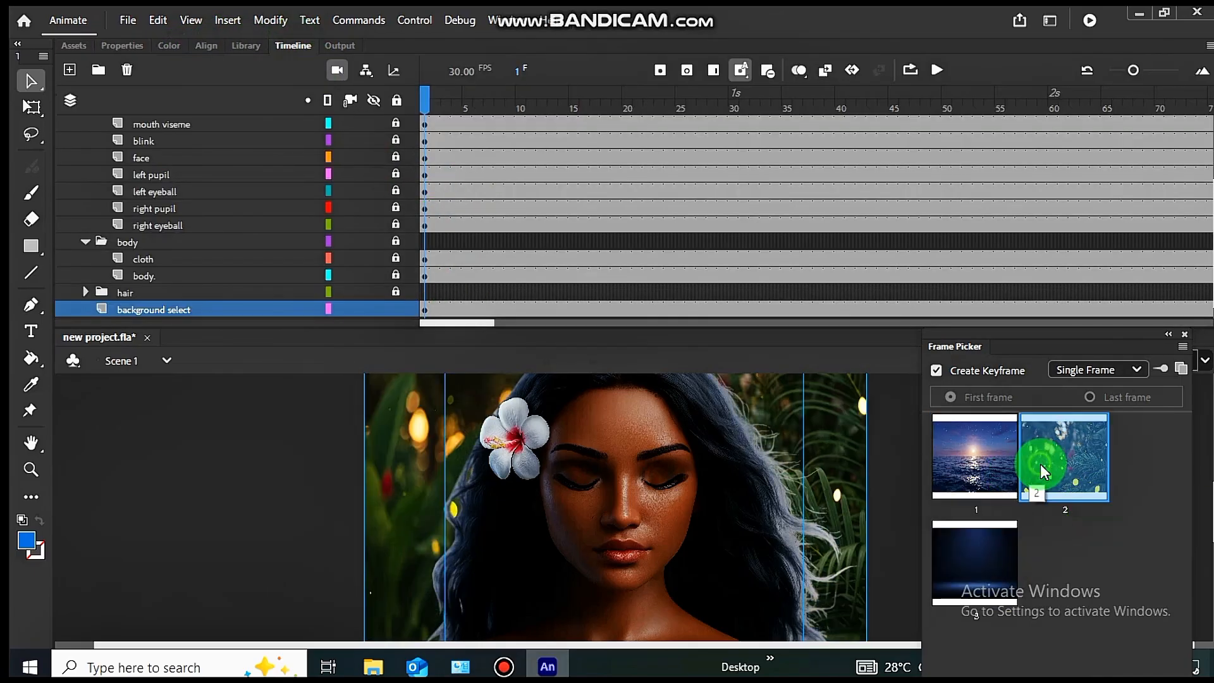
key(Return)
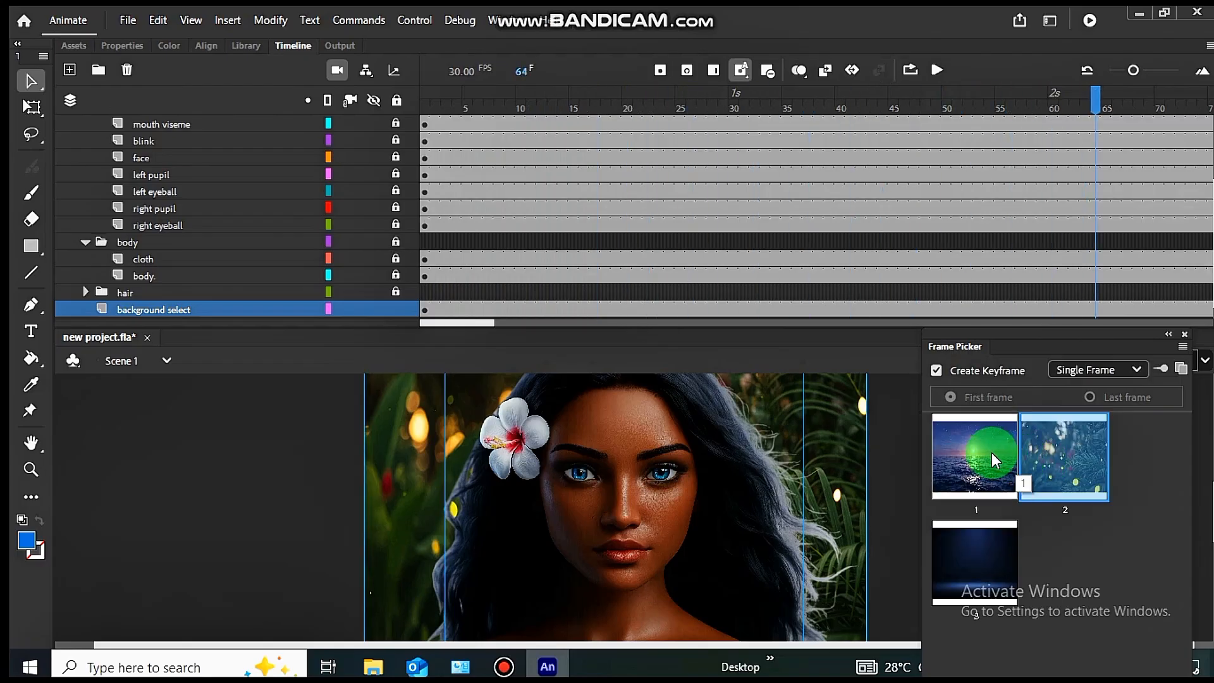
Switch the background to picker frame 1, the sea, at frame 64, play onward and return to frame 1.
click(990, 452)
key(Return)
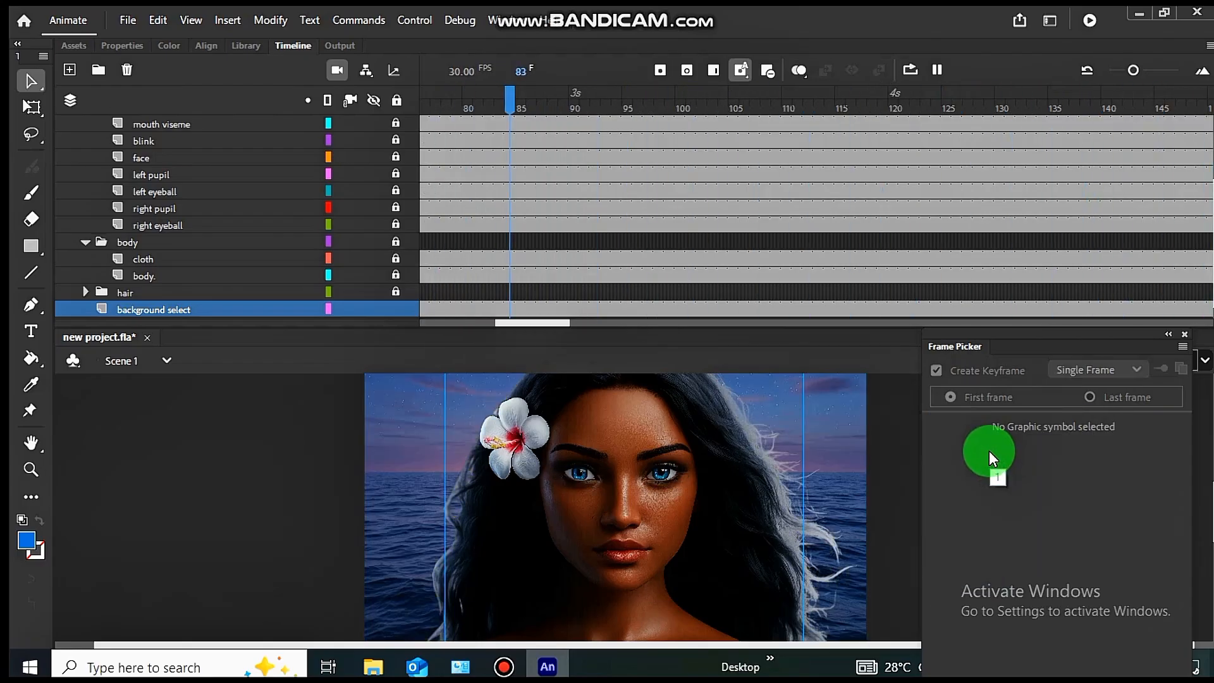
key(Return)
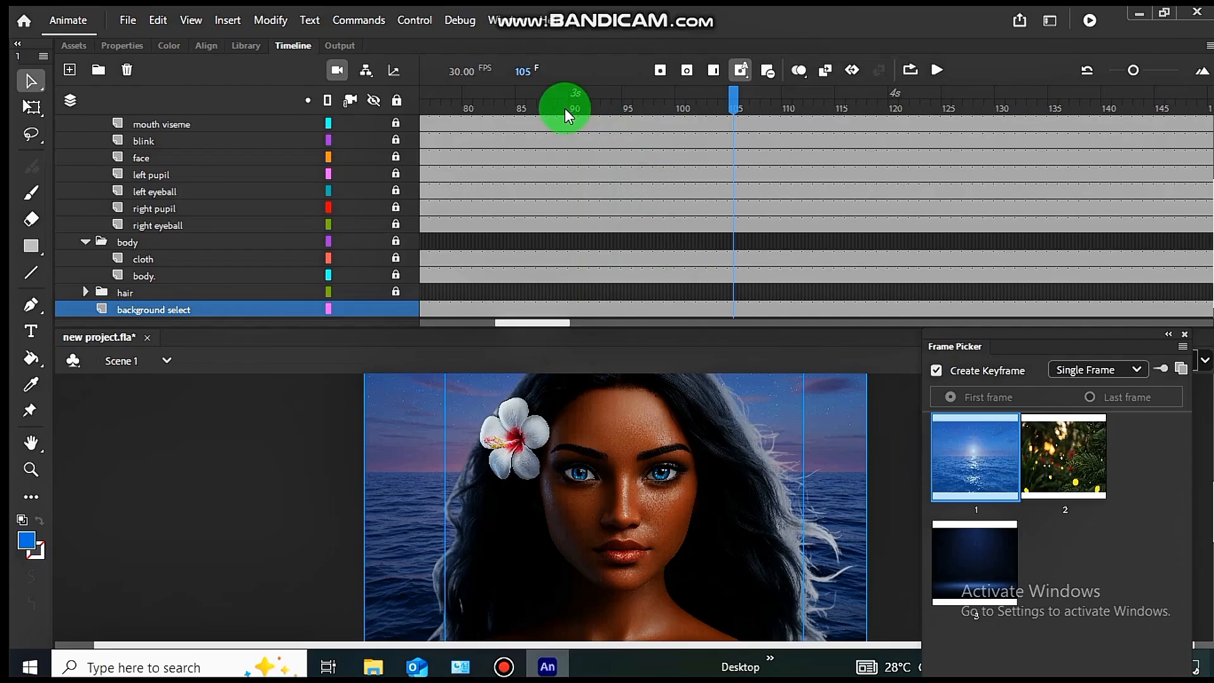
click(523, 66)
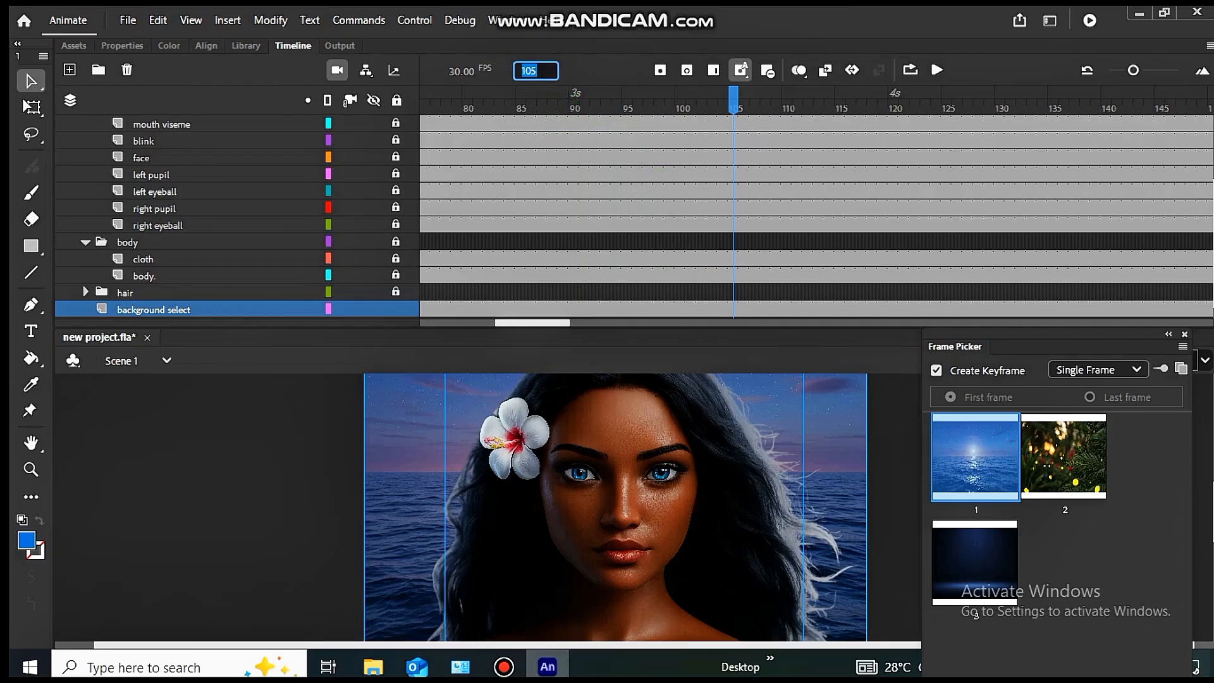
text(1)
key(Return)
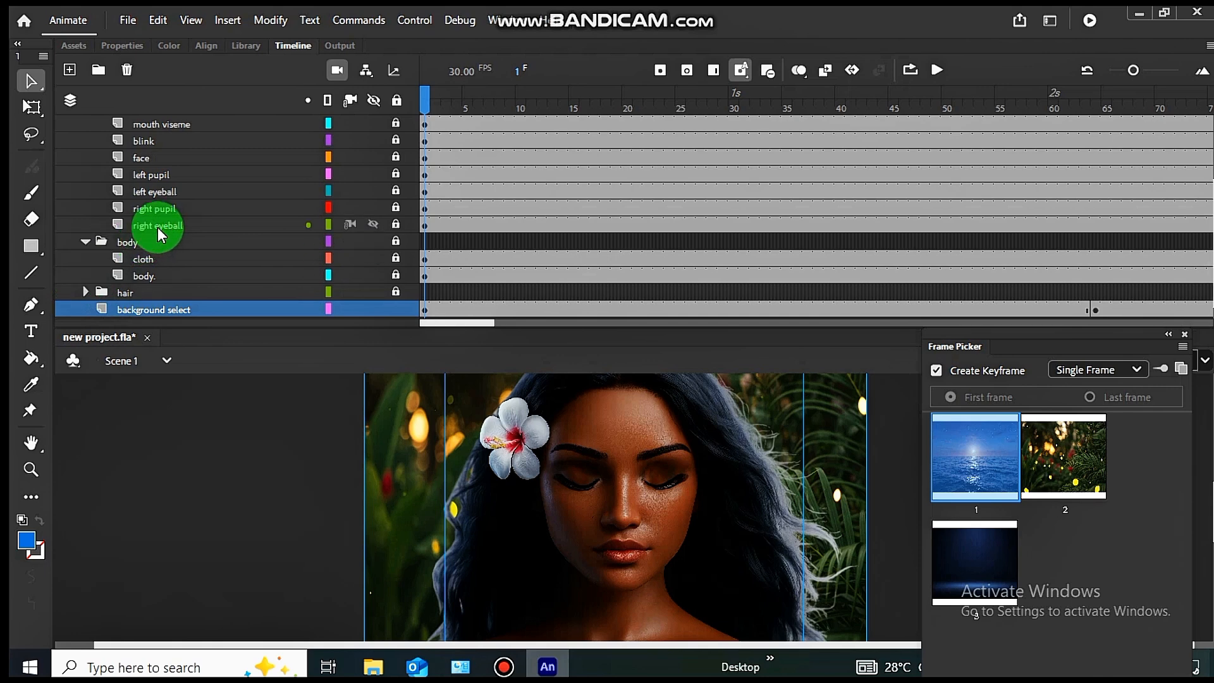
Show the layer parenting view and parent the other head layers, from glass customization to right eyeball, to the face layer.
scroll(161, 233, up, 1)
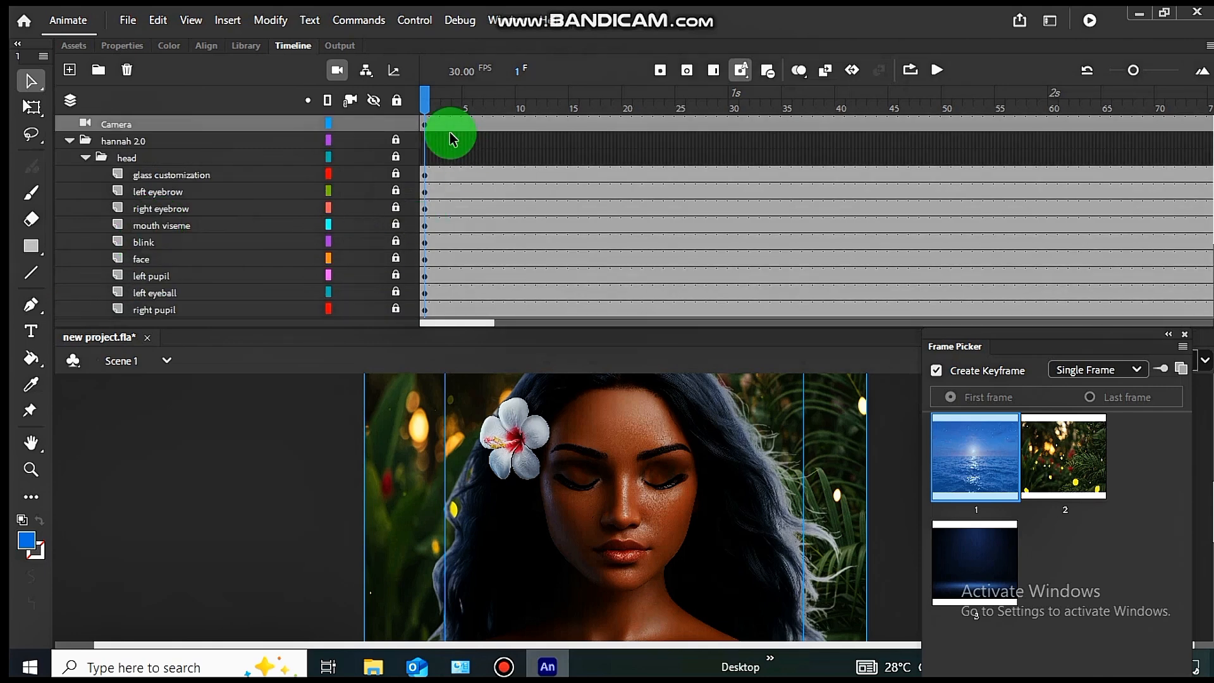
click(365, 71)
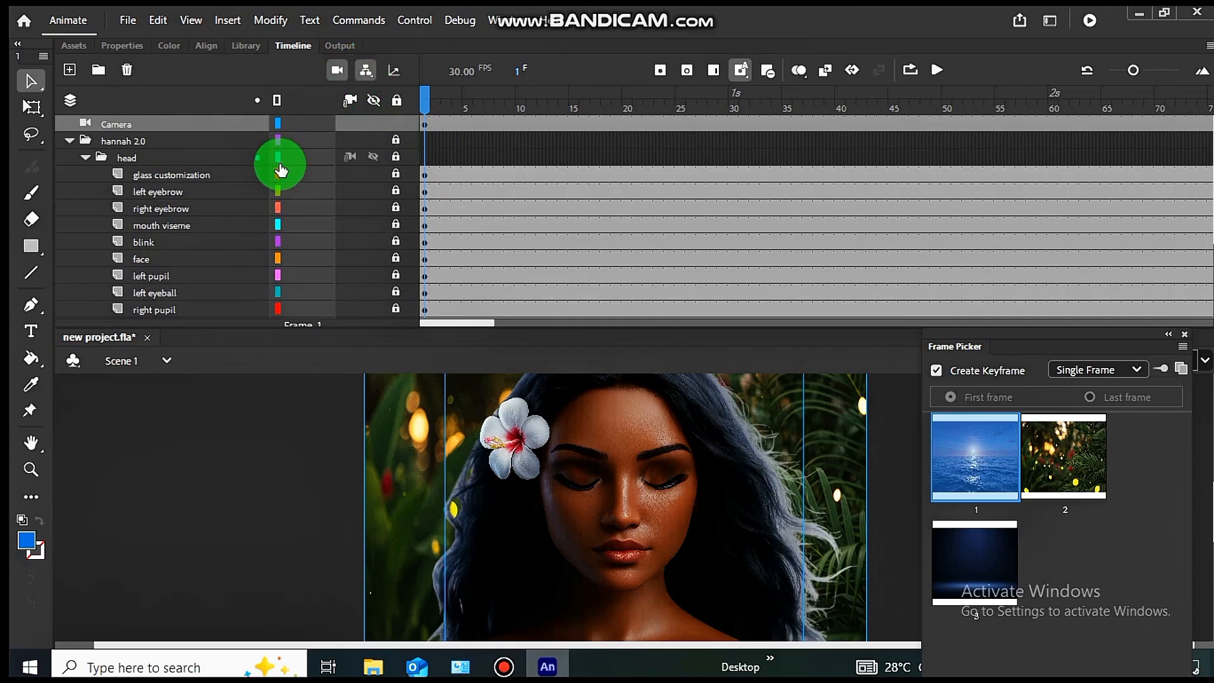
drag(281, 169, 278, 261)
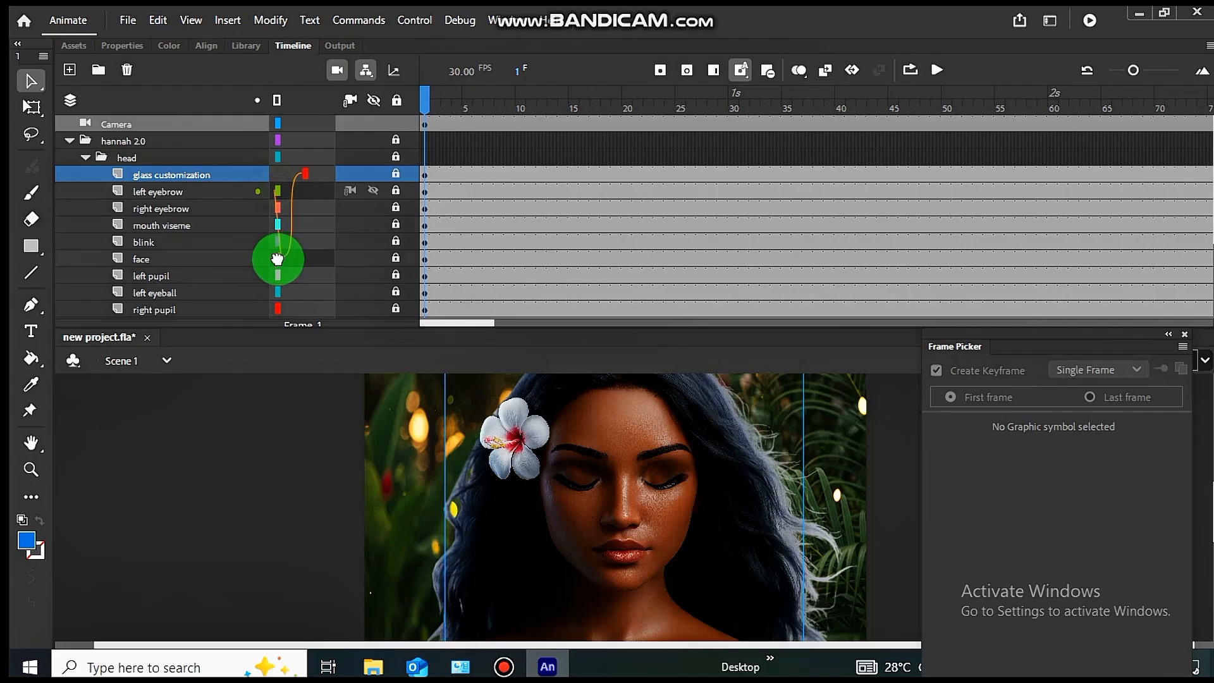
drag(278, 191, 278, 223)
drag(275, 285, 264, 222)
drag(281, 294, 271, 229)
scroll(260, 269, down, 1)
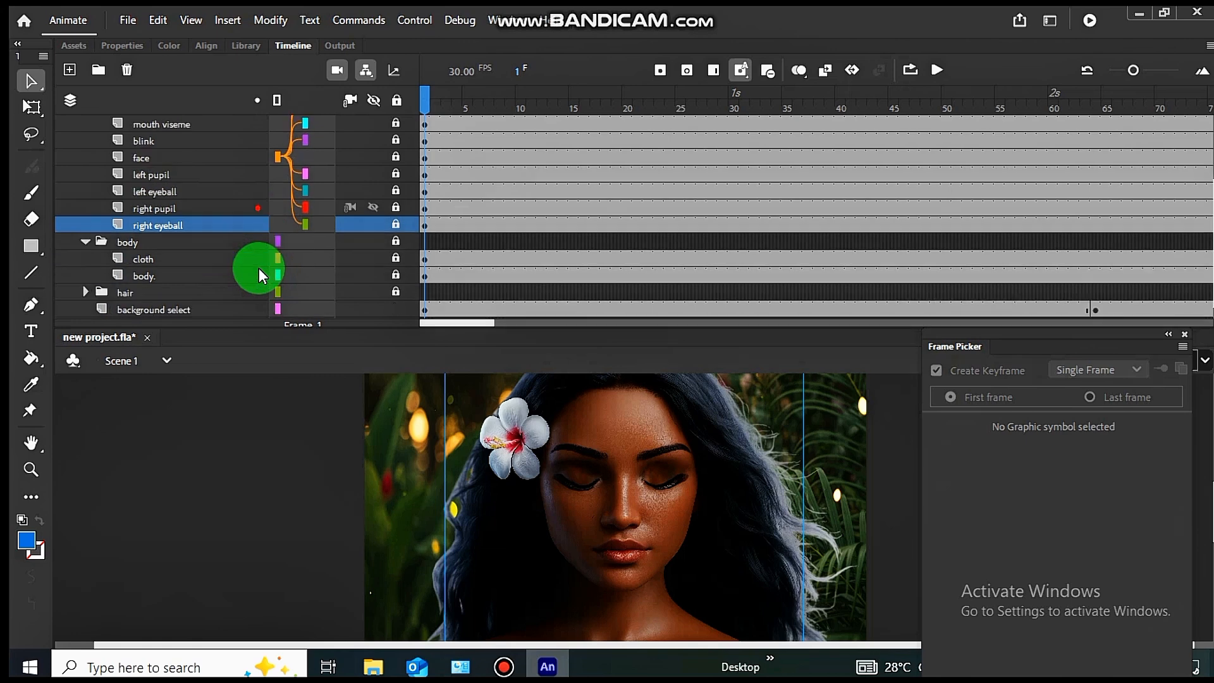
Expand the hair folder and parent the hair flower layer to the hair_ layer.
click(86, 292)
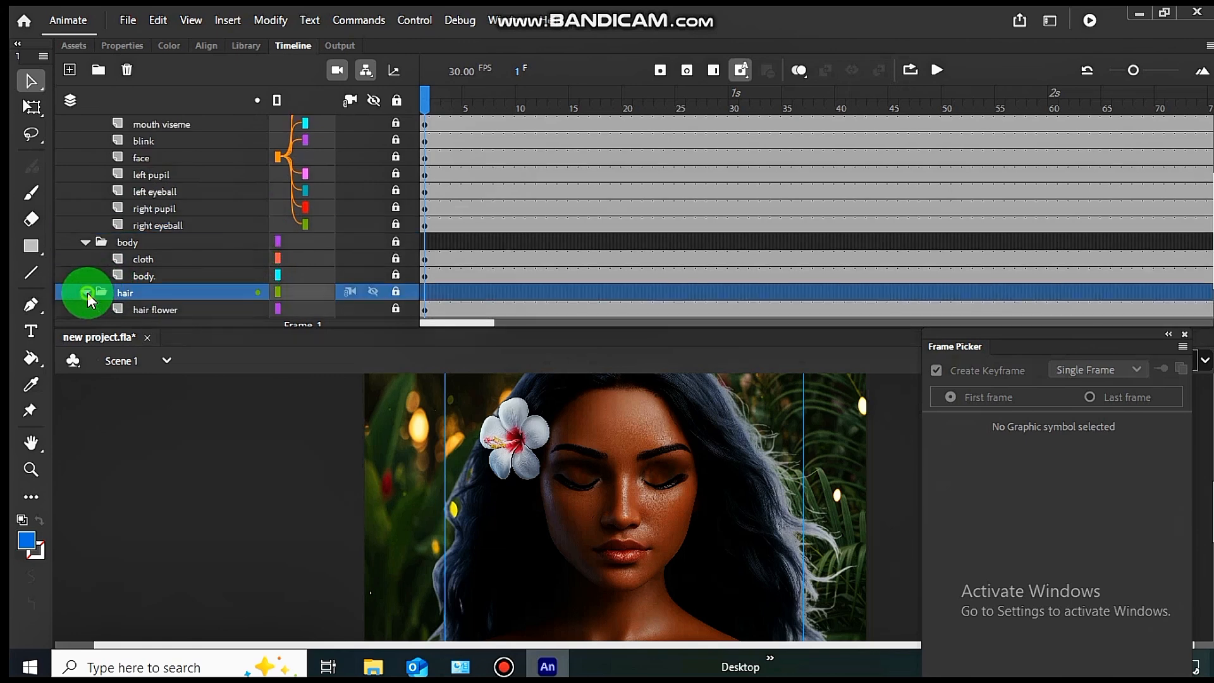
scroll(225, 280, down, 1)
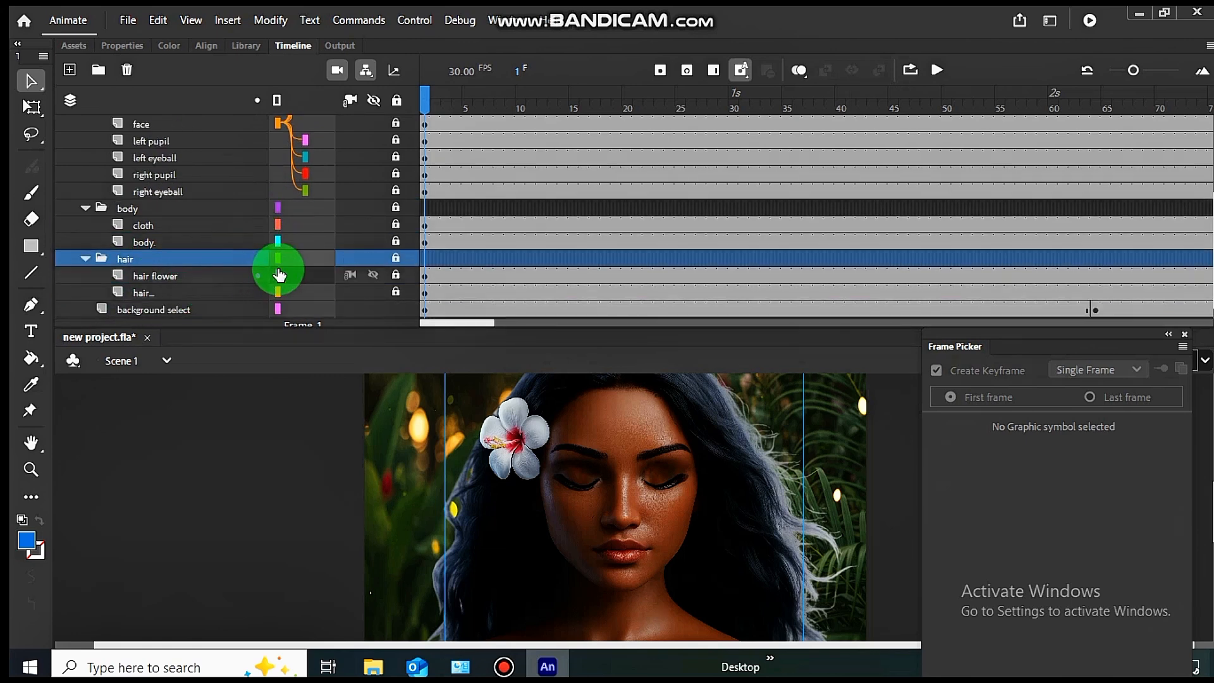
drag(279, 274, 278, 292)
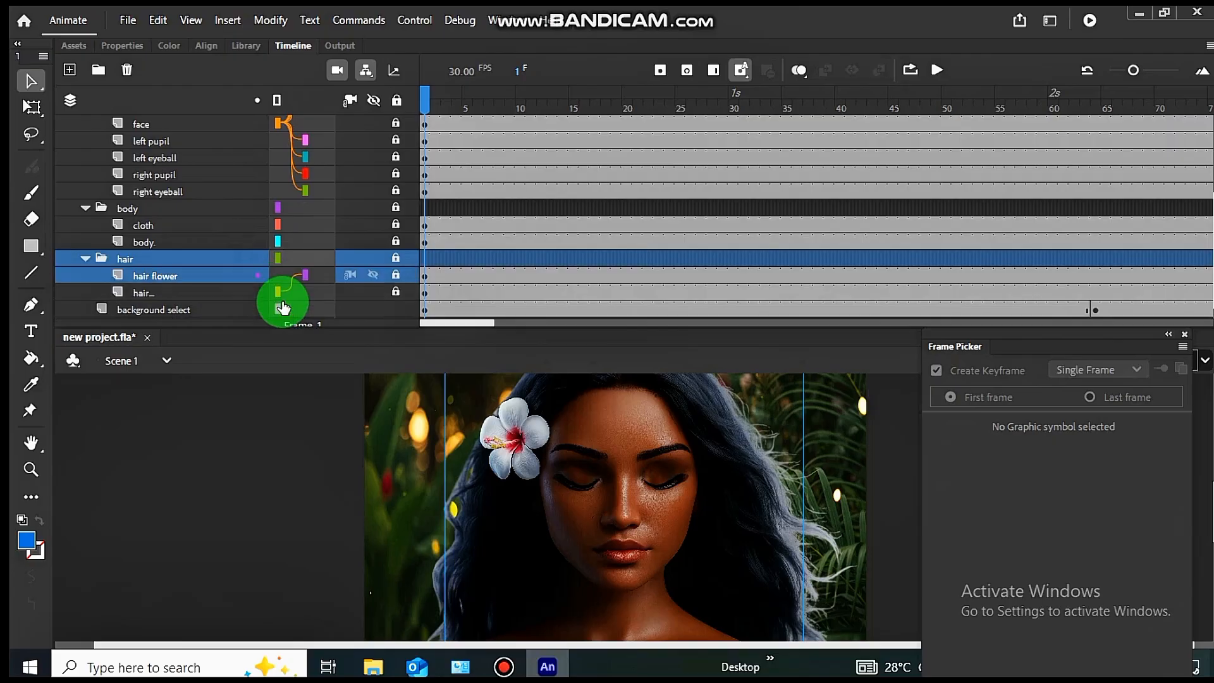
Unlock the hair flower layer, test moving the flower up and away from the face, and undo the move.
click(534, 472)
click(397, 274)
click(482, 411)
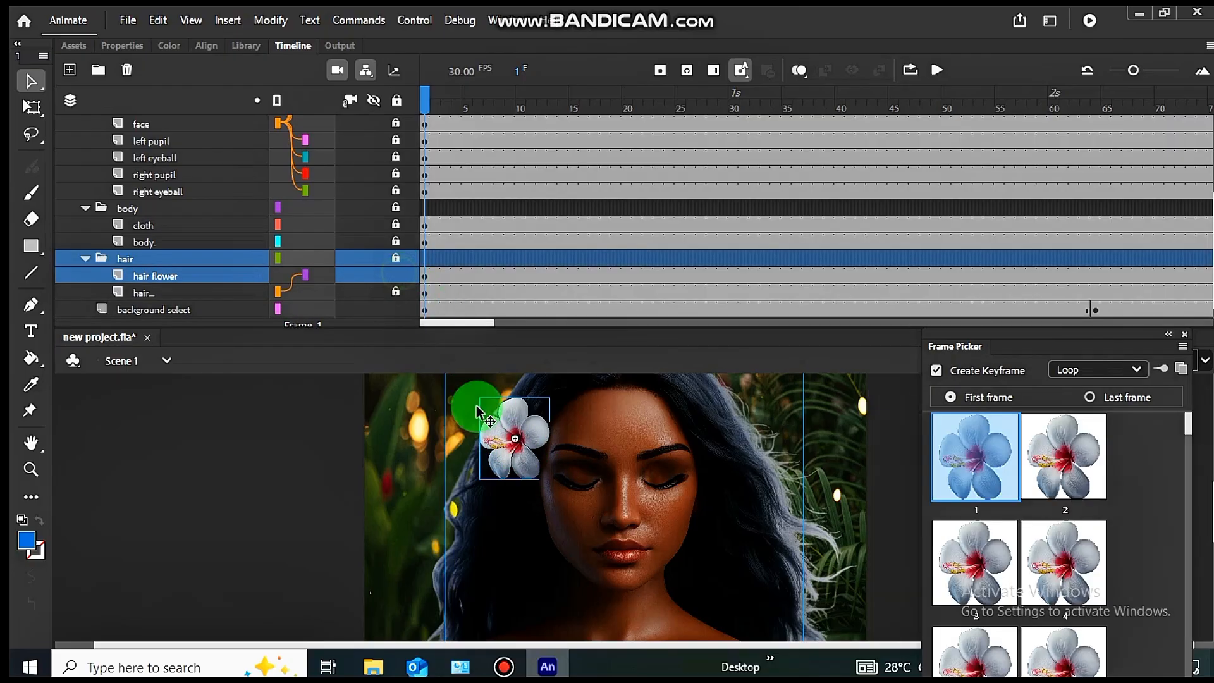
drag(506, 441, 459, 415)
click(803, 553)
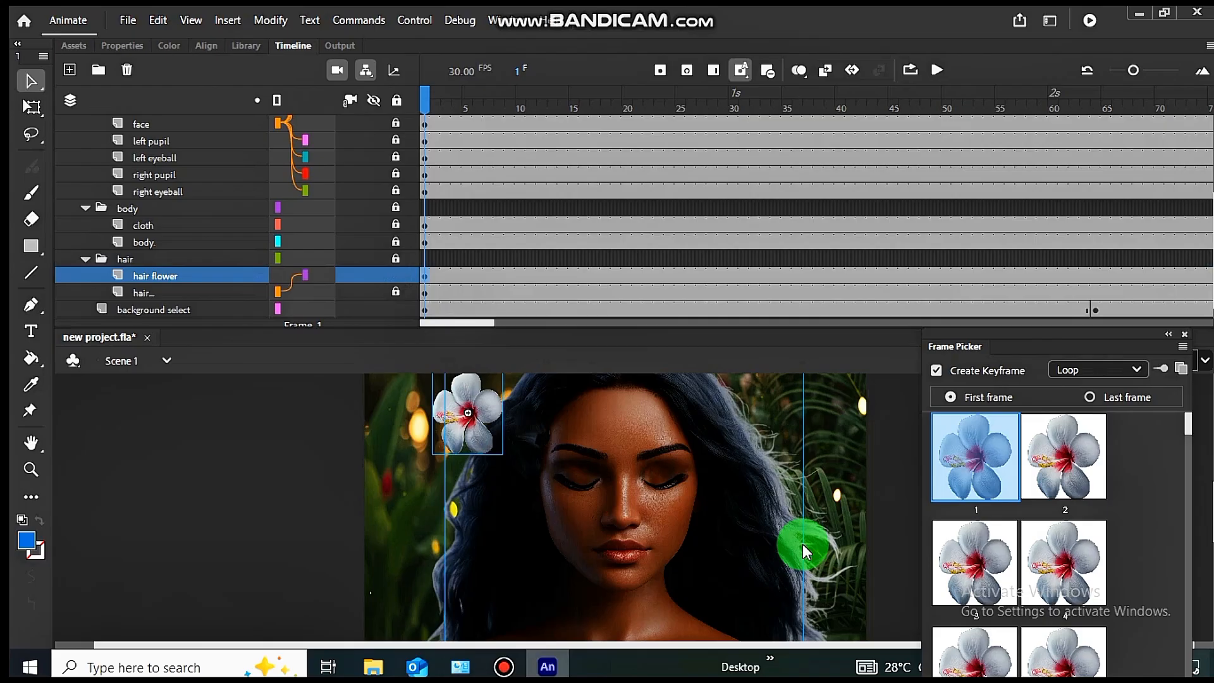
key(ctrl+z)
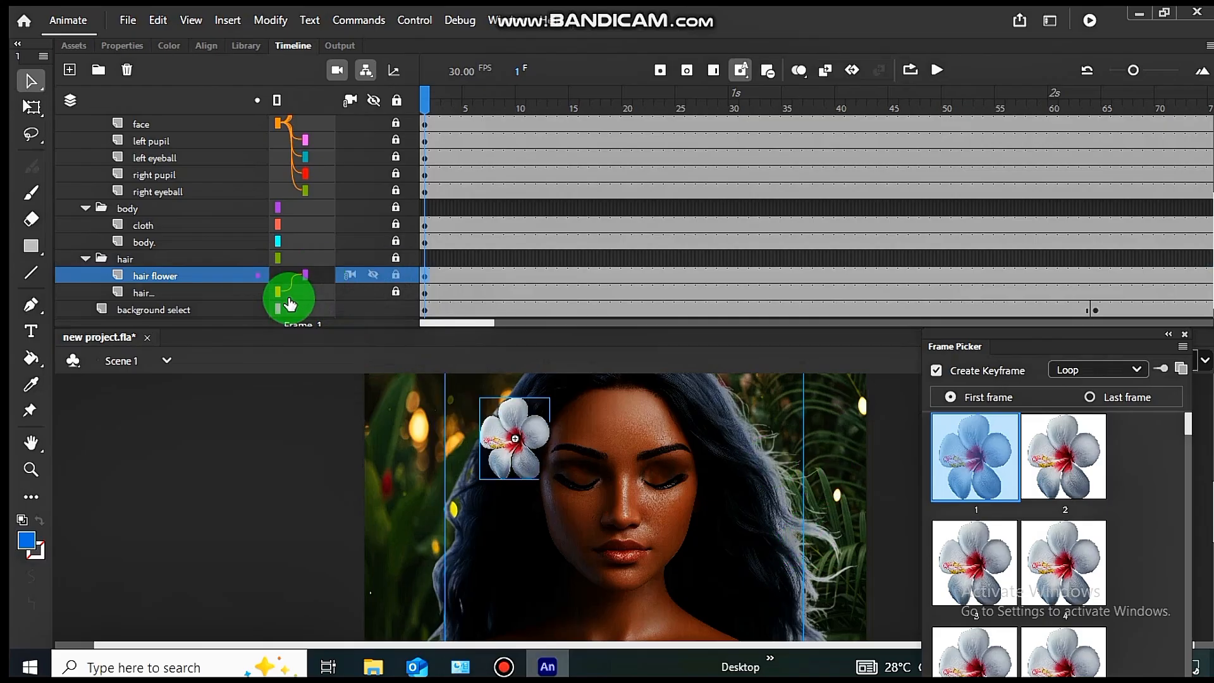
Parent the hair_ layer to the face layer.
drag(290, 304, 281, 126)
drag(645, 485, 628, 500)
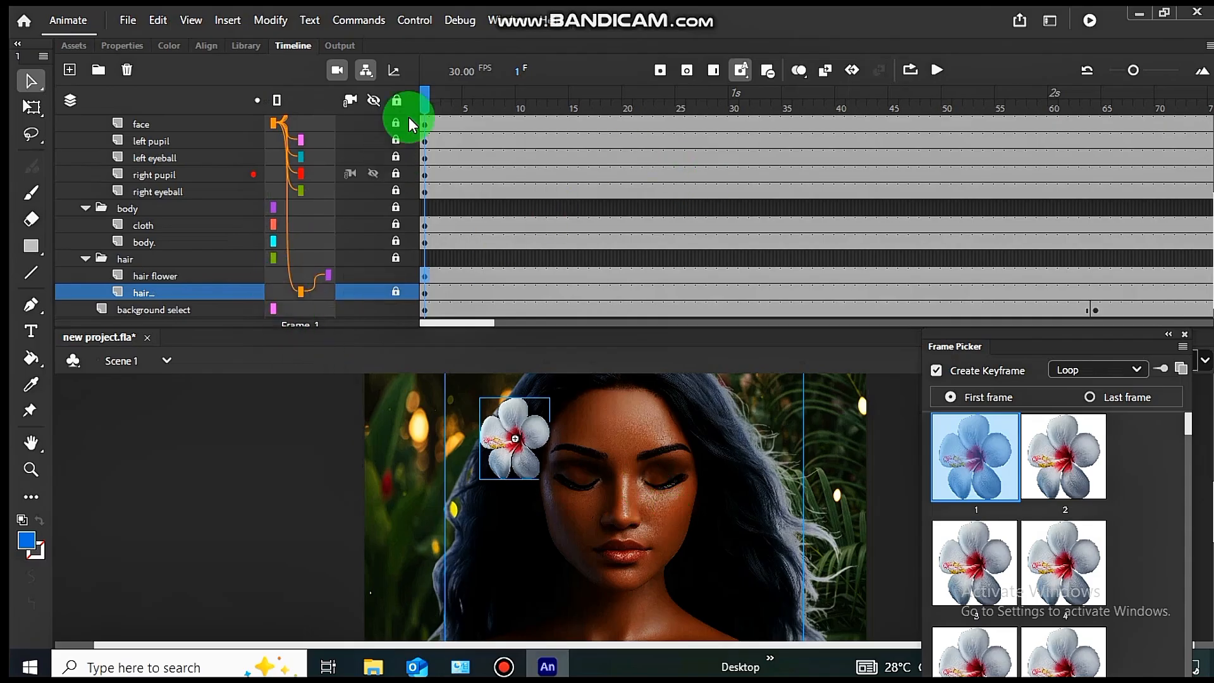
Go to frame 11, zoom in on the eyes and unlock the left pupil and right pupil layers.
drag(424, 108, 531, 100)
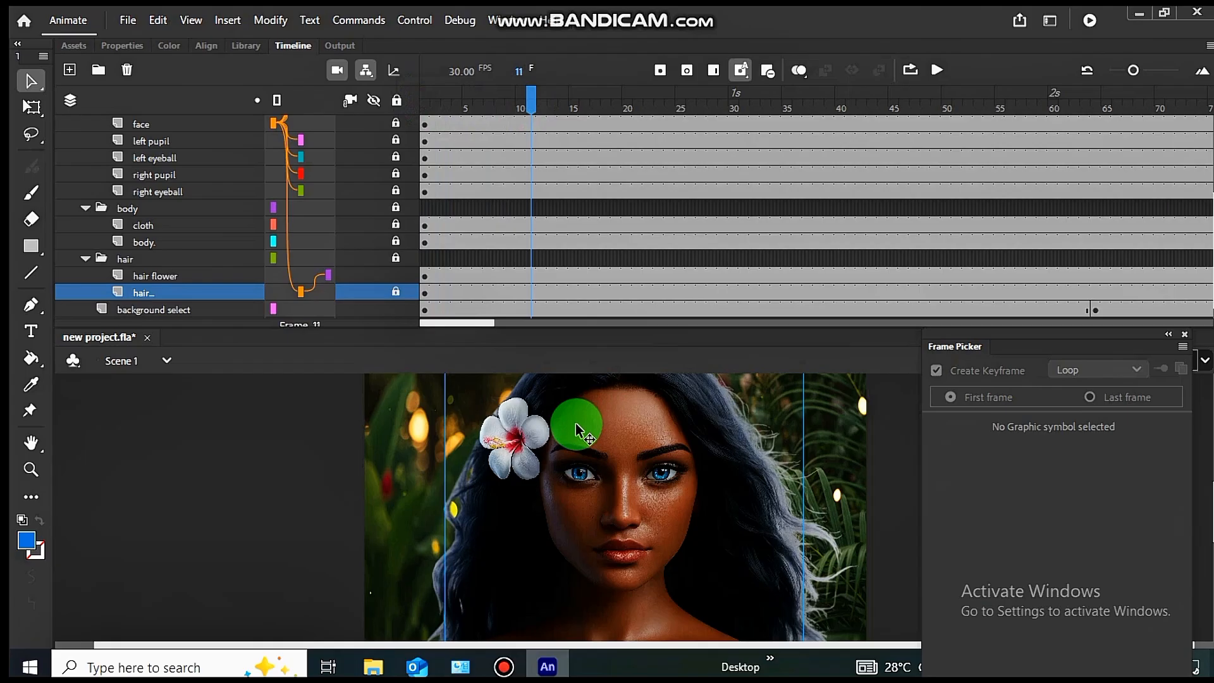
key(z)
drag(513, 437, 718, 536)
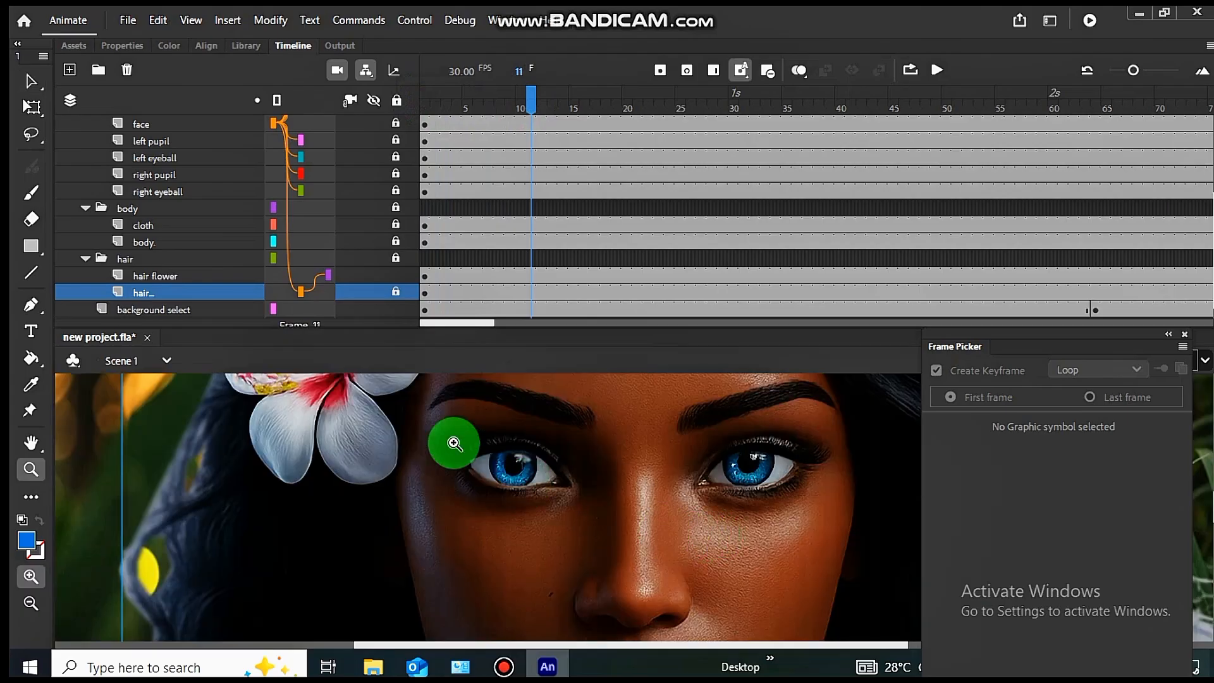
scroll(126, 180, up, 1)
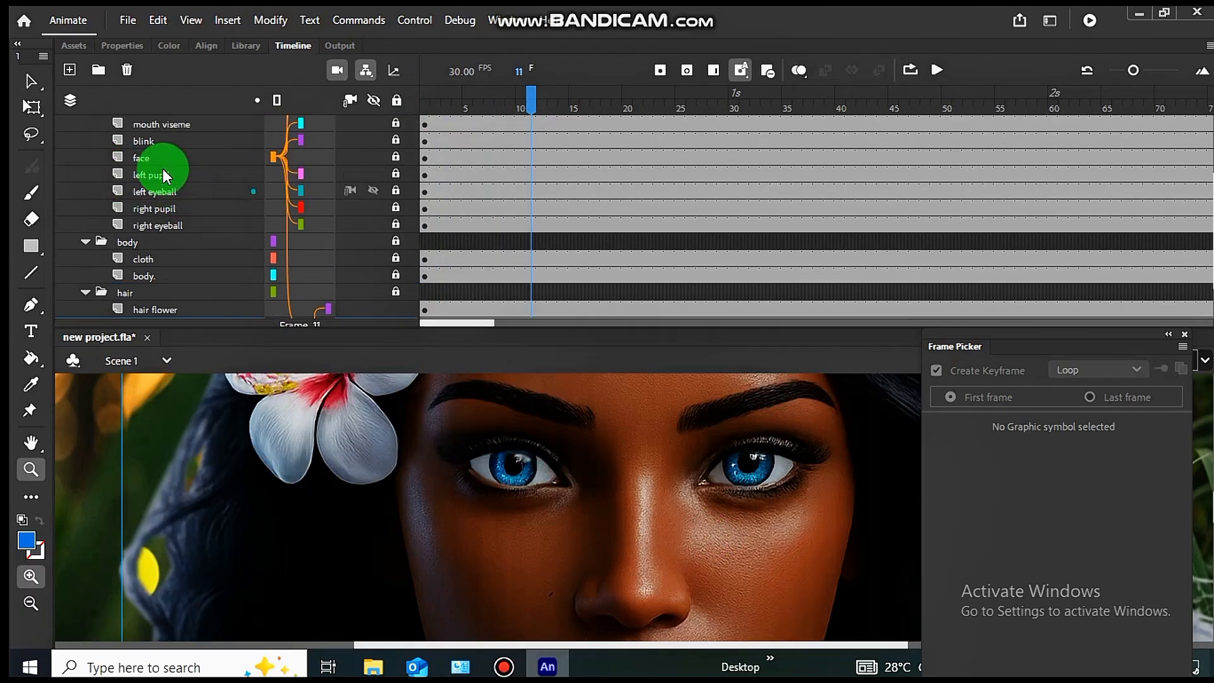
click(392, 173)
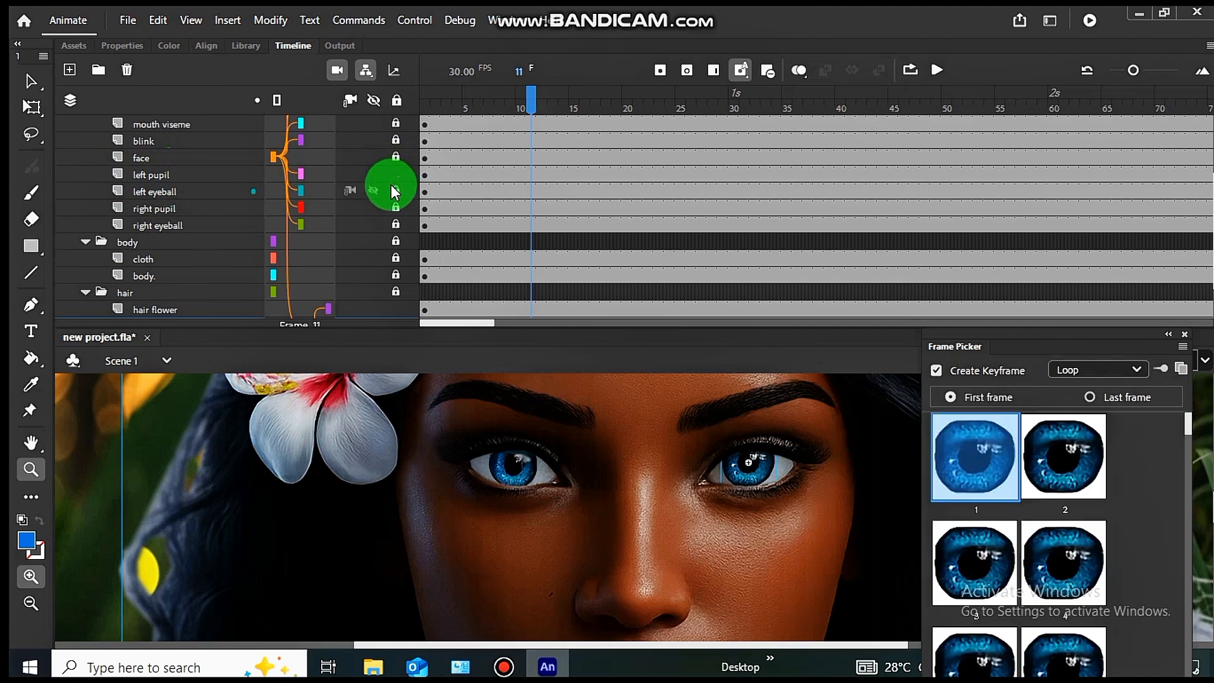
click(395, 209)
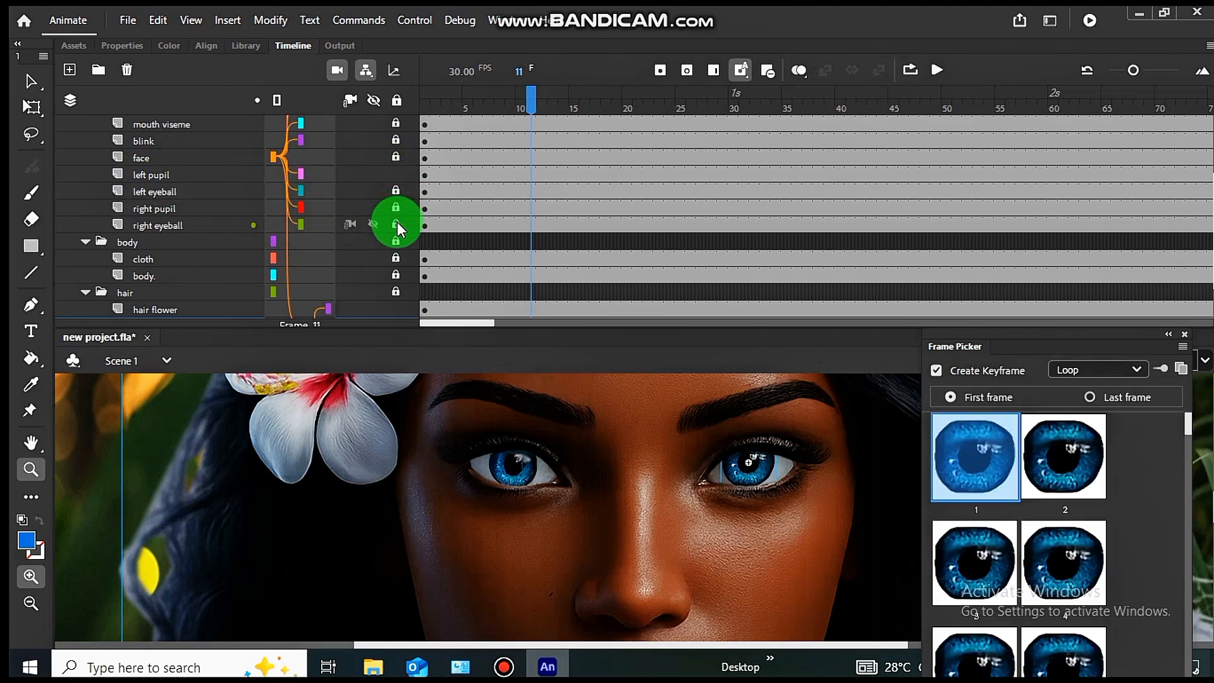
click(397, 222)
click(393, 206)
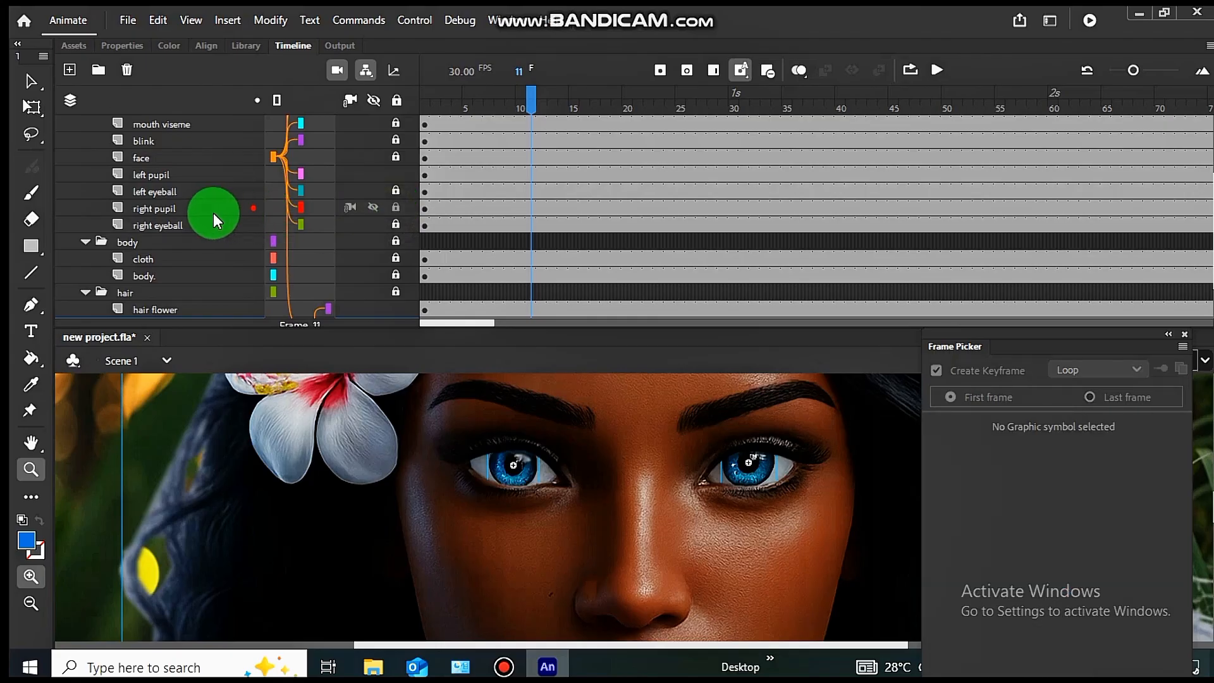
Parent the left pupil layer to the right pupil layer.
click(301, 173)
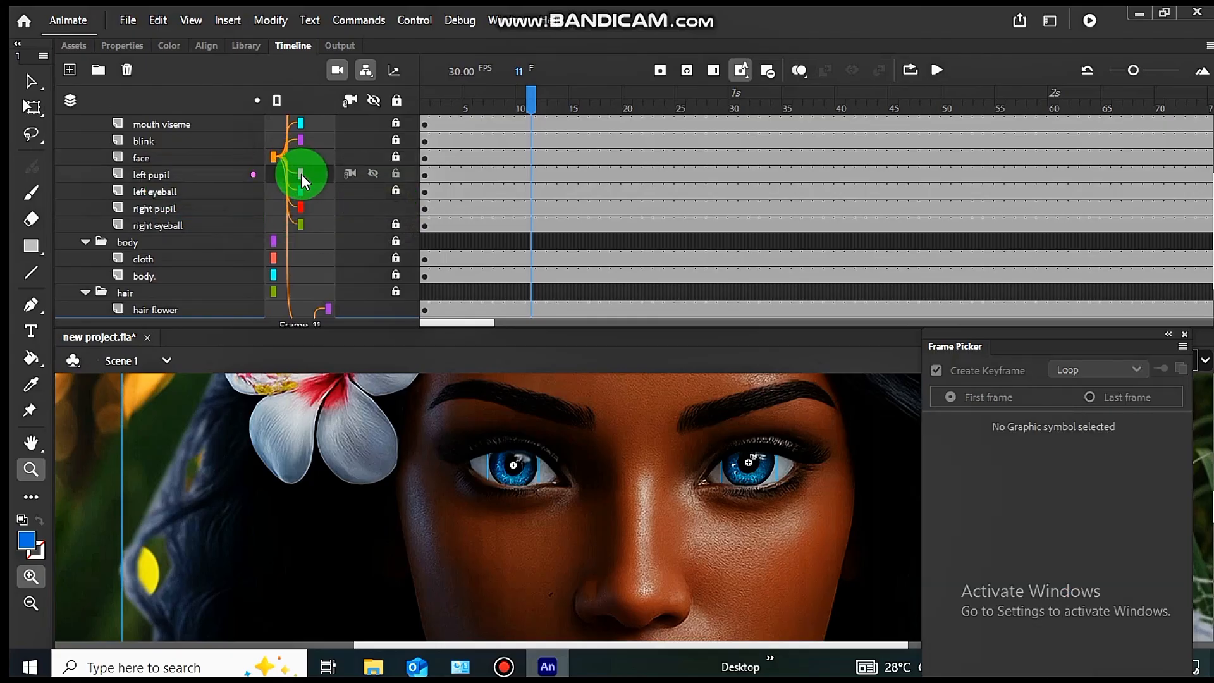
drag(299, 173, 302, 212)
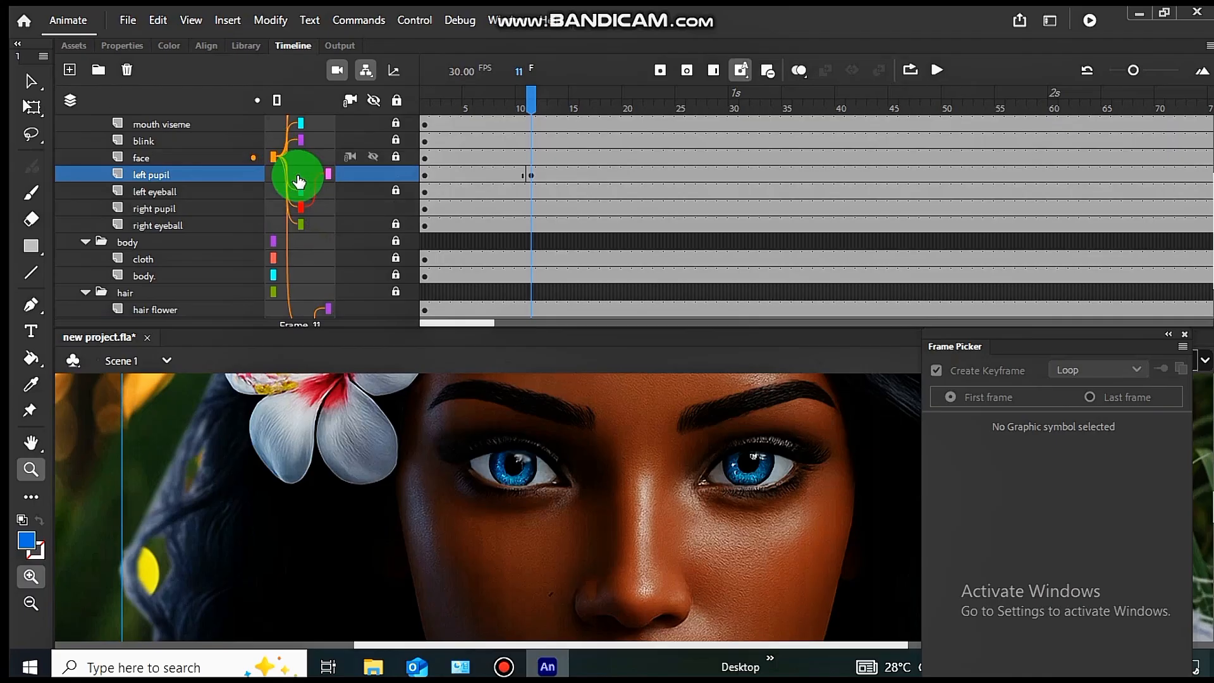
Shift both pupils toward the flower side of the eyes at frame 11 so the character looks sideways.
key(v)
click(506, 479)
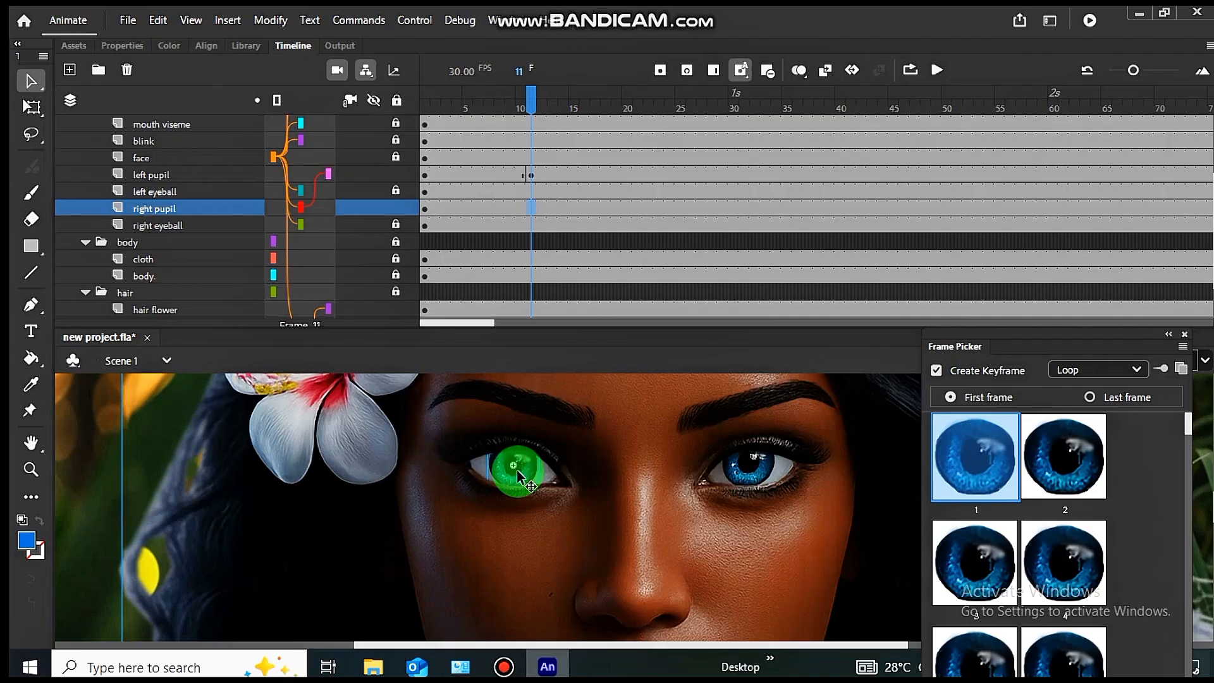
drag(506, 479, 476, 483)
mouse_move(733, 480)
mouse_down()
mouse_move(718, 461)
mouse_move(743, 474)
mouse_up()
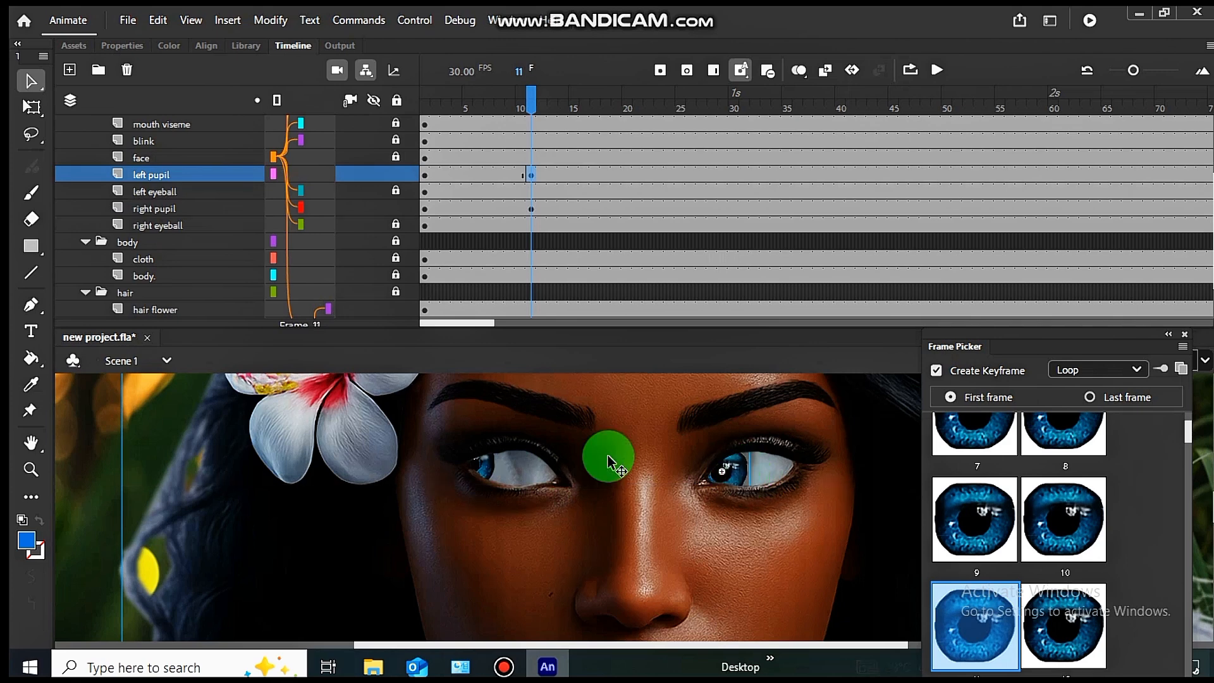
Move both pupils at frame 11 away from the flower side, back toward the middle of the eyes.
drag(493, 461, 540, 466)
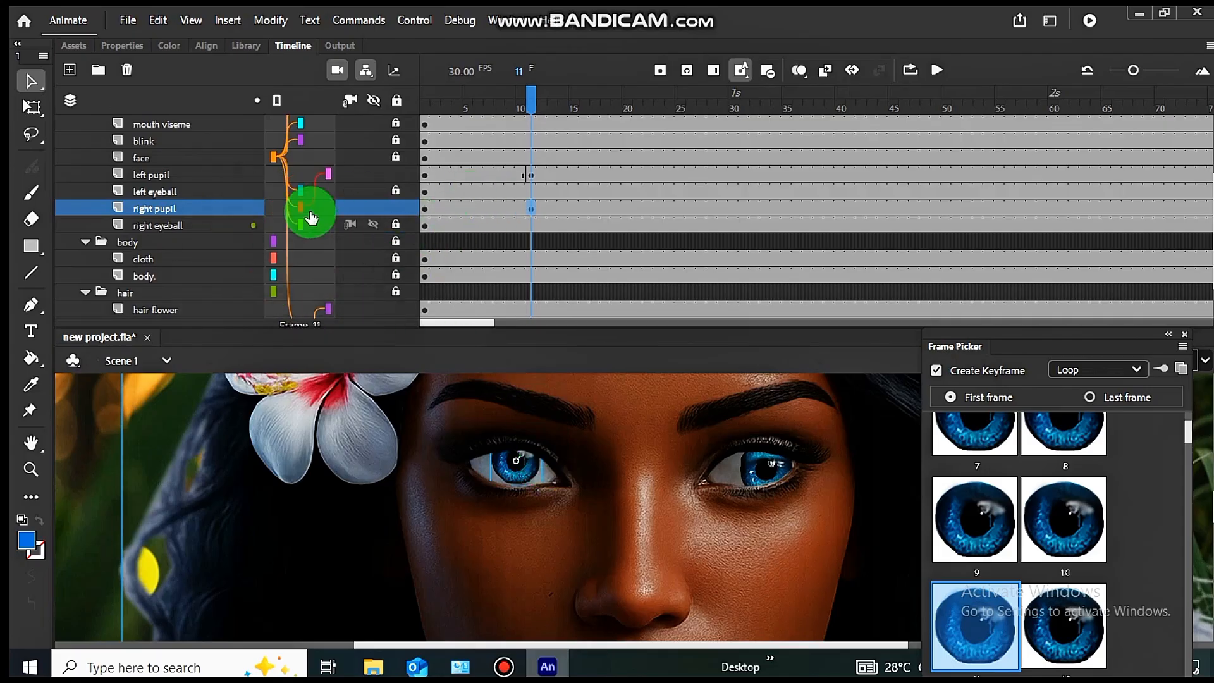
scroll(300, 243, up, 1)
scroll(301, 241, up, 2)
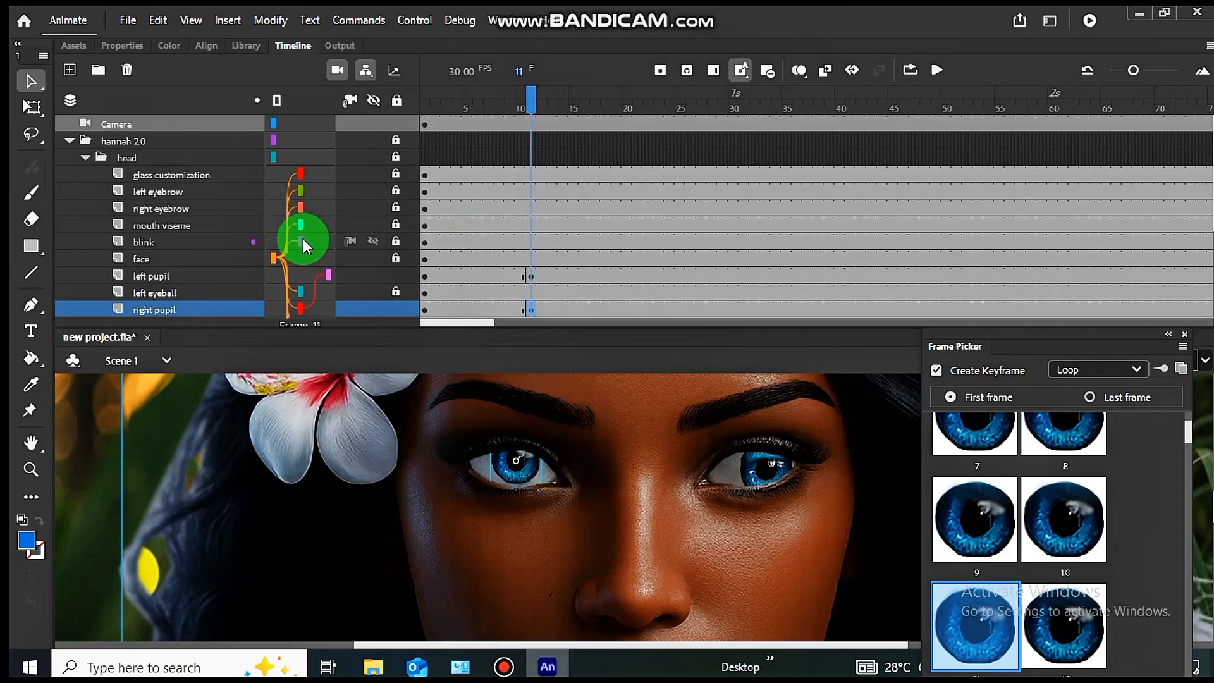
scroll(302, 239, down, 1)
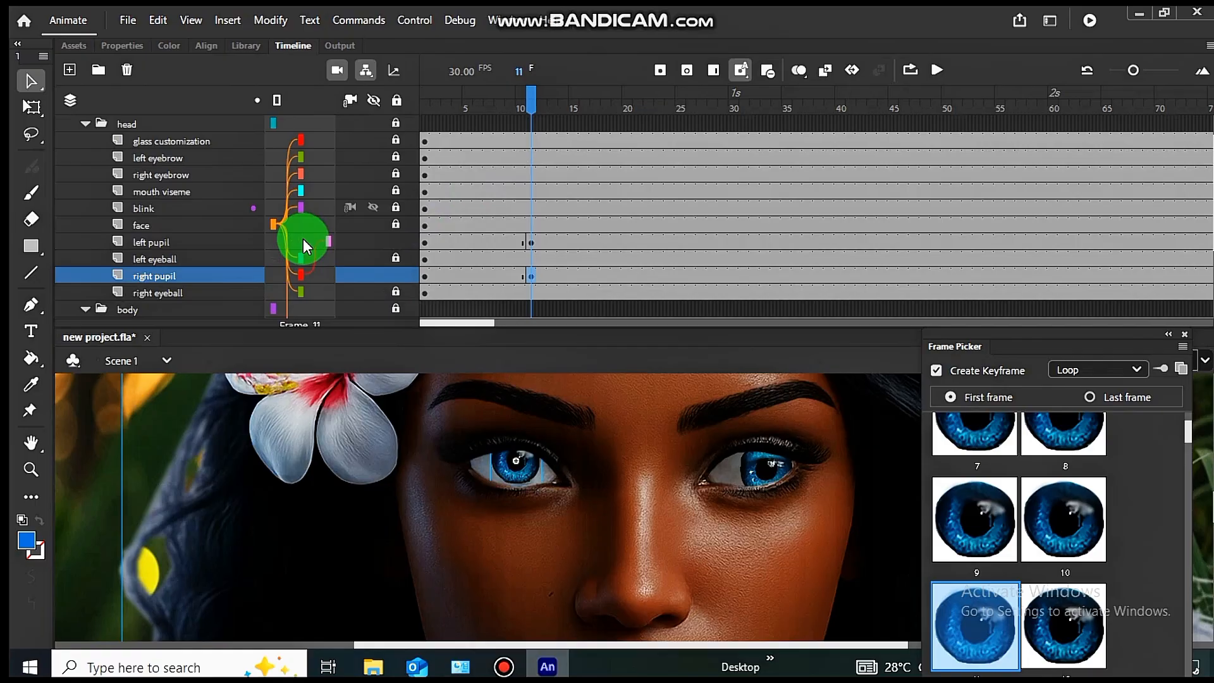
Collapse the Frame Picker, show the entire scene and clip the content outside the stage.
click(1171, 333)
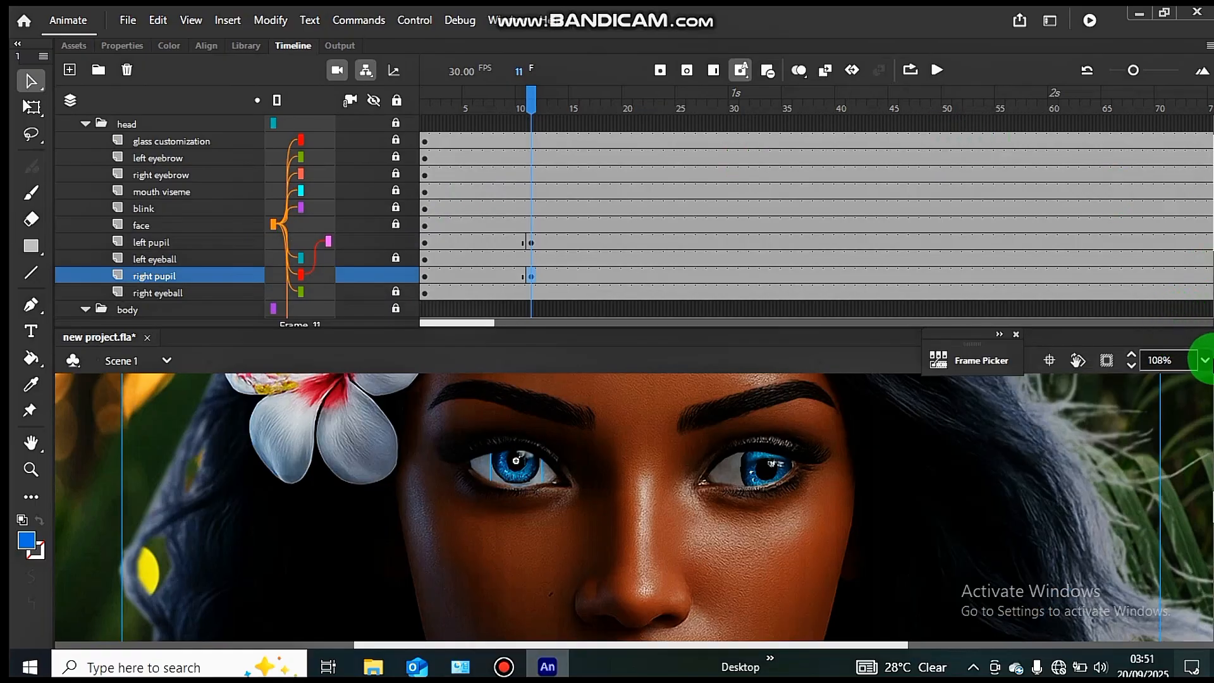
click(1204, 360)
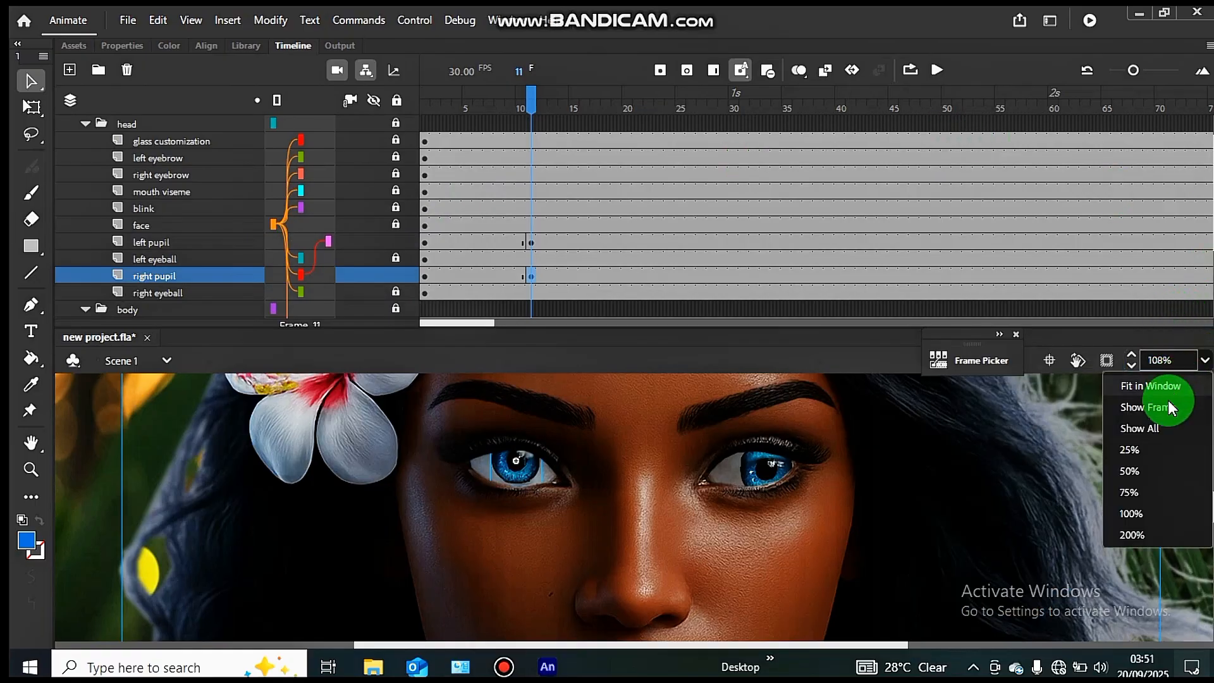
click(1168, 427)
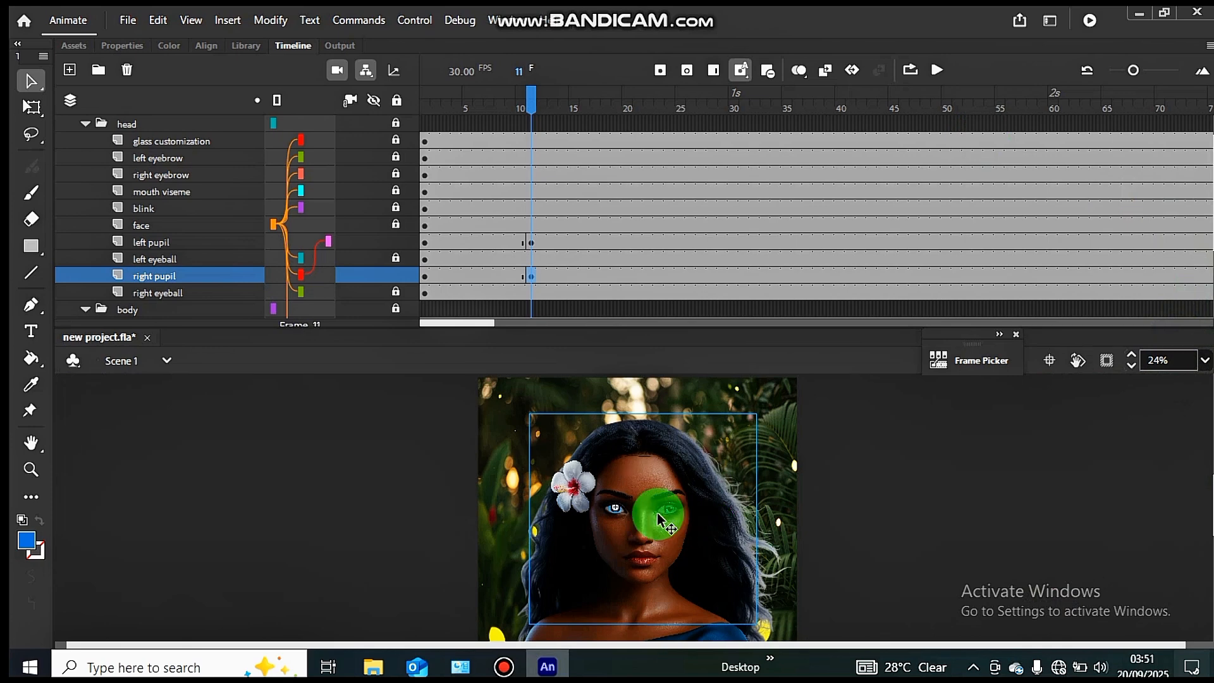
key(z)
drag(532, 395, 762, 596)
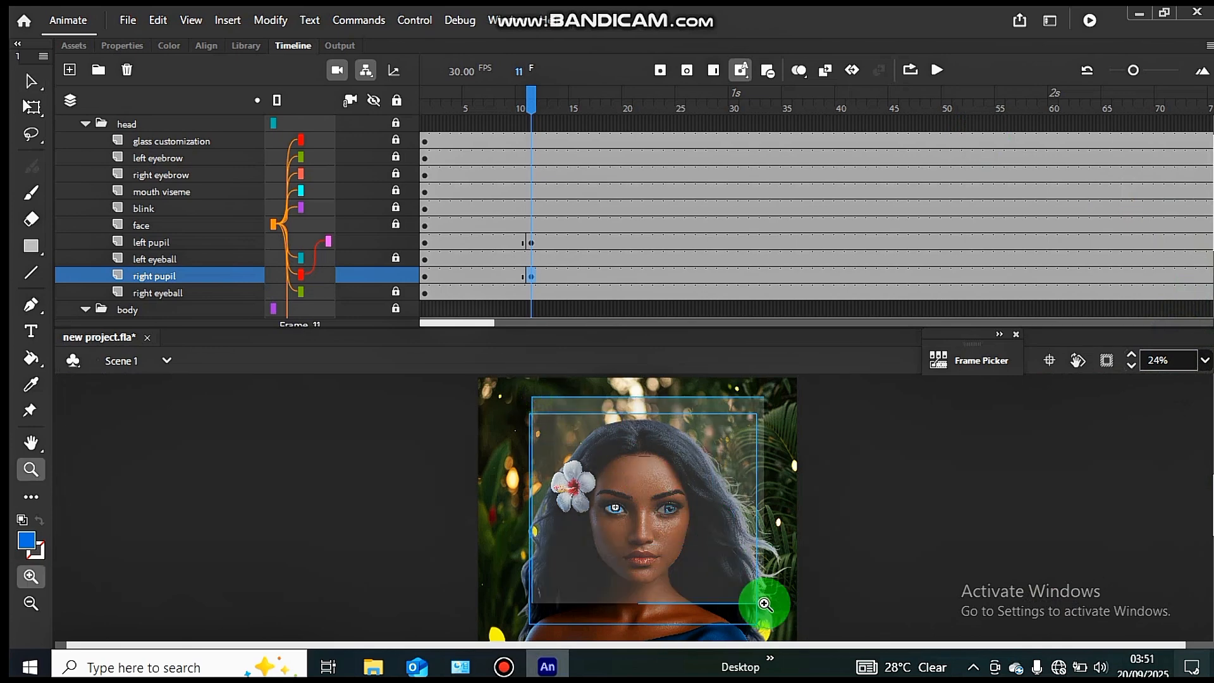
click(1106, 356)
scroll(688, 497, down, 2)
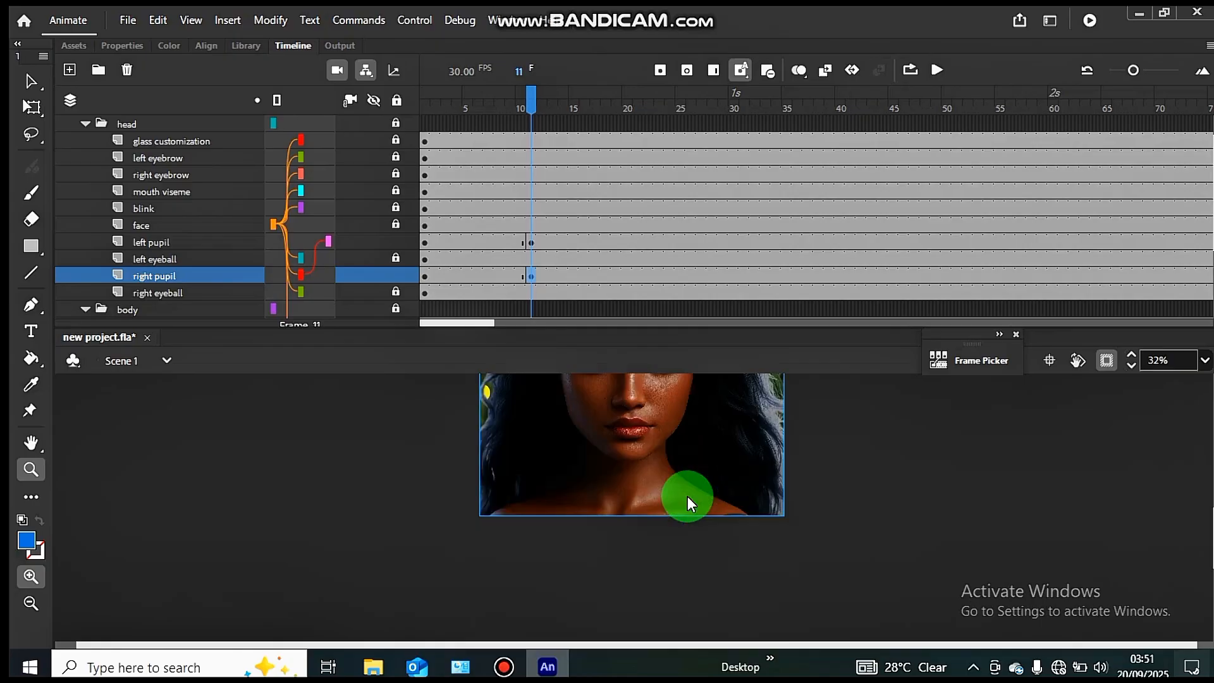
scroll(688, 497, up, 1)
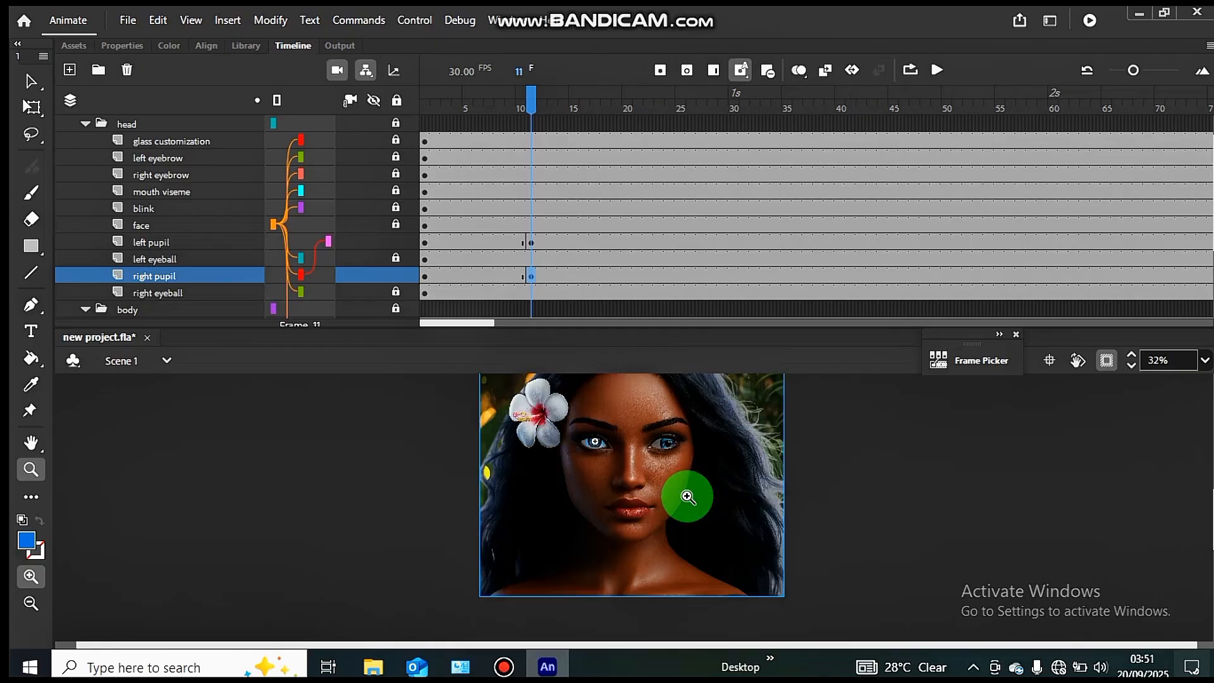
Lock the left pupil and background select layers, and unlock the face layer for free transforming.
key(q)
click(671, 499)
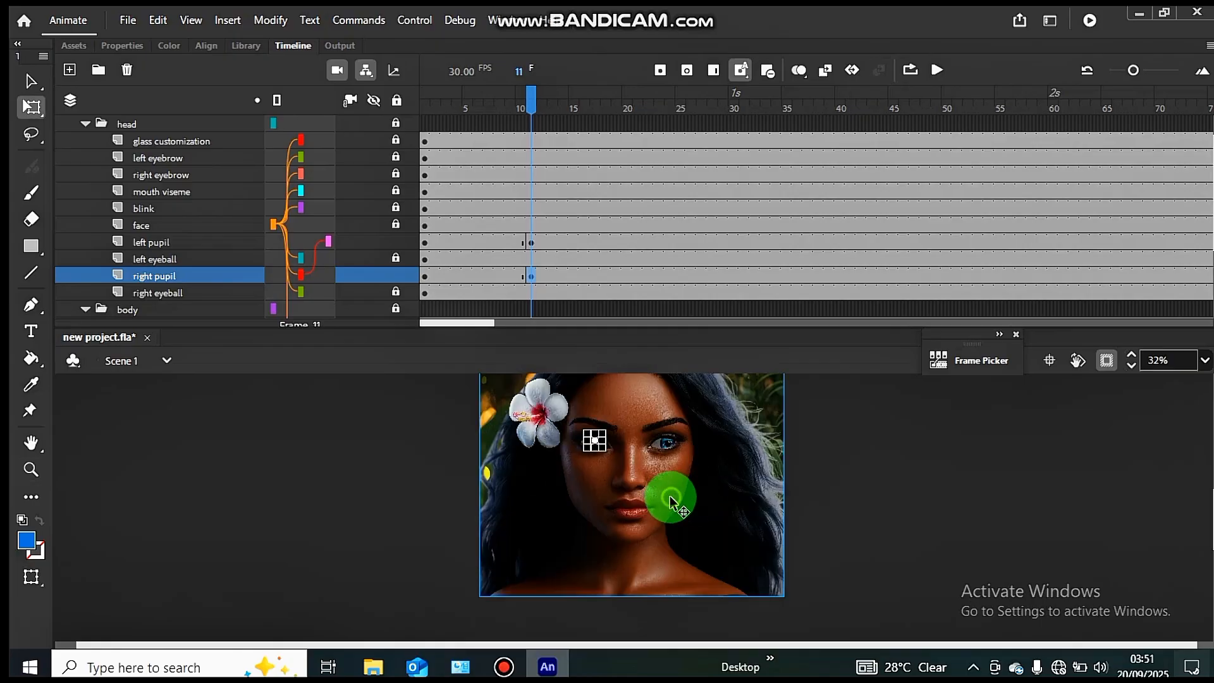
click(358, 271)
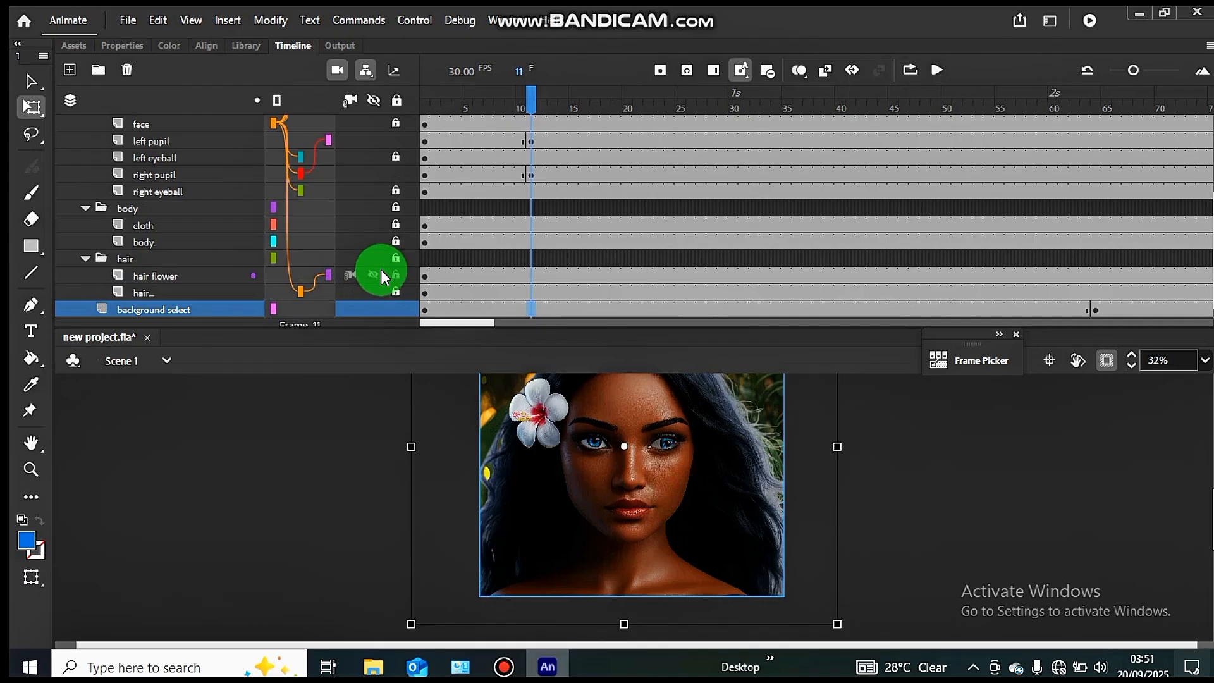
click(397, 140)
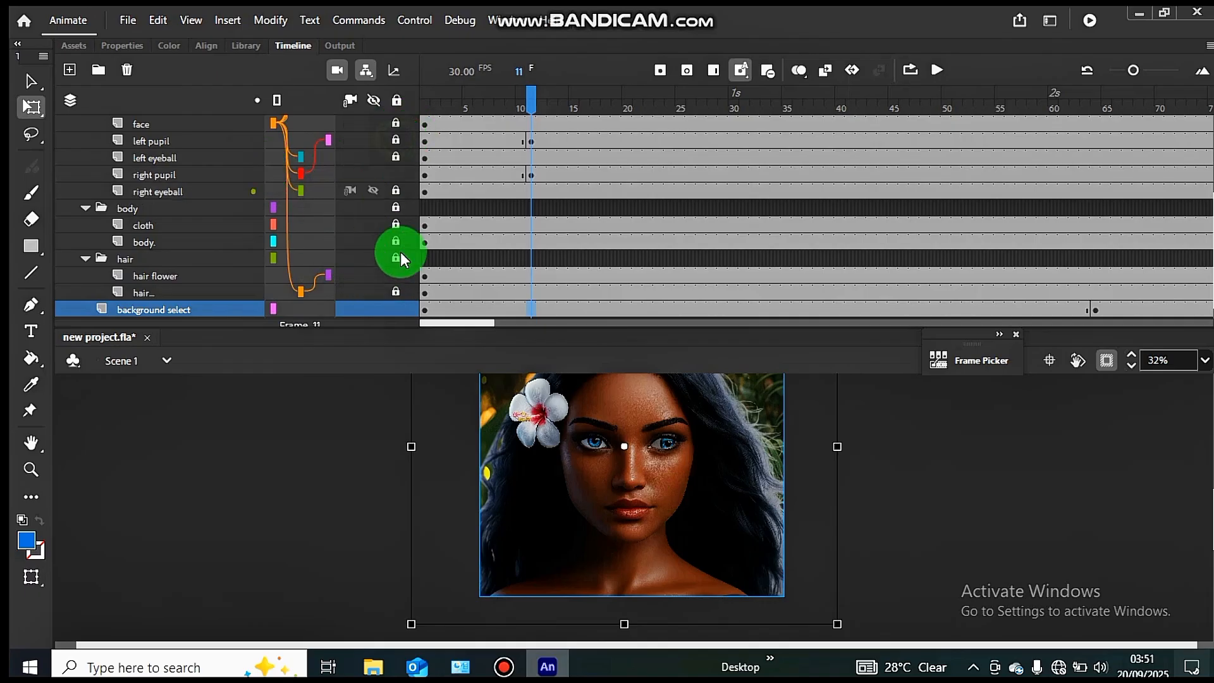
click(397, 308)
scroll(343, 220, up, 2)
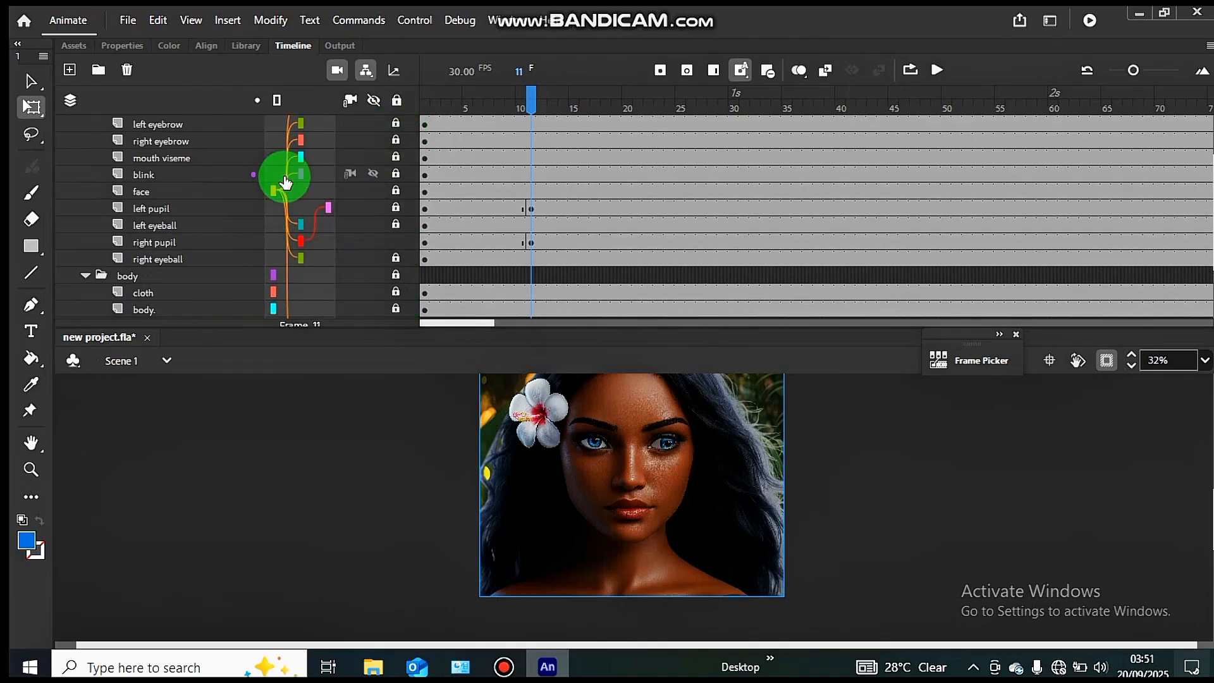
click(396, 191)
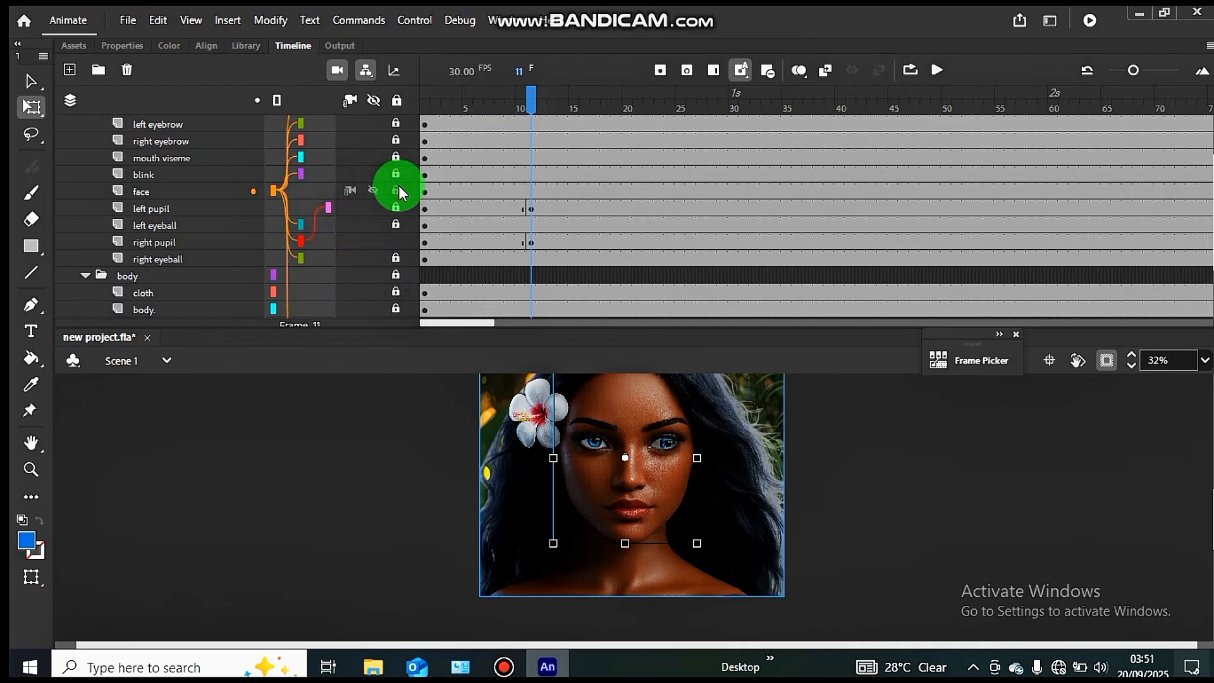
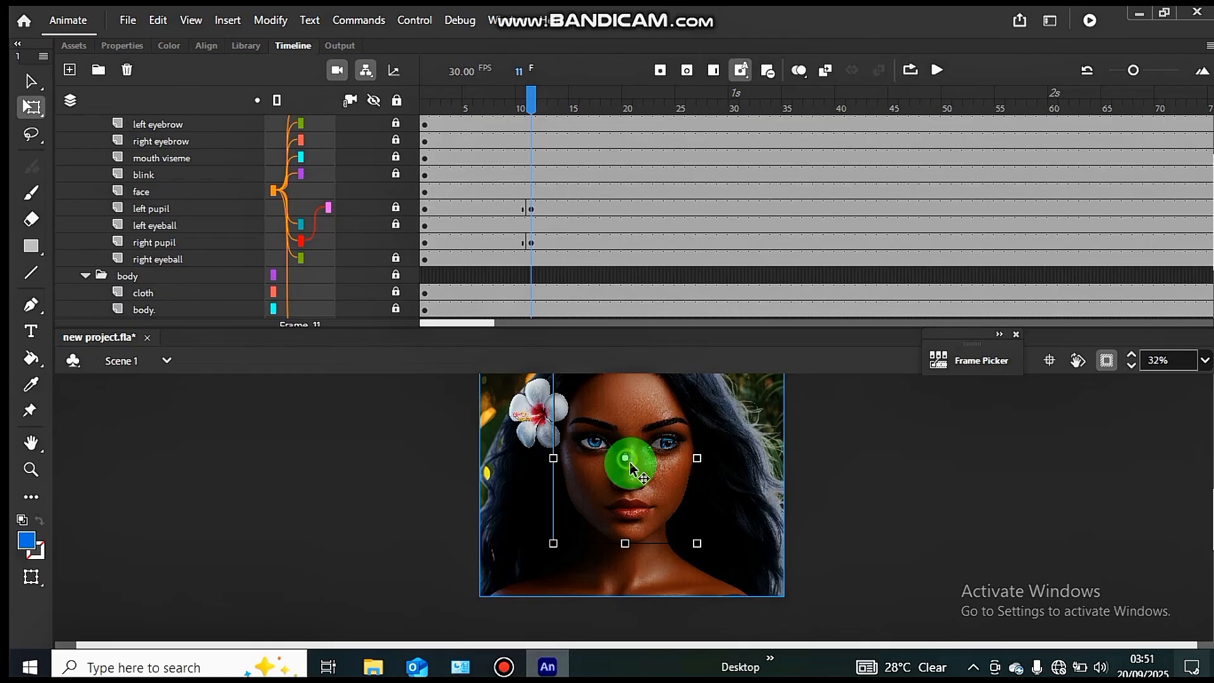
Move the face's transformation point down to the lips and try rotating the head around it at frame 11.
drag(630, 464, 635, 508)
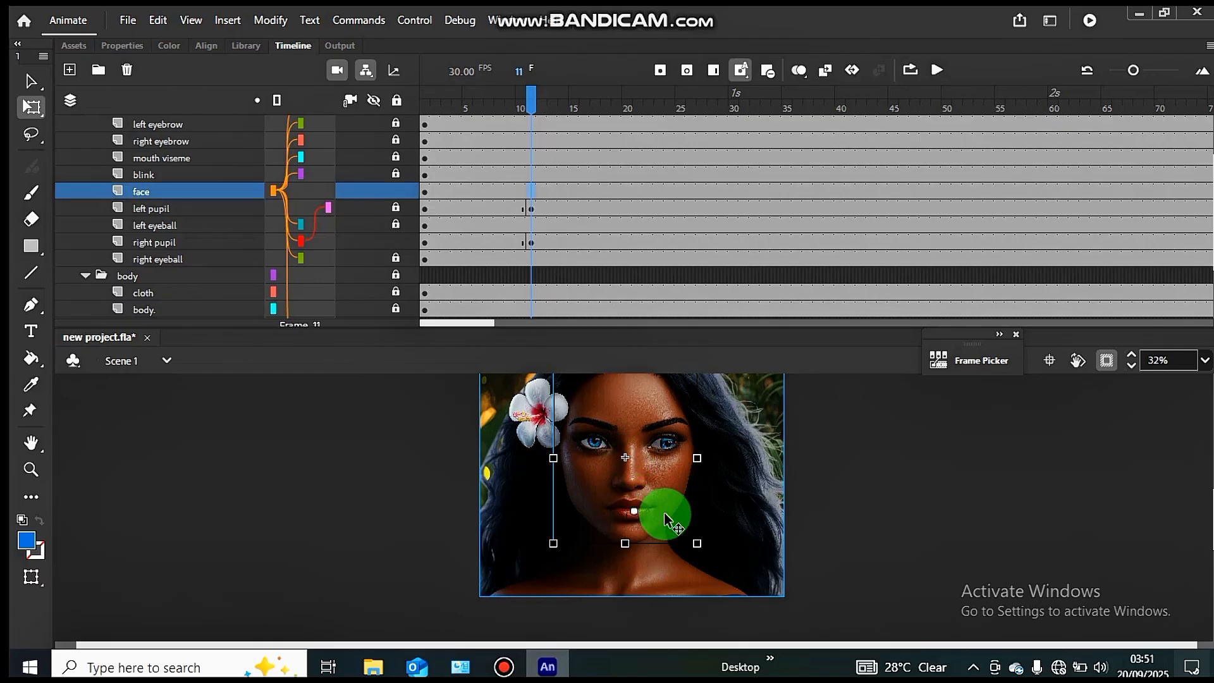
mouse_move(704, 556)
mouse_down()
mouse_move(689, 594)
mouse_move(708, 562)
mouse_up()
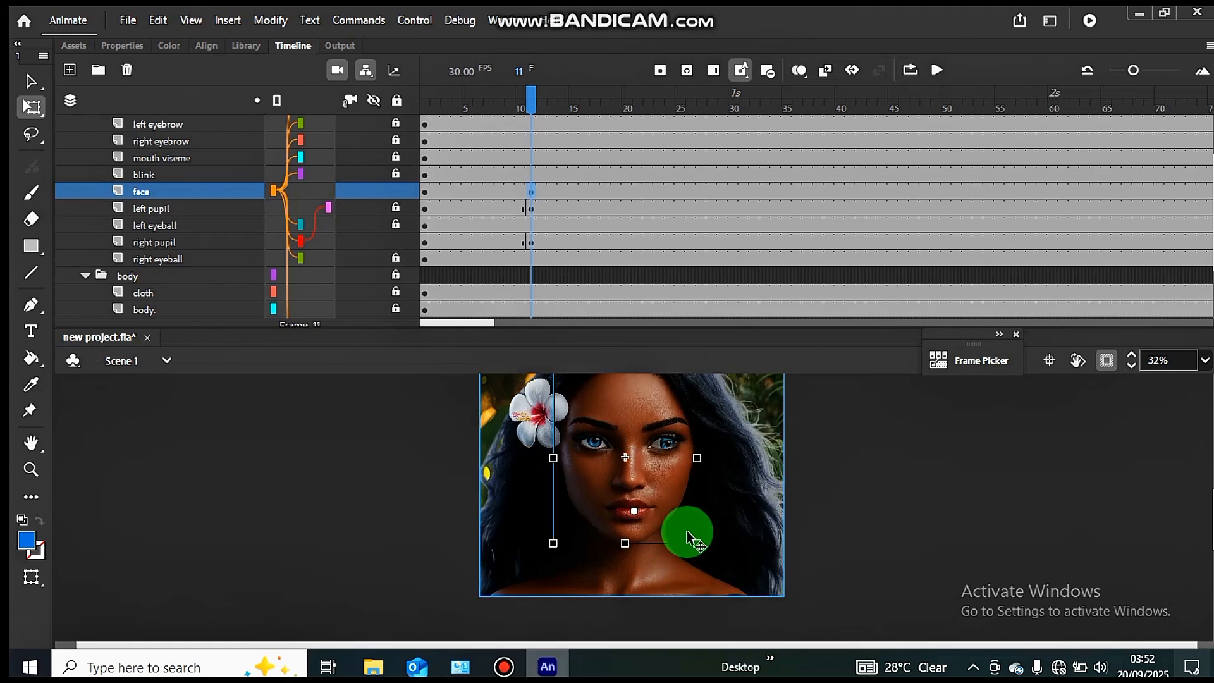
Pan the camera and zoom it in slightly at frame 11.
key(c)
drag(670, 547, 674, 539)
drag(668, 609, 676, 593)
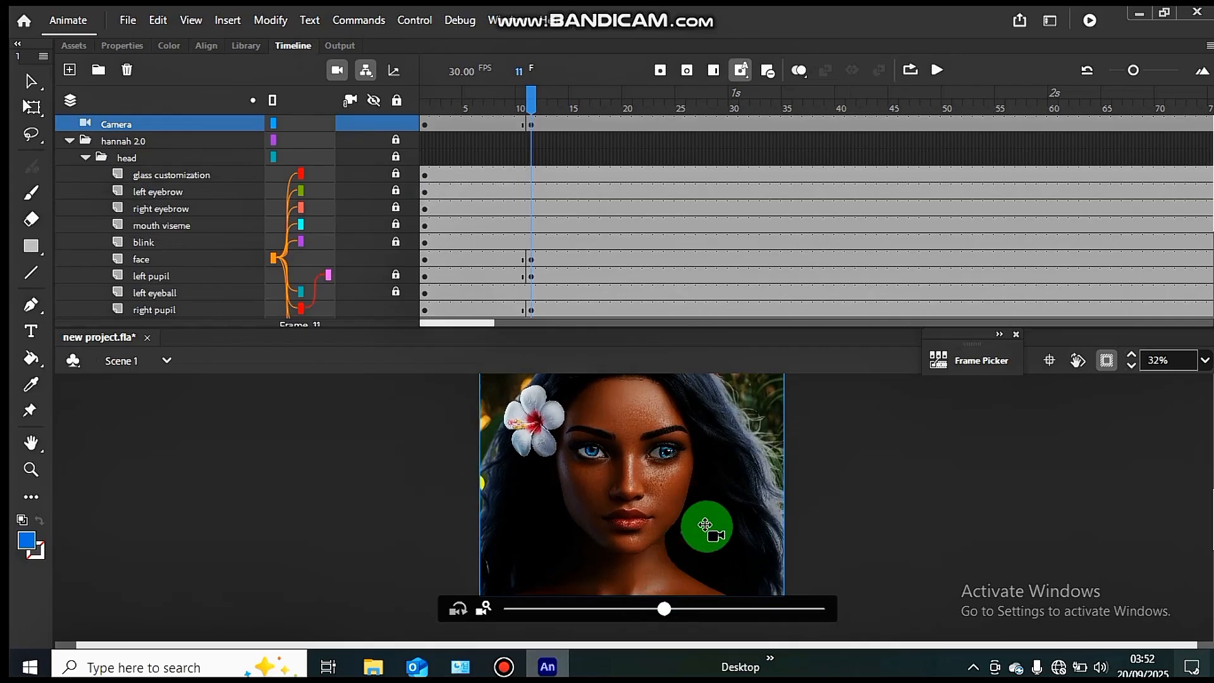
key(v)
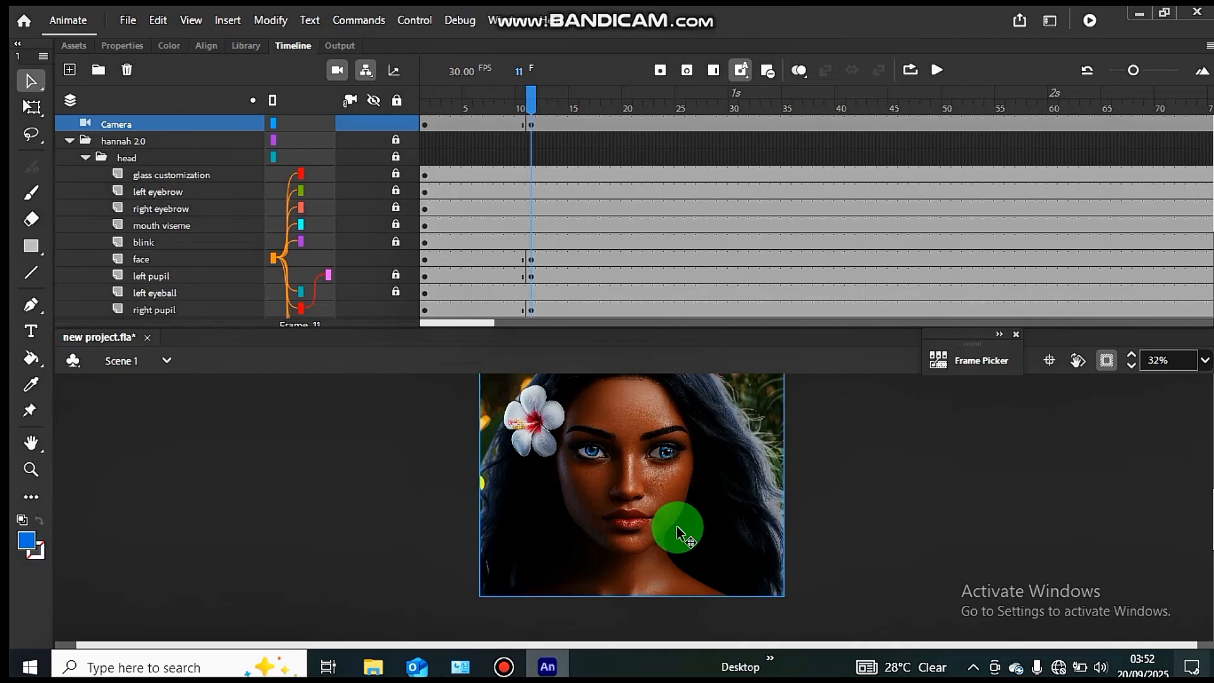
Try rotating the face with Free Transform about its pivot at the lips, and undo the rotation.
click(662, 498)
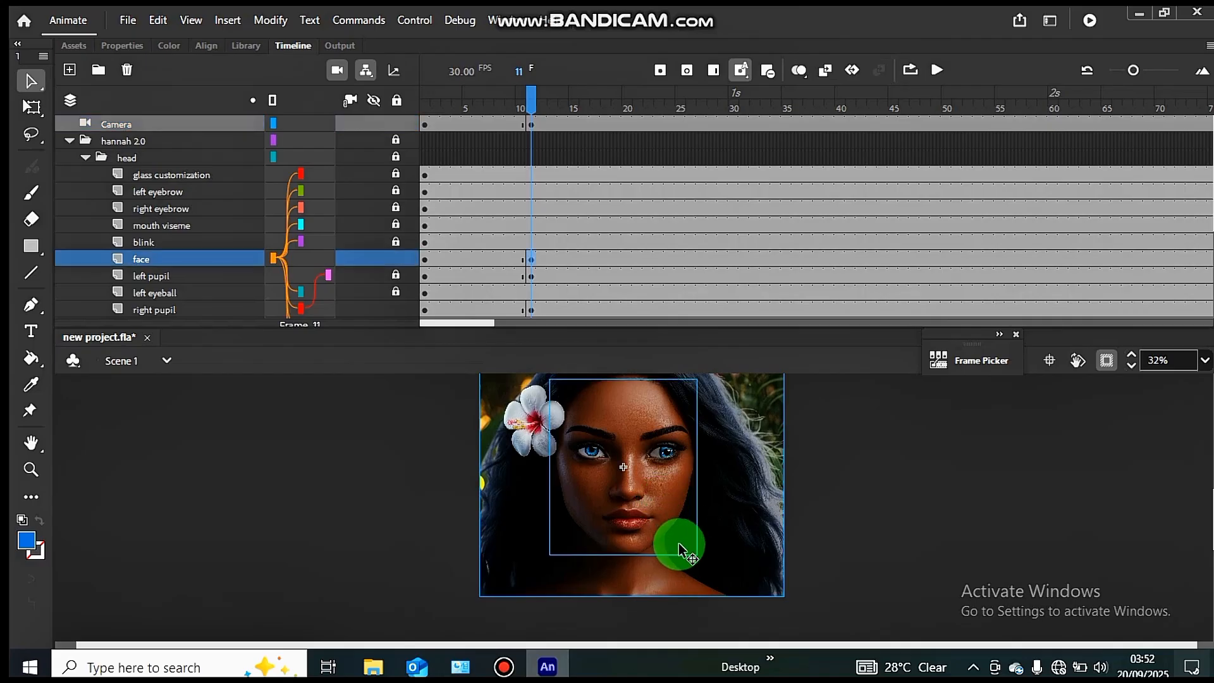
key(q)
mouse_move(707, 560)
mouse_down()
mouse_move(708, 588)
mouse_move(729, 526)
mouse_move(735, 559)
mouse_move(719, 608)
mouse_move(719, 558)
mouse_move(713, 574)
mouse_up()
key(ctrl+z)
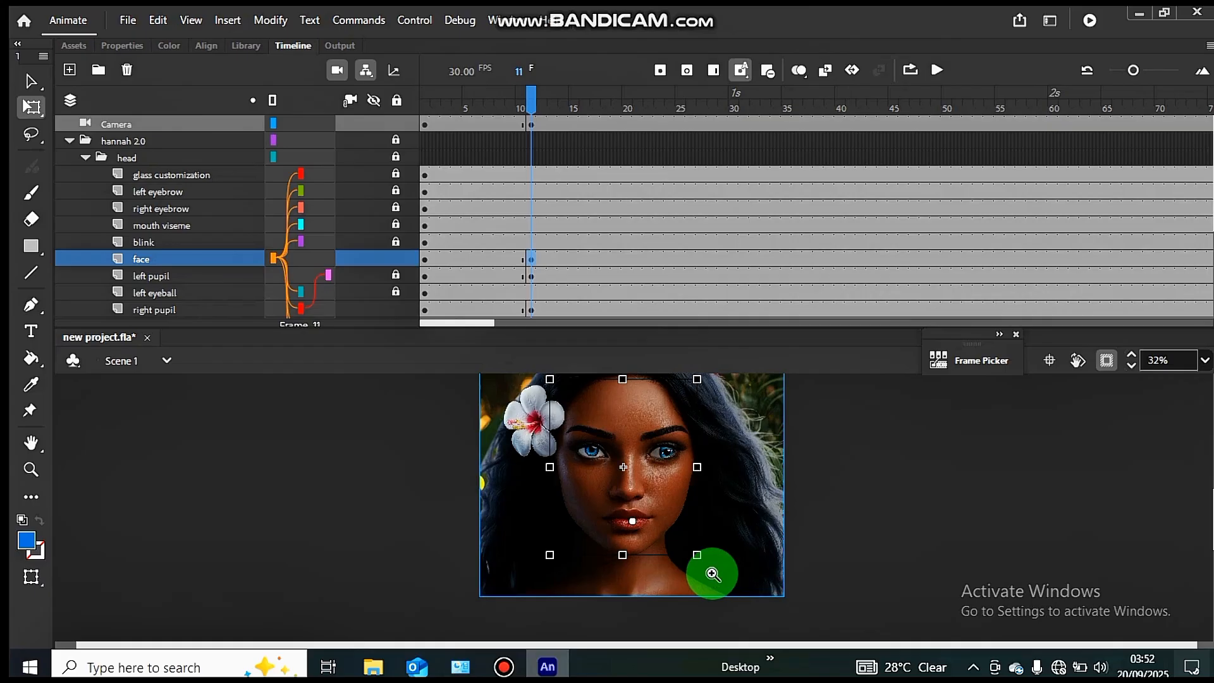
Unlock the left eyebrow and right eyebrow layers and parent the left eyebrow layer to the right eyebrow layer.
key(z)
drag(531, 396, 717, 531)
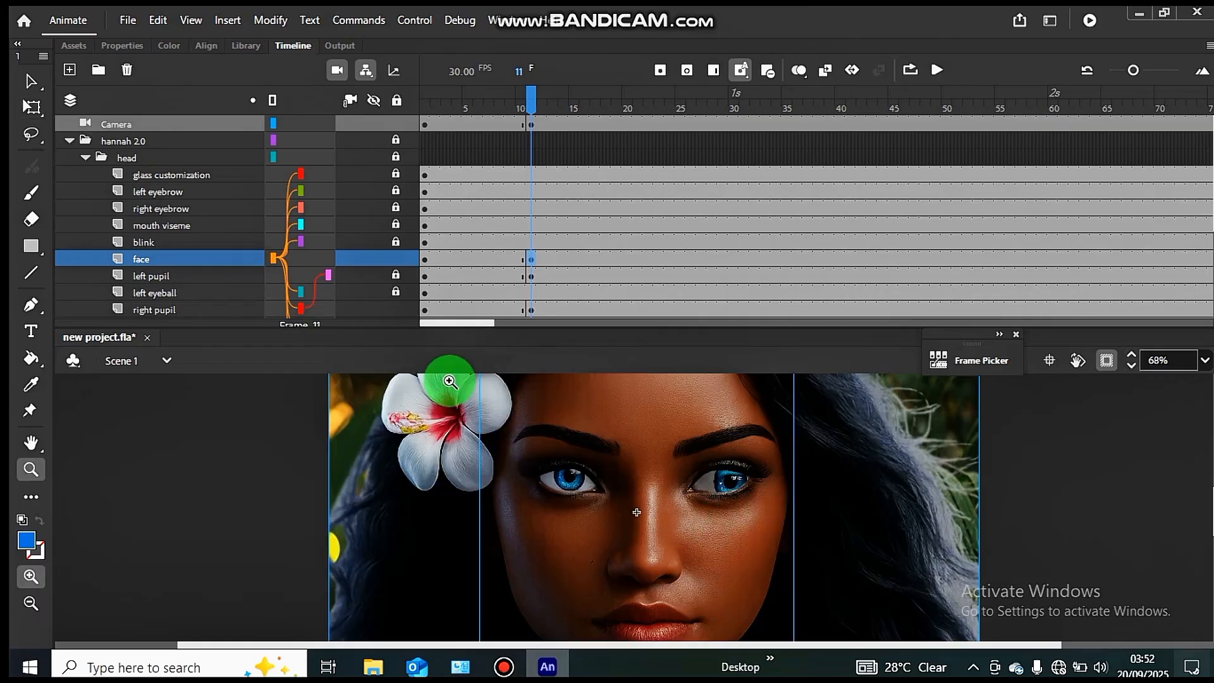
drag(447, 380, 780, 582)
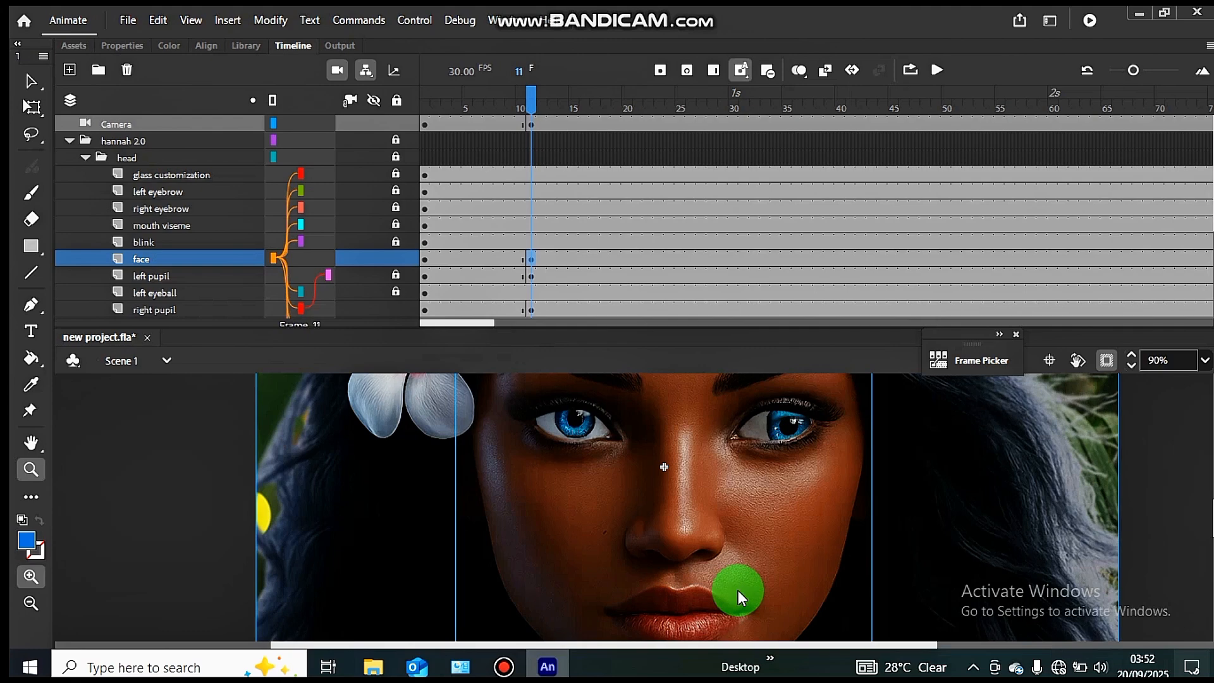
scroll(738, 590, up, 3)
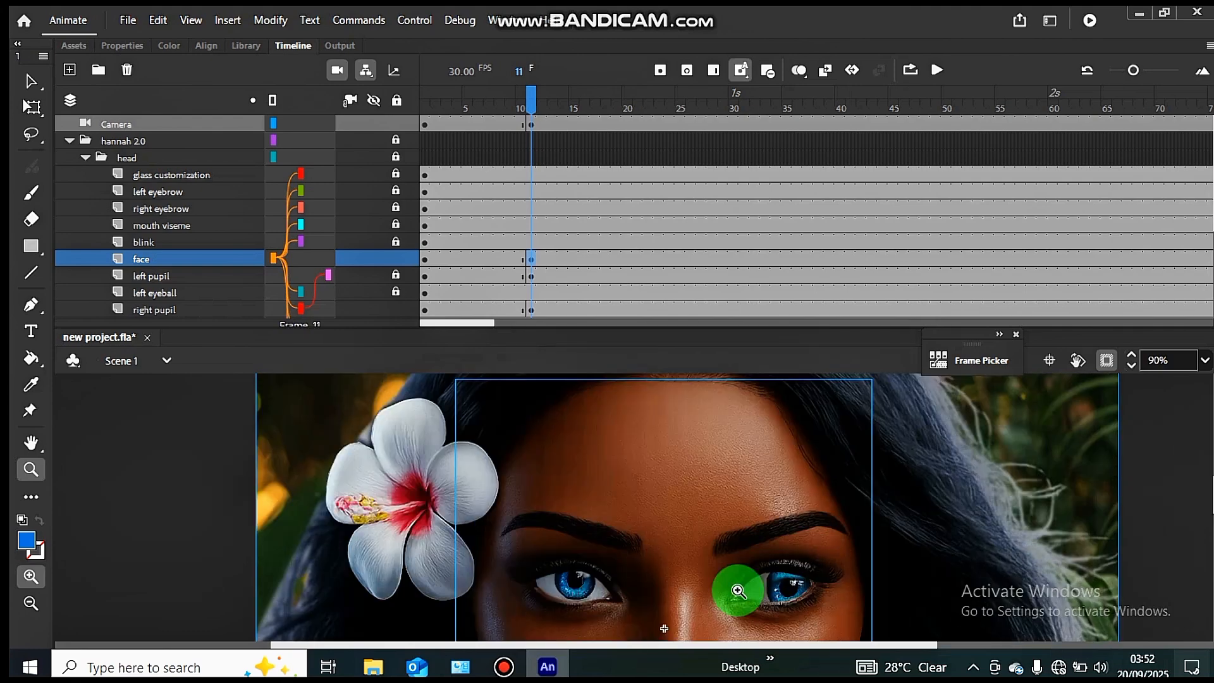
key(v)
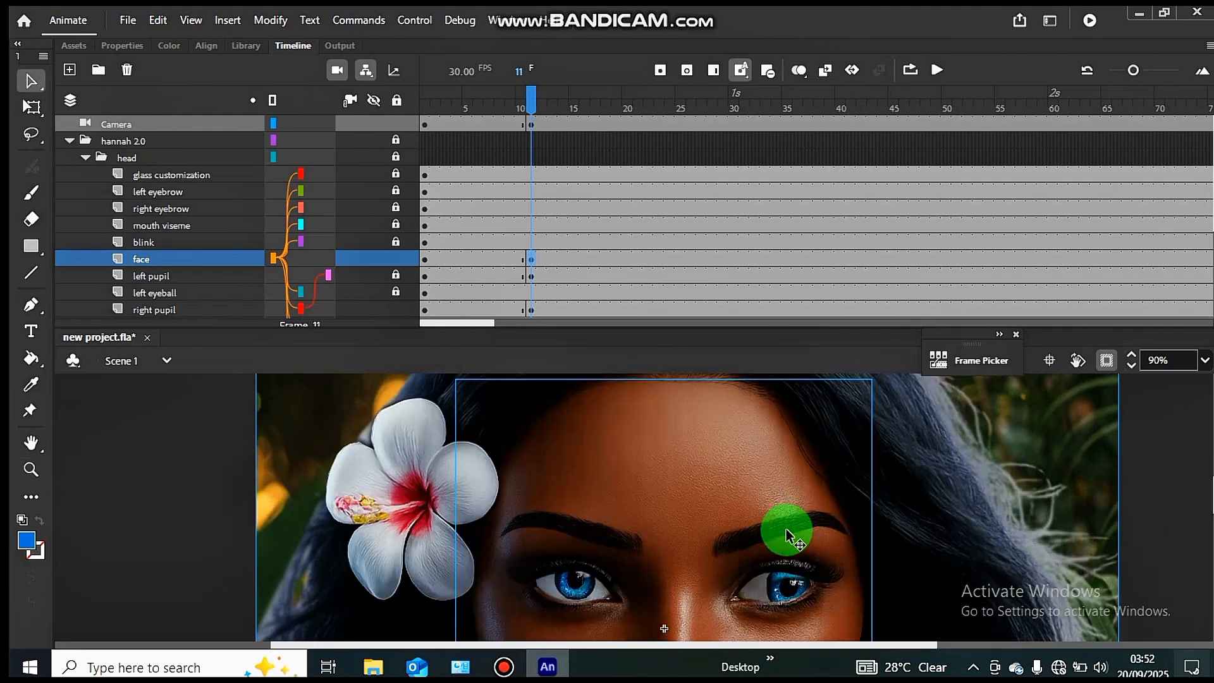
click(397, 208)
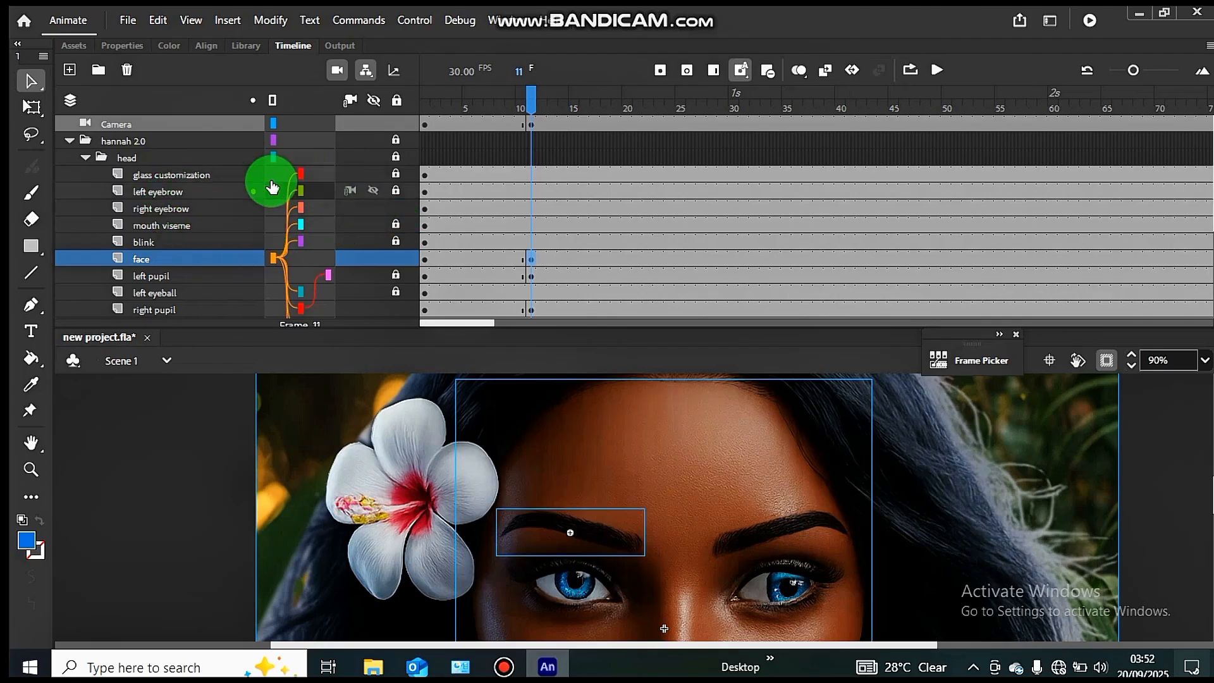
drag(272, 186, 302, 209)
click(396, 191)
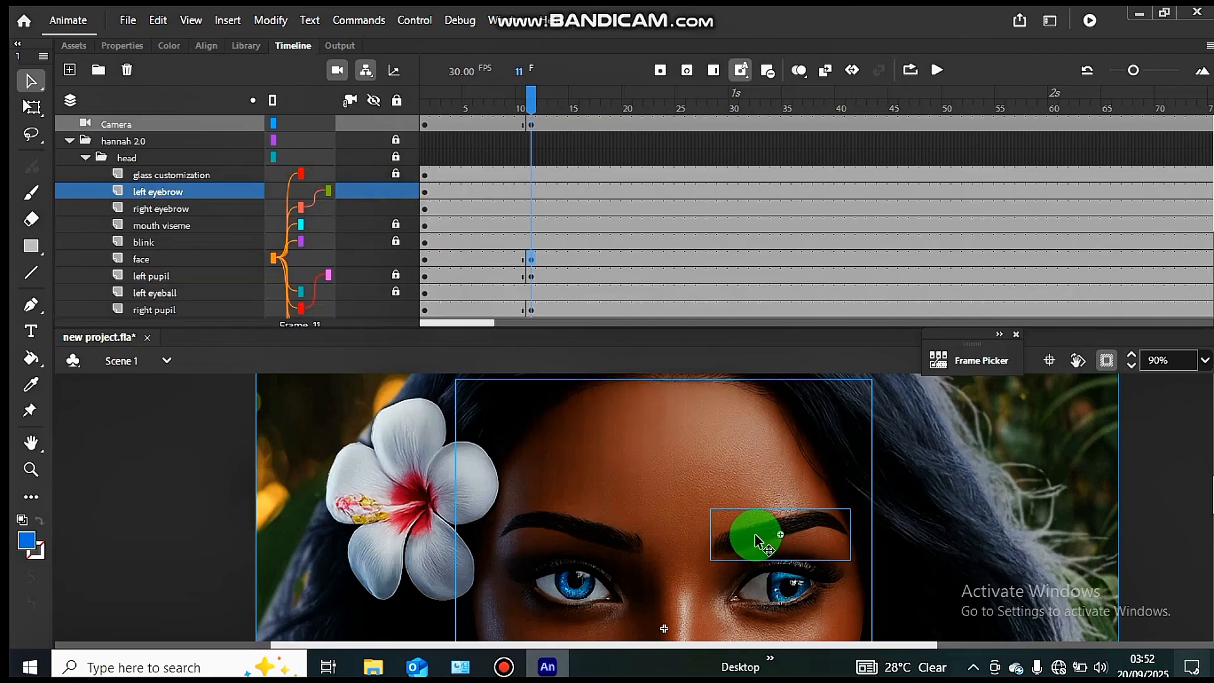
Raise the right eyebrow together with its child left eyebrow slightly at frame 11, and try raising the left eyebrow alone.
mouse_move(612, 517)
mouse_down()
mouse_move(615, 480)
mouse_move(611, 535)
mouse_move(611, 515)
mouse_up()
scroll(642, 551, down, 4)
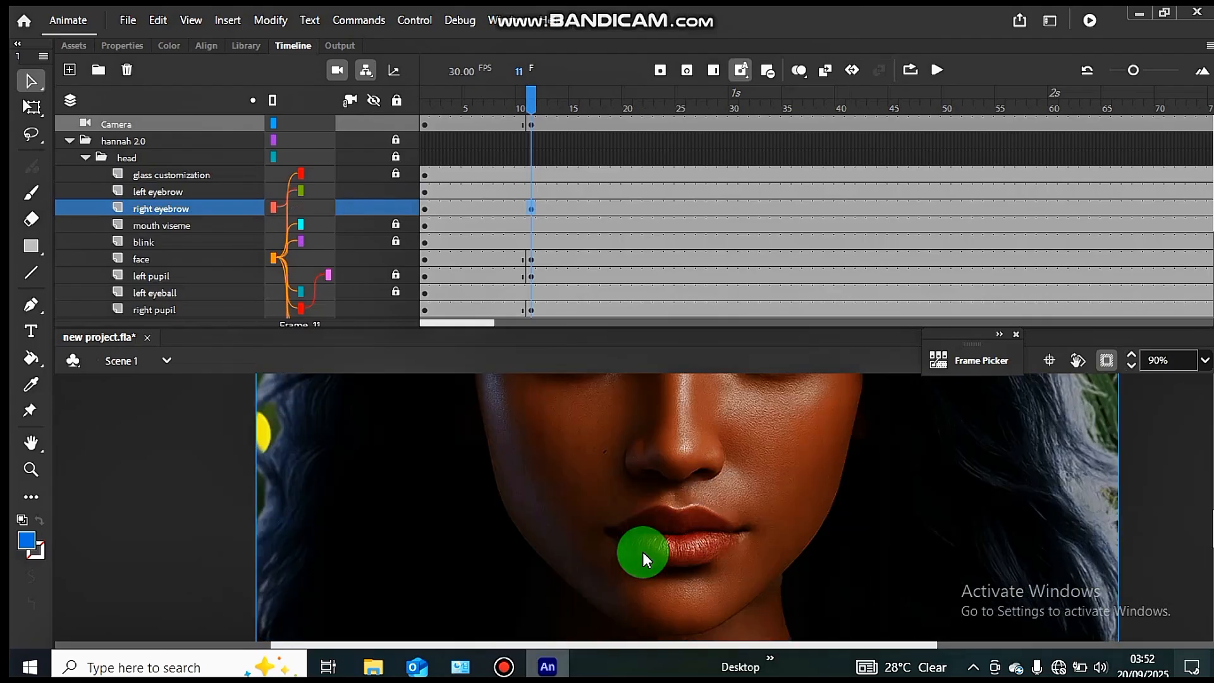
scroll(642, 551, up, 3)
scroll(642, 550, up, 3)
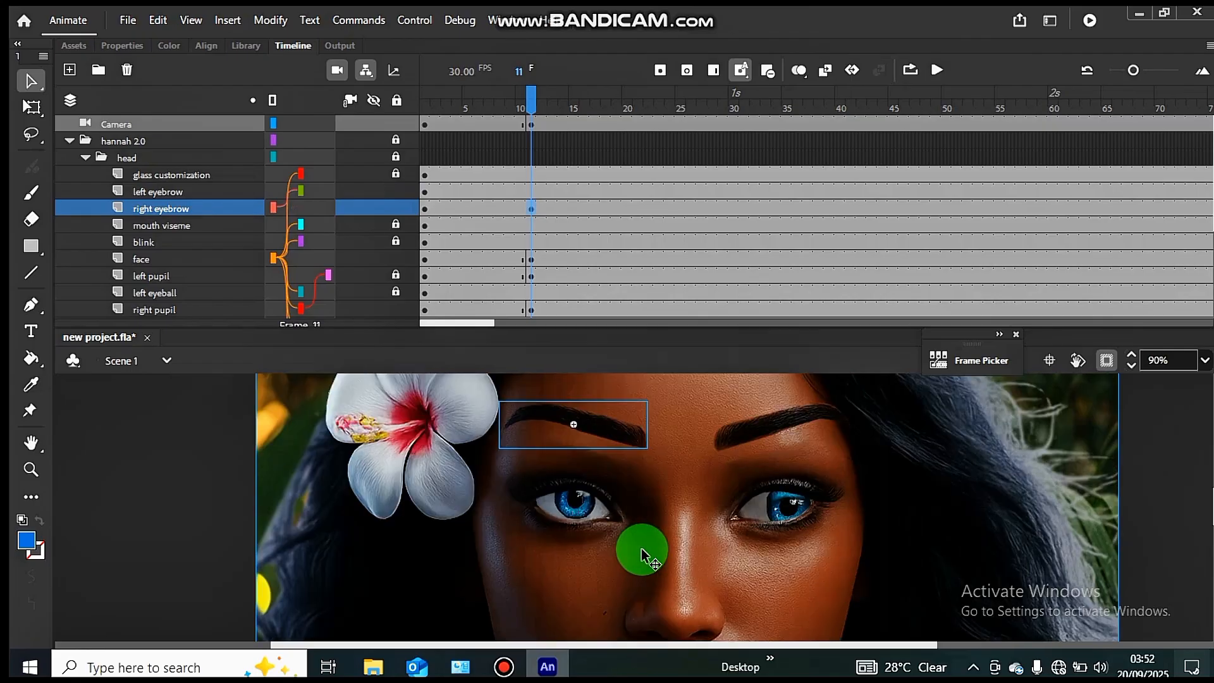
mouse_move(590, 430)
mouse_down()
mouse_move(586, 447)
mouse_move(577, 428)
mouse_move(583, 442)
mouse_up()
drag(778, 439, 776, 405)
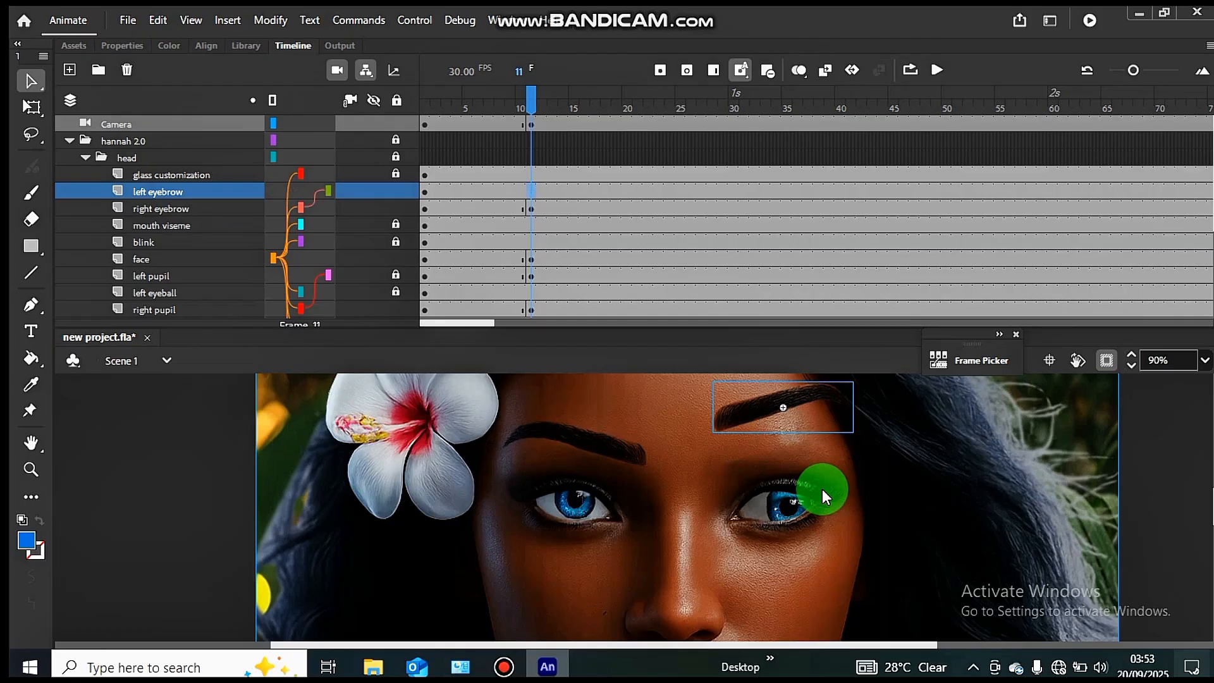
Examine the face from the eyebrows down to the mouth to check the expression at frame 11.
scroll(601, 503, down, 3)
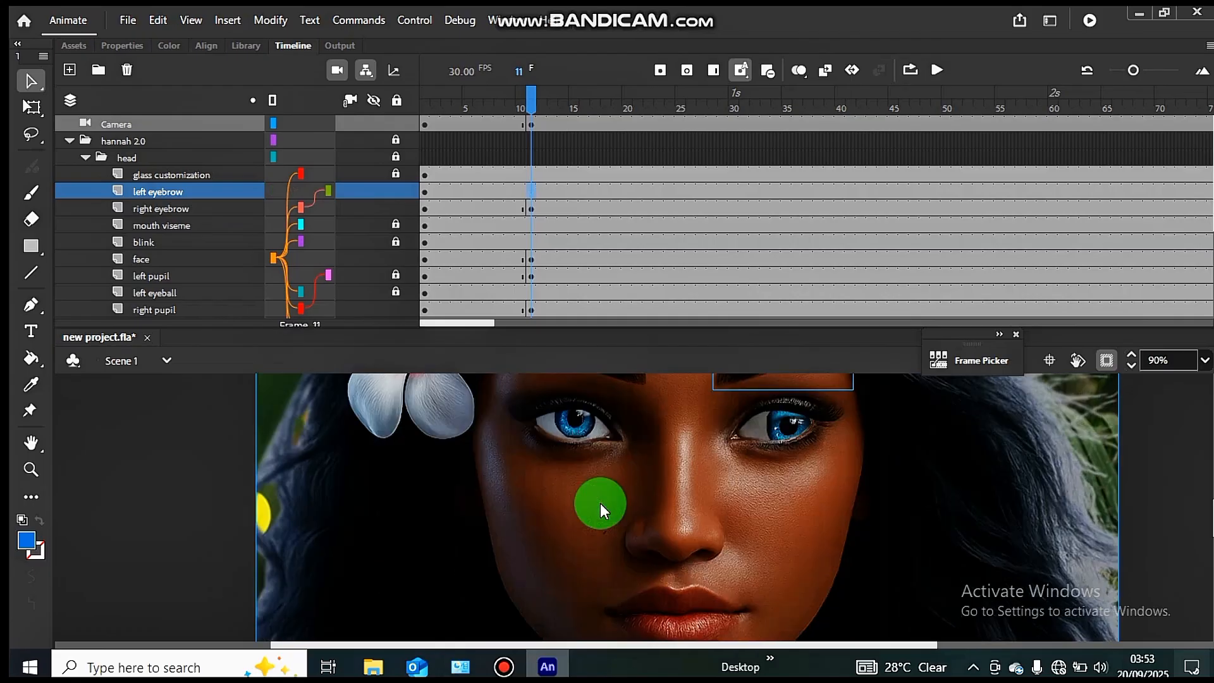
scroll(601, 503, down, 4)
scroll(636, 514, up, 4)
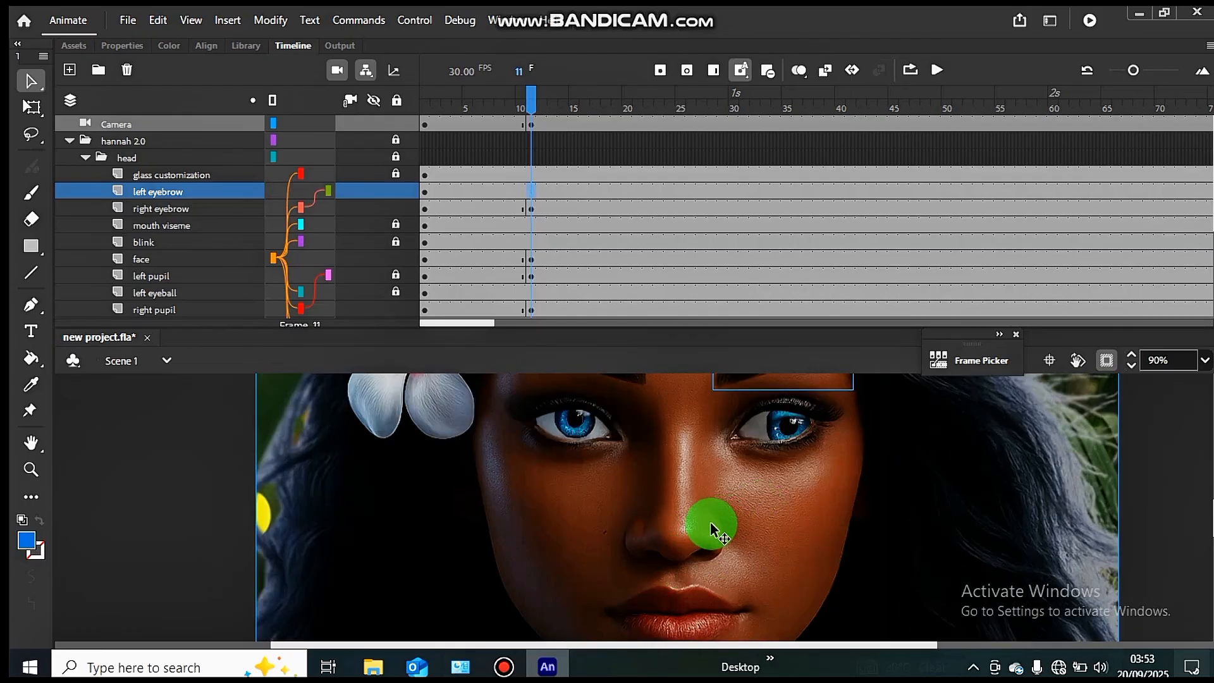
scroll(709, 523, up, 6)
scroll(670, 549, down, 3)
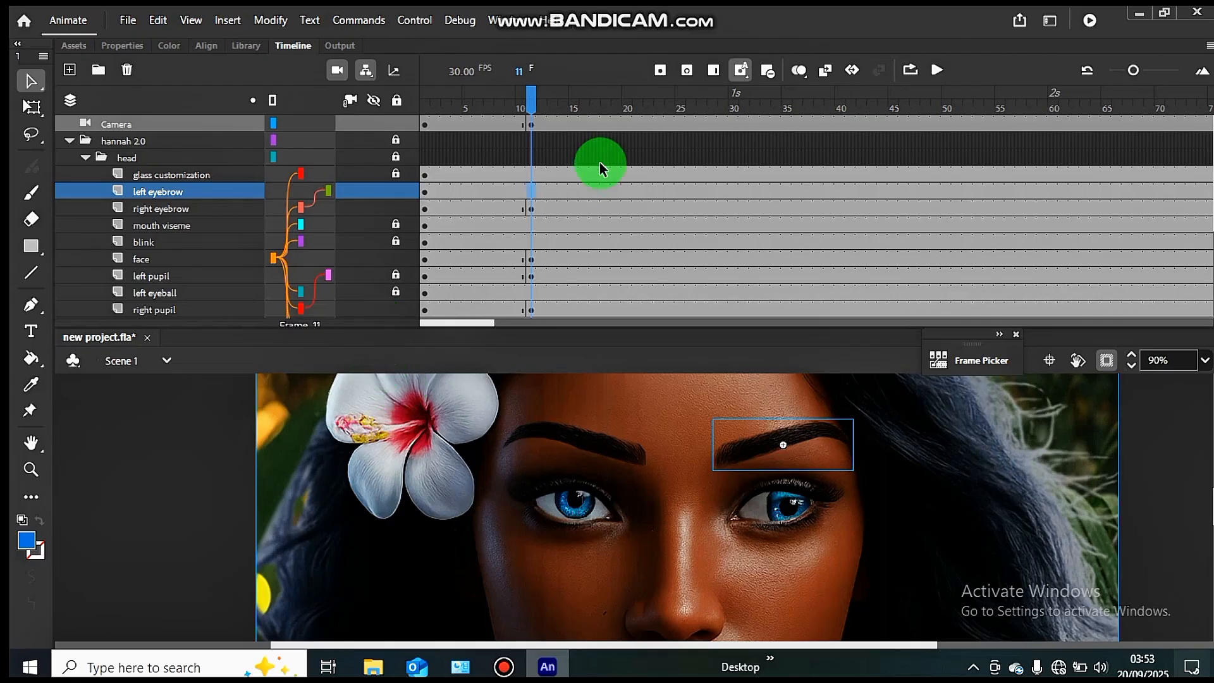
scroll(678, 565, up, 3)
scroll(678, 565, down, 6)
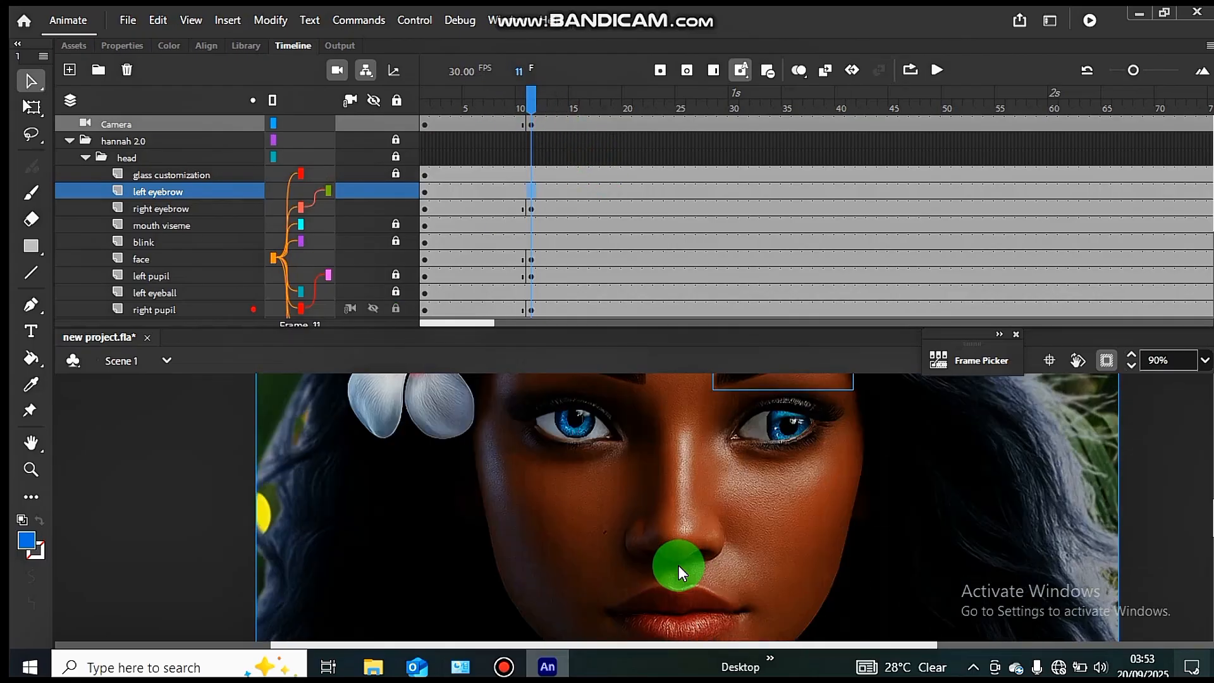
scroll(678, 565, down, 5)
scroll(680, 568, up, 8)
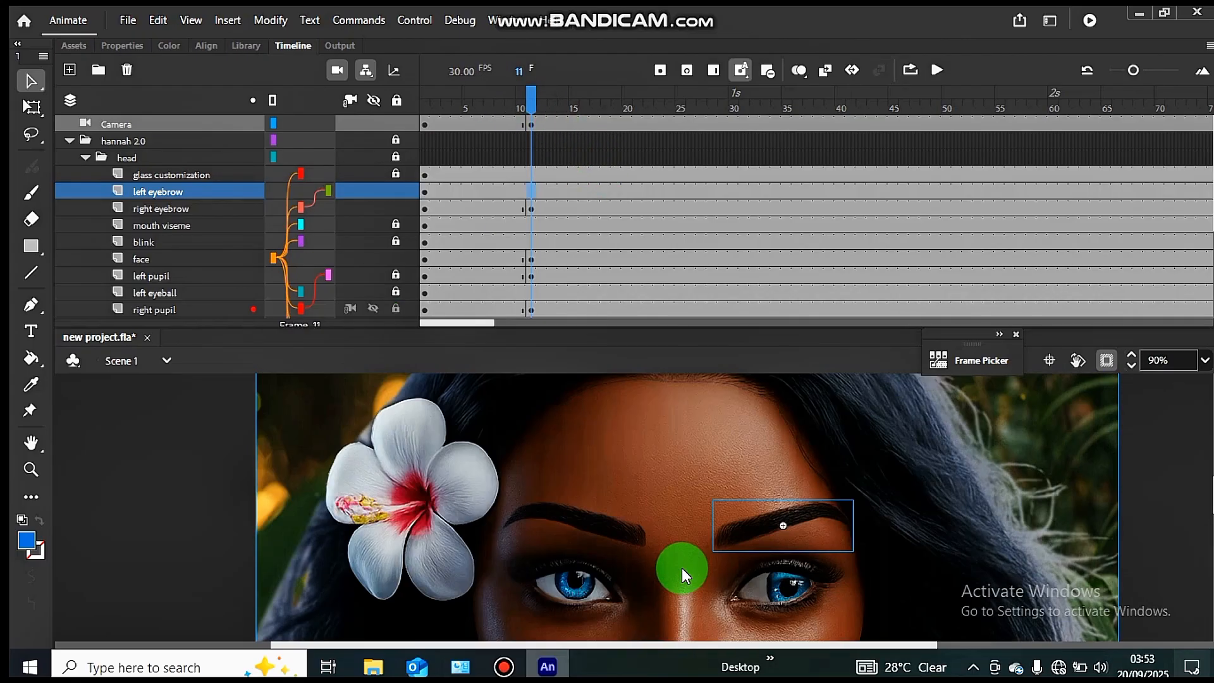
Fit the whole character in view, unlock the mouth viseme layer and select it.
scroll(681, 568, down, 3)
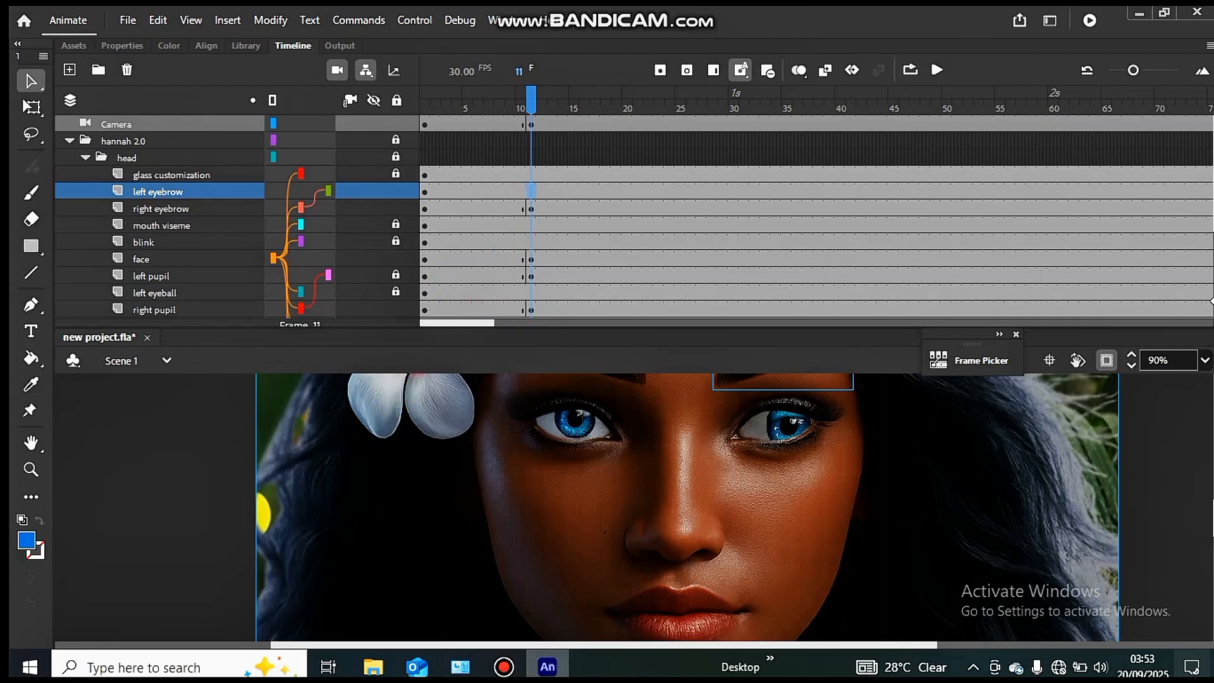
click(1205, 360)
click(1155, 419)
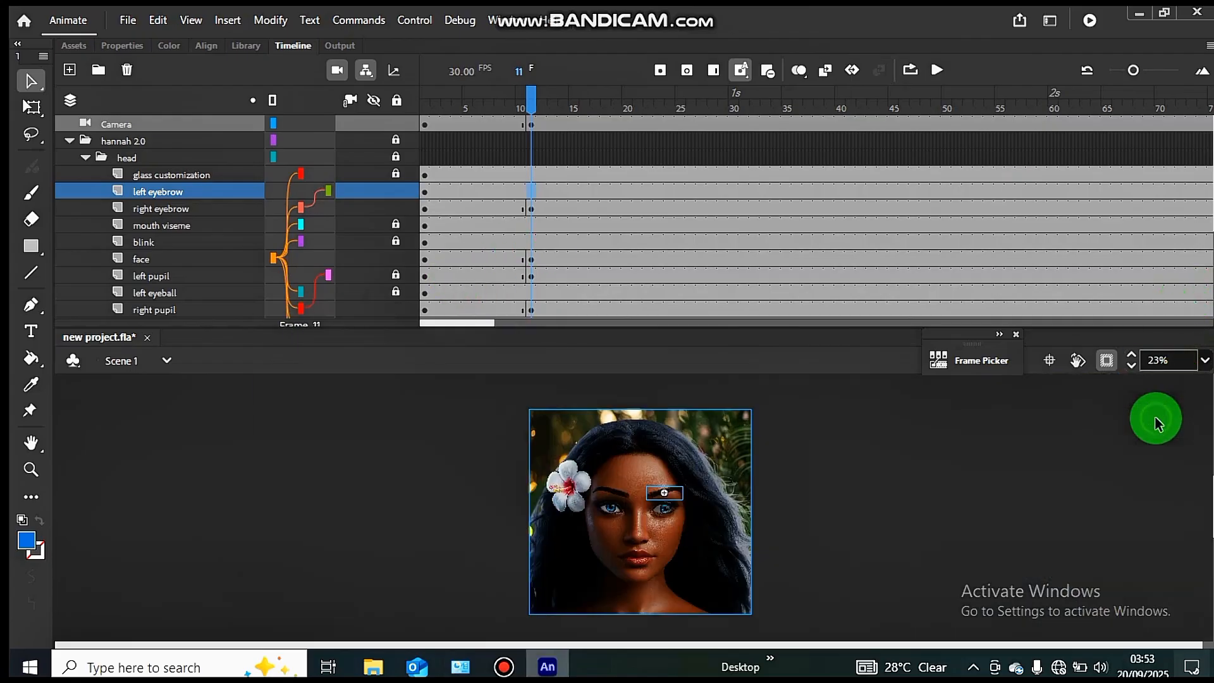
click(631, 562)
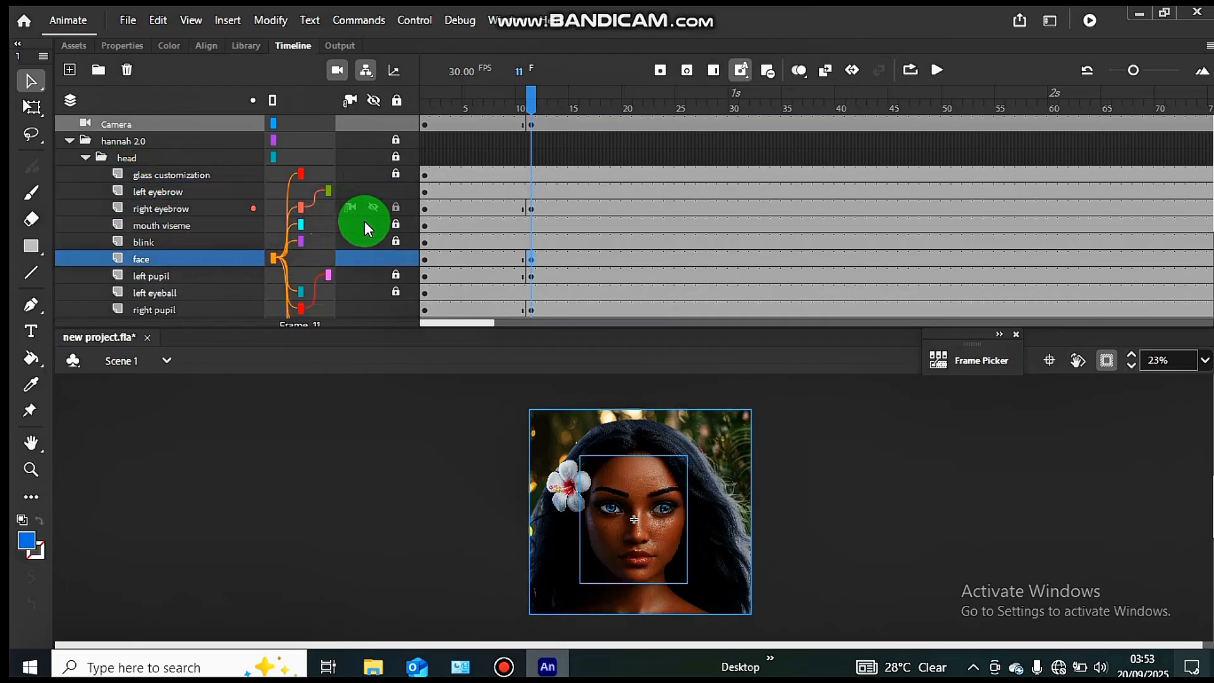
click(396, 226)
click(229, 224)
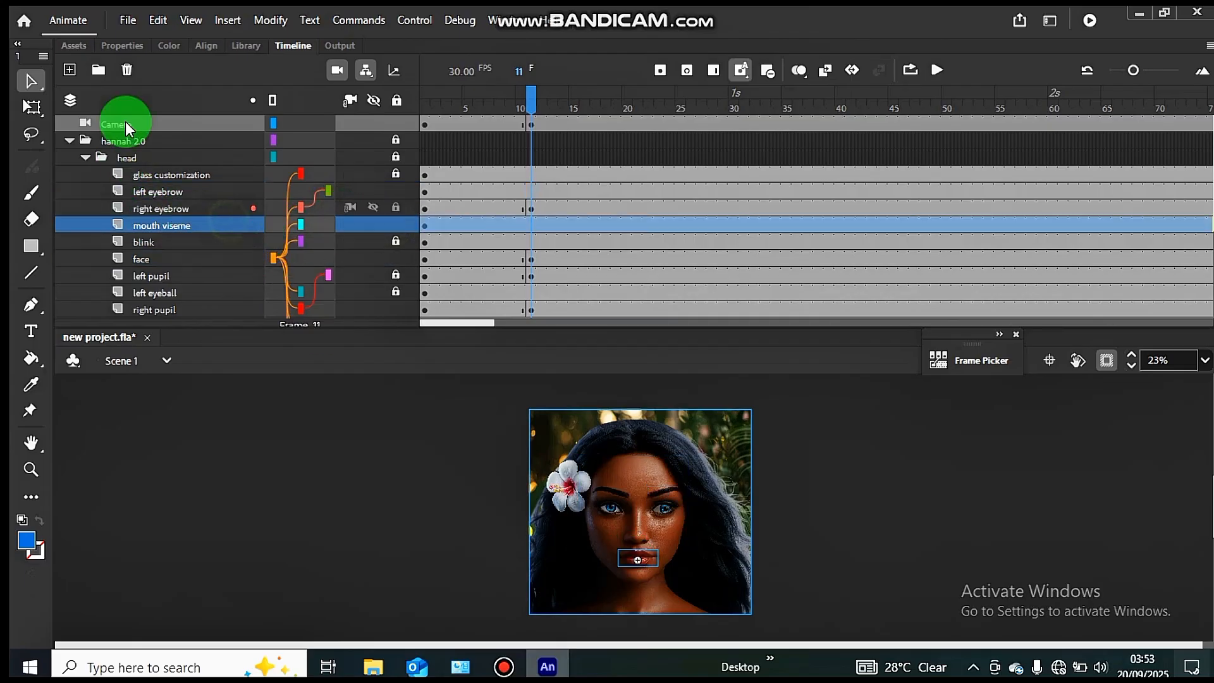
Open Lip Syncing for the mouth viseme instance and assign frame 10 to Ah, frame 8 to D and frame 9 to Ee.
click(146, 42)
scroll(376, 189, down, 3)
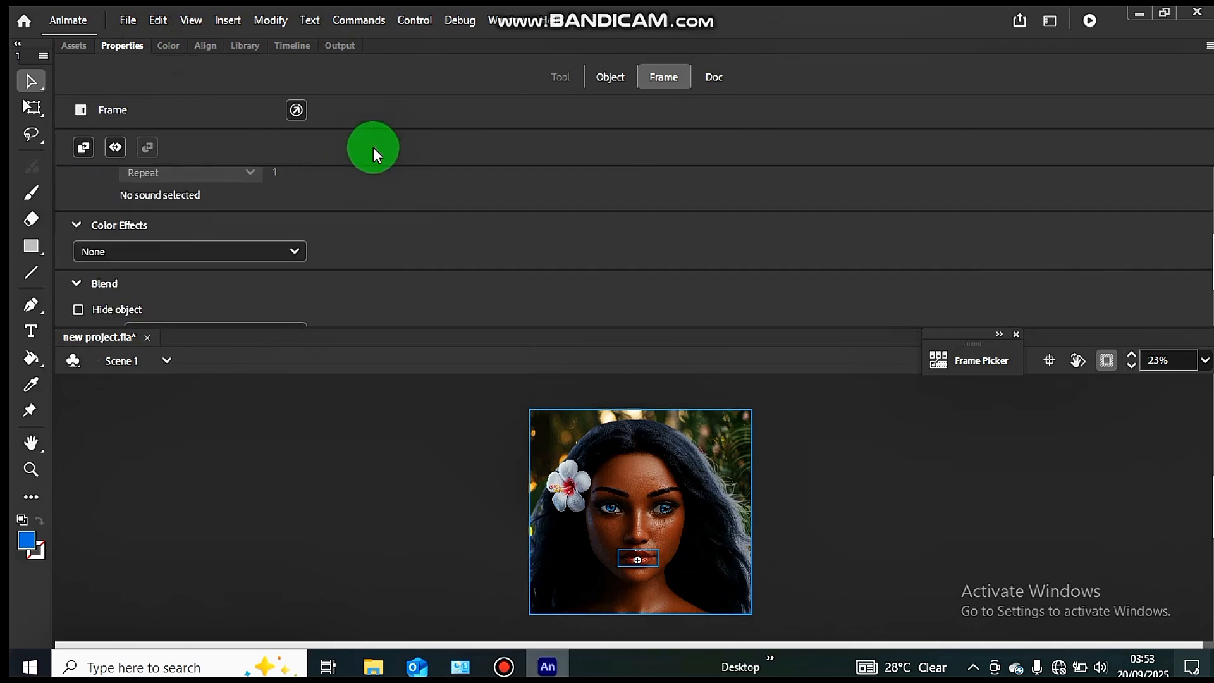
click(617, 76)
click(242, 313)
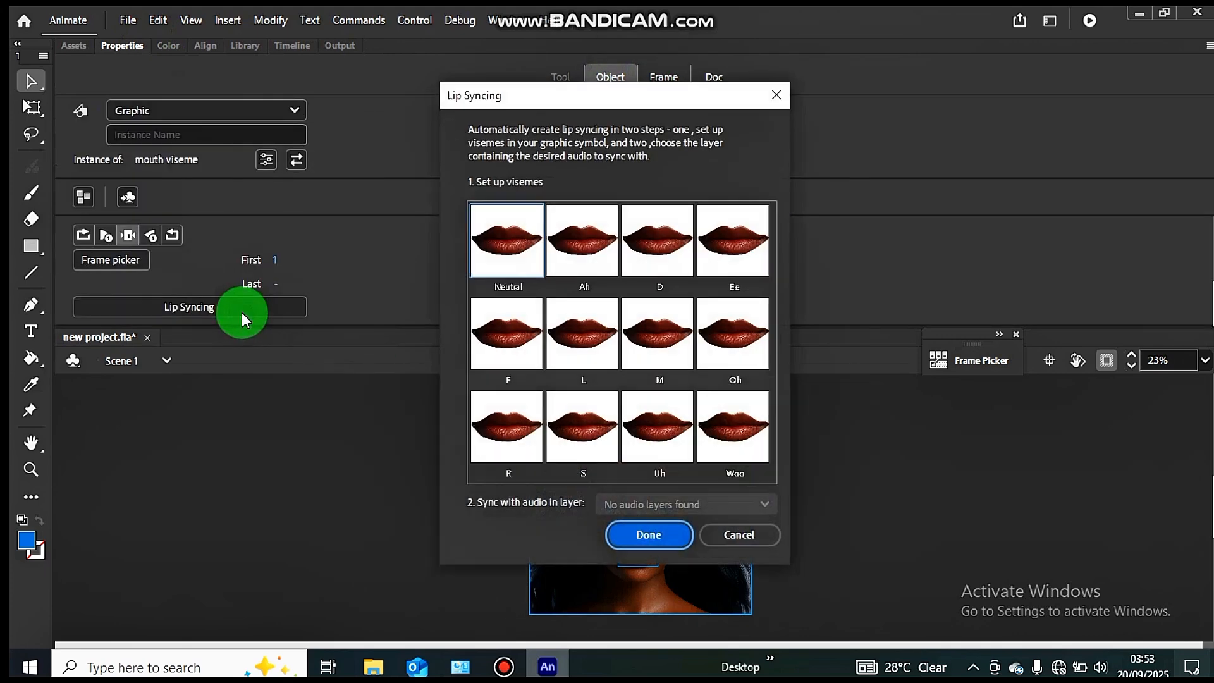
click(561, 241)
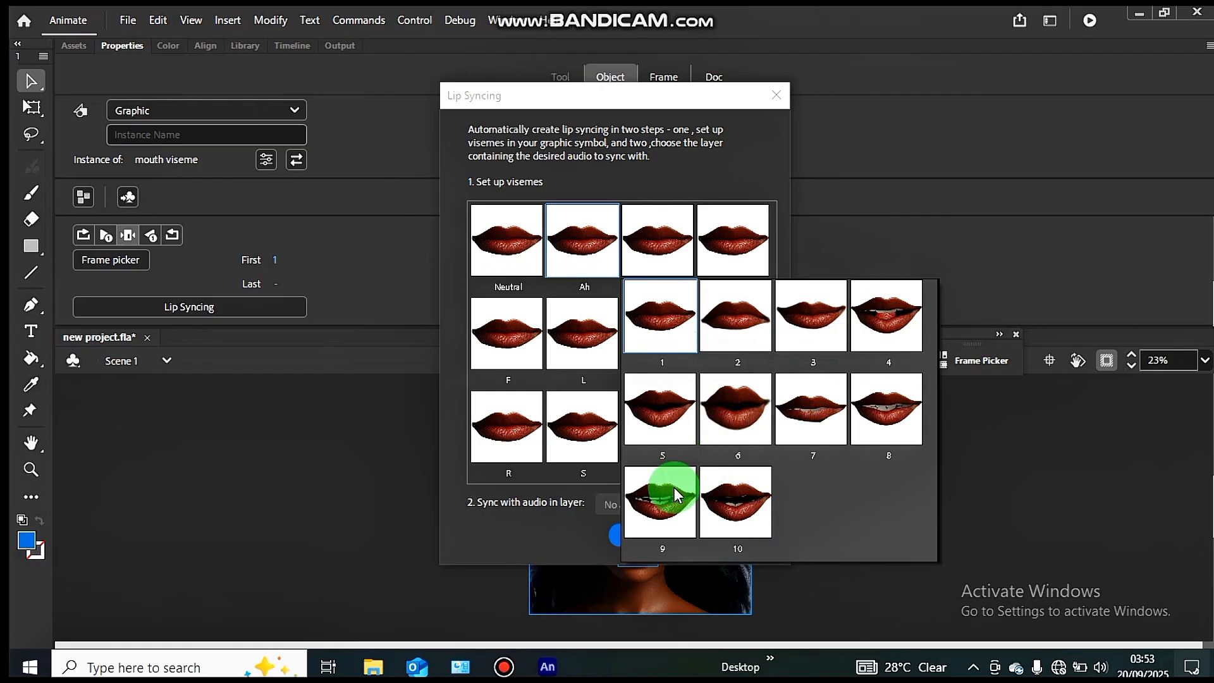
click(728, 511)
click(635, 249)
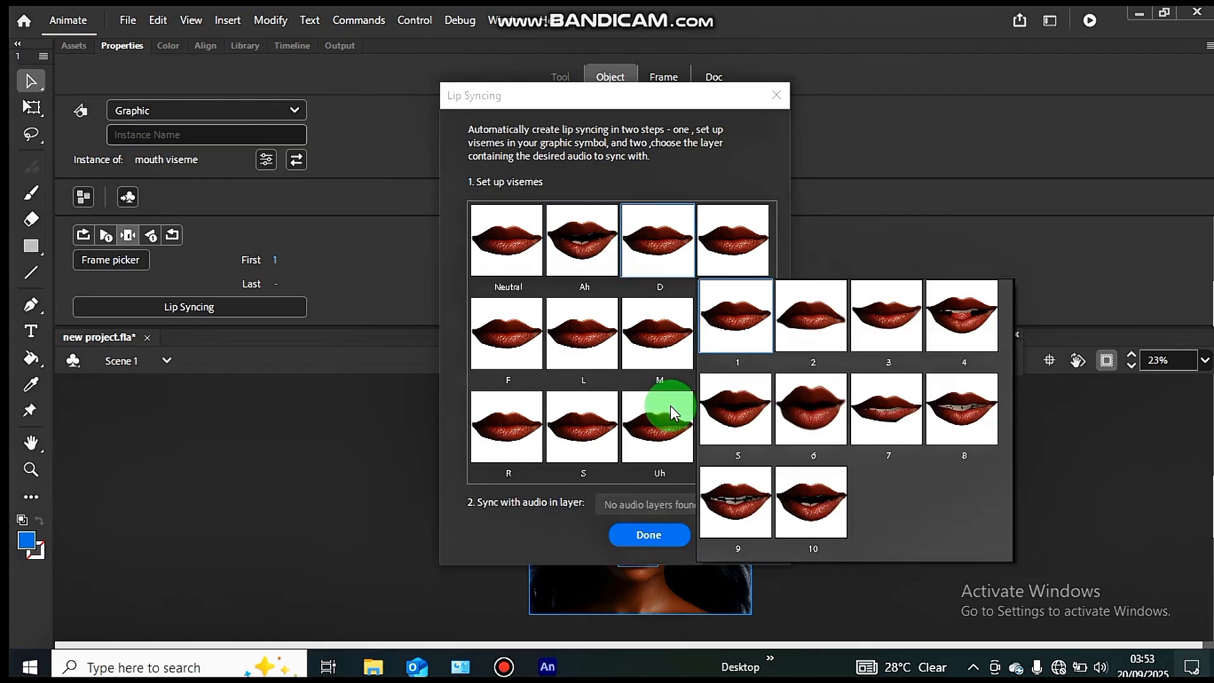
click(932, 409)
click(720, 272)
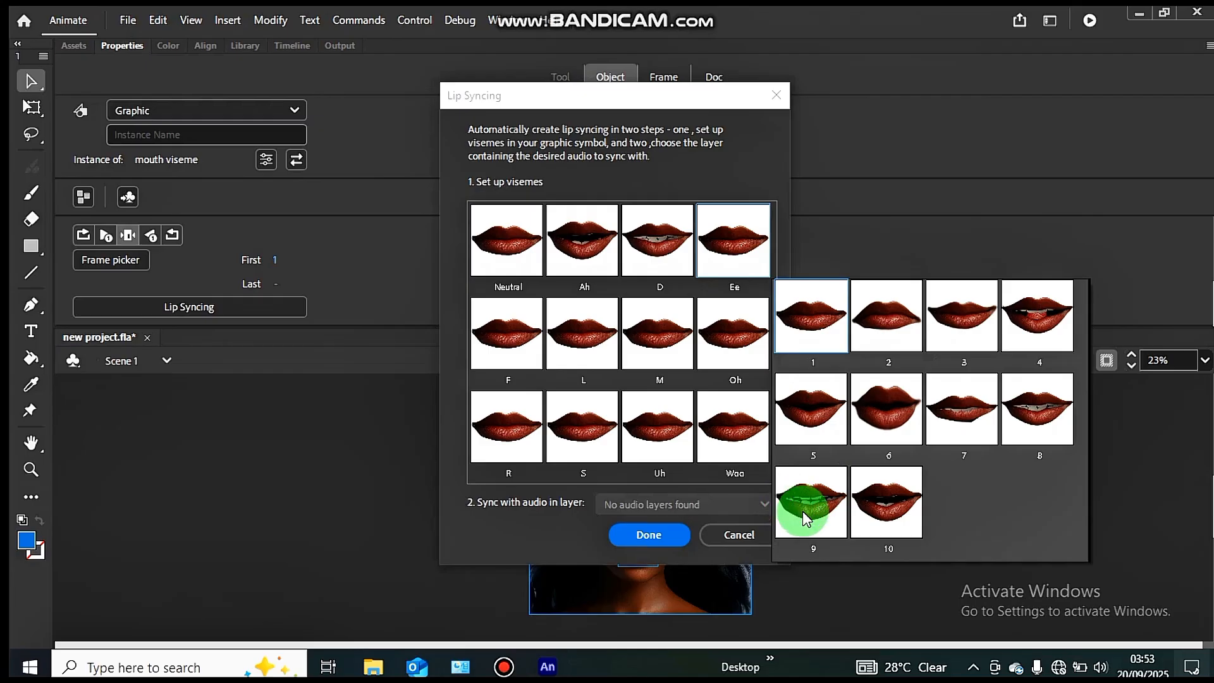
click(807, 510)
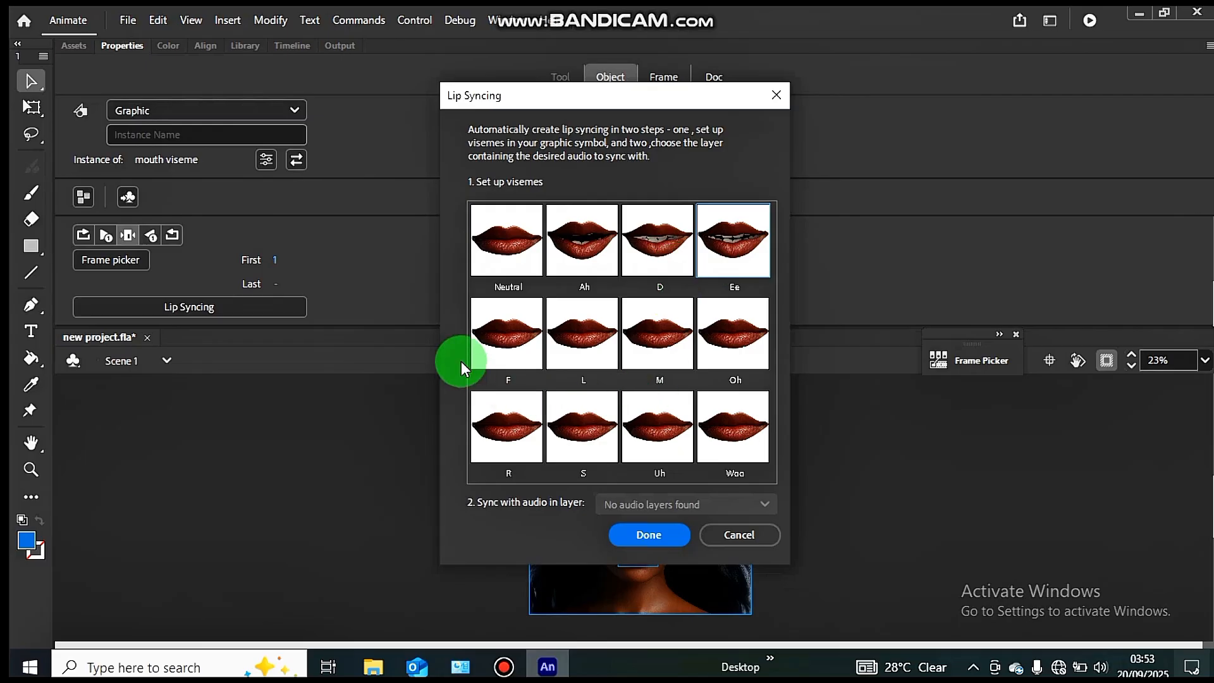
Assign mouth frame 7 to the F viseme, frame 4 to L and frame 6 to Oh.
click(503, 336)
click(737, 206)
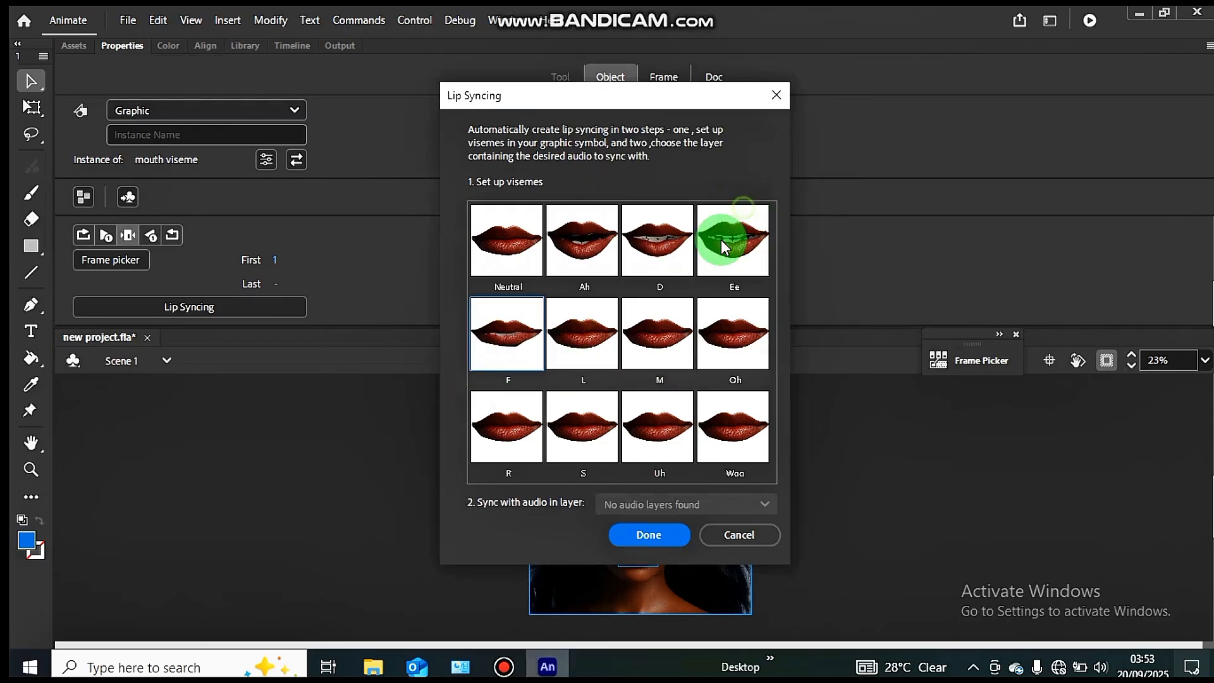
click(582, 344)
click(888, 206)
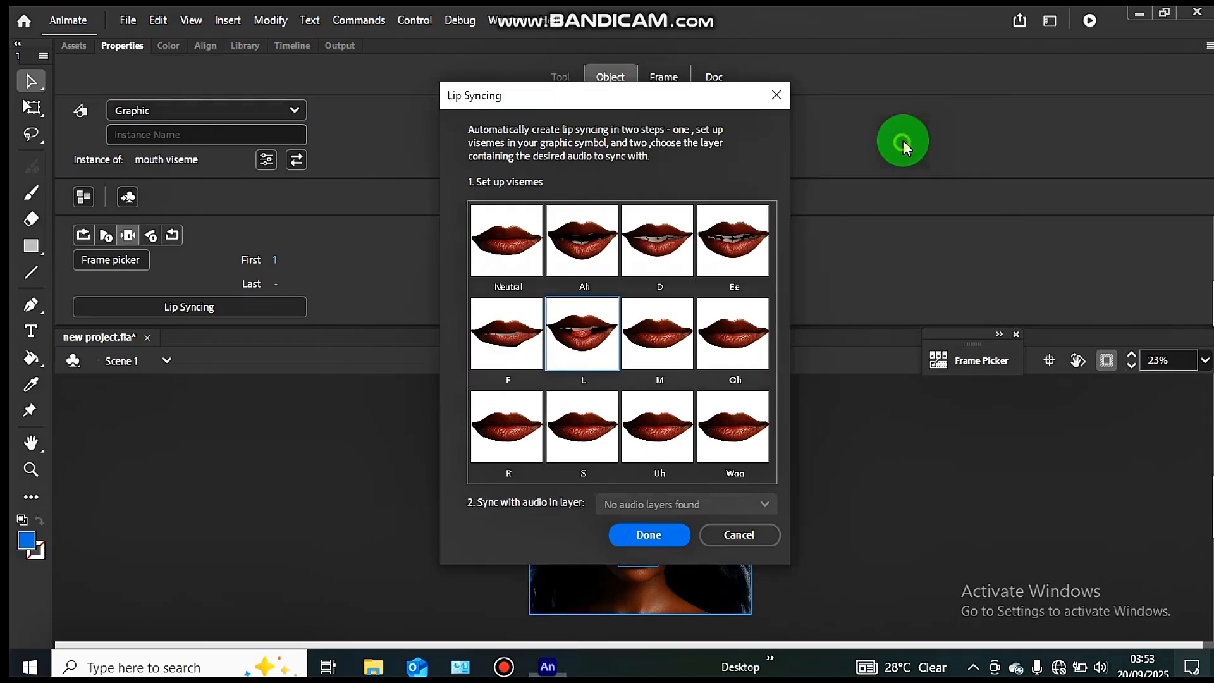
click(622, 346)
click(736, 379)
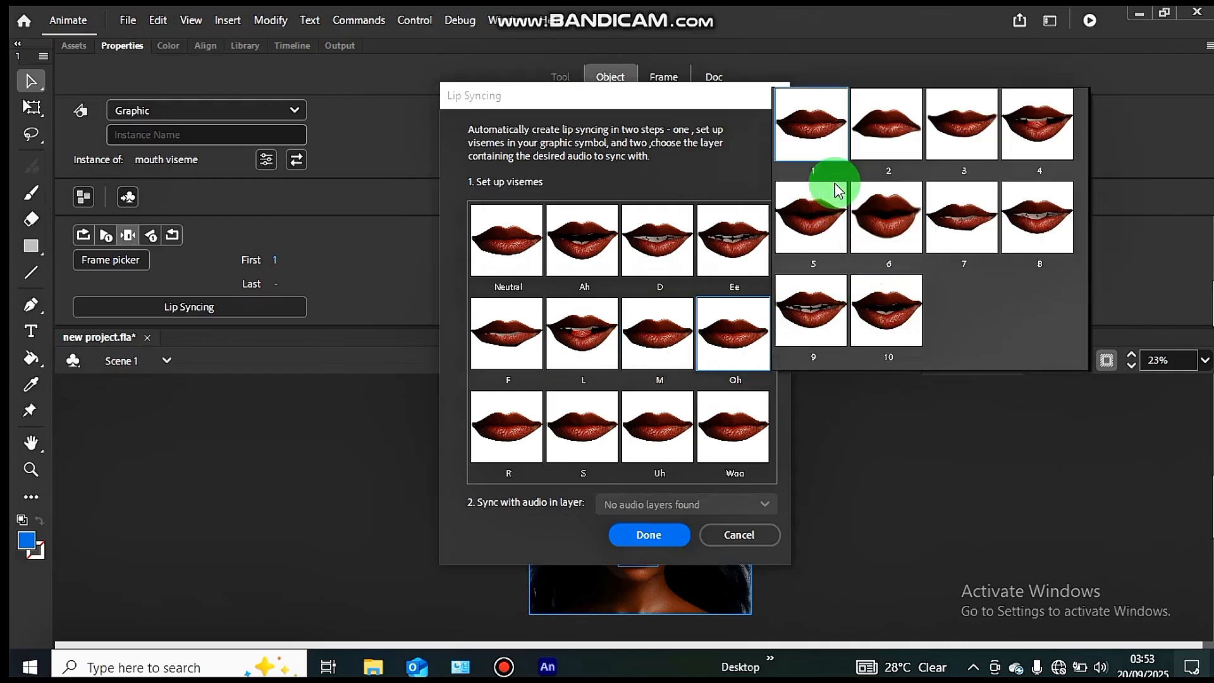
click(894, 203)
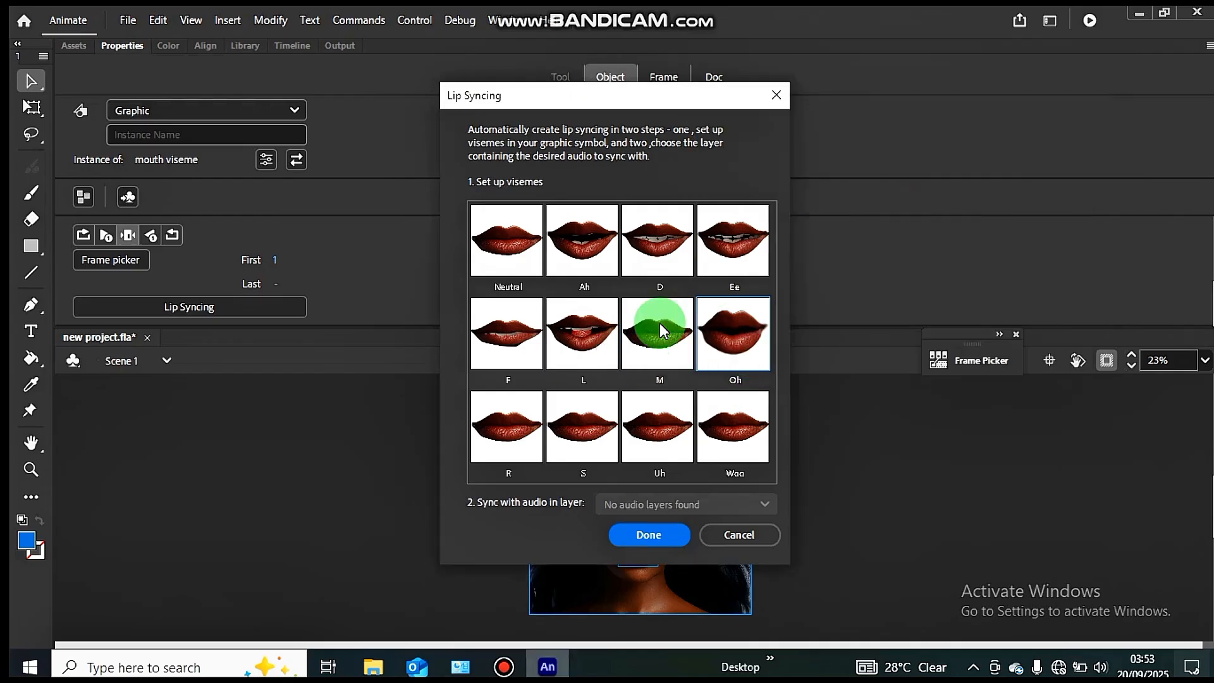
Assign an open-mouth frame to the R viseme, frame 8 to S, frame 6 to Uh and frame 4 to Woo, and accept the viseme setup.
click(510, 449)
click(642, 409)
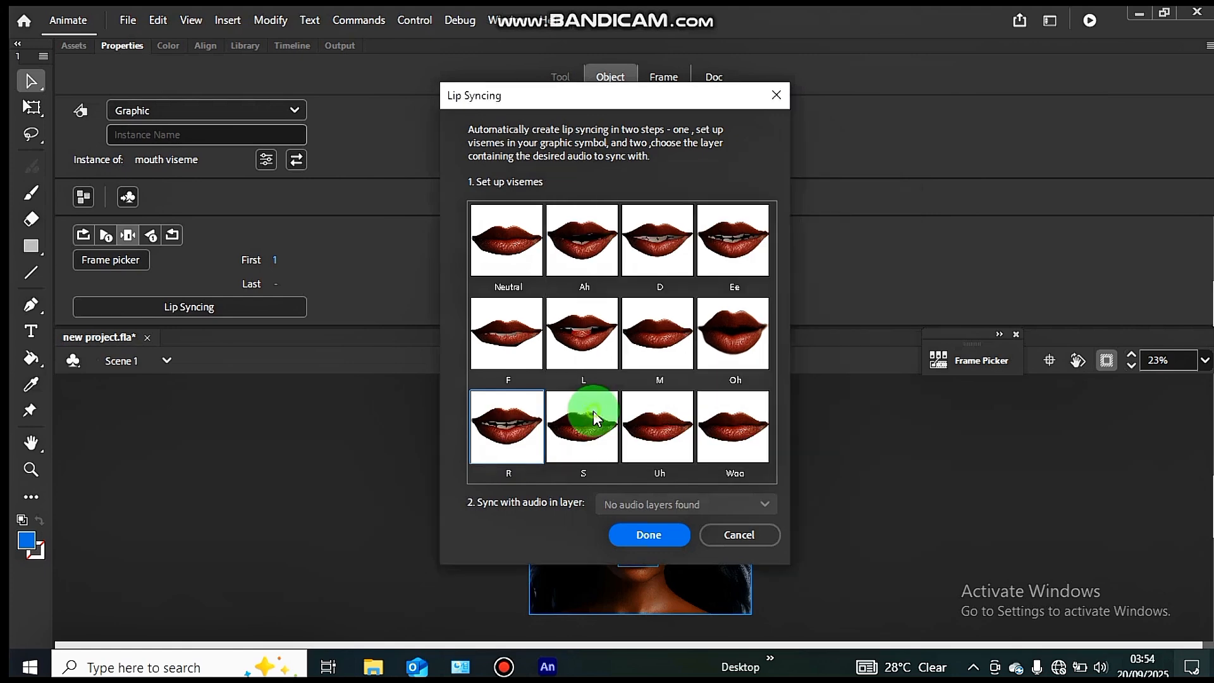
click(593, 411)
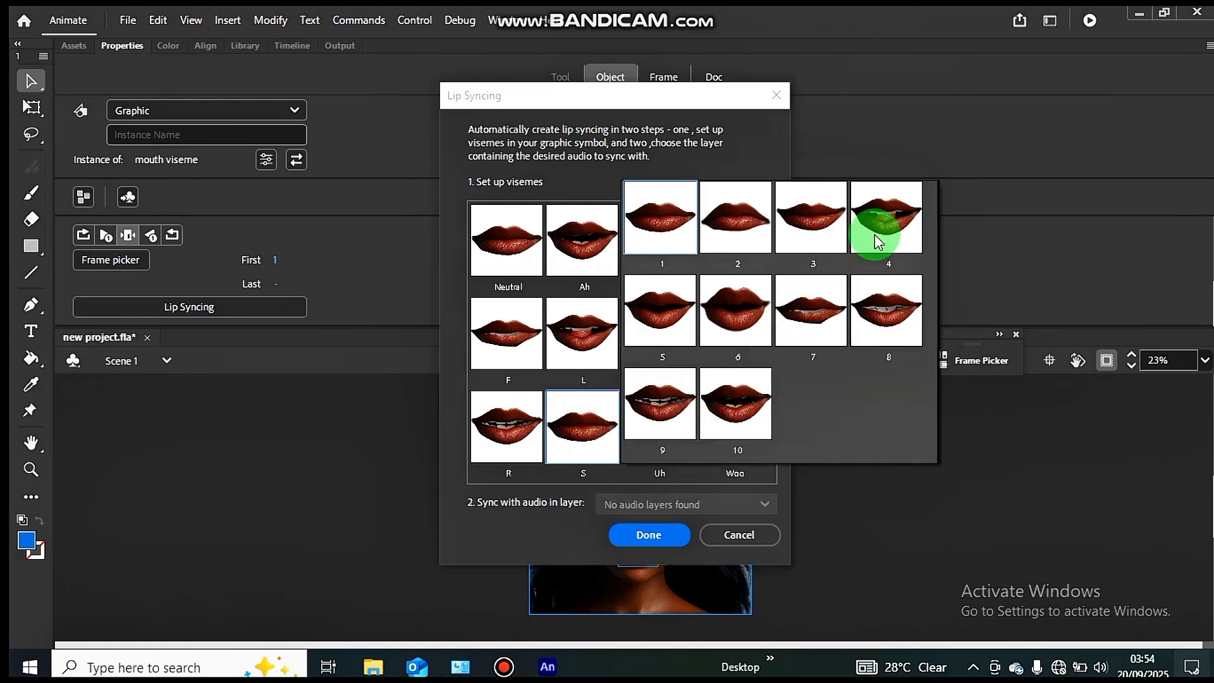
click(893, 285)
click(642, 423)
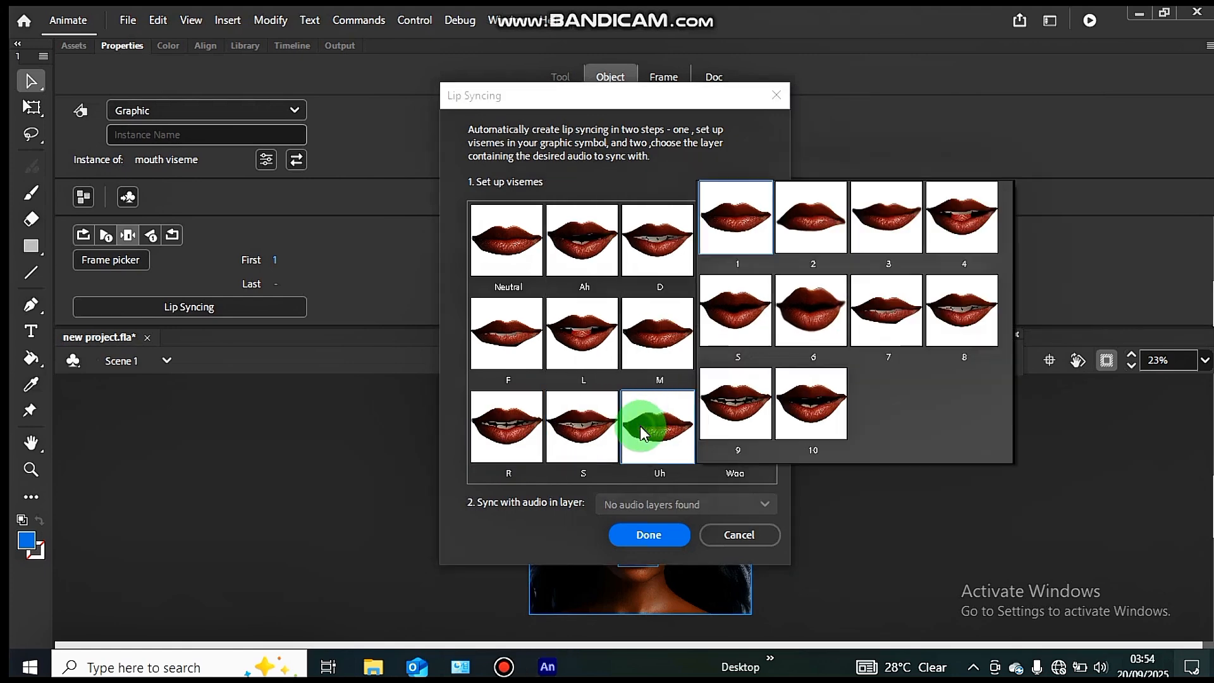
click(831, 306)
click(731, 421)
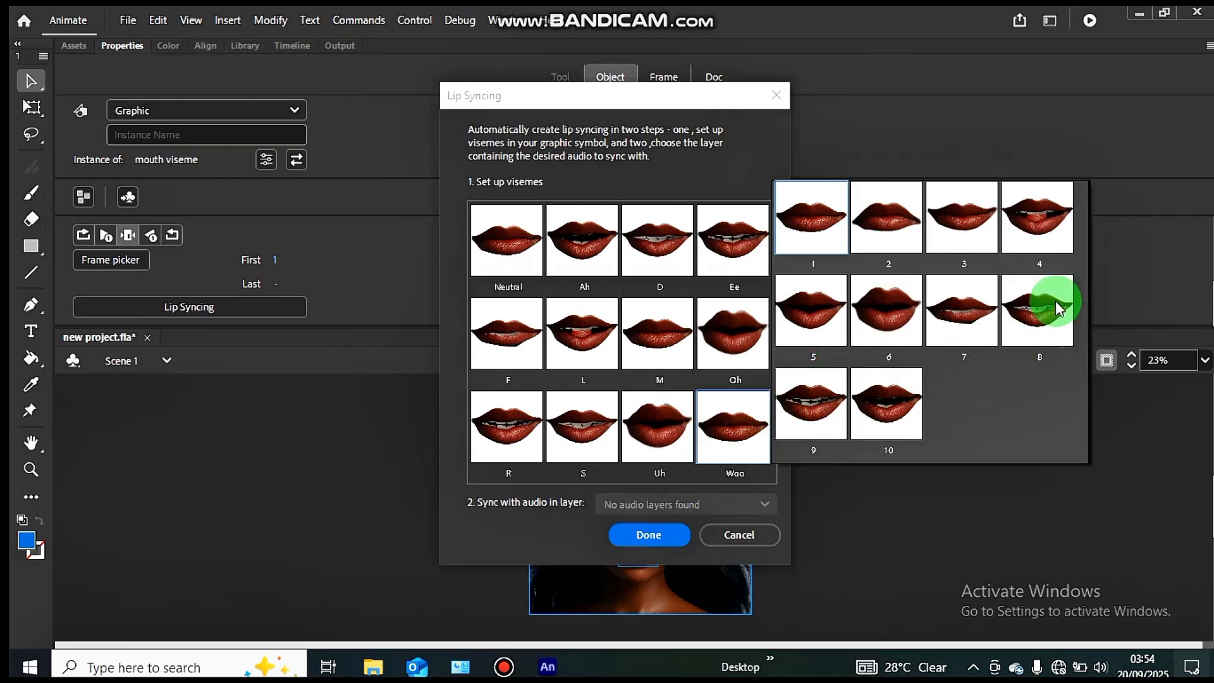
click(1046, 236)
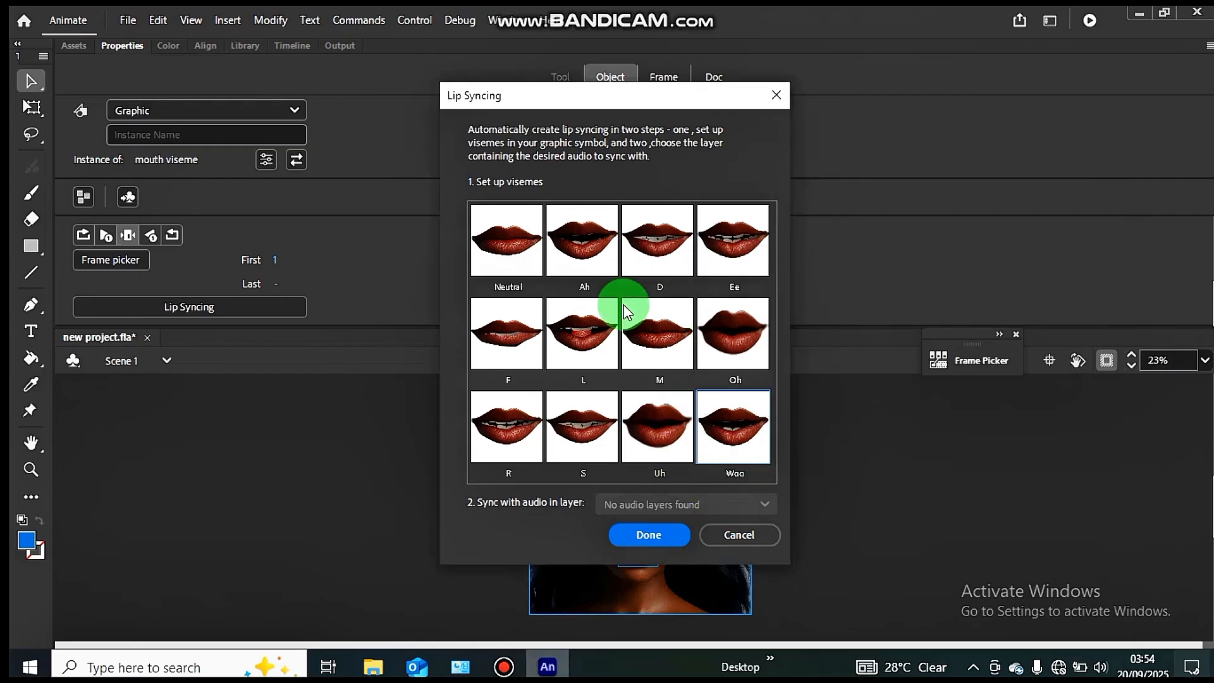
click(648, 535)
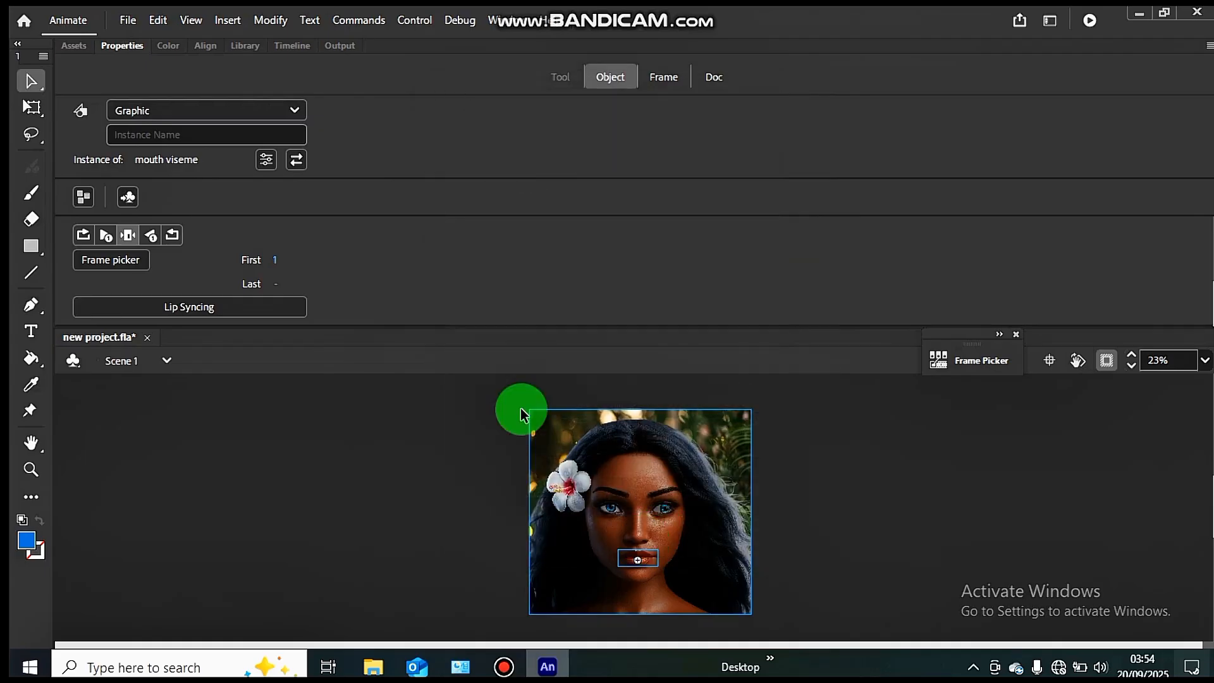
Add a new layer directly above the background select layer in the timeline.
click(296, 46)
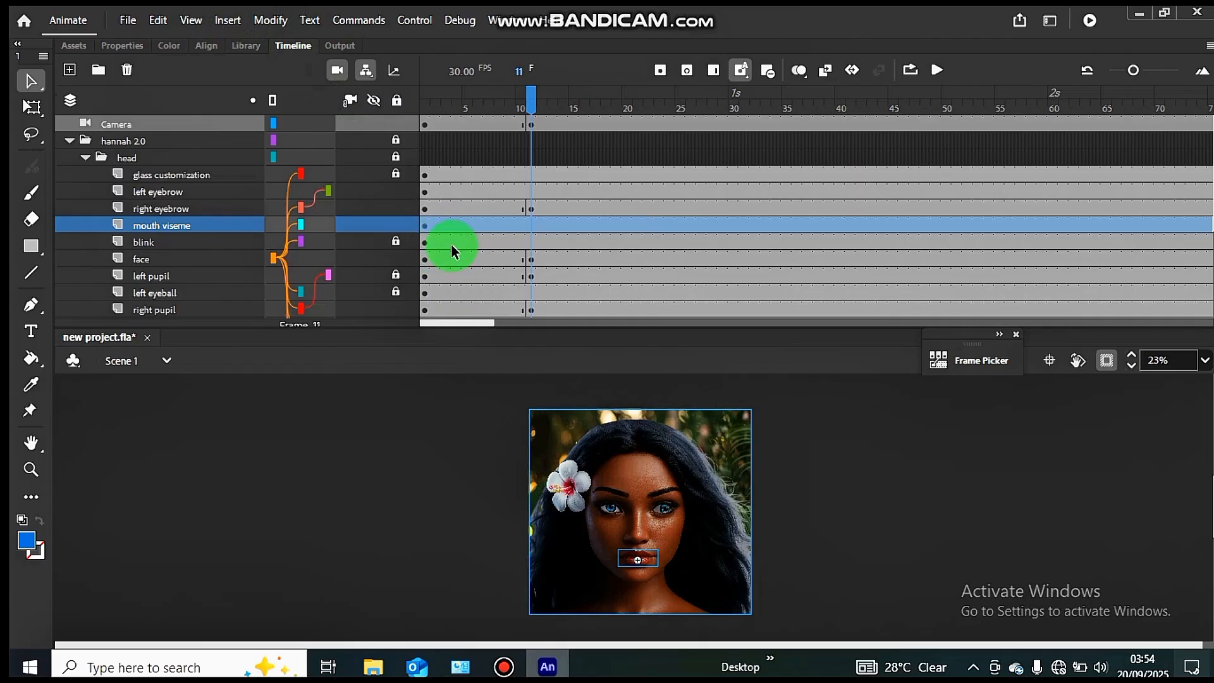
scroll(453, 250, down, 3)
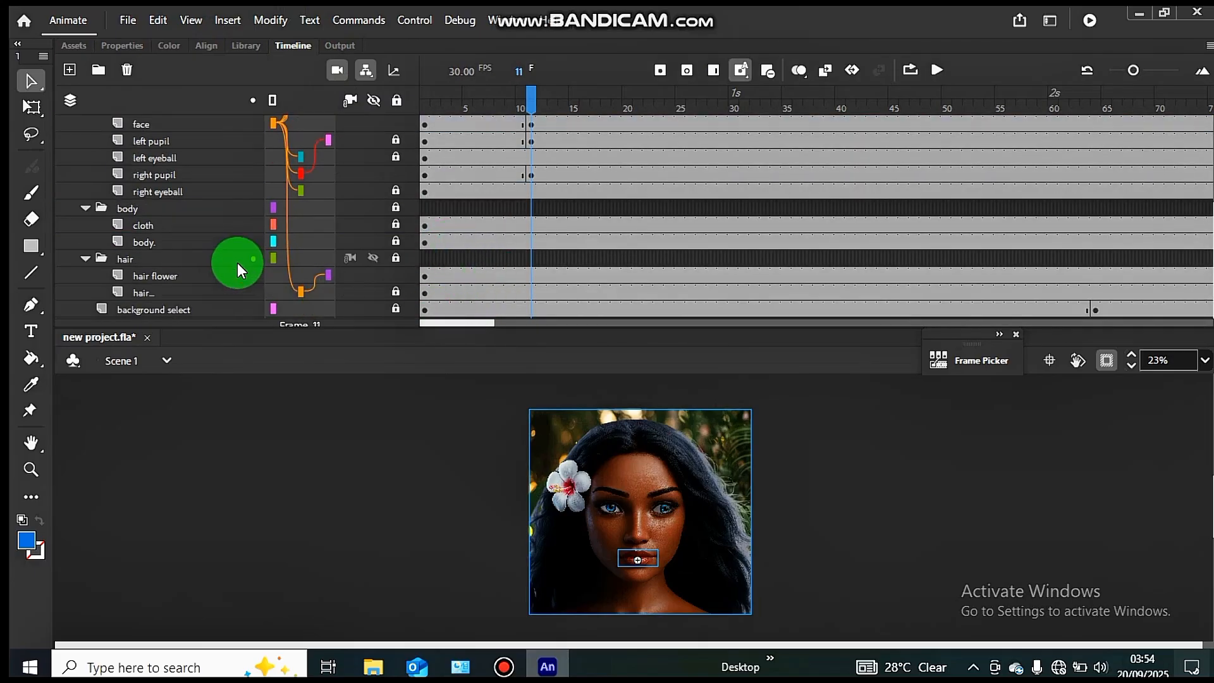
click(185, 316)
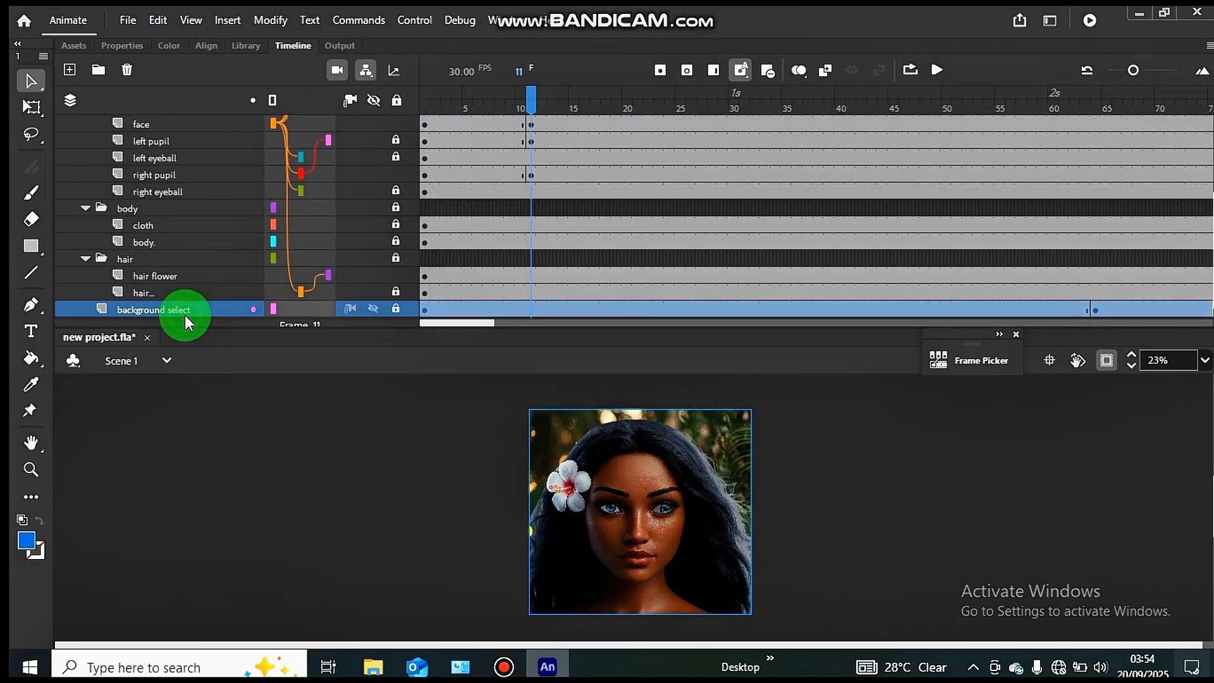
click(70, 70)
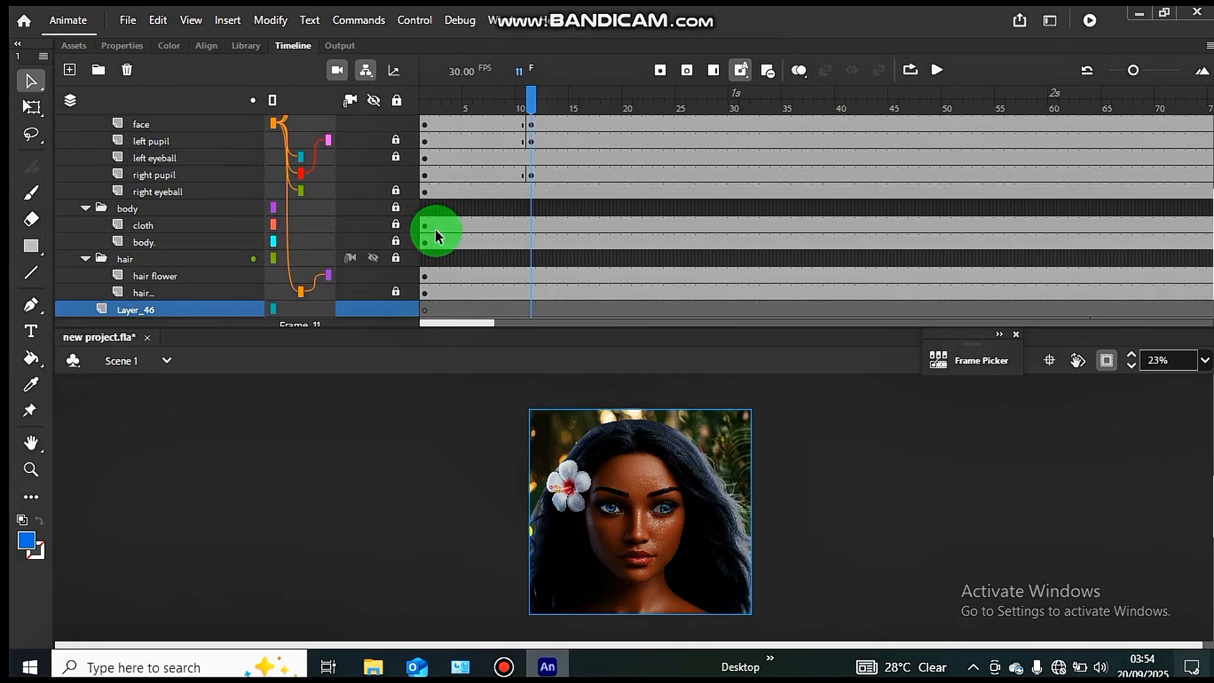
Clear the frame 1 keyframe on the right eyebrow layer and on the face layer.
scroll(441, 233, up, 3)
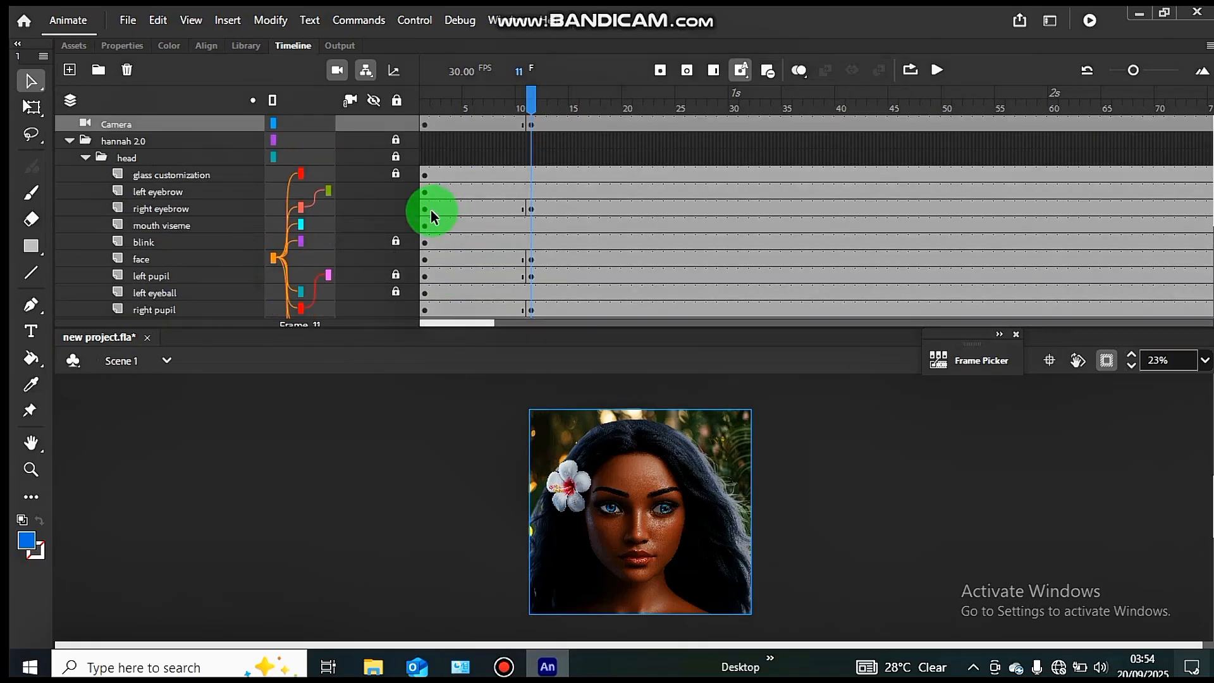
click(425, 210)
right_click(423, 212)
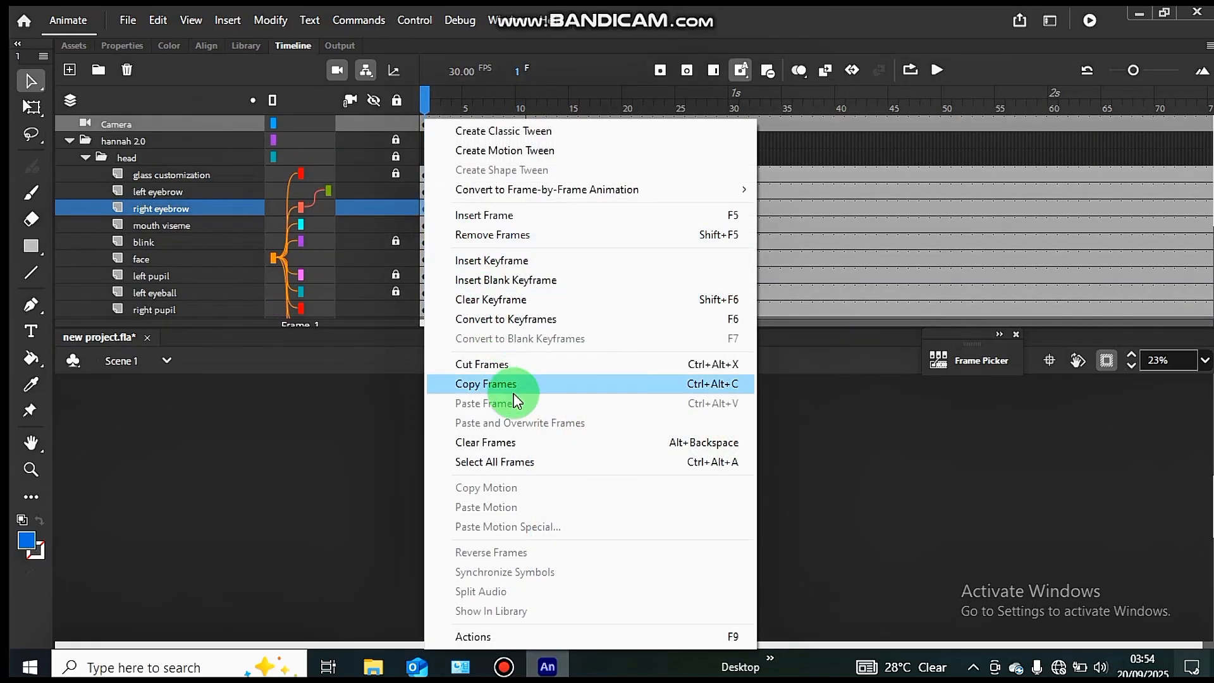
click(506, 294)
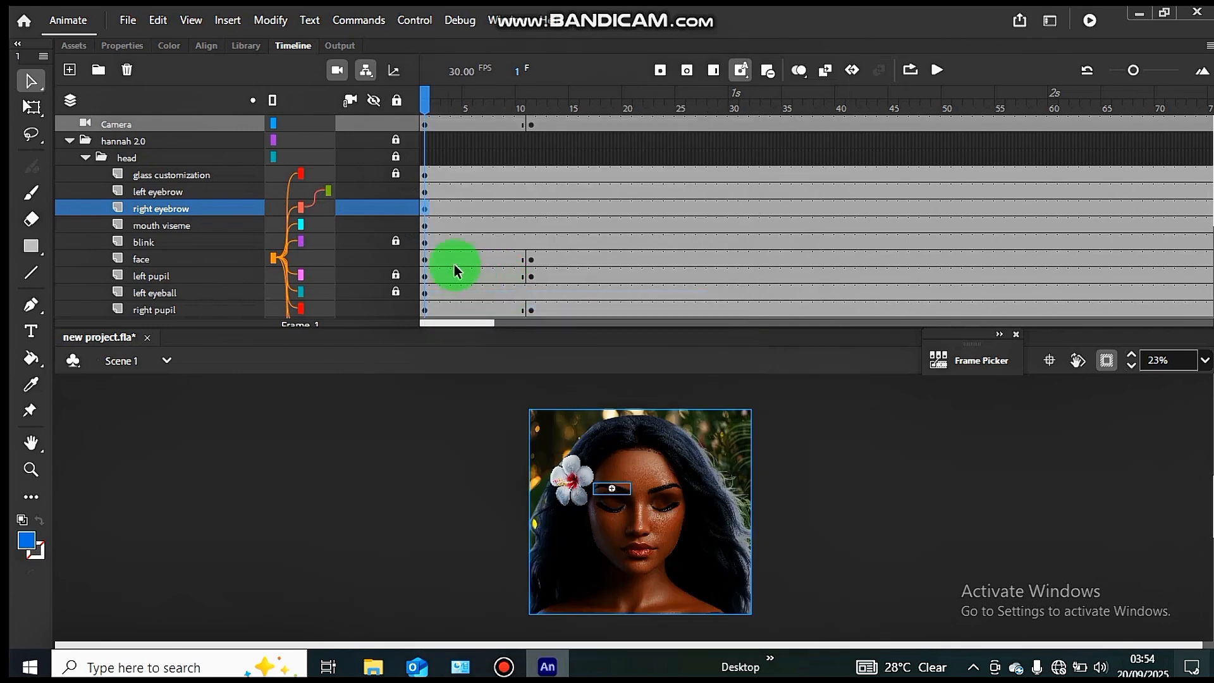
click(424, 259)
right_click(422, 258)
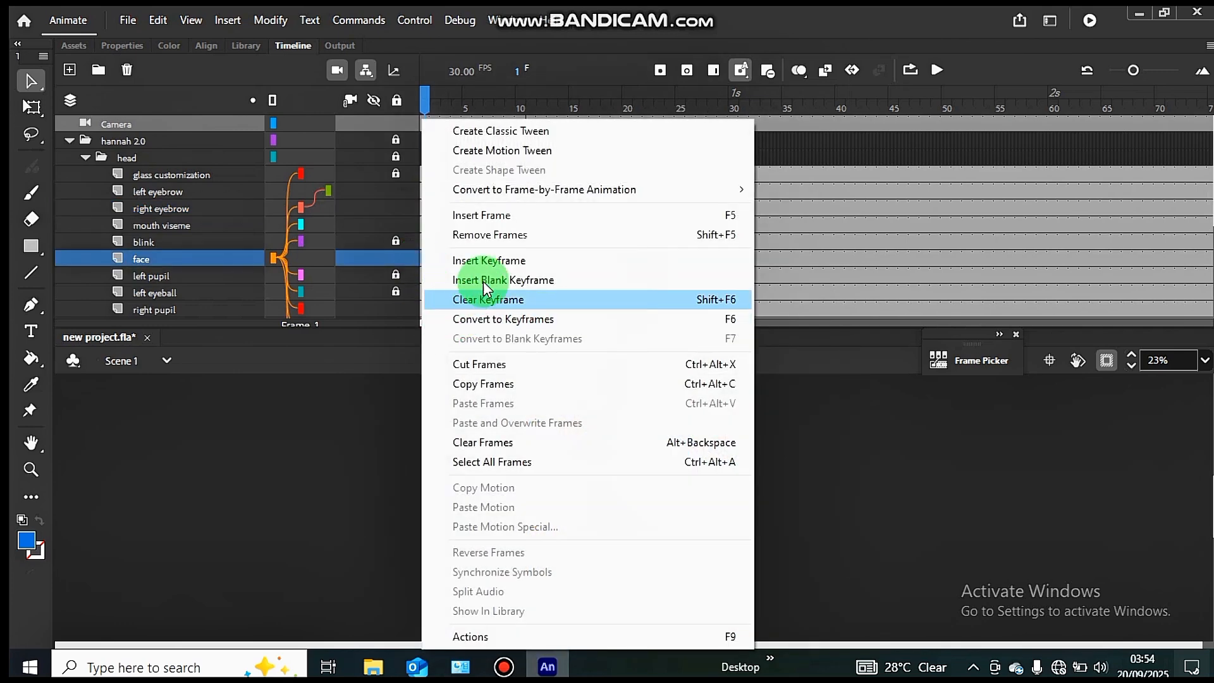
click(479, 299)
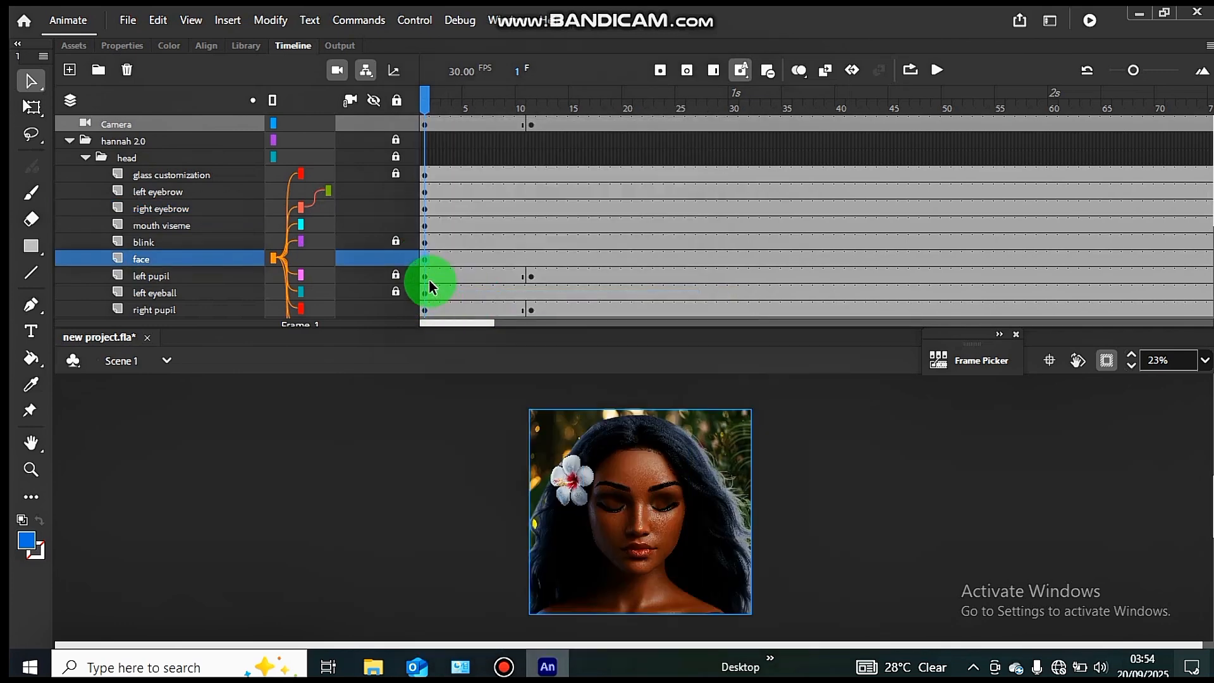
Clear the frame 1 keyframe on the left pupil layer and on the right pupil layer.
right_click(426, 282)
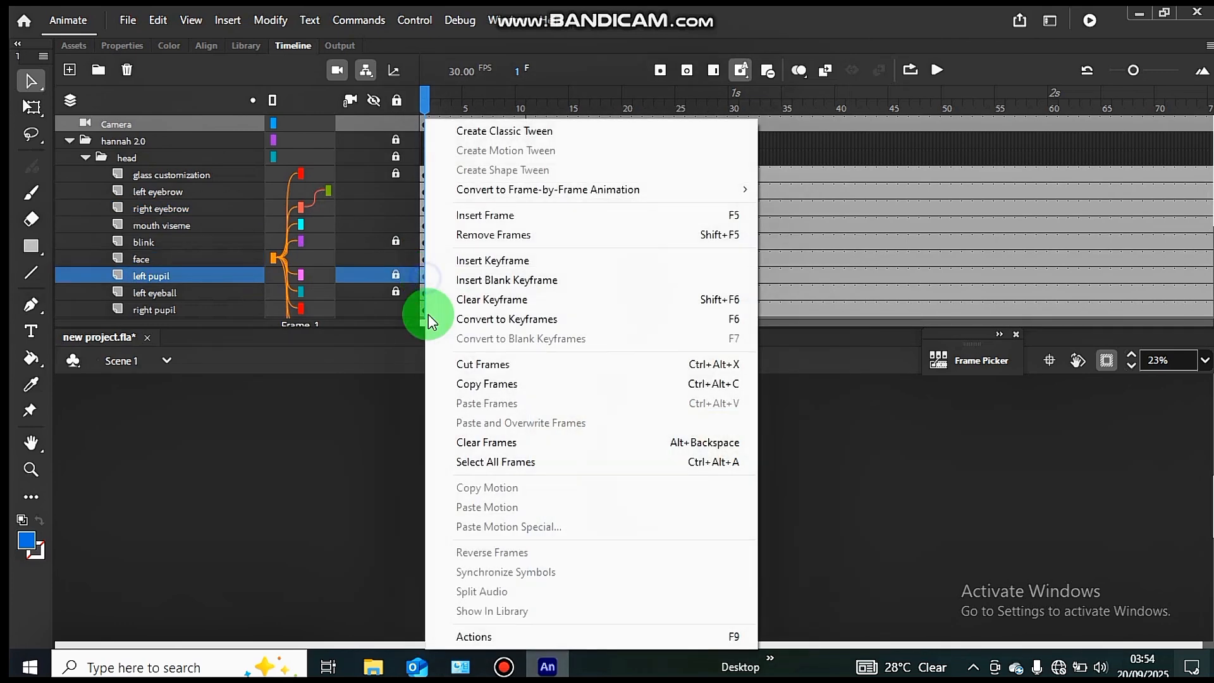
click(491, 299)
scroll(468, 272, down, 2)
click(425, 244)
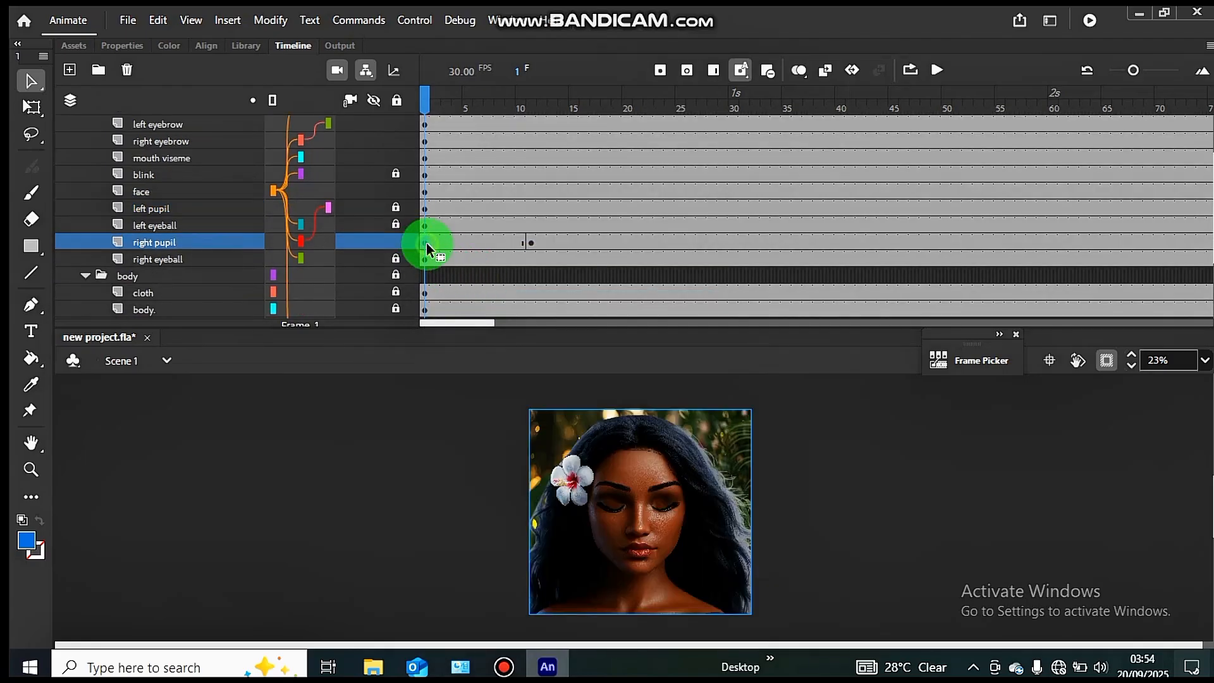
right_click(427, 247)
click(513, 299)
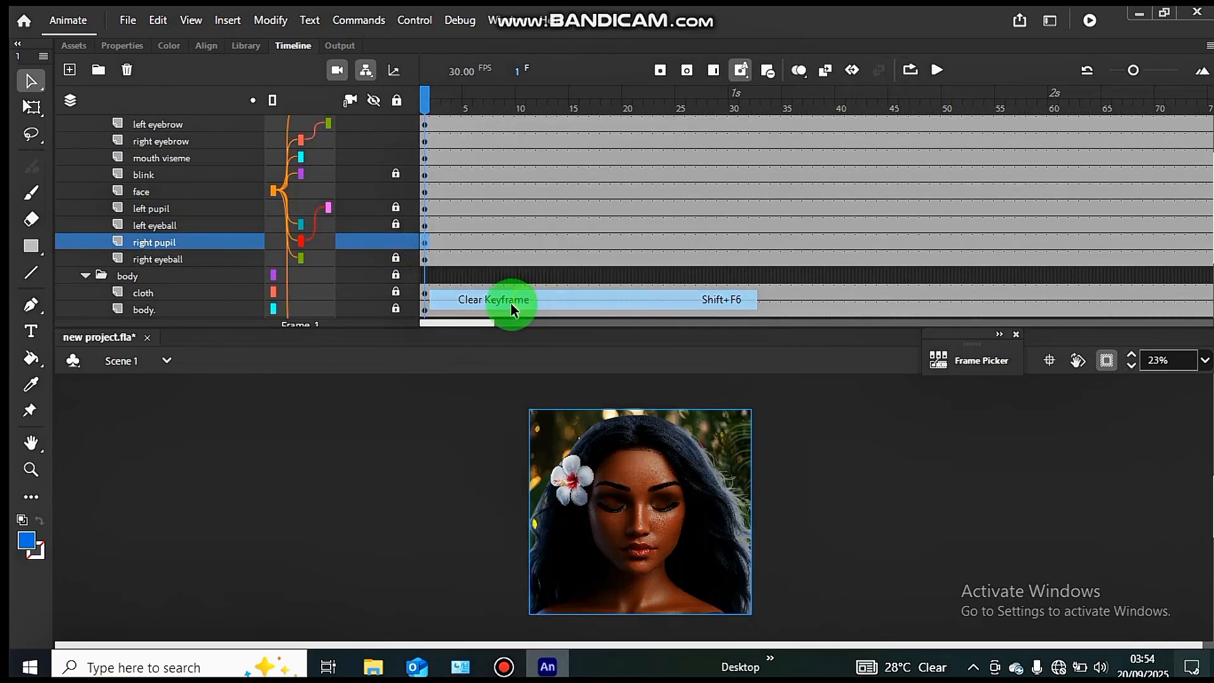
Move the background select layer above the new empty layer in the layer stack.
scroll(447, 285, down, 3)
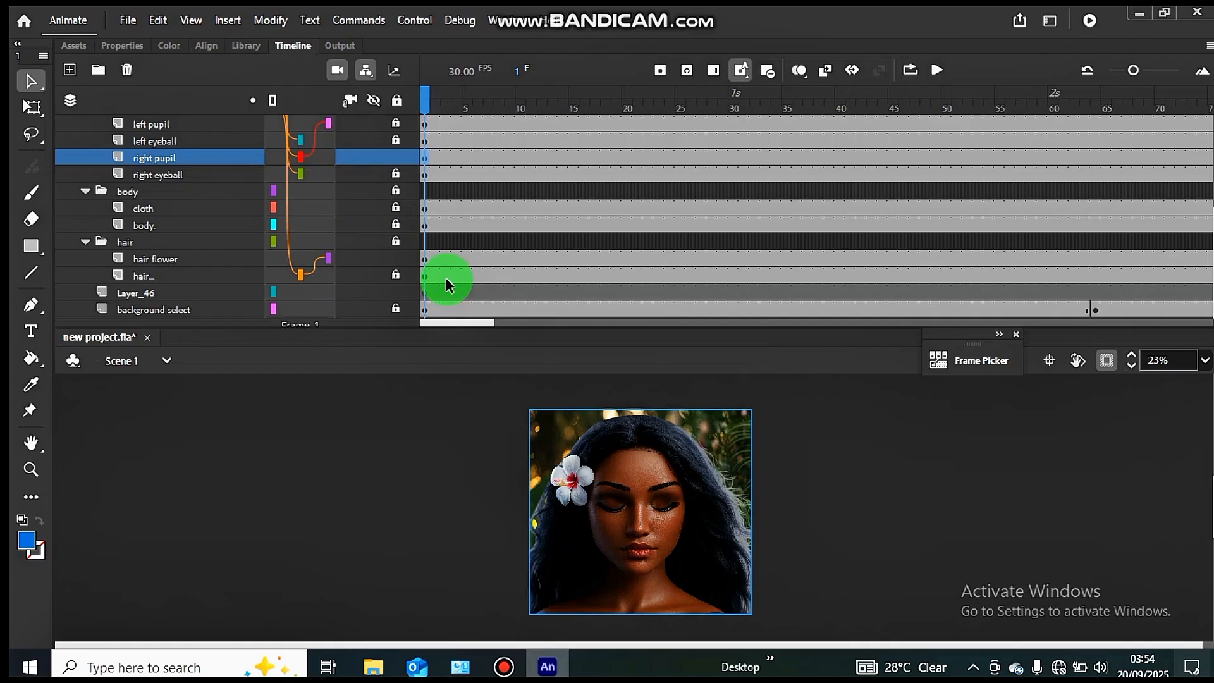
click(206, 289)
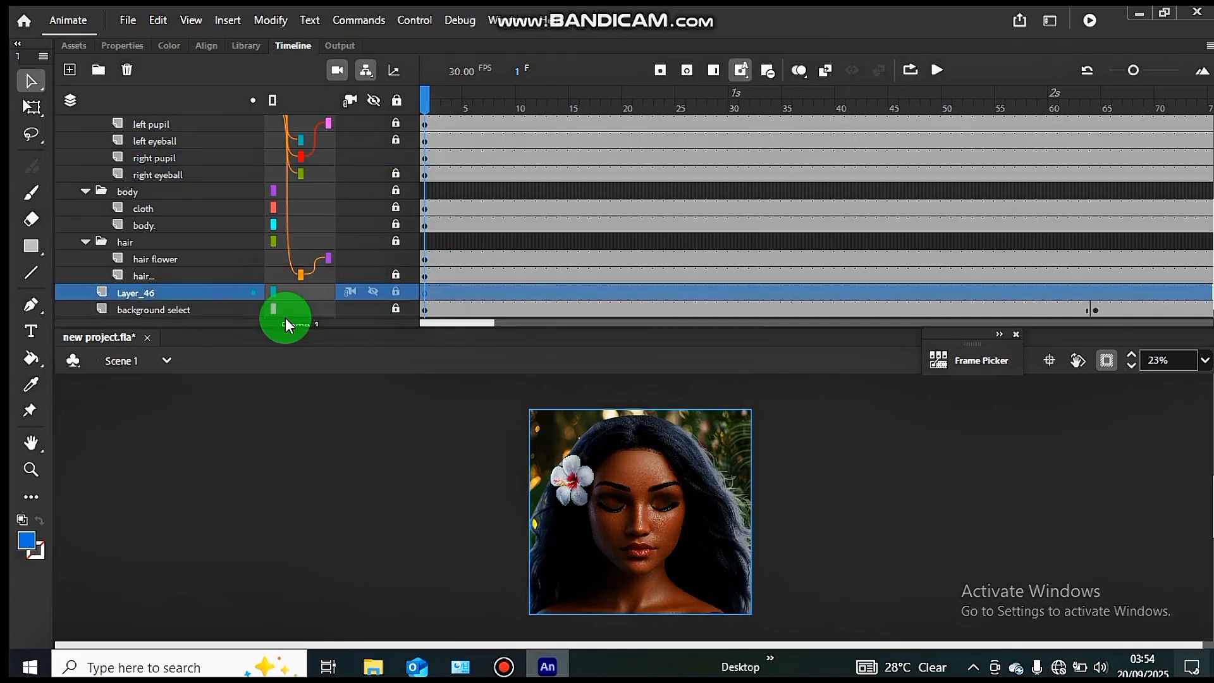
drag(162, 310, 92, 289)
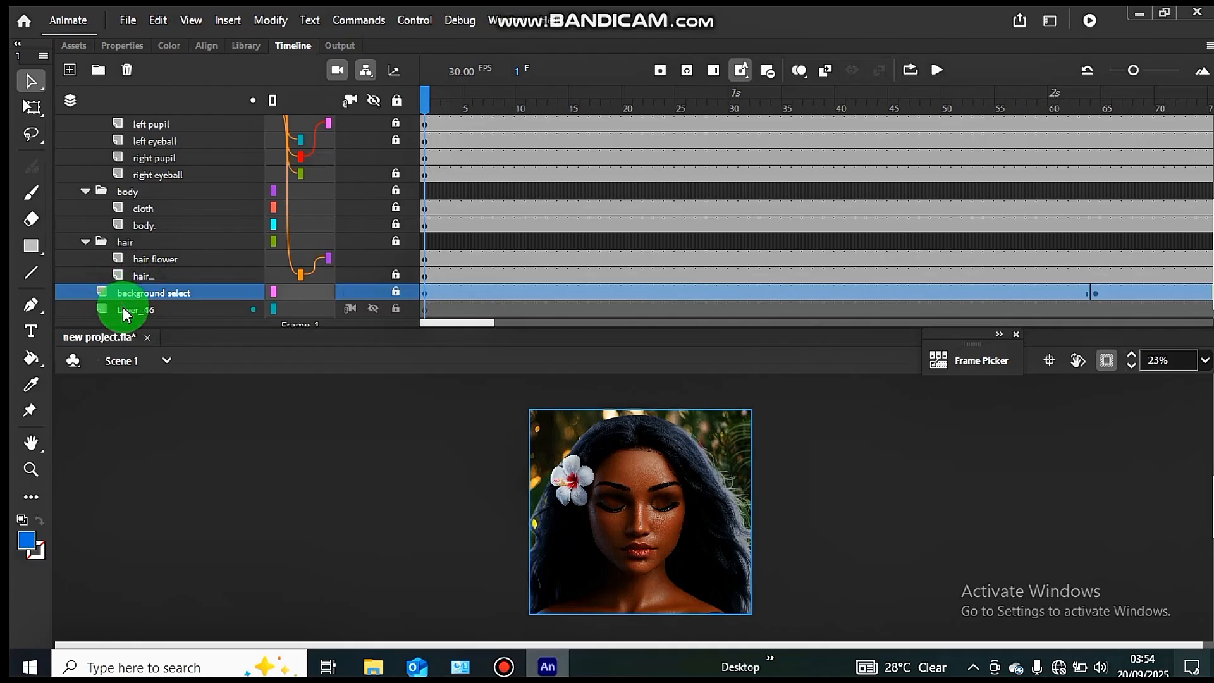
Rename the new empty layer beneath background select as audio.
double_click(127, 310)
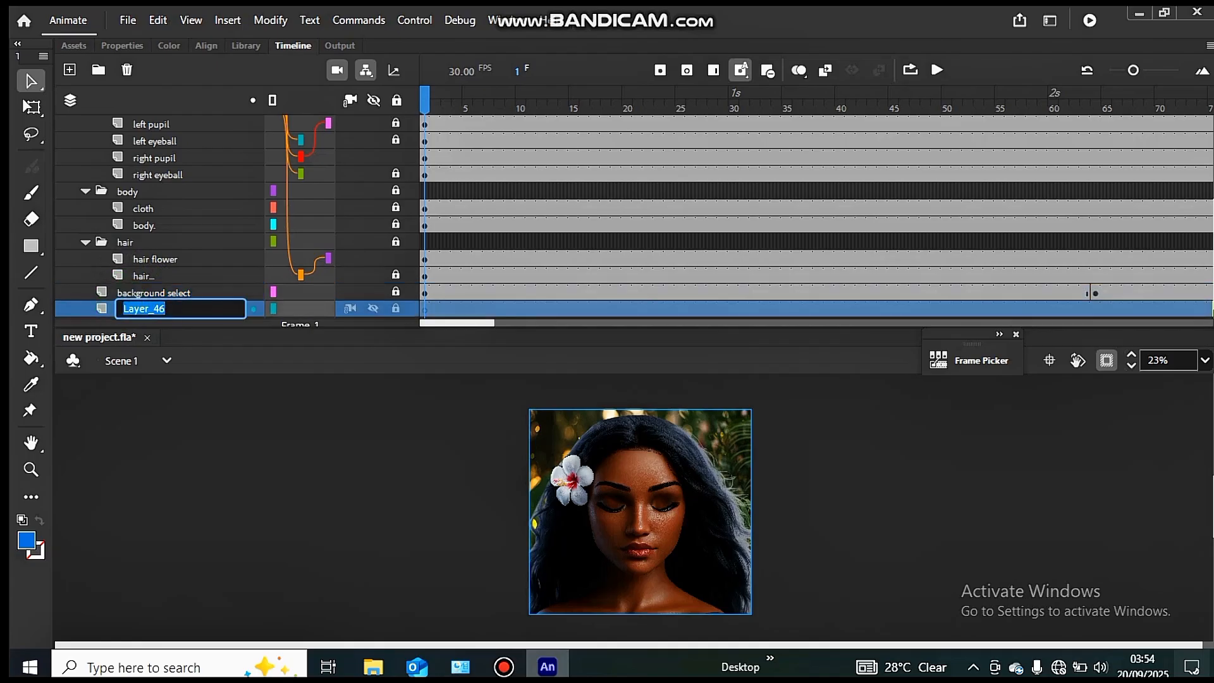
text(audio)
key(Return)
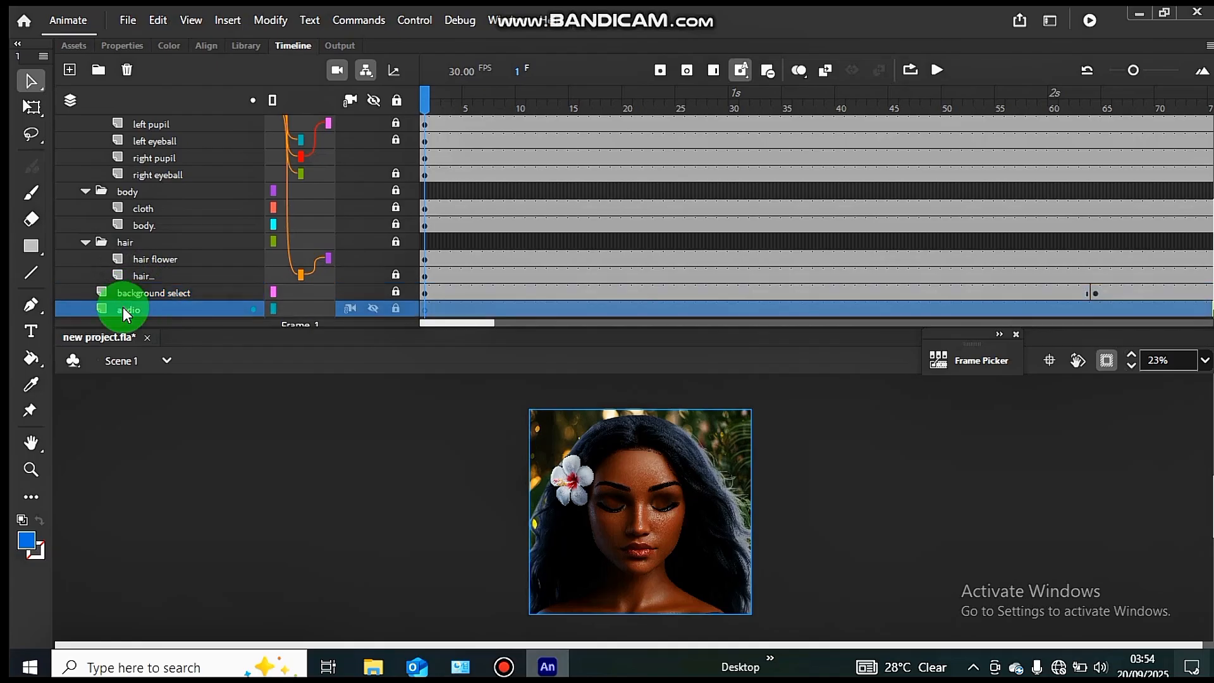
click(123, 24)
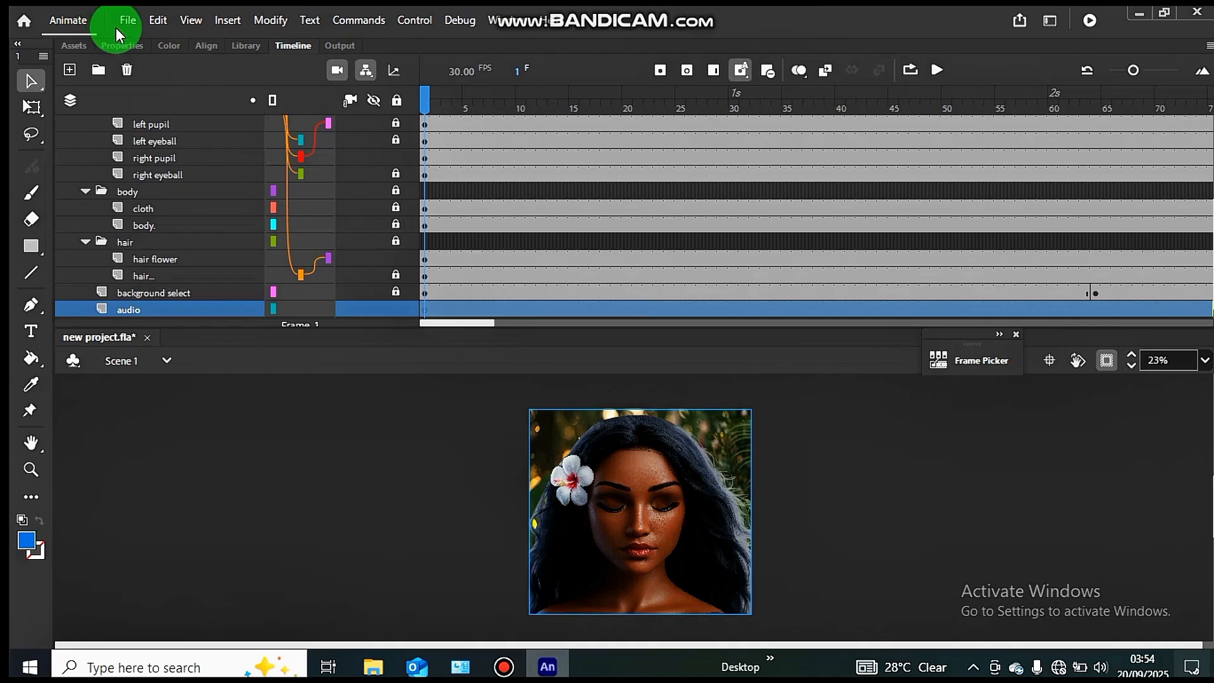
mouse_move(182, 283)
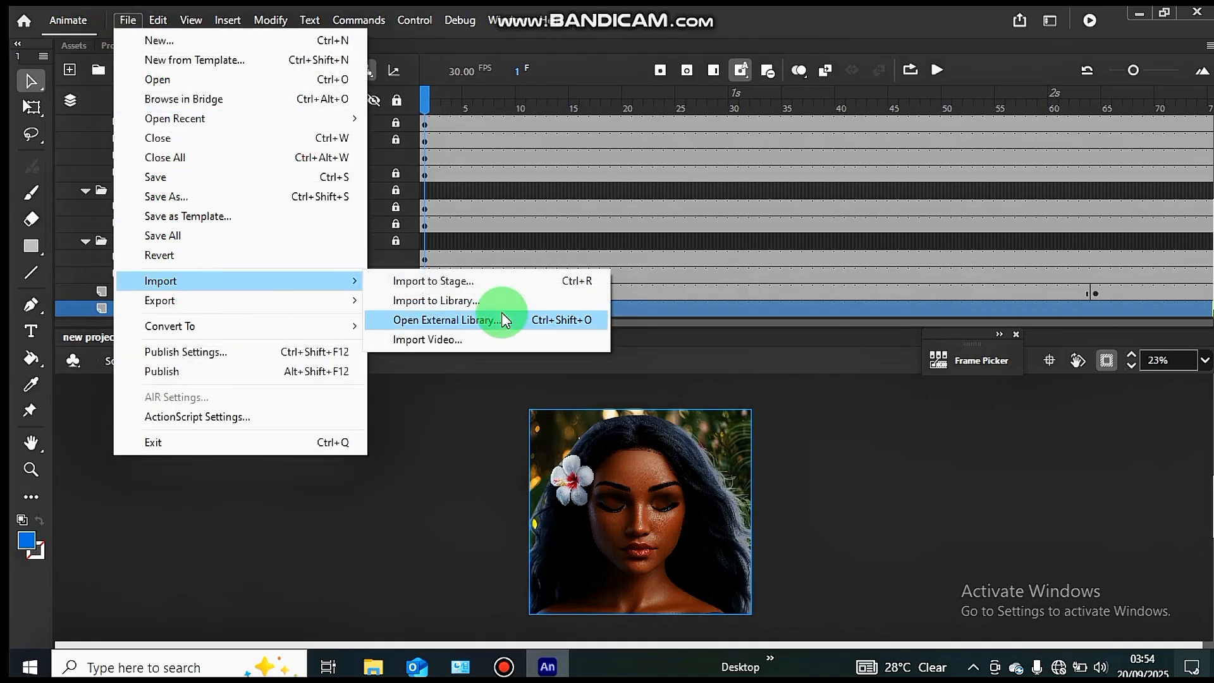
click(488, 340)
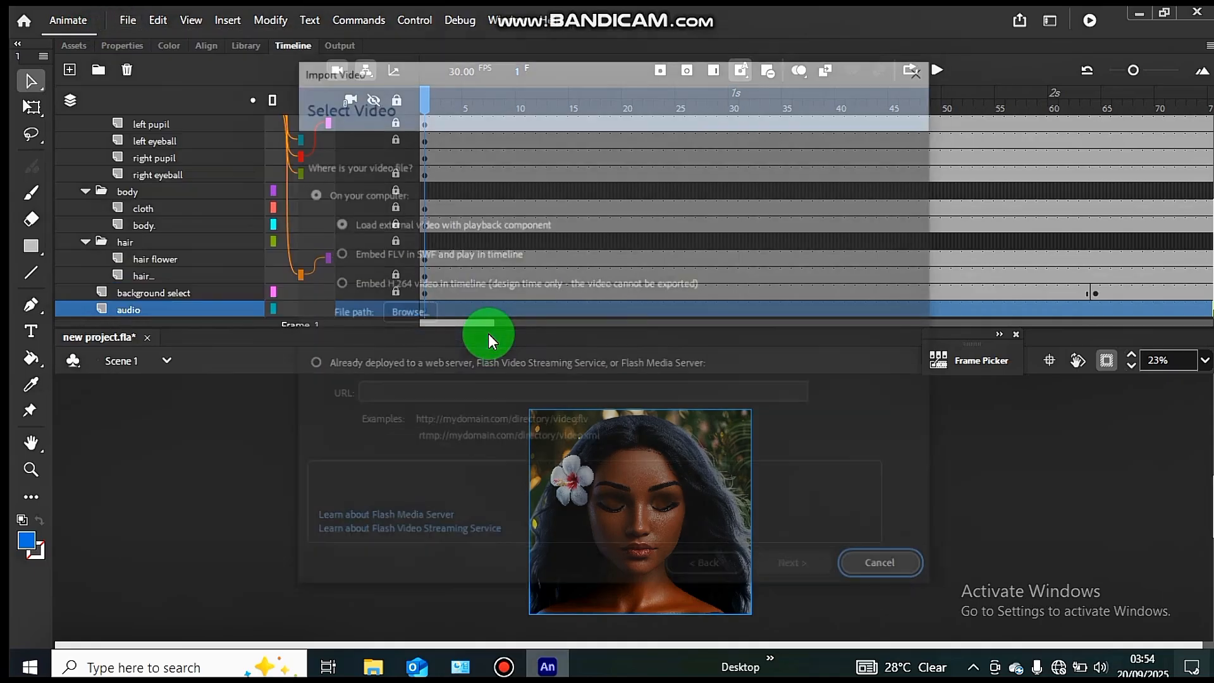
click(857, 571)
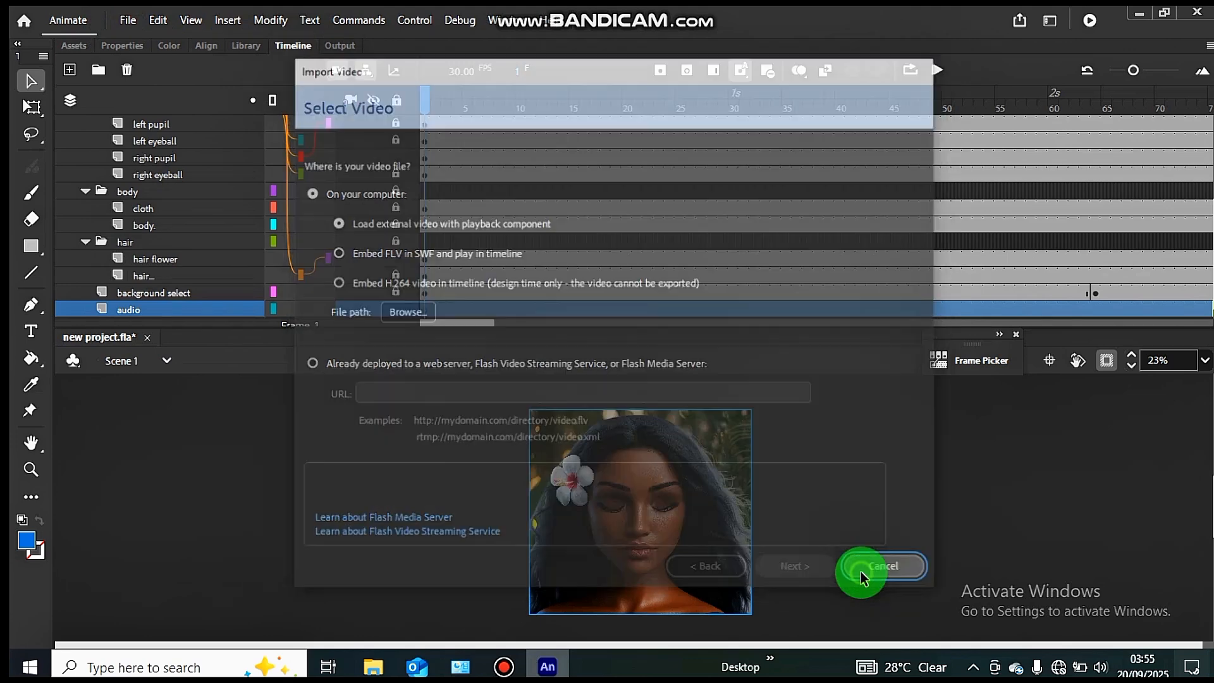
Import the first audio file in the Music folder through Import to Library, with the audio layer as the target.
click(126, 19)
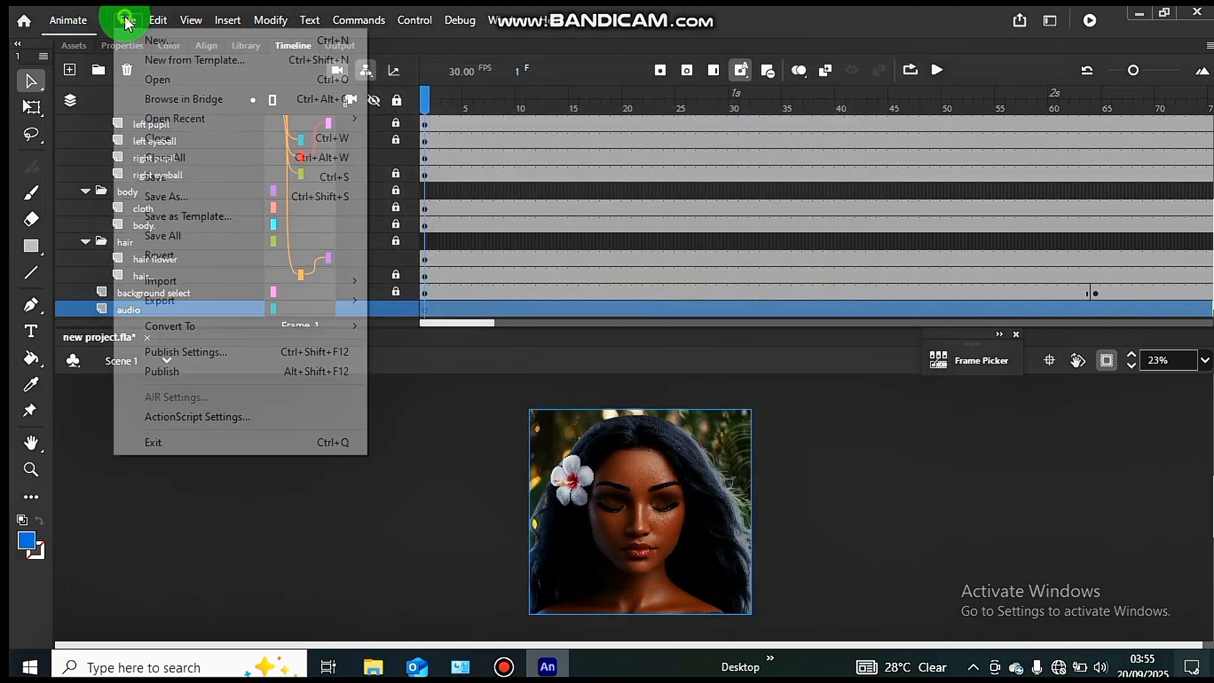
mouse_move(211, 300)
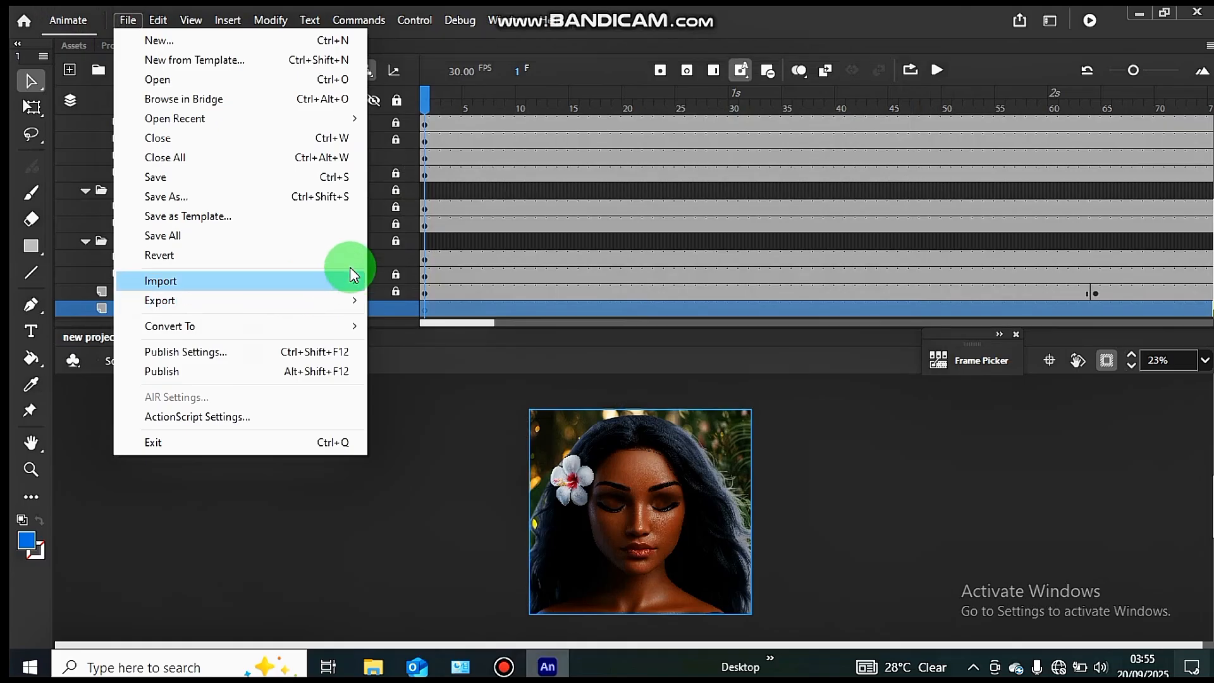
mouse_move(350, 281)
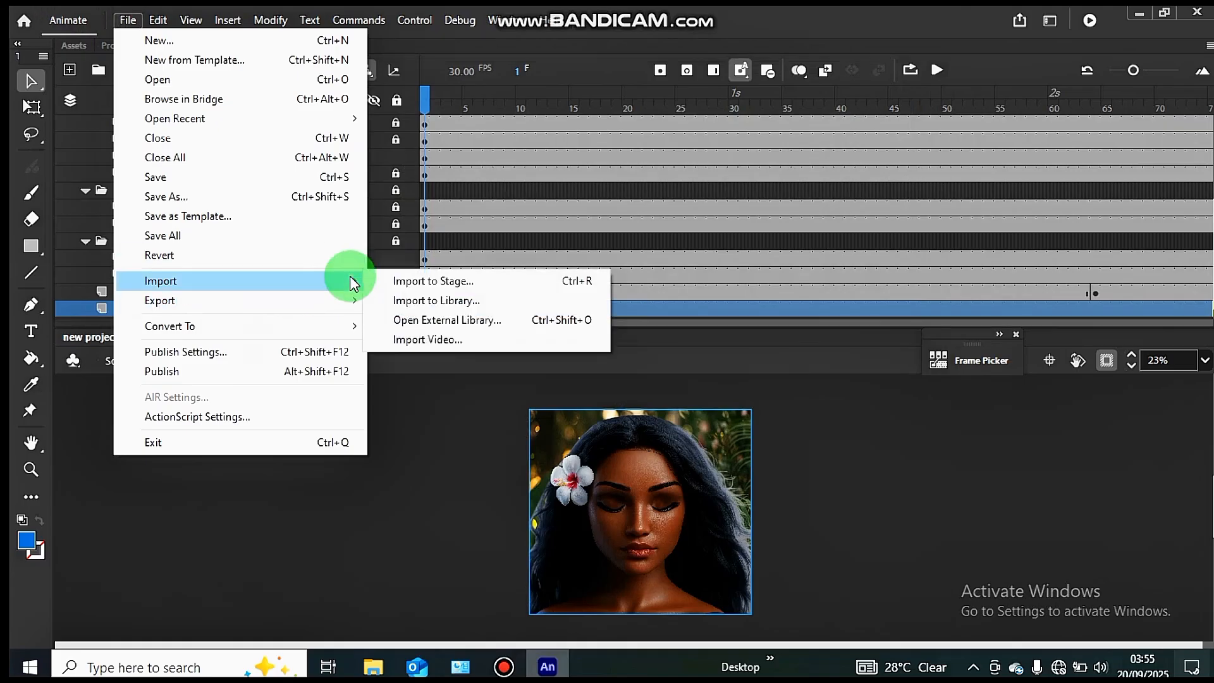
click(433, 301)
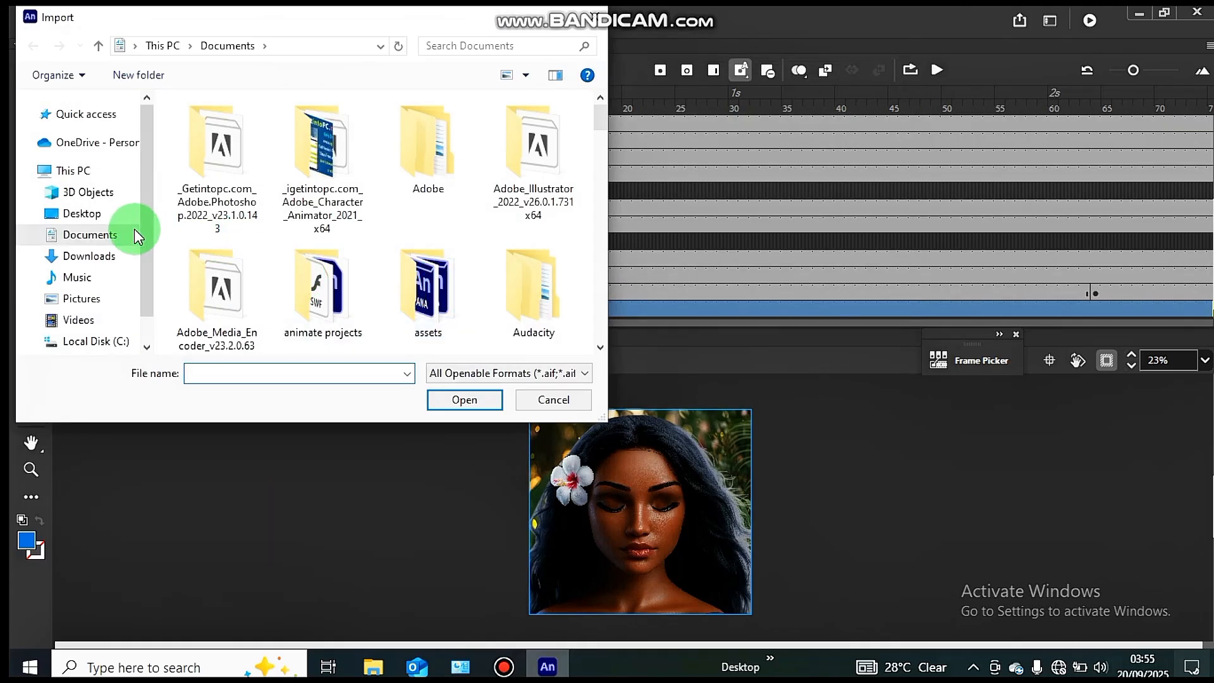
click(89, 279)
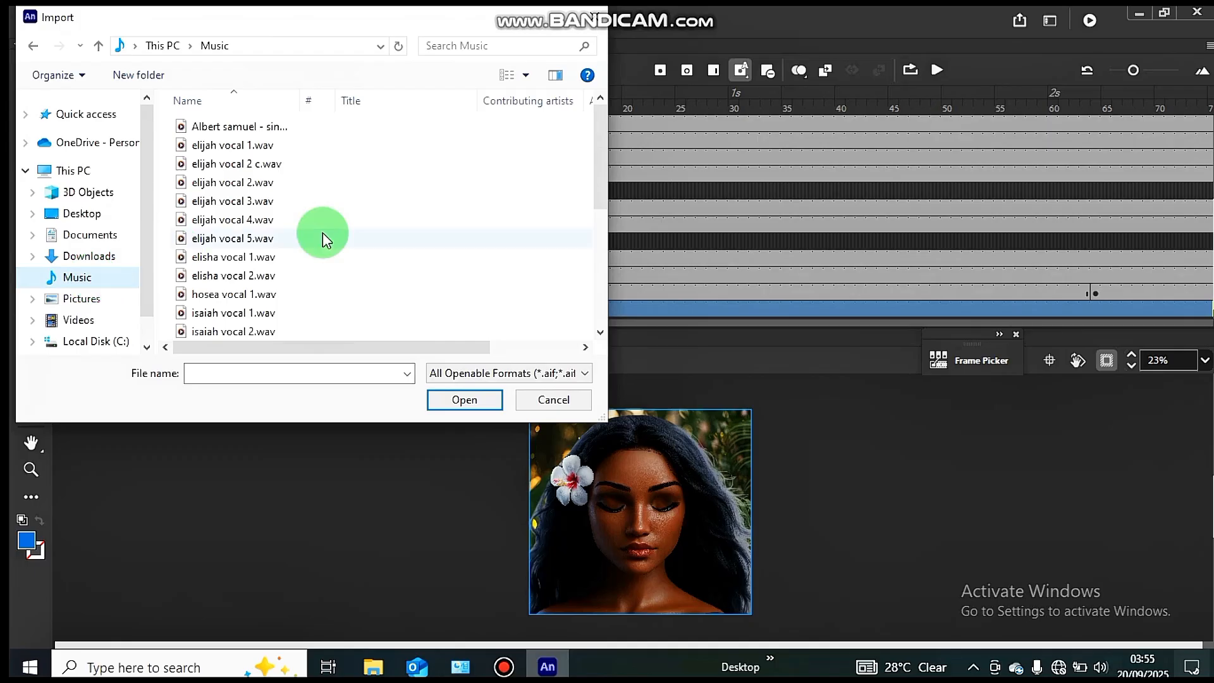
scroll(320, 239, down, 5)
scroll(320, 253, up, 5)
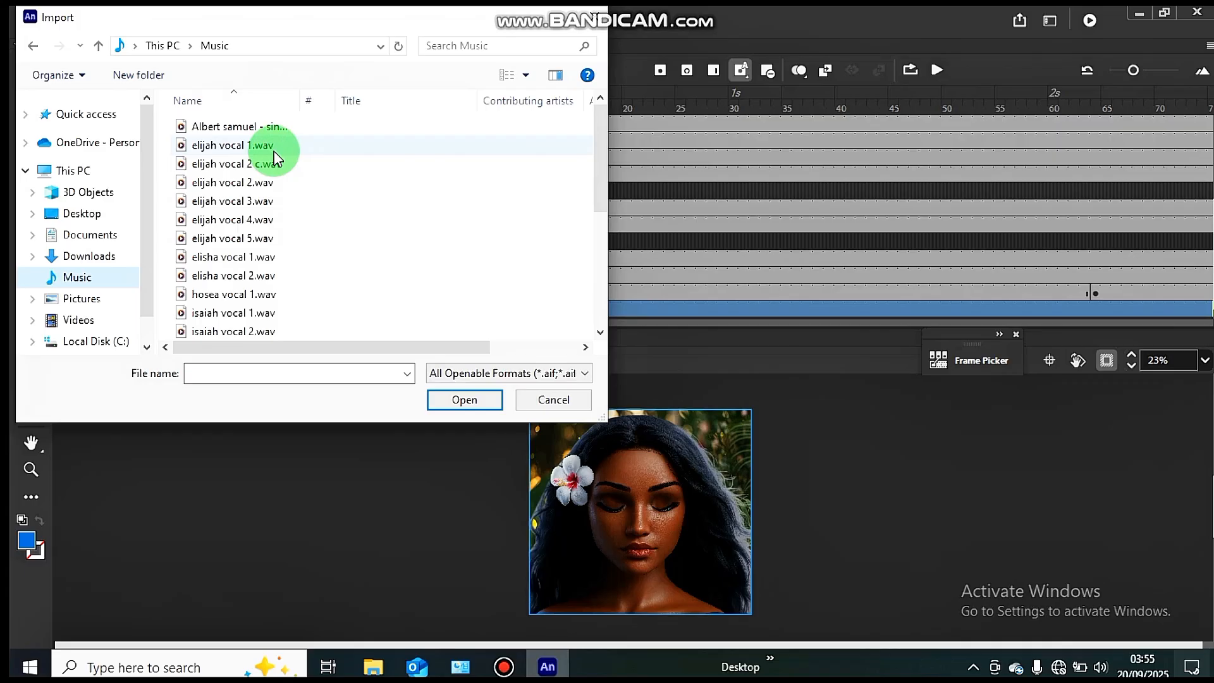
double_click(226, 128)
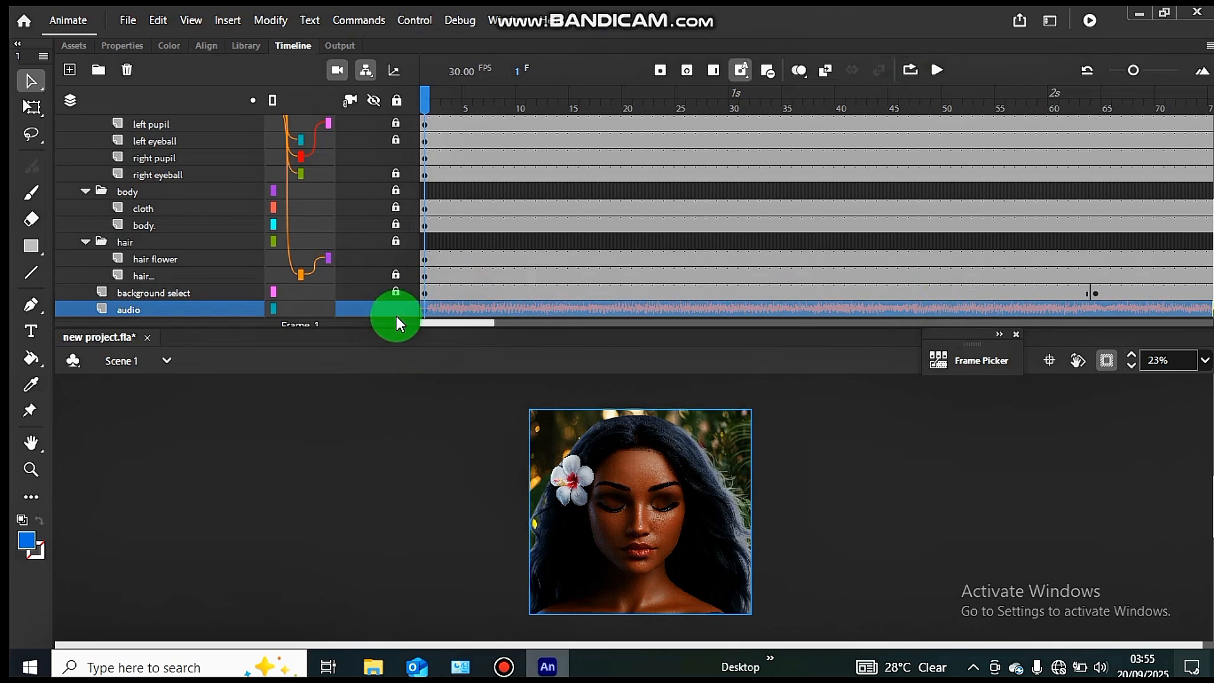
Apply automatic lip syncing to the mouth viseme symbol, using the sound on the audio layer.
click(433, 294)
click(423, 310)
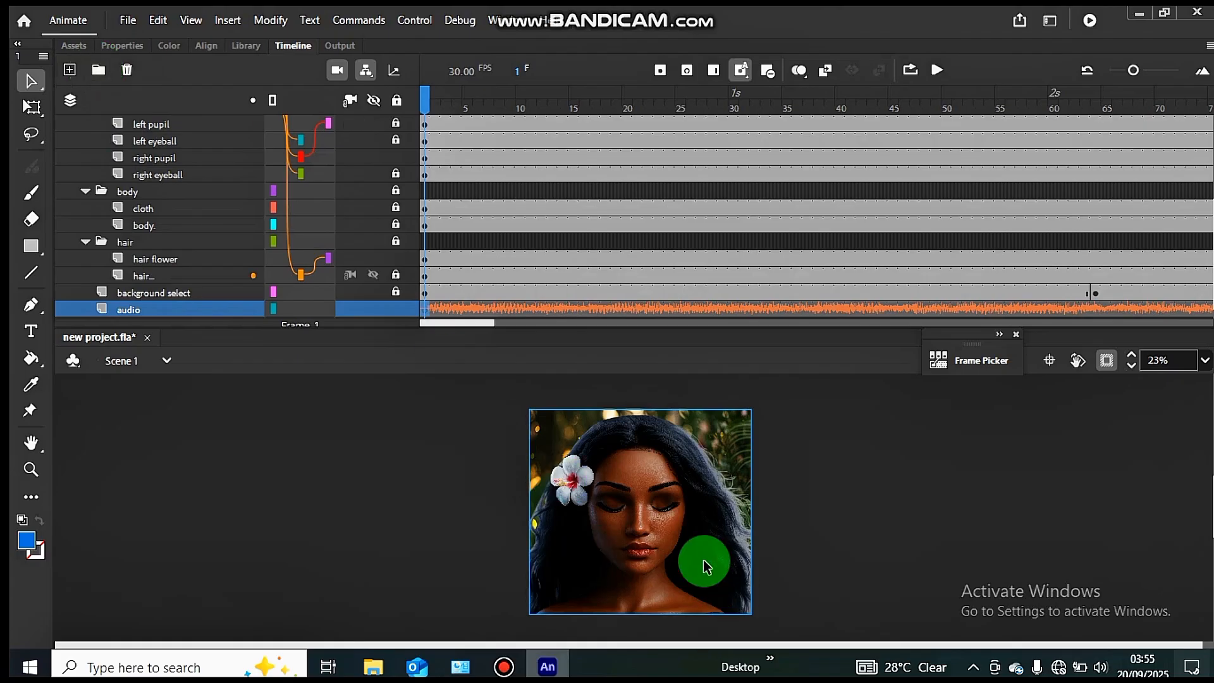
click(641, 553)
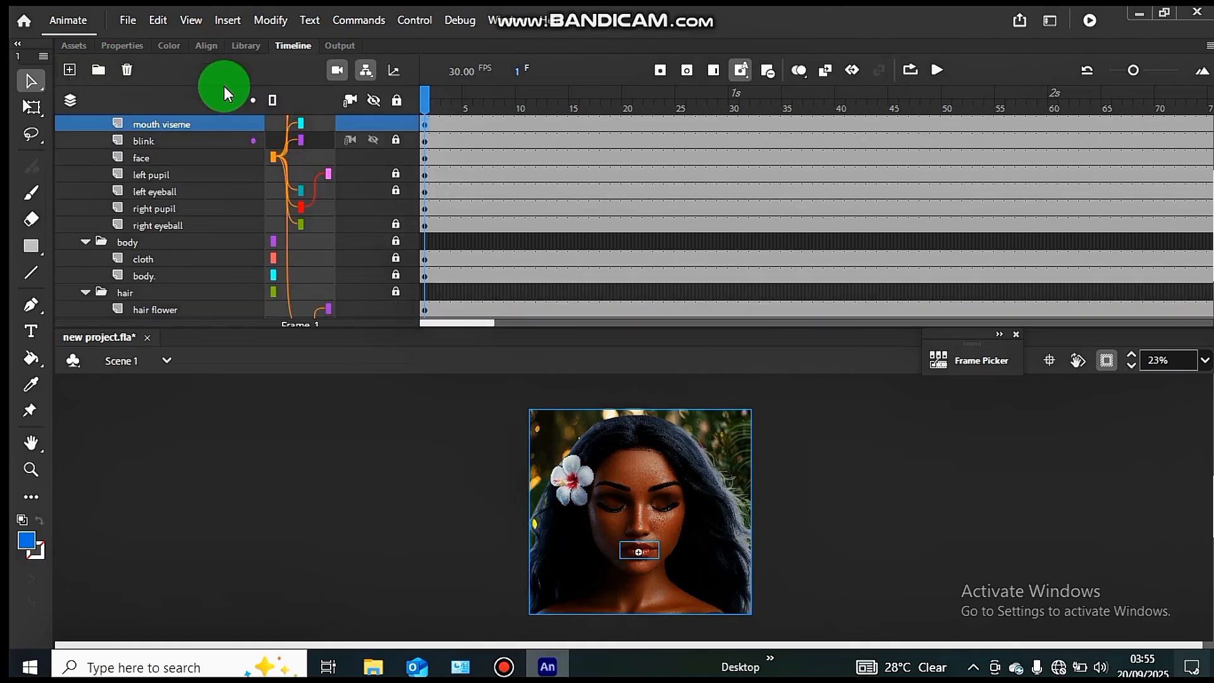
click(127, 45)
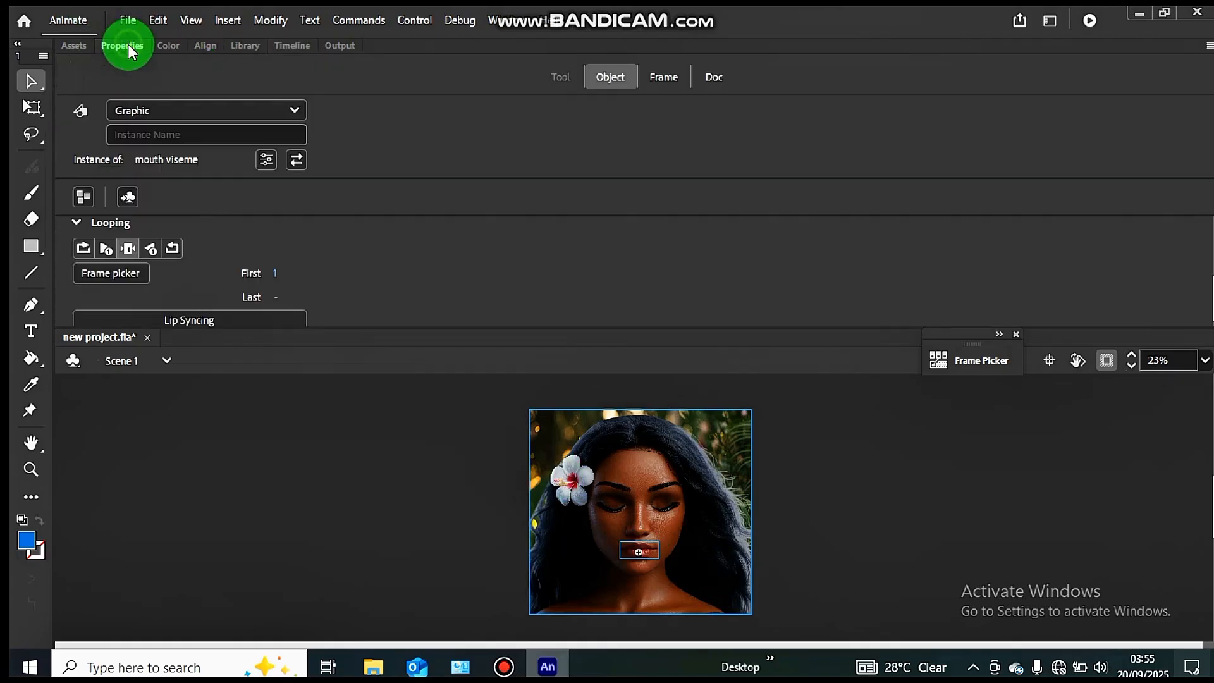
click(179, 319)
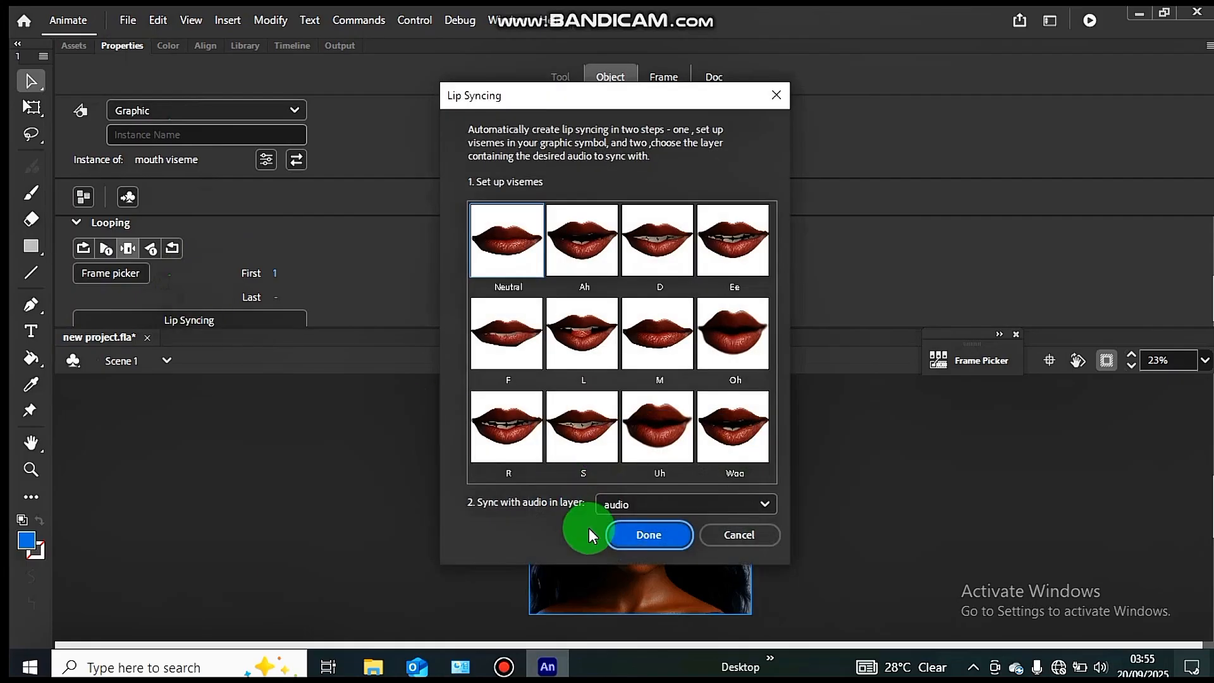
click(616, 535)
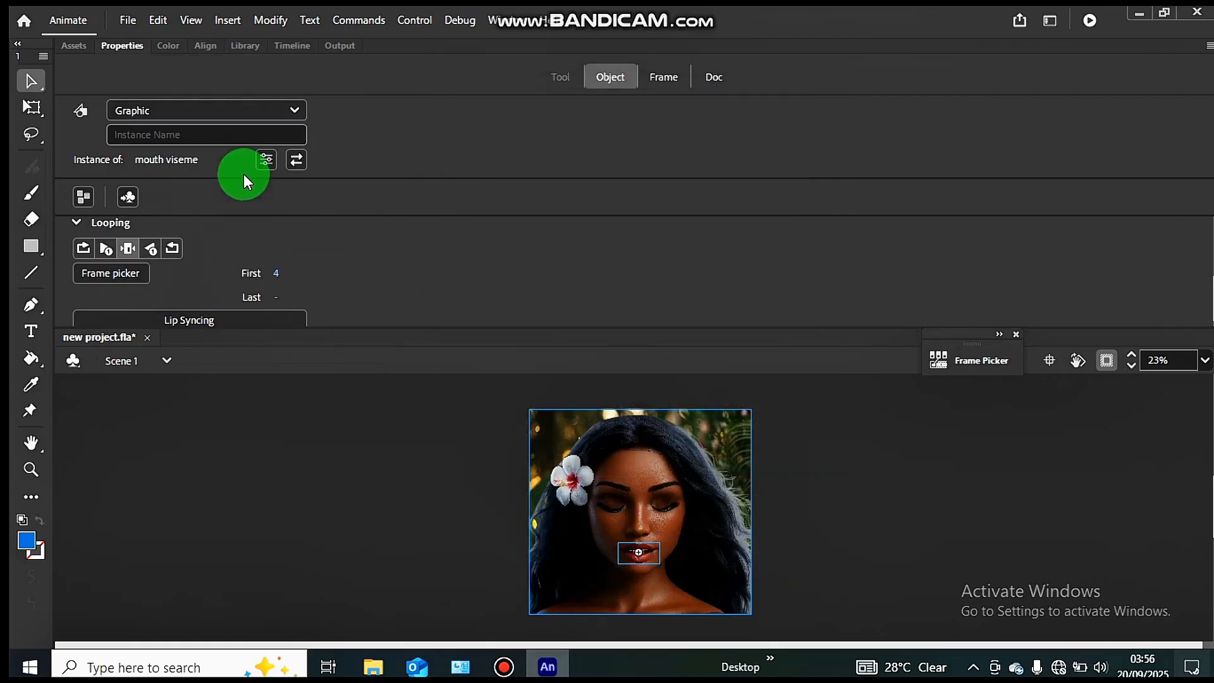
Play the timeline with the mouth in close view to check the generated lip sync.
click(289, 47)
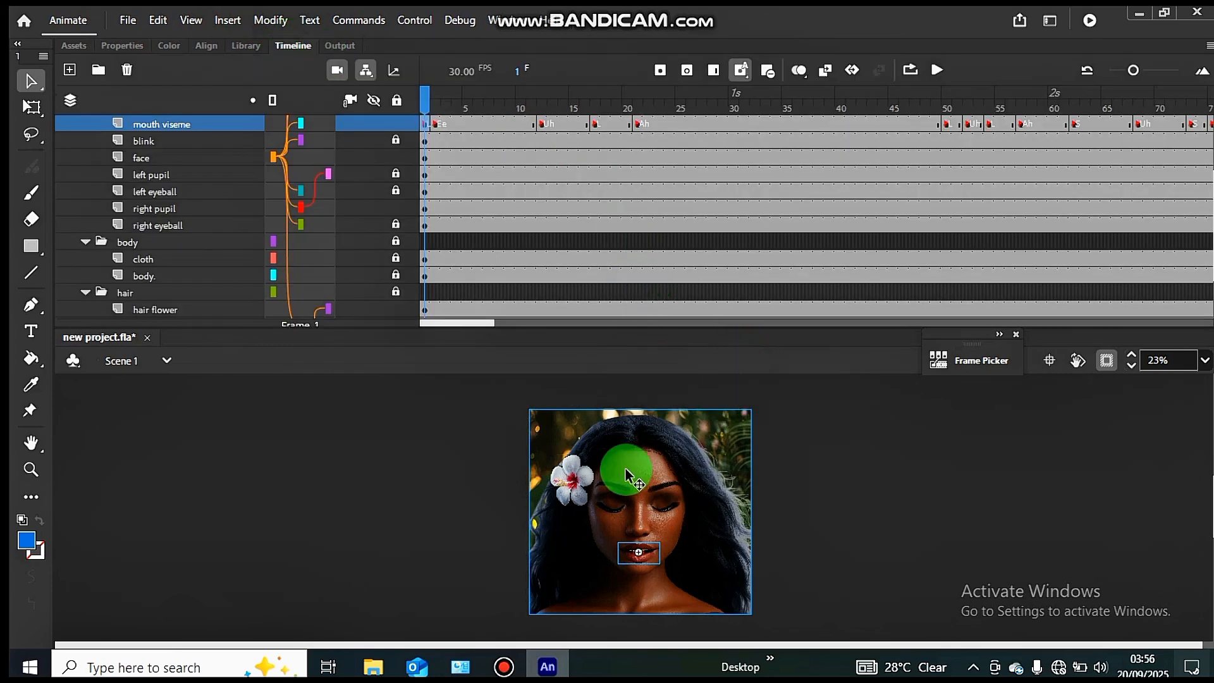
key(z)
click(634, 556)
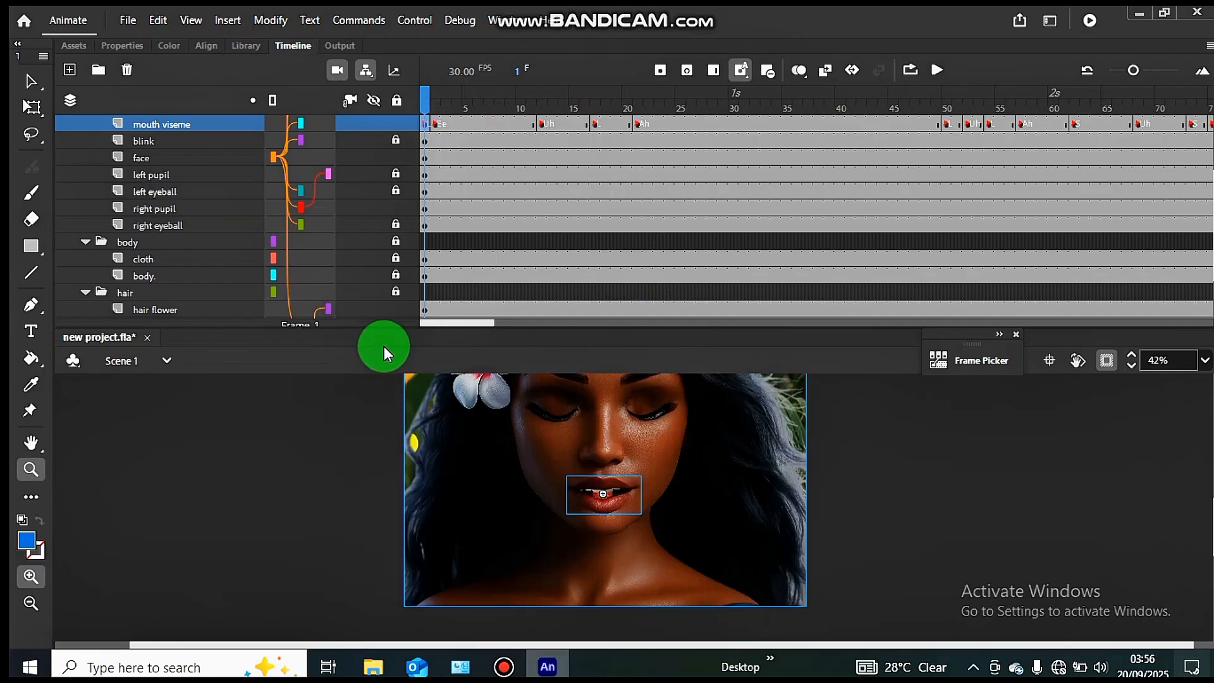
key(Return)
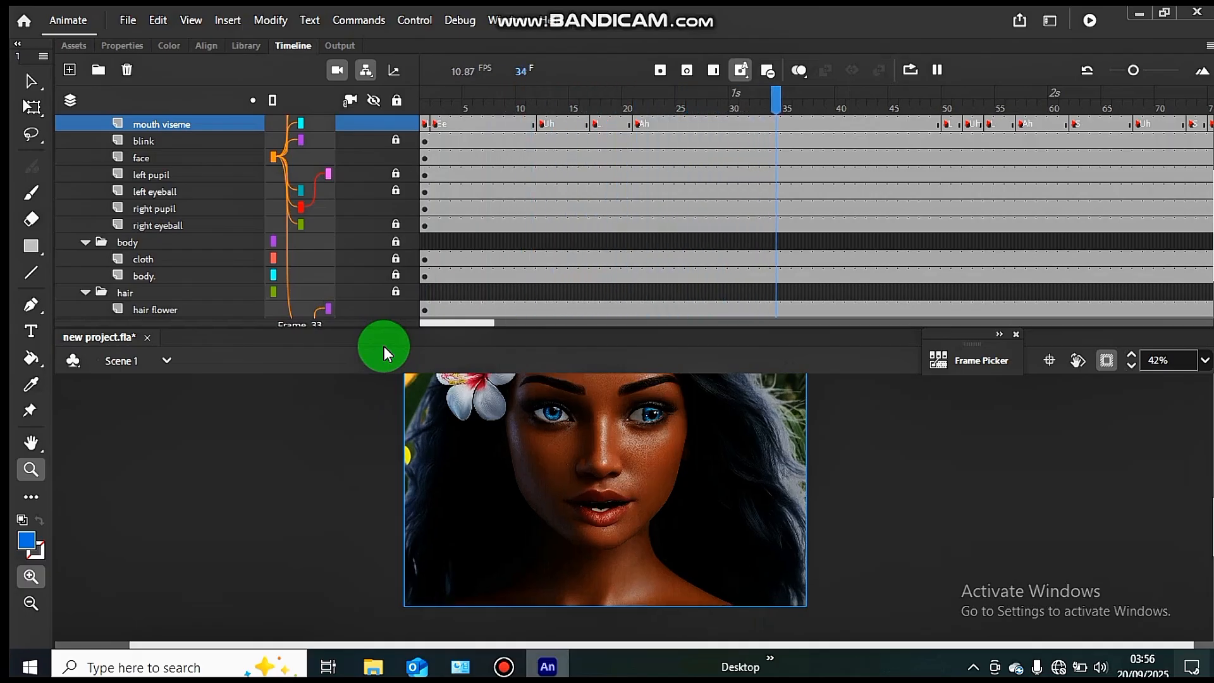
key(Return)
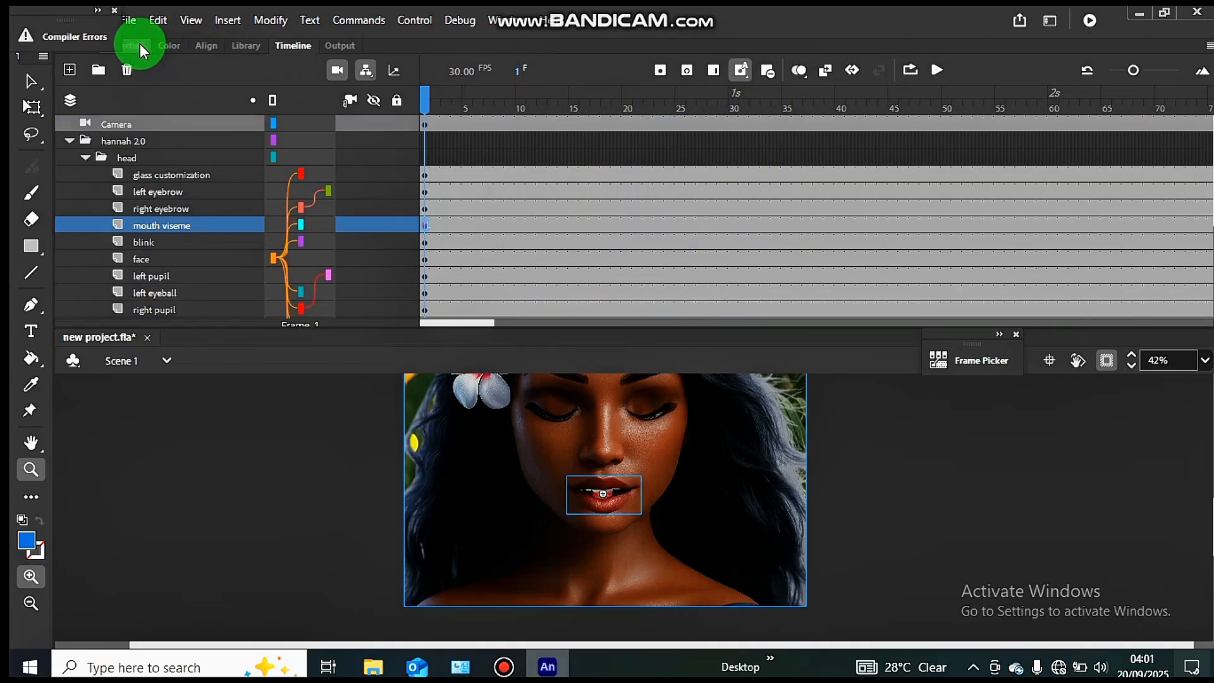
click(139, 43)
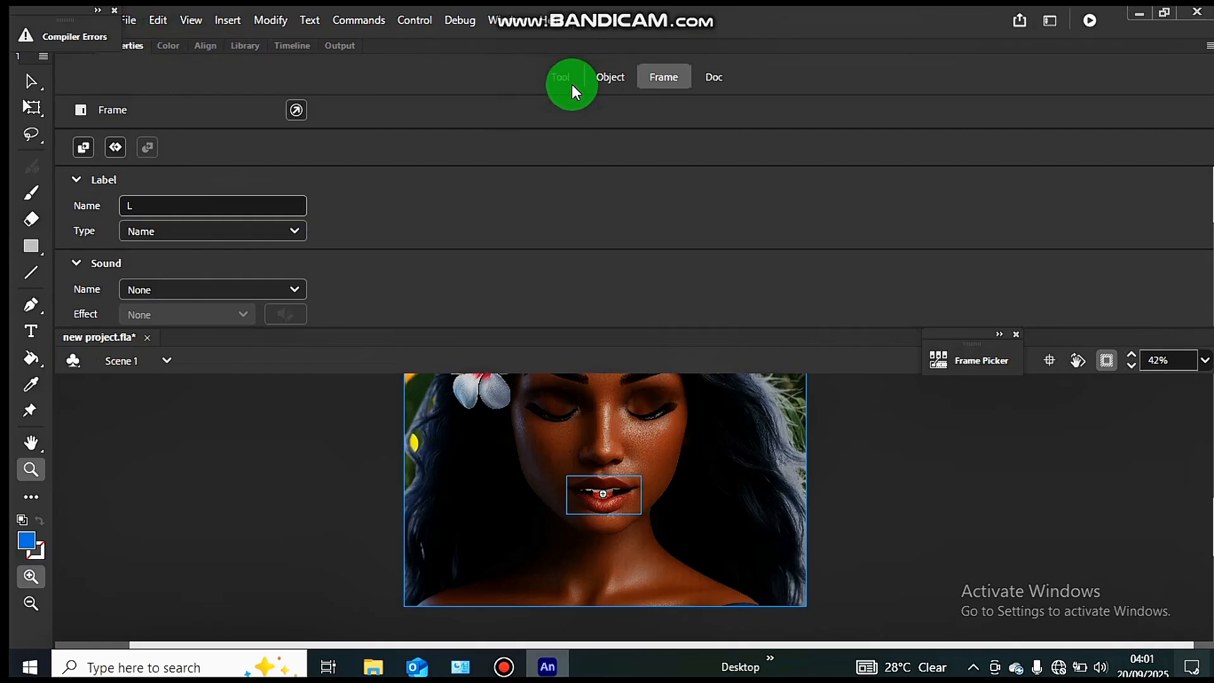
click(601, 84)
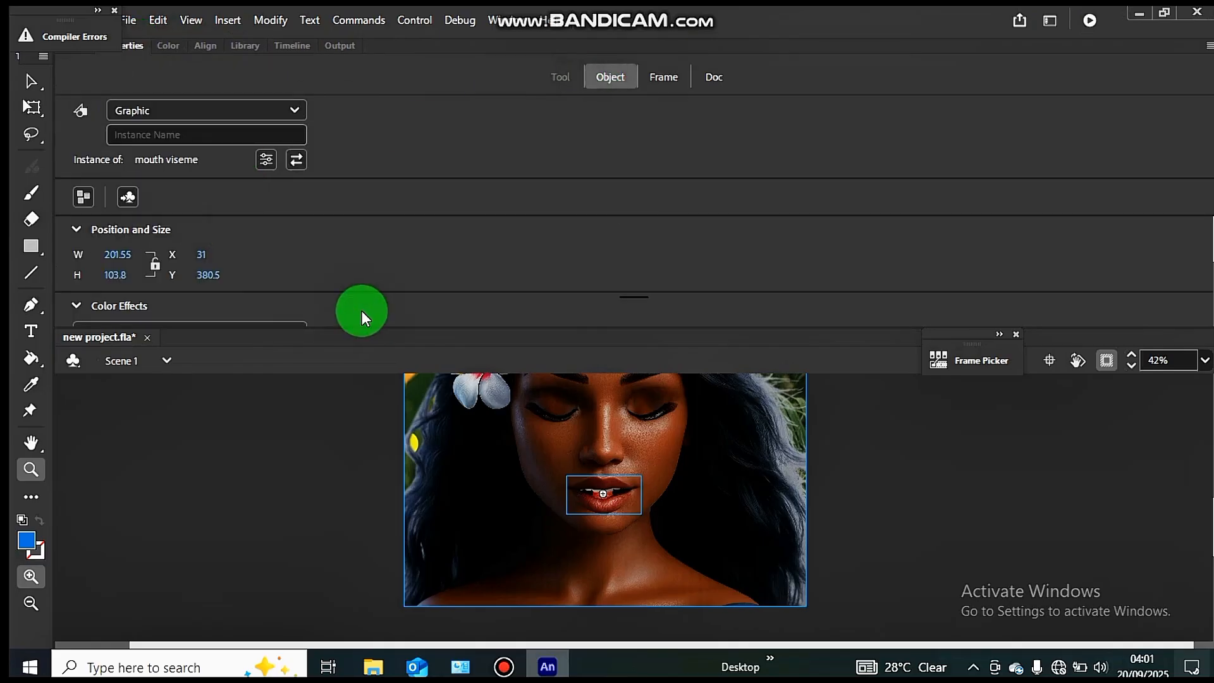
scroll(354, 285, down, 5)
click(292, 43)
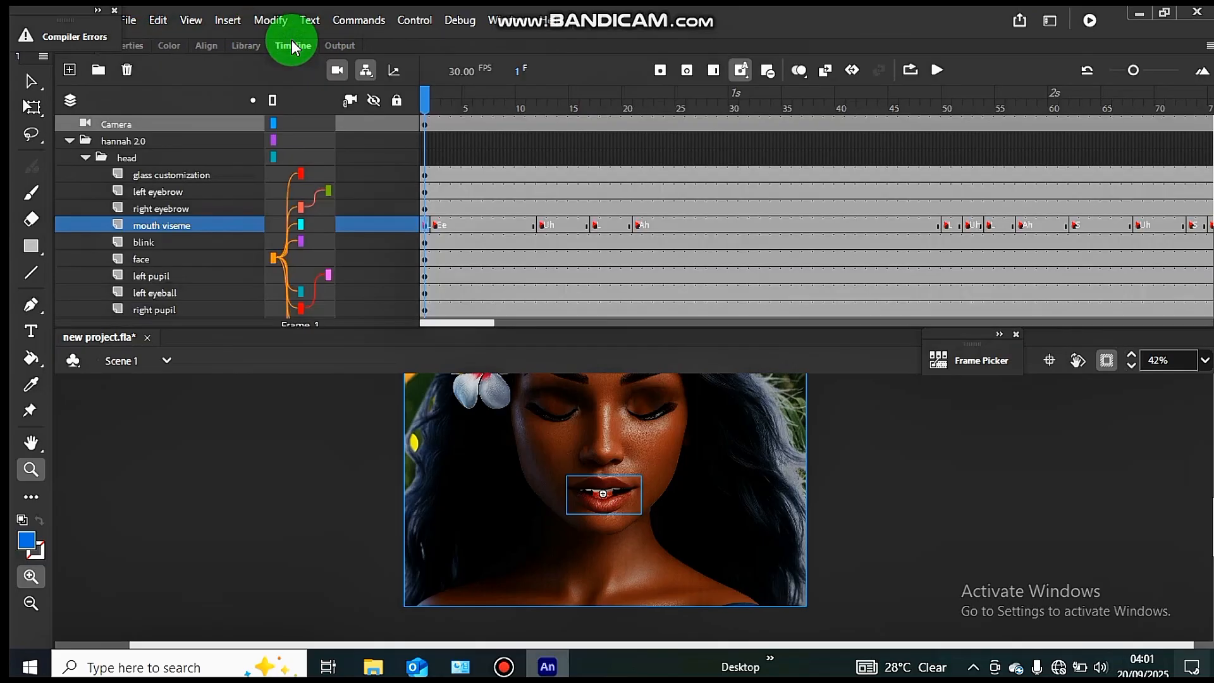
Test the movie to review the lip-synced character, and return to the timeline.
click(1091, 22)
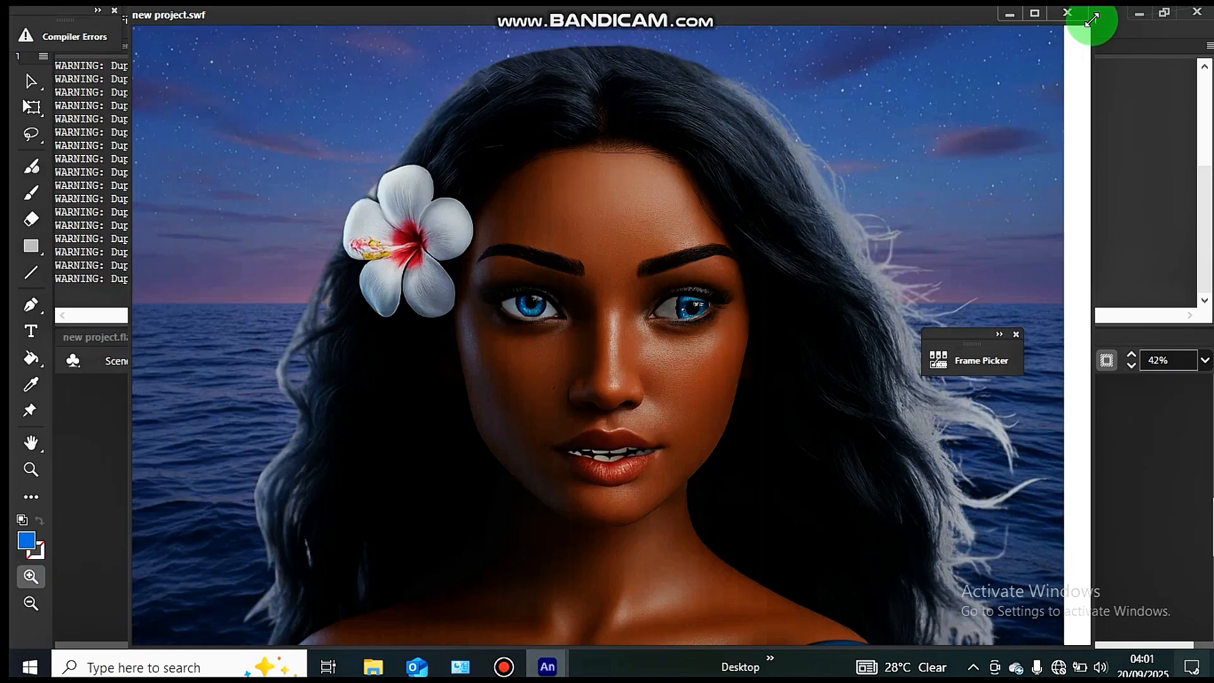
click(1068, 13)
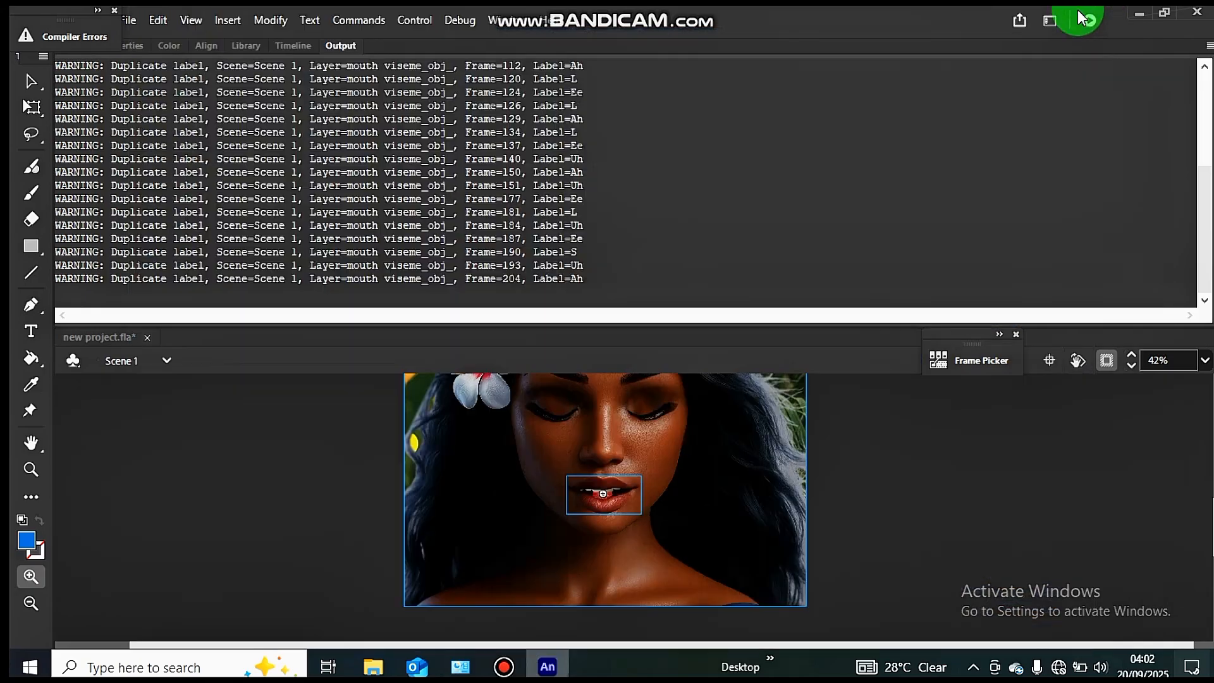
click(308, 51)
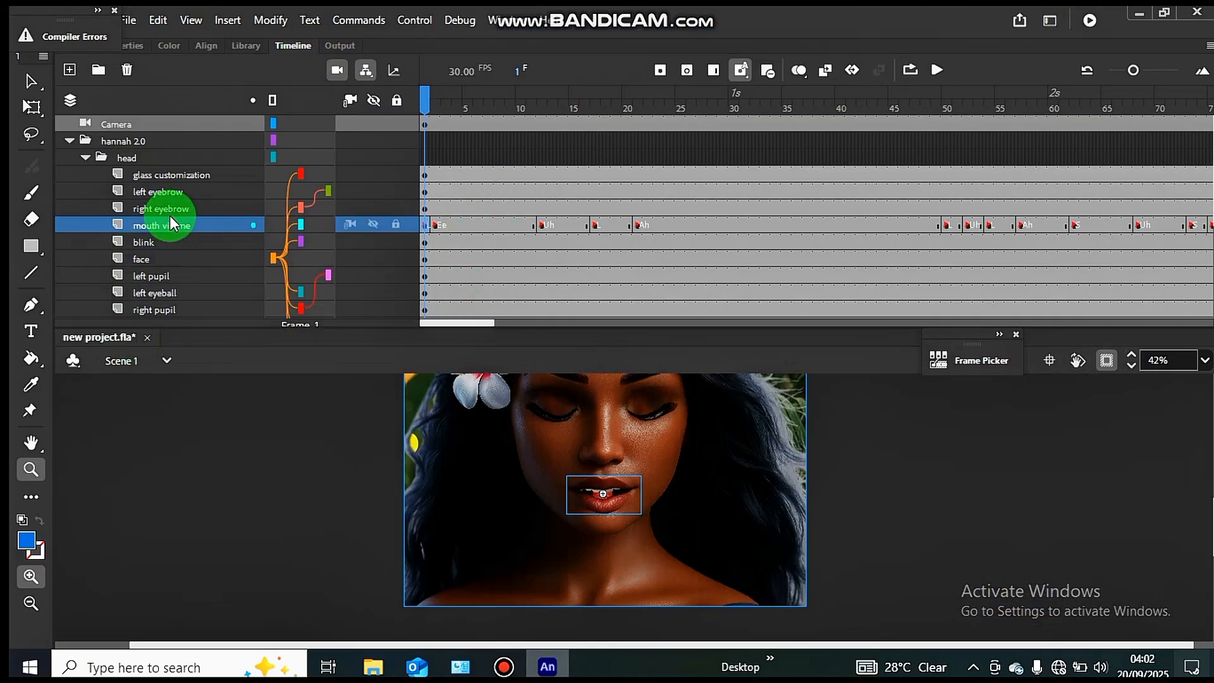
Set the glass customization layer at frame 1 to glasses frame 2 with the Frame Picker.
click(425, 176)
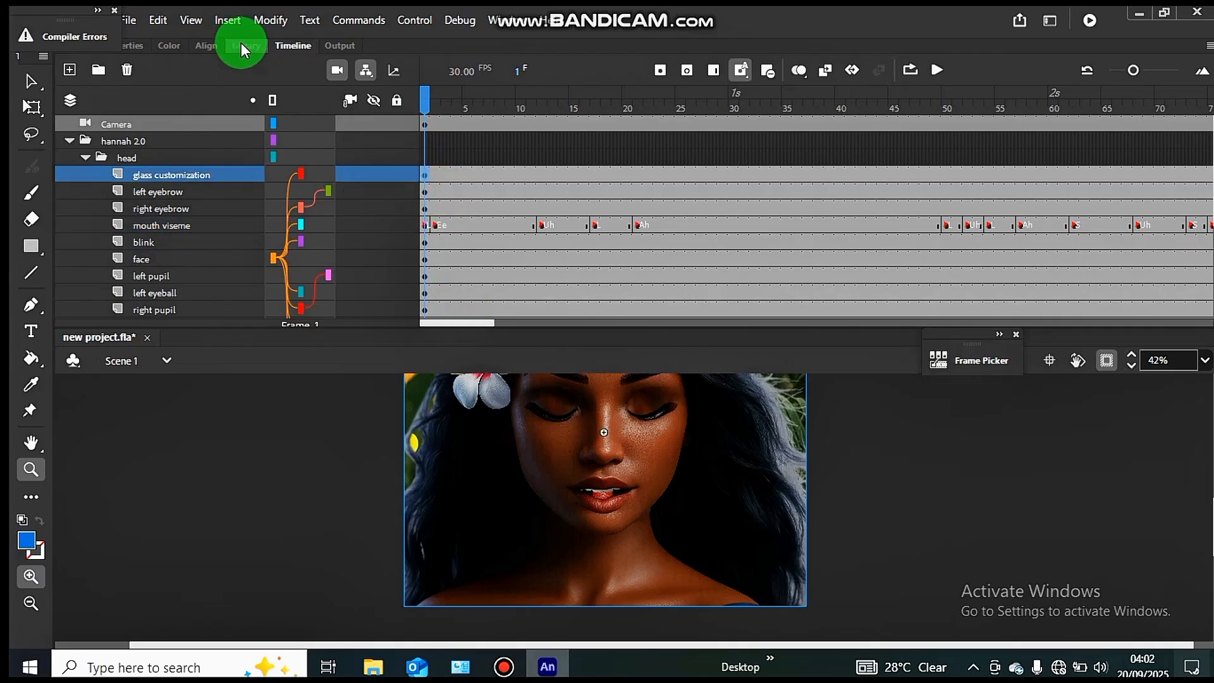
click(1001, 350)
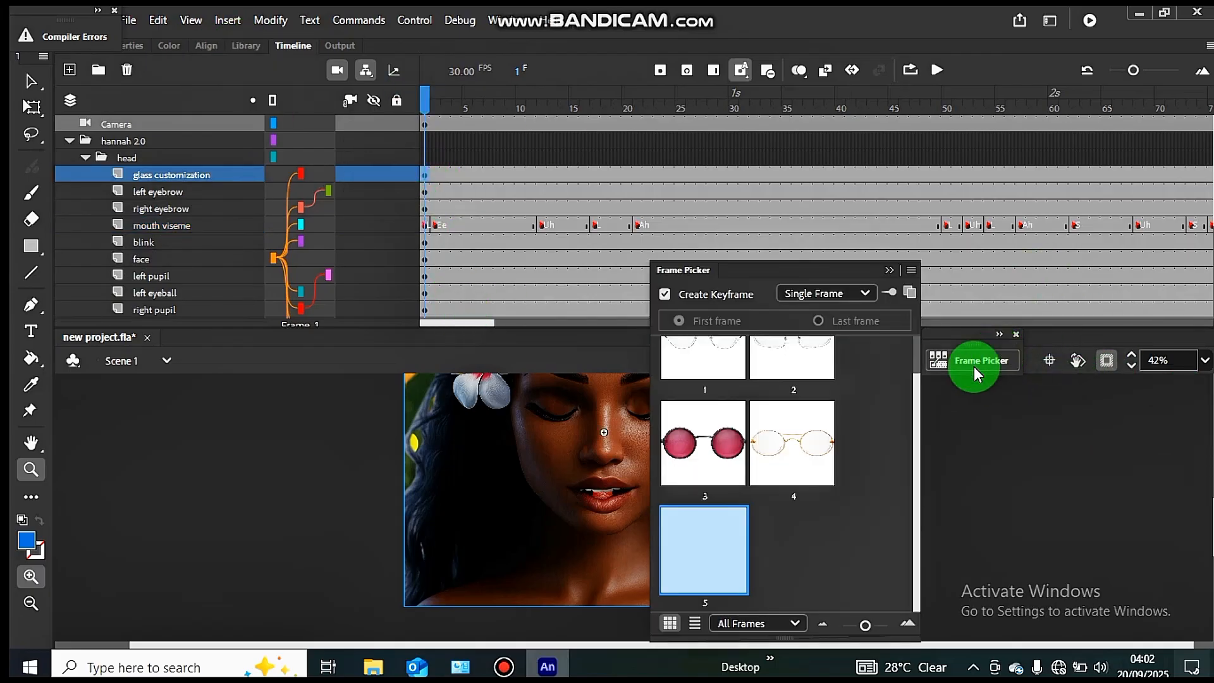
drag(761, 272, 927, 266)
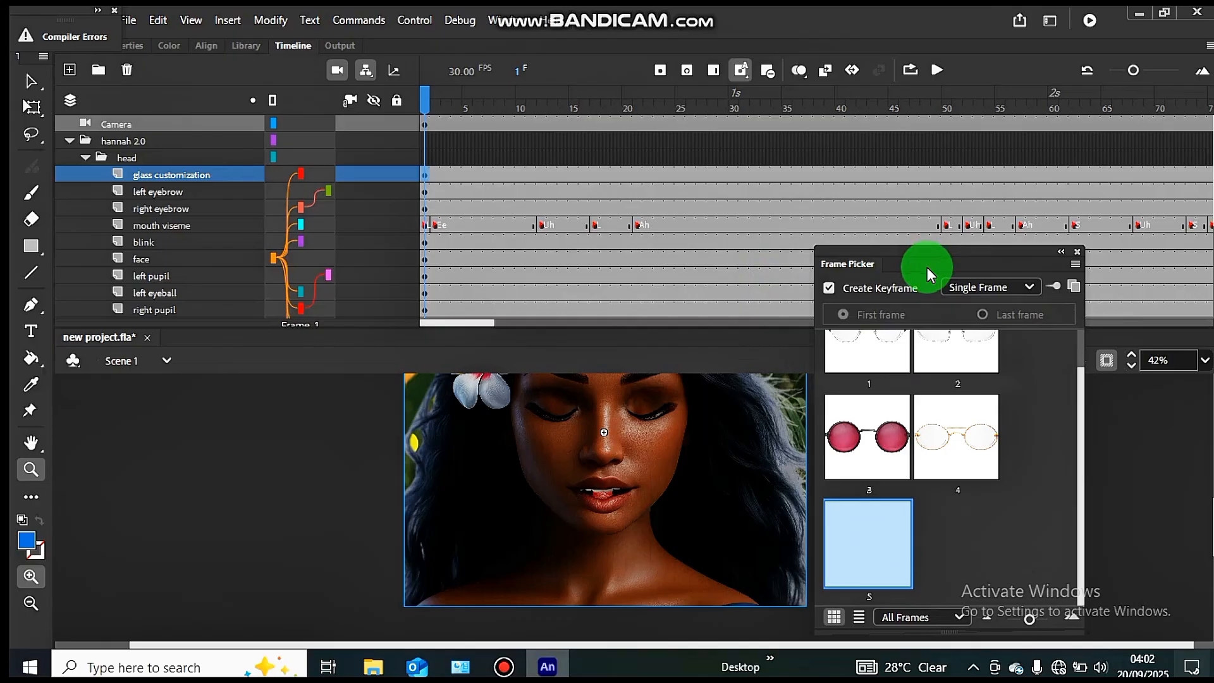
scroll(951, 417, up, 1)
click(951, 378)
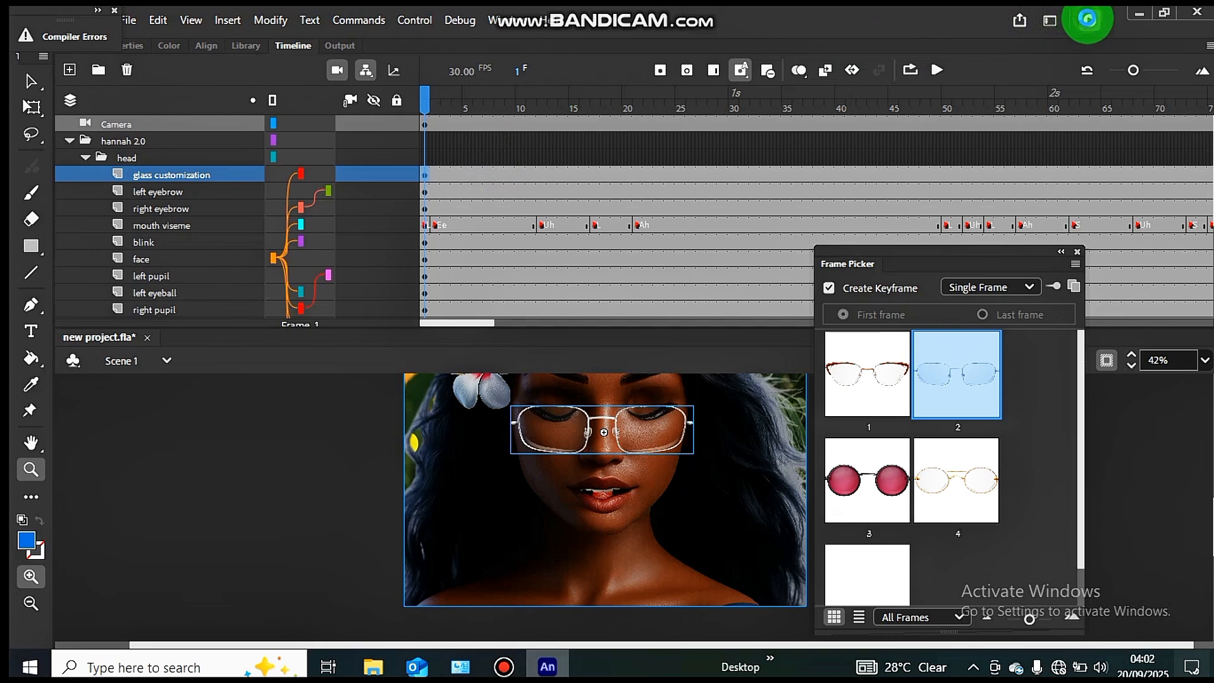
Test the movie again to review the talking character with glasses, and return to the timeline.
click(1088, 19)
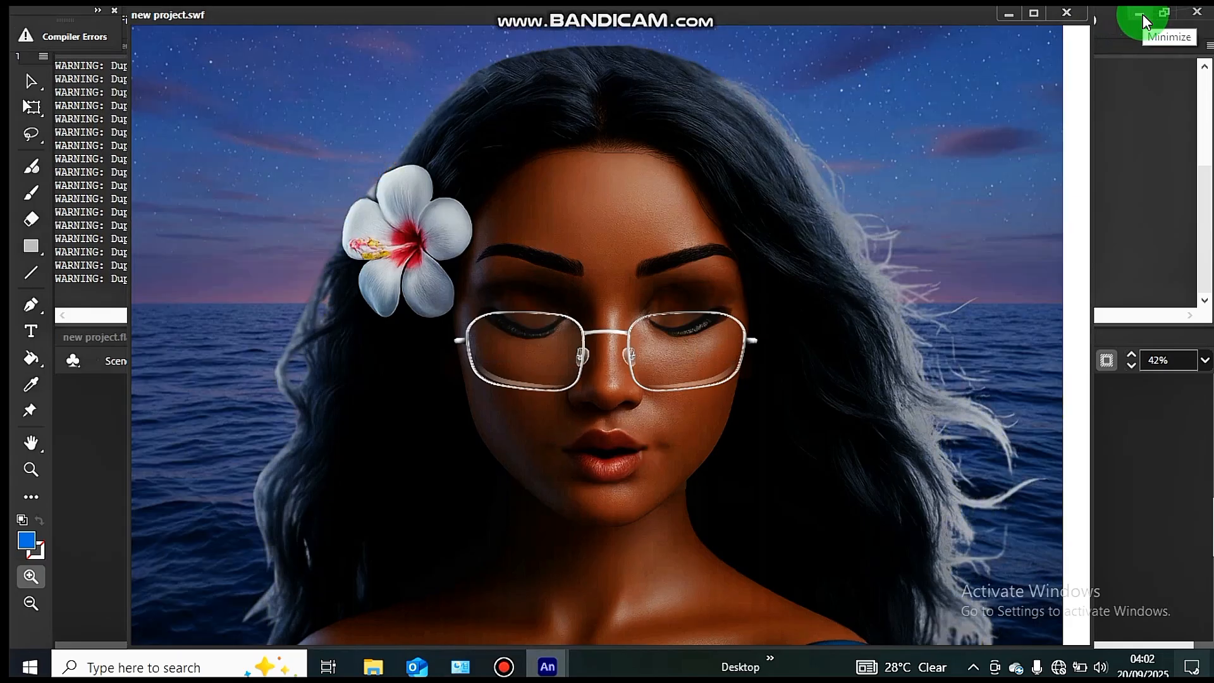
click(1071, 19)
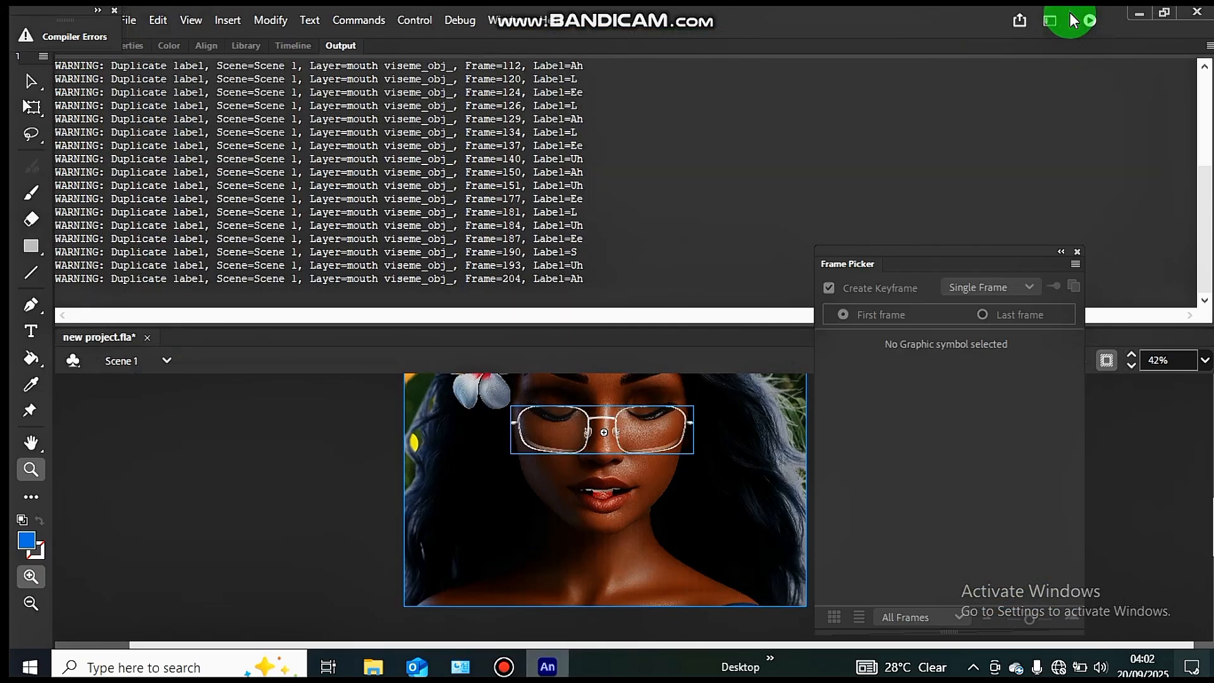
click(290, 47)
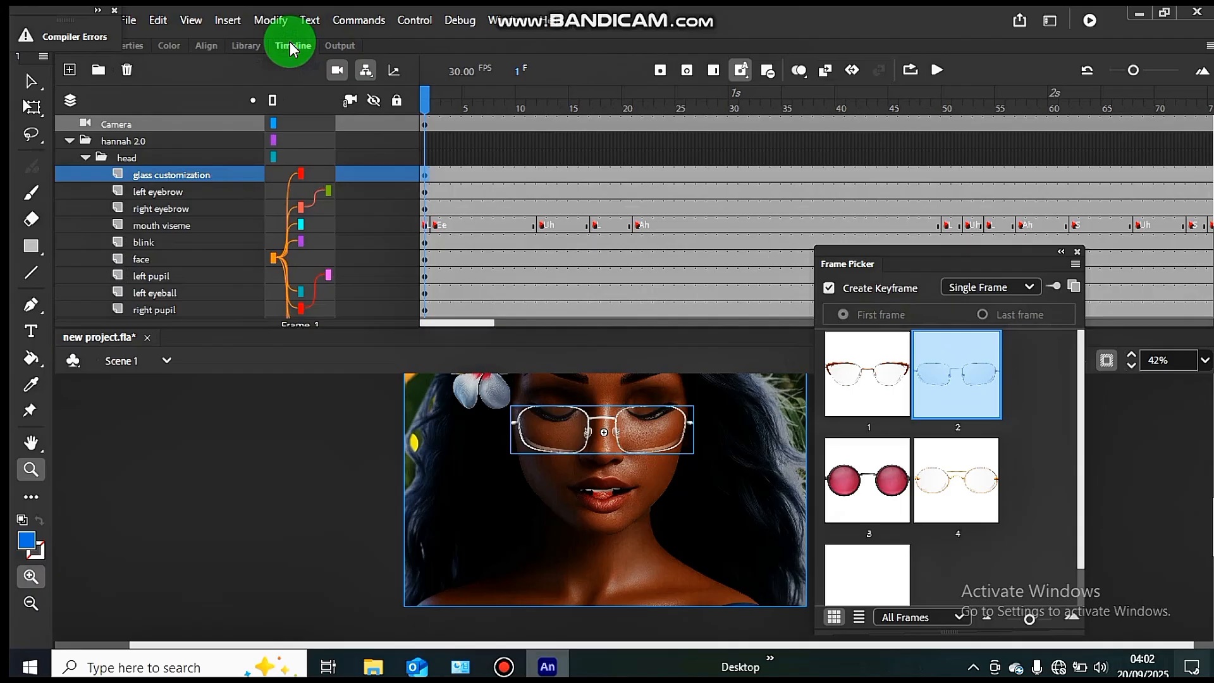
Insert a keyframe on the face layer at frame 11, with the Free Transform tool ready for rotating the face.
scroll(641, 505, up, 2)
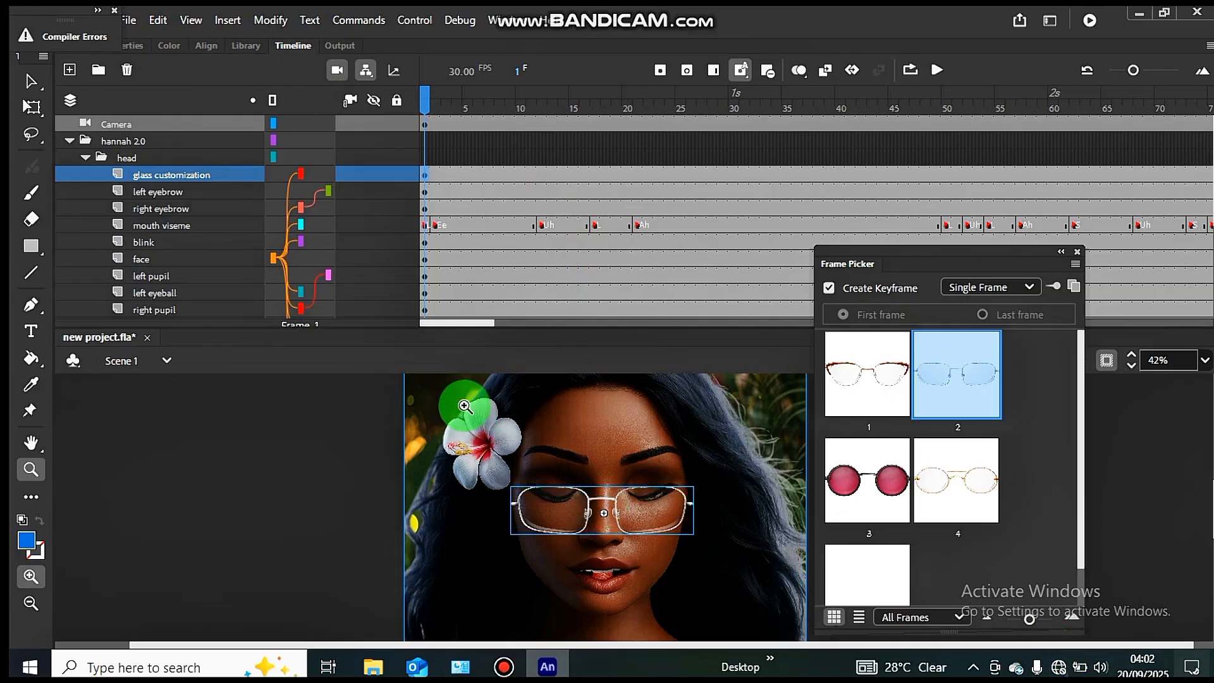
drag(464, 396, 734, 597)
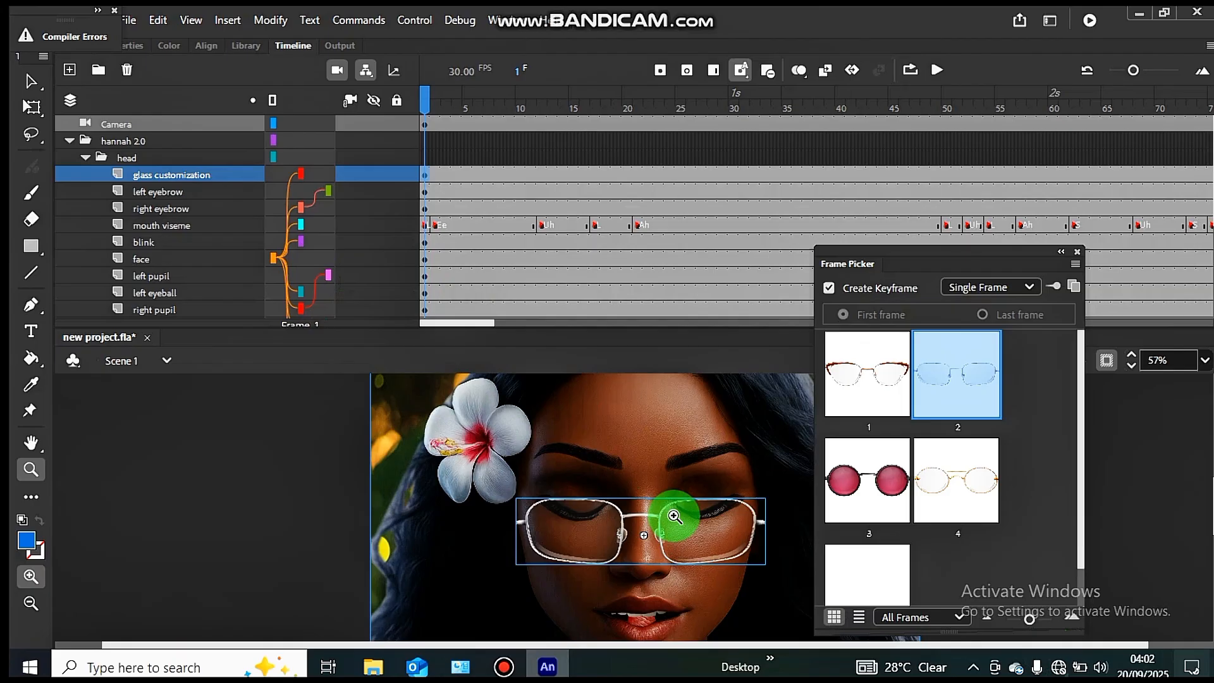
key(v)
click(670, 452)
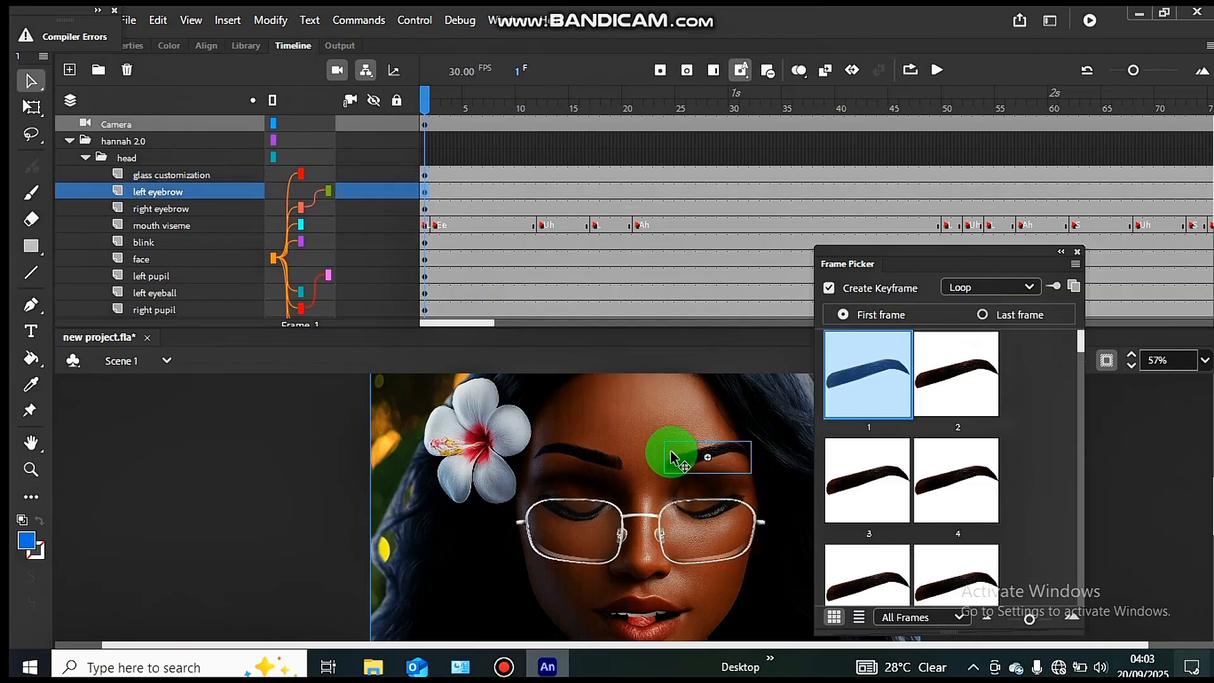
click(595, 416)
scroll(620, 443, down, 2)
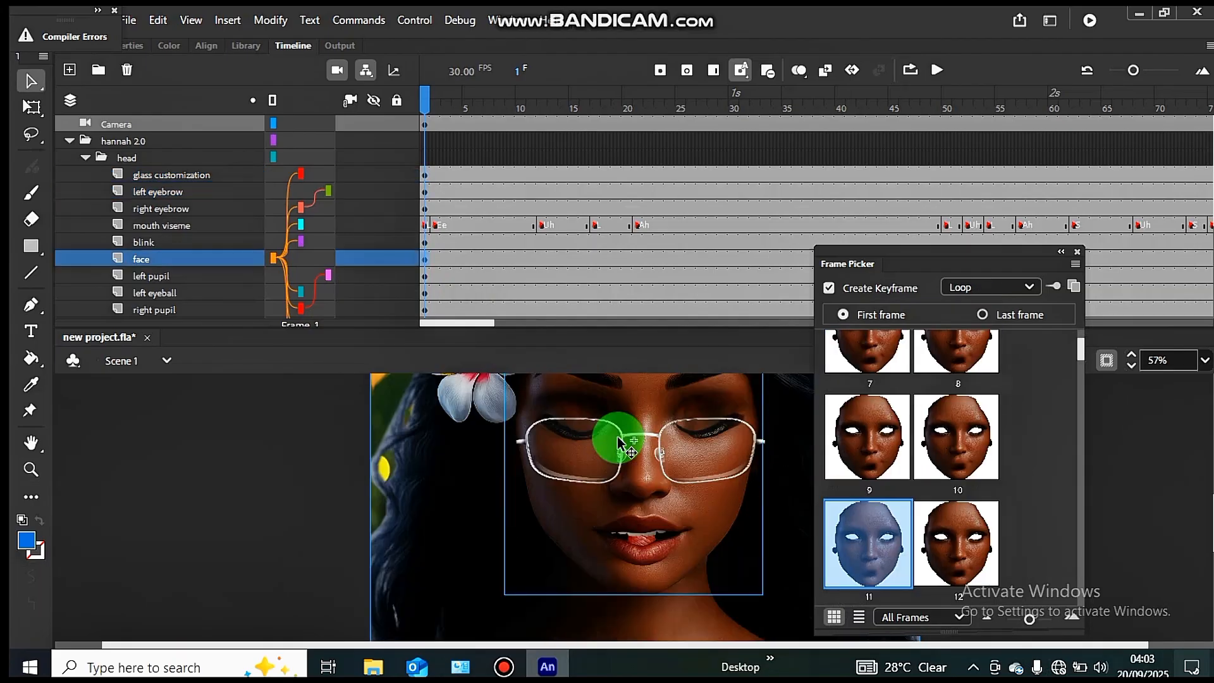
key(q)
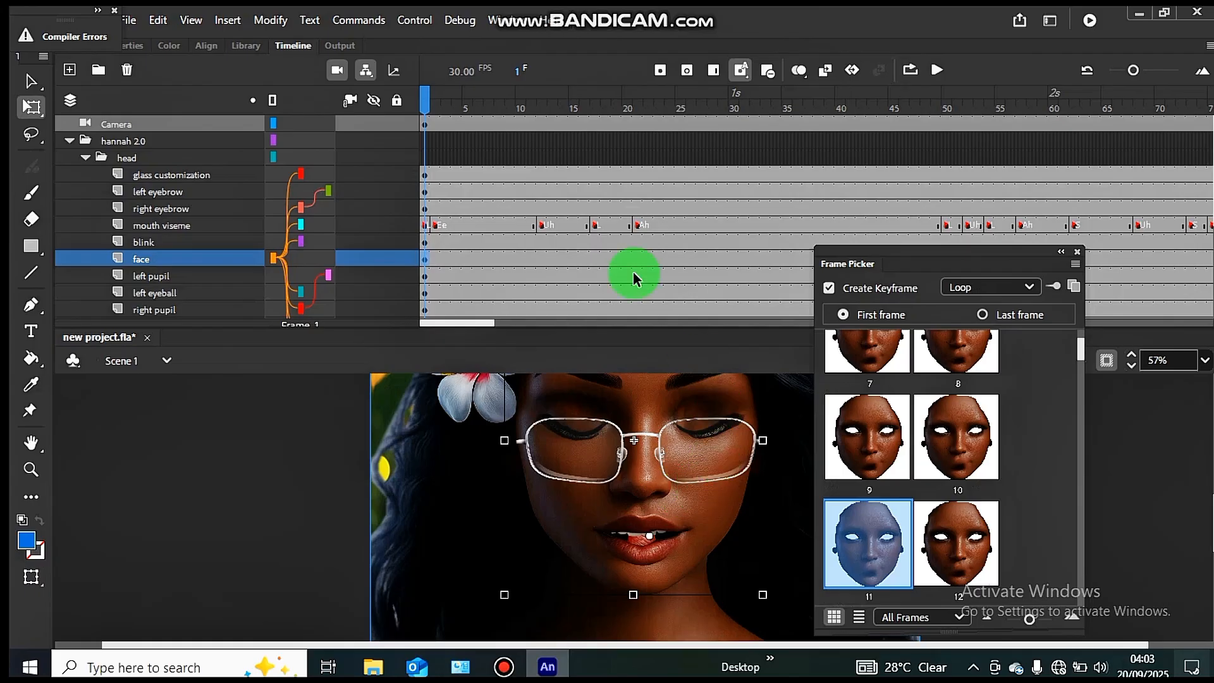
drag(451, 117, 533, 90)
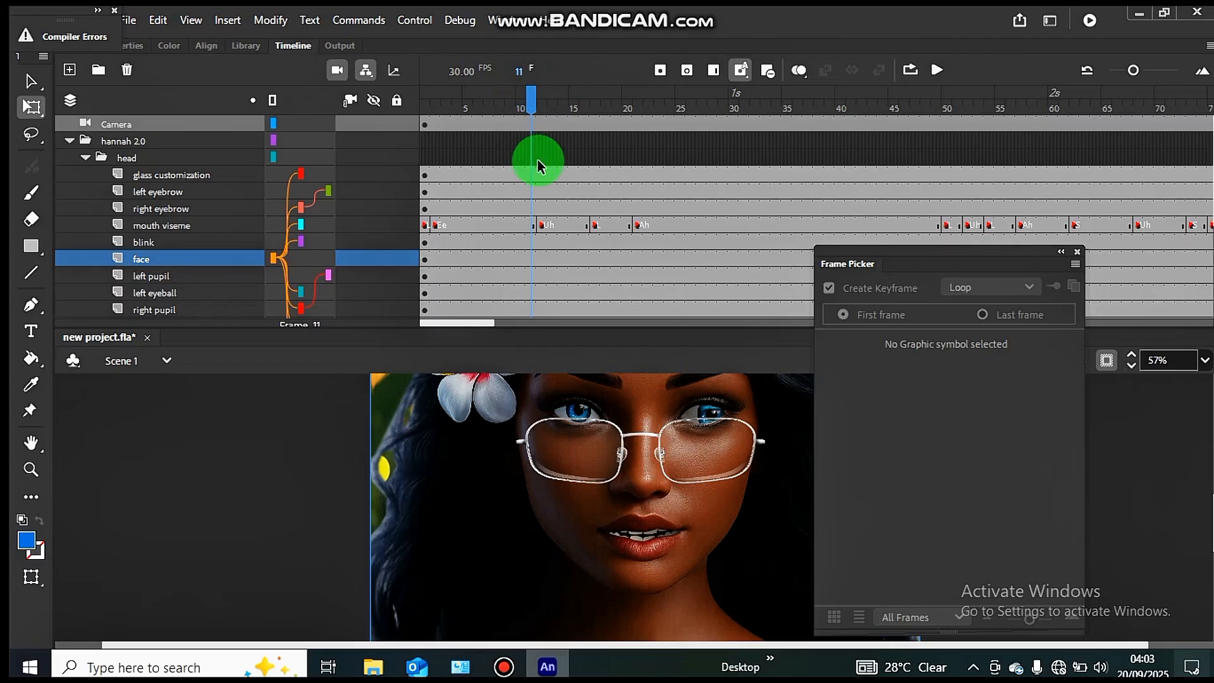
click(533, 214)
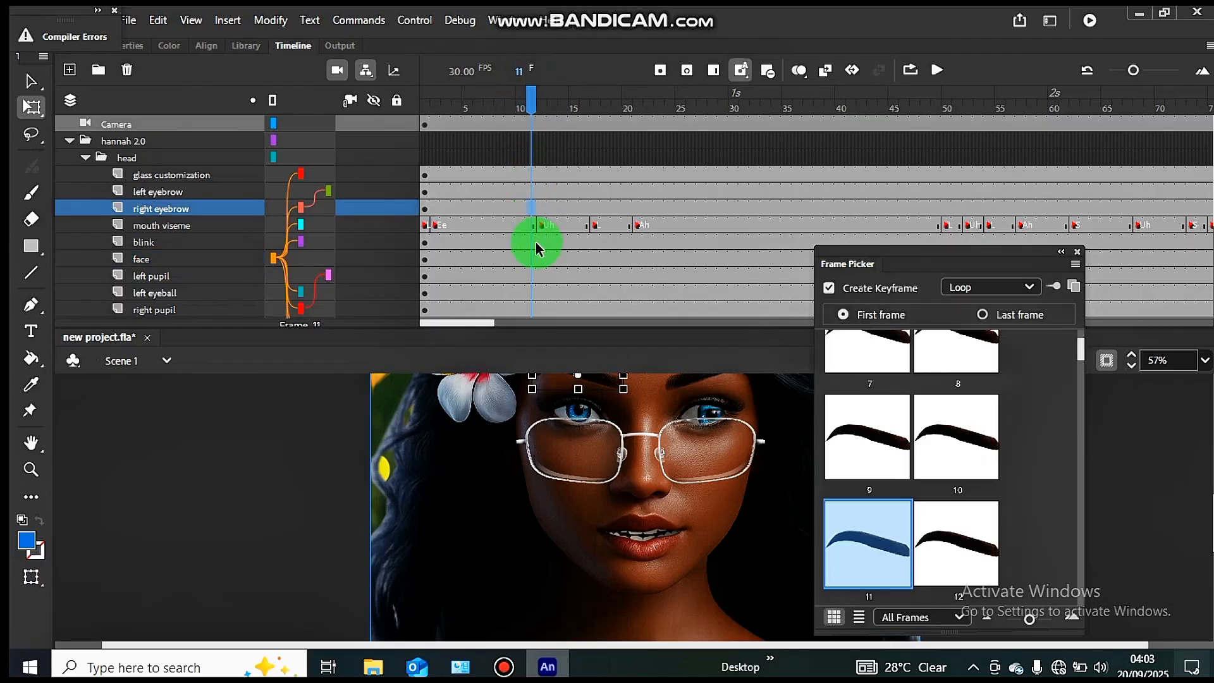
click(527, 273)
click(533, 256)
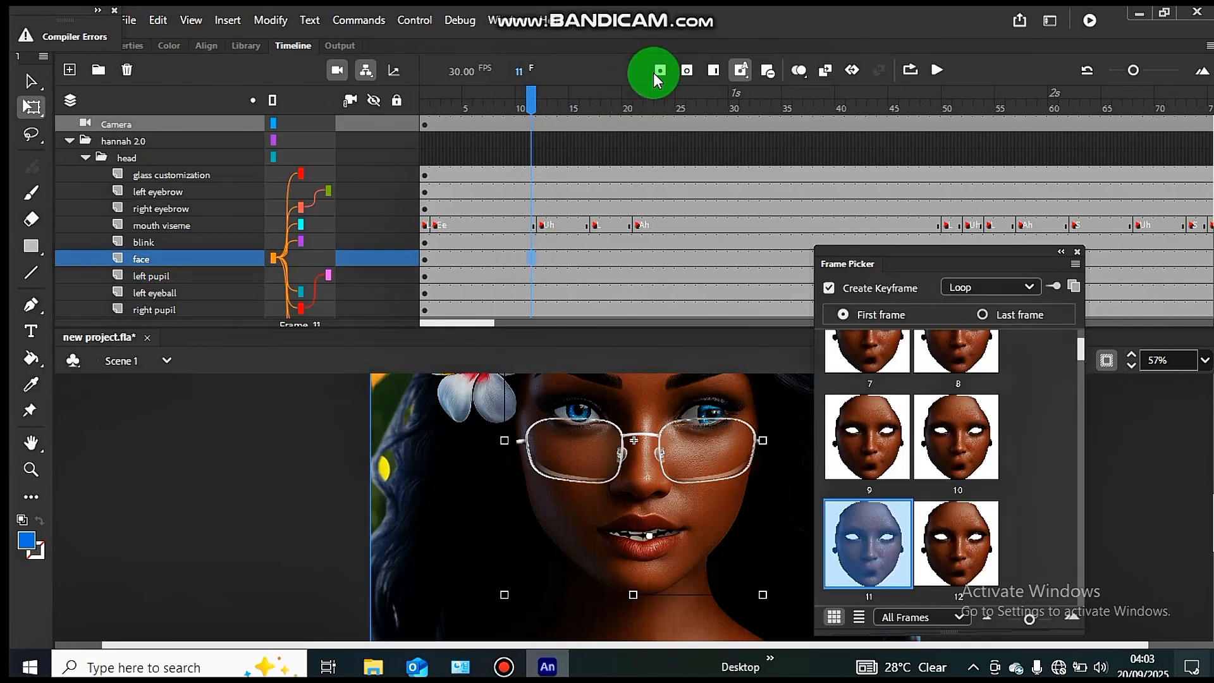
click(657, 72)
Tilt the face slightly counterclockwise at frame 14 and clockwise at frame 18, creating keyframes on the face layer.
click(535, 261)
click(563, 256)
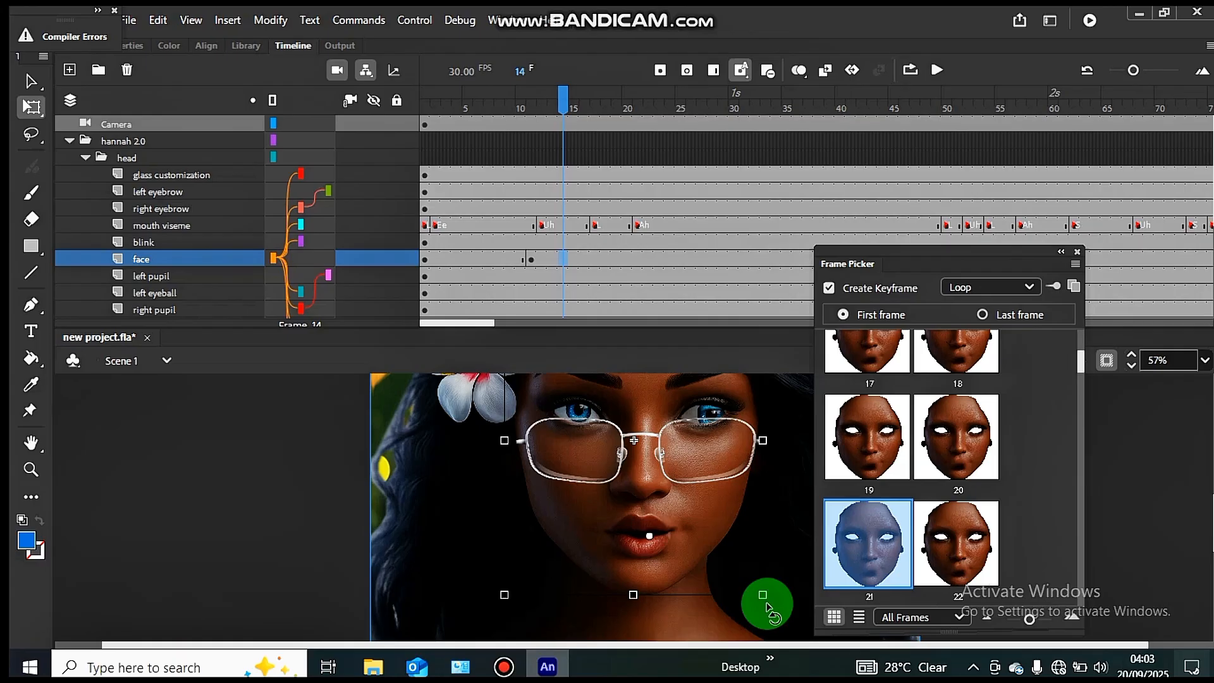
drag(767, 606, 740, 626)
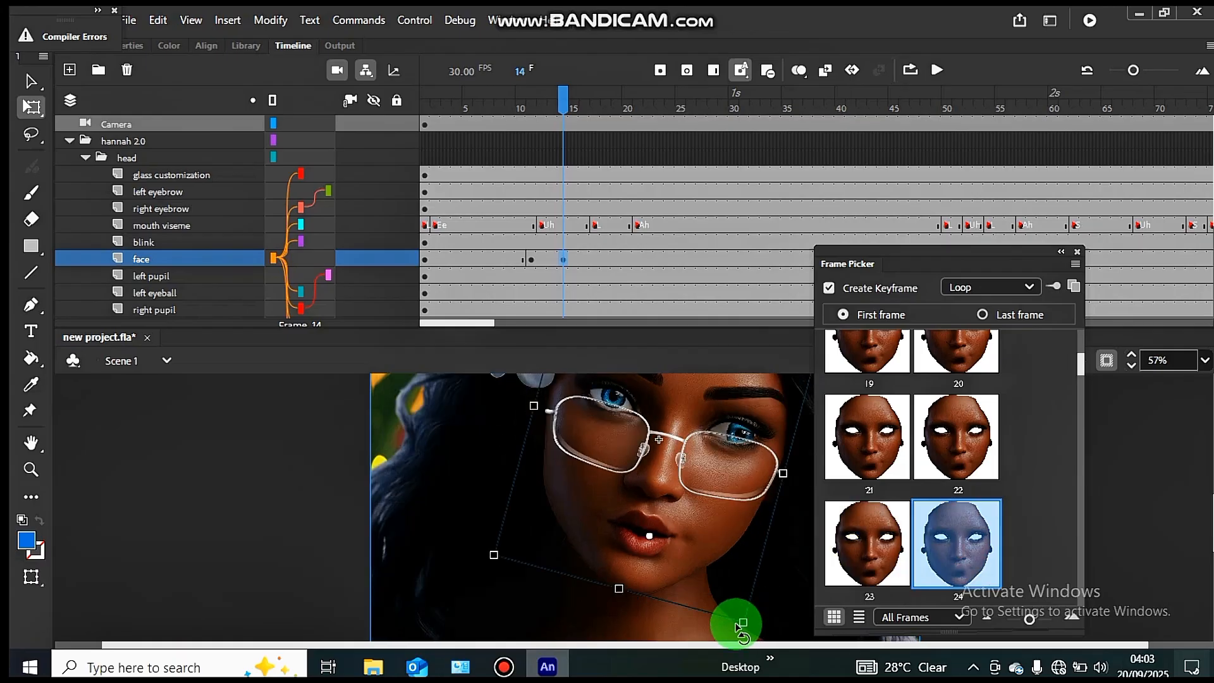
drag(758, 618, 770, 578)
drag(569, 132, 609, 113)
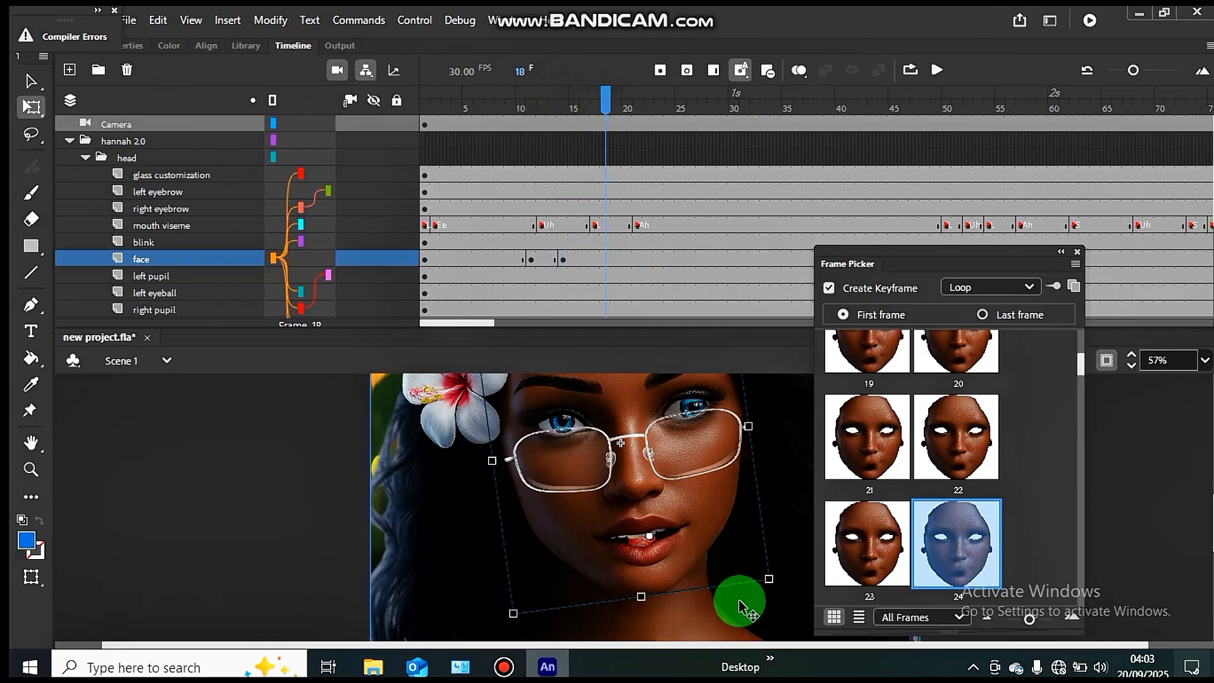
drag(784, 591, 769, 641)
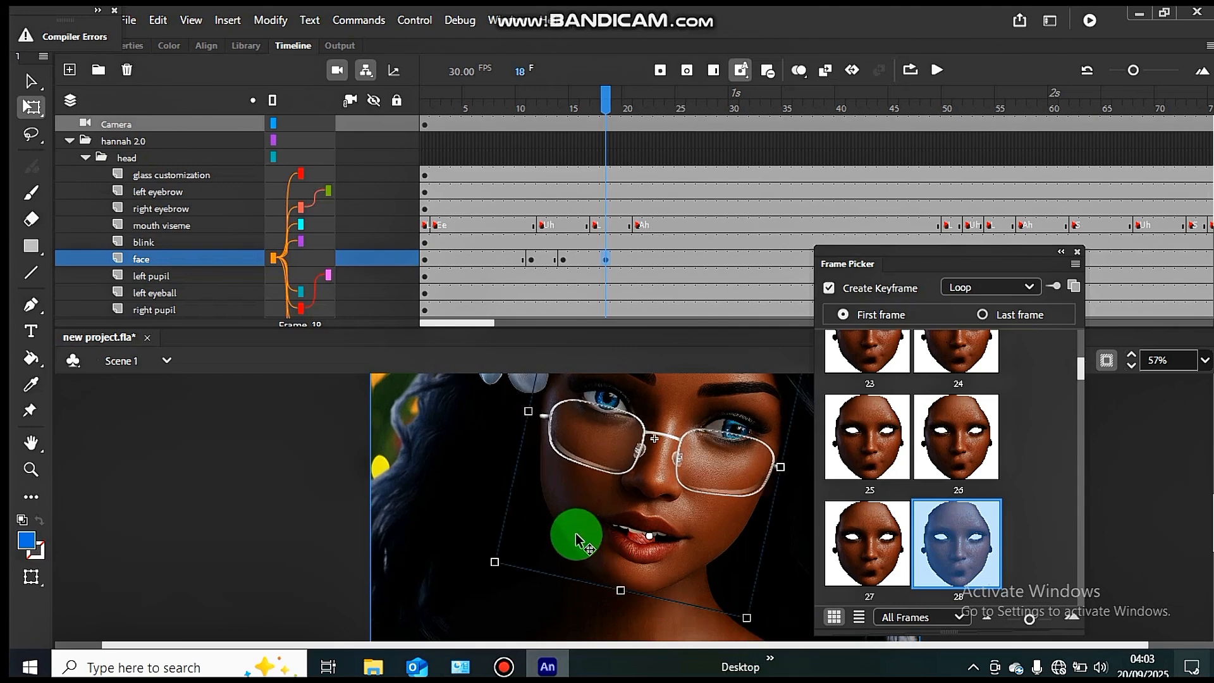
Create classic tweens on the face layer between the keyframes at frames 11, 14 and 18.
right_click(547, 257)
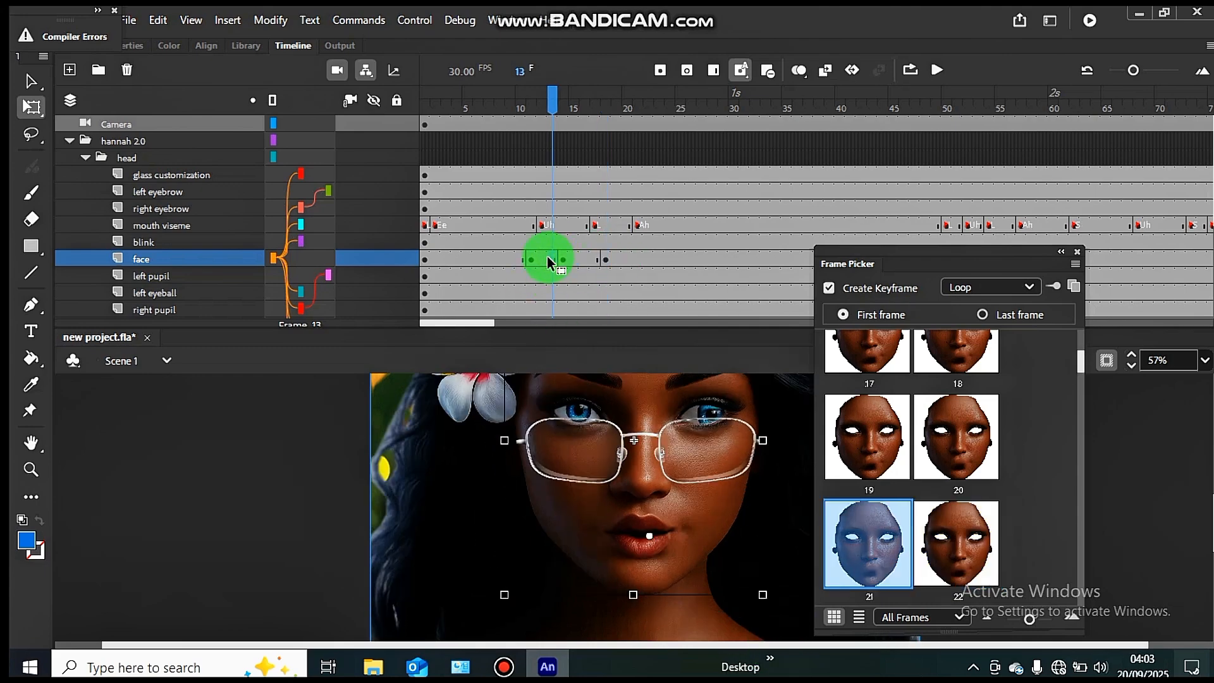
click(623, 125)
click(590, 261)
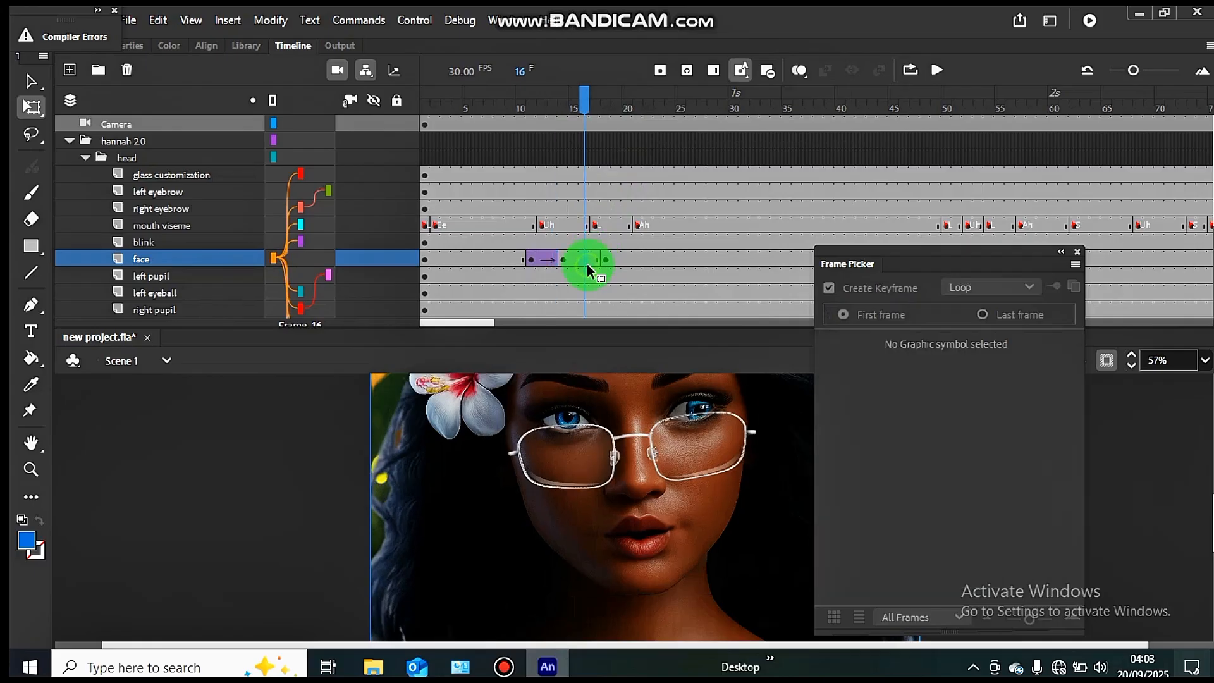
right_click(587, 262)
click(651, 132)
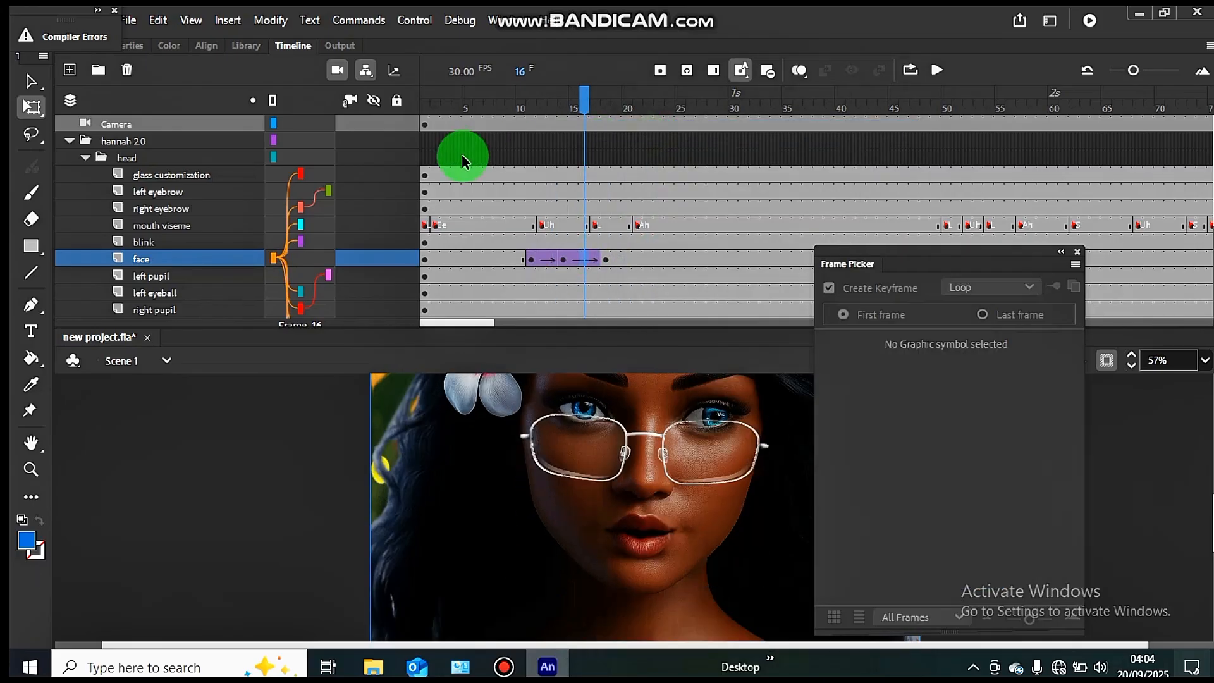
Play the timeline from frame 1 and test the movie to review the head tilt, and return to the timeline.
click(423, 104)
key(Return)
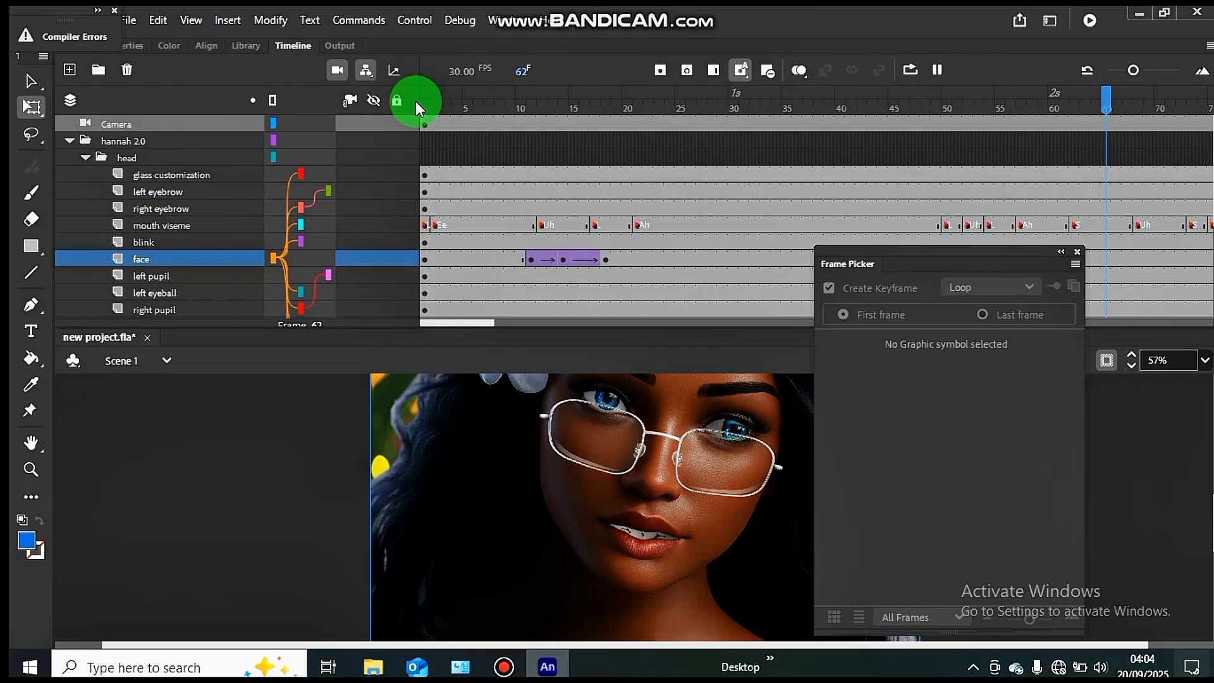
key(Return)
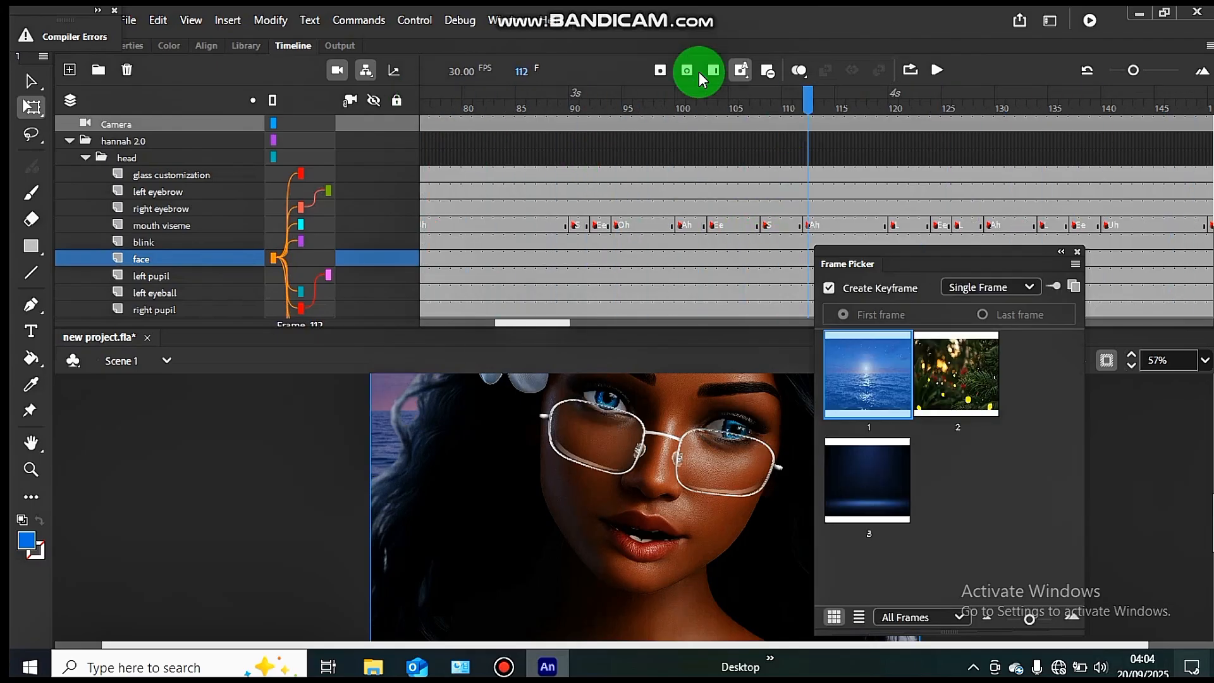
click(1089, 21)
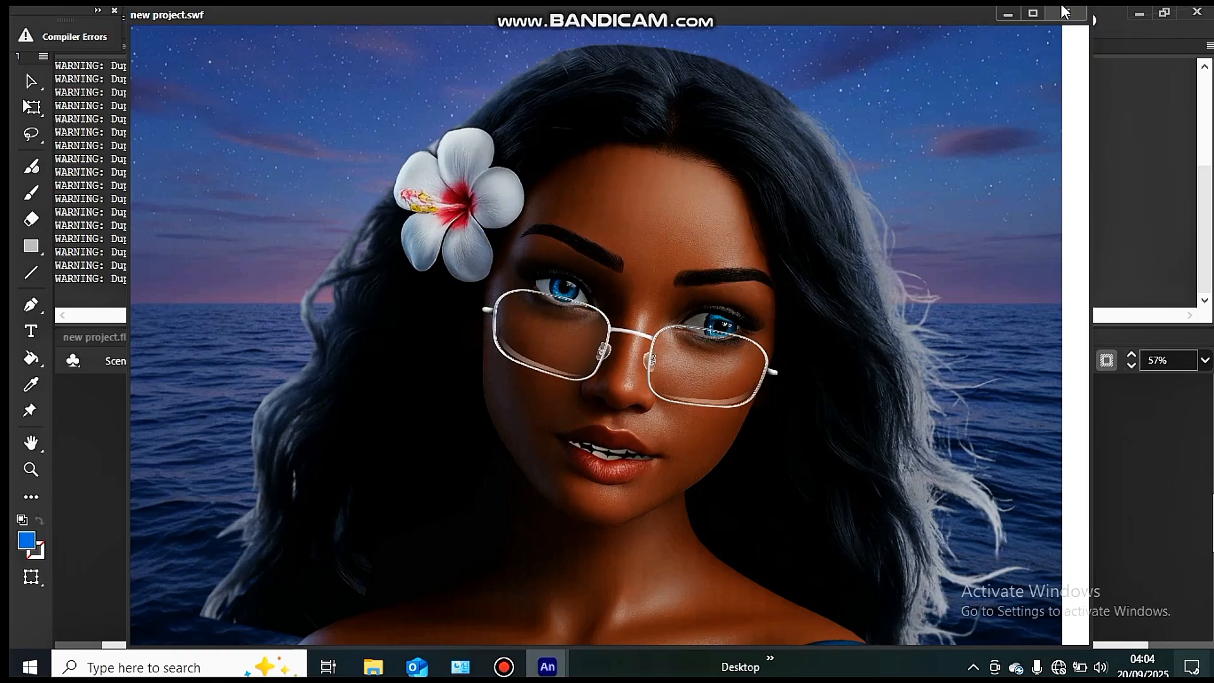
click(1064, 16)
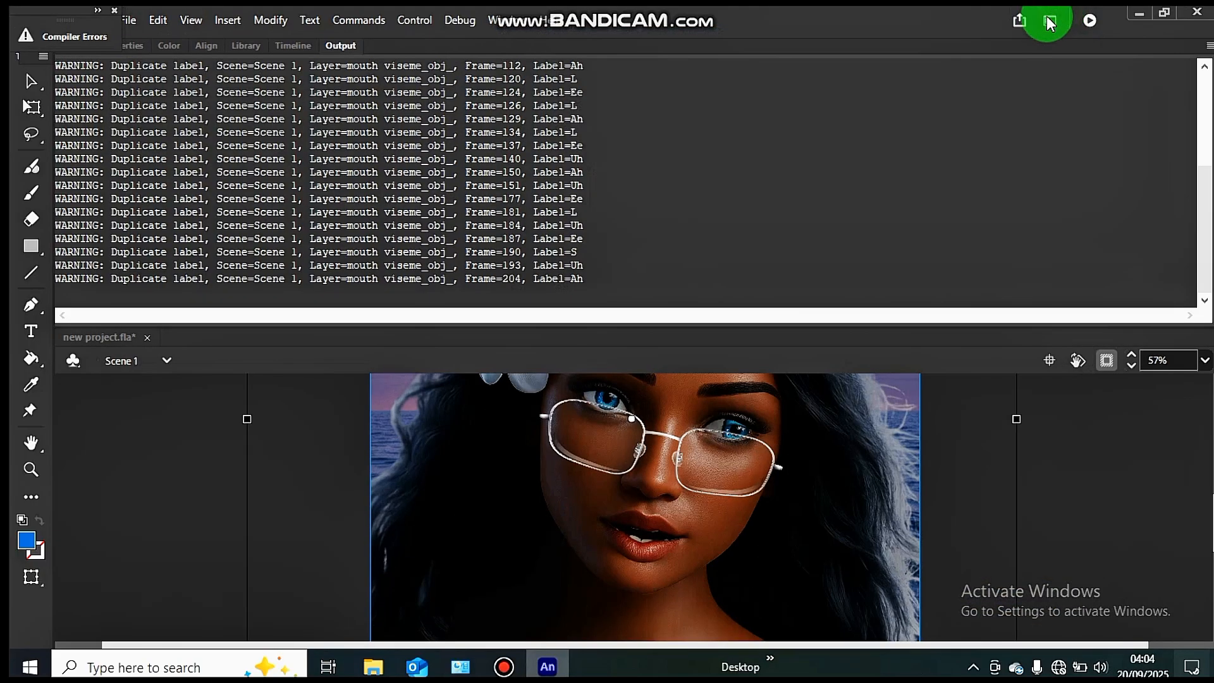
click(297, 47)
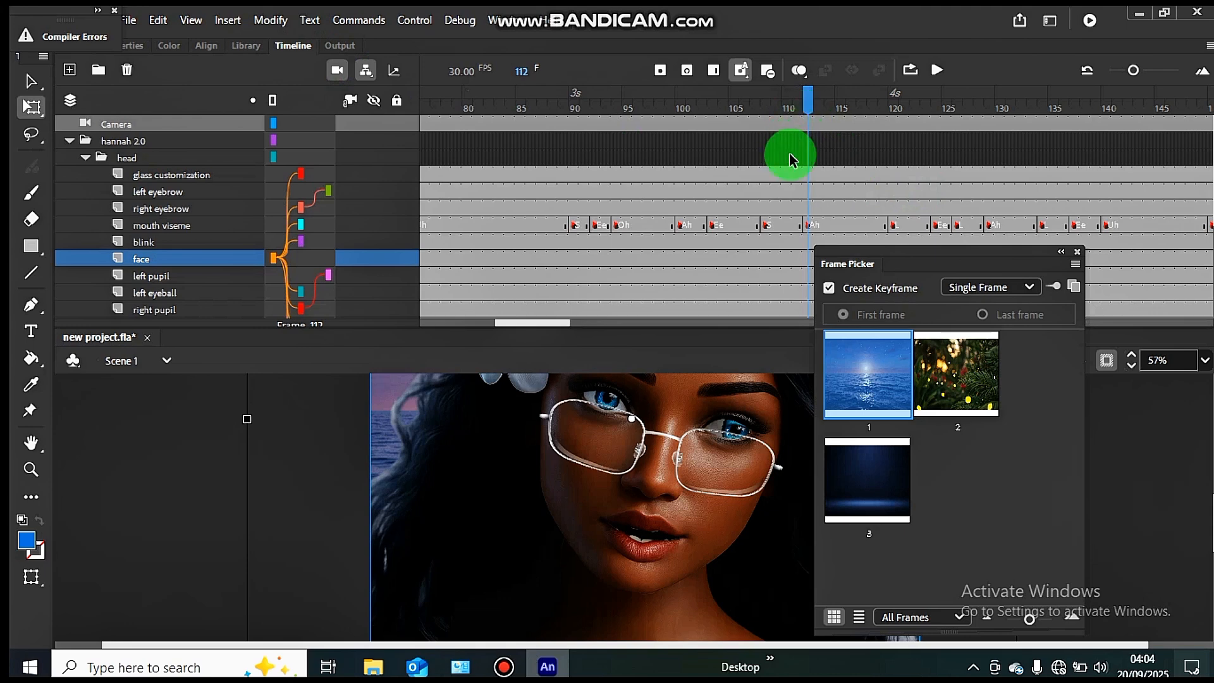
Reposition the camera over the character at frame 112 with the Camera tool.
scroll(602, 484, down, 3)
scroll(602, 484, down, 3)
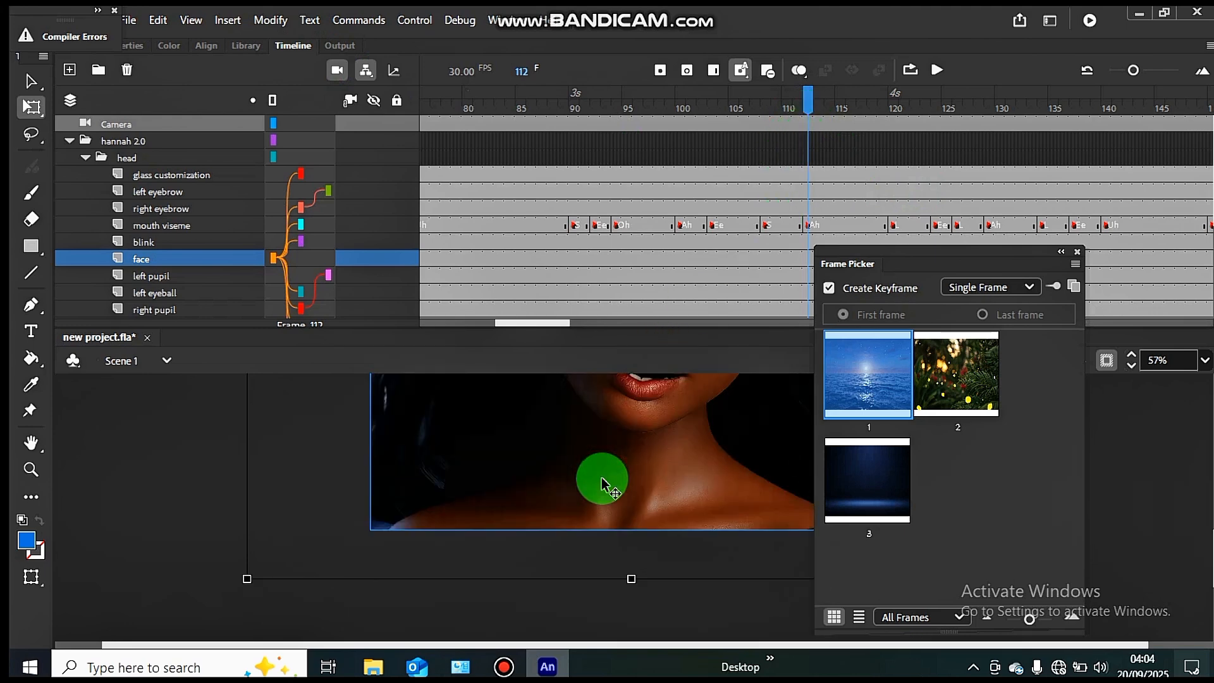
scroll(602, 485, up, 3)
key(c)
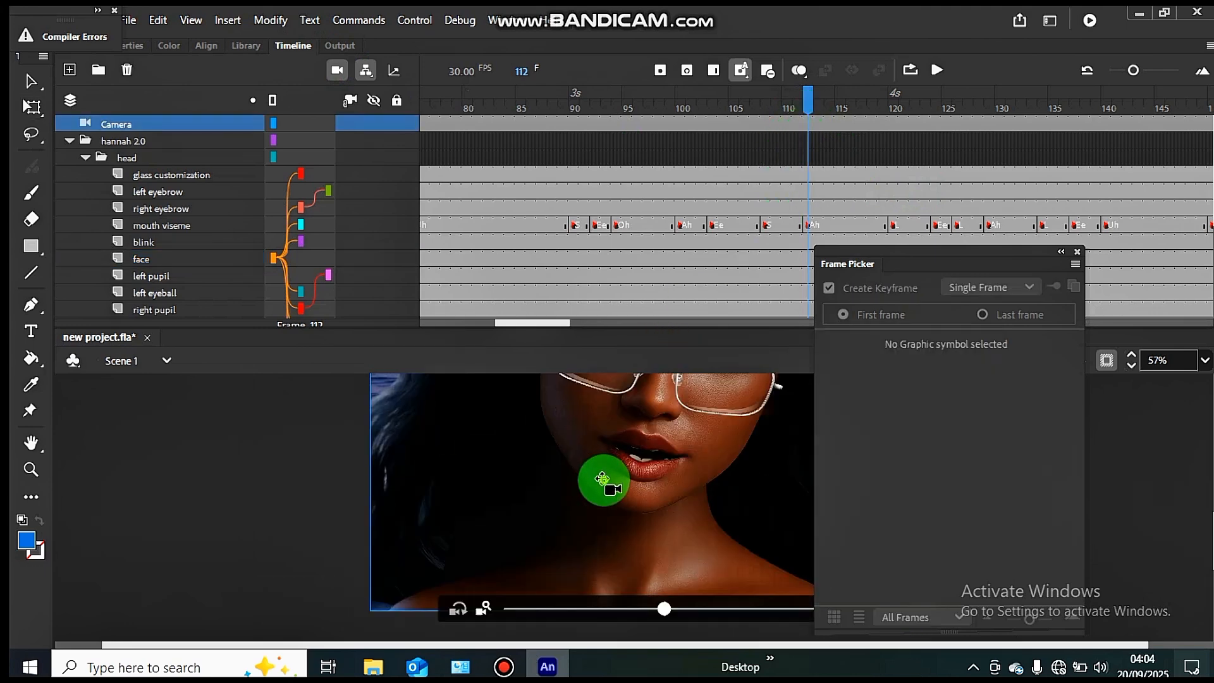
drag(602, 485, 664, 420)
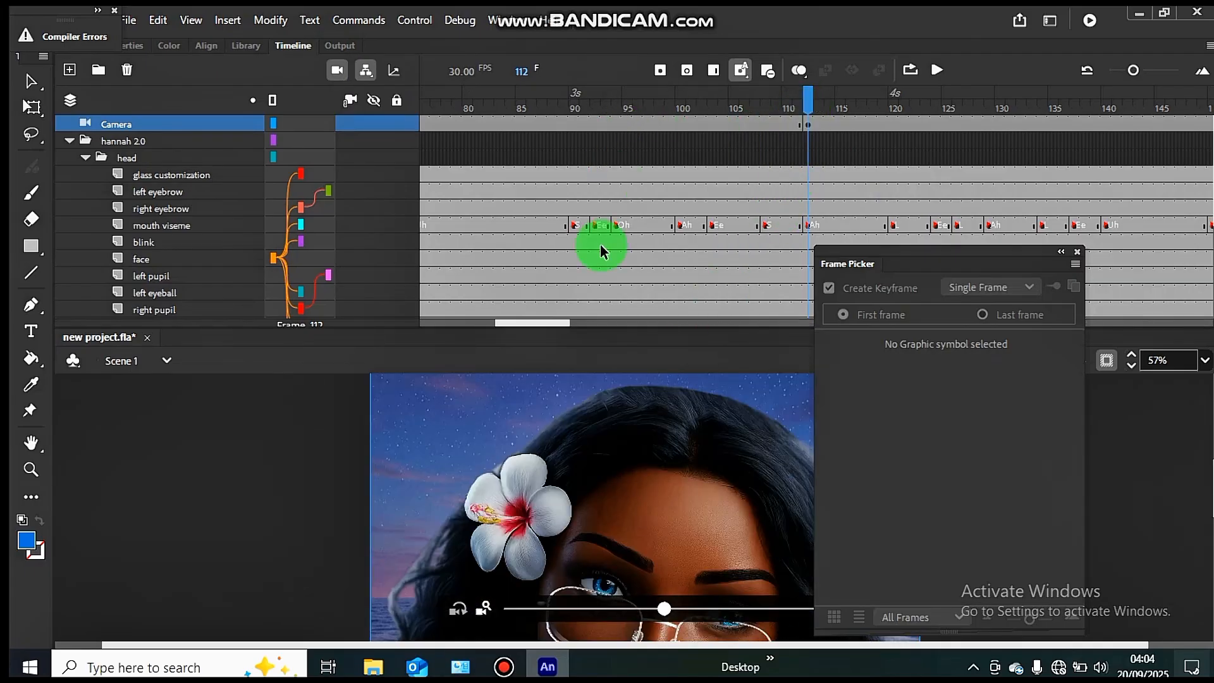
Clear the keyframe on the Camera layer at frame 1 and check the framing of the character.
drag(549, 331, 429, 143)
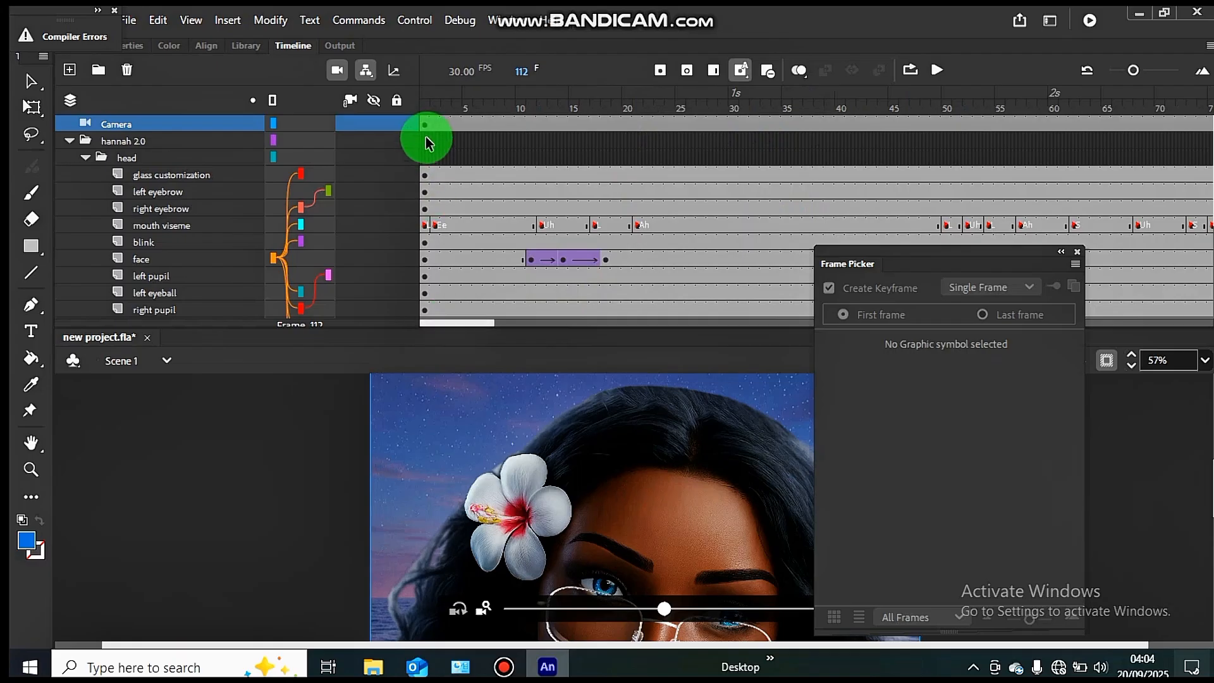
right_click(426, 129)
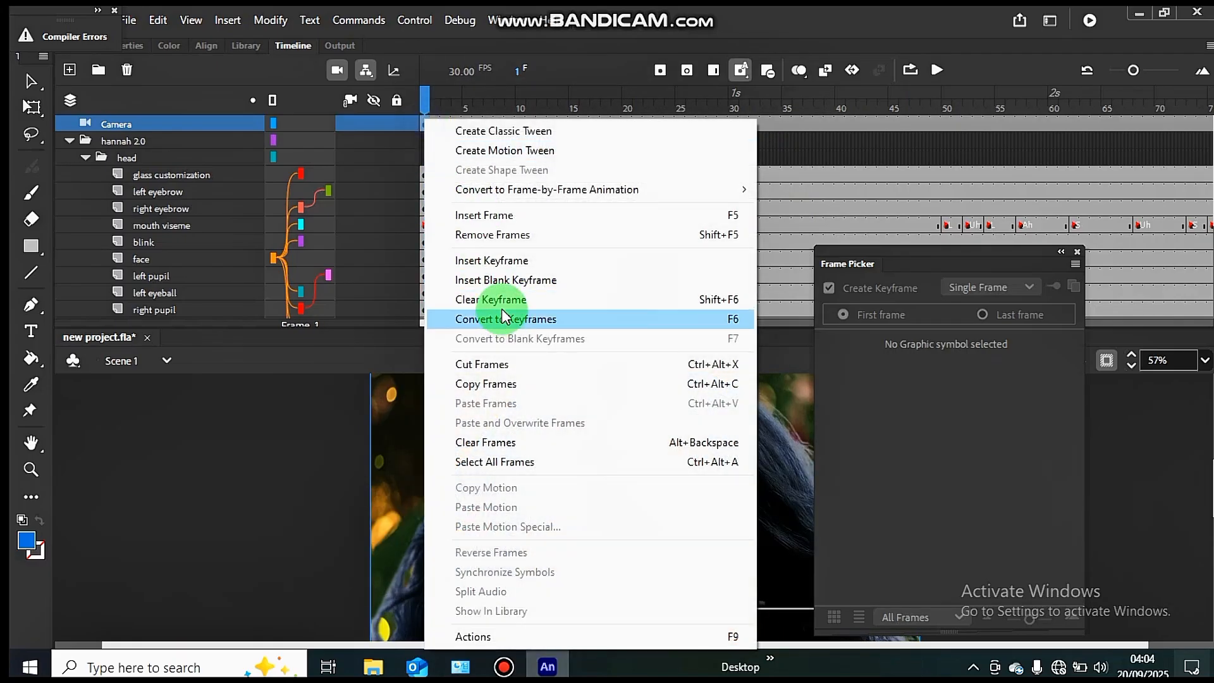
click(490, 300)
scroll(522, 464, down, 5)
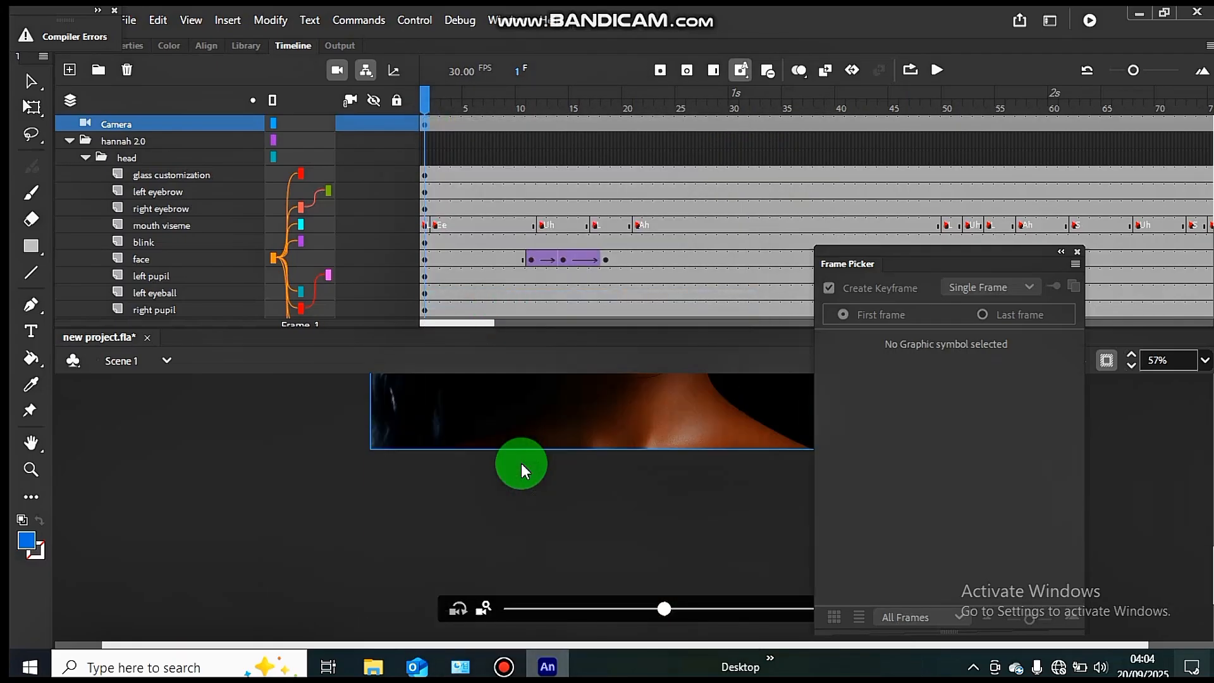
scroll(522, 464, up, 2)
scroll(521, 463, up, 3)
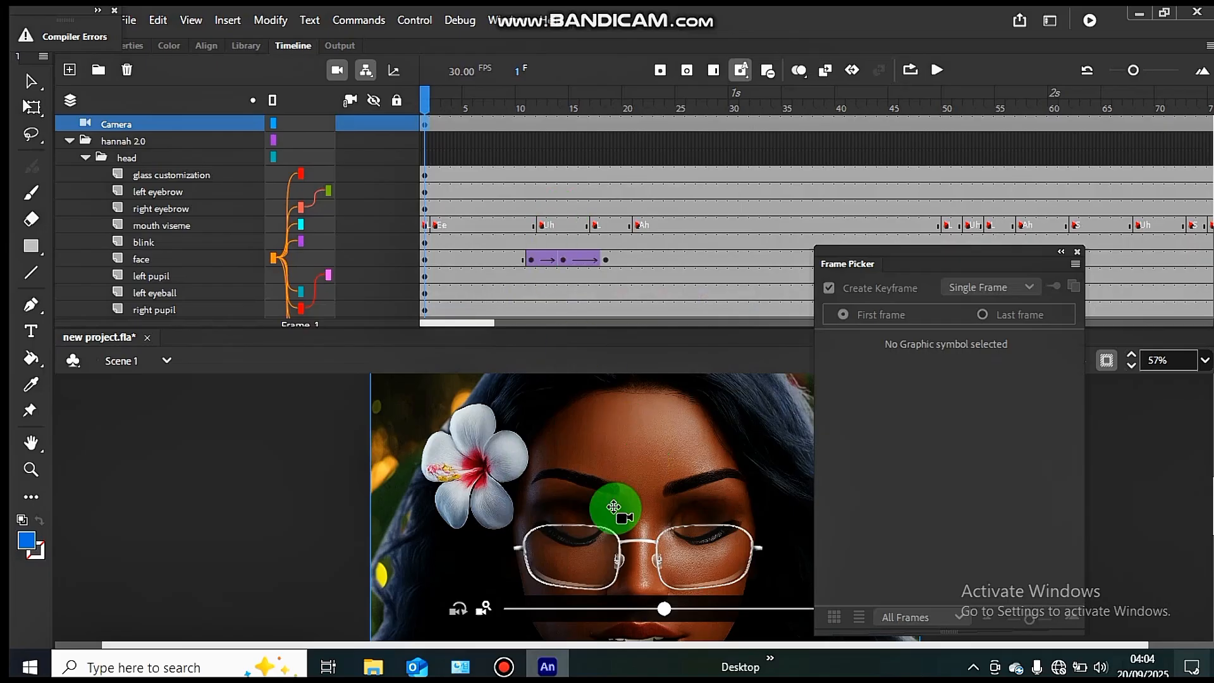
Retime the face tweens by shortening the first to end at frame 13 and extending the second to frame 19.
click(551, 258)
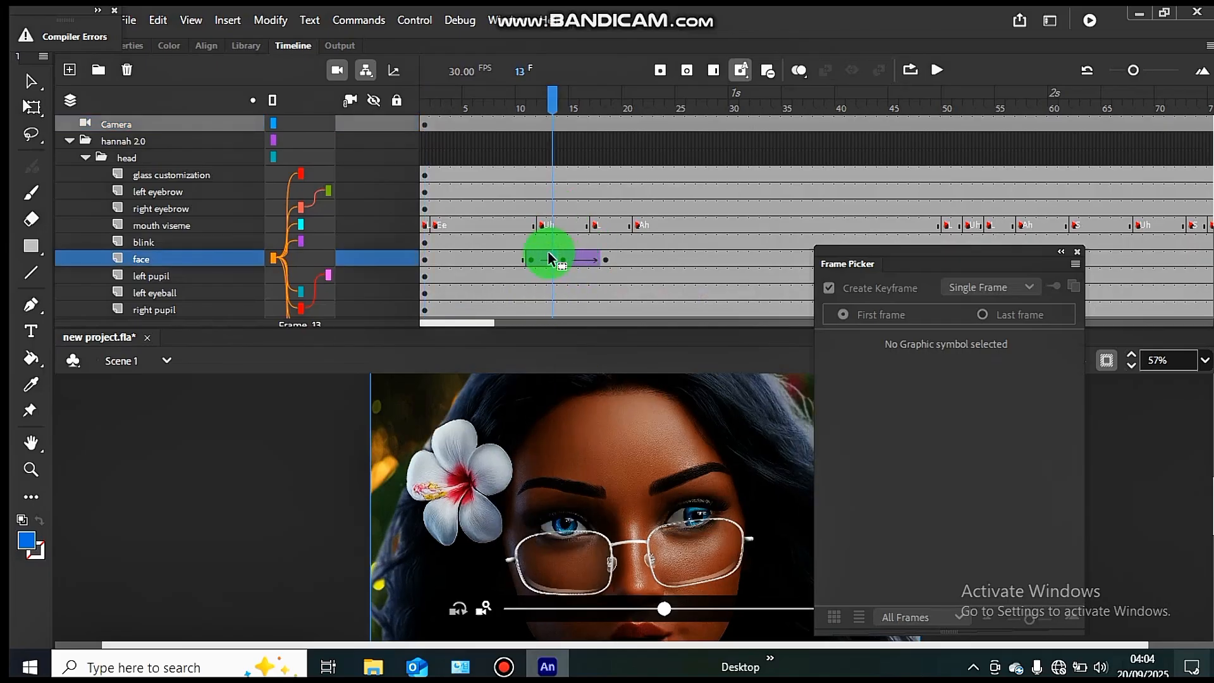
click(772, 71)
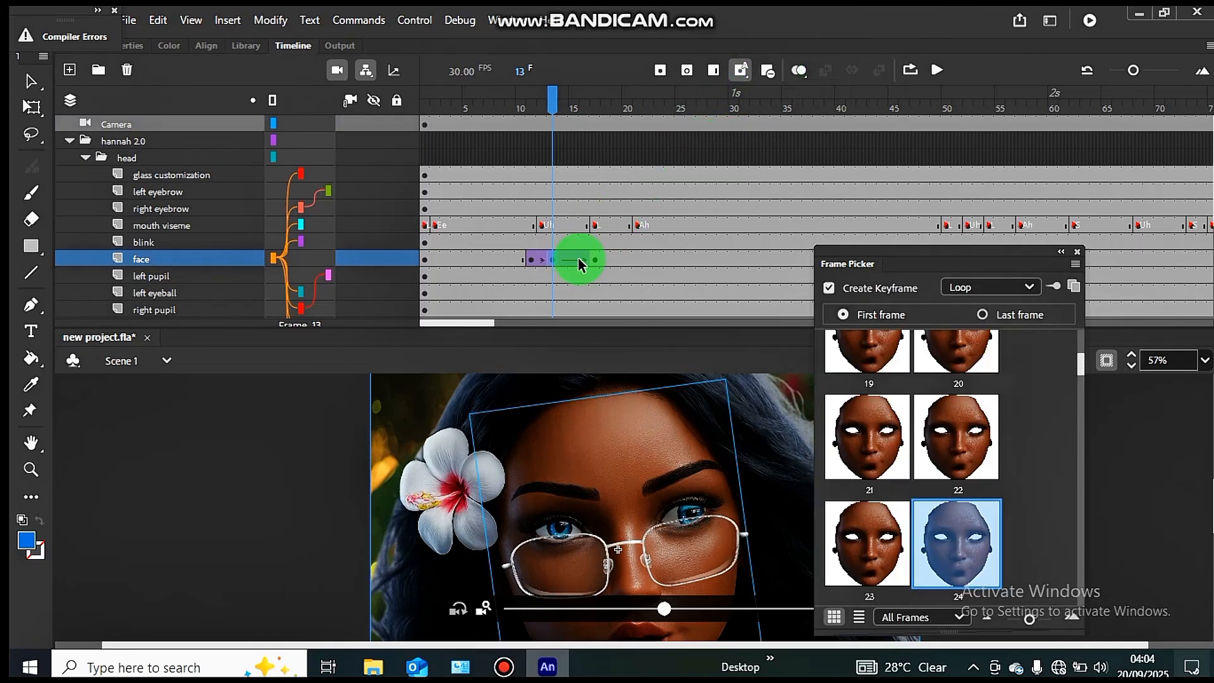
click(578, 259)
click(769, 67)
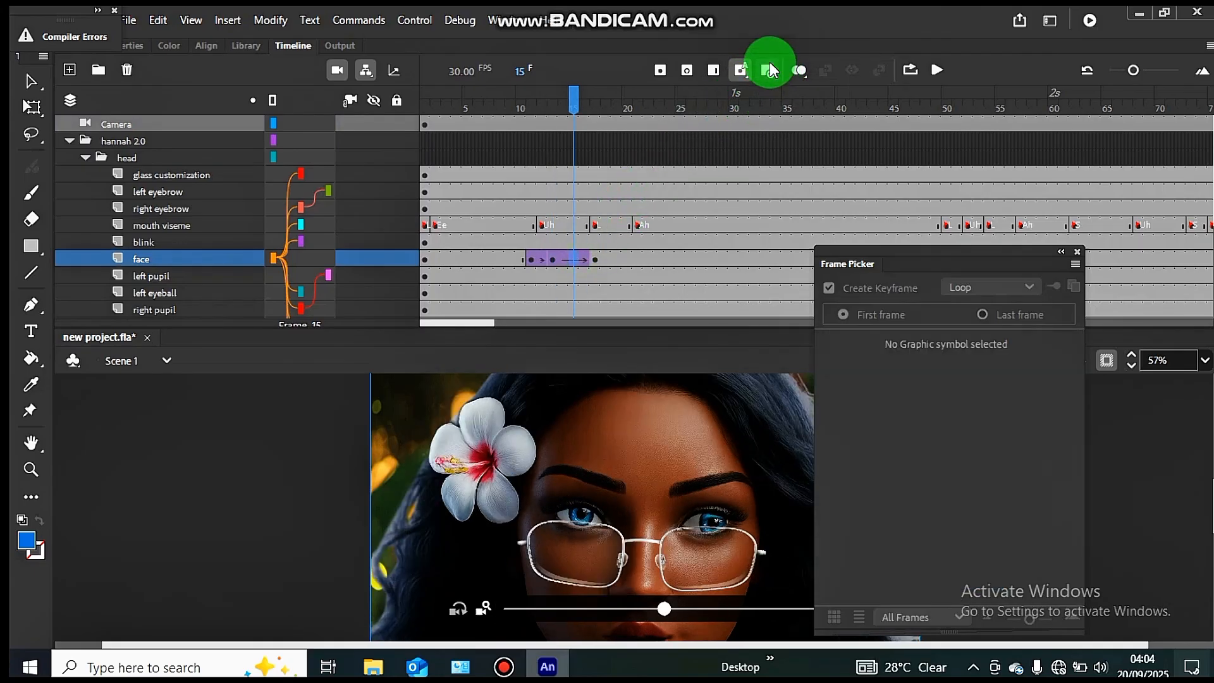
click(707, 73)
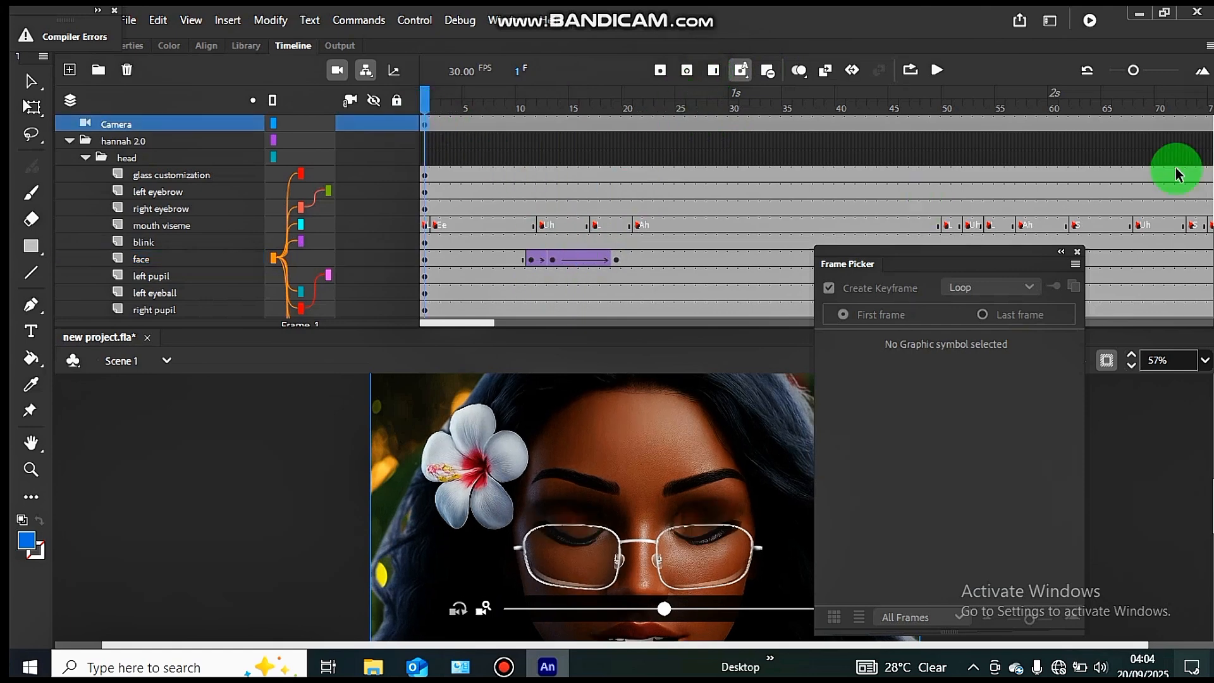
Remove the surplus frame 214 from the end of the face layer so it ends at frame 213.
drag(466, 327, 650, 340)
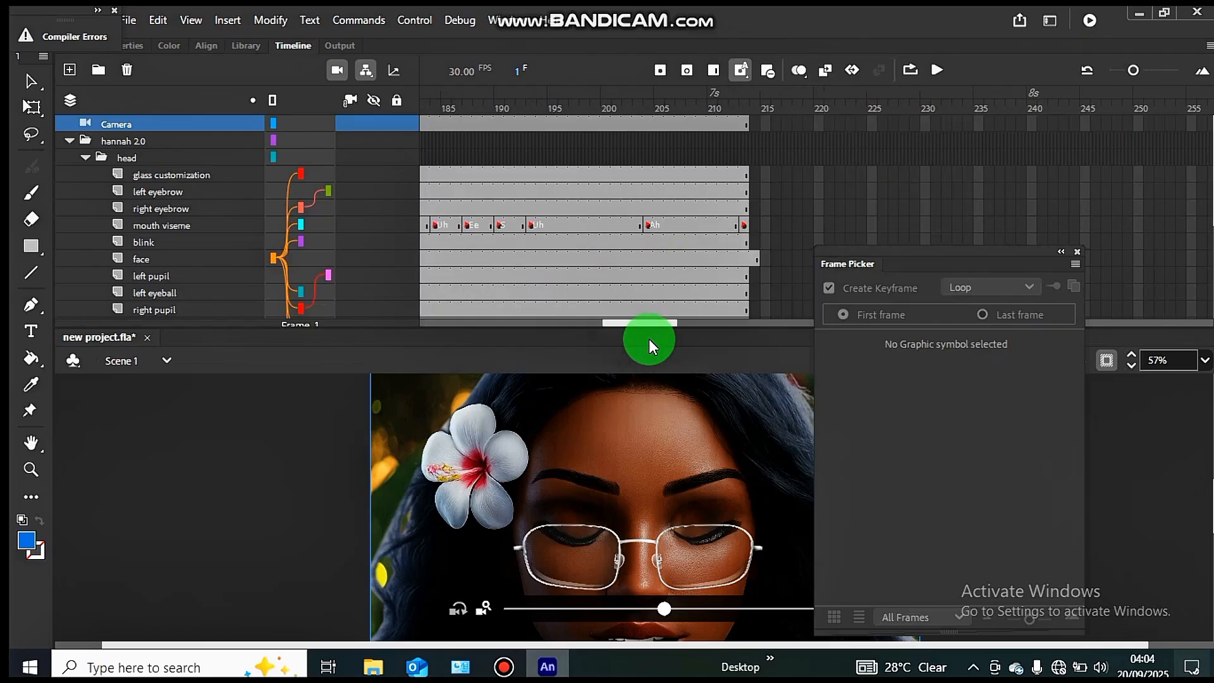
click(768, 254)
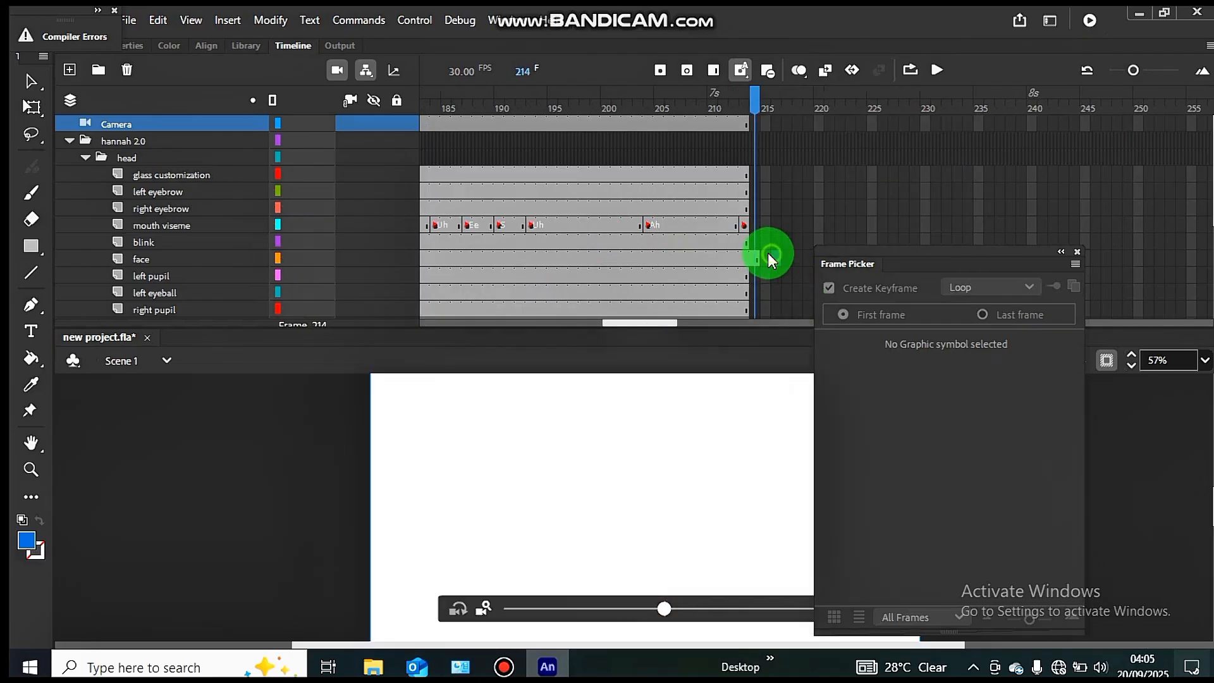
click(744, 257)
click(784, 254)
click(795, 259)
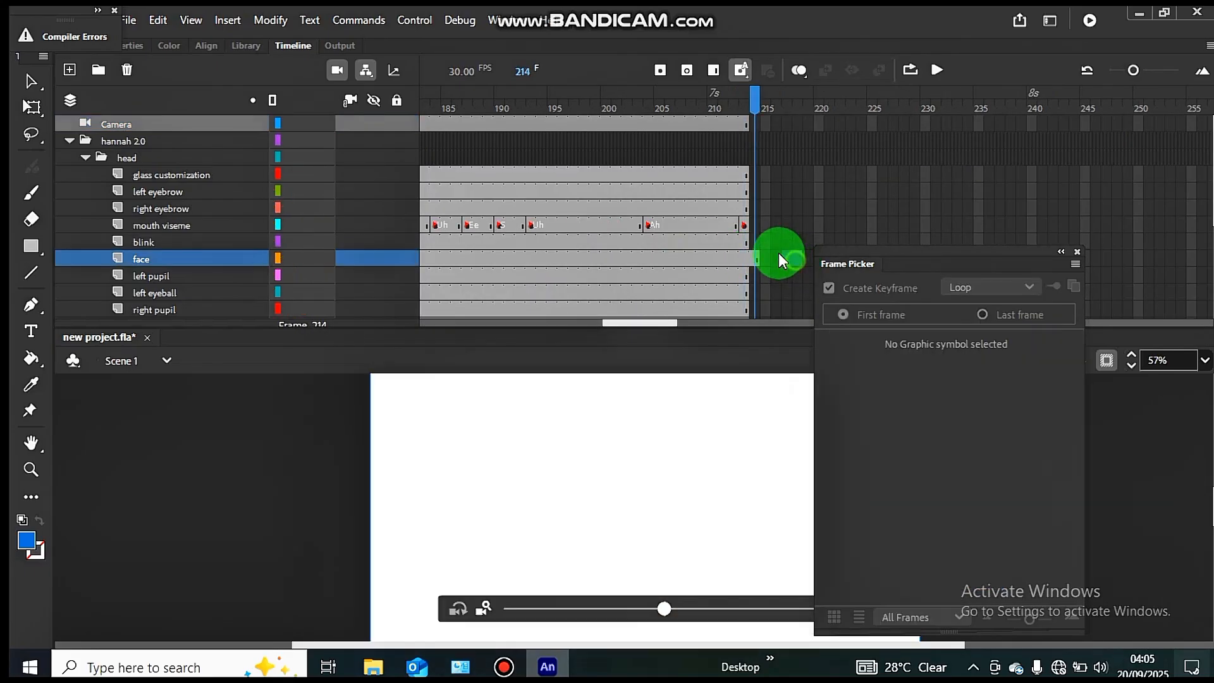
drag(760, 247, 752, 248)
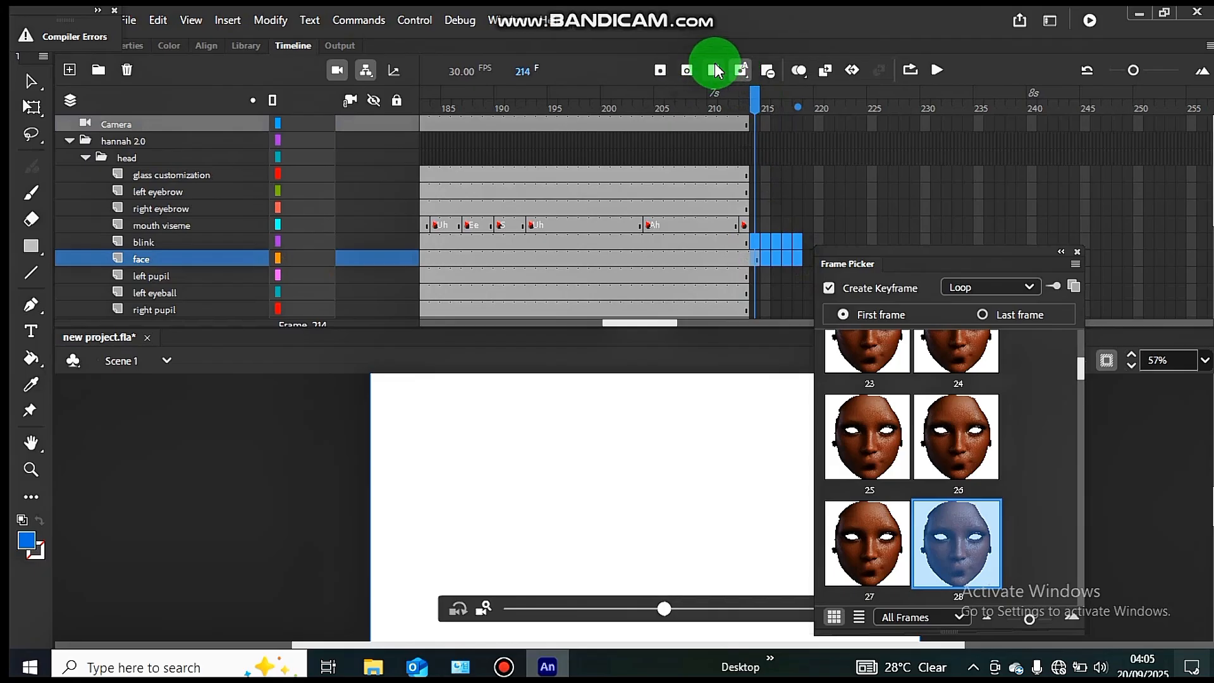
click(764, 73)
Test the movie to review the animation, close the preview and return the timeline to frame 1.
click(1026, 70)
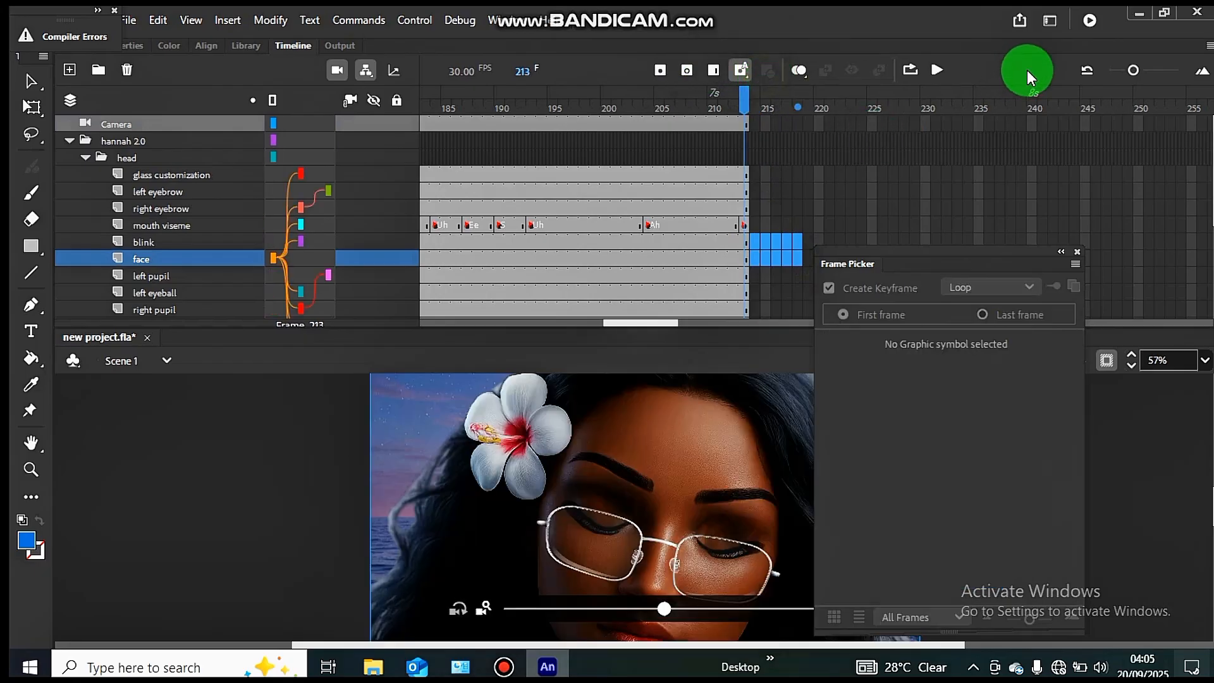
click(1084, 22)
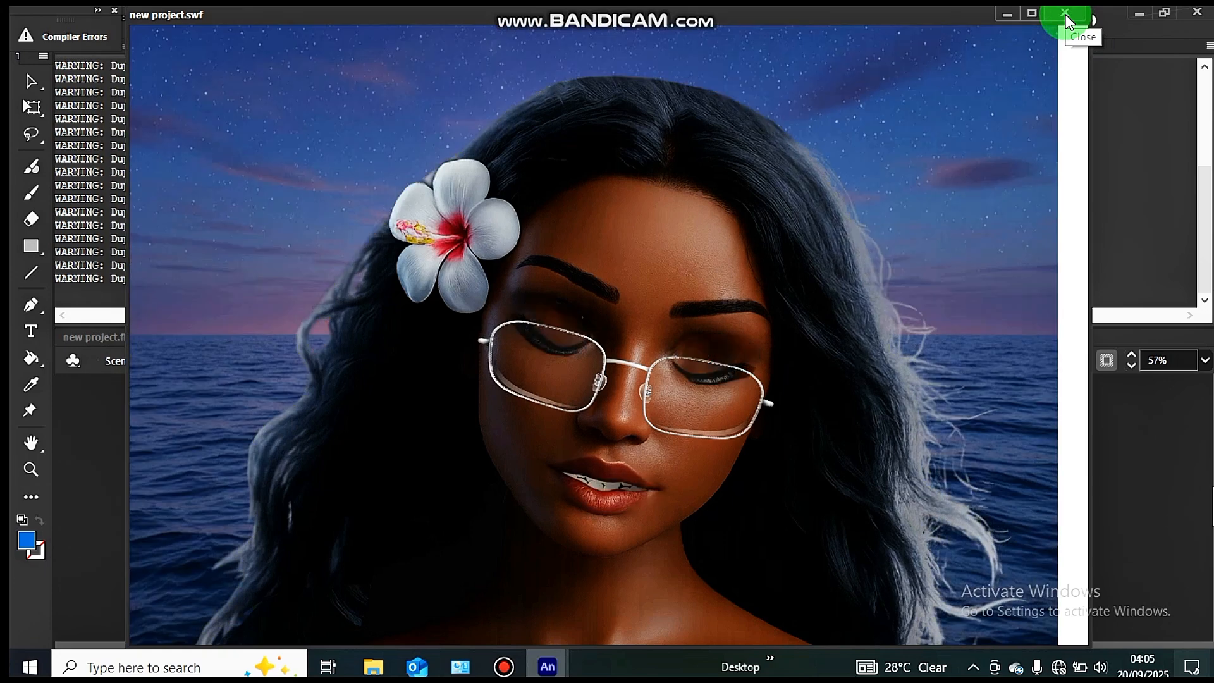
click(1067, 18)
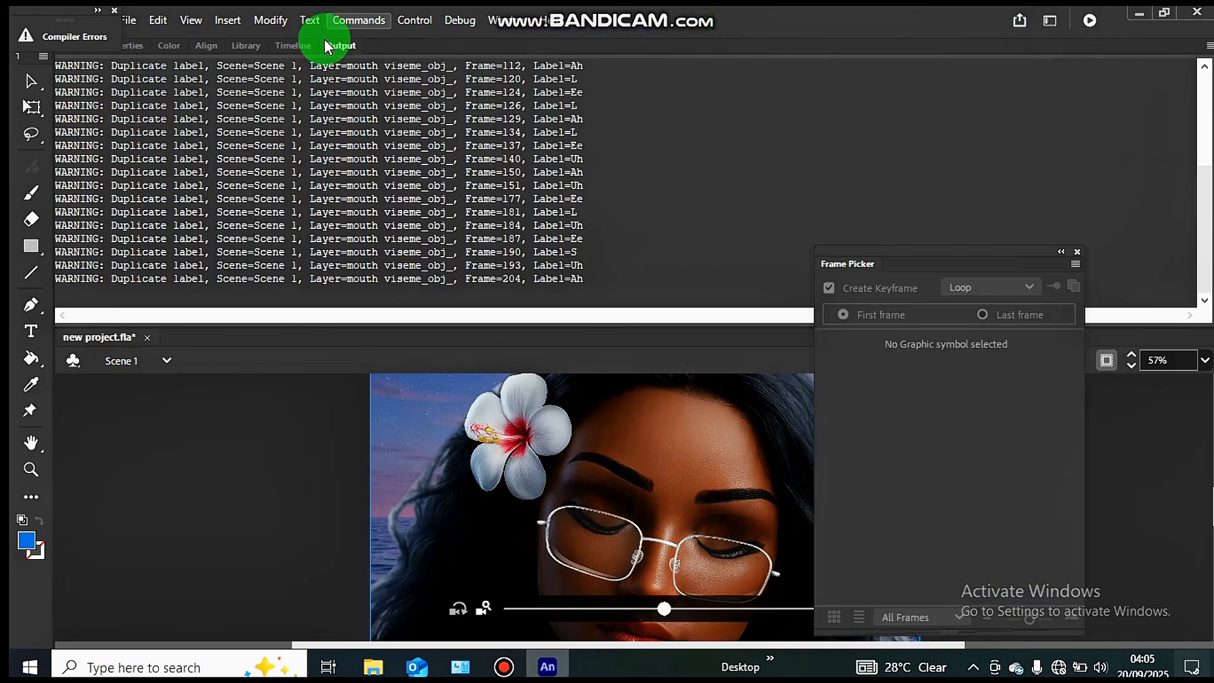
click(315, 43)
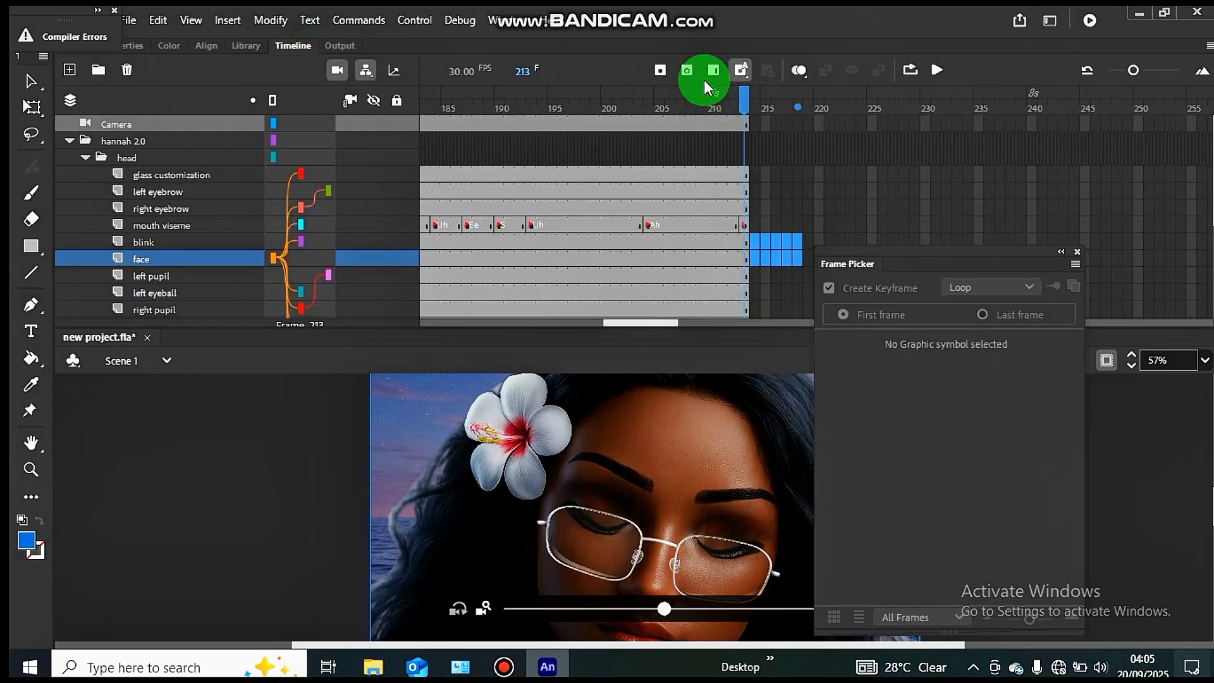
click(524, 71)
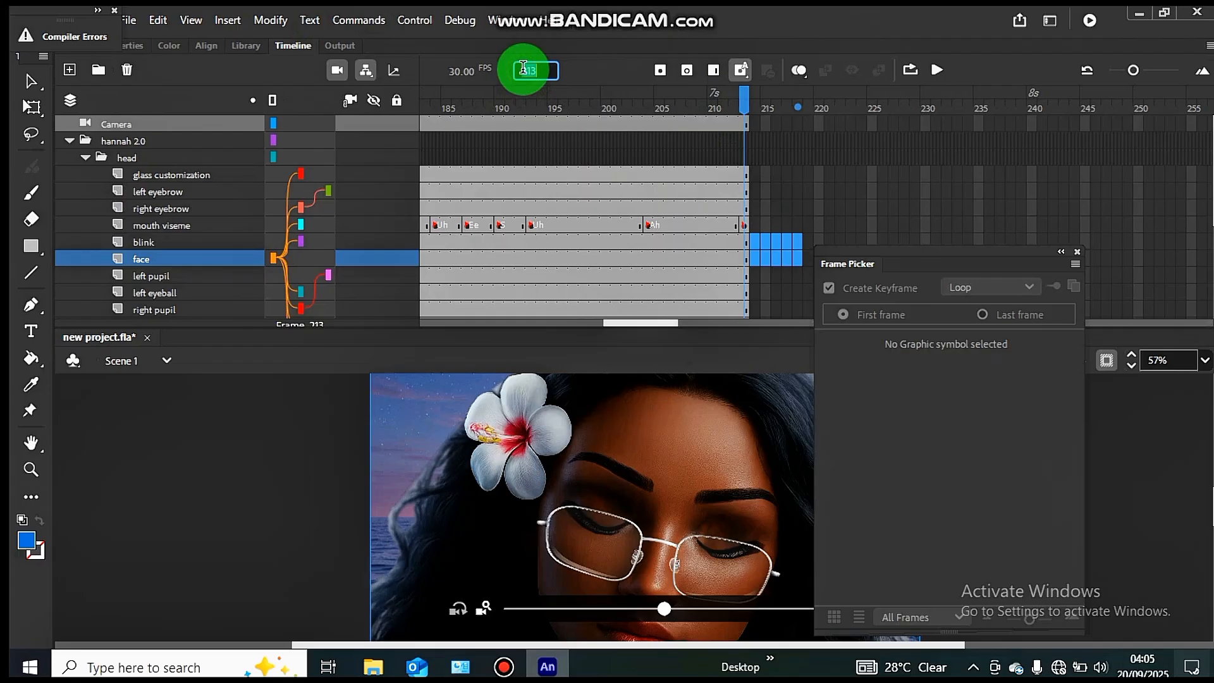
text(1)
key(Return)
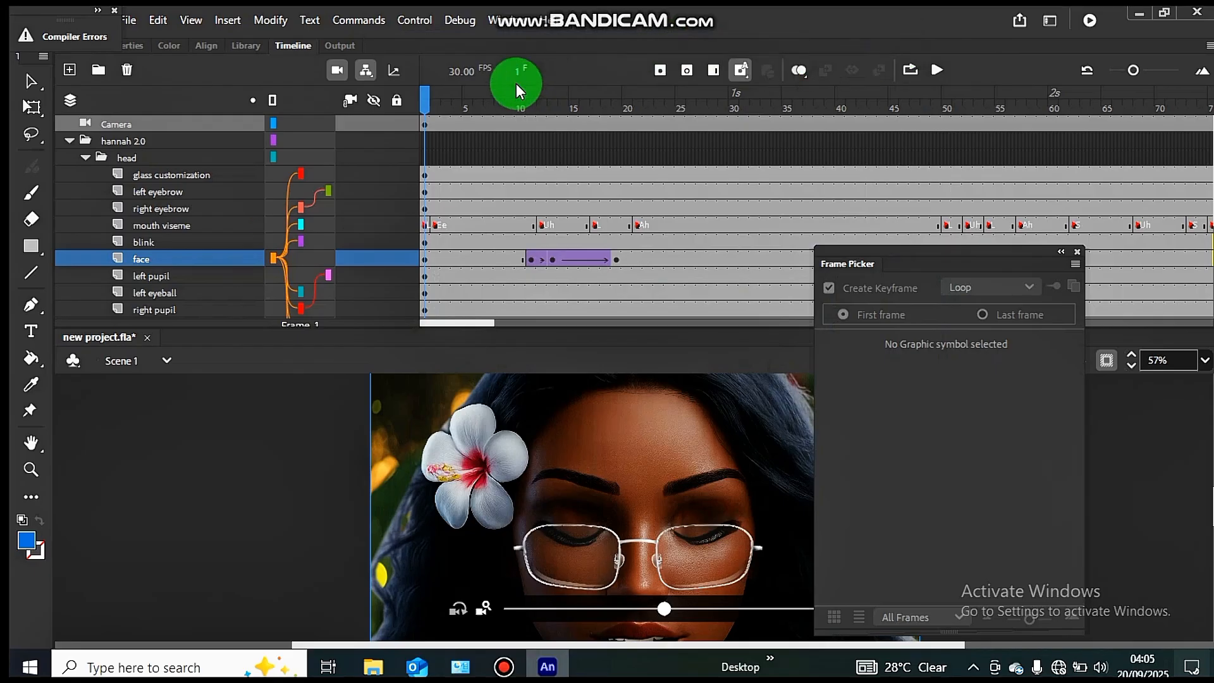
click(427, 104)
drag(428, 105, 425, 105)
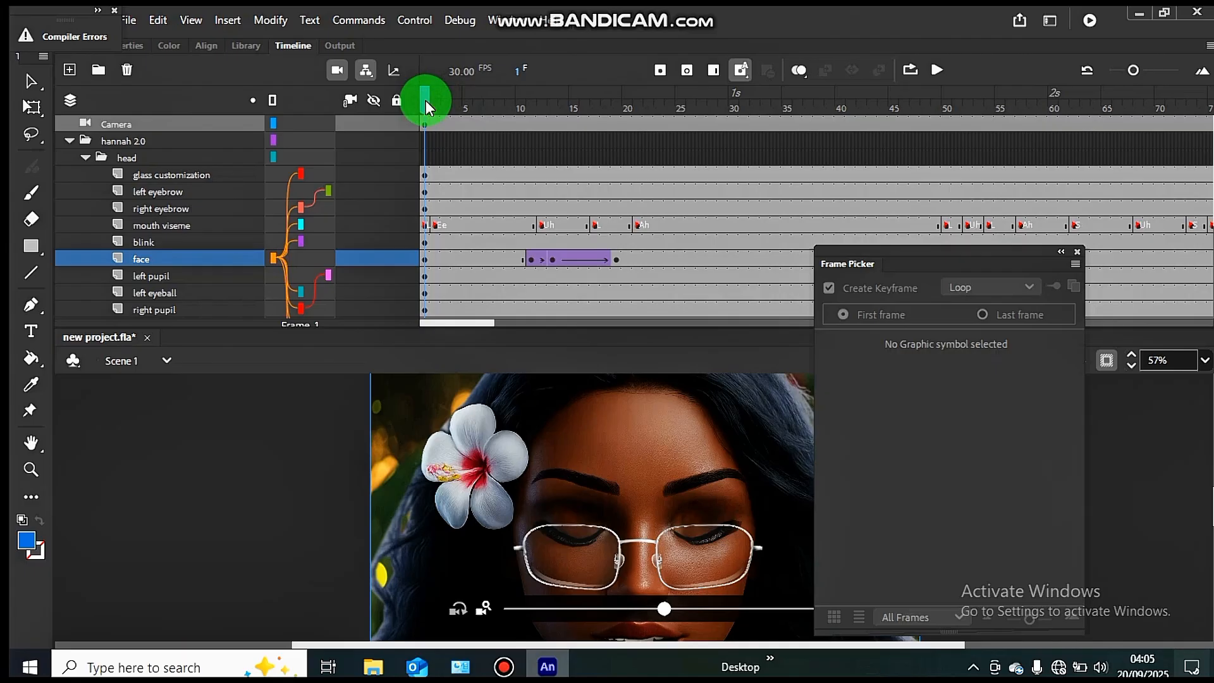
Collapse the head, hair and body folders and the character's main folder in the timeline.
scroll(482, 220, down, 3)
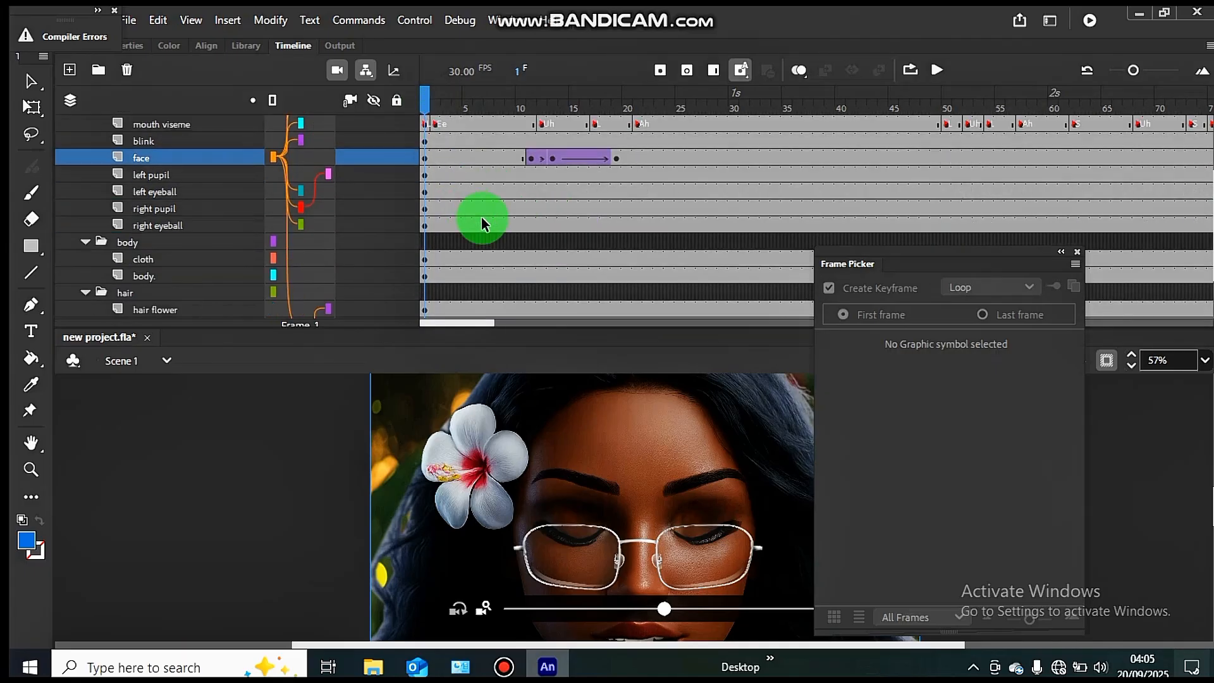
scroll(475, 218, up, 3)
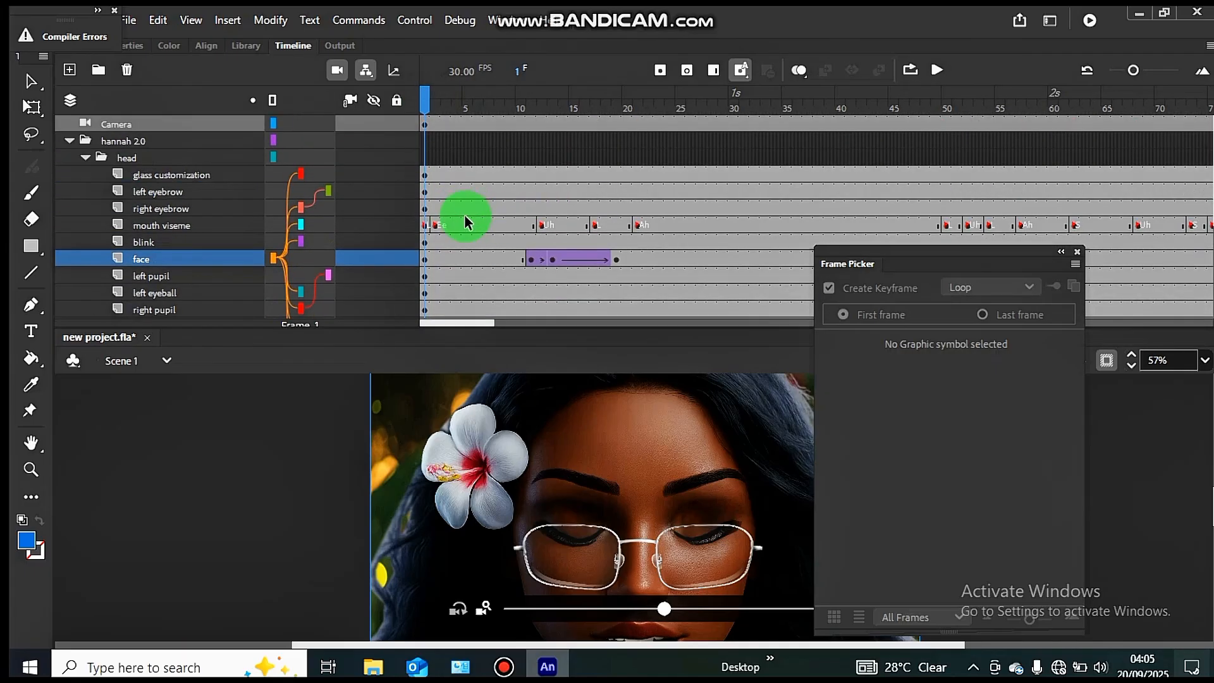
click(86, 156)
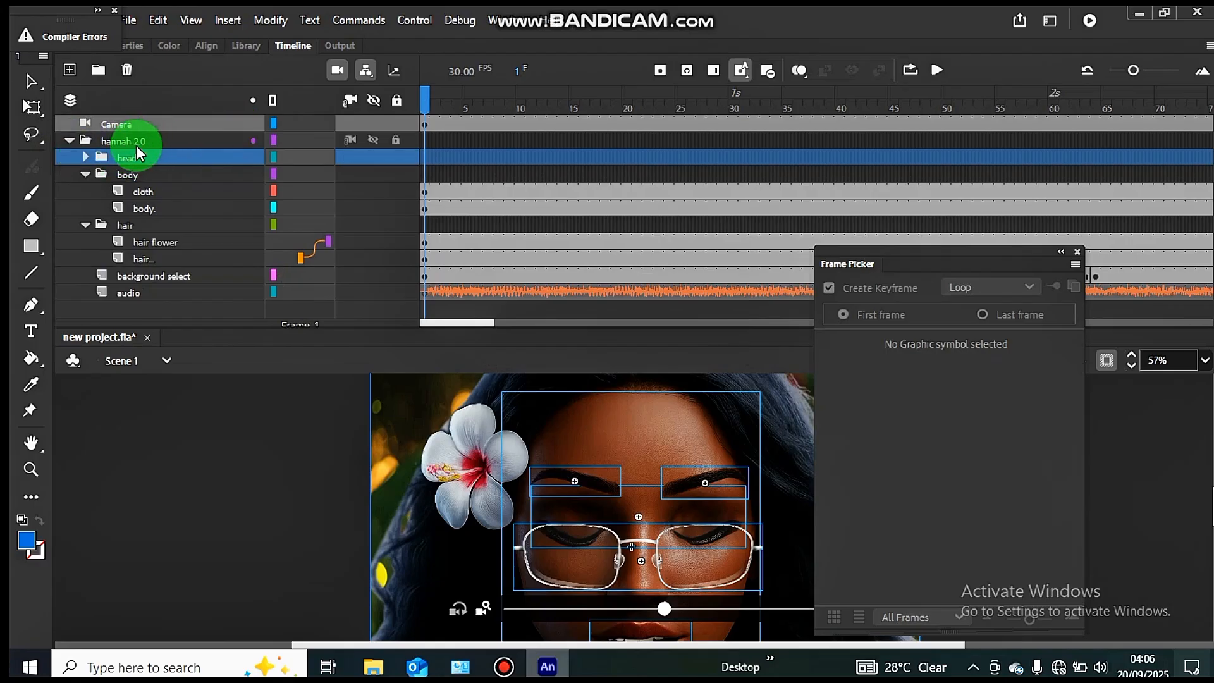
click(86, 225)
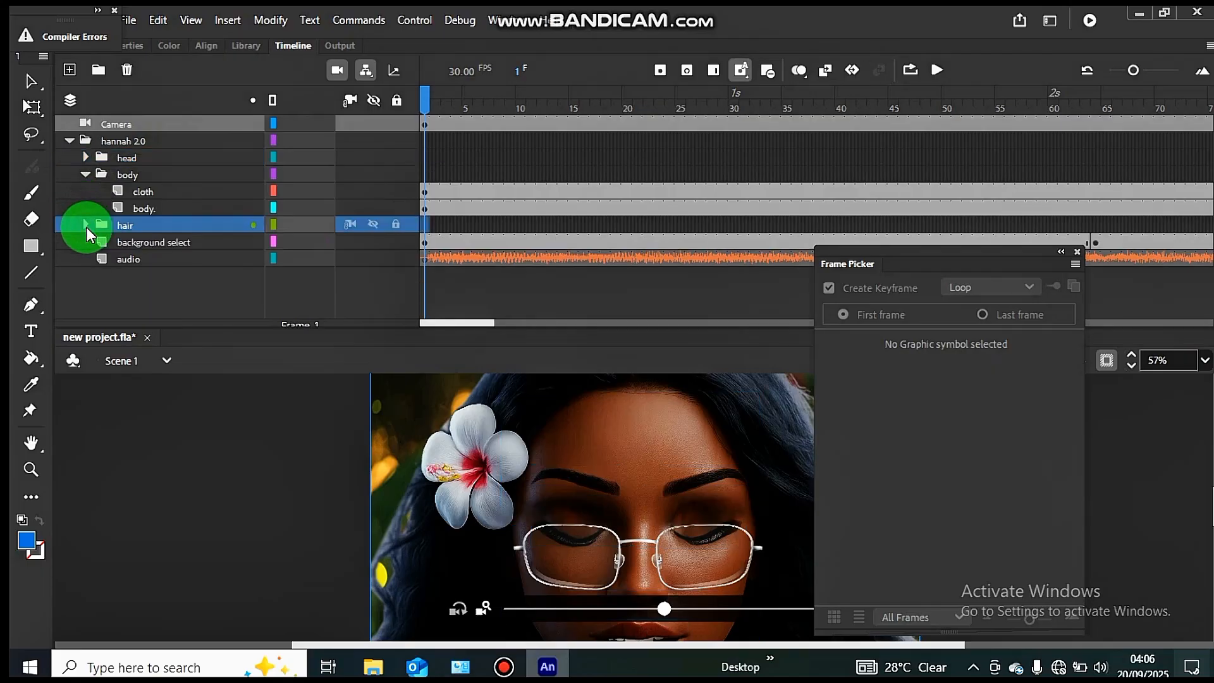
click(86, 174)
click(71, 140)
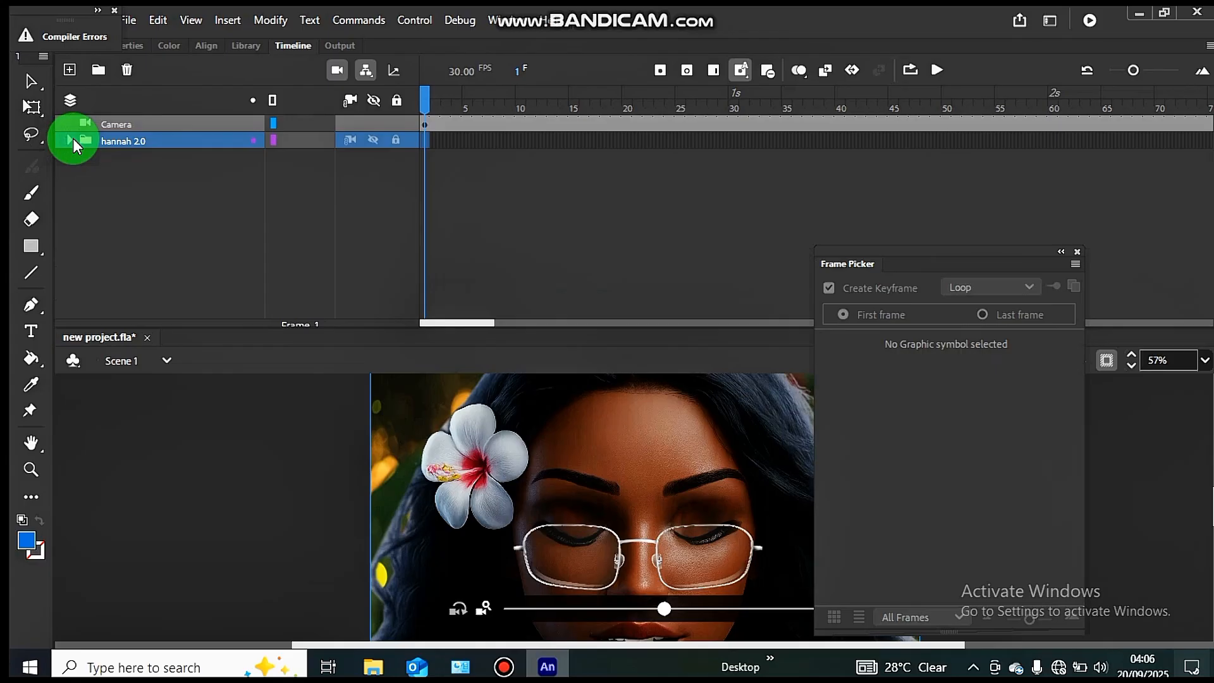
Shrink the timeline area, move the Frame Picker aside and set the stage magnification to Show All.
scroll(545, 508, down, 3)
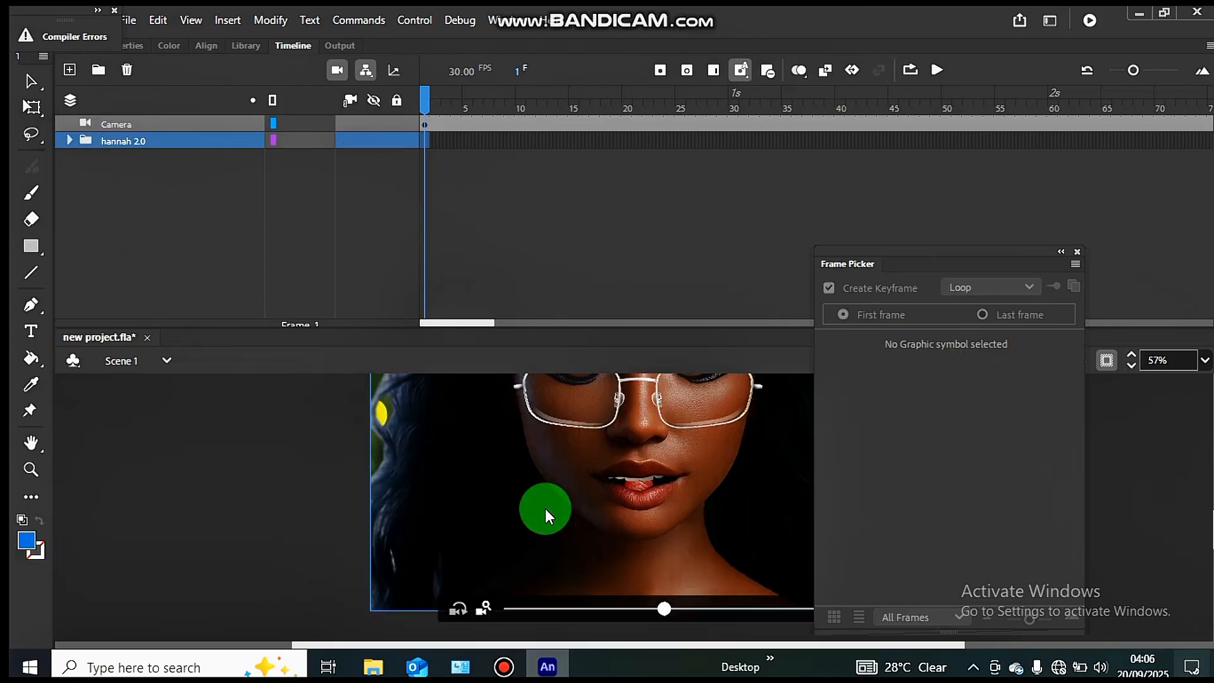
scroll(545, 509, up, 3)
key(z)
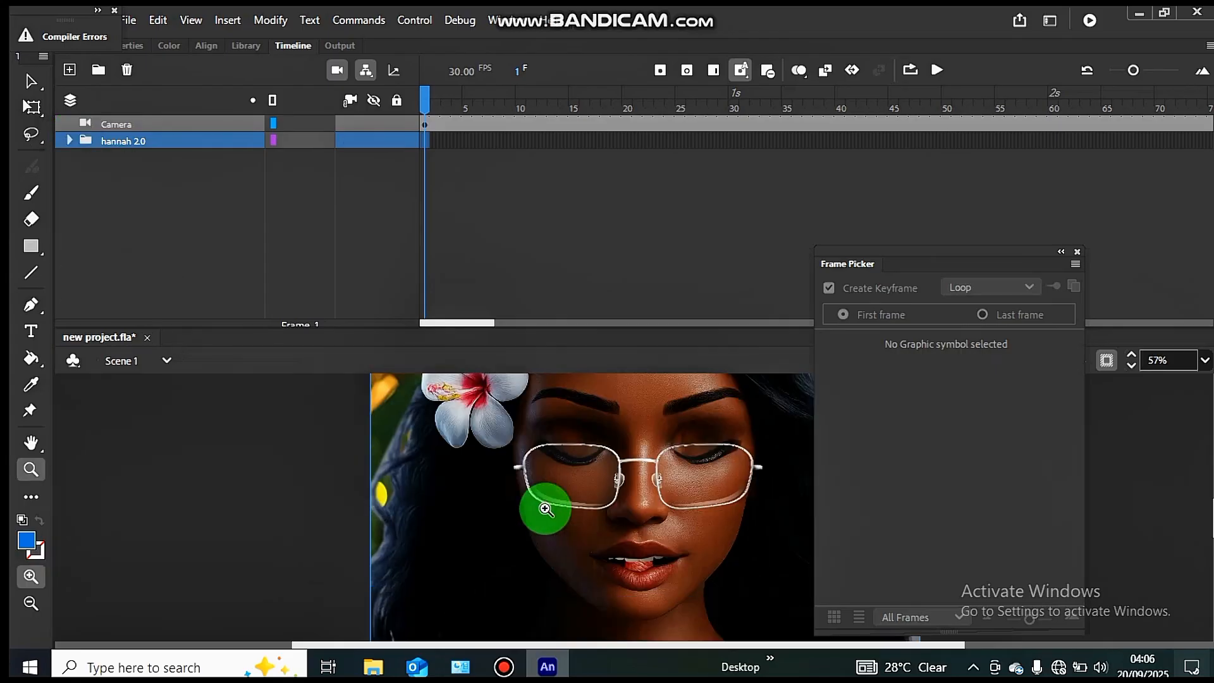
drag(489, 398, 721, 620)
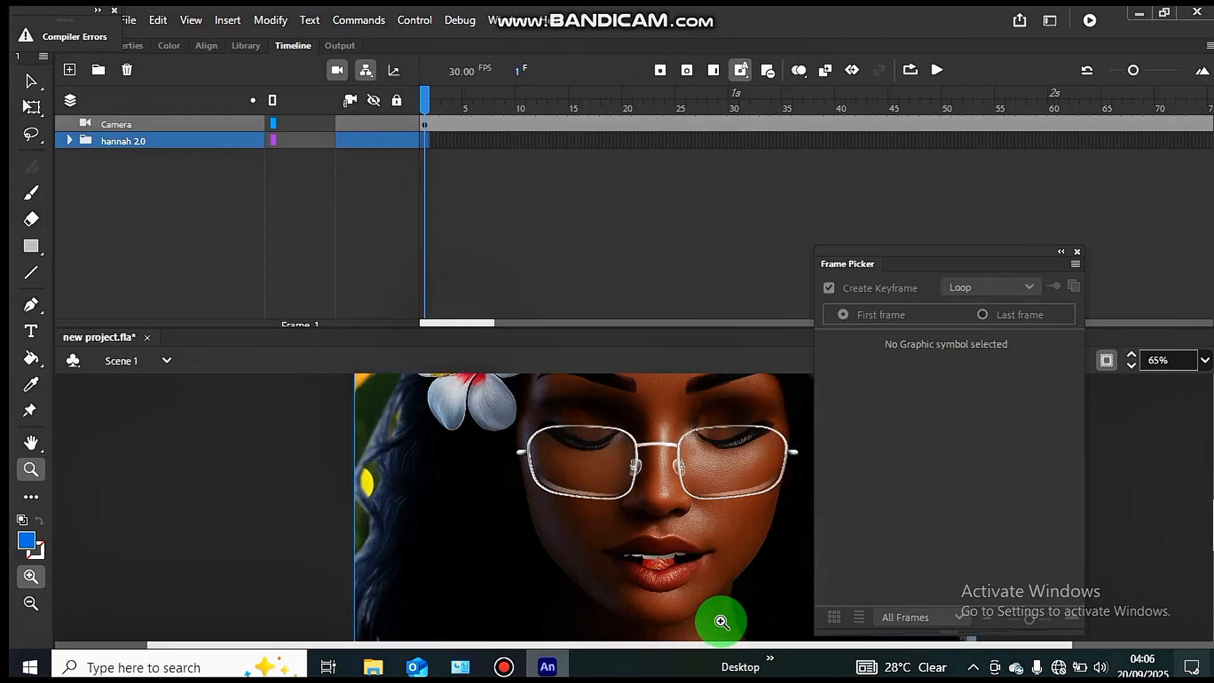
scroll(716, 617, up, 3)
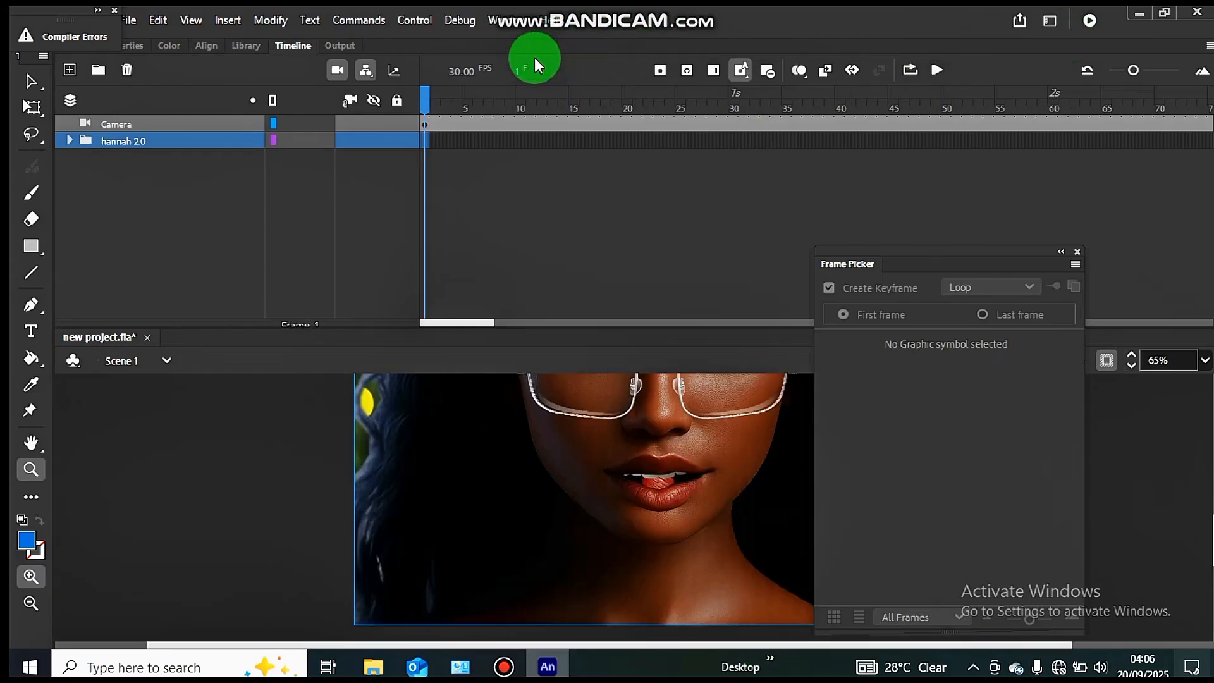
drag(1010, 247, 1031, 474)
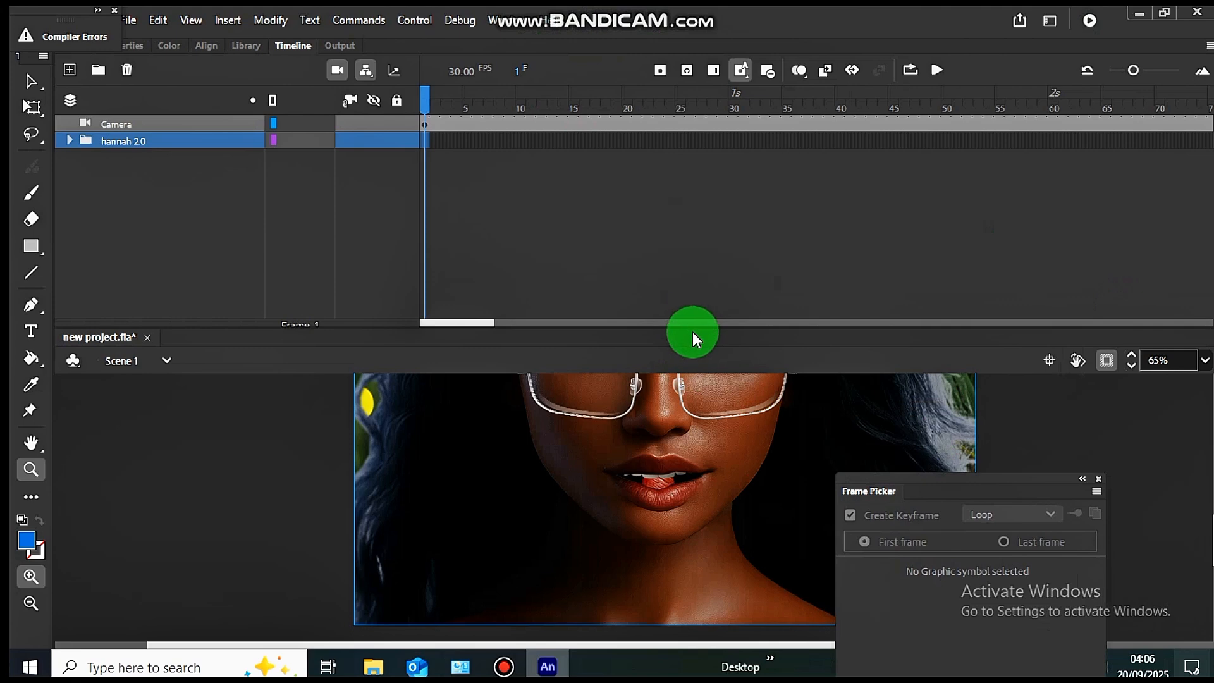
drag(688, 324, 710, 171)
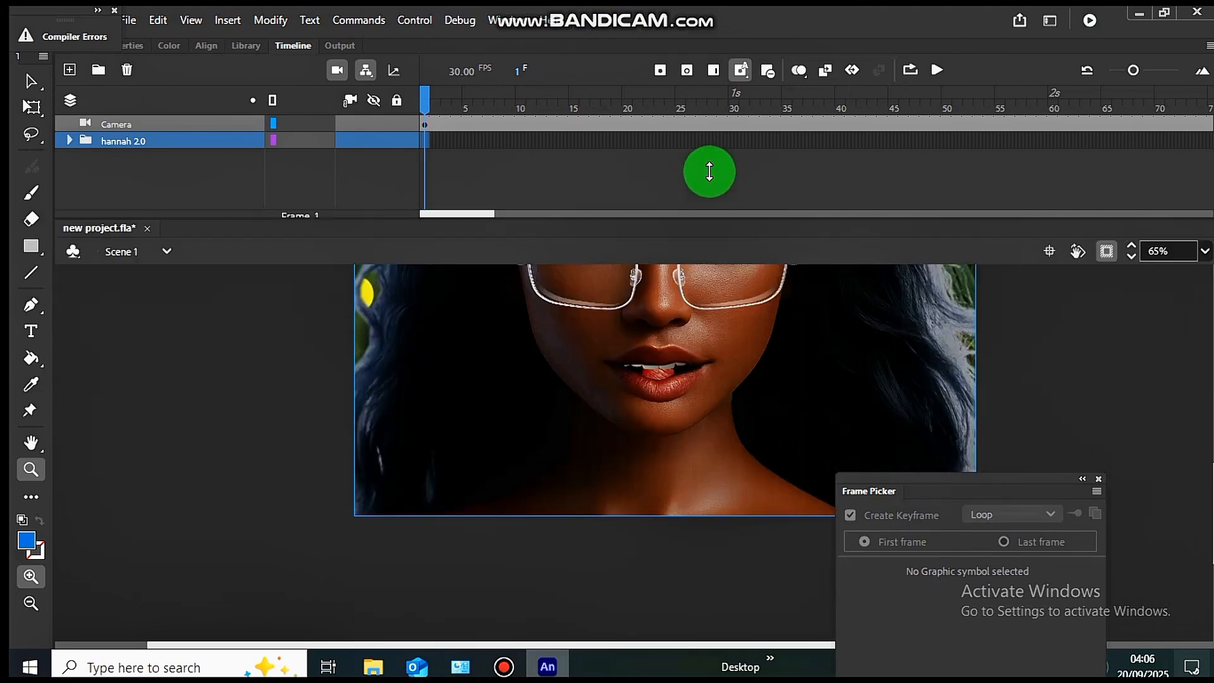
scroll(765, 317, up, 2)
scroll(764, 320, up, 3)
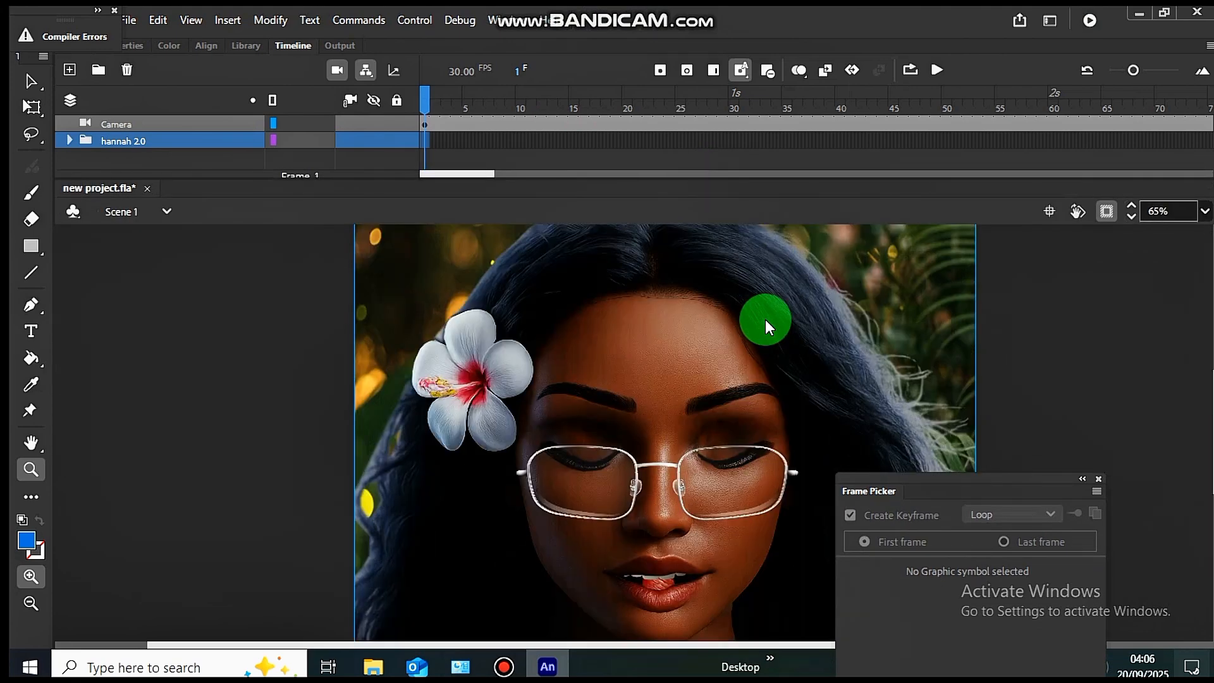
click(1205, 212)
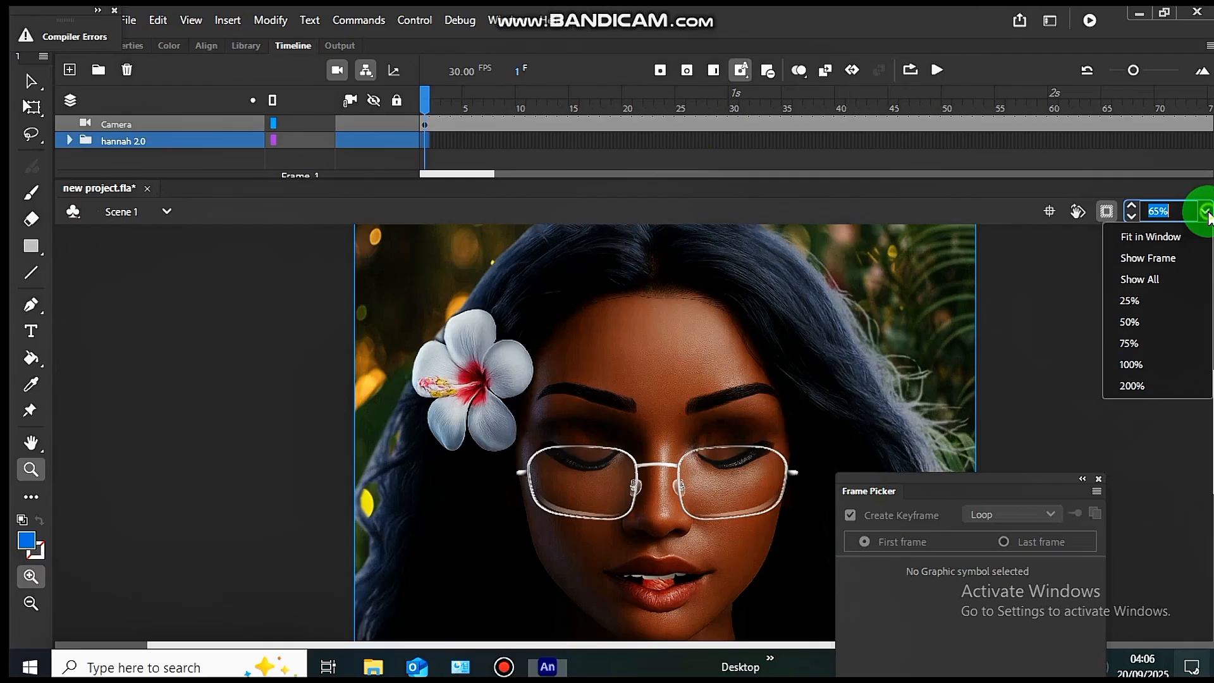
click(1154, 283)
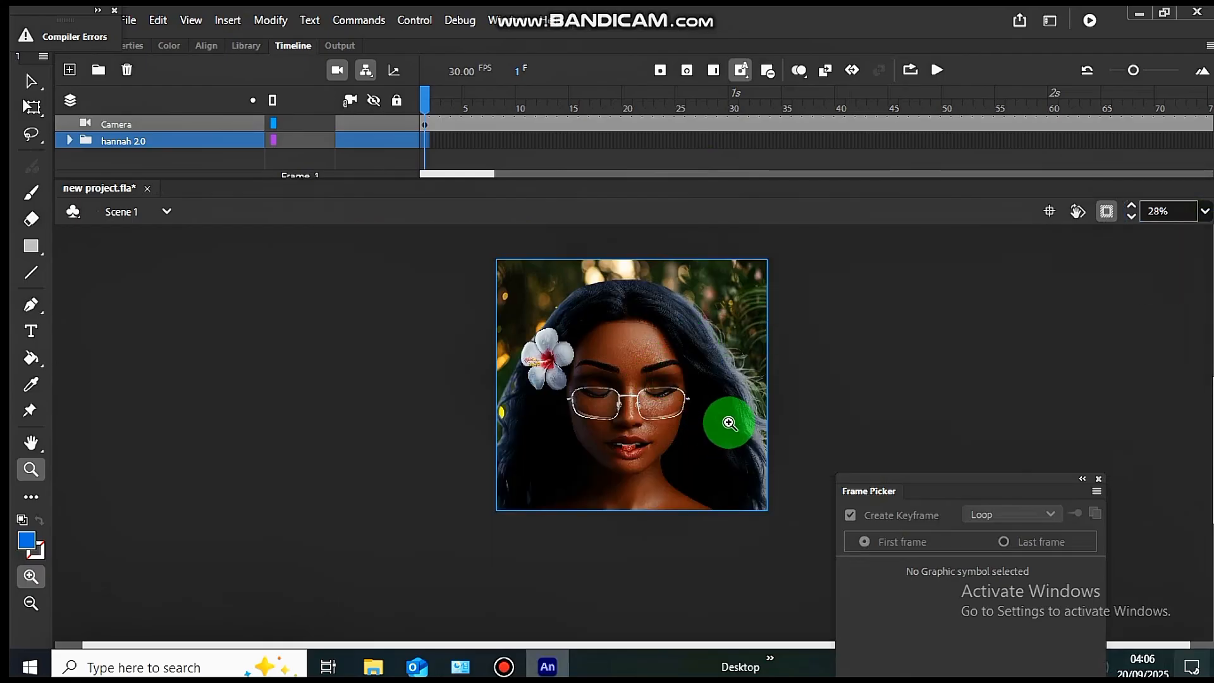
Swap the character's glasses to frame 1 of the glasses symbol with the Frame Picker.
key(v)
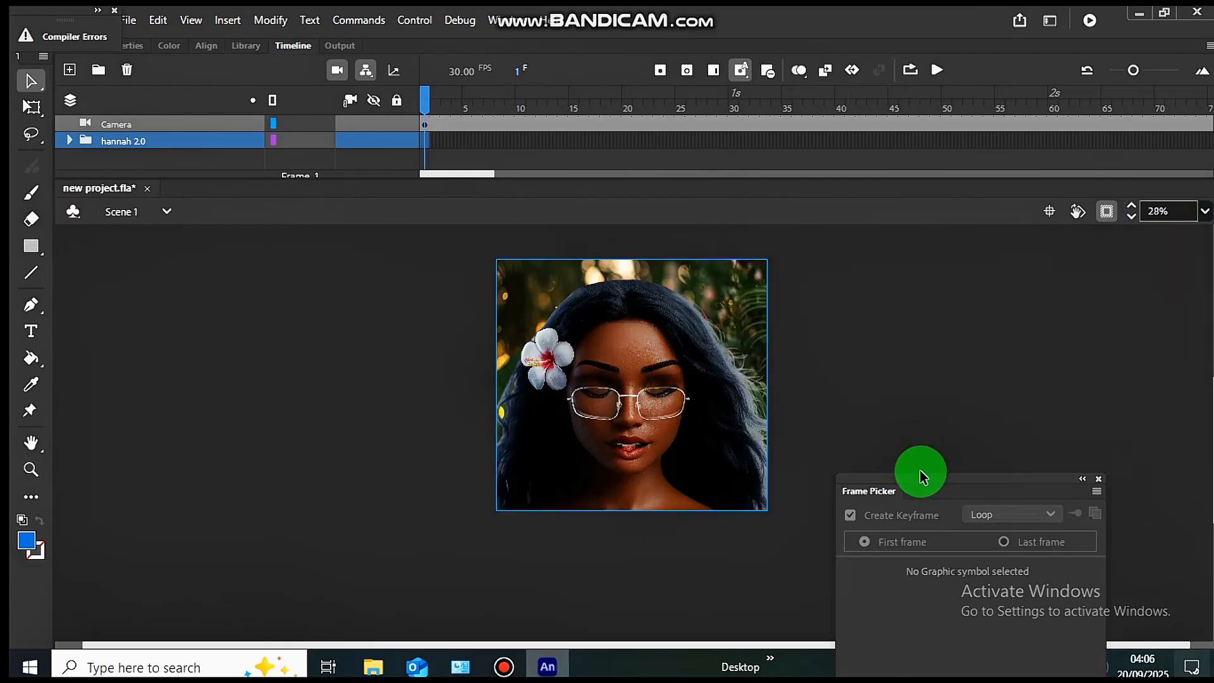
drag(921, 476, 889, 242)
click(666, 409)
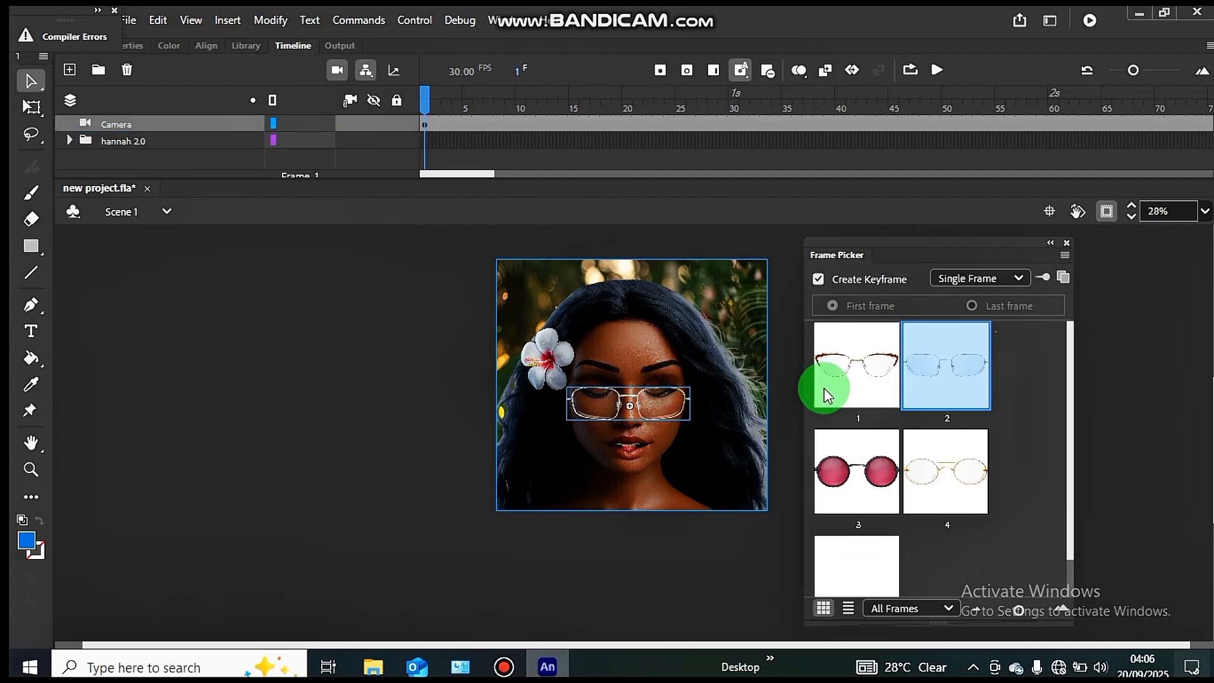
click(822, 367)
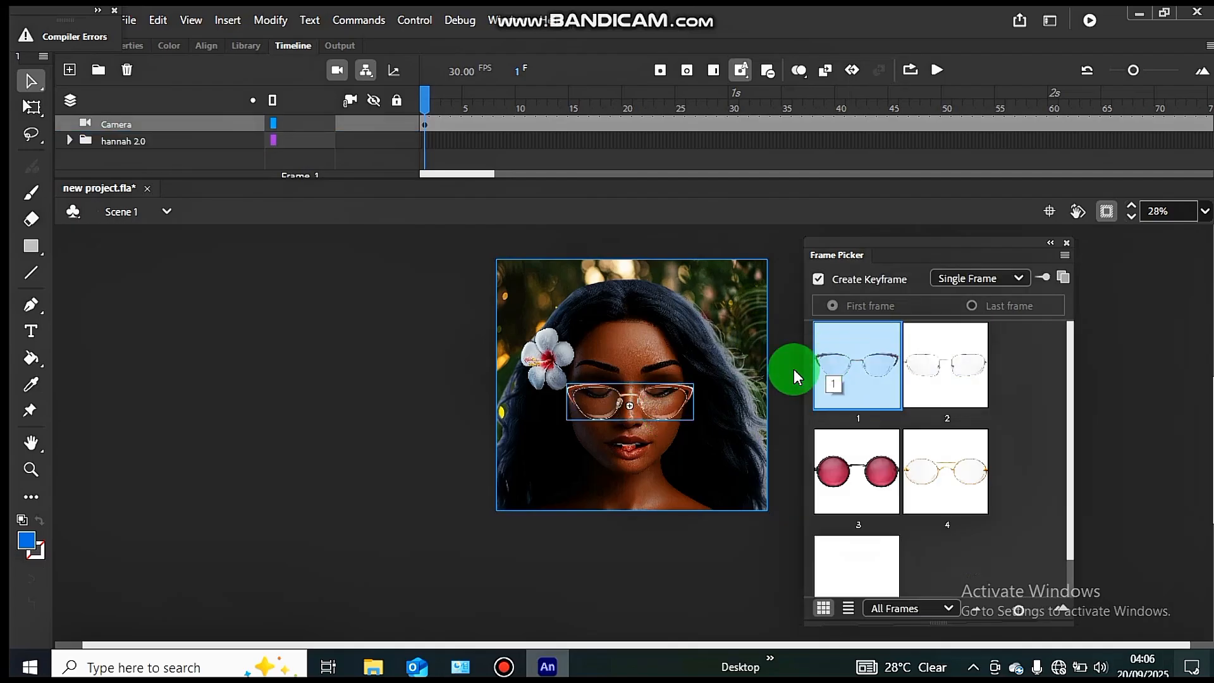
Try the alternative backgrounds in the Frame Picker and set the background to the ocean sunset in frame 1.
click(716, 303)
click(690, 264)
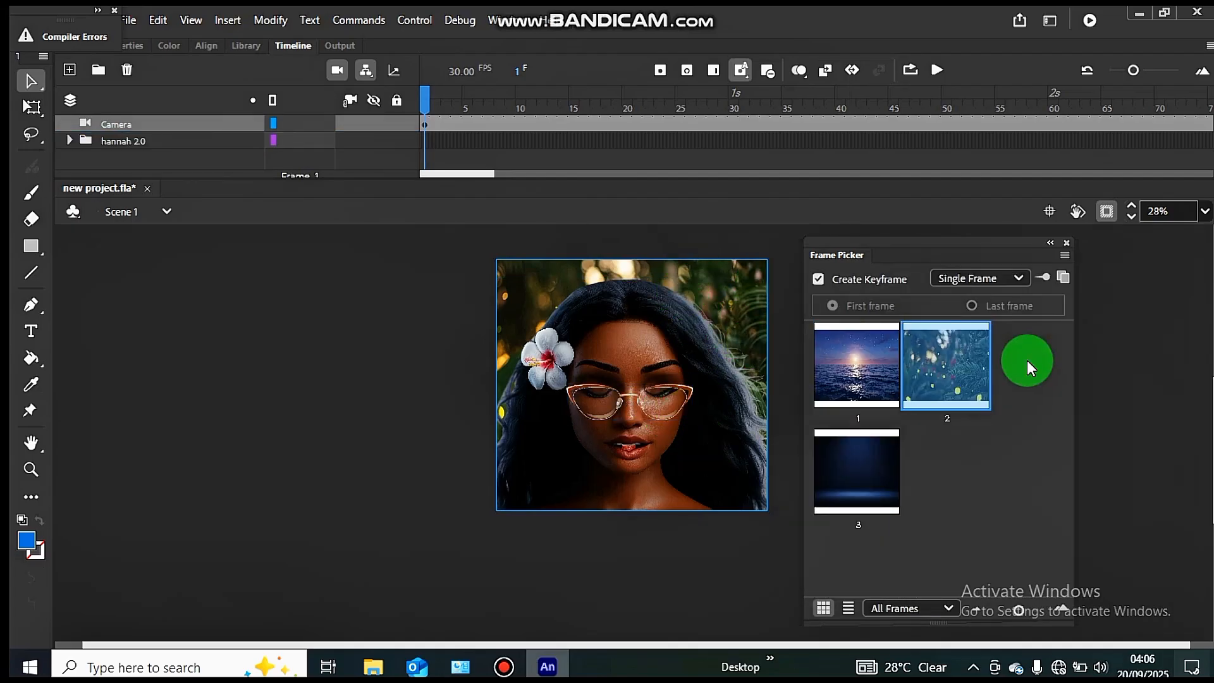
click(840, 345)
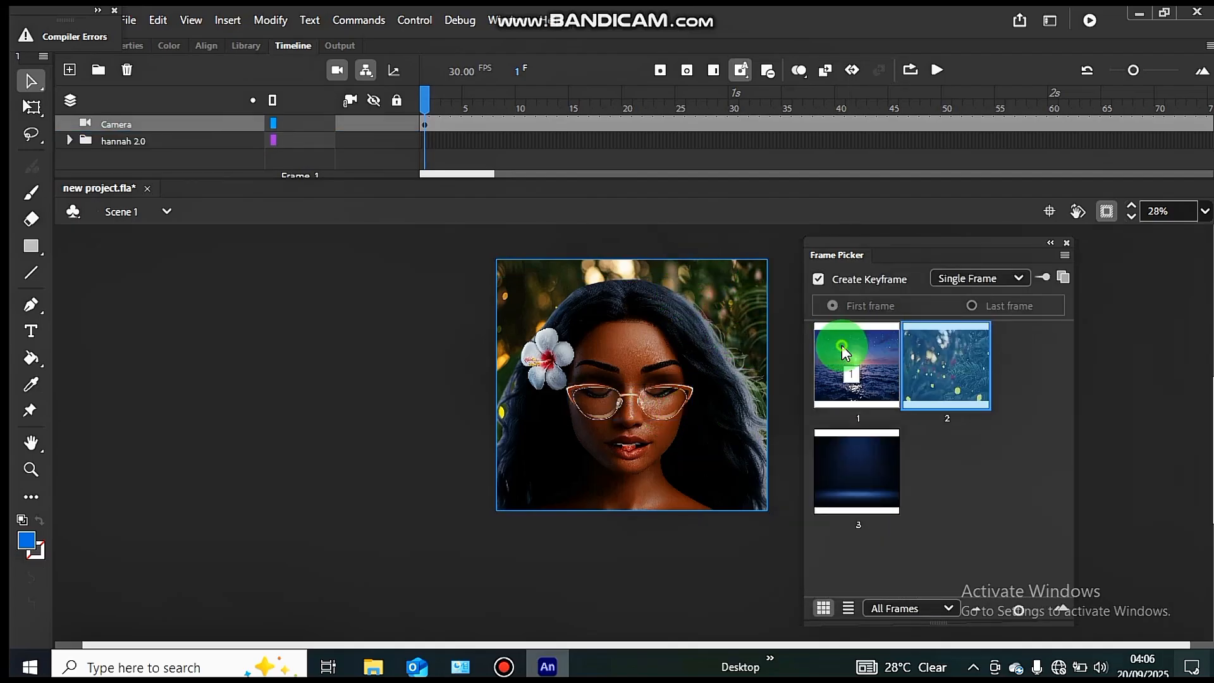
click(886, 484)
click(936, 382)
click(822, 373)
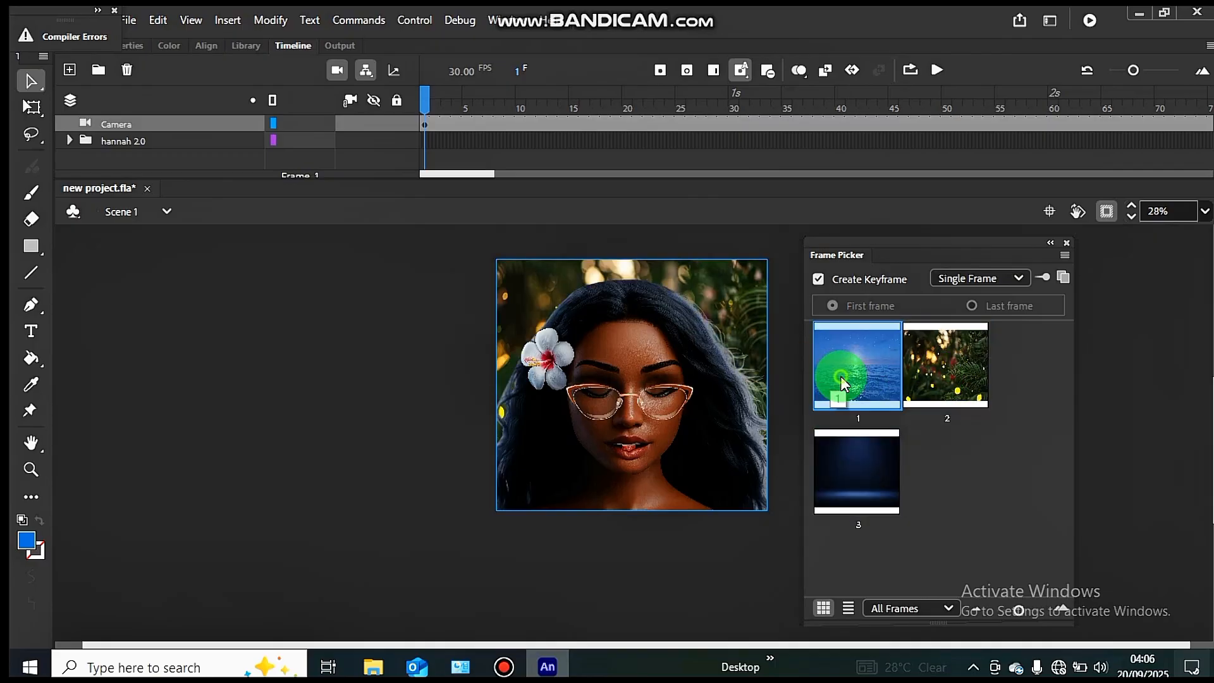
click(511, 329)
Raise the eyebrow nearest the flower slightly and move it back down to its original place.
key(z)
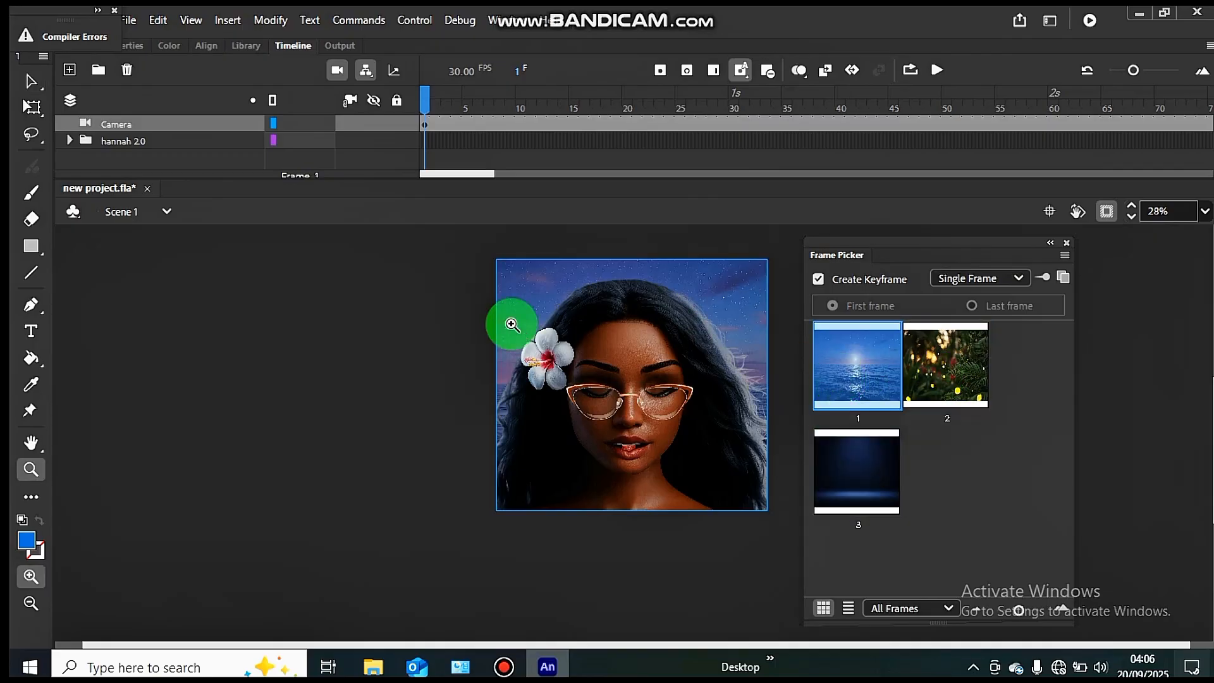
drag(511, 326, 719, 477)
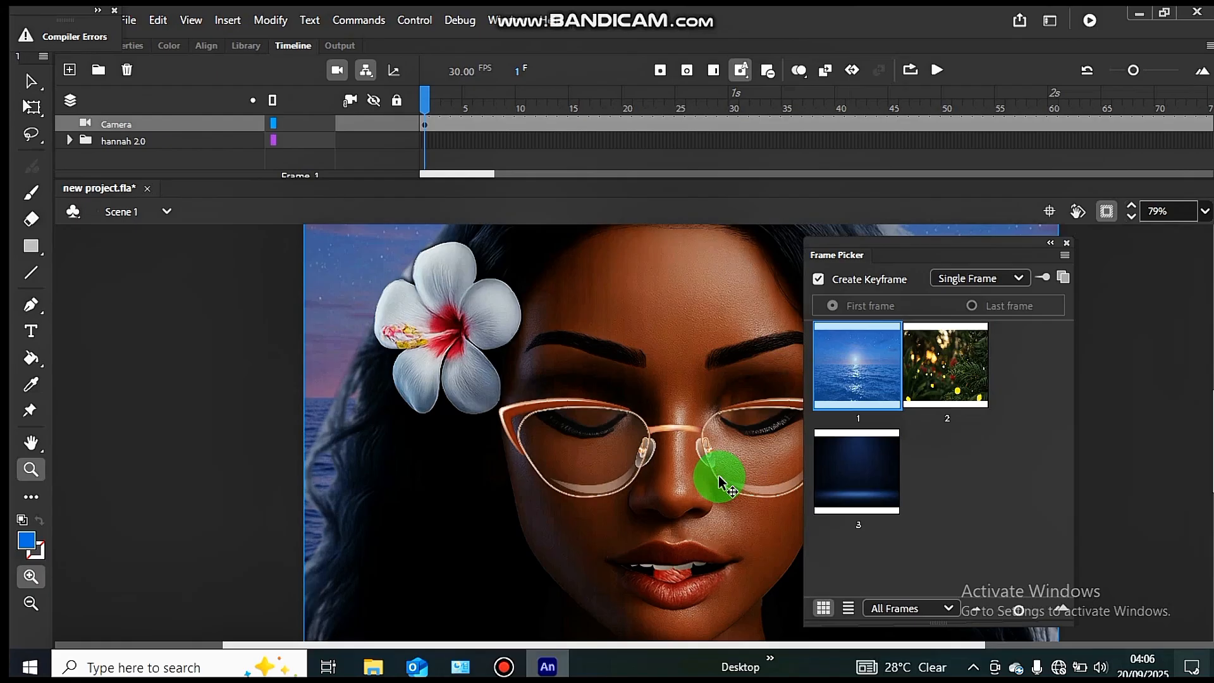
key(v)
click(642, 359)
drag(643, 361, 645, 336)
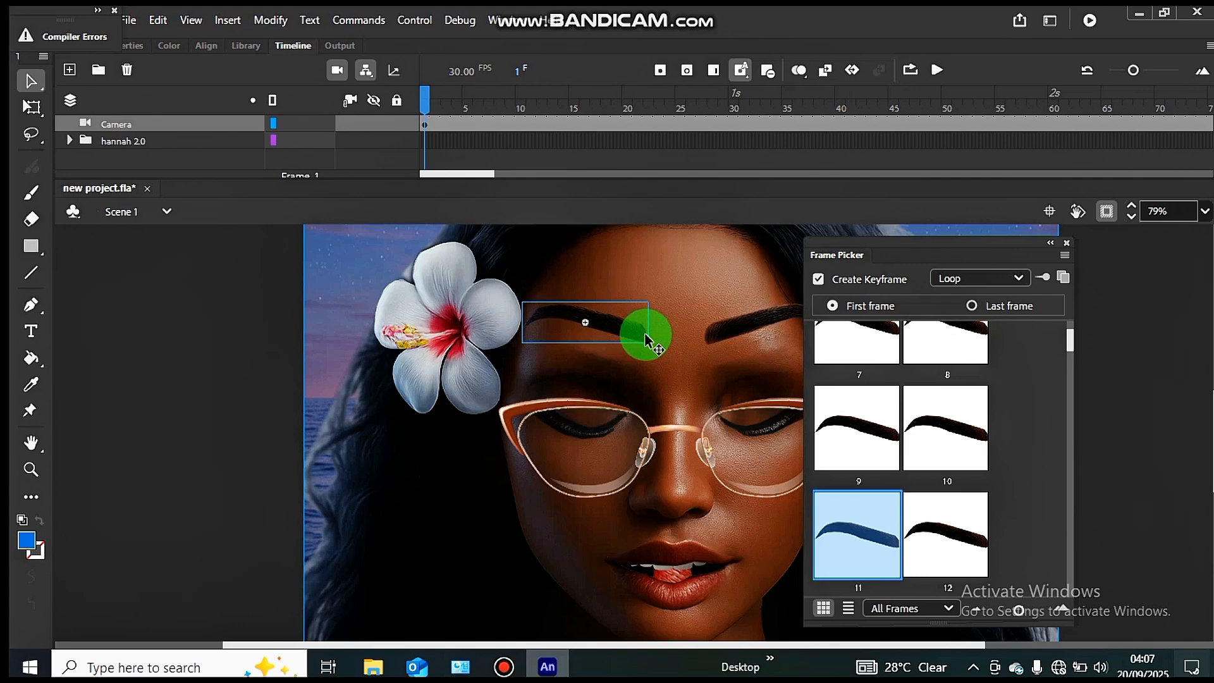
mouse_move(645, 338)
mouse_down()
mouse_move(631, 354)
mouse_move(643, 362)
mouse_up()
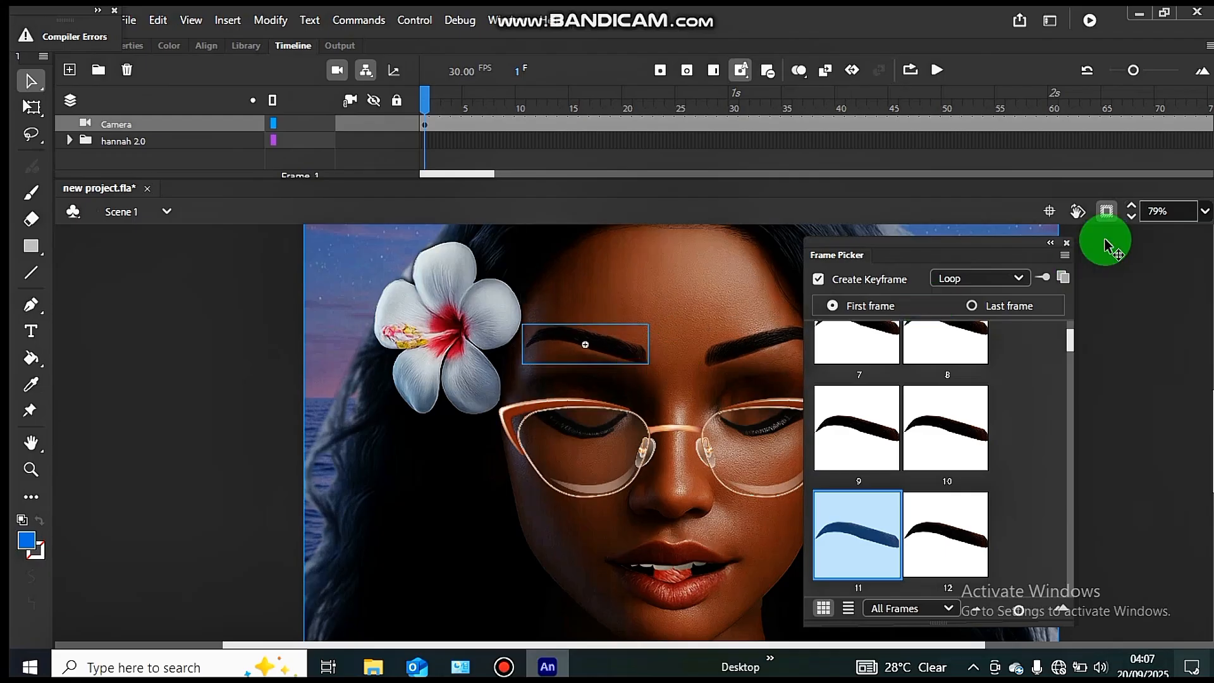
Move the Frame Picker clear of the face and lower the eyebrow nearest the flower slightly.
drag(1006, 243, 1132, 215)
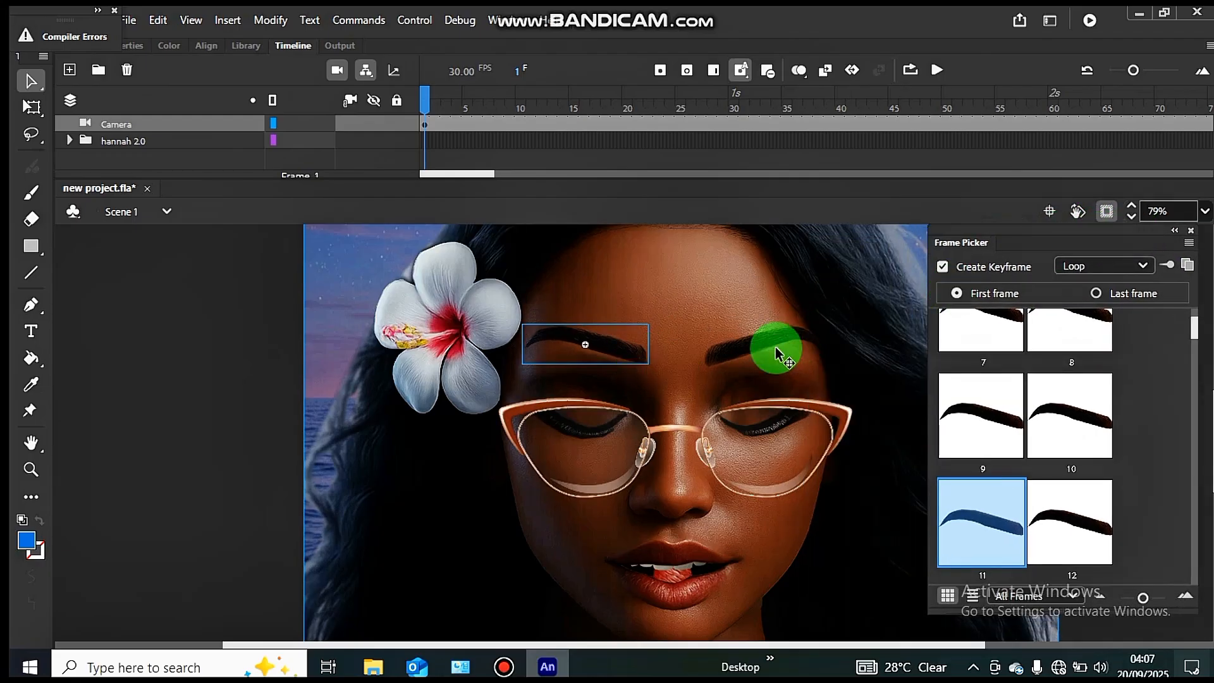
drag(636, 352, 636, 360)
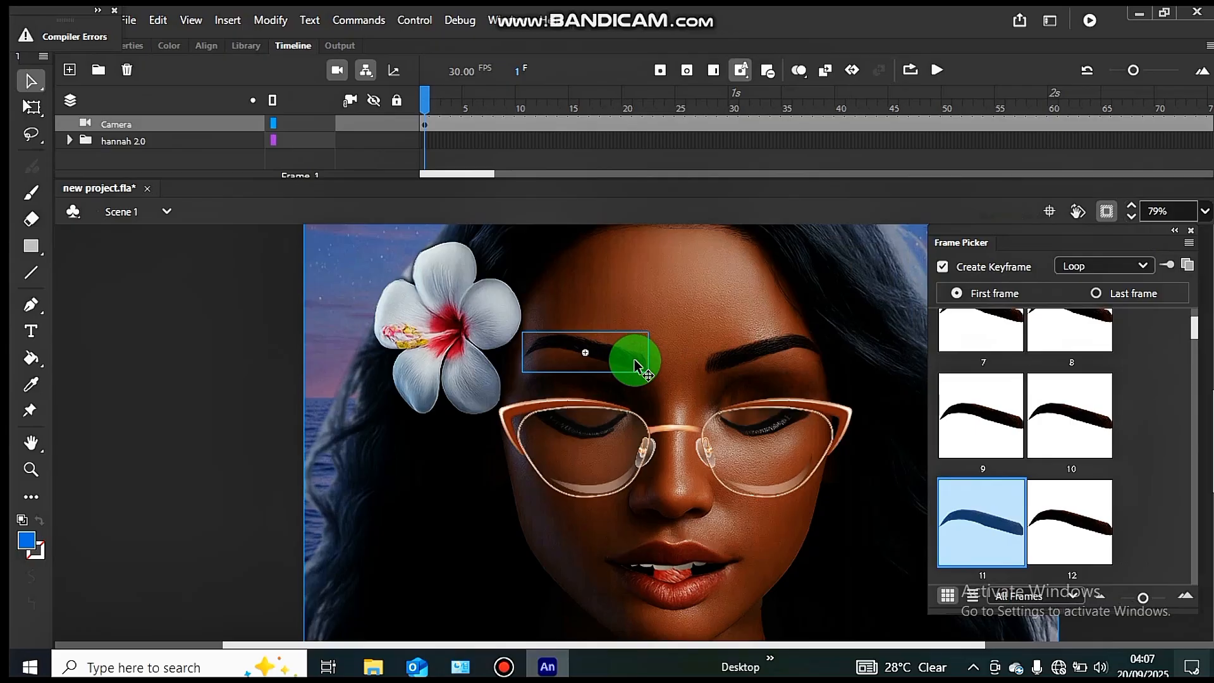
scroll(1023, 383, down, 1)
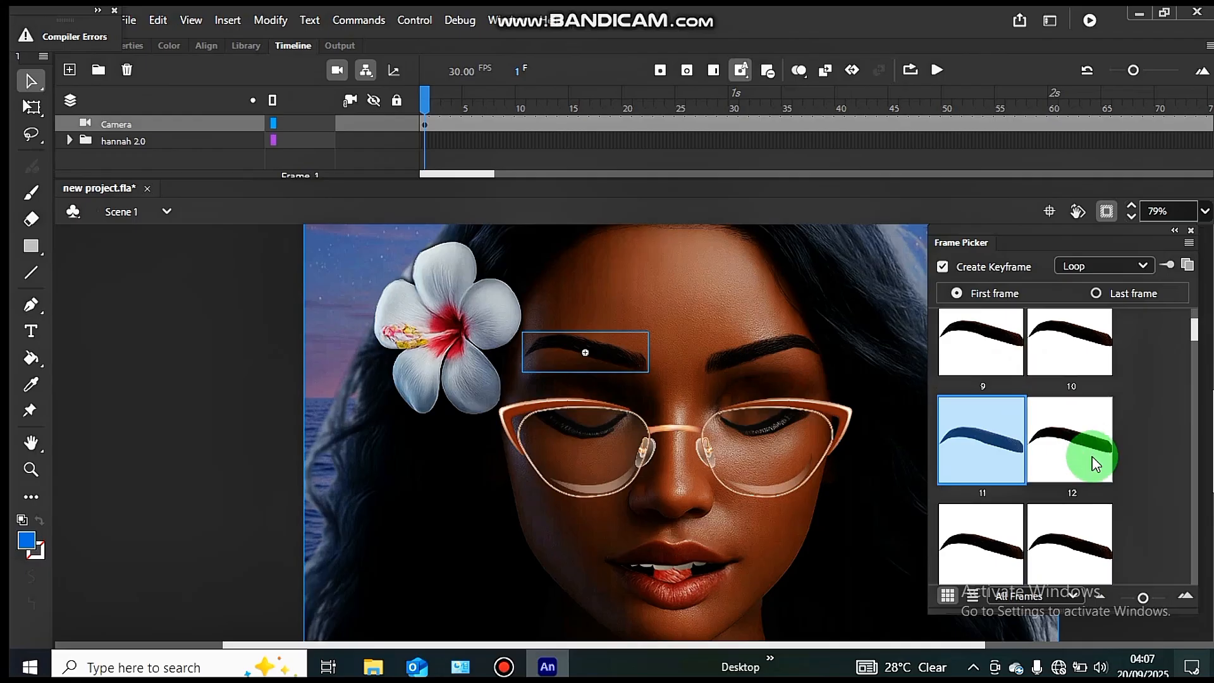
scroll(534, 411, down, 5)
scroll(533, 411, up, 3)
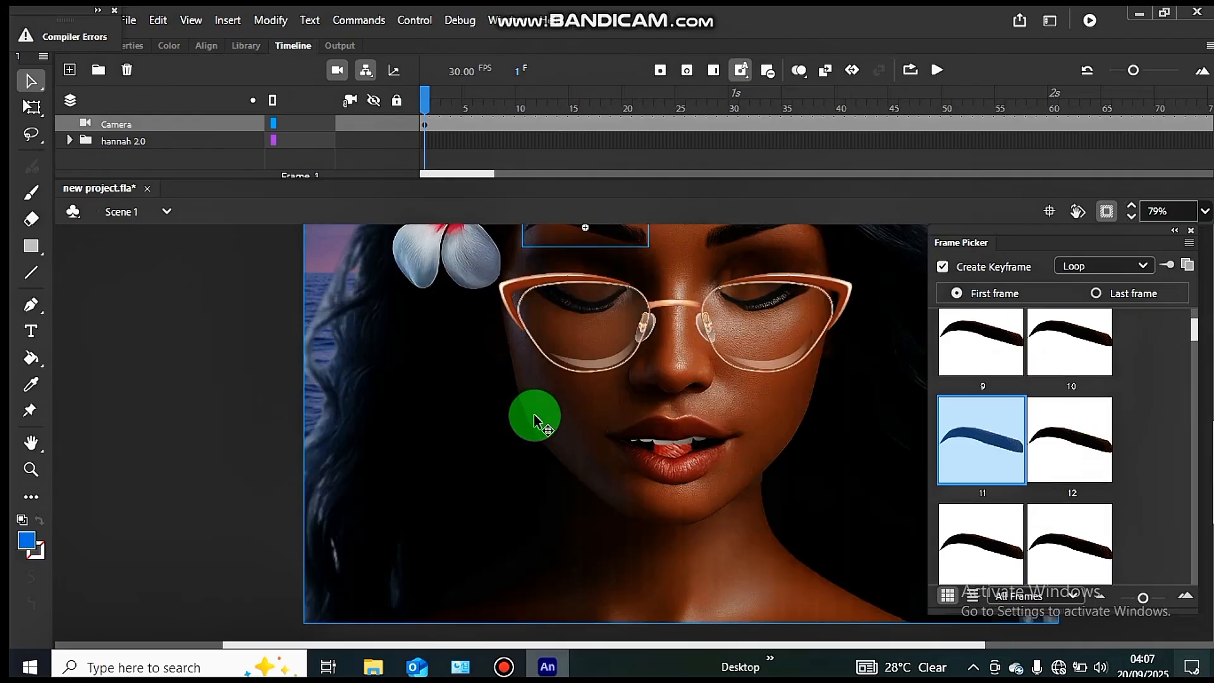
Select the mouth, set it to frame 2 with the Frame Picker and look through its other mouth shapes.
scroll(553, 407, up, 2)
click(657, 326)
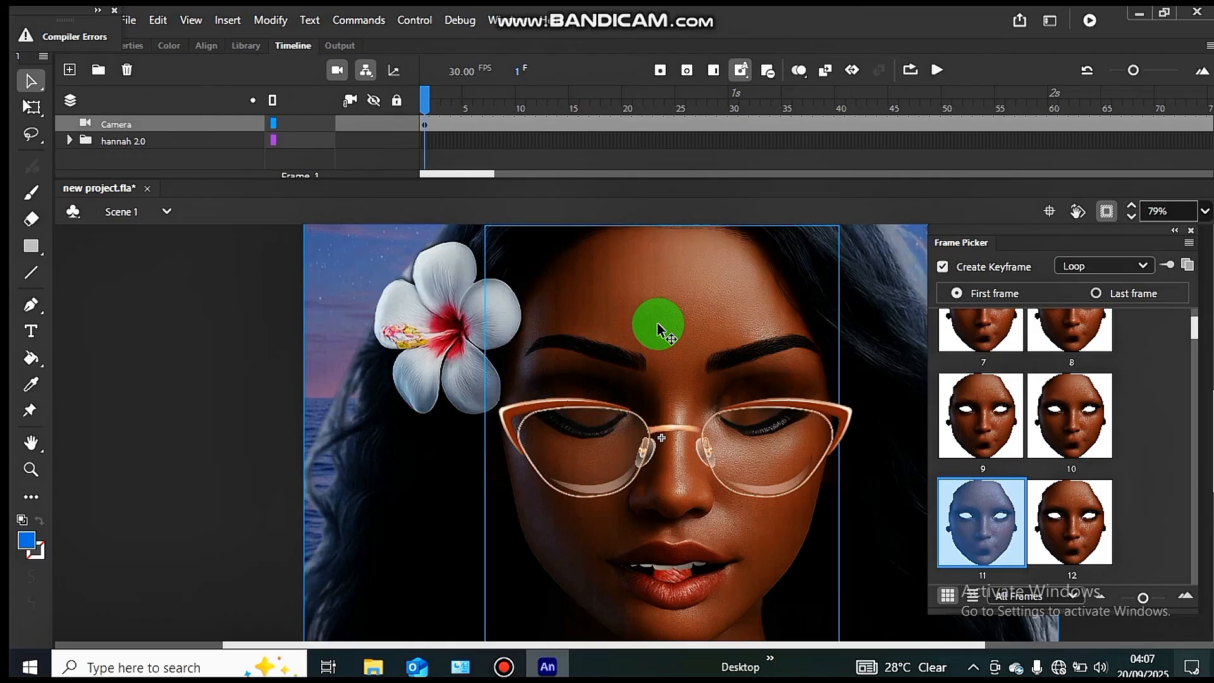
click(672, 578)
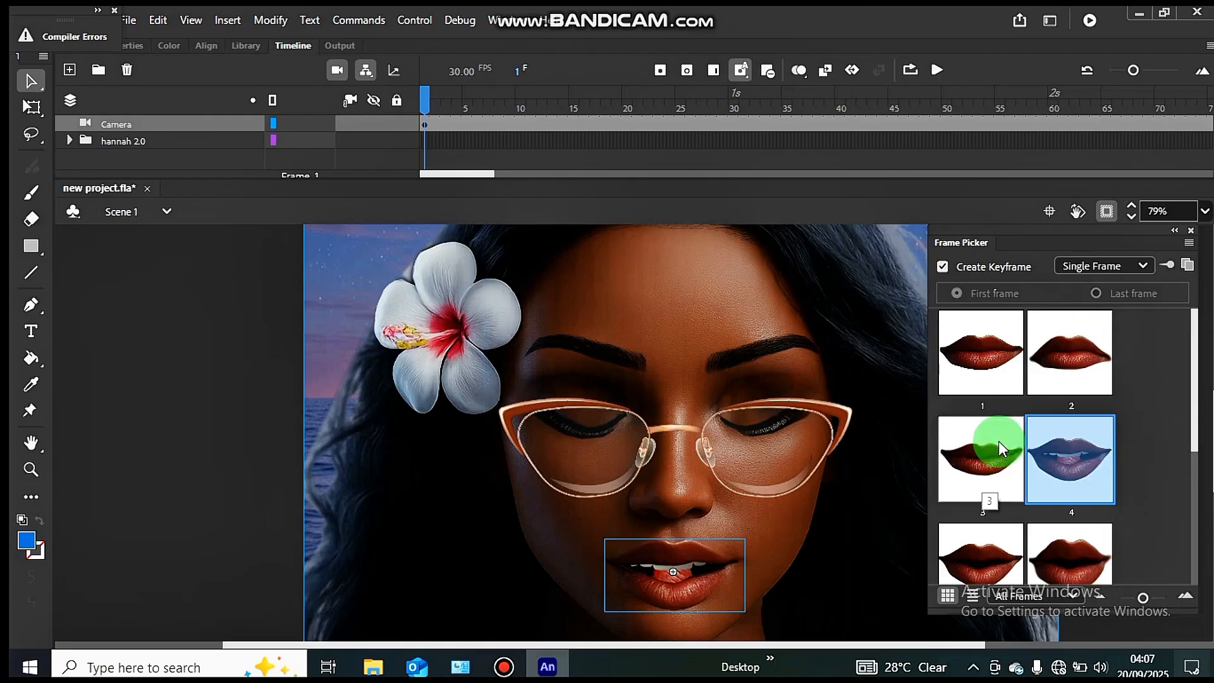
click(999, 441)
click(999, 387)
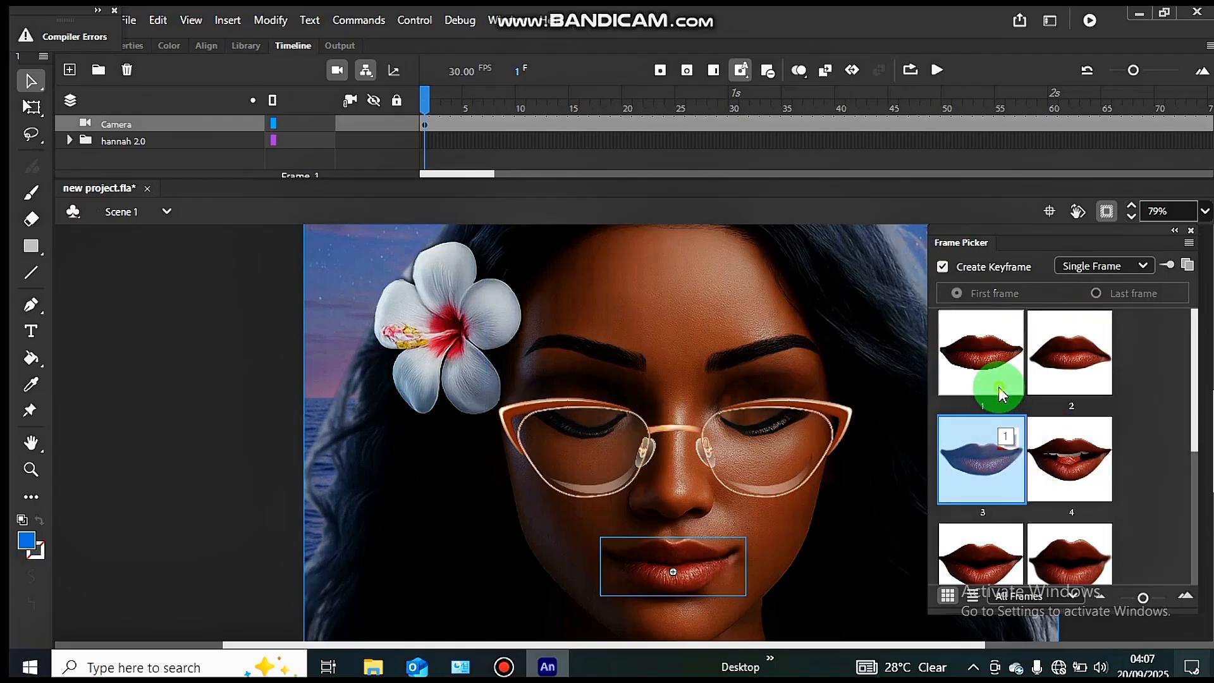
click(1046, 389)
scroll(916, 490, down, 4)
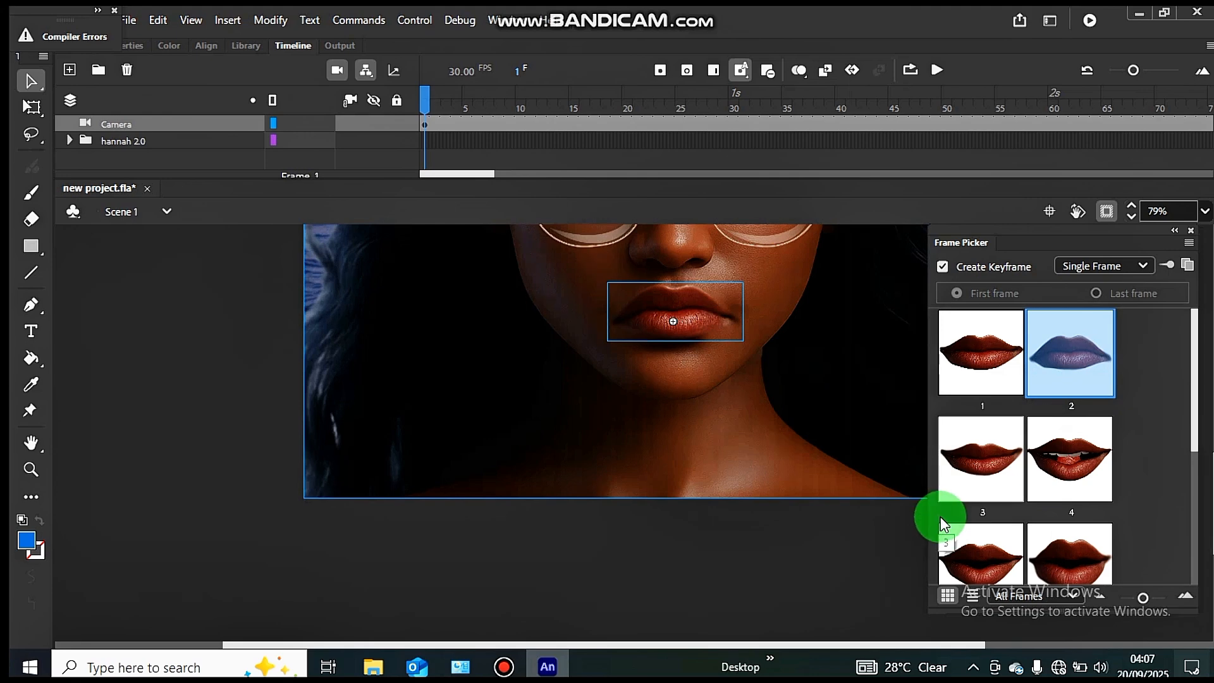
scroll(940, 517, down, 3)
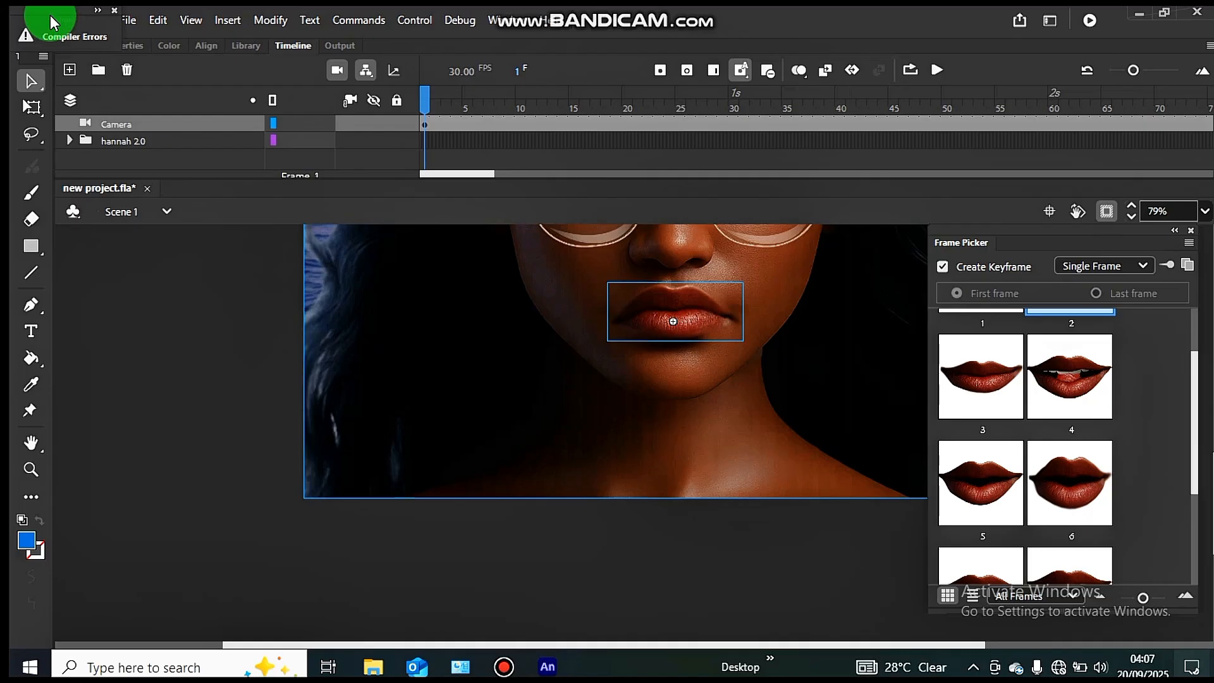
scroll(970, 434, up, 2)
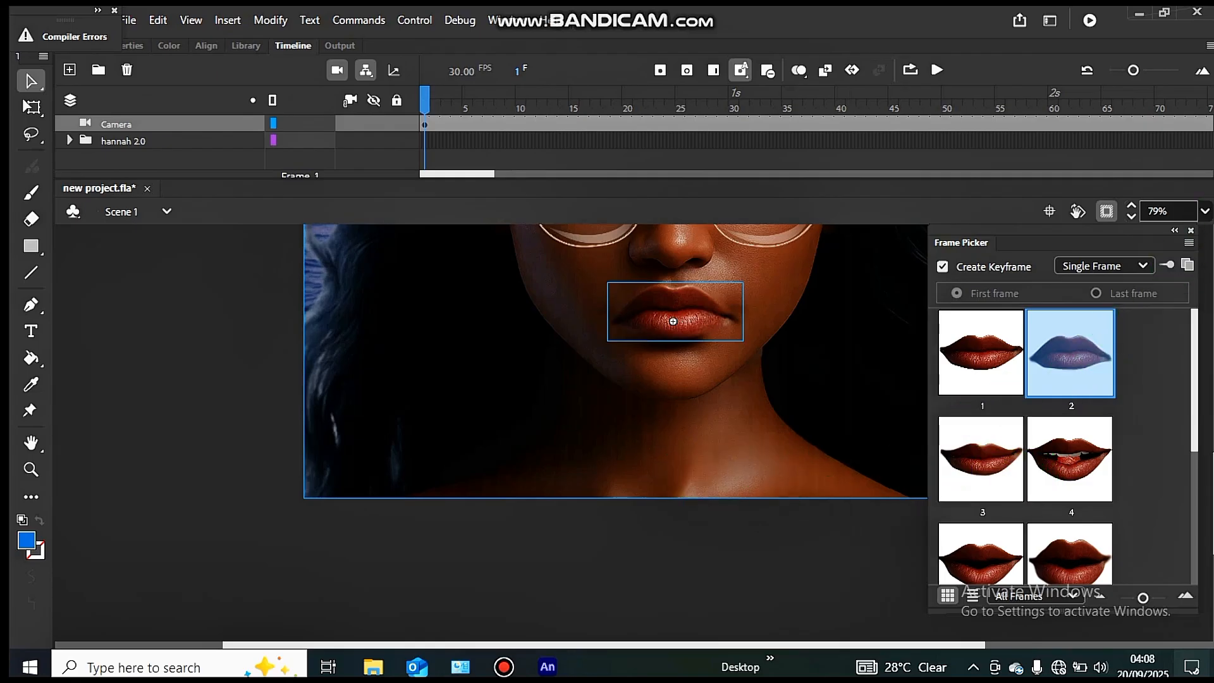
Zoom in closely on the mouth and place the expanded Frame Picker beside it.
click(1174, 230)
click(1204, 211)
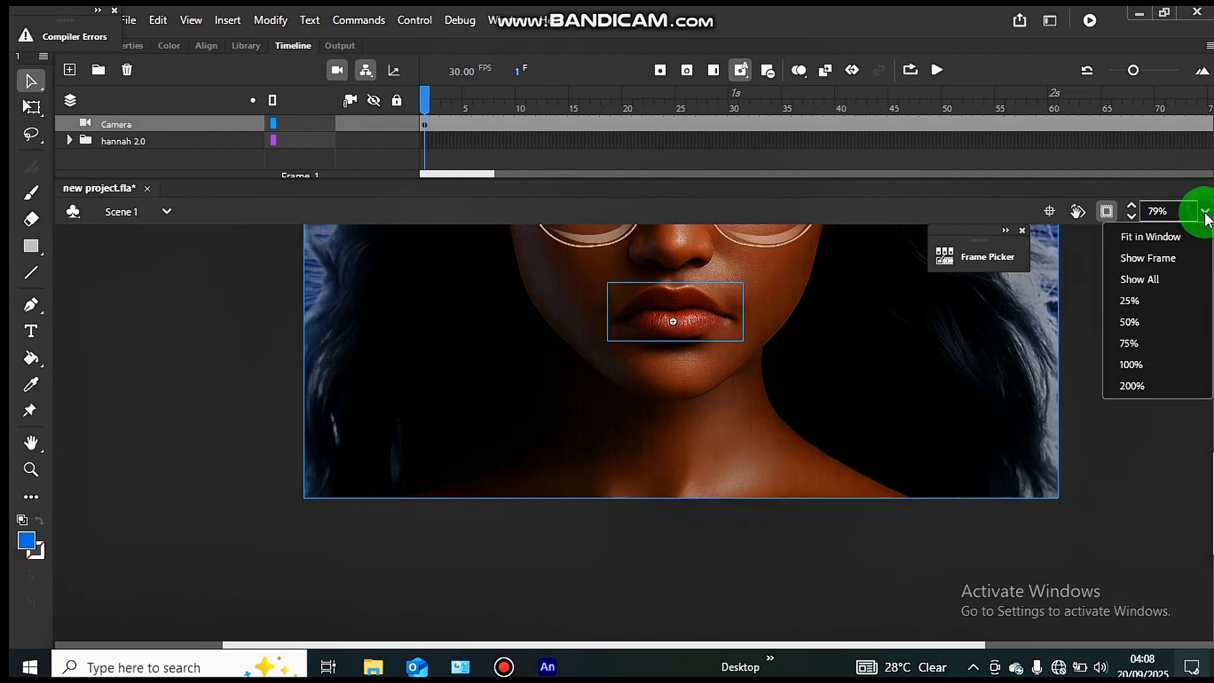
click(1139, 279)
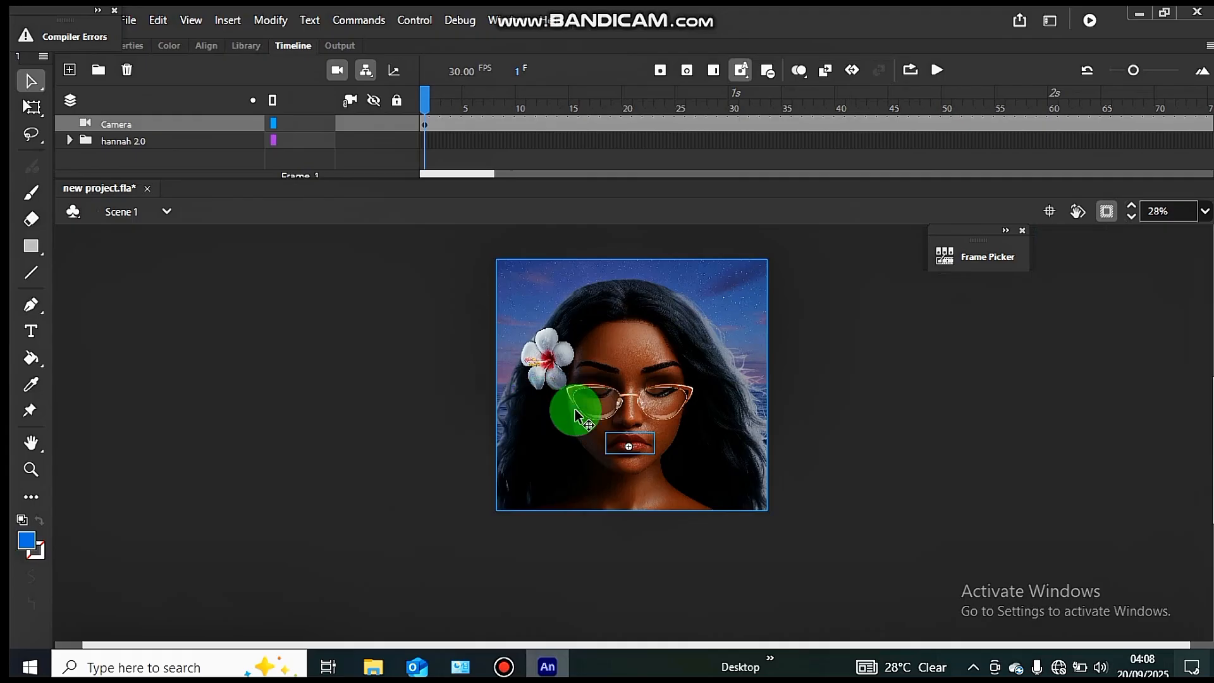
key(z)
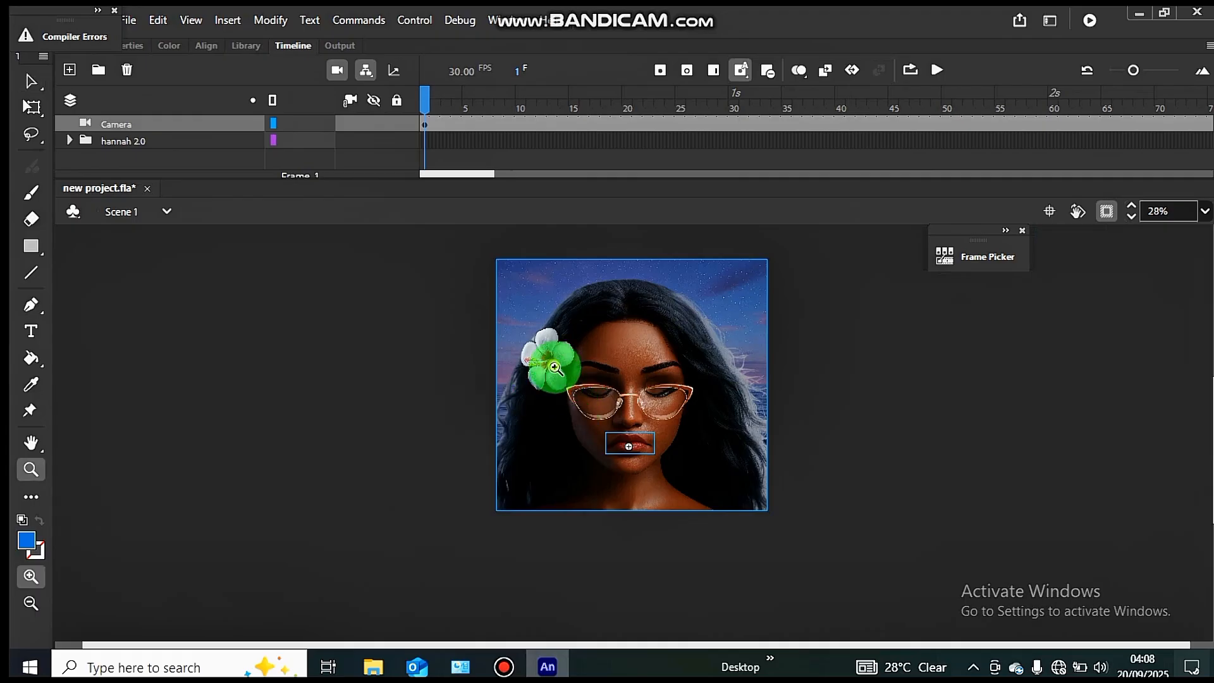
drag(555, 380, 686, 455)
scroll(710, 553, down, 3)
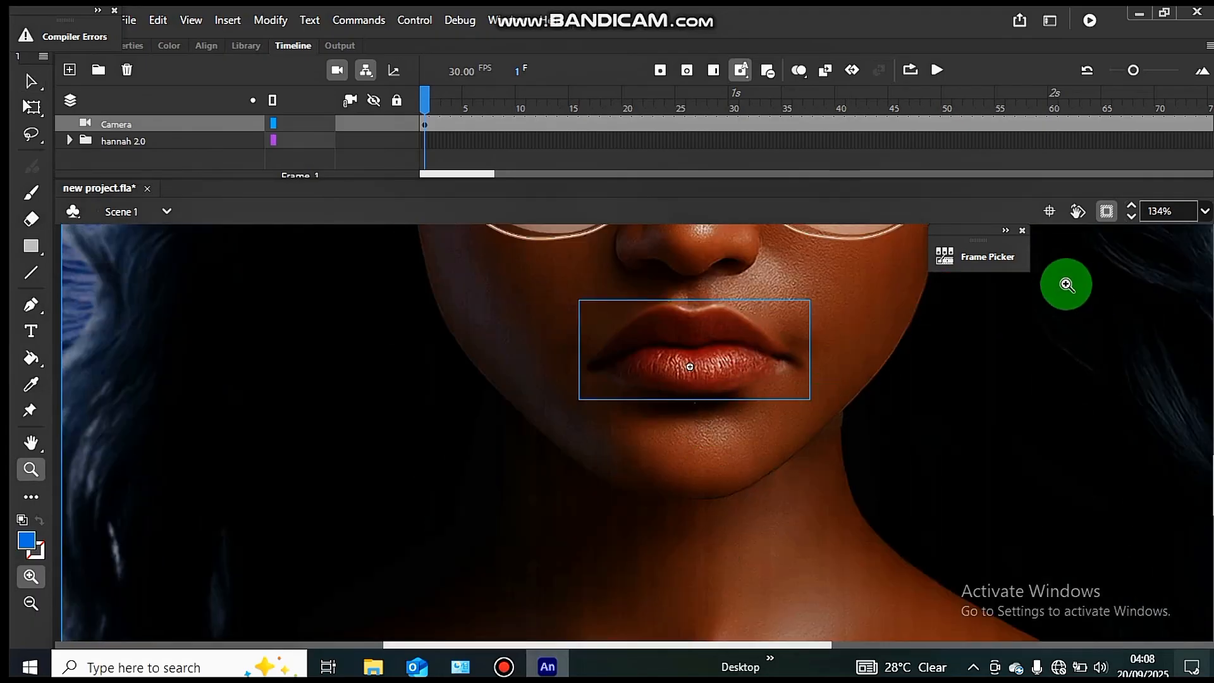
click(1021, 266)
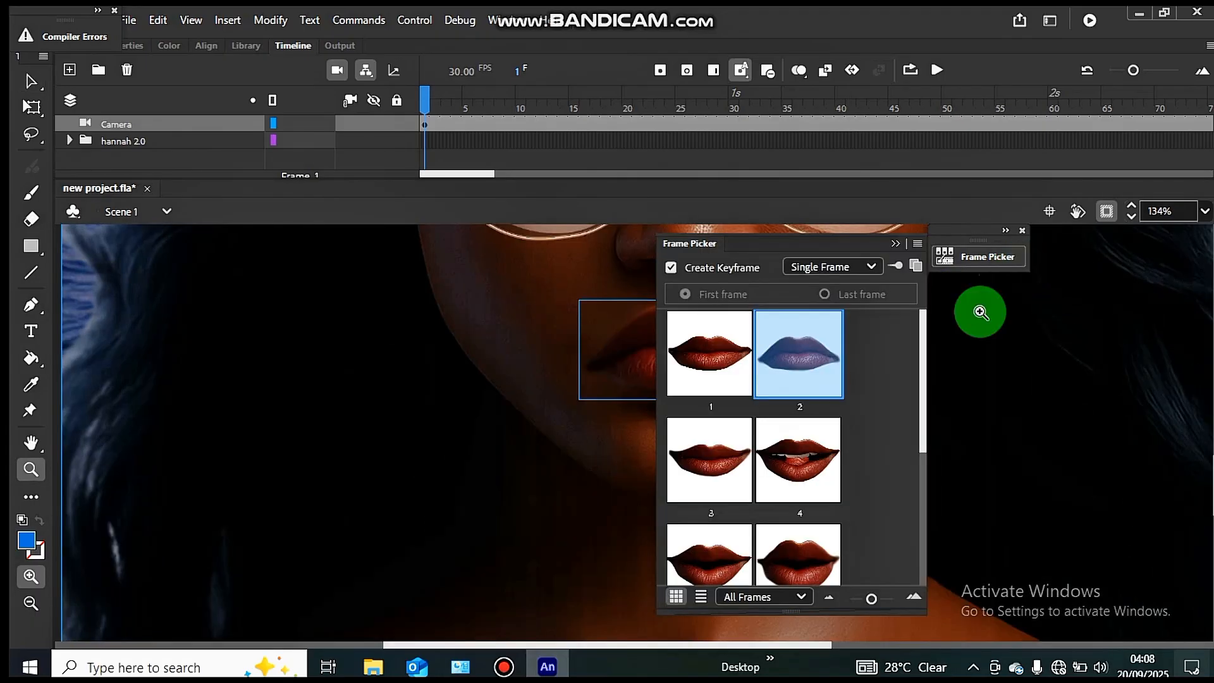
click(873, 248)
Try the mouth shapes up to frame 10 on the character with the Frame Picker.
click(878, 374)
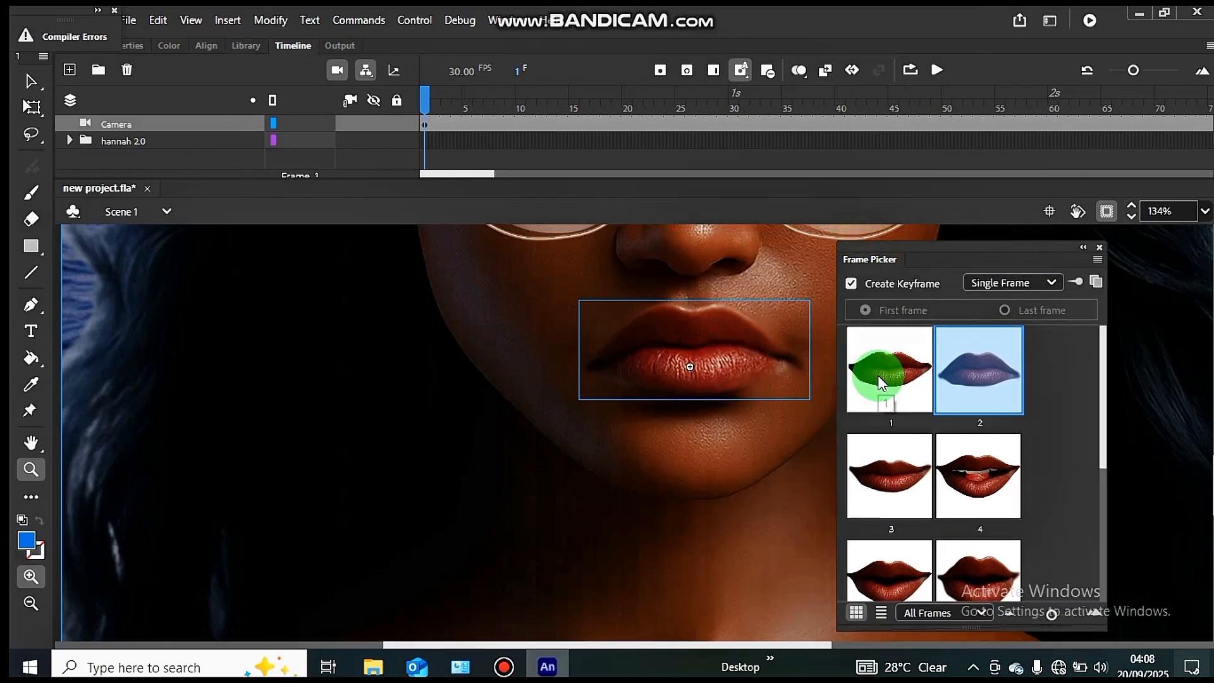
click(893, 487)
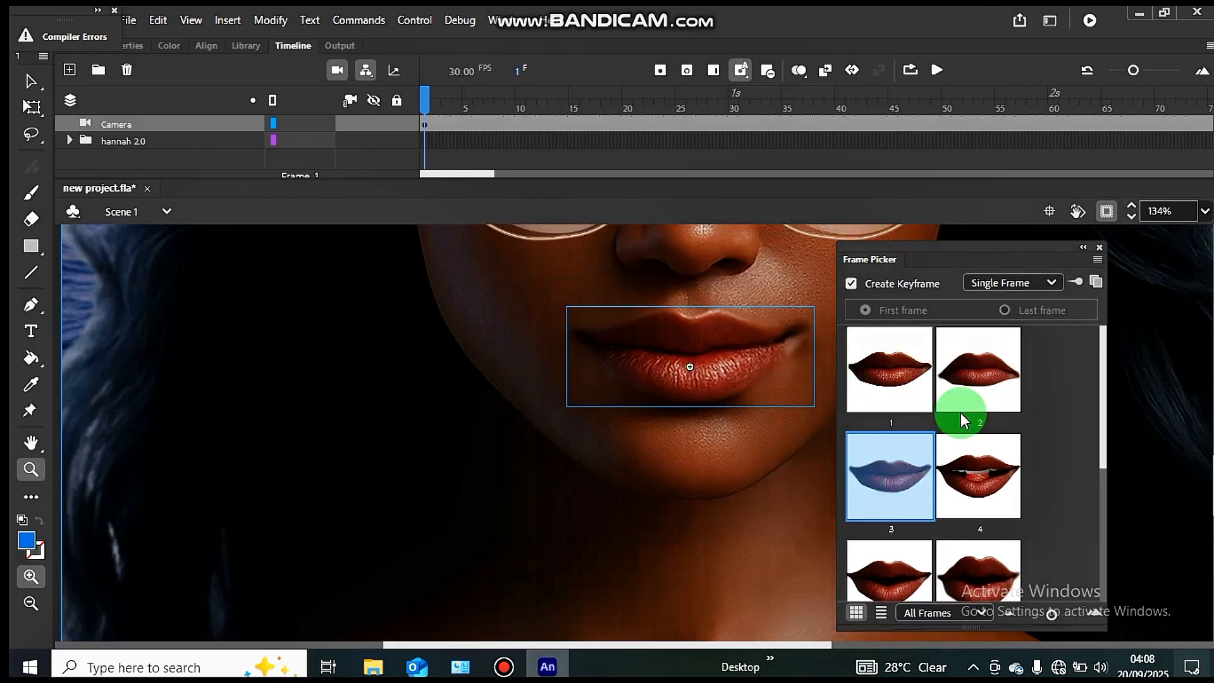
scroll(974, 509, down, 4)
click(899, 434)
click(966, 430)
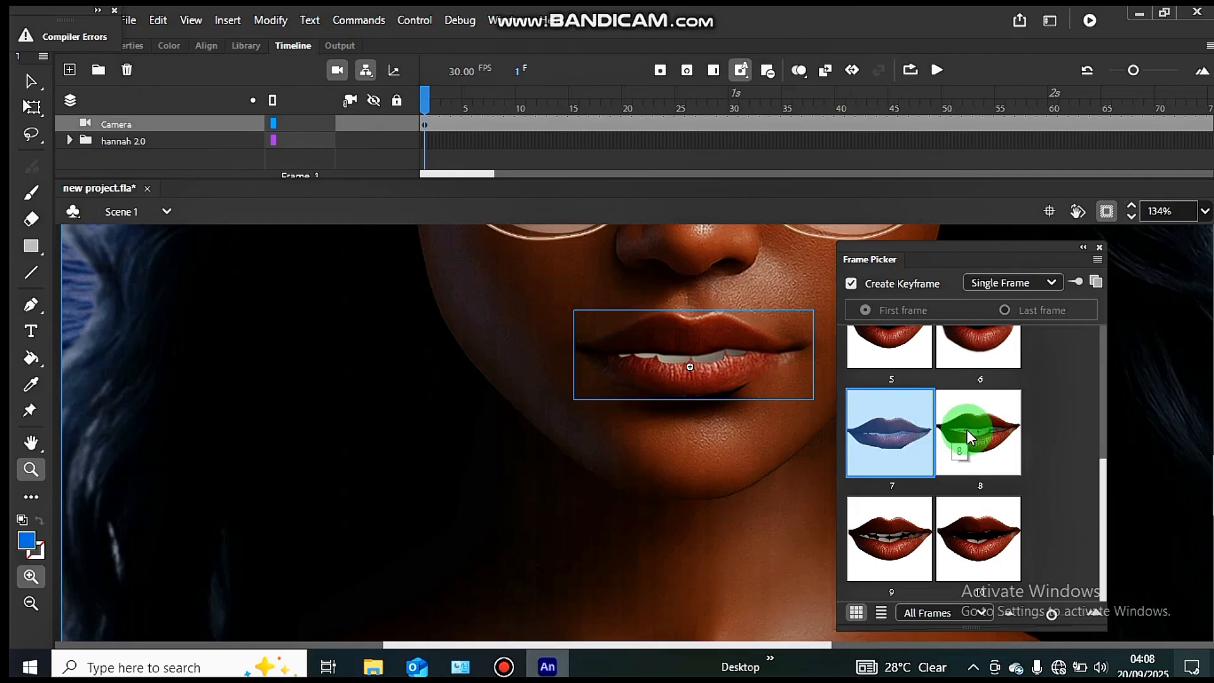
click(903, 561)
click(977, 530)
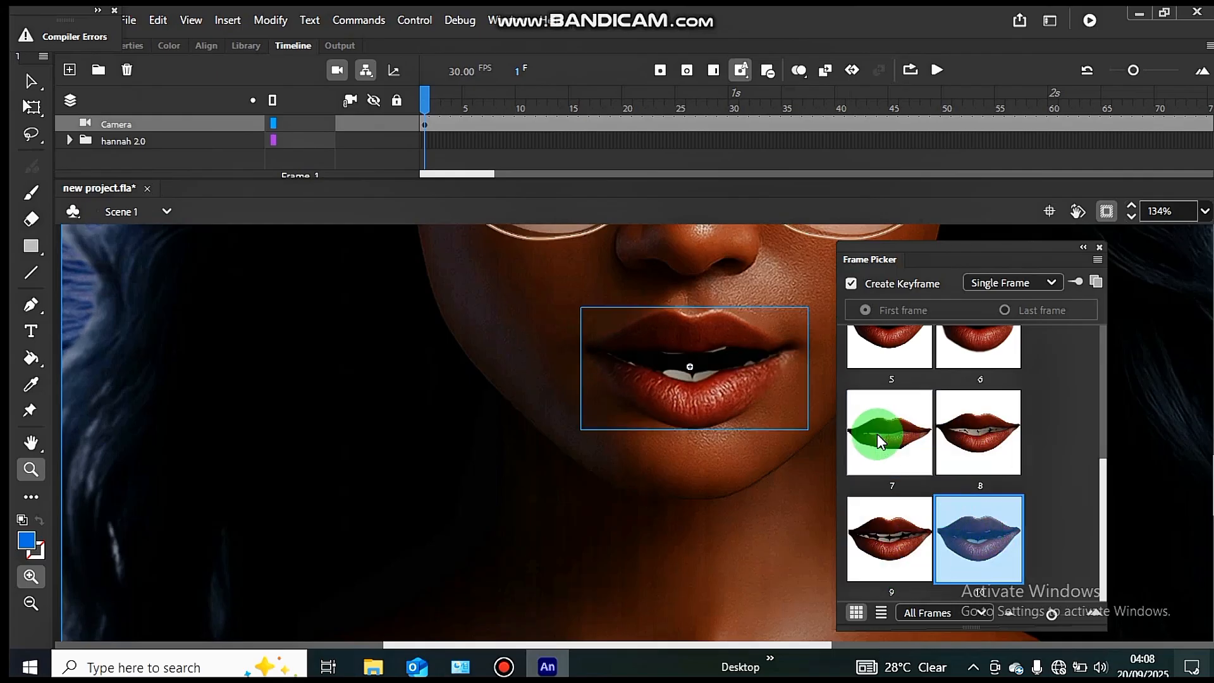
scroll(891, 494, up, 3)
click(896, 511)
click(972, 487)
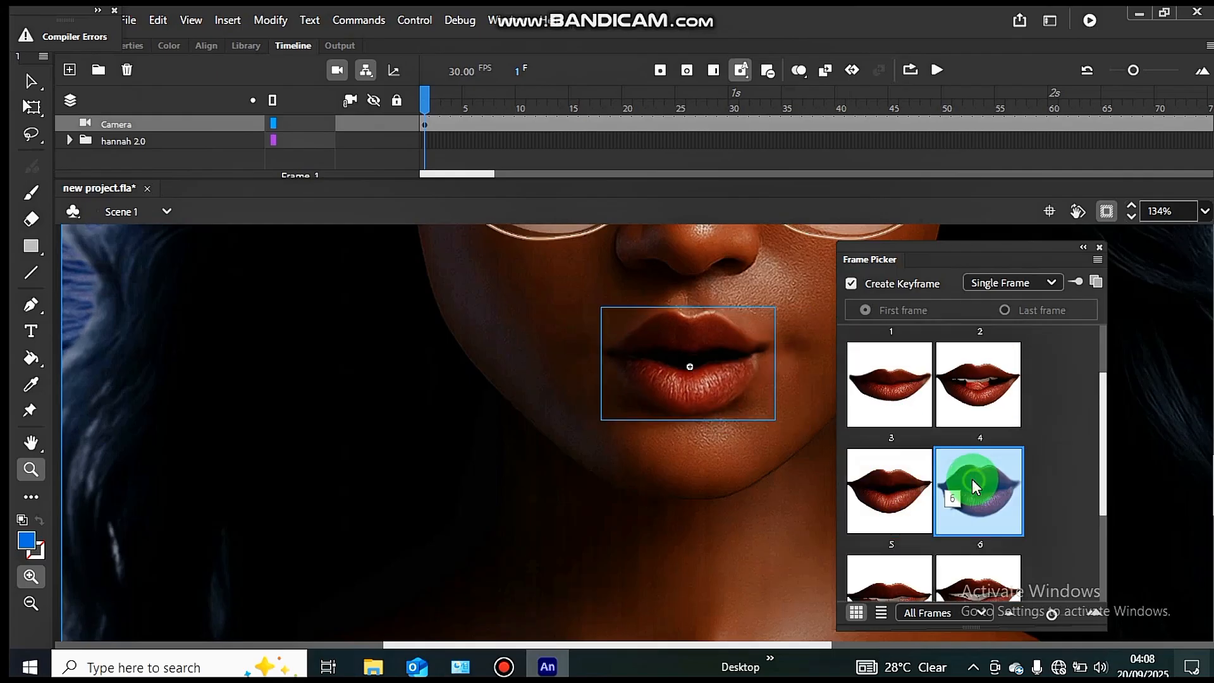
click(878, 374)
click(940, 390)
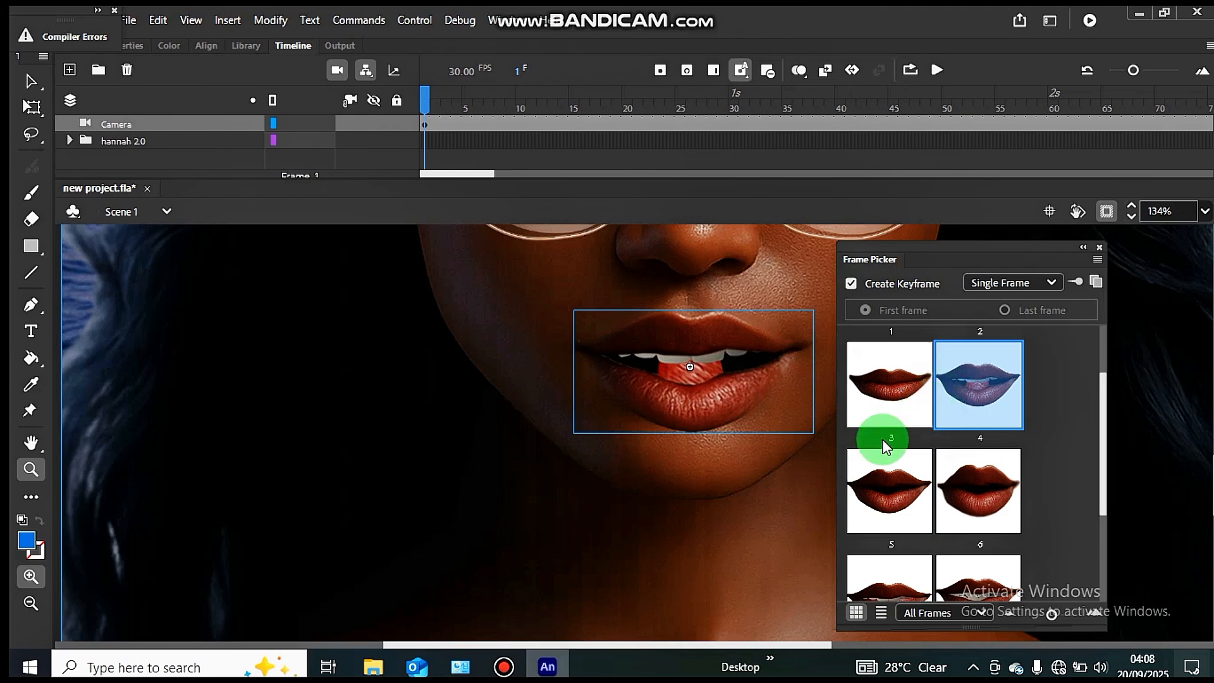
Set the character's mouth to frame 1 of the mouth symbol.
scroll(882, 439, up, 2)
click(867, 402)
click(960, 366)
click(869, 364)
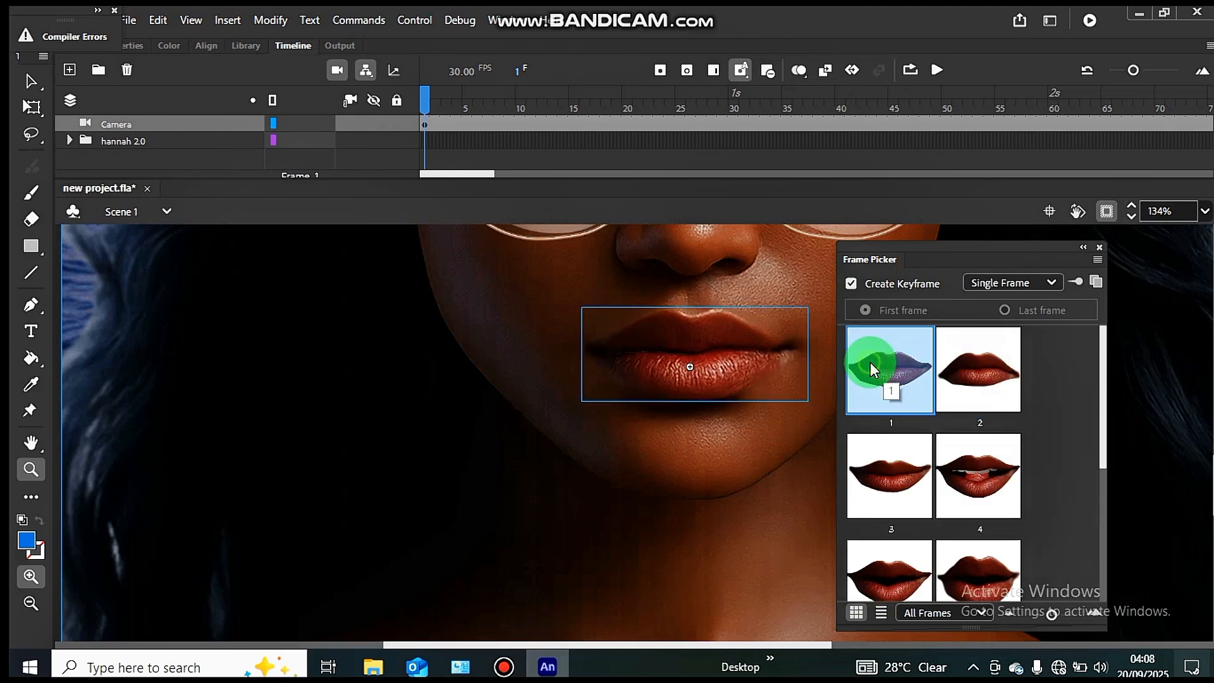
Collapse the Frame Picker, set the stage magnification to Show All and enlarge the view of the whole character.
click(1046, 245)
click(1083, 248)
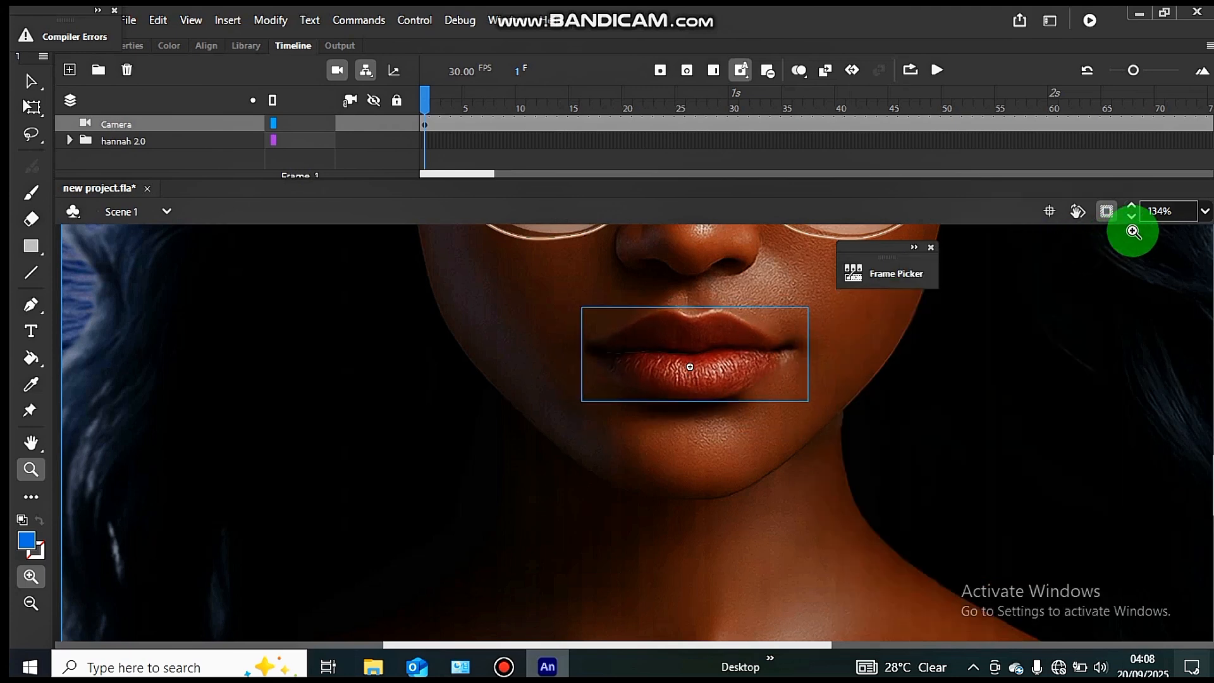
click(1205, 212)
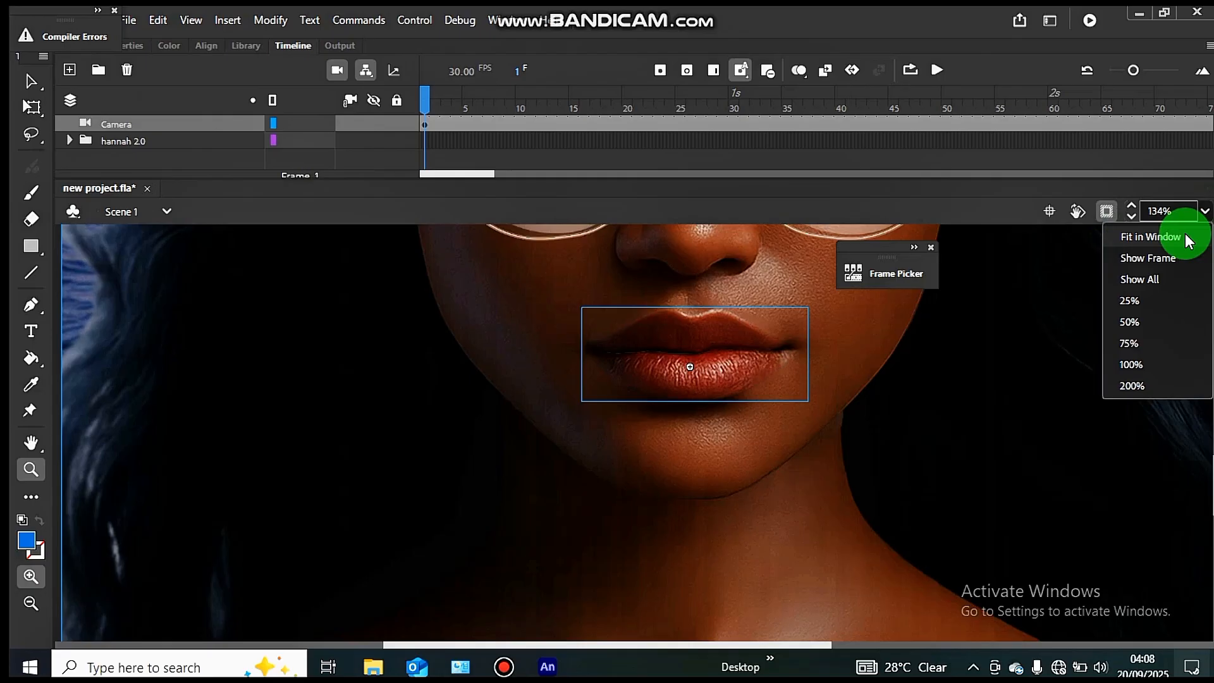
click(1167, 279)
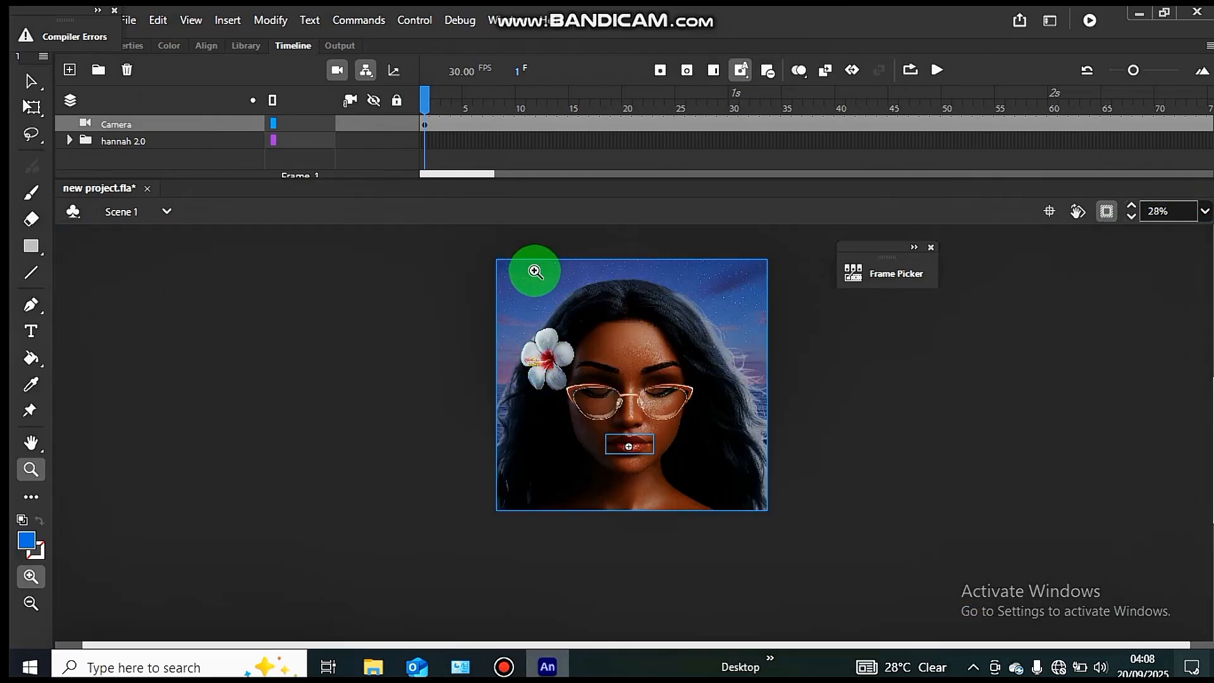
drag(534, 272, 782, 529)
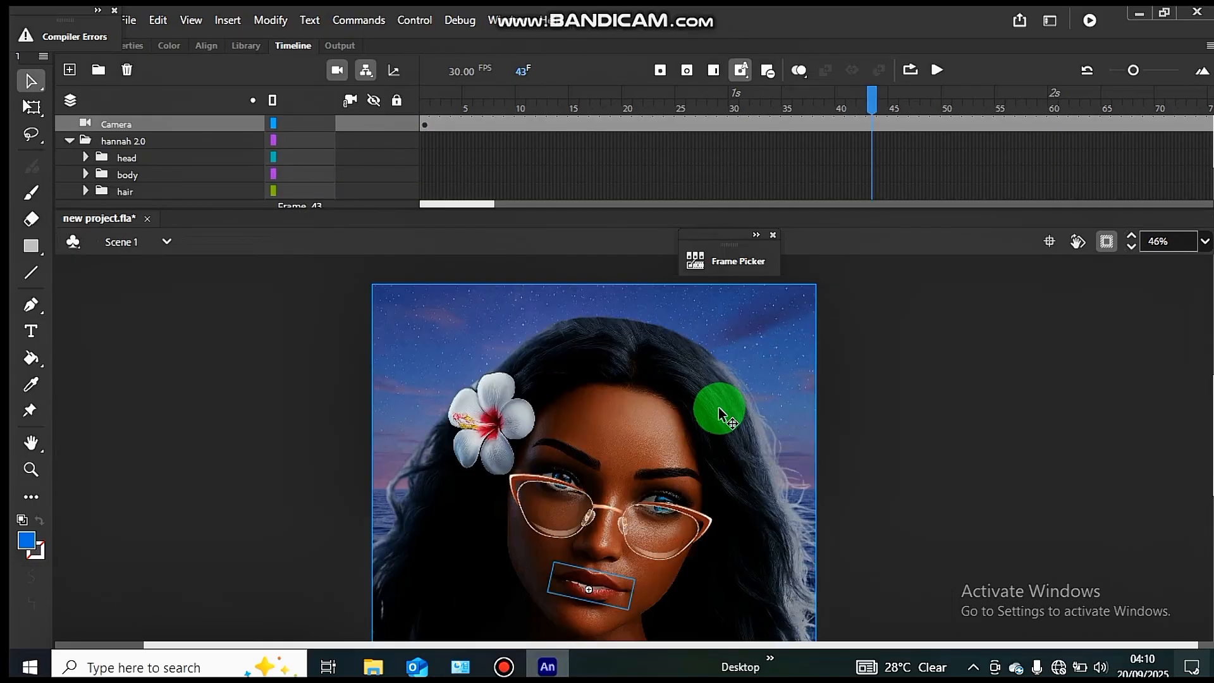
Return the playhead to frame 1 with the whole face in view.
scroll(718, 411, down, 3)
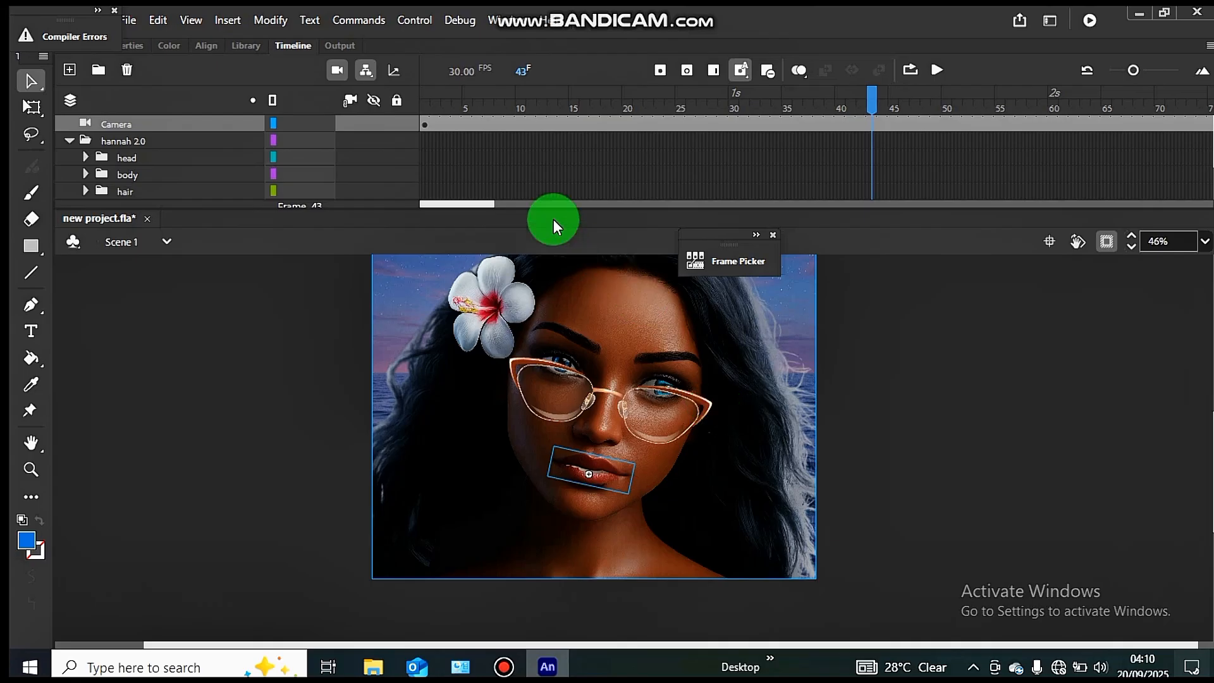
click(425, 104)
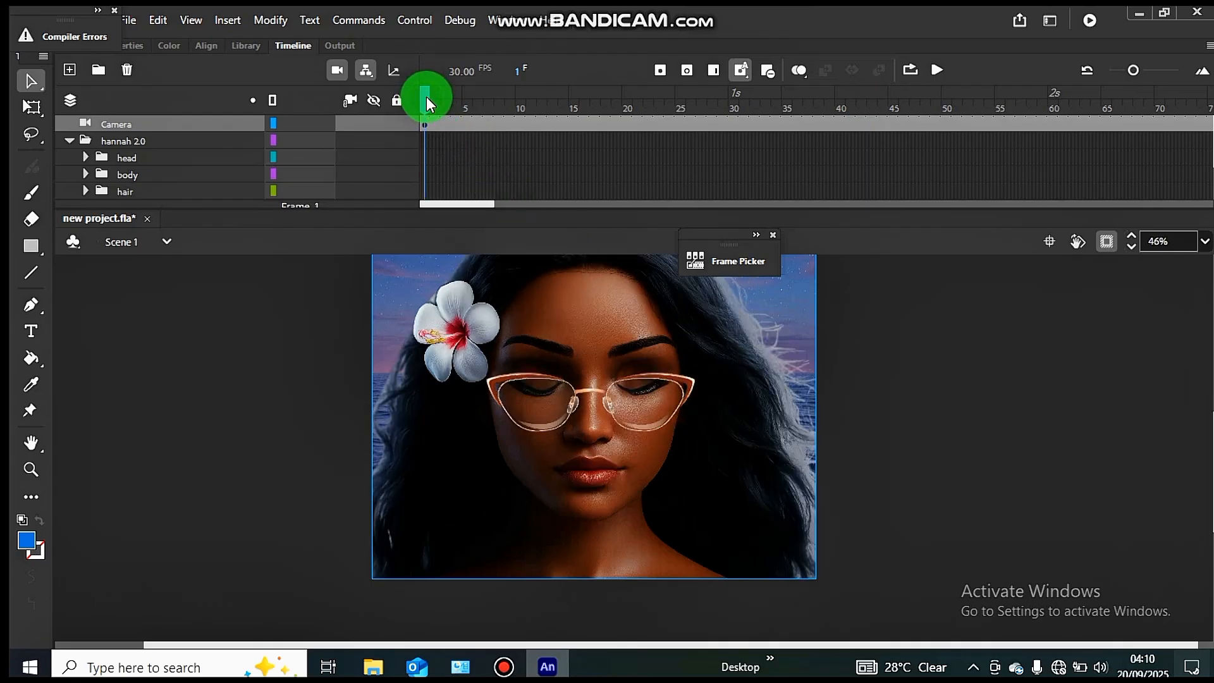